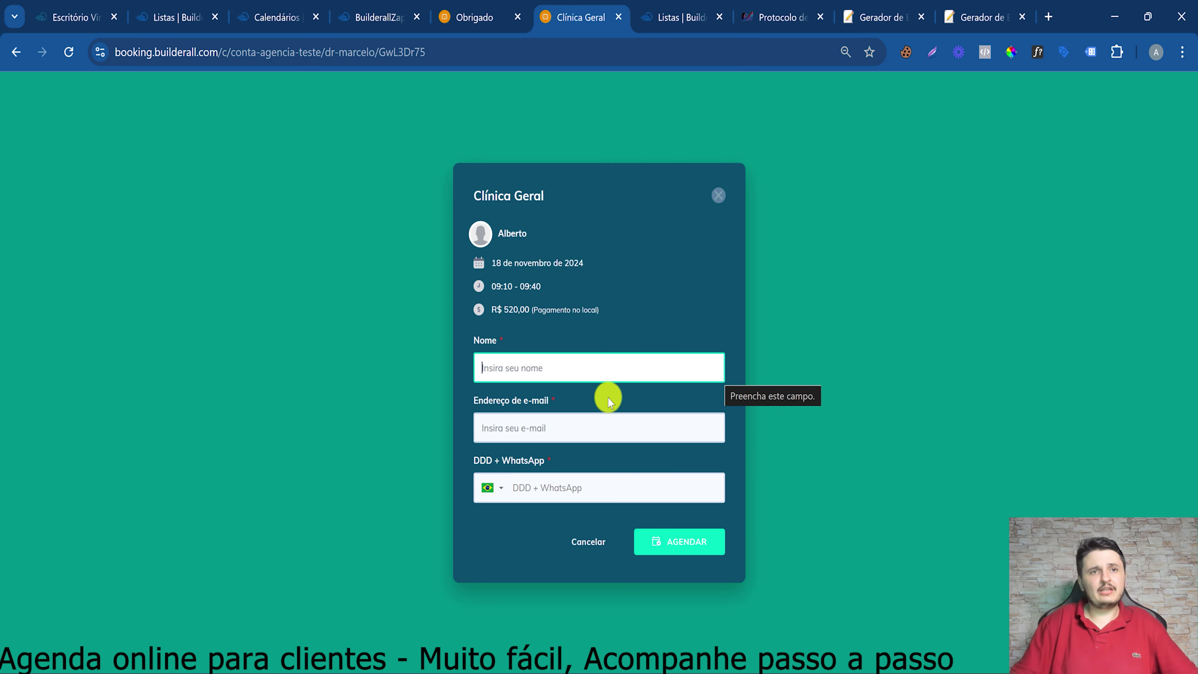
Dismiss the Clínica Geral booking form and go back to the clinic's specialty list
left_click(507, 425)
left_click(504, 370)
left_click(601, 319)
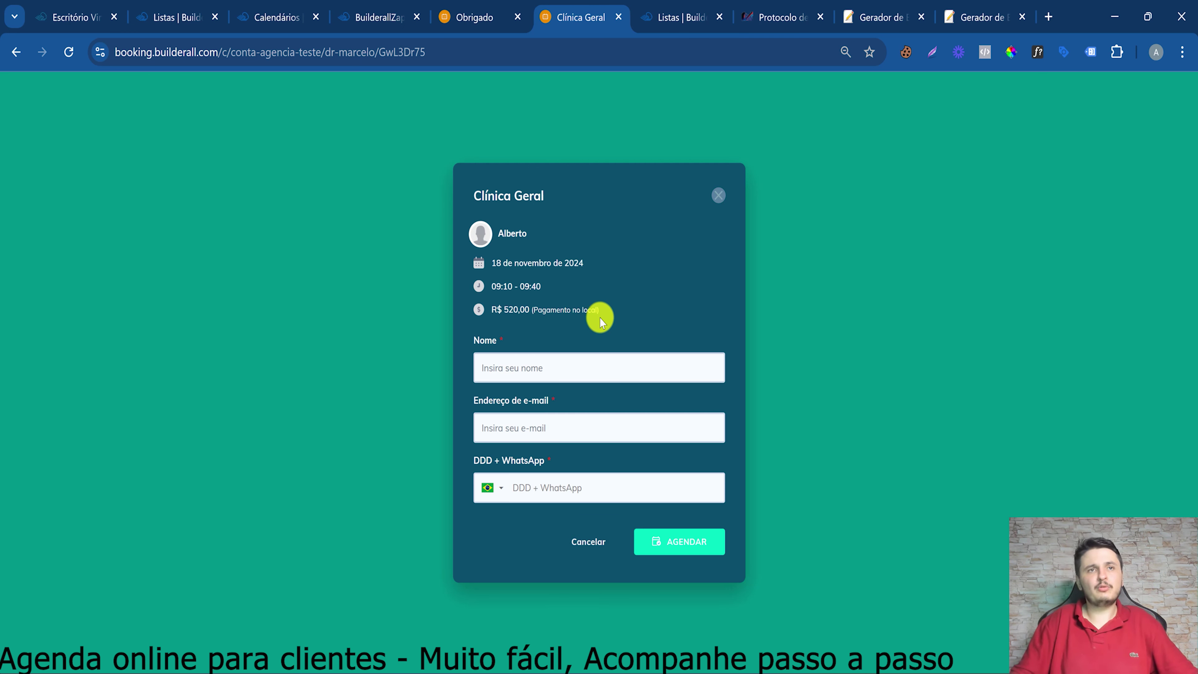
left_click(719, 200)
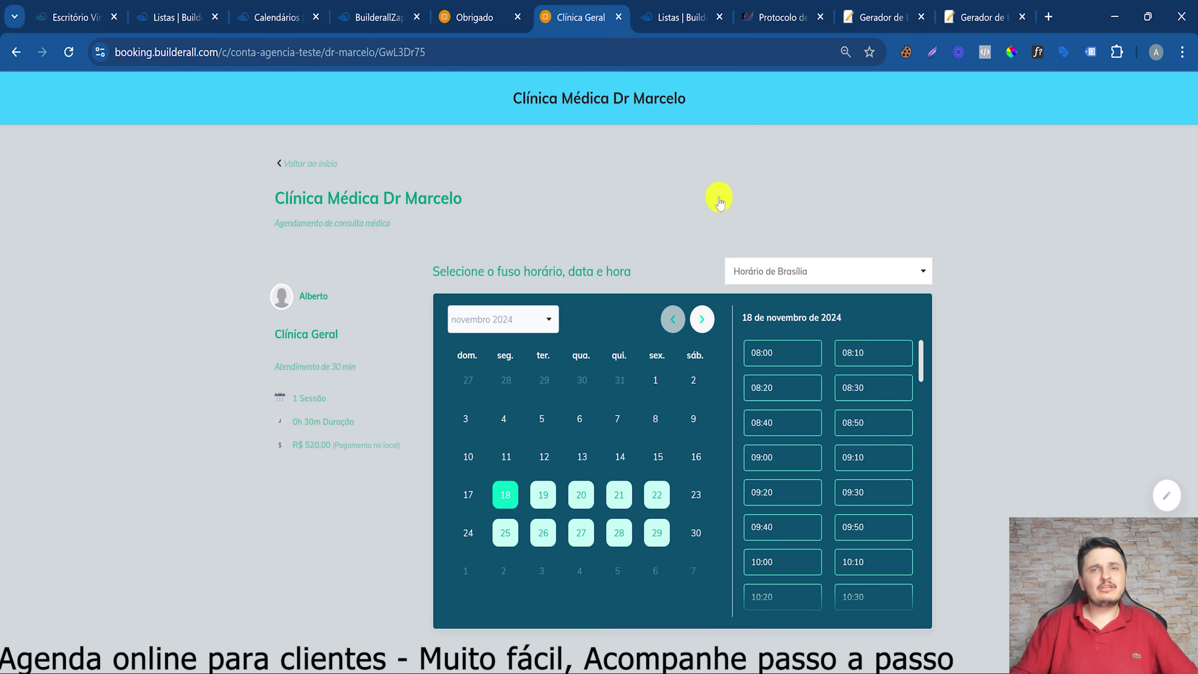
left_click(295, 163)
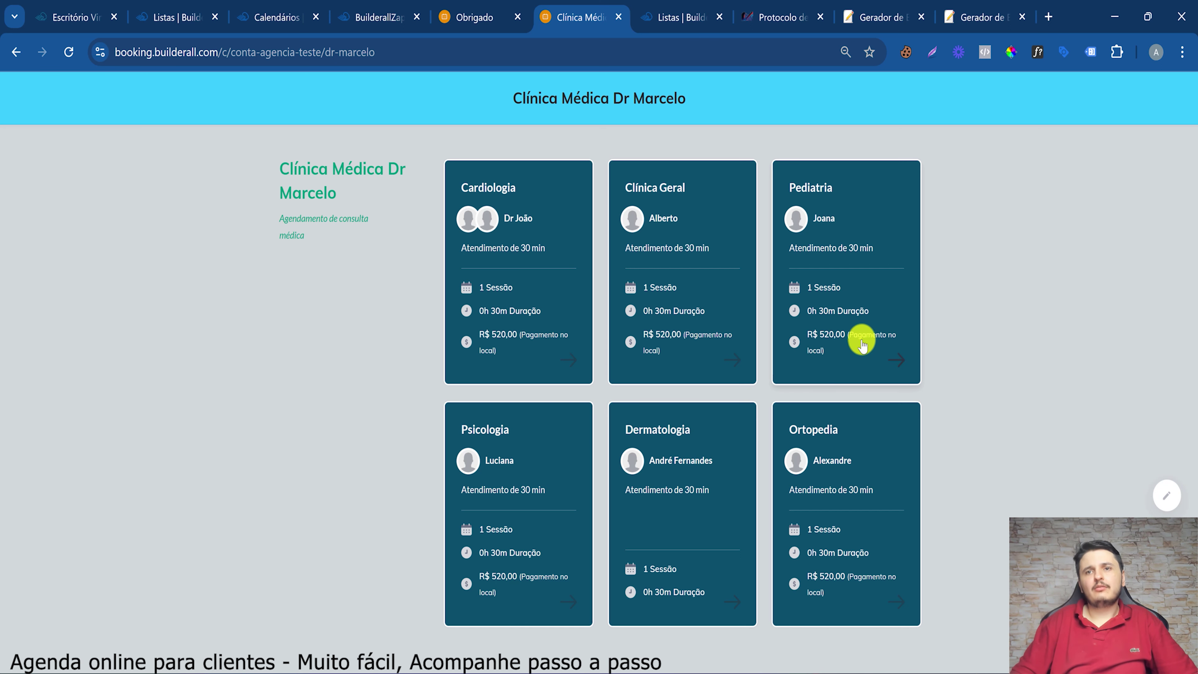
Check the Pediatria booking calendar, then return to the clinic's specialty list
left_click(877, 366)
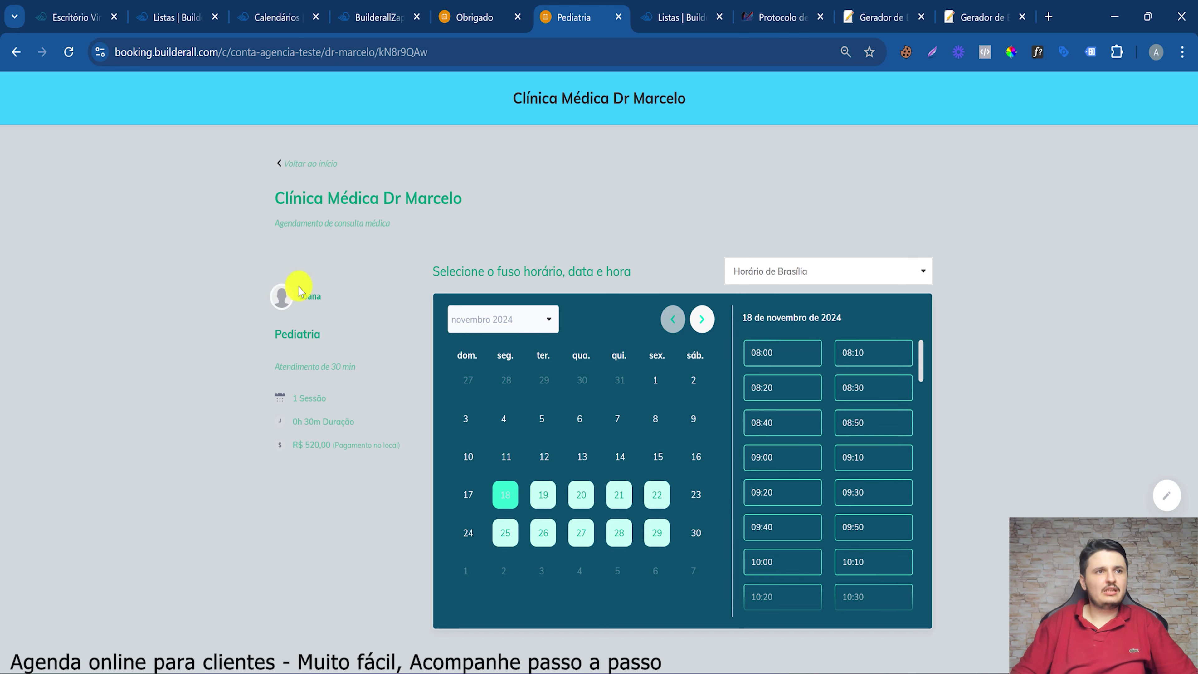
left_click_drag(287, 298, 347, 302)
left_click(304, 280)
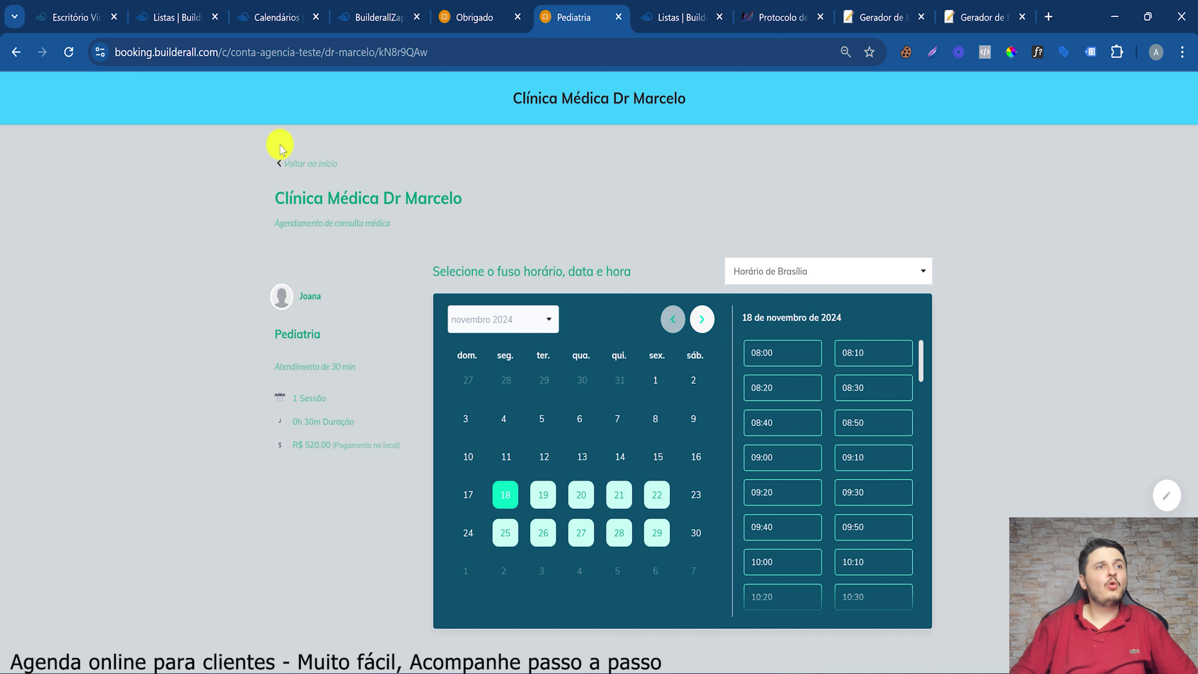
left_click(301, 169)
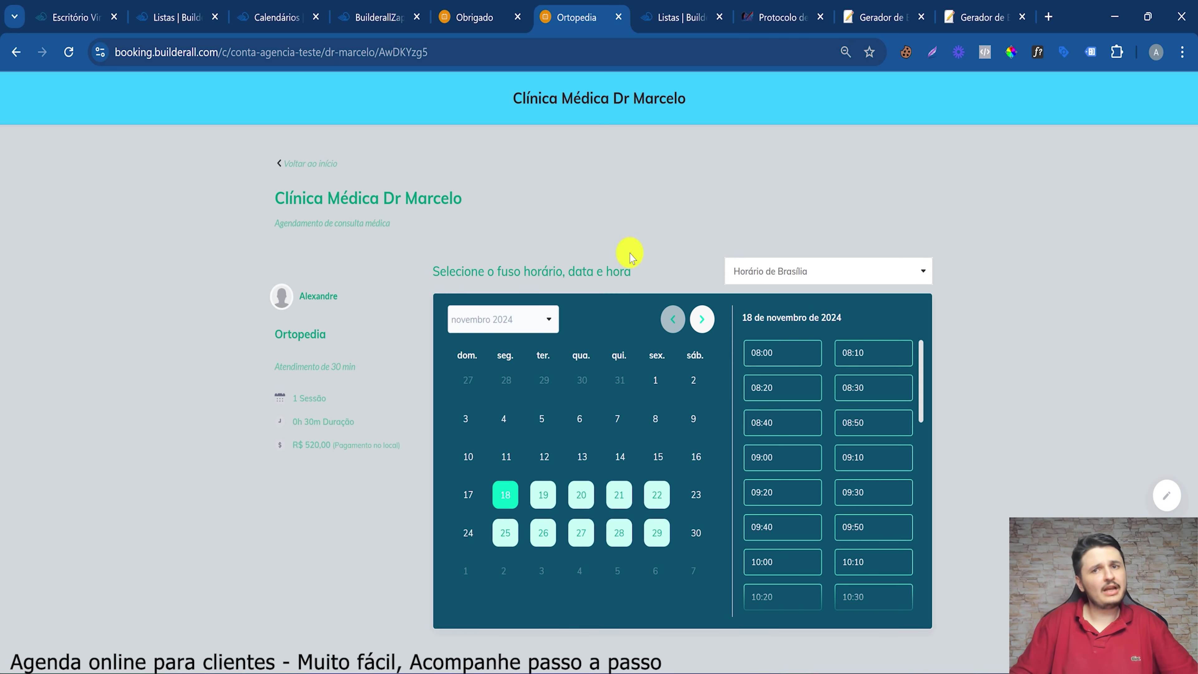
Pick 21 November 2024 and book the 16:10 Ortopedia slot
scroll(793, 470, "down", 3)
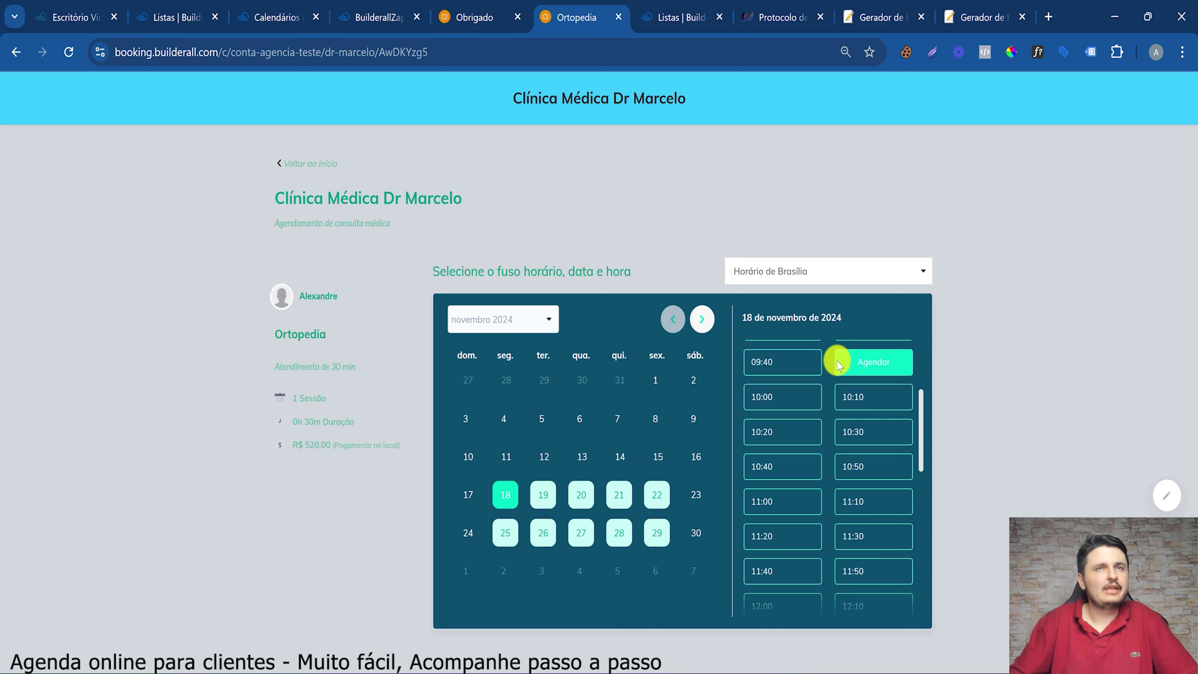
scroll(841, 484, "down", 3)
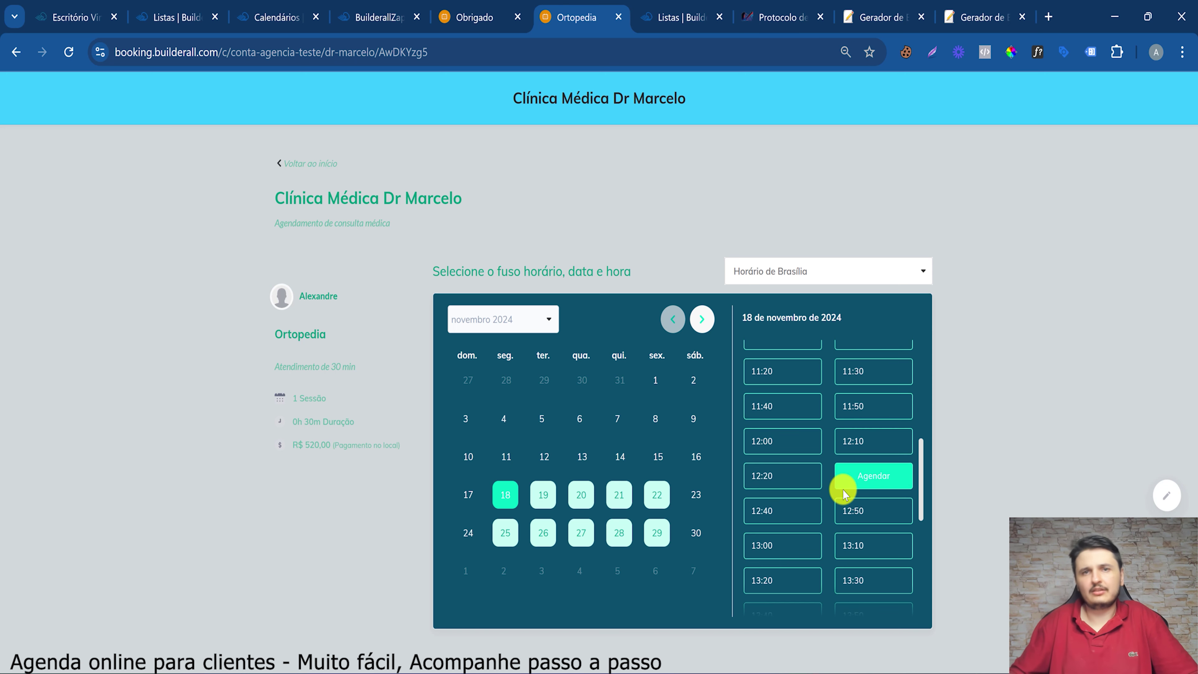
scroll(798, 456, "down", 5)
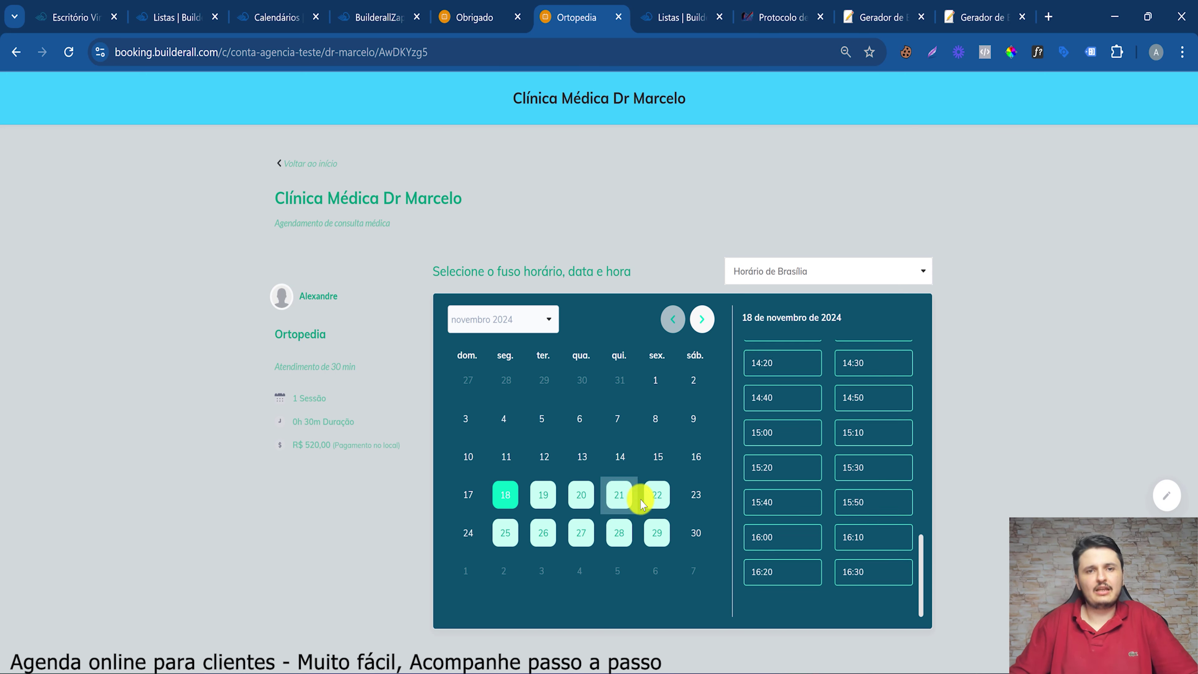
left_click(608, 500)
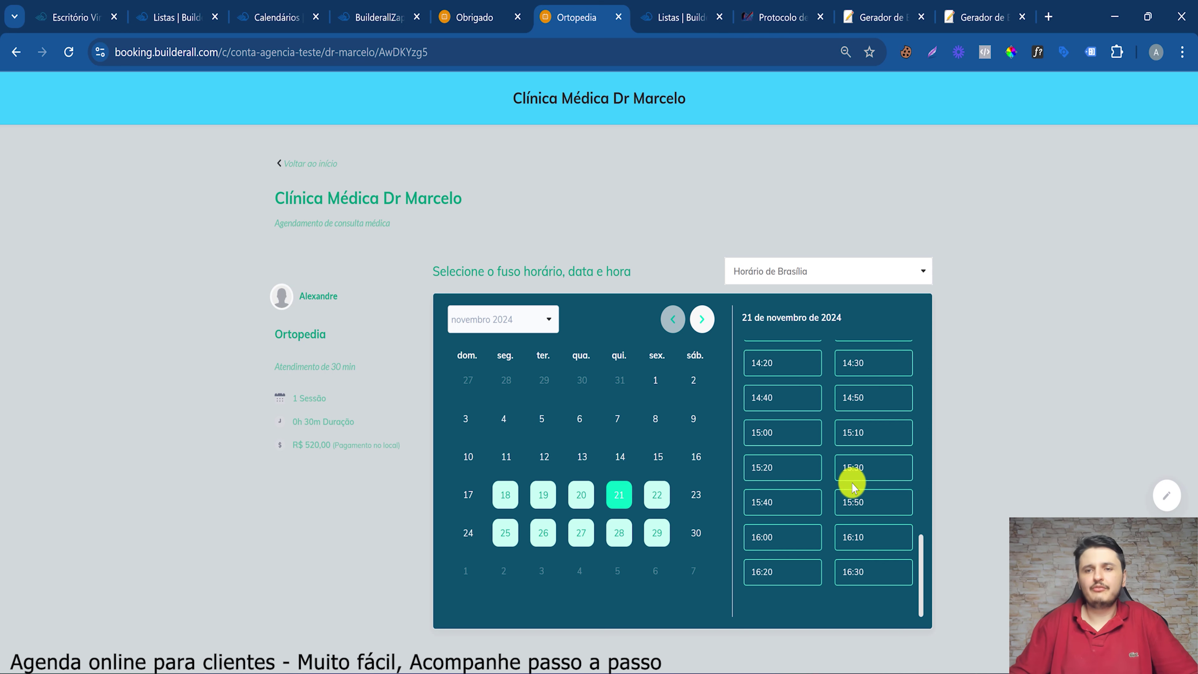
left_click(852, 536)
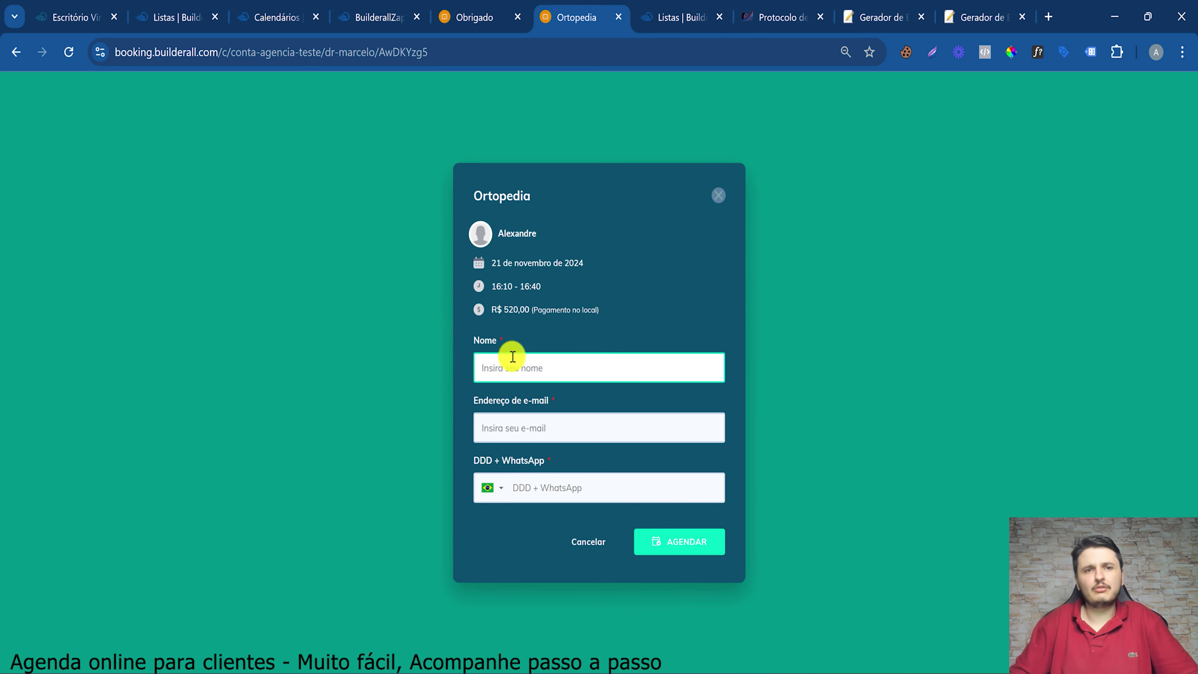
Close the Ortopedia booking form, return to the specialty list and switch to the Builderall office
left_click(507, 369)
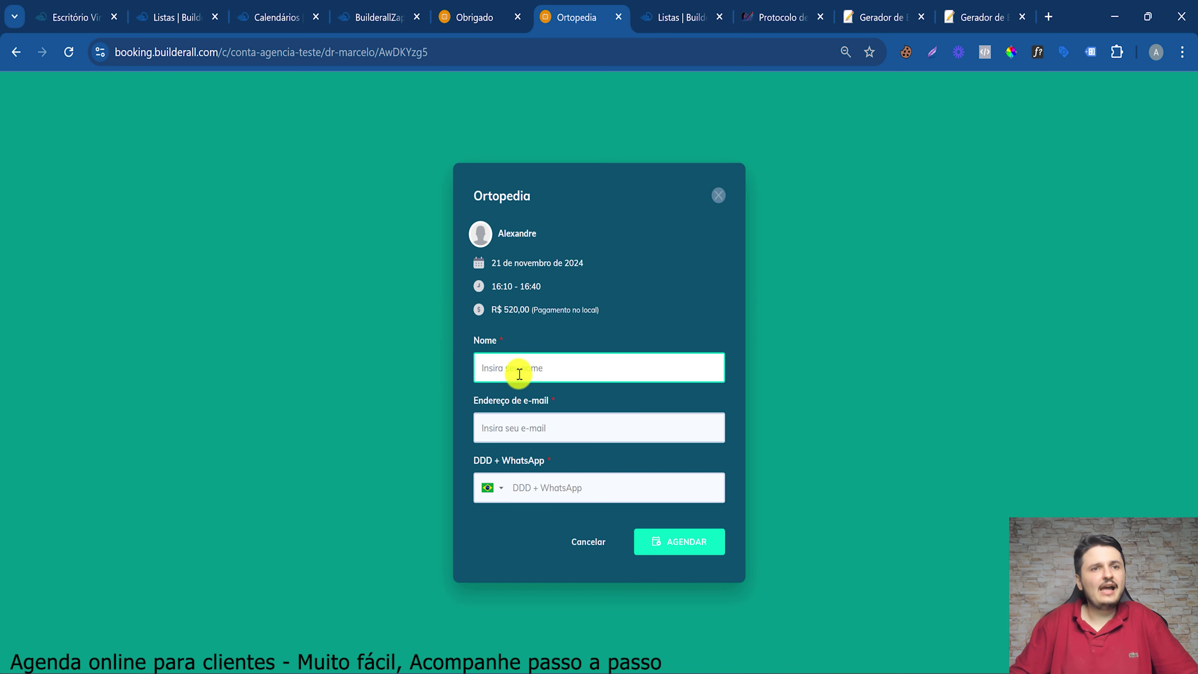
left_click(613, 277)
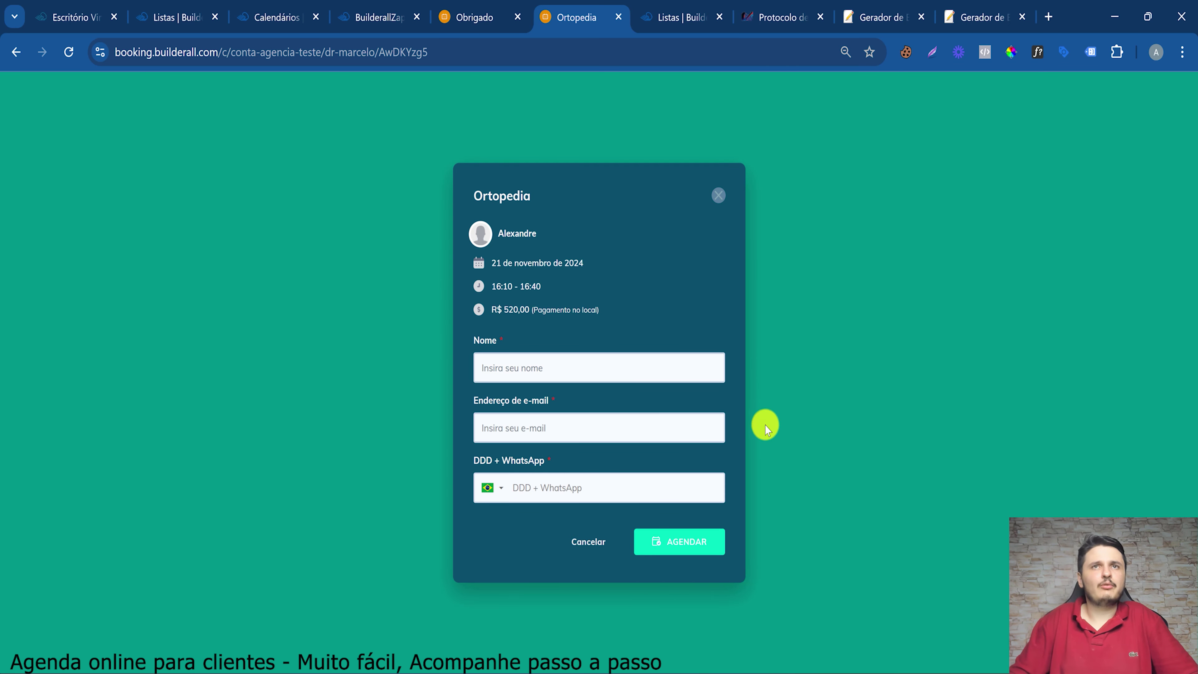
left_click(719, 196)
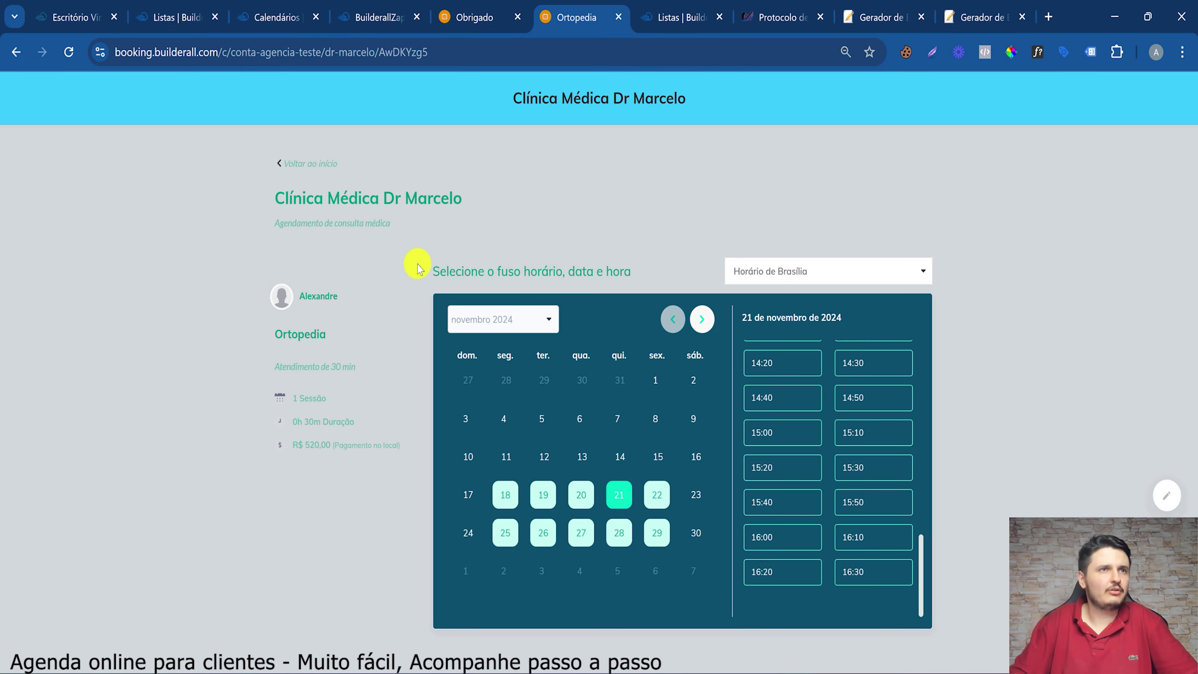
left_click(296, 165)
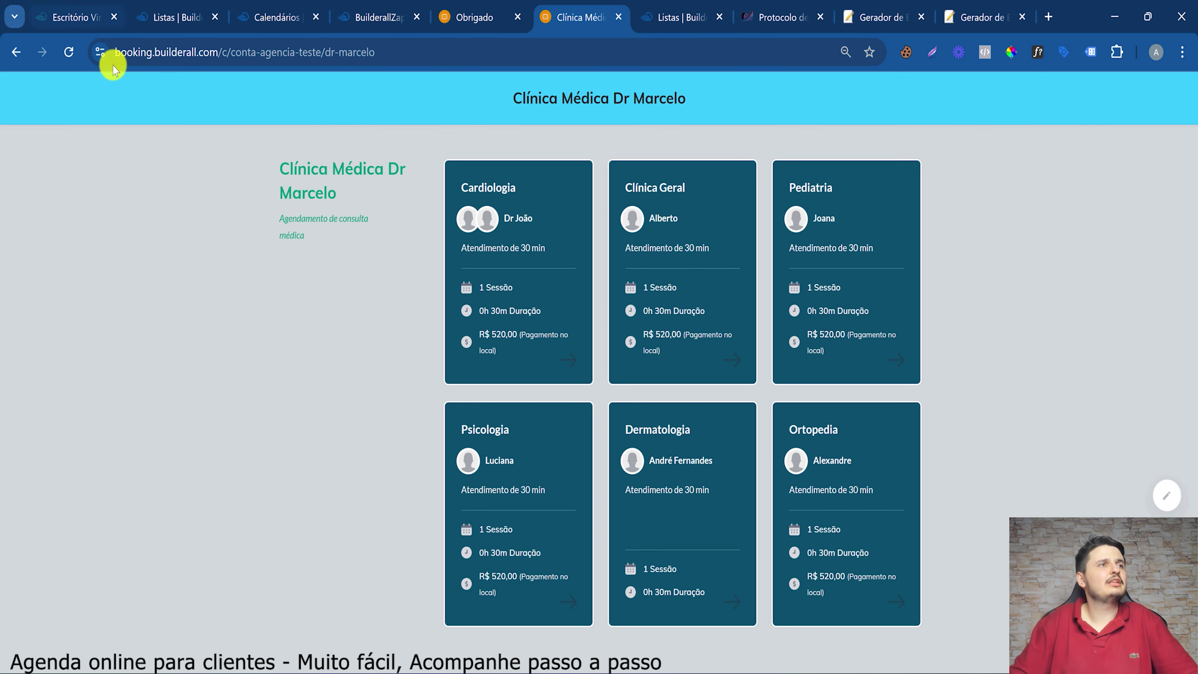
left_click(47, 14)
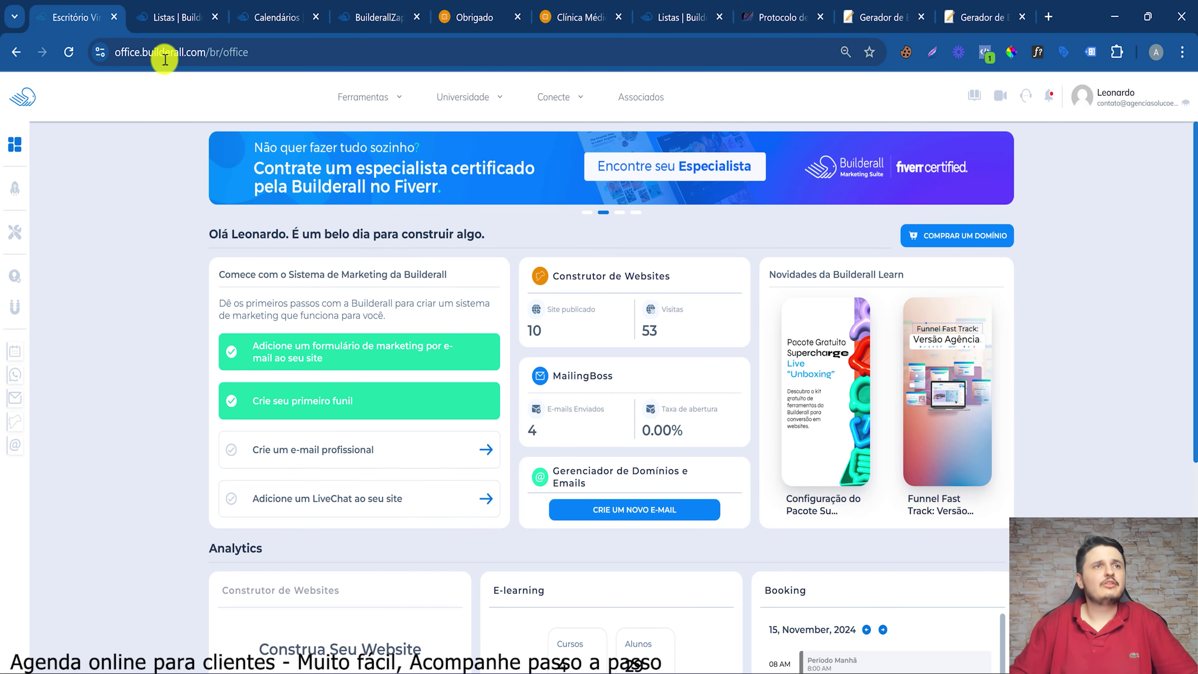
Launch the Booking tool from the Builderall tools list
left_click(395, 98)
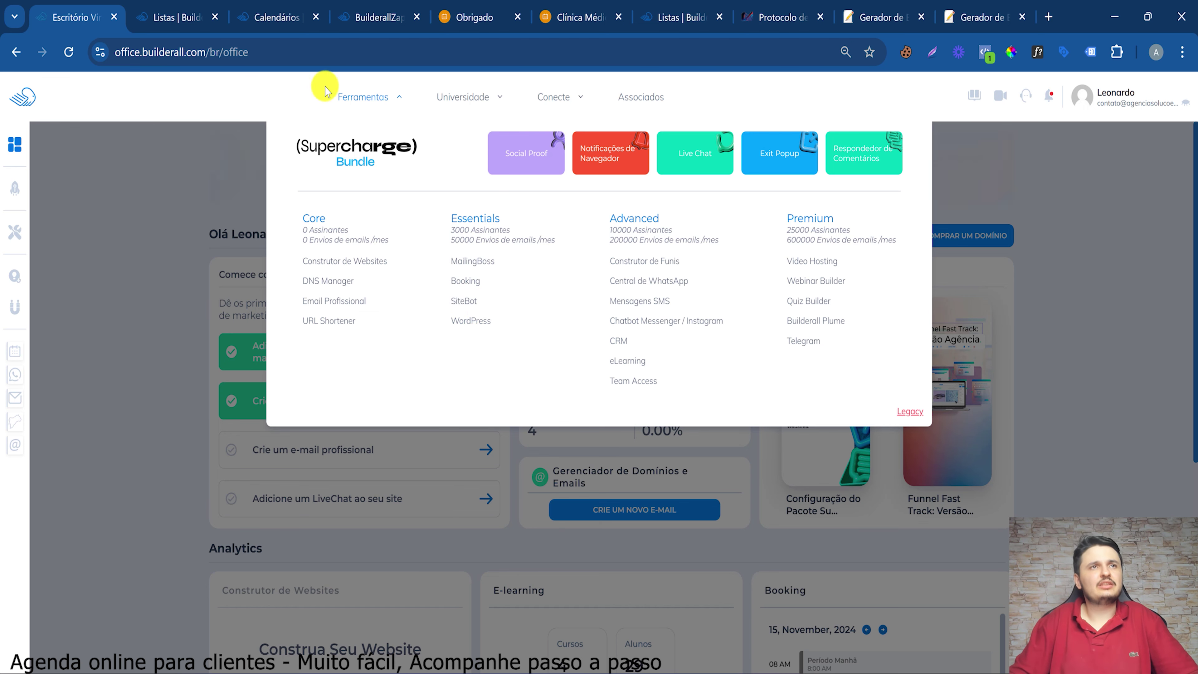
left_click(370, 100)
left_click(349, 95)
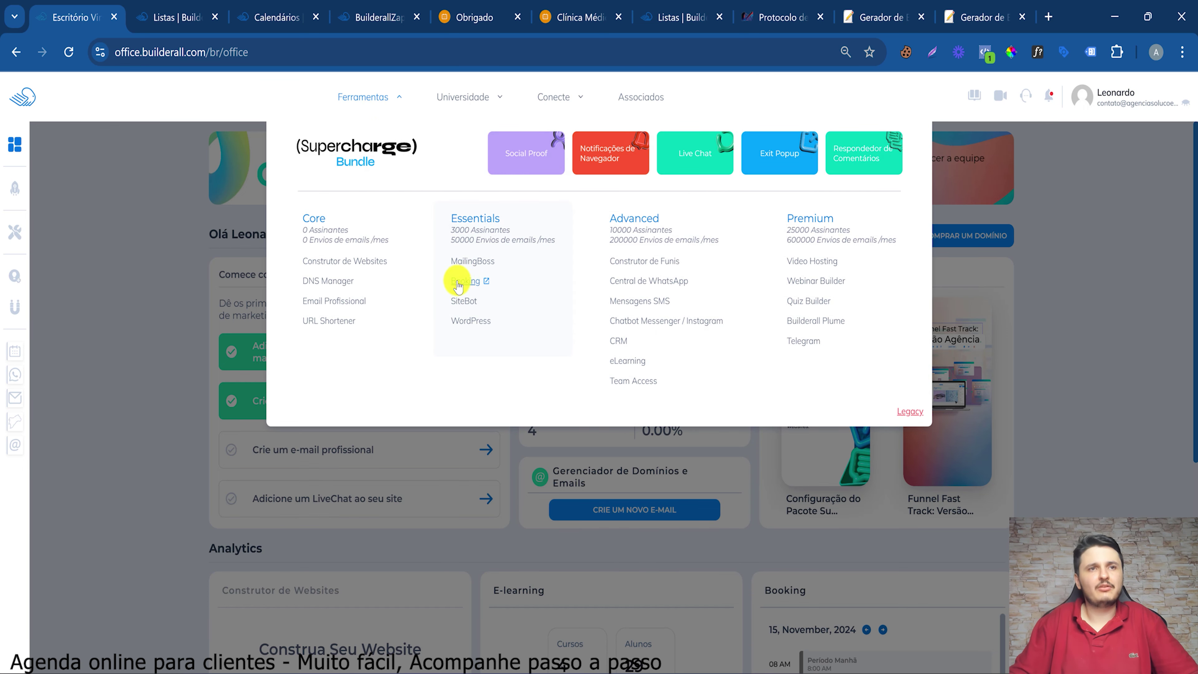
left_click(486, 281)
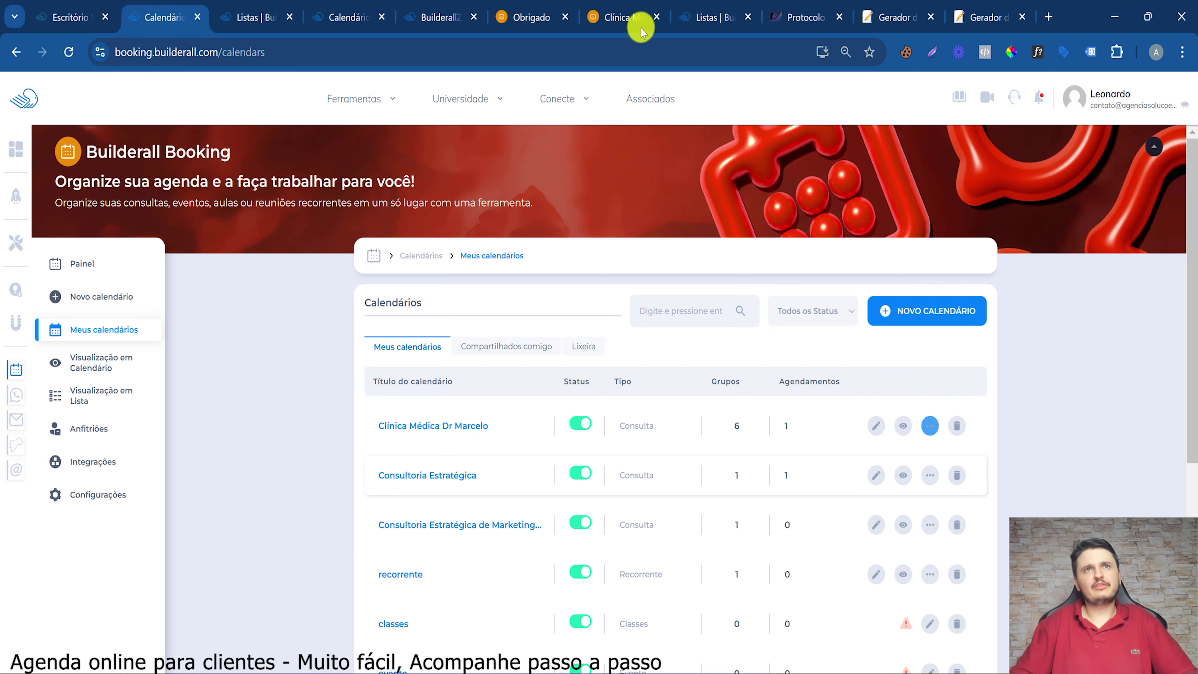
Glance at the public booking page, then view Clínica Médica Dr Marcelo's subscribers
left_click(637, 8)
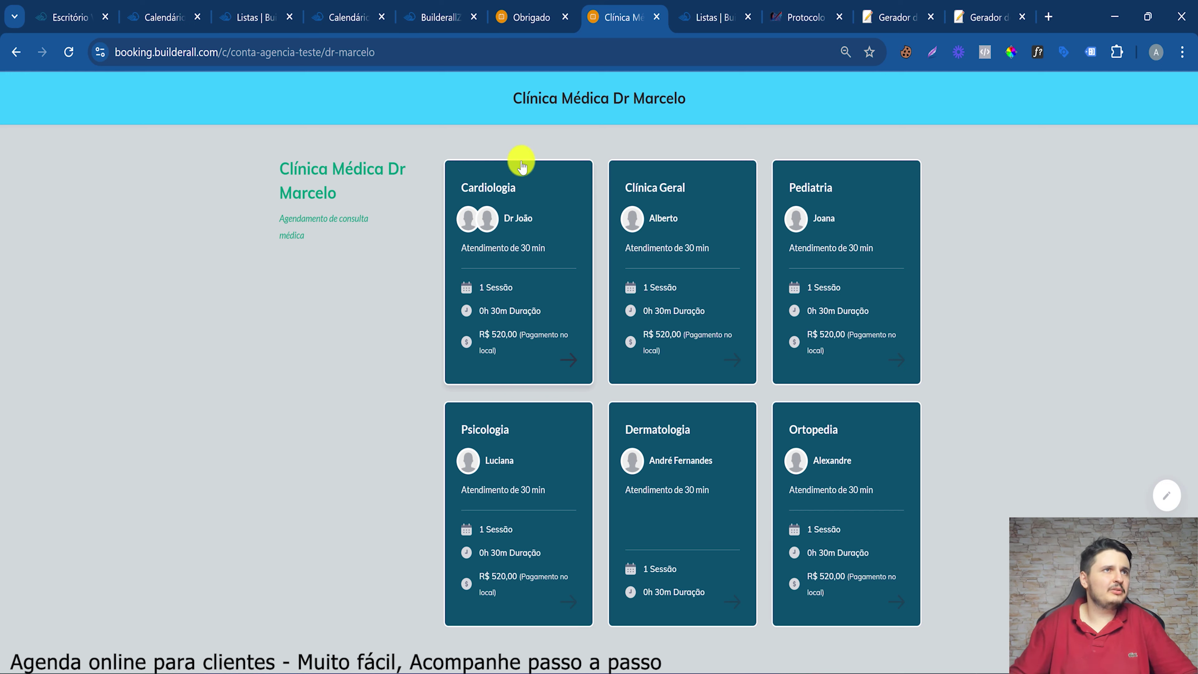
left_click(142, 6)
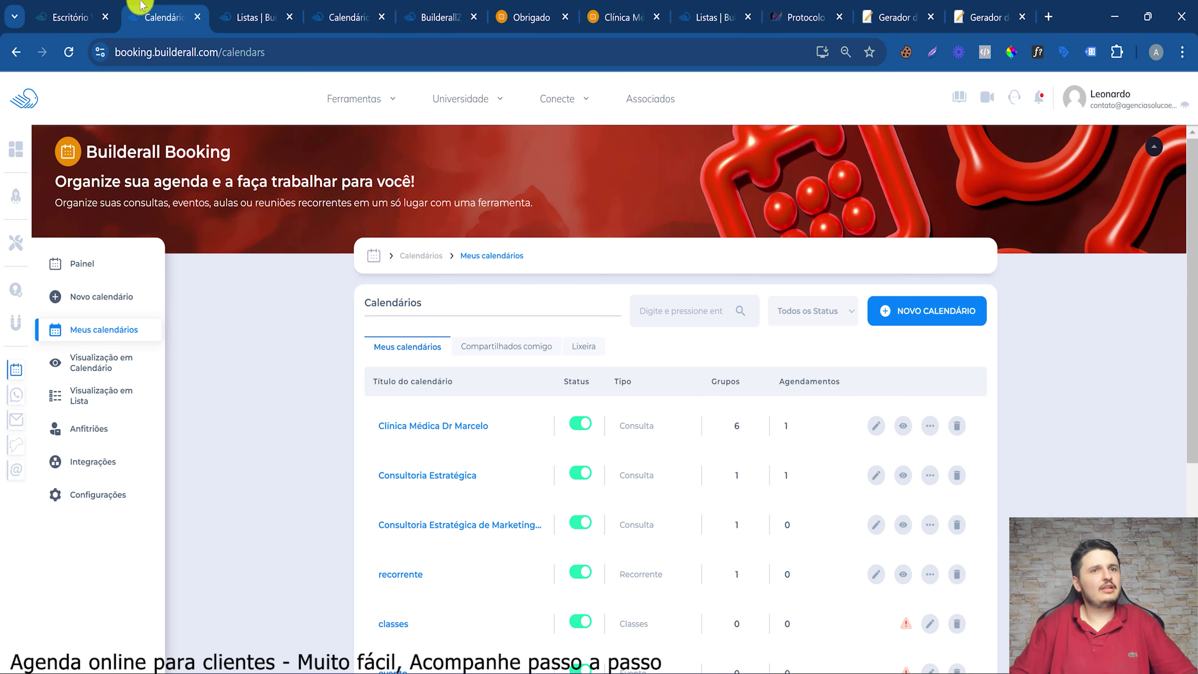
left_click(928, 427)
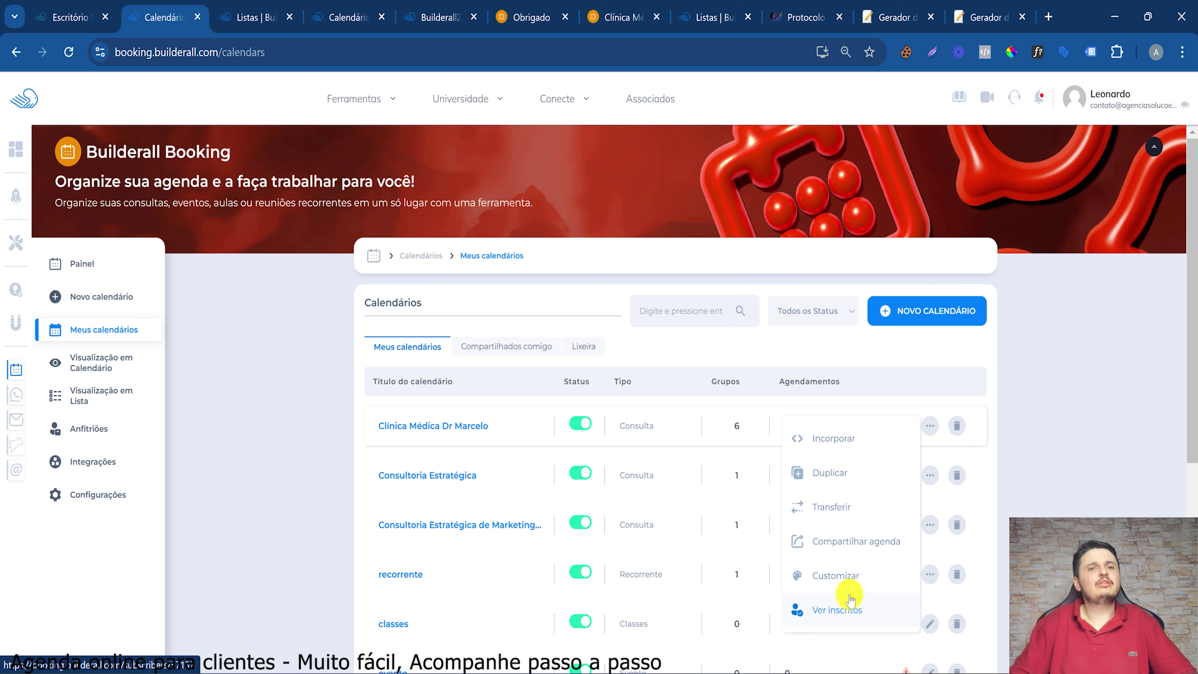
left_click(867, 616)
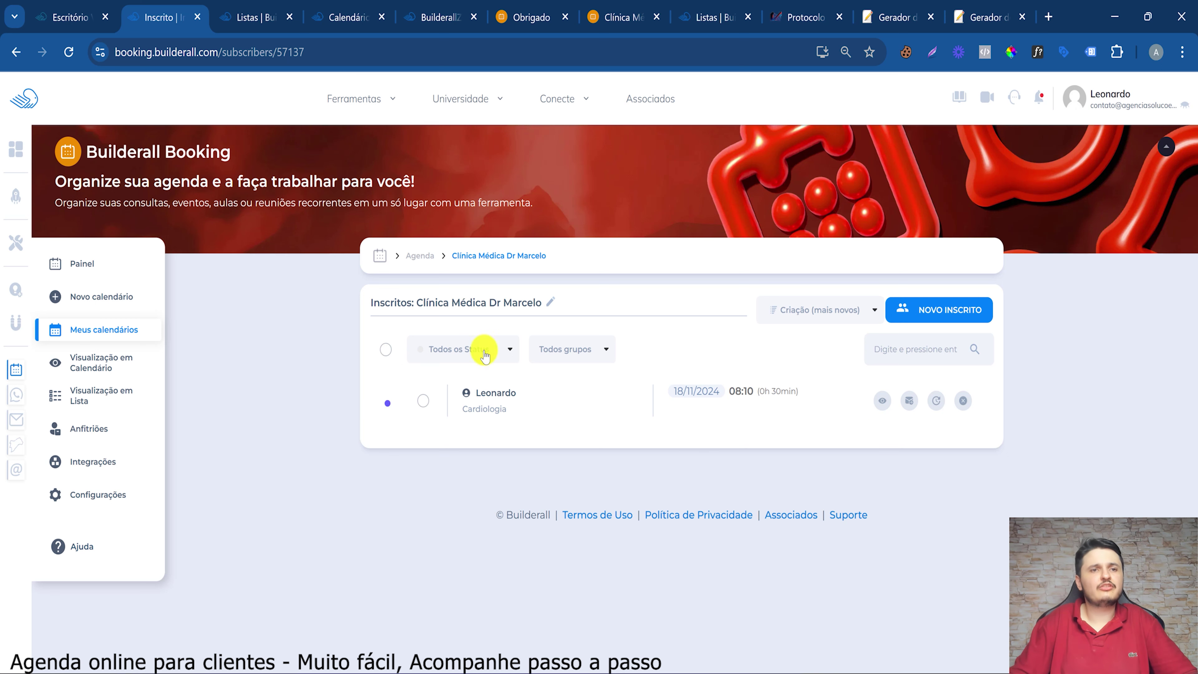
mouse_move(495, 391)
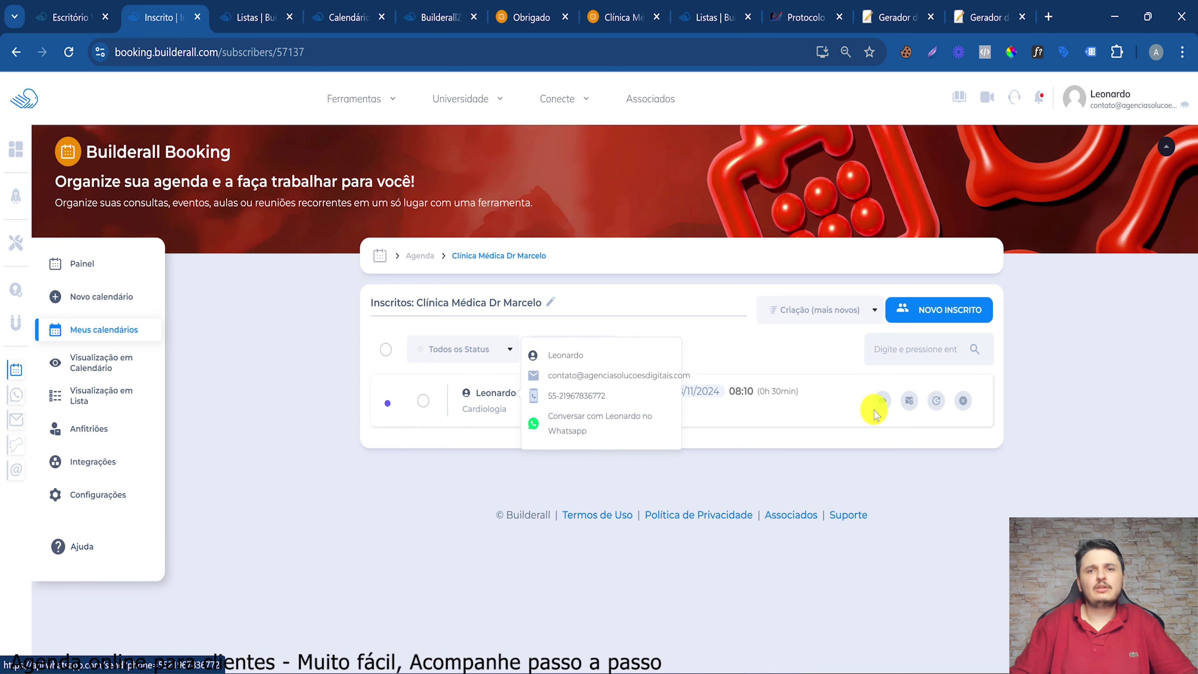
Open the booking's notification editor and look over the subject and message fields
left_click(912, 404)
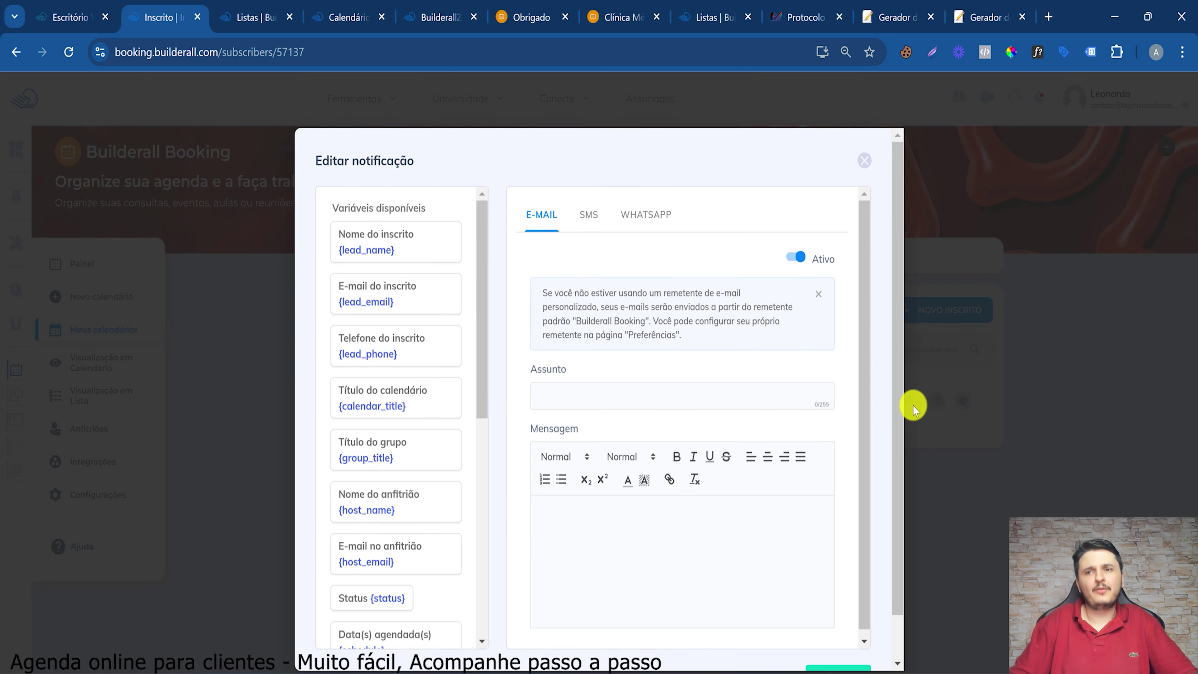
left_click(568, 385)
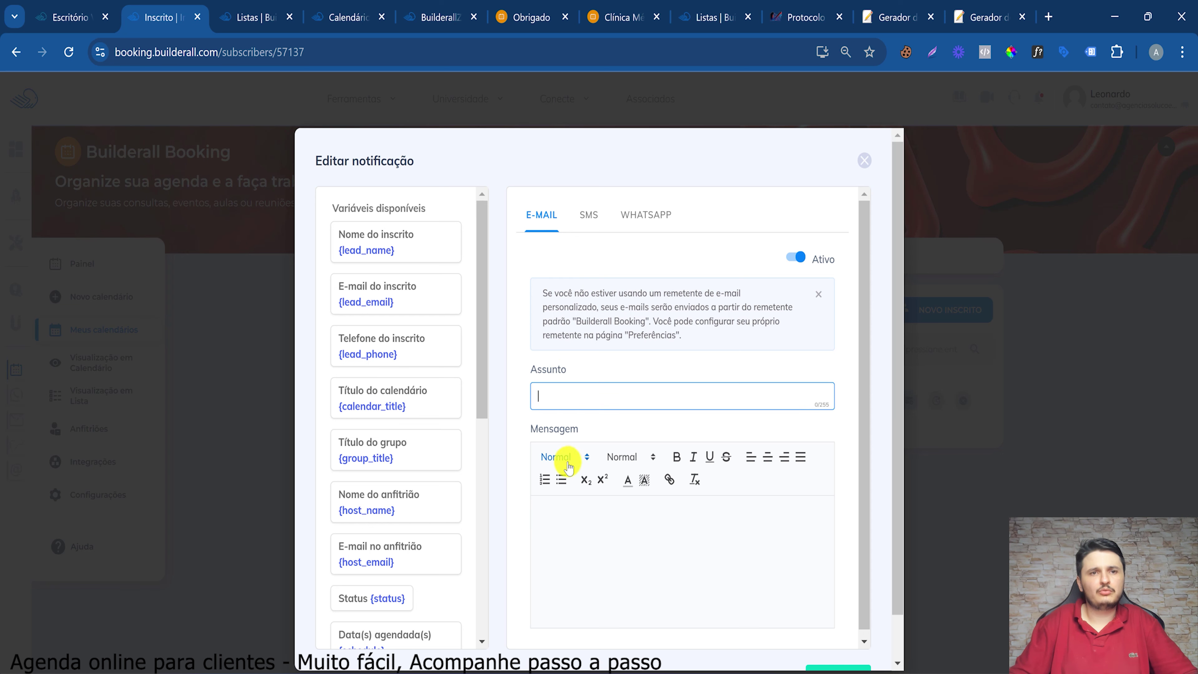
left_click(587, 519)
scroll(797, 619, "down", 2)
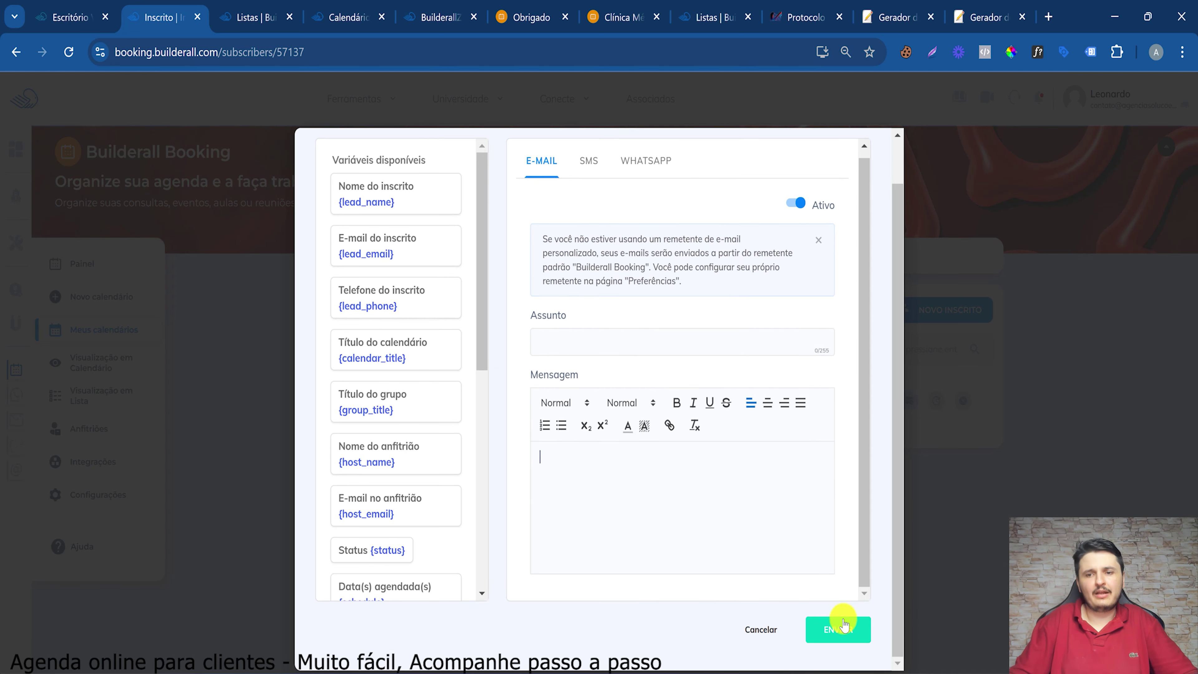
Review the SMS and WhatsApp notices and follow the 'clique aqui' link to BuilderallZap
left_click(644, 179)
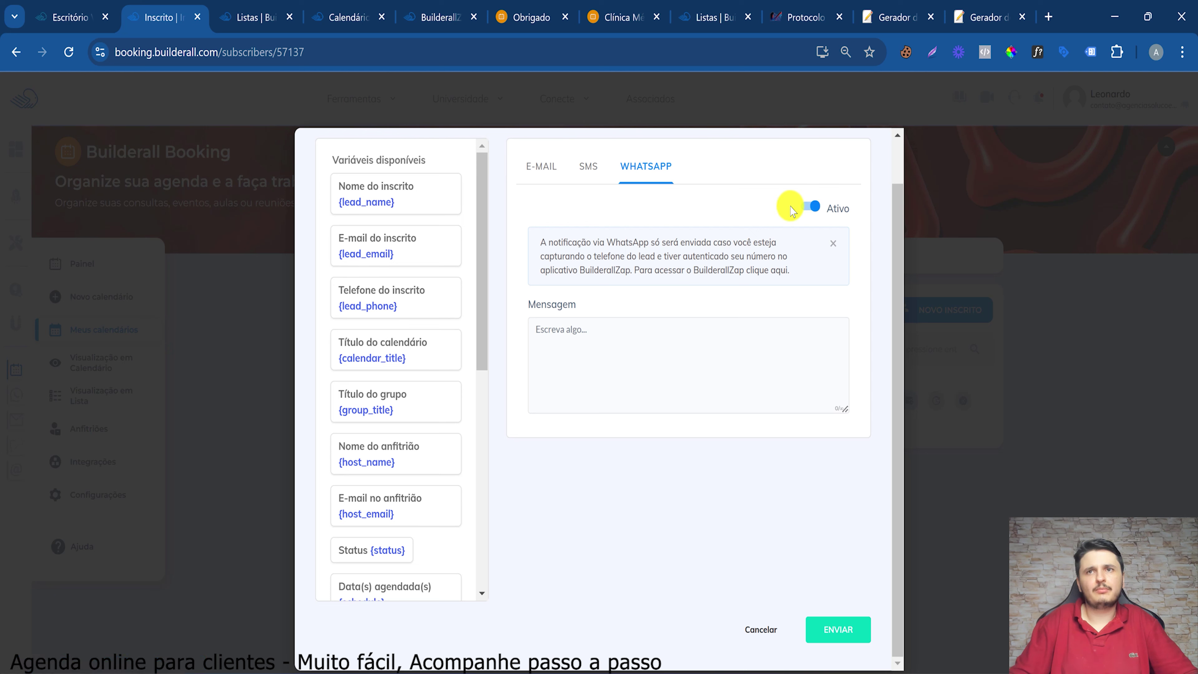
left_click(588, 171)
left_click_drag(583, 240, 677, 241)
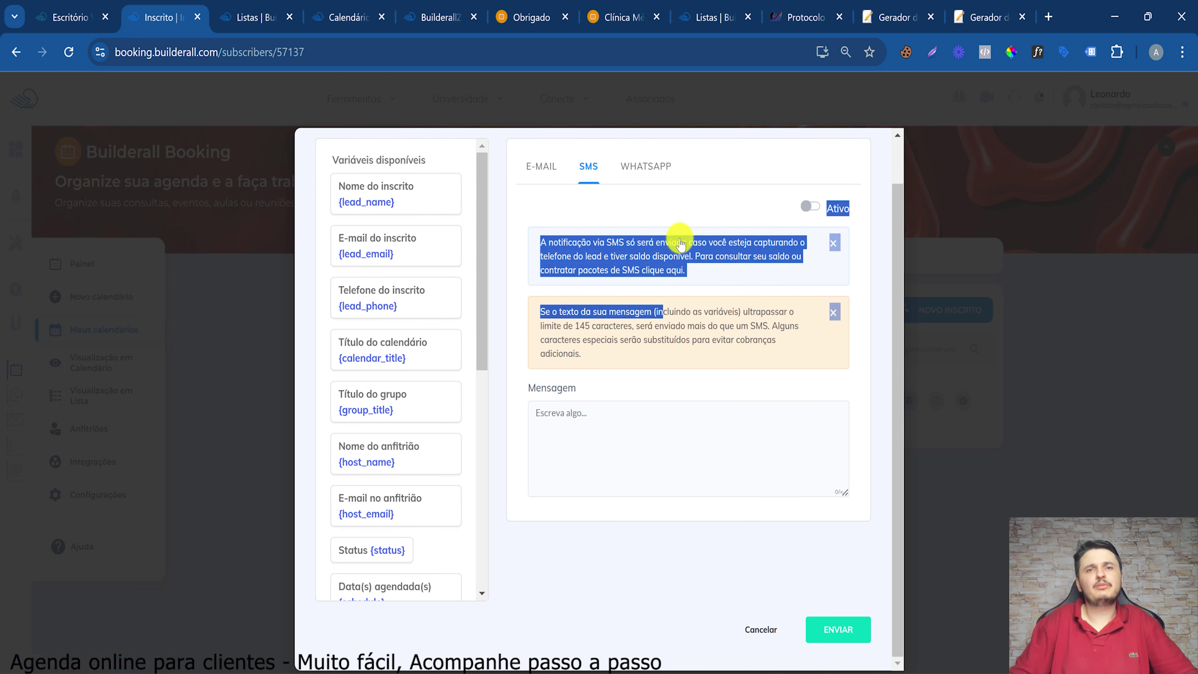
left_click(674, 220)
left_click(650, 169)
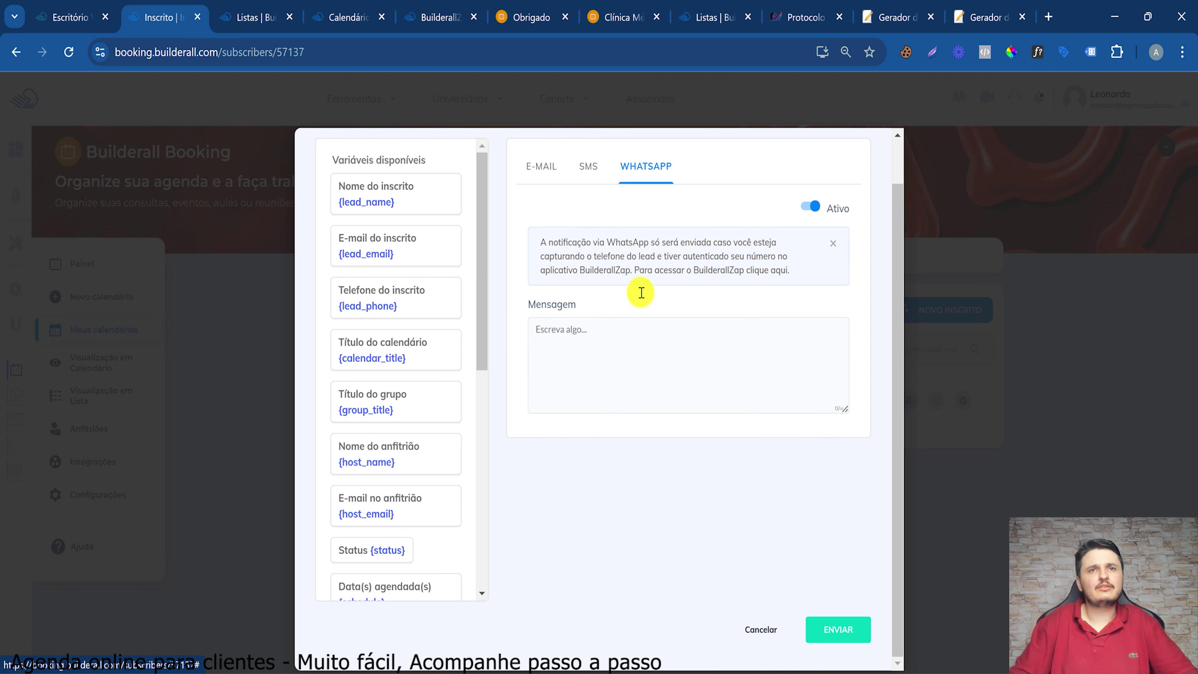
left_click(578, 354)
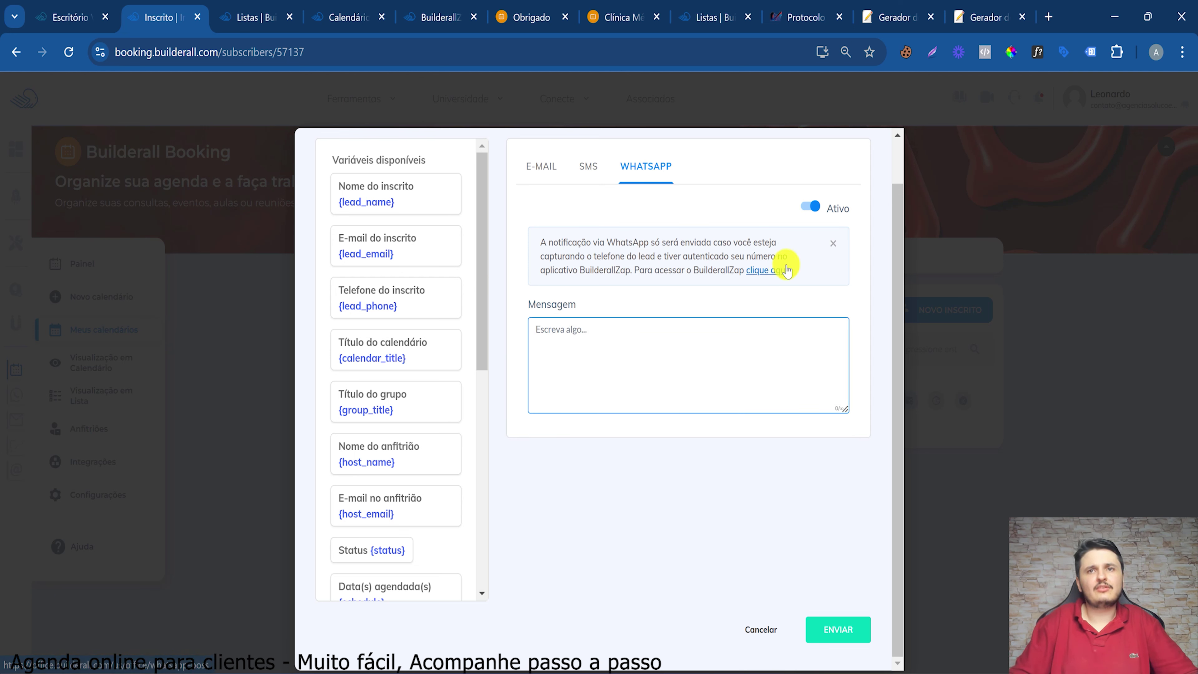
left_click_drag(640, 270, 706, 273)
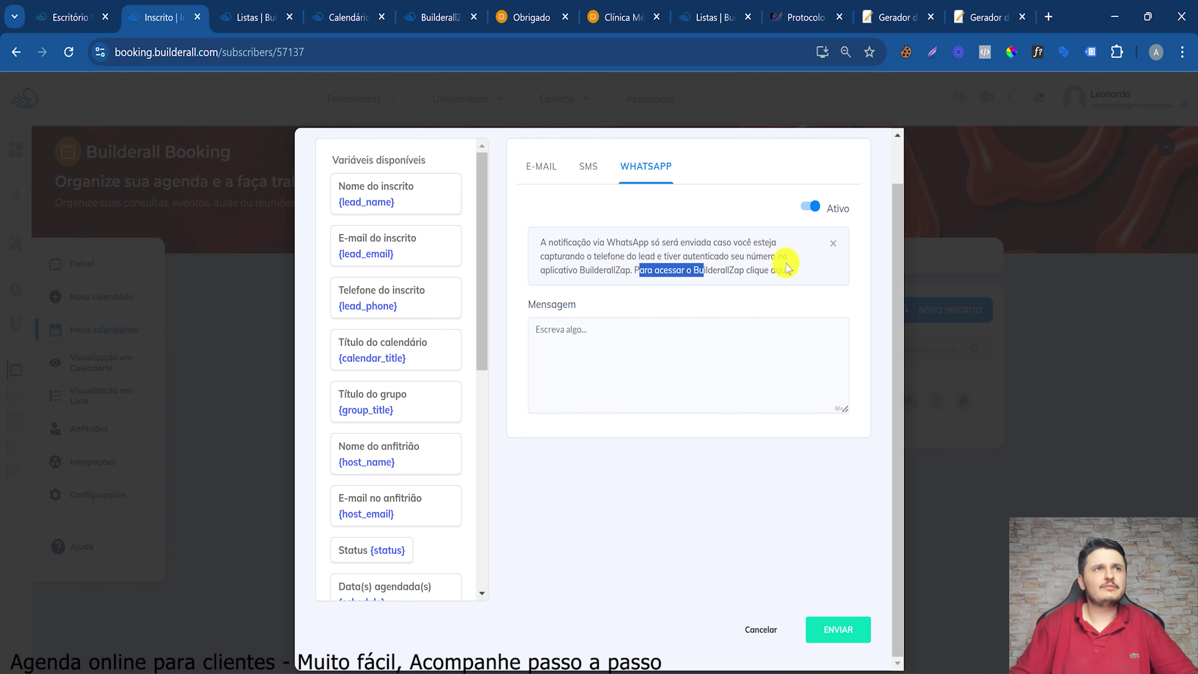
left_click(780, 280)
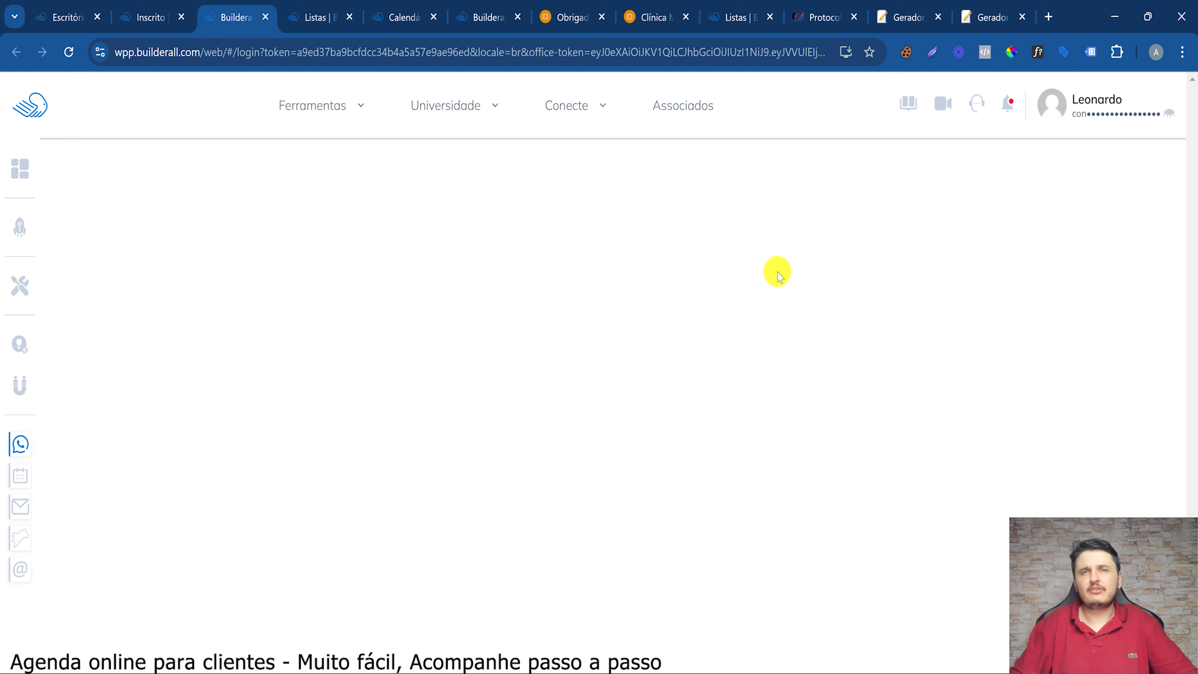
Verify WhatsApp authentication and review the BuilderallZap dashboard's Enviado hoje statistics
left_click(923, 519)
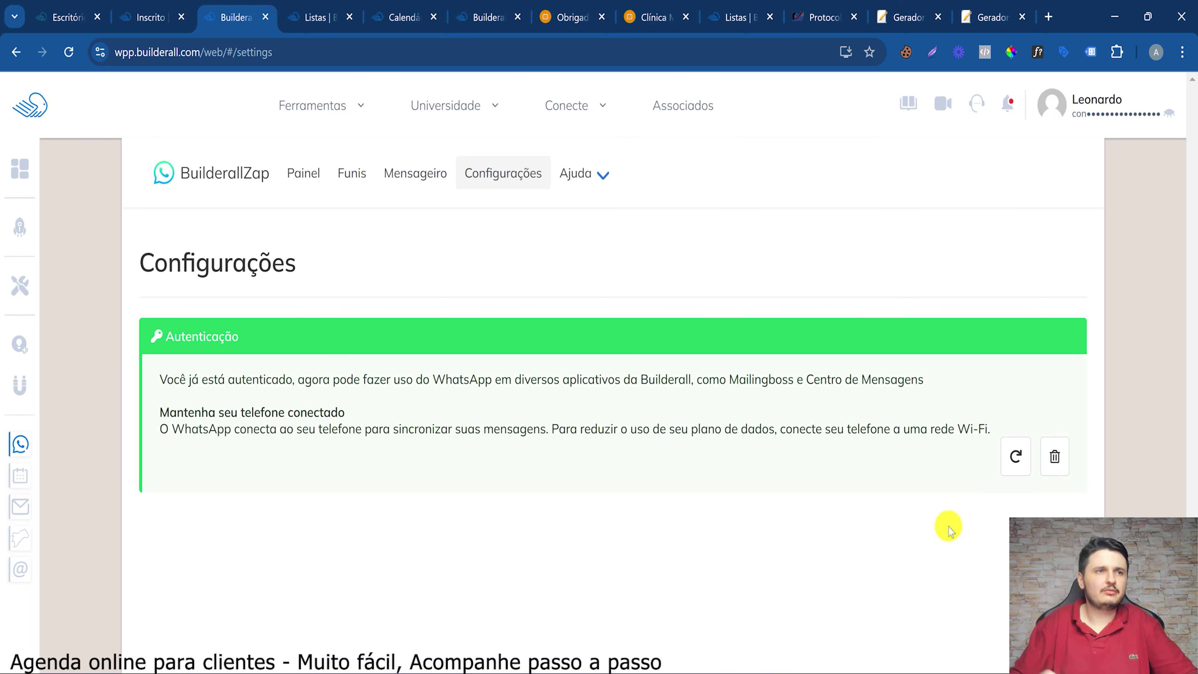
left_click(305, 179)
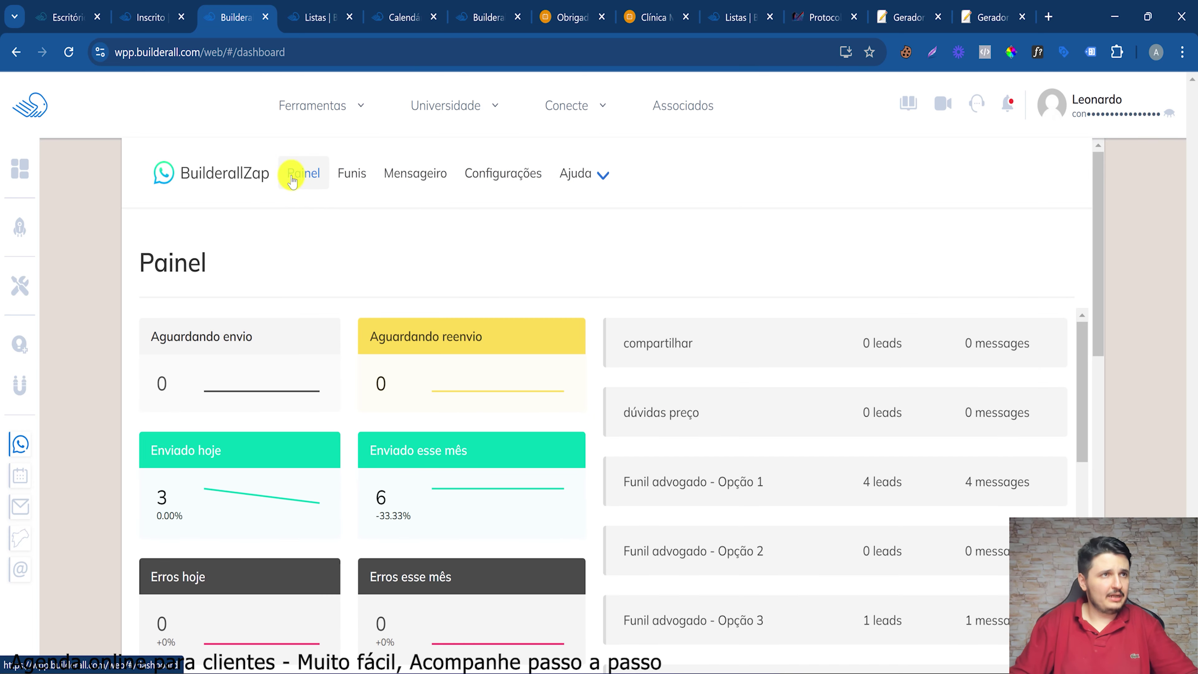
scroll(317, 373, "down", 3)
left_click_drag(157, 291, 287, 298)
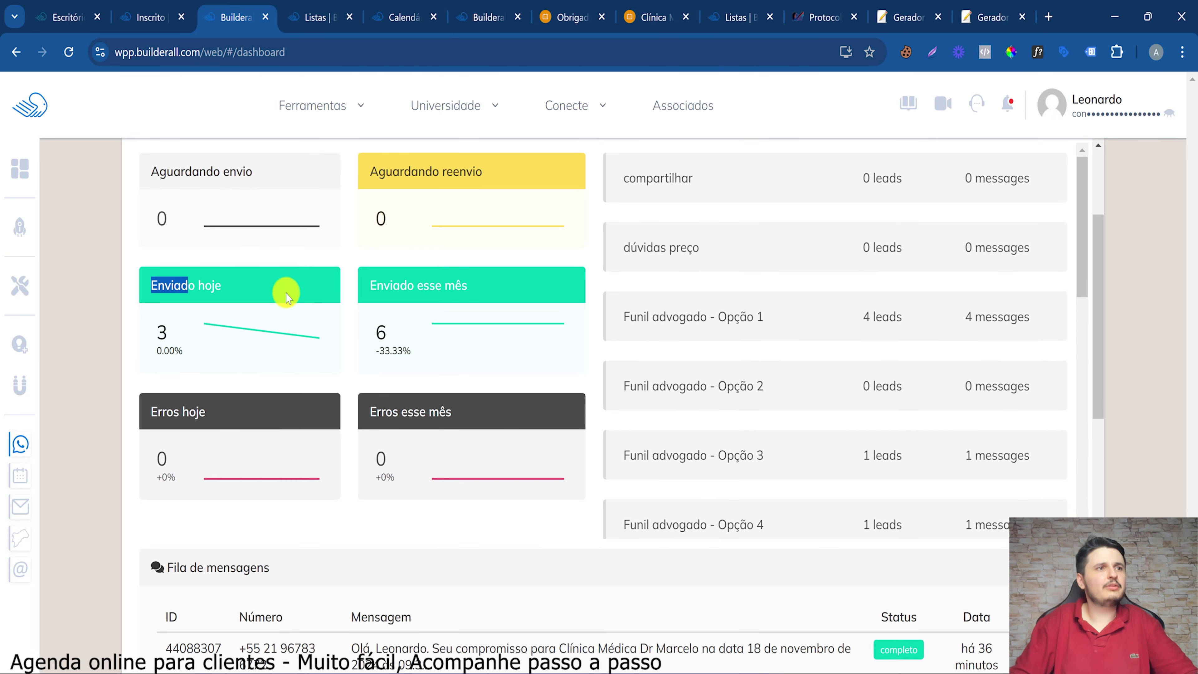
left_click(268, 436)
scroll(499, 530, "down", 7)
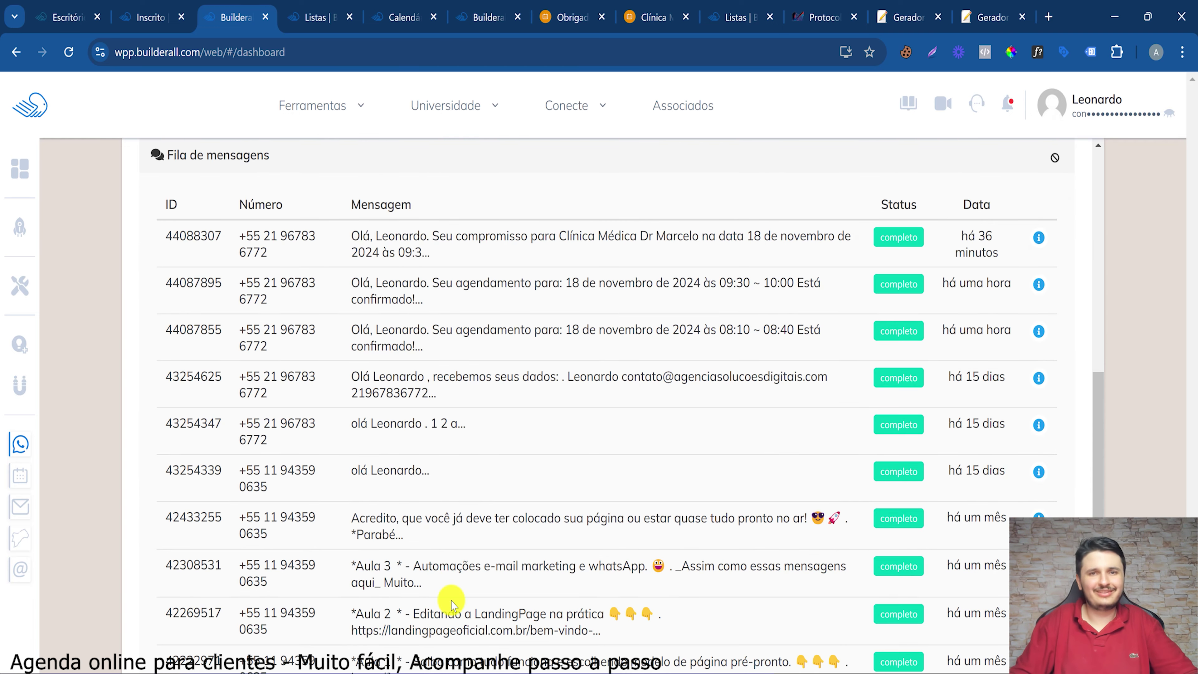
scroll(452, 604, "up", 1)
scroll(452, 604, "up", 2)
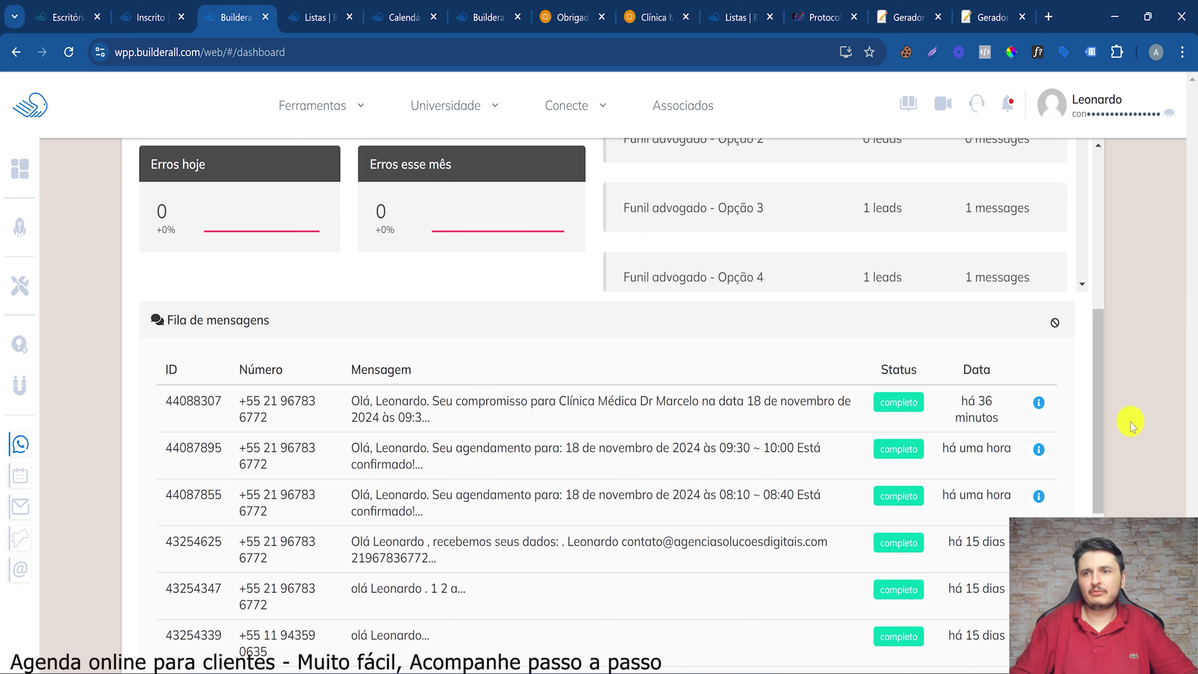
Inspect the latest sent cancellation message in the queue, then return to the Booking tab
left_click(1038, 403)
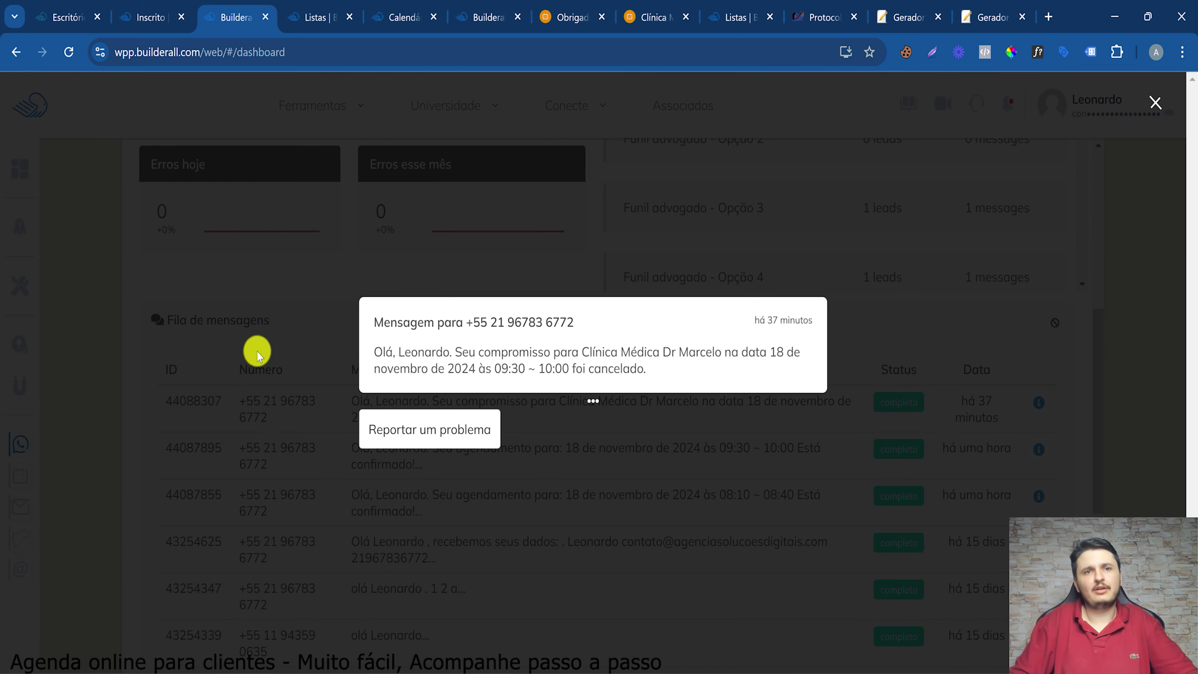
left_click_drag(343, 370, 729, 373)
left_click(703, 349)
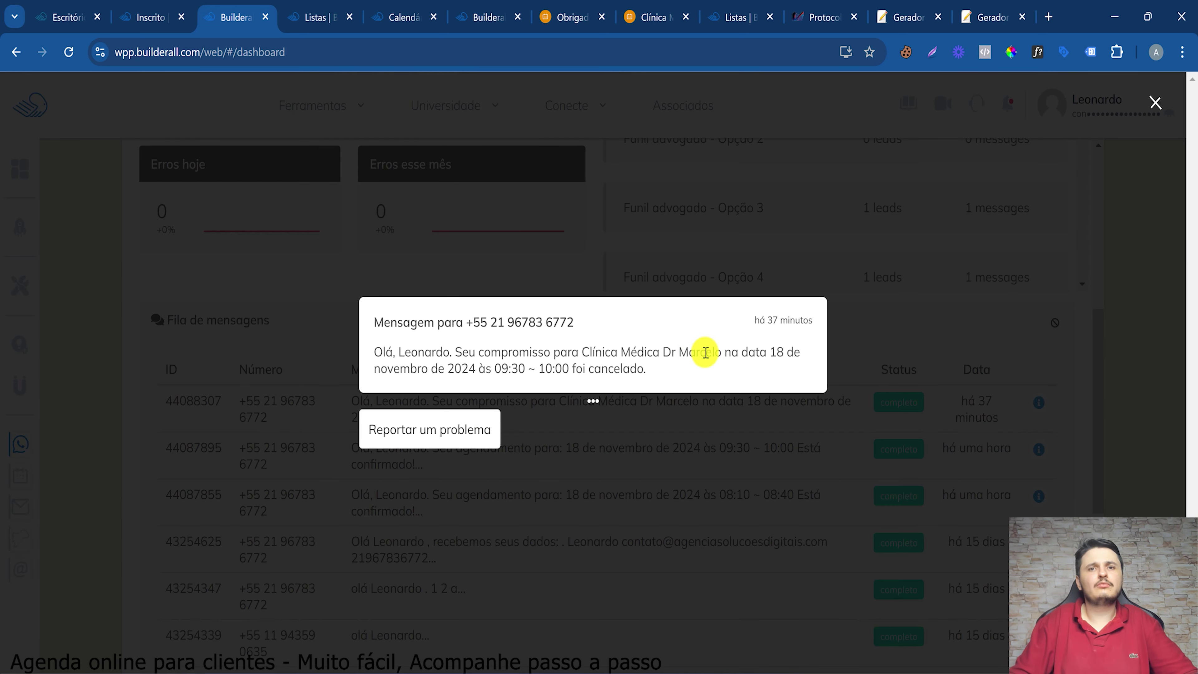
left_click_drag(421, 368, 704, 368)
left_click(623, 343)
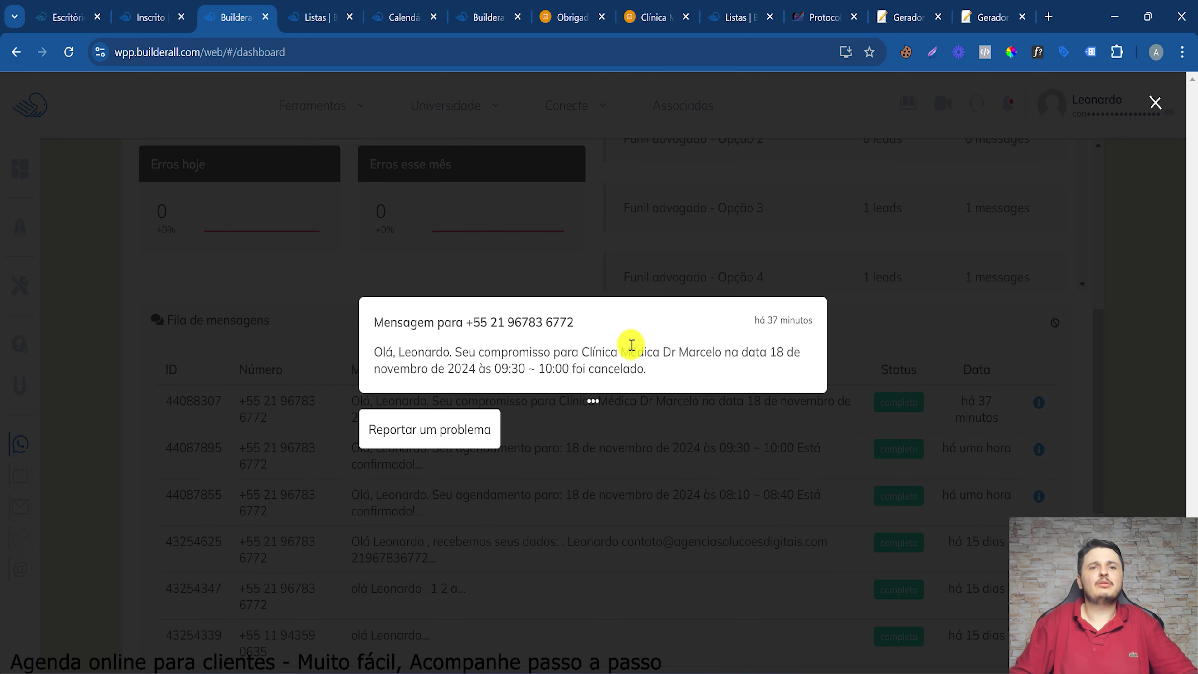
mouse_move(630, 368)
left_mouse_down()
mouse_move(626, 348)
mouse_move(633, 357)
left_mouse_up()
double_click(619, 366)
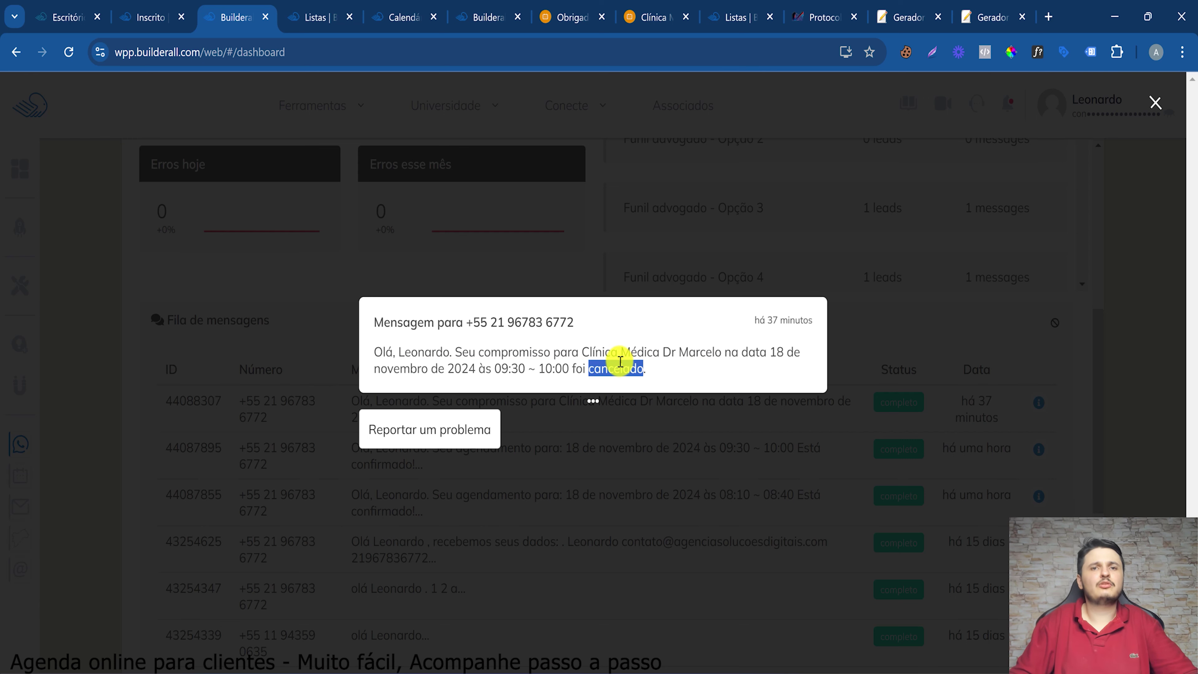
left_click(611, 554)
scroll(469, 392, "up", 8)
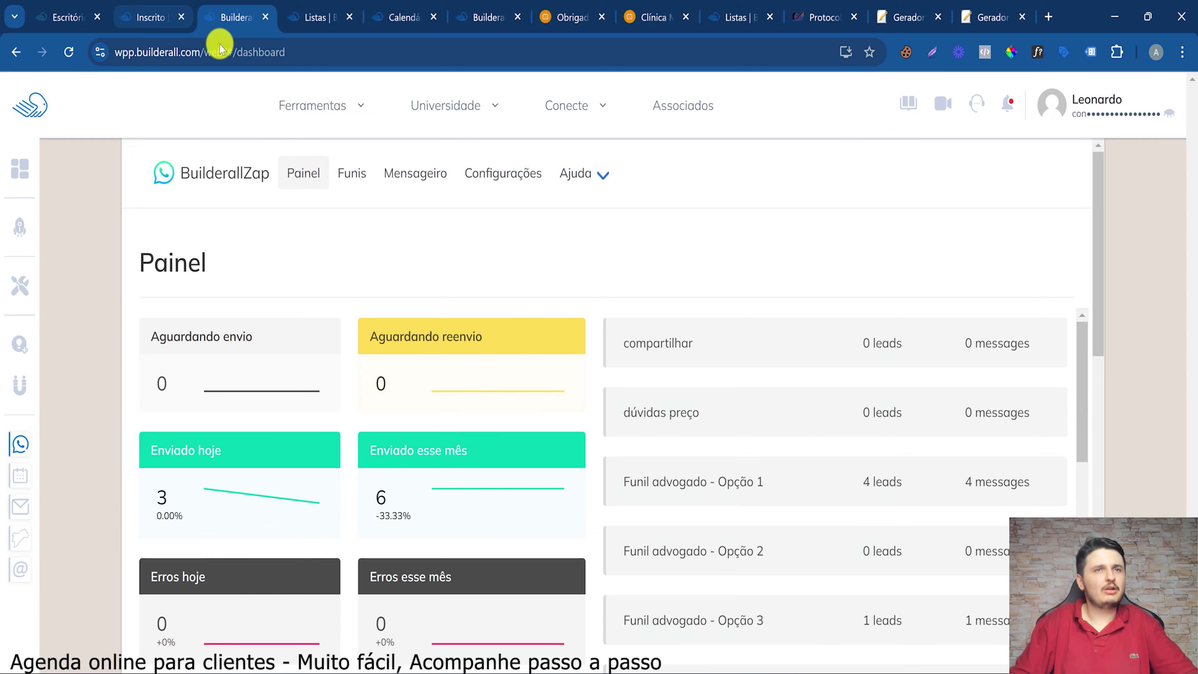
left_click(150, 17)
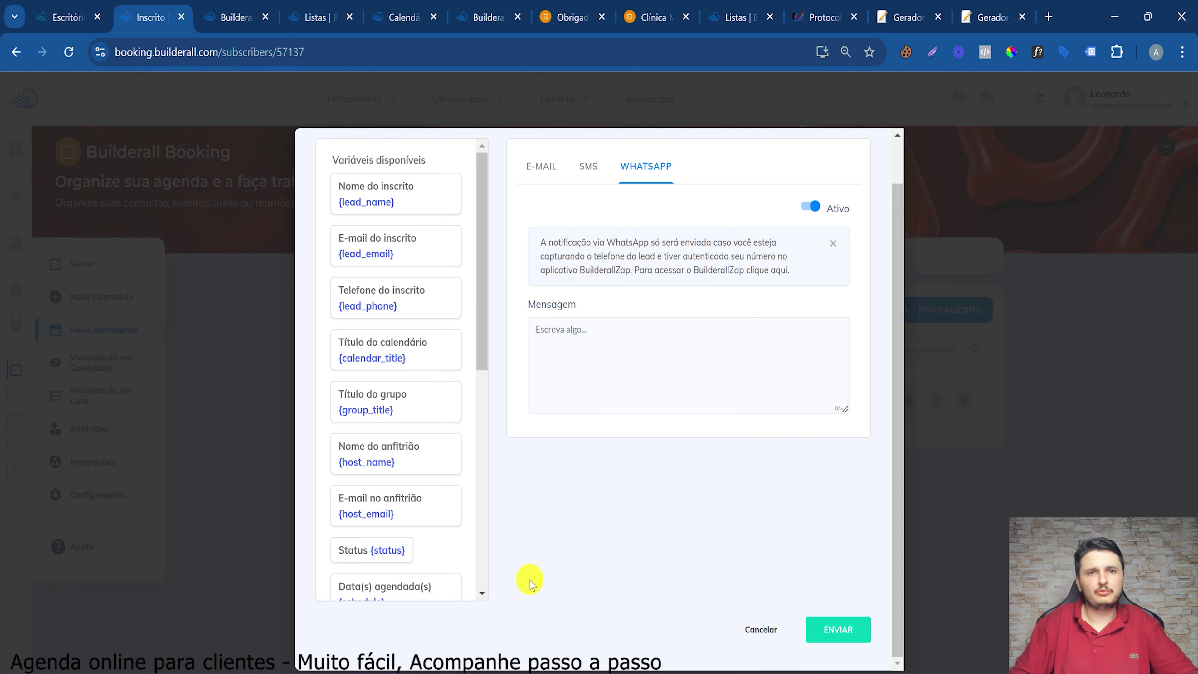
Cancel the WhatsApp notification dialog and go to the Booking Painel dashboard
left_click(760, 637)
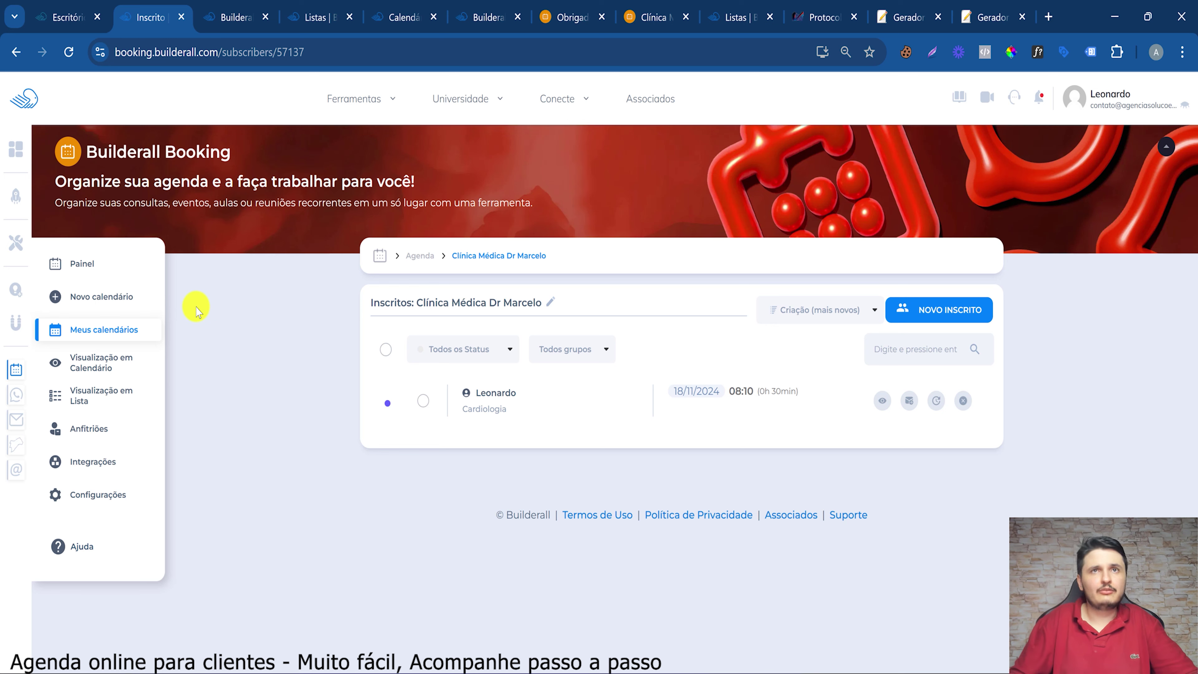
left_click(173, 311)
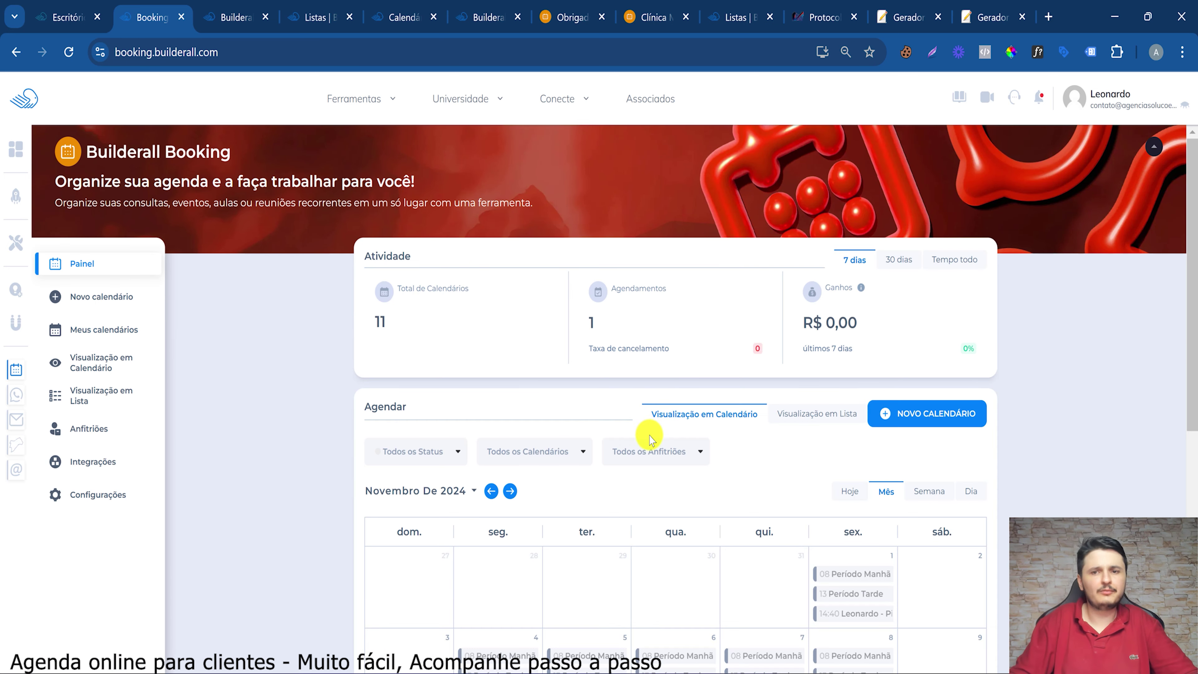
scroll(846, 329, "down", 5)
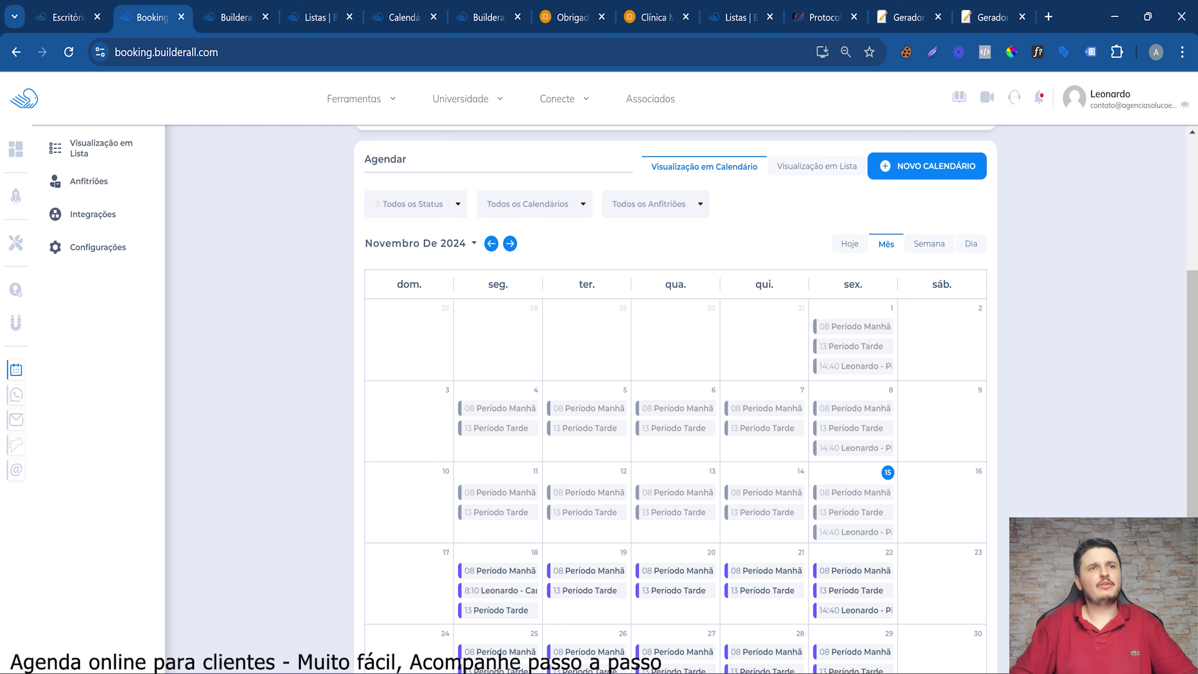
scroll(727, 553, "up", 1)
scroll(715, 555, "up", 3)
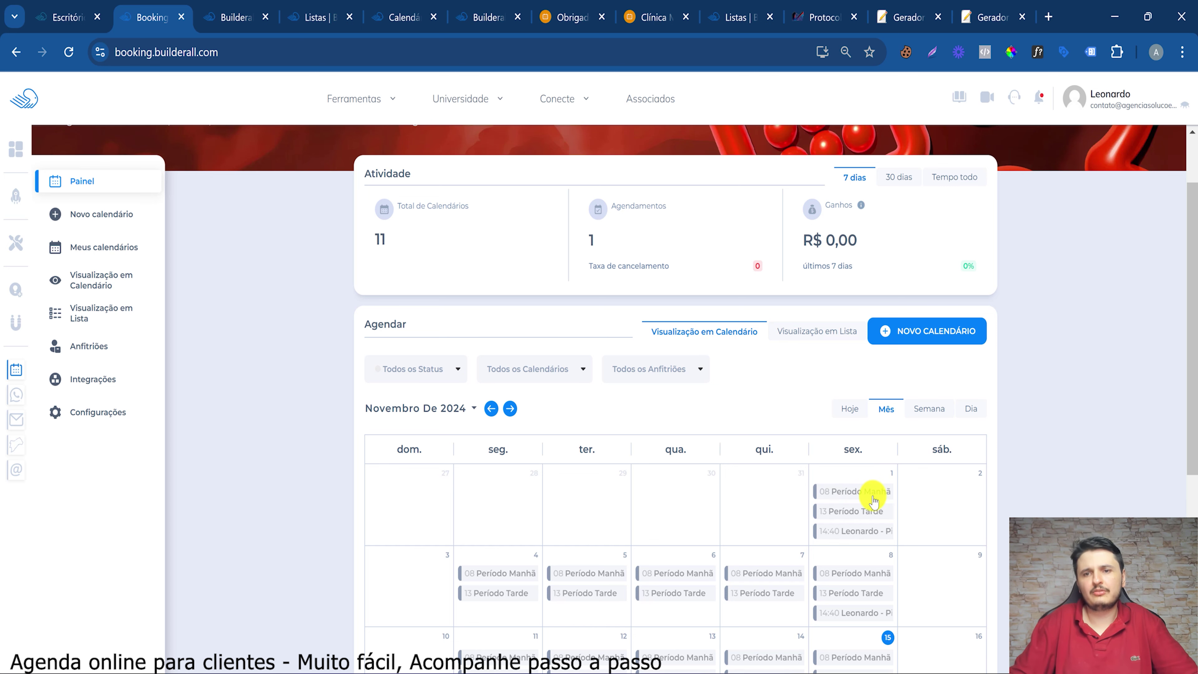
View the 1 November Período Manhã slot details and browse the November 2024 agenda
left_click(865, 498)
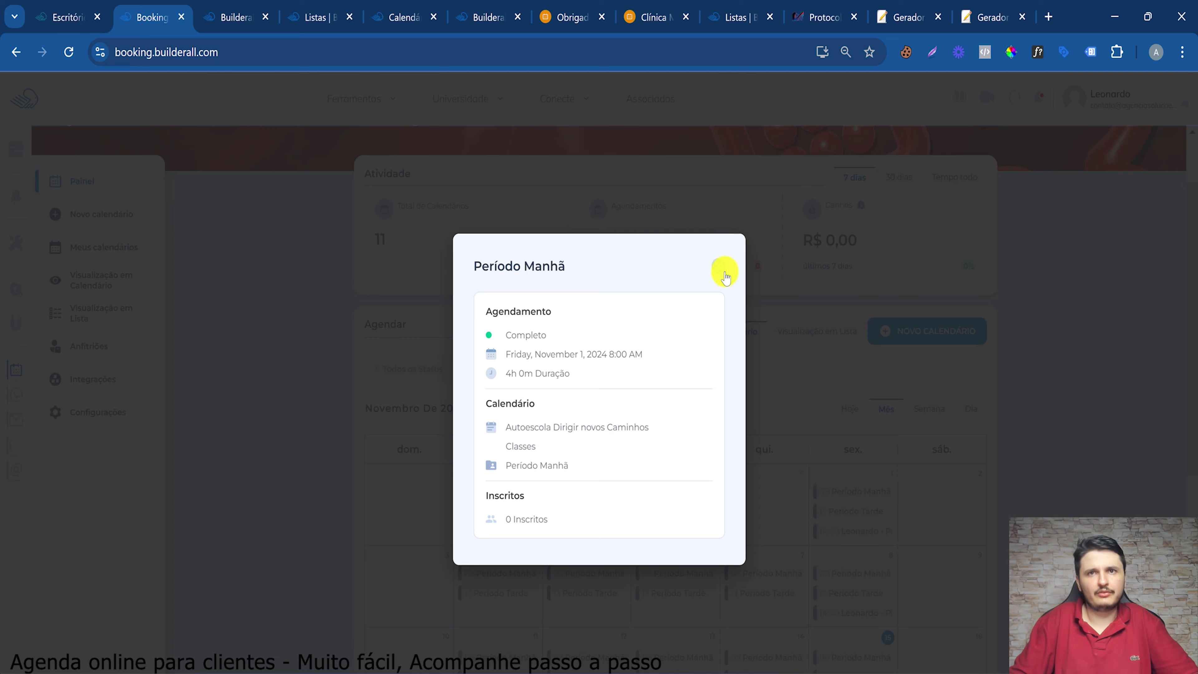
left_click(800, 363)
scroll(846, 584, "down", 3)
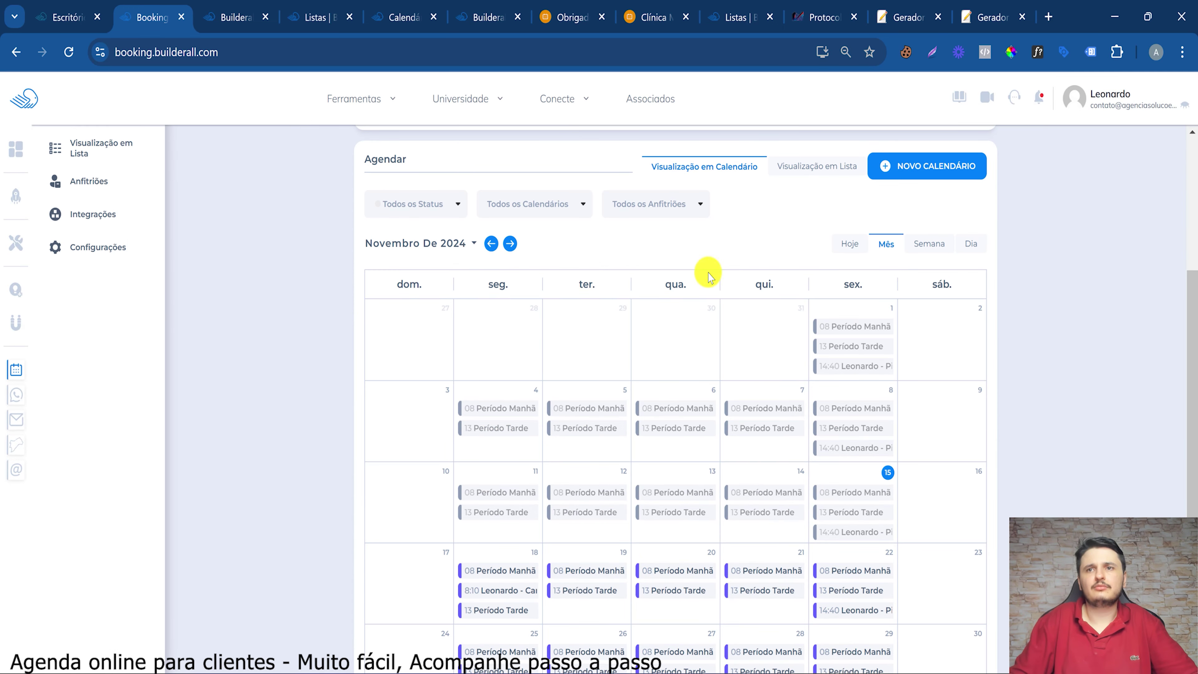
scroll(885, 579, "down", 3)
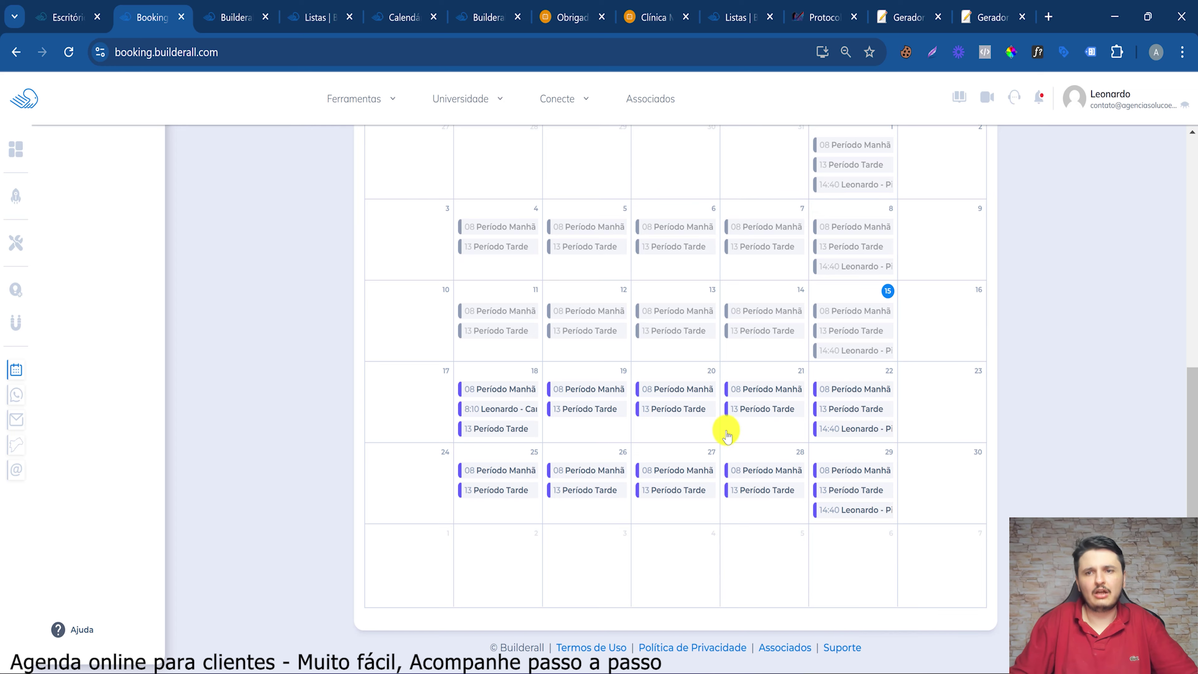
scroll(728, 436, "up", 6)
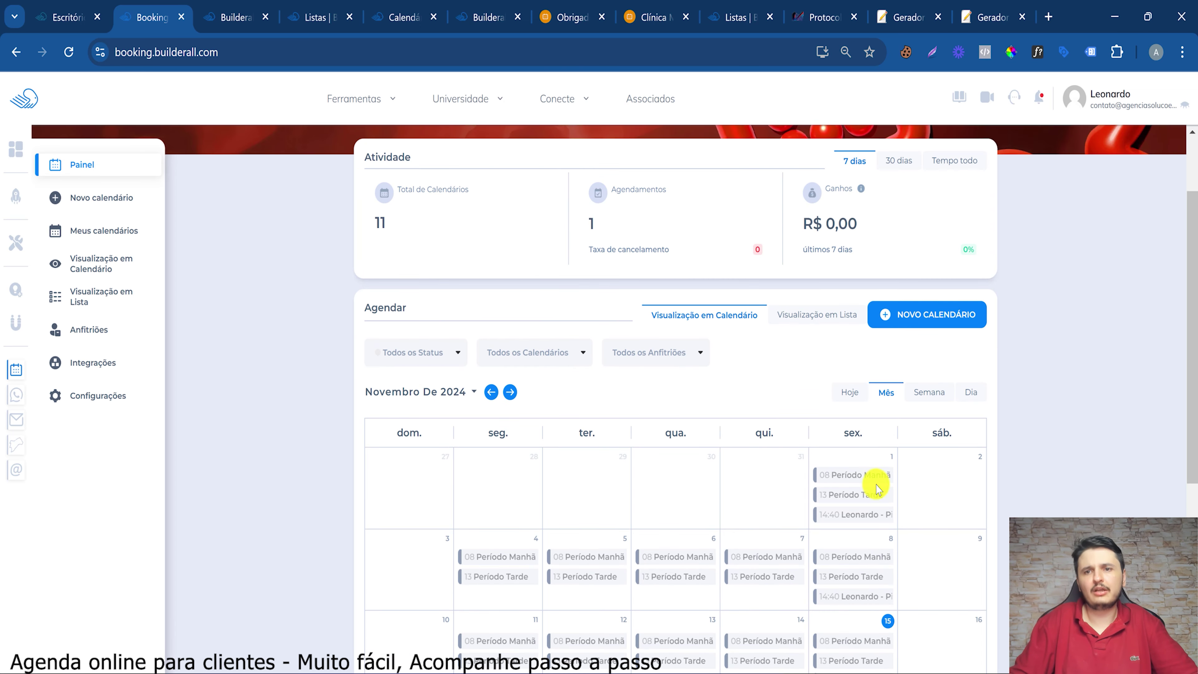
scroll(876, 489, "down", 6)
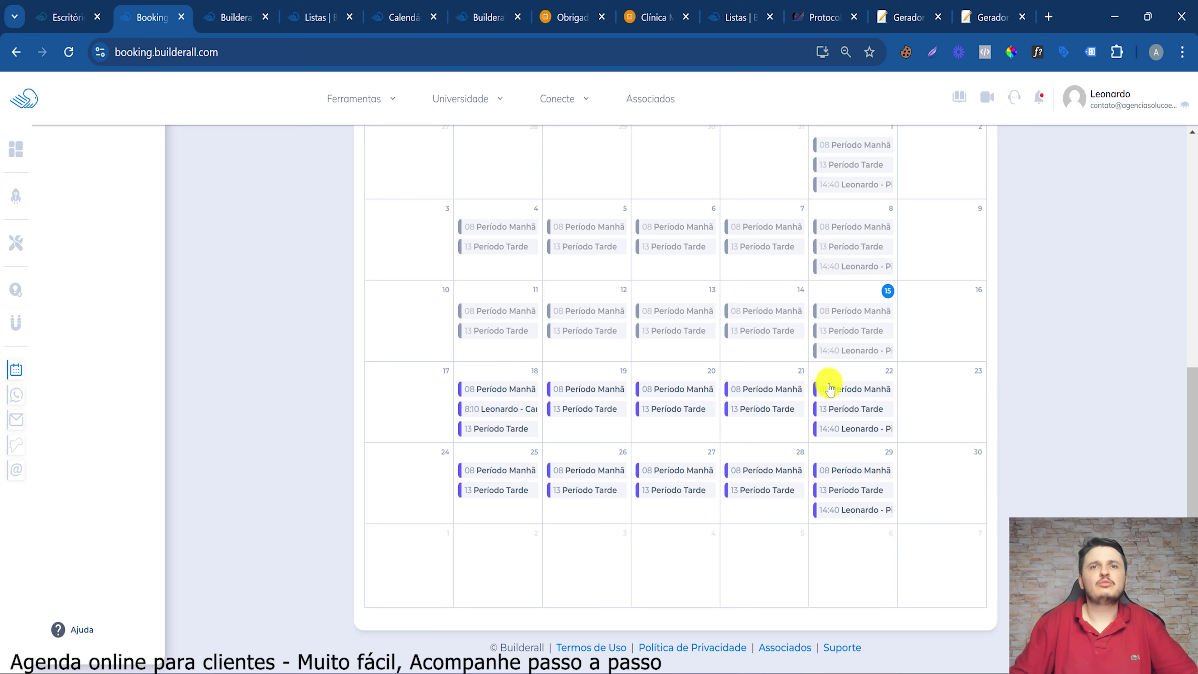
scroll(830, 389, "up", 3)
scroll(854, 391, "down", 3)
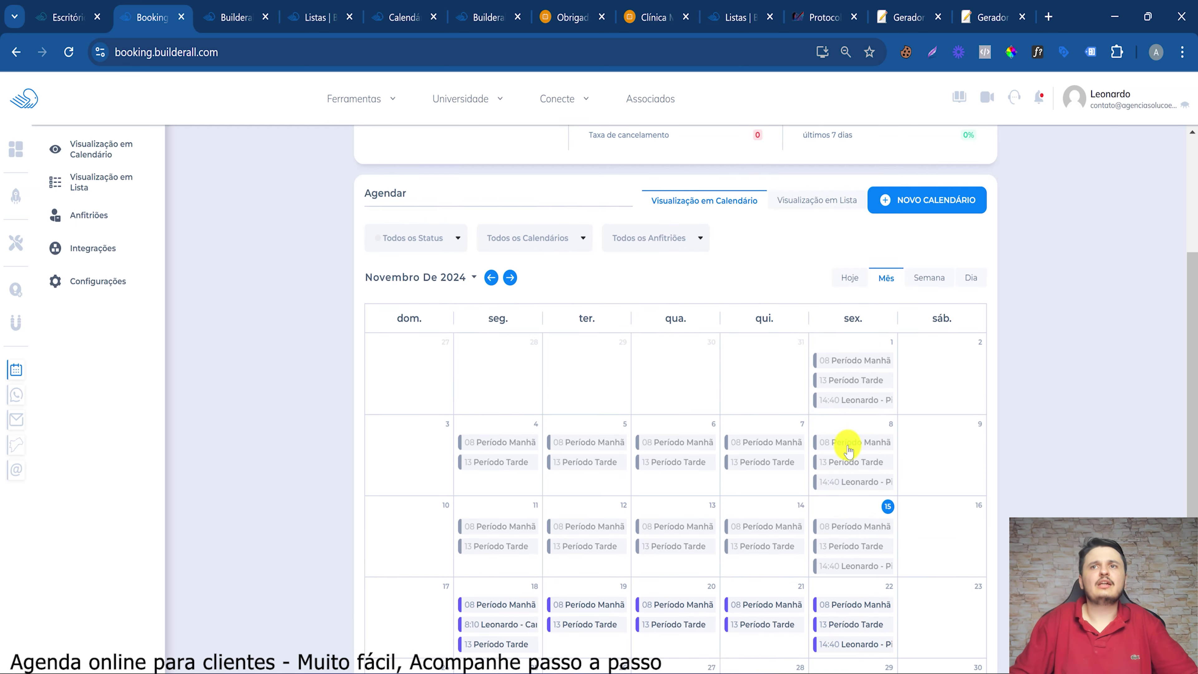
scroll(845, 449, "up", 5)
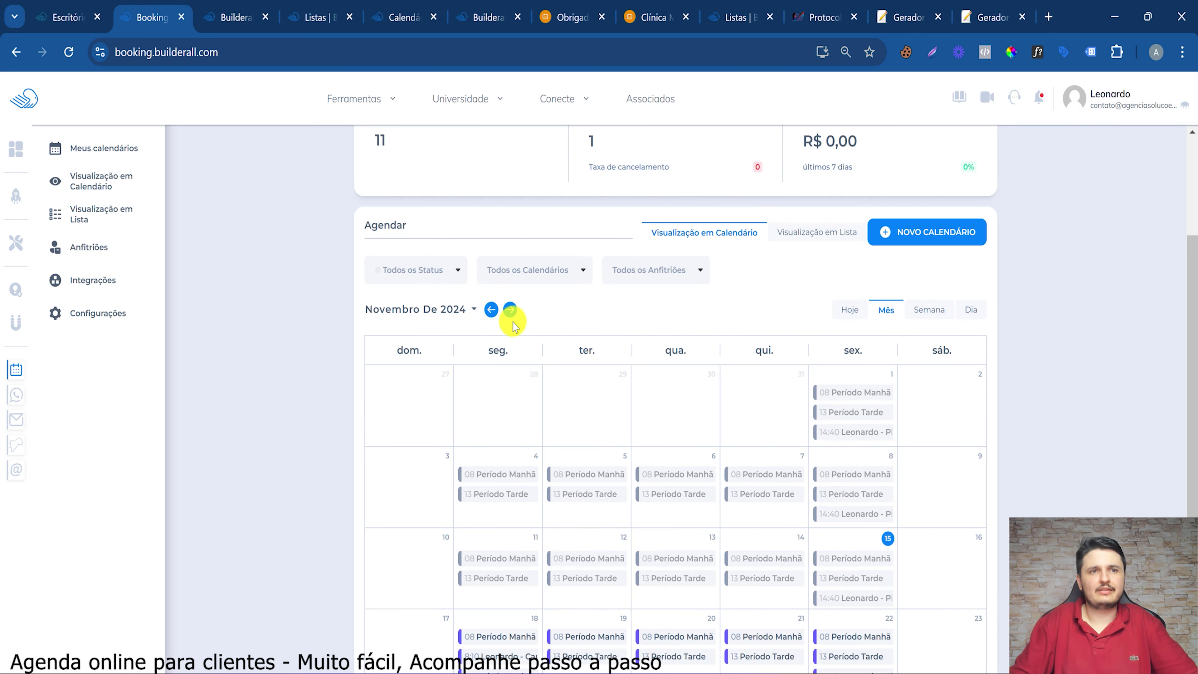
Move the agenda to December 2024 and inspect the 6 December 14:40 Pilates appointment
left_click(510, 312)
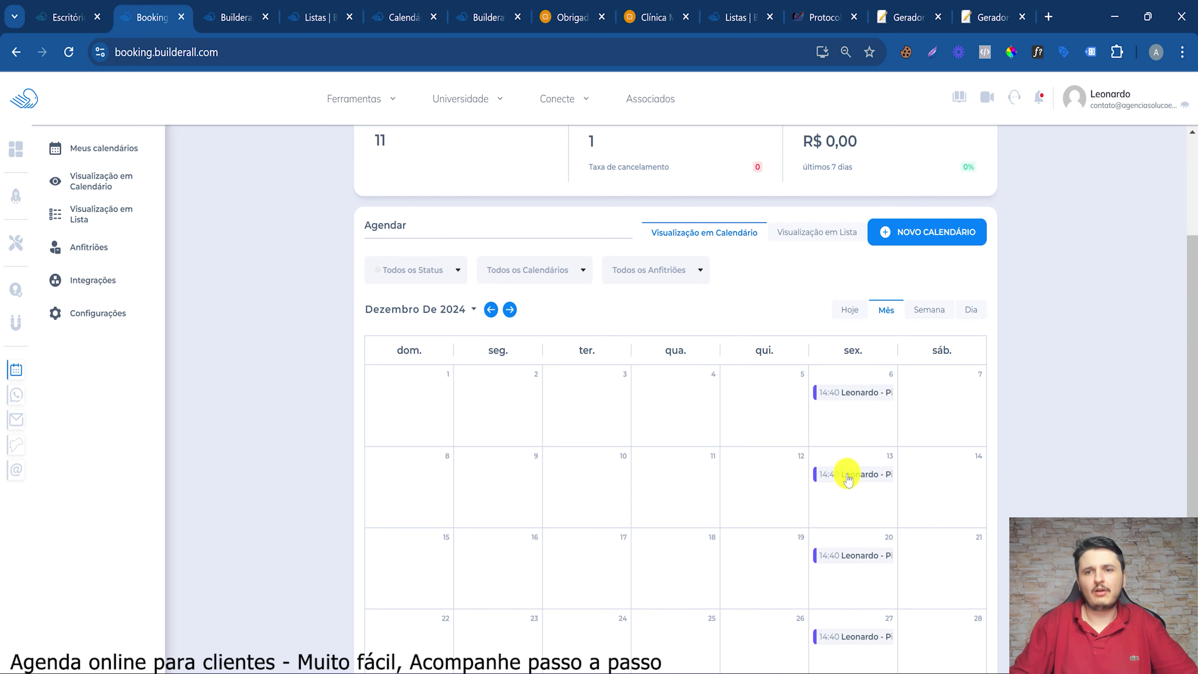
scroll(850, 556, "down", 2)
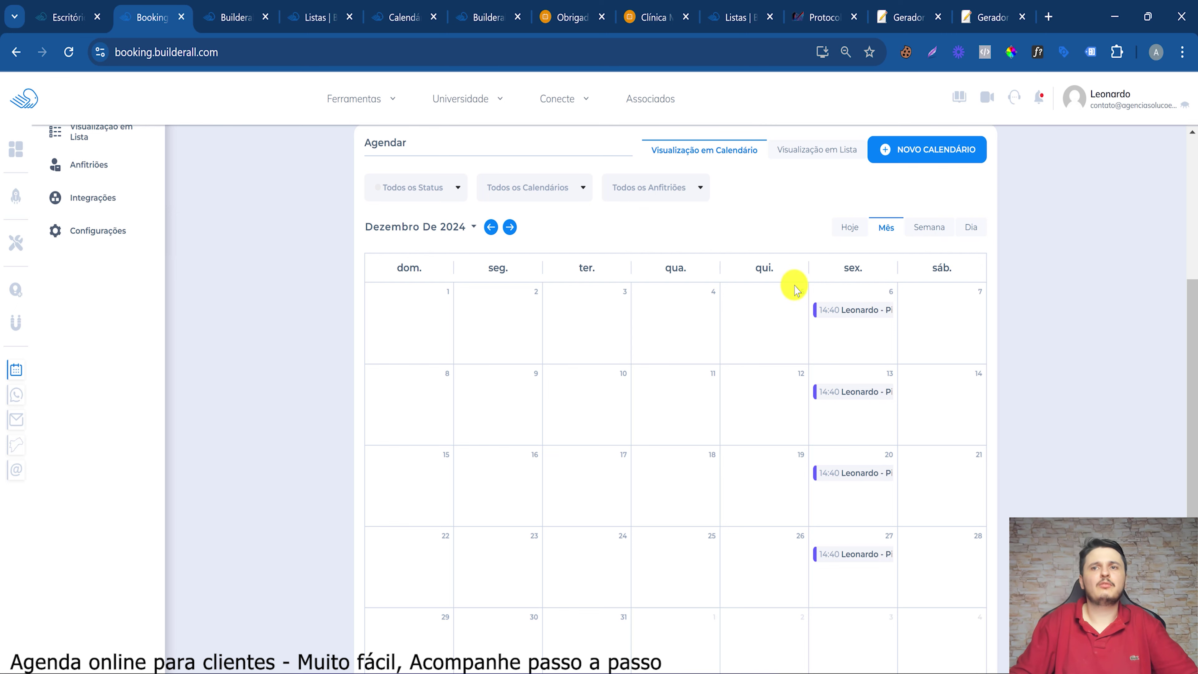
left_click(856, 304)
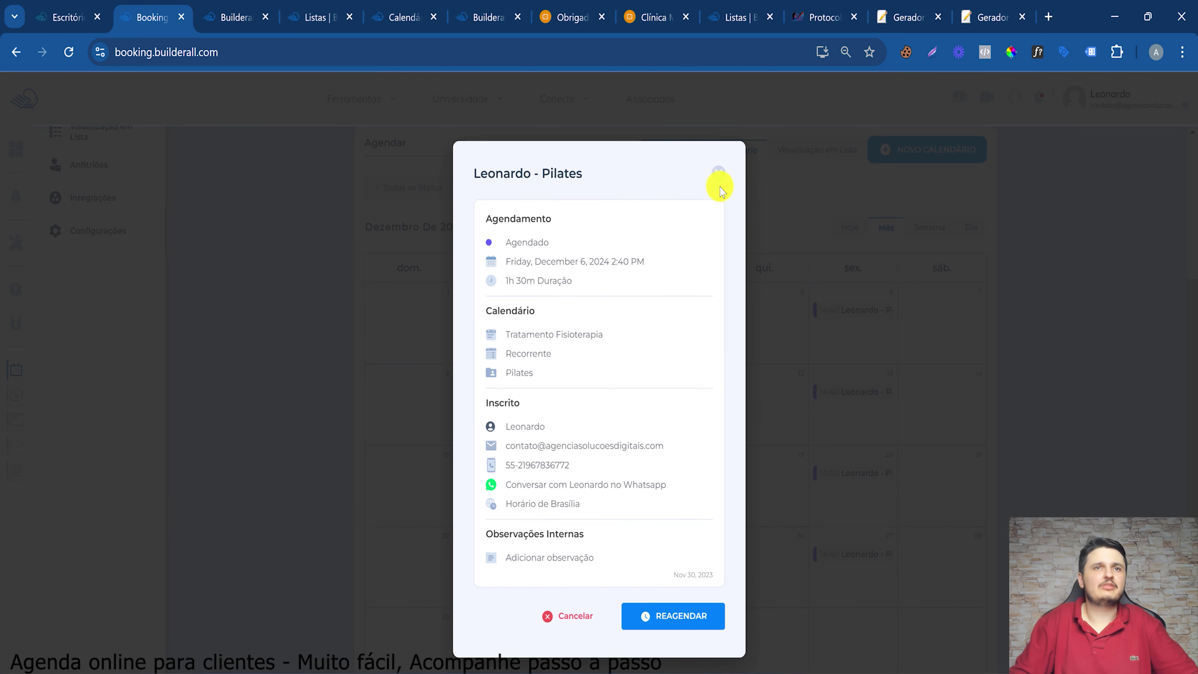
left_click_drag(720, 188, 449, 300)
left_click(717, 170)
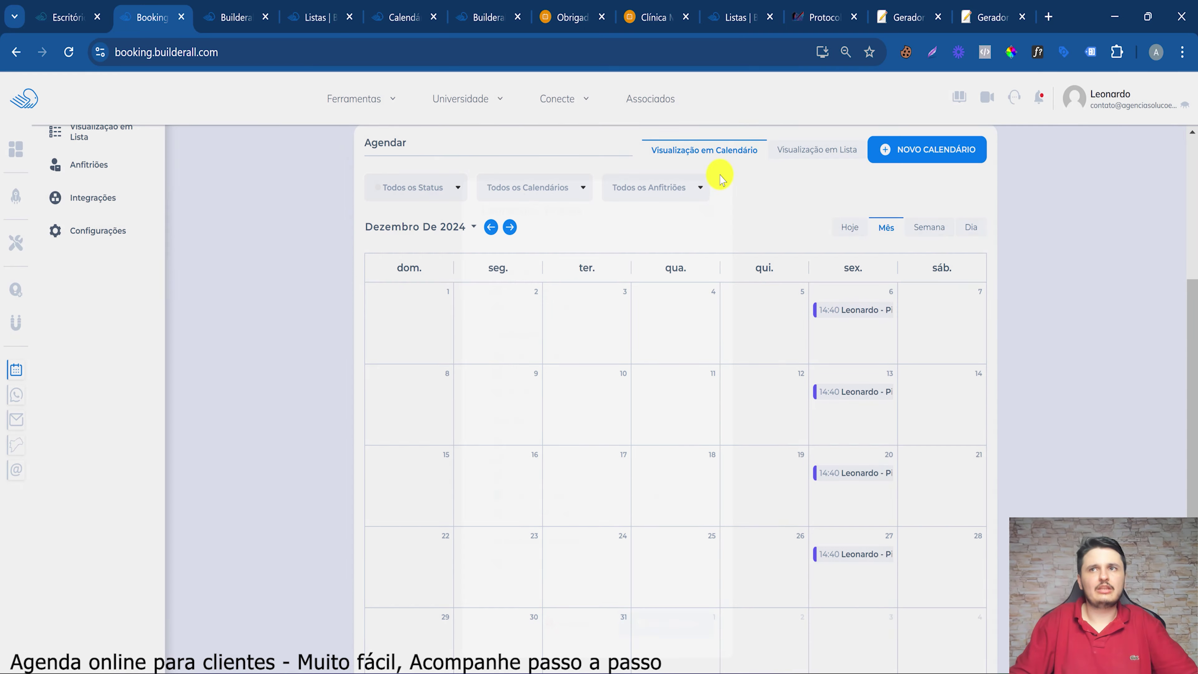
scroll(361, 382, "up", 5)
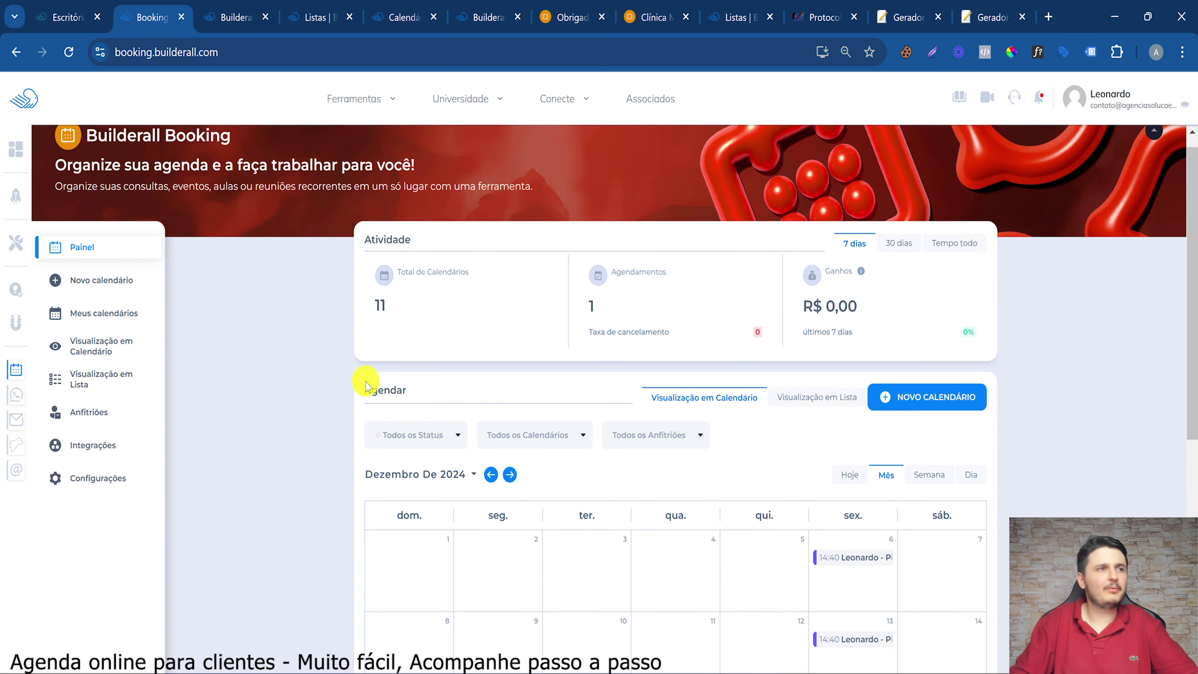
Start a new calendar and flip through the Evento, Classes and Recorrente calendar types
left_click(975, 403)
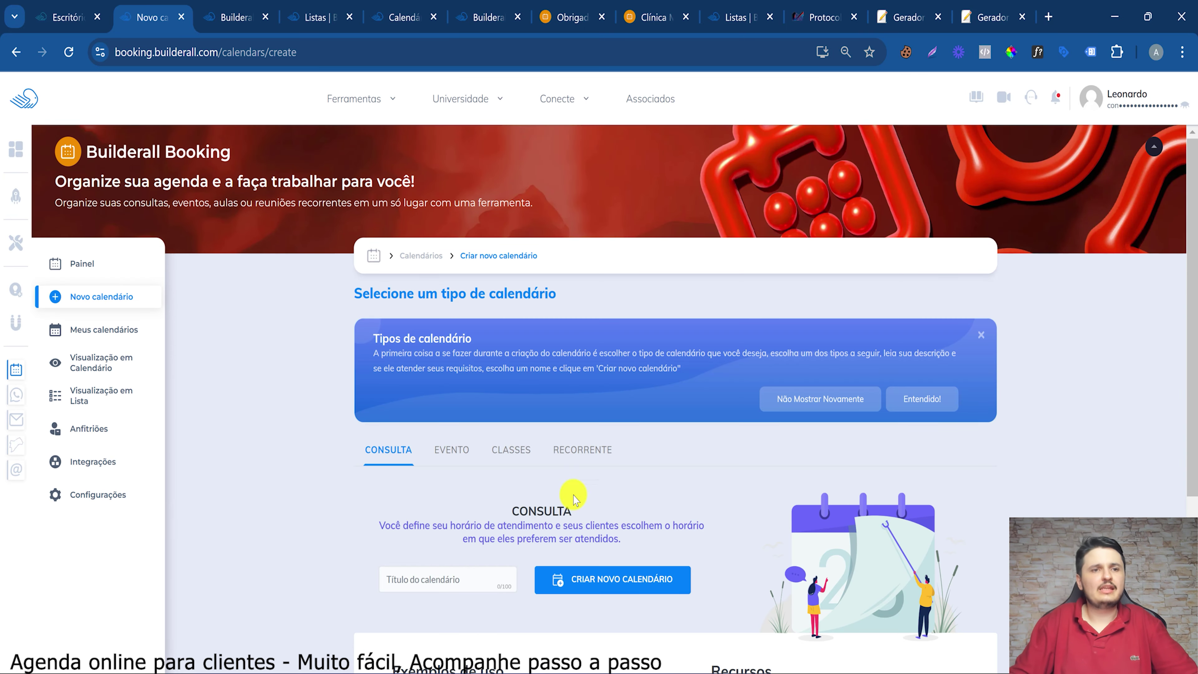
scroll(573, 498, "down", 5)
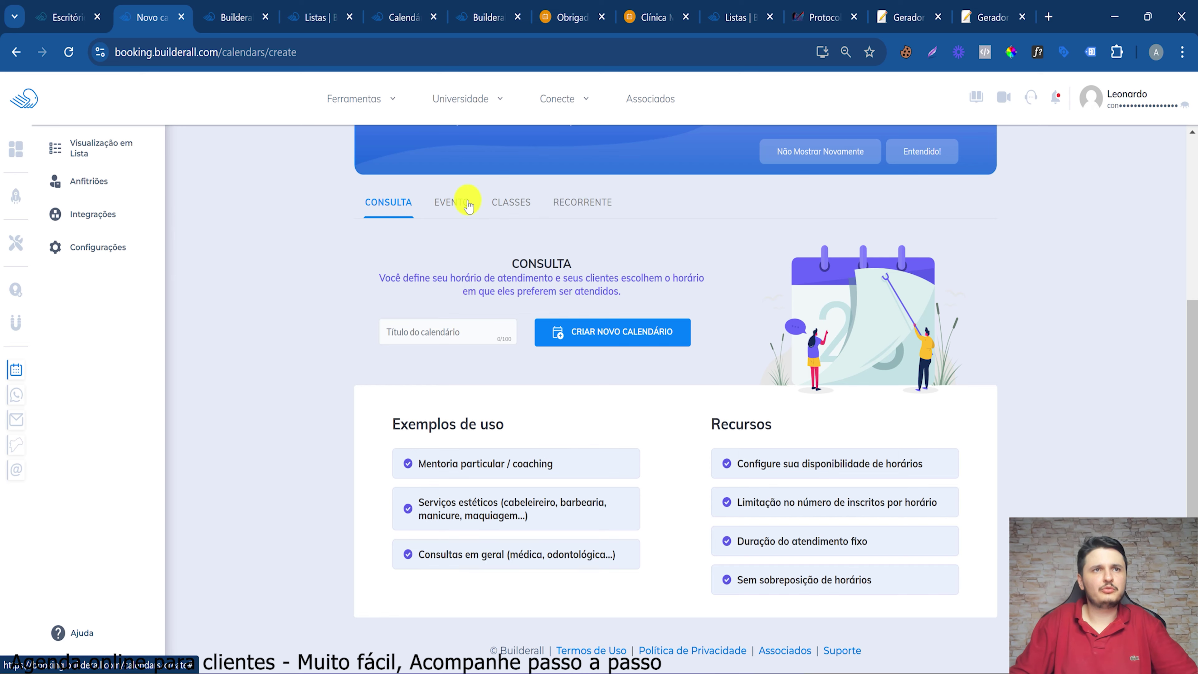
left_click(452, 202)
left_click(510, 202)
left_click(590, 210)
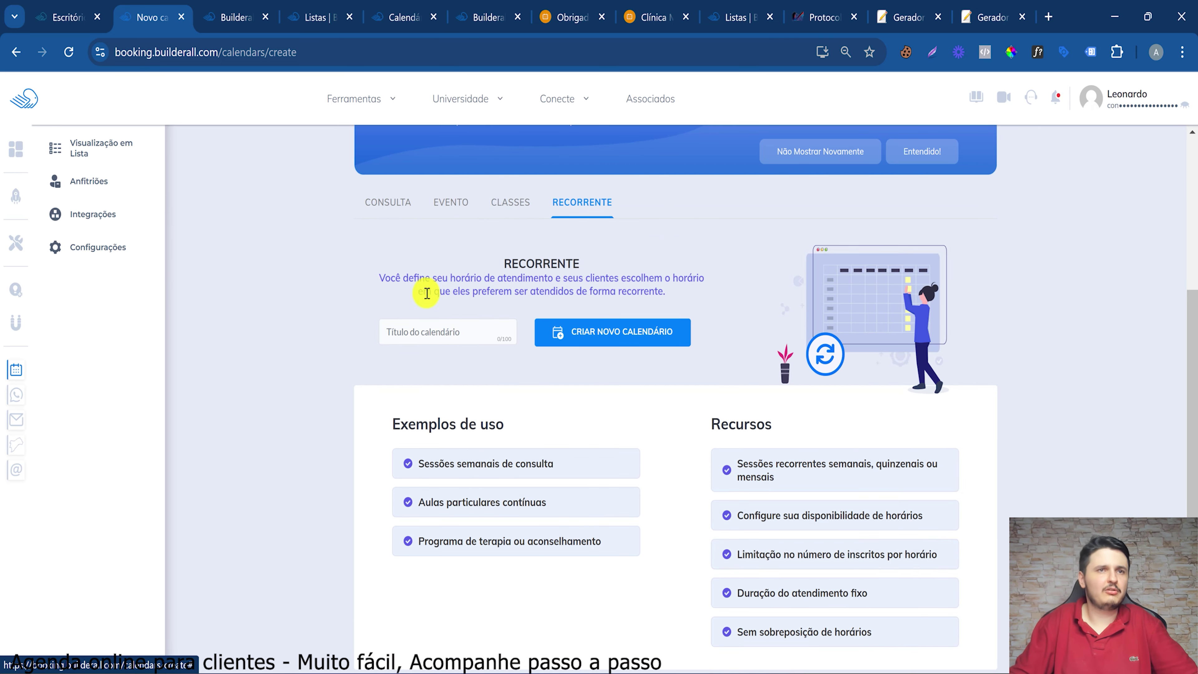
Highlight the Recorrente description and features: recurring sessions, availability, sign-up limits, no overlapping slots
left_click_drag(379, 279, 659, 292)
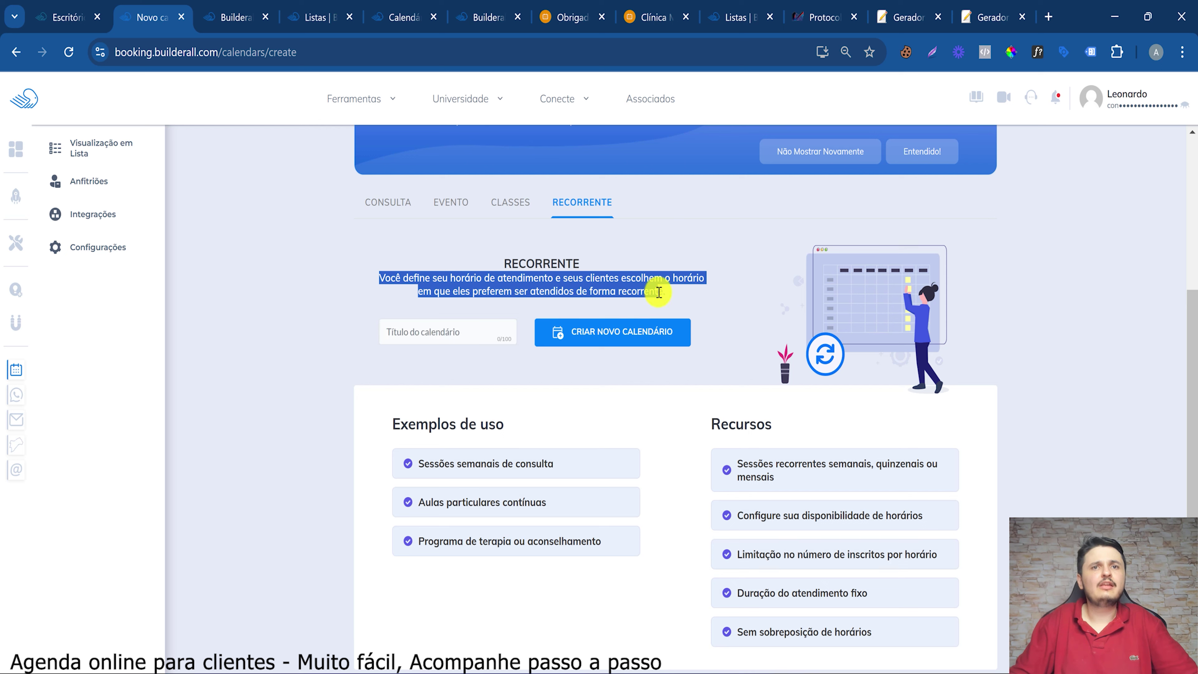
double_click(659, 293)
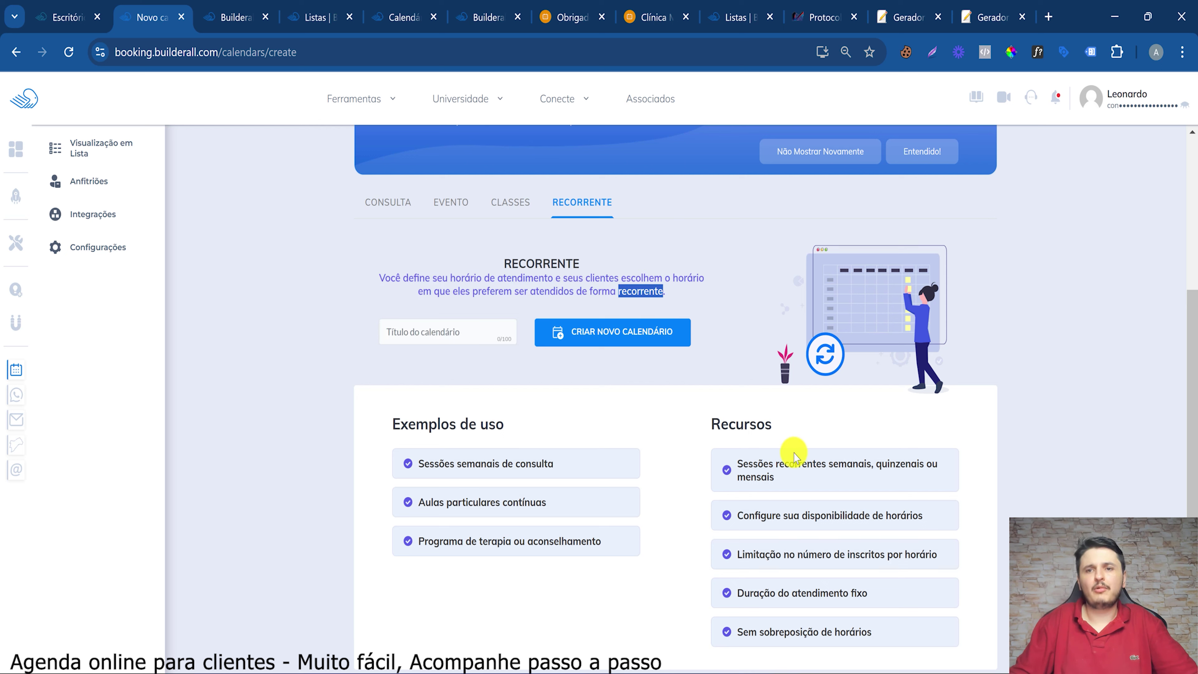
left_click_drag(859, 463, 902, 462)
left_click(760, 479)
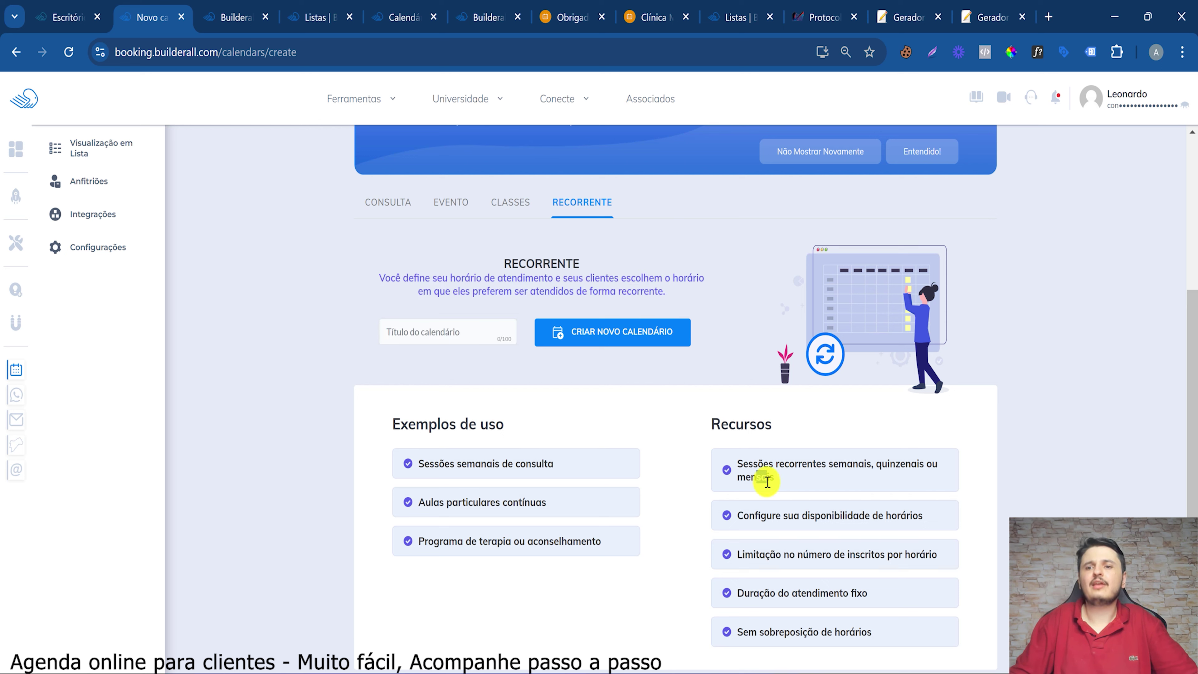
left_click_drag(755, 515, 935, 519)
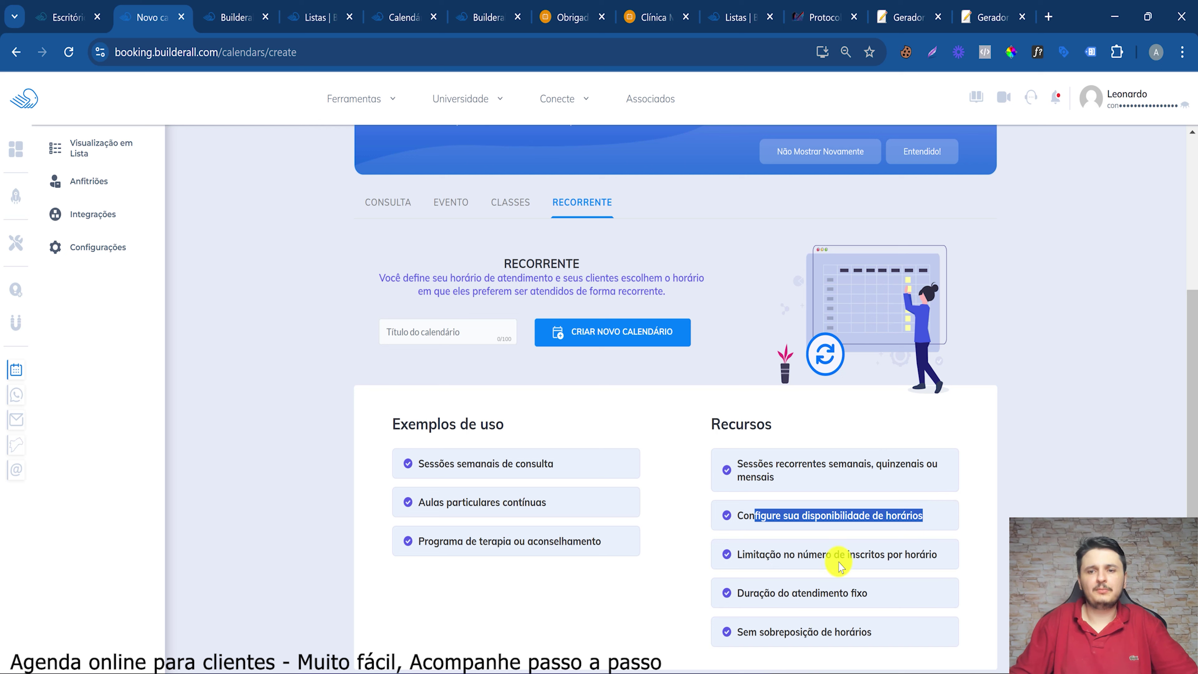
left_click_drag(783, 557, 873, 557)
left_click_drag(881, 556, 890, 558)
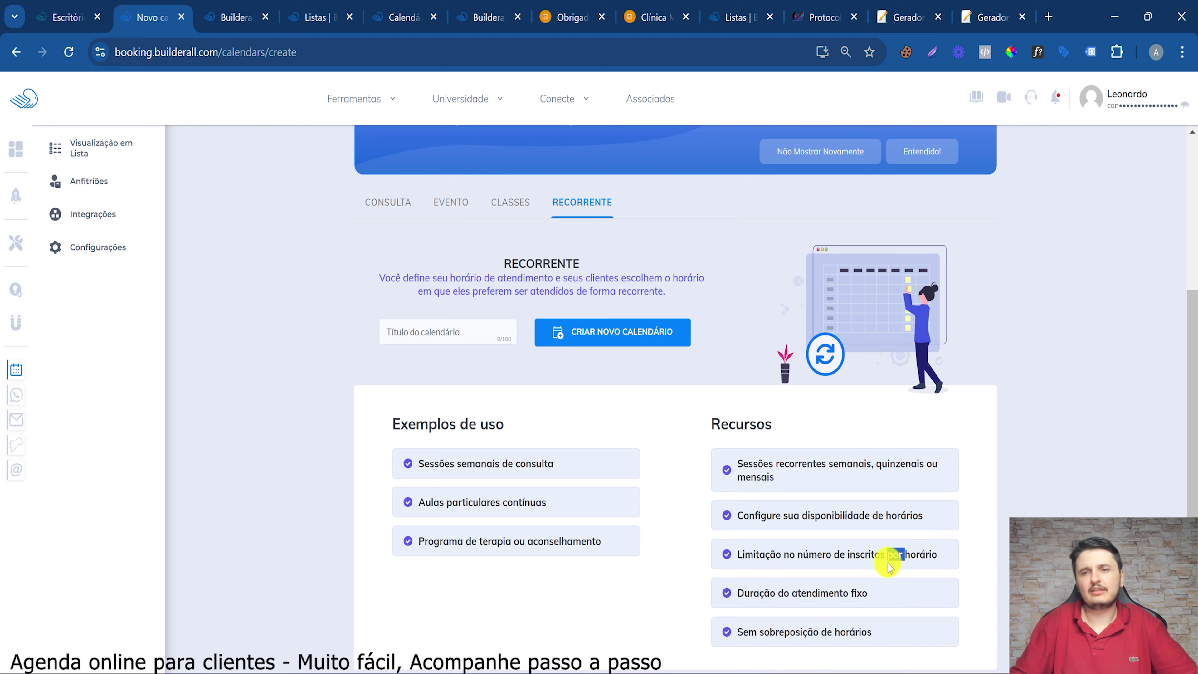
scroll(913, 559, "down", 1)
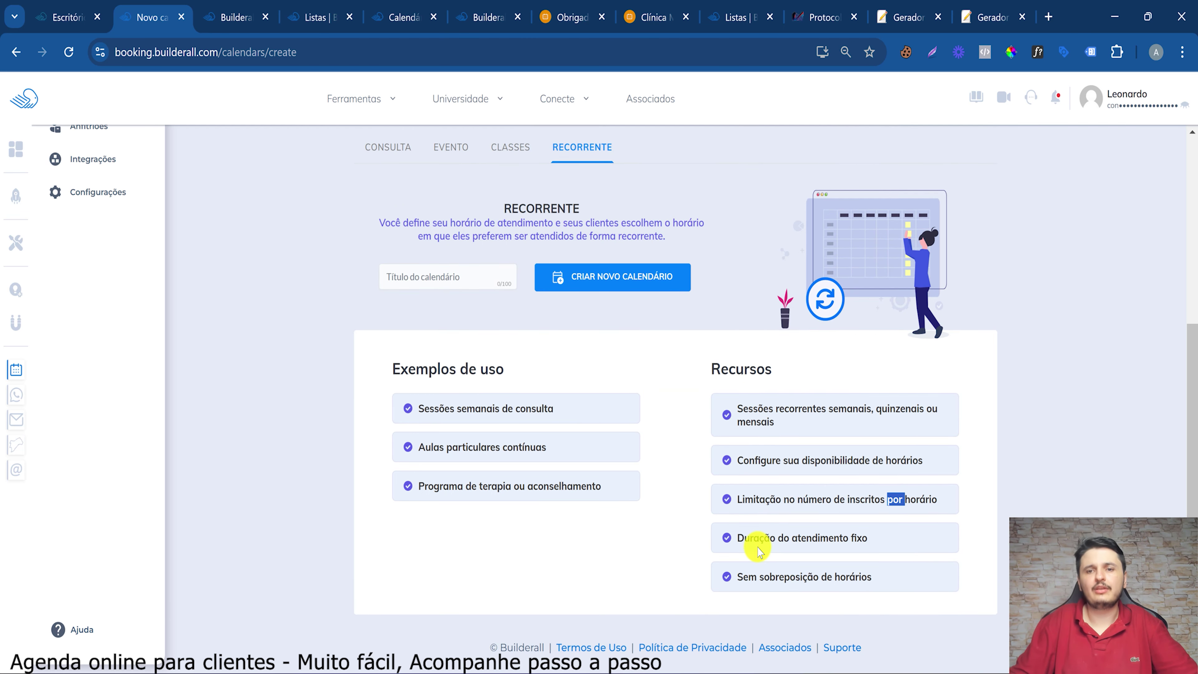
left_click_drag(769, 577, 873, 577)
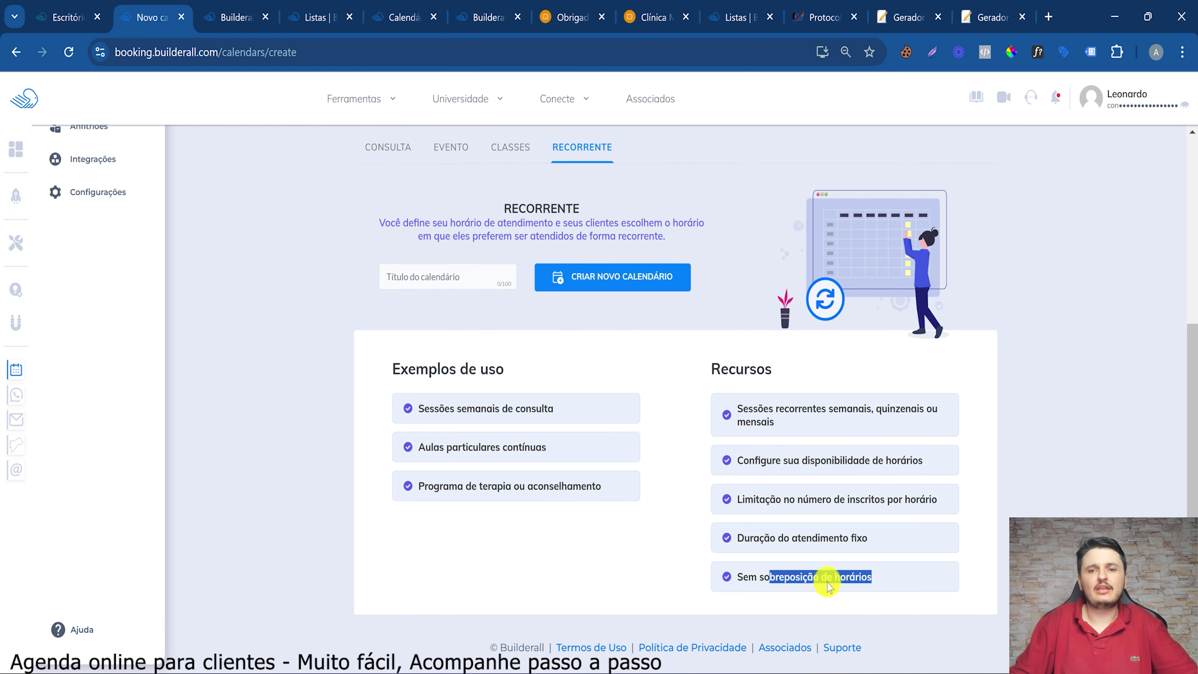
Highlight the Recorrente examples of weekly consultations and therapy or counselling programmes
left_click(461, 414)
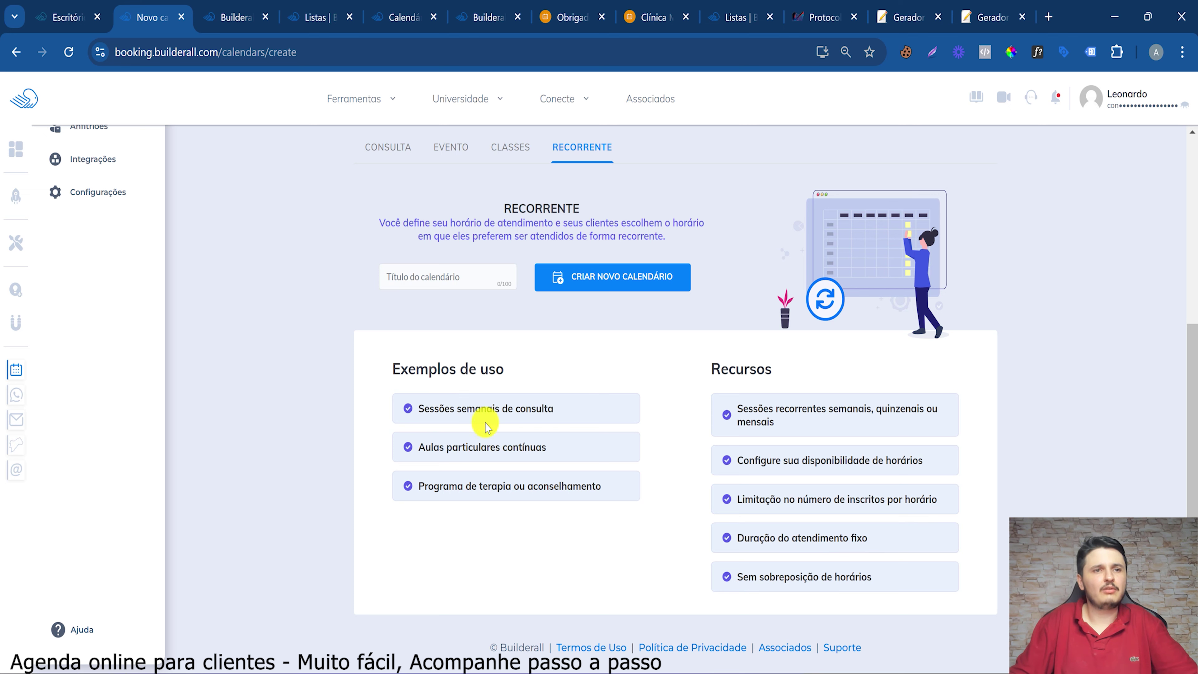
left_click_drag(476, 410, 585, 417)
left_click_drag(438, 487, 572, 487)
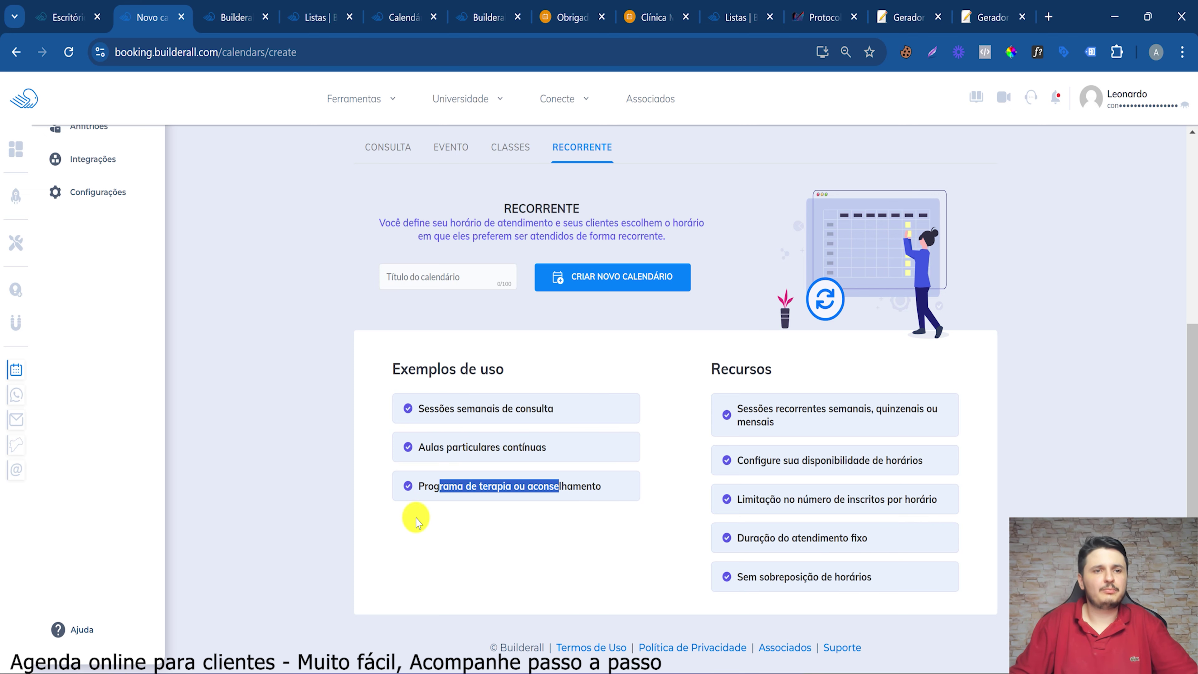
left_click(487, 506)
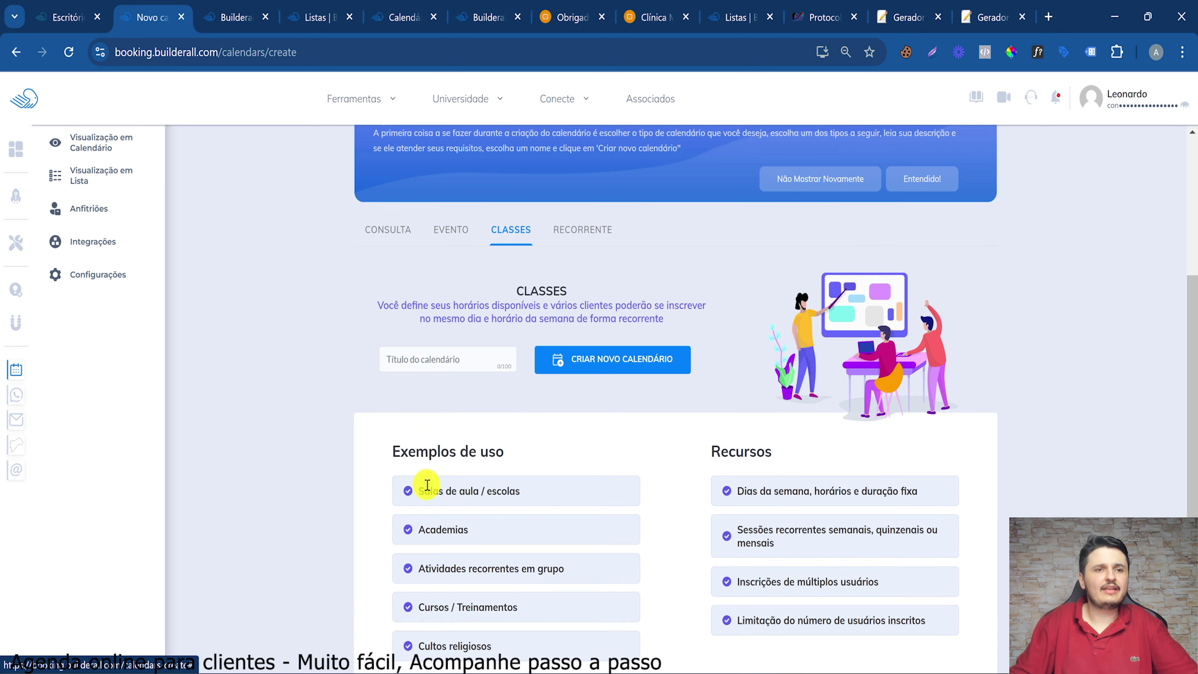
Highlight the Classes examples (schools, group activities, religious services) and the fixed-weekdays feature
left_click_drag(427, 485, 521, 491)
left_click_drag(419, 569, 495, 569)
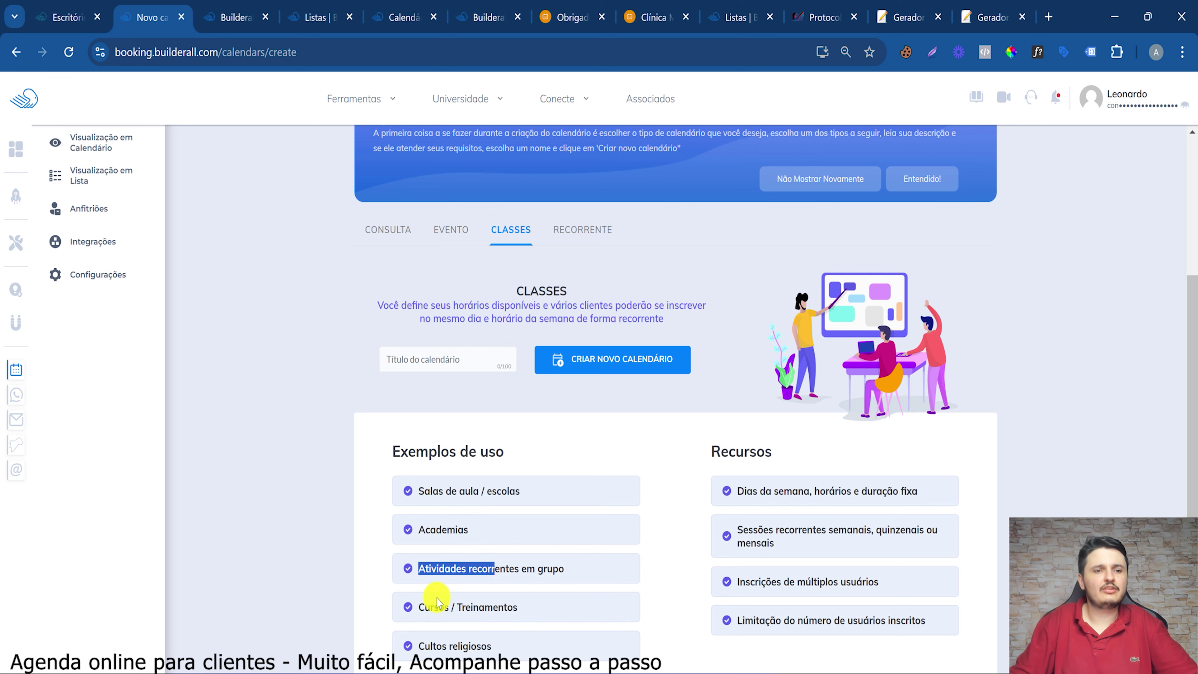
left_click(437, 602)
scroll(471, 604, "down", 2)
left_click_drag(405, 587, 535, 586)
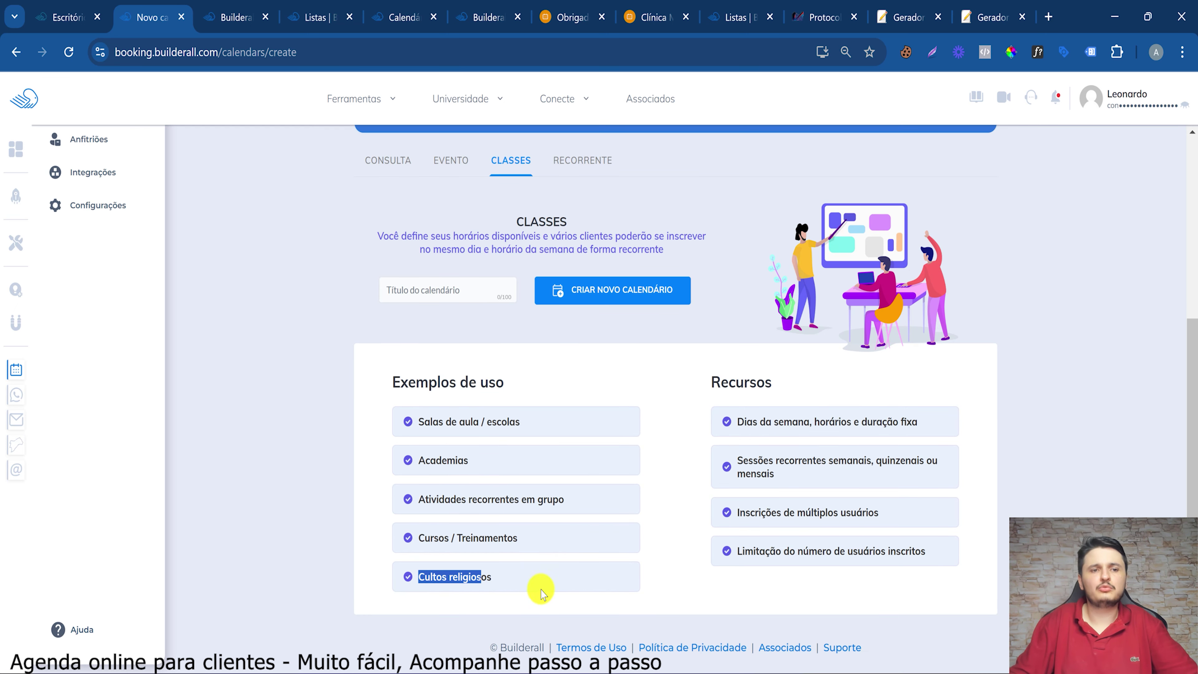
left_click(506, 179)
left_click_drag(430, 404, 513, 596)
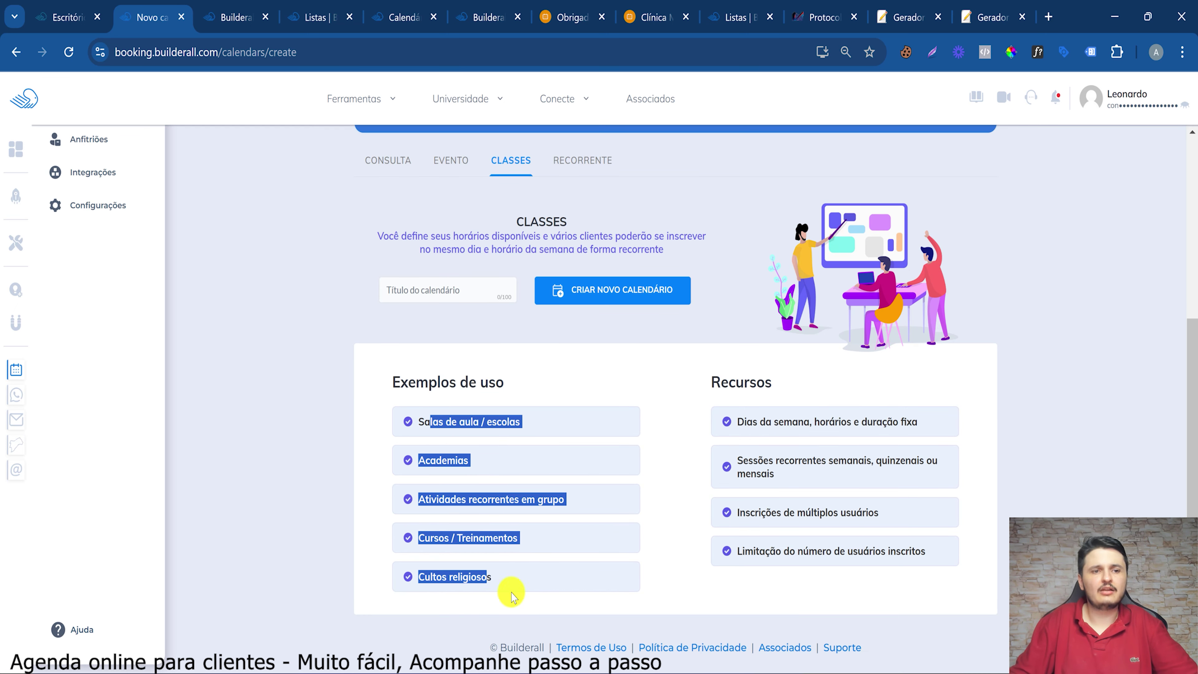
left_click(539, 556)
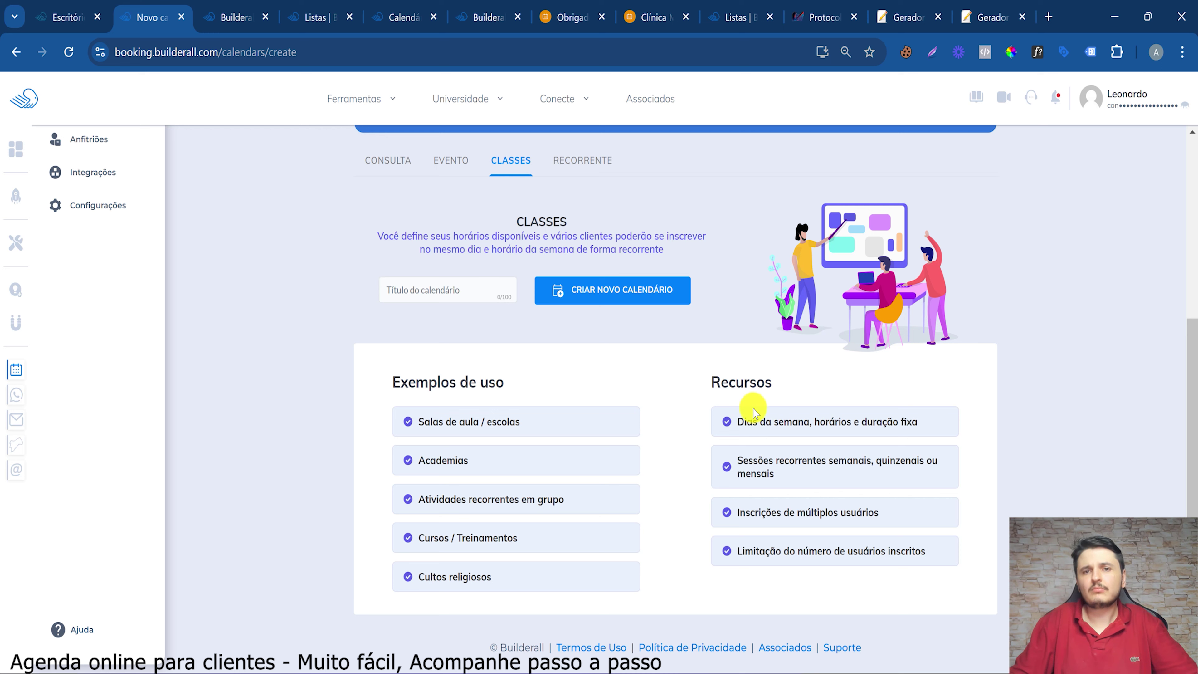
left_click_drag(843, 433, 918, 423)
left_click(910, 436)
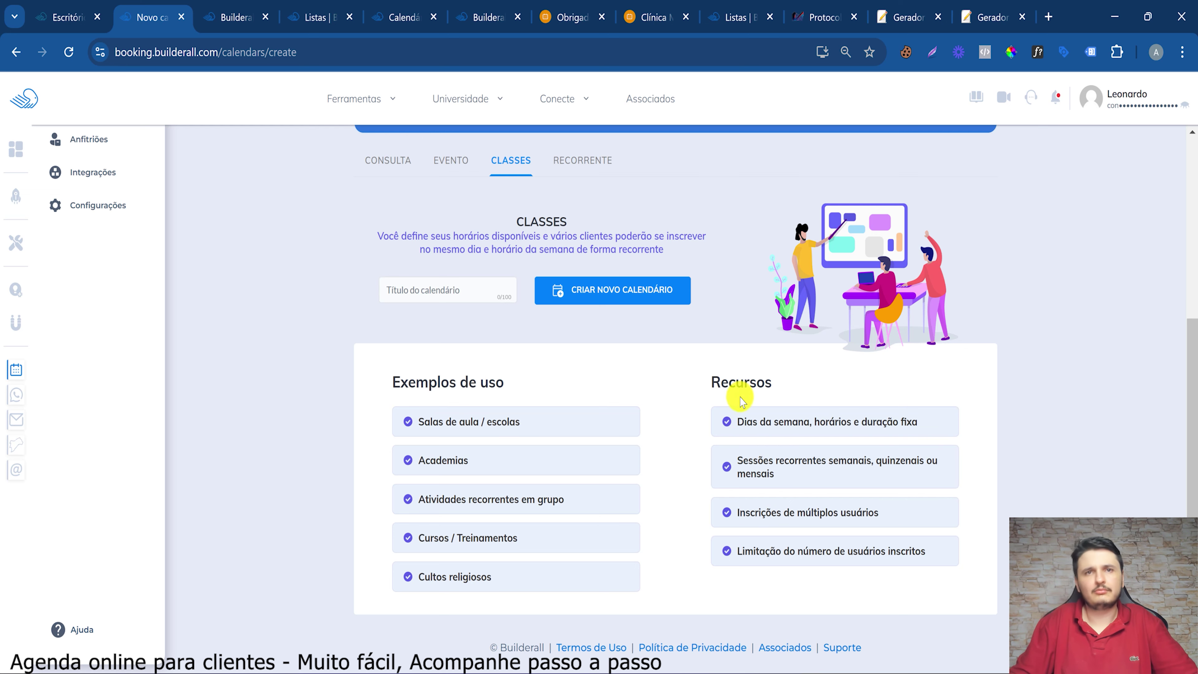
Review the Evento calendar type's description, then bring up the Consulta type
left_click(434, 170)
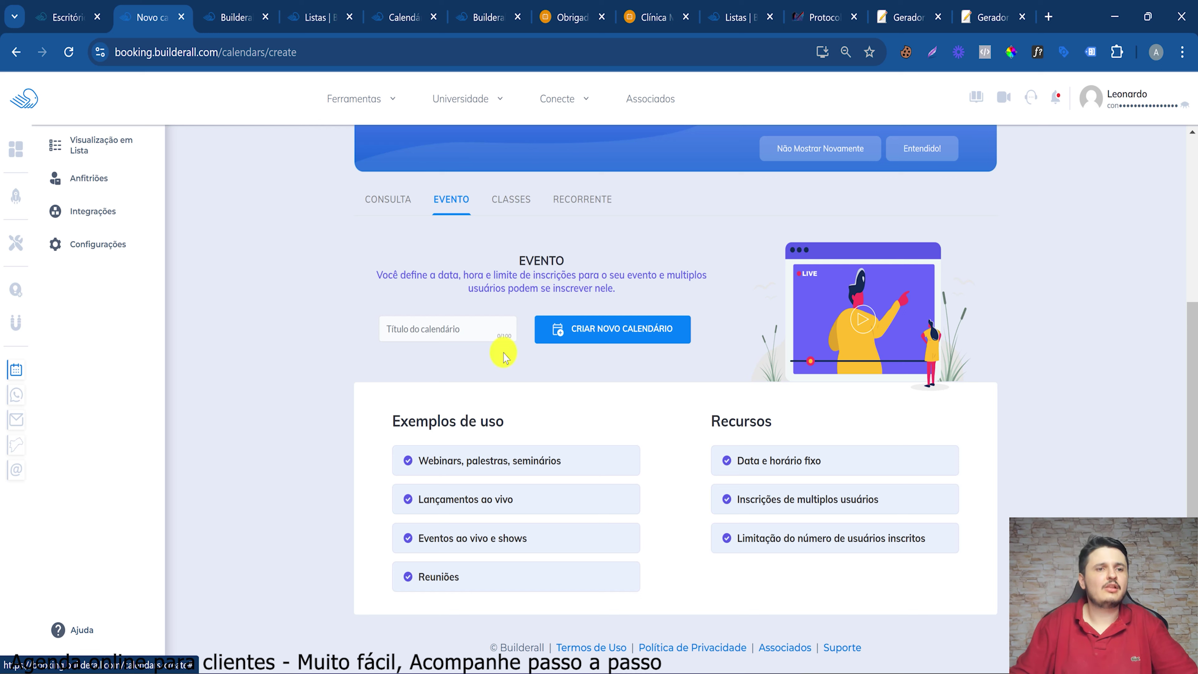
triple_click(573, 281)
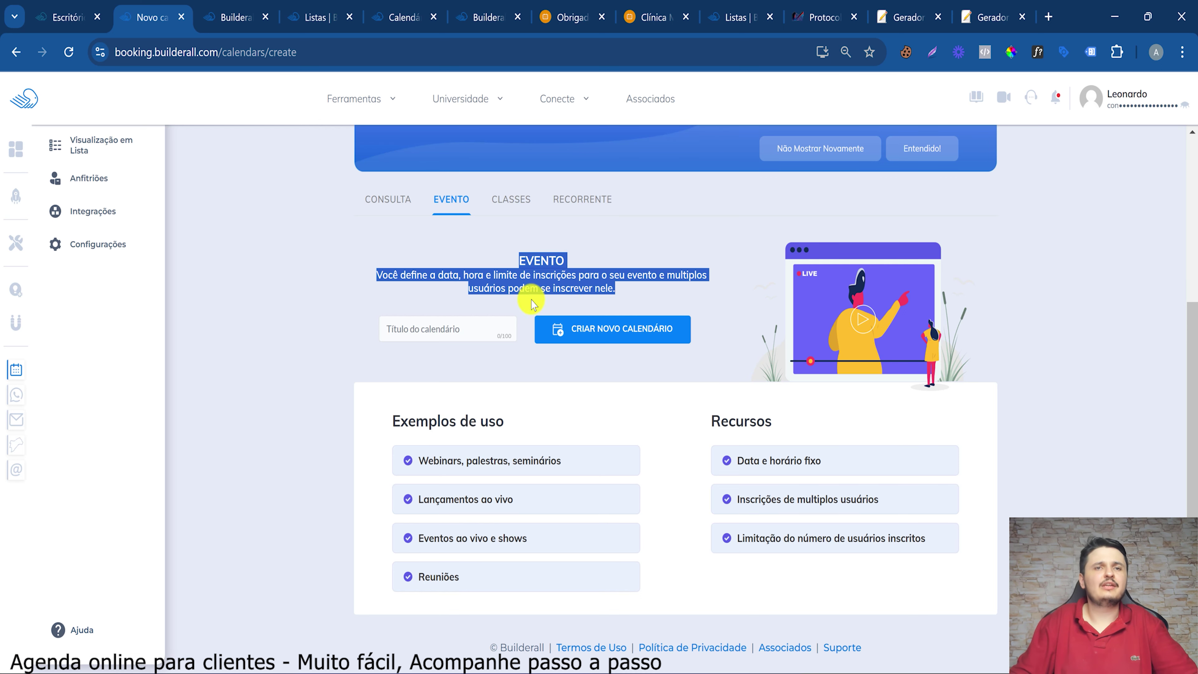
left_click(740, 580)
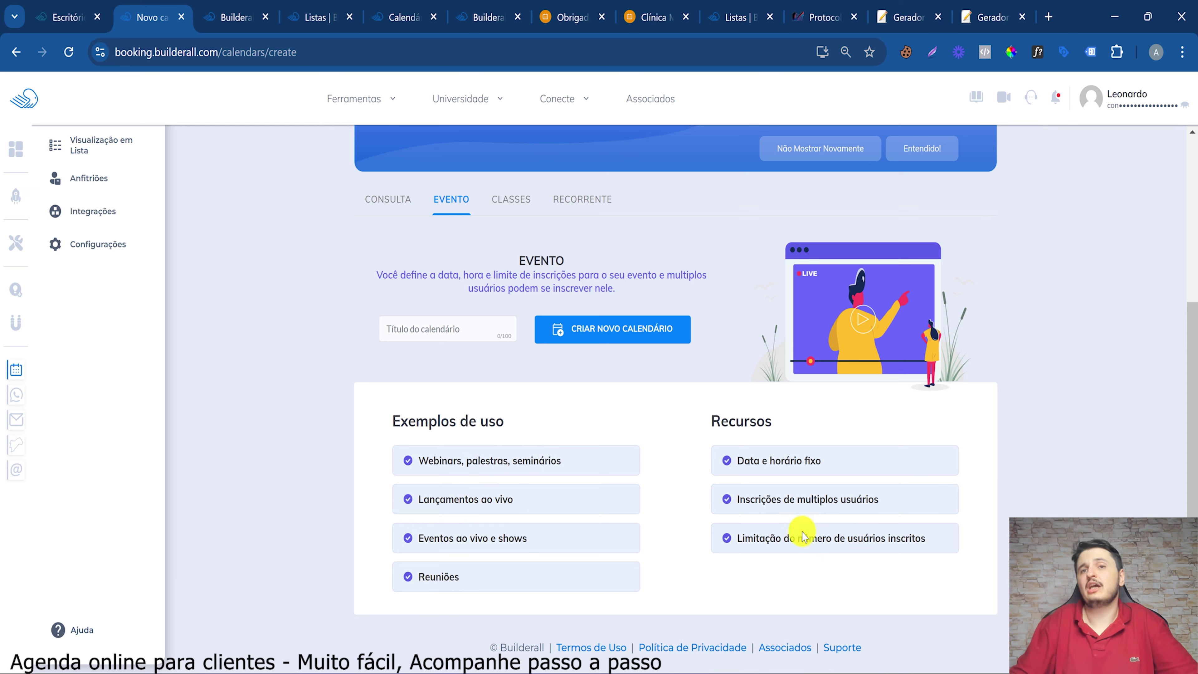
left_click(373, 200)
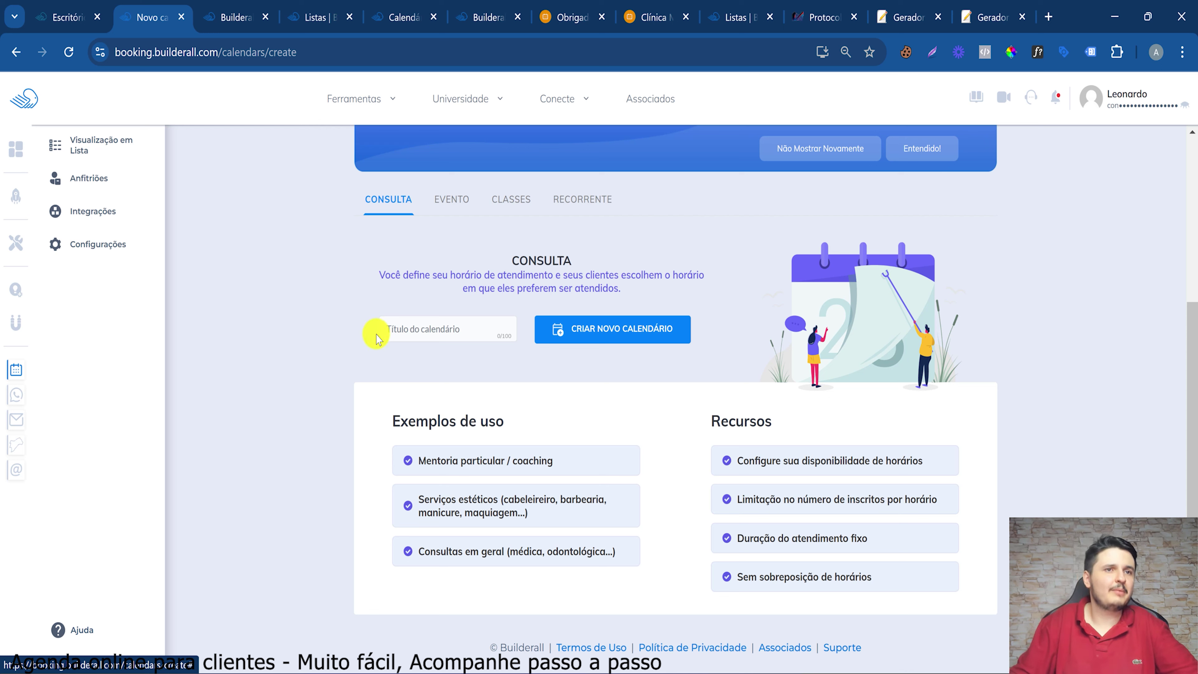
Create a Consulta calendar titled 'Salão de Beleza'
left_click(443, 334)
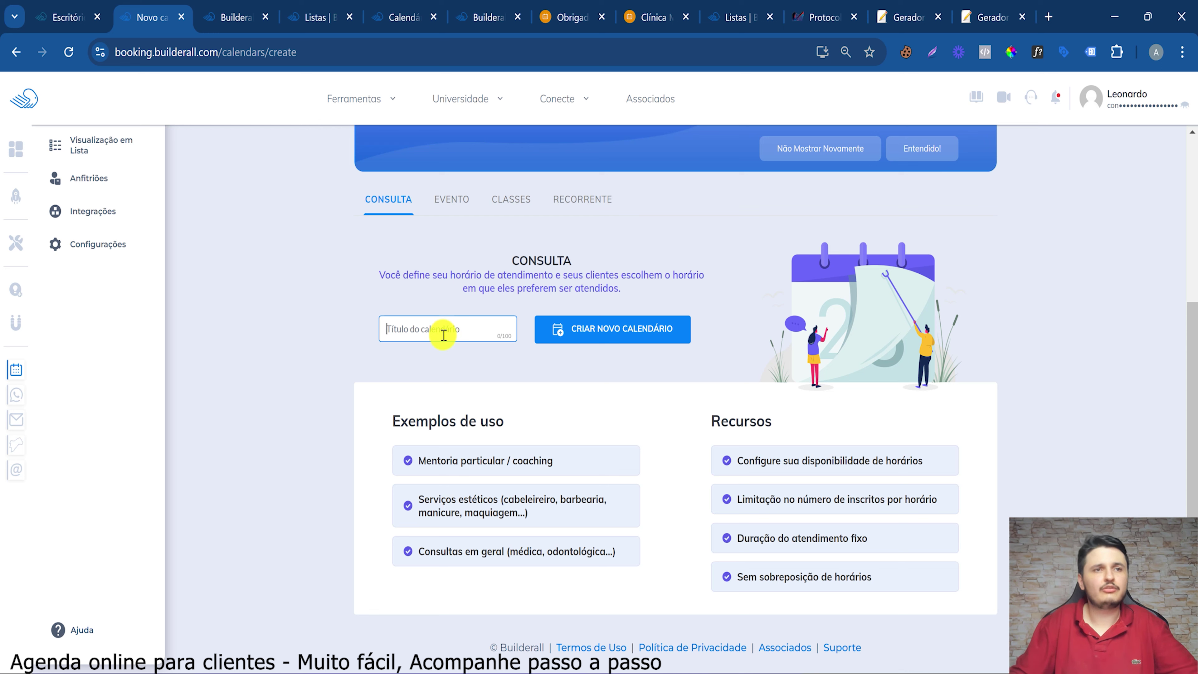
type("Salão ")
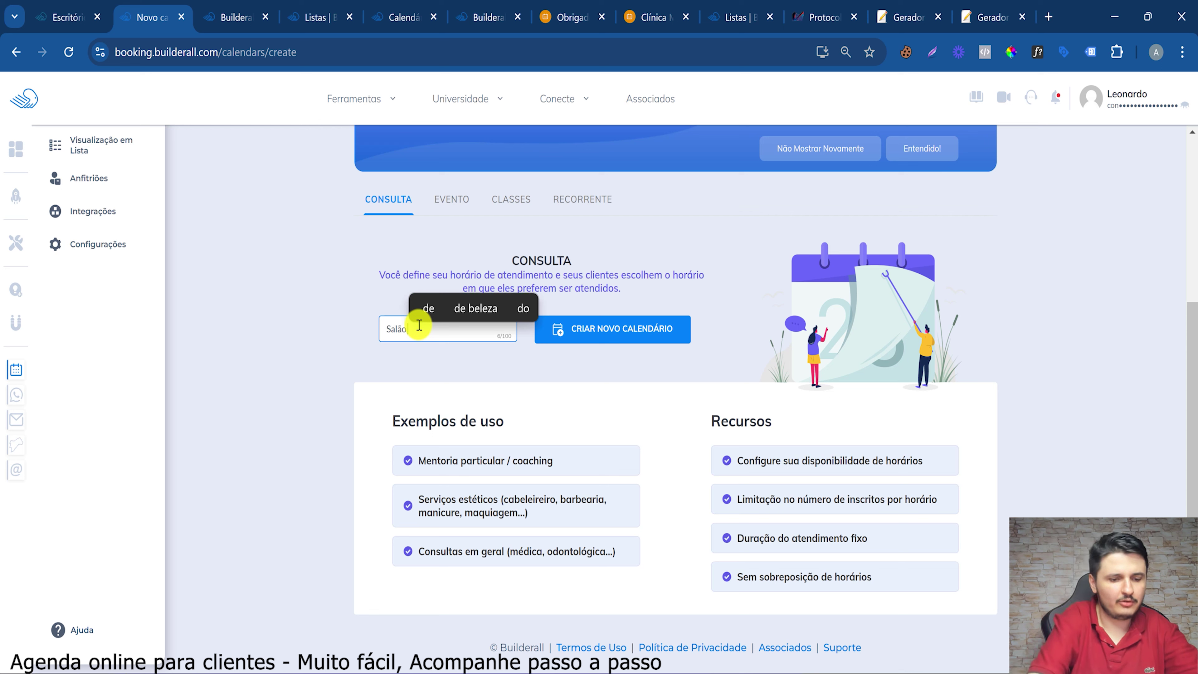
type("de Be")
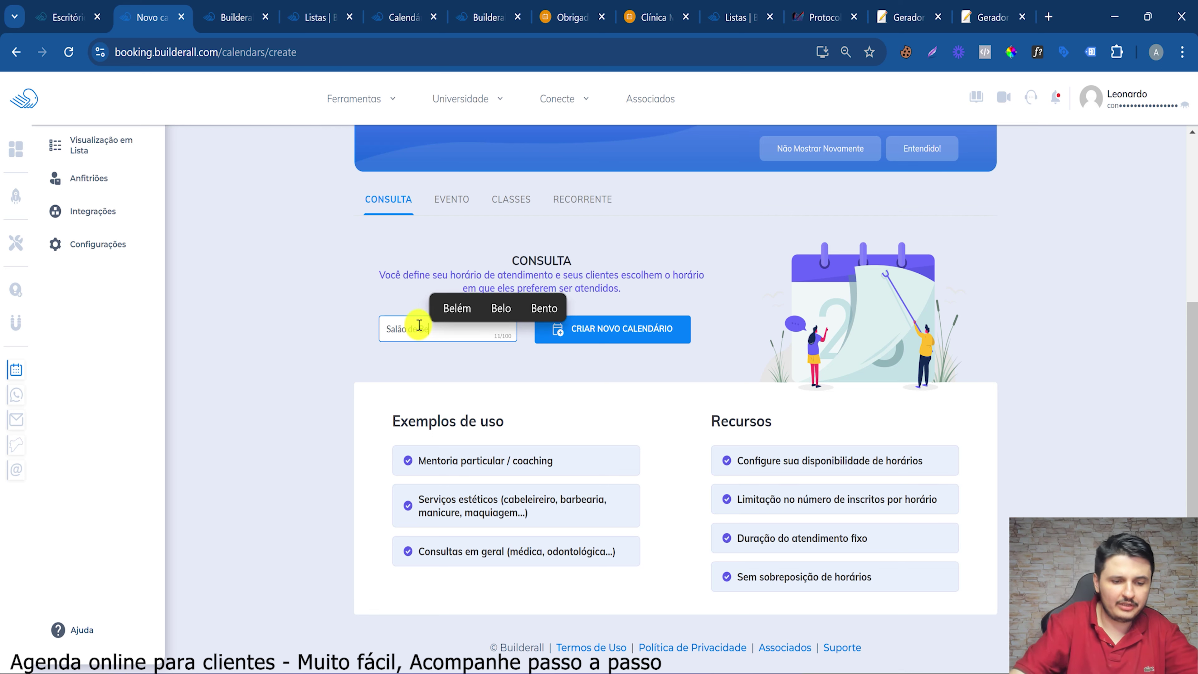
type("leza")
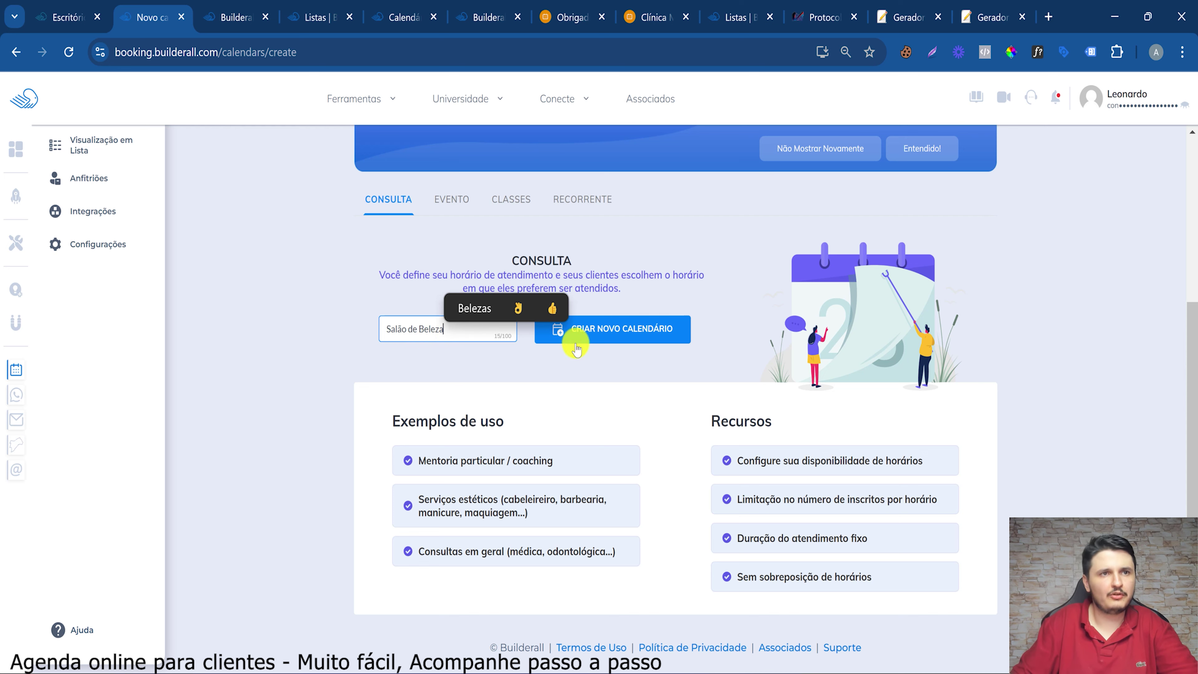
left_click(608, 343)
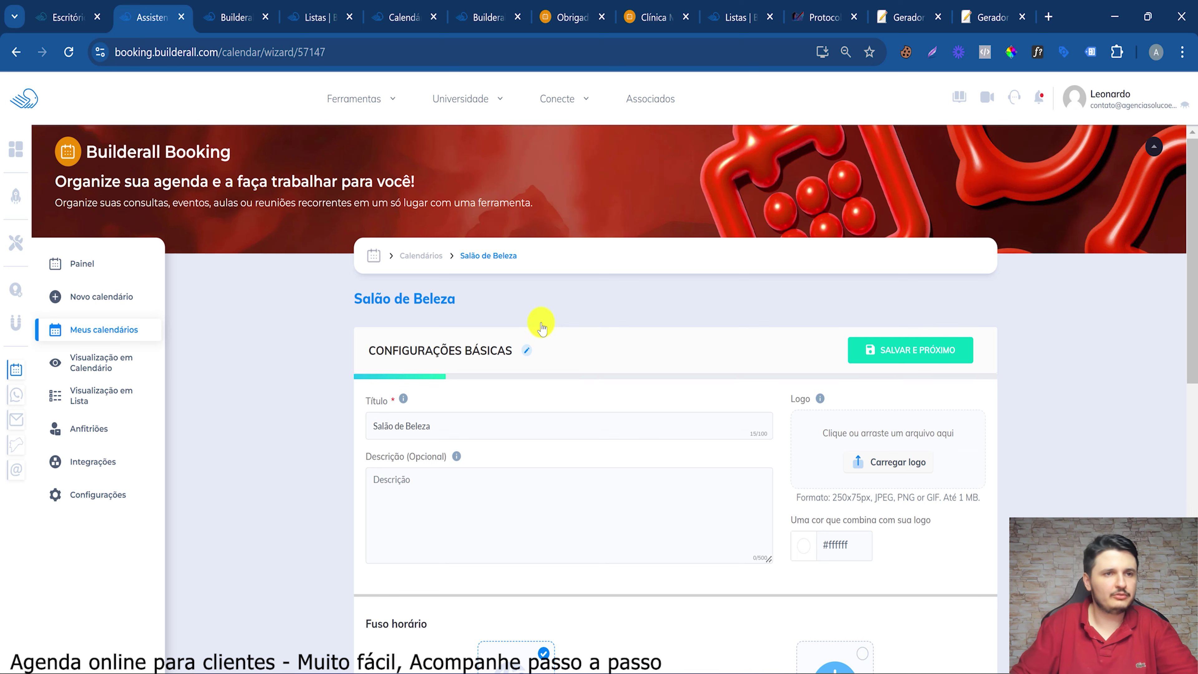
Glance at an existing clinic booking page, then return to the Salão de Beleza setup
left_click(509, 7)
left_click(629, 19)
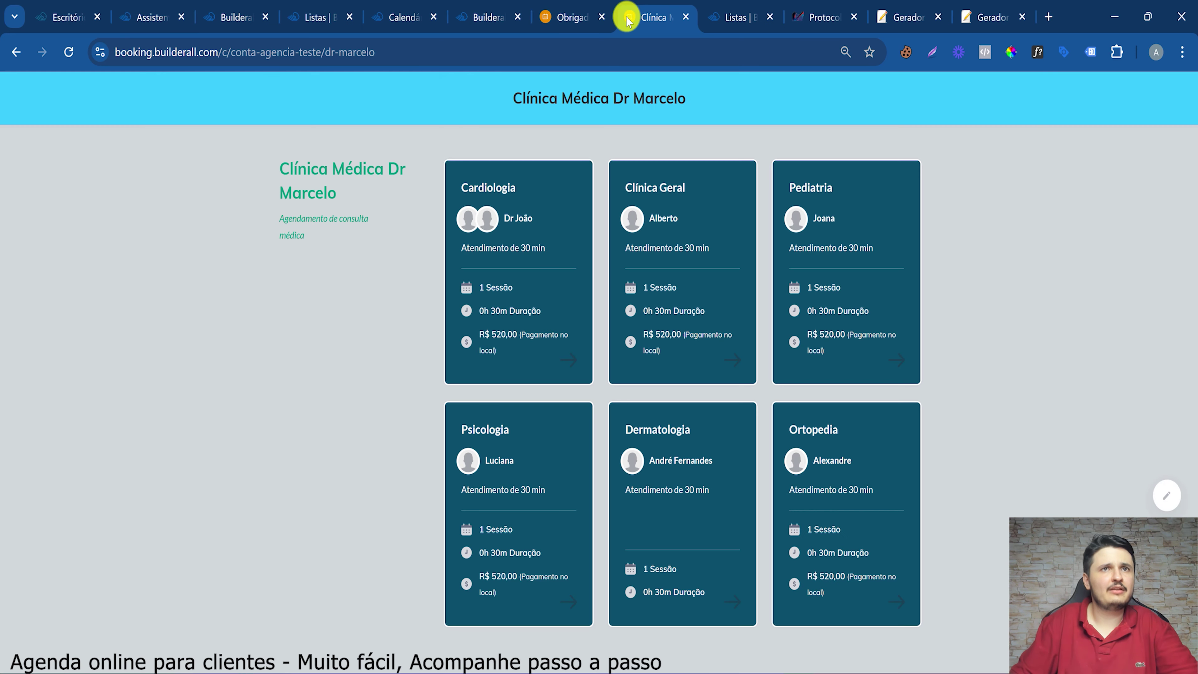
left_click(202, 6)
left_click(150, 9)
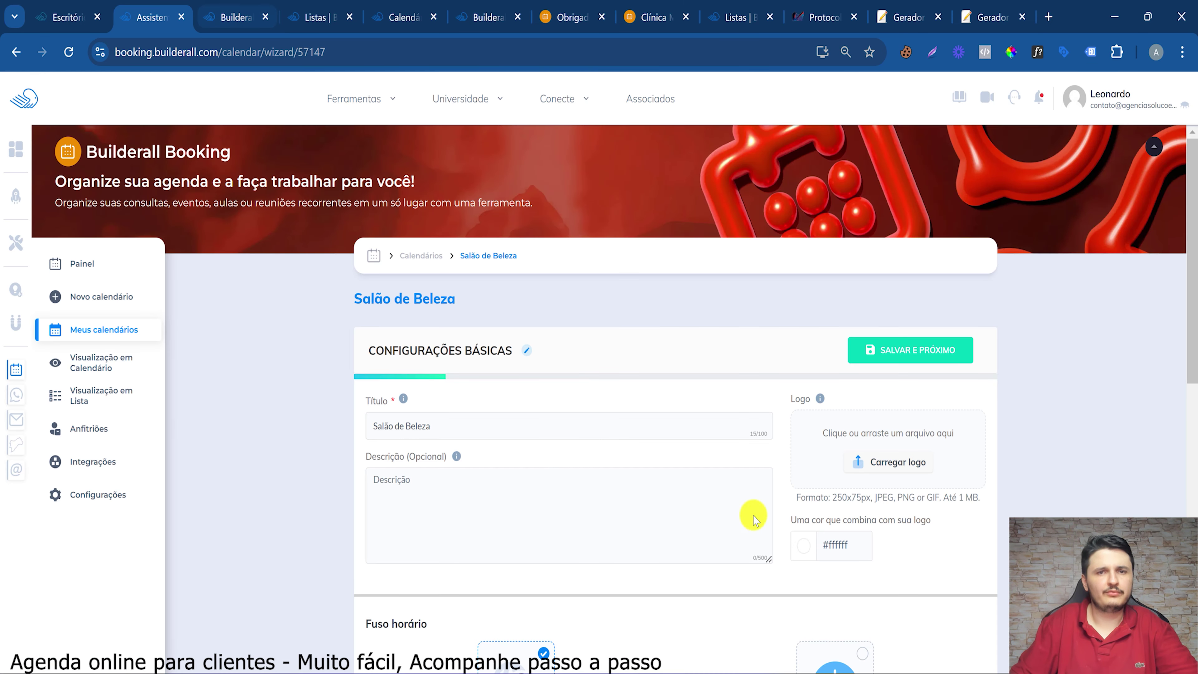
Enter the description 'Selecione o serviço desejado' and save the basic settings
left_click(412, 489)
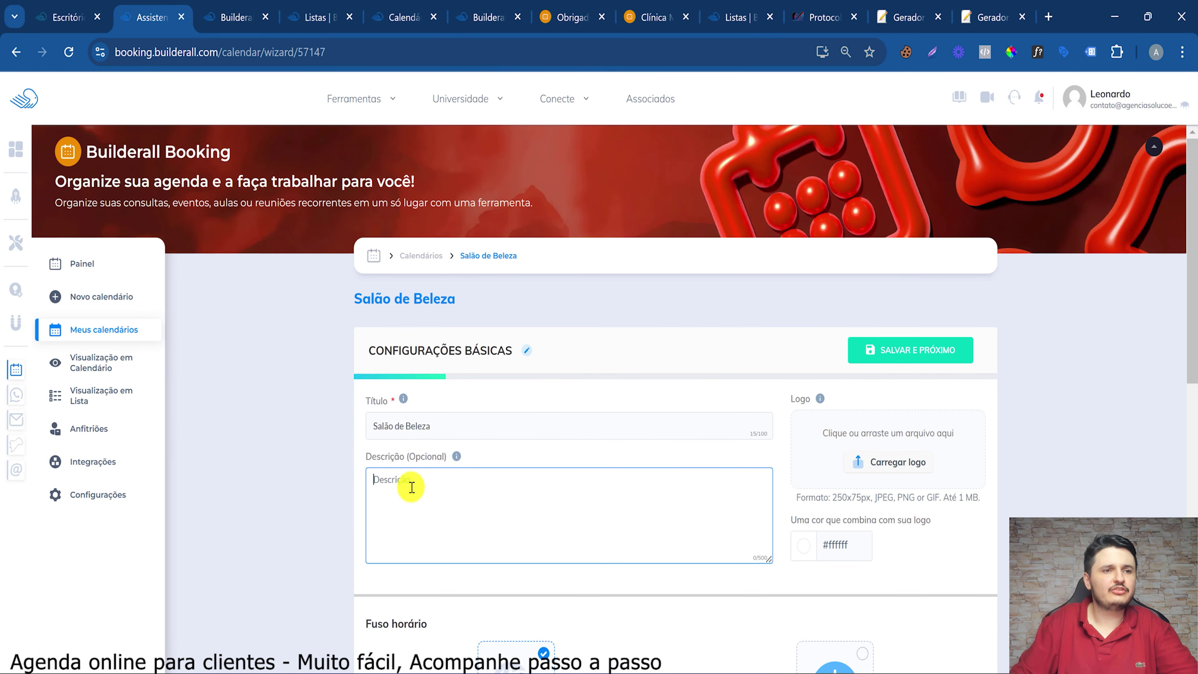
type("Se")
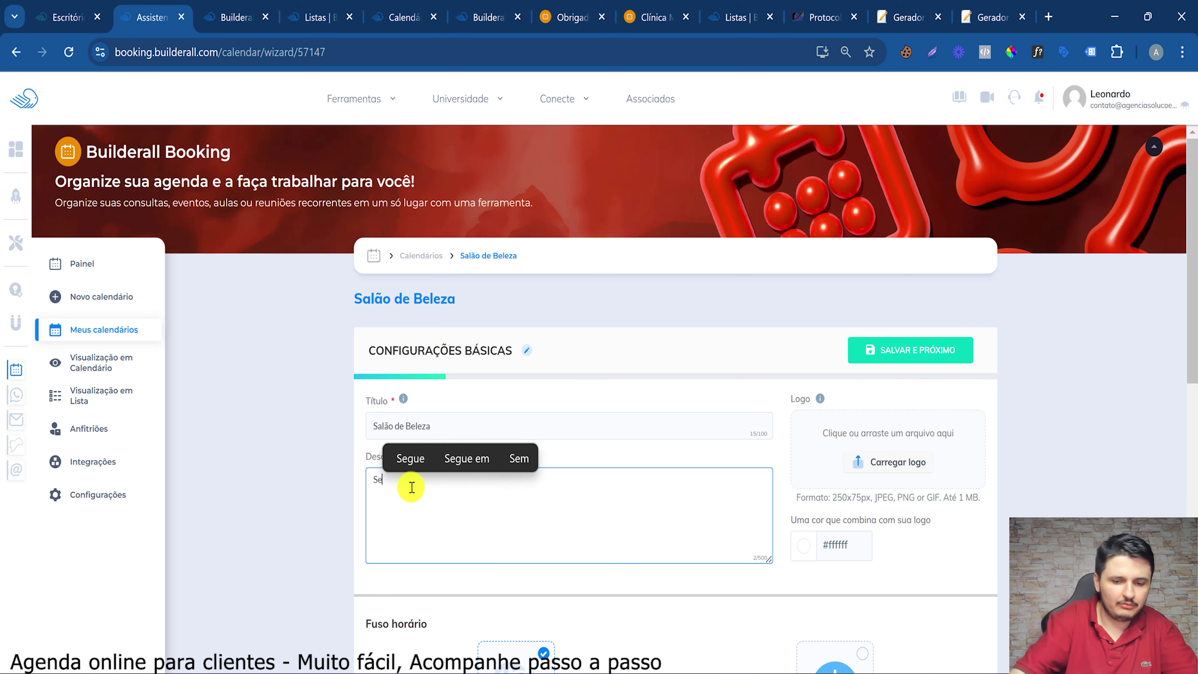
type("lecione o serviço desejado")
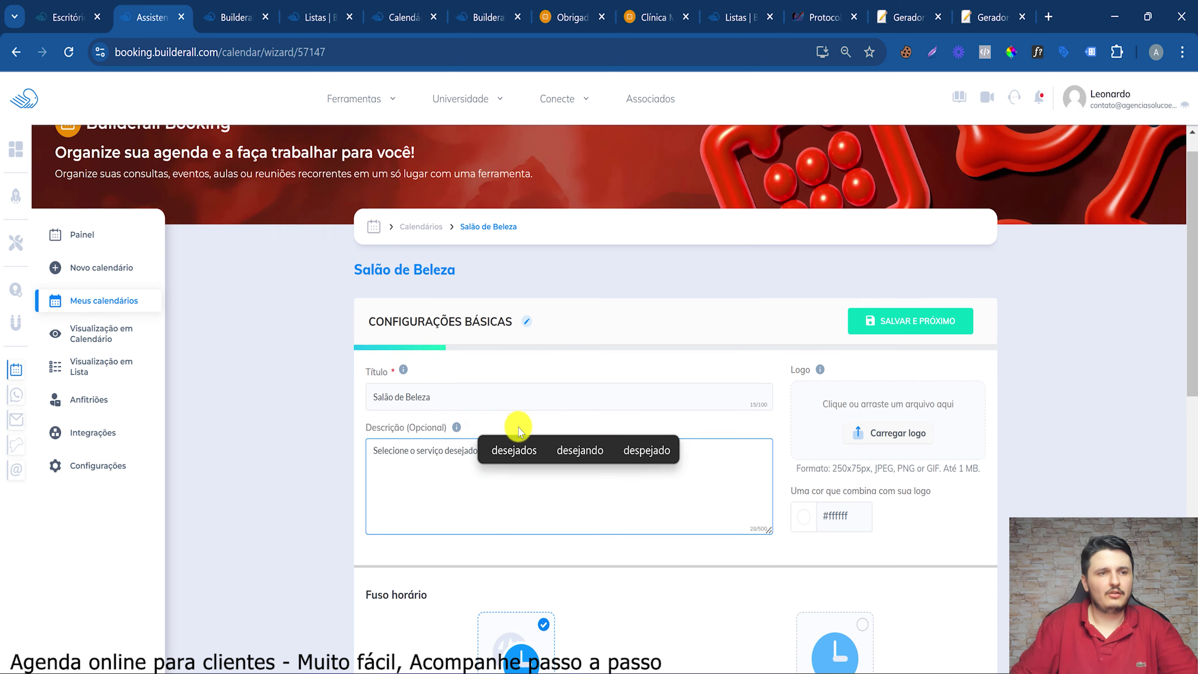
scroll(516, 429, "down", 5)
scroll(532, 390, "down", 5)
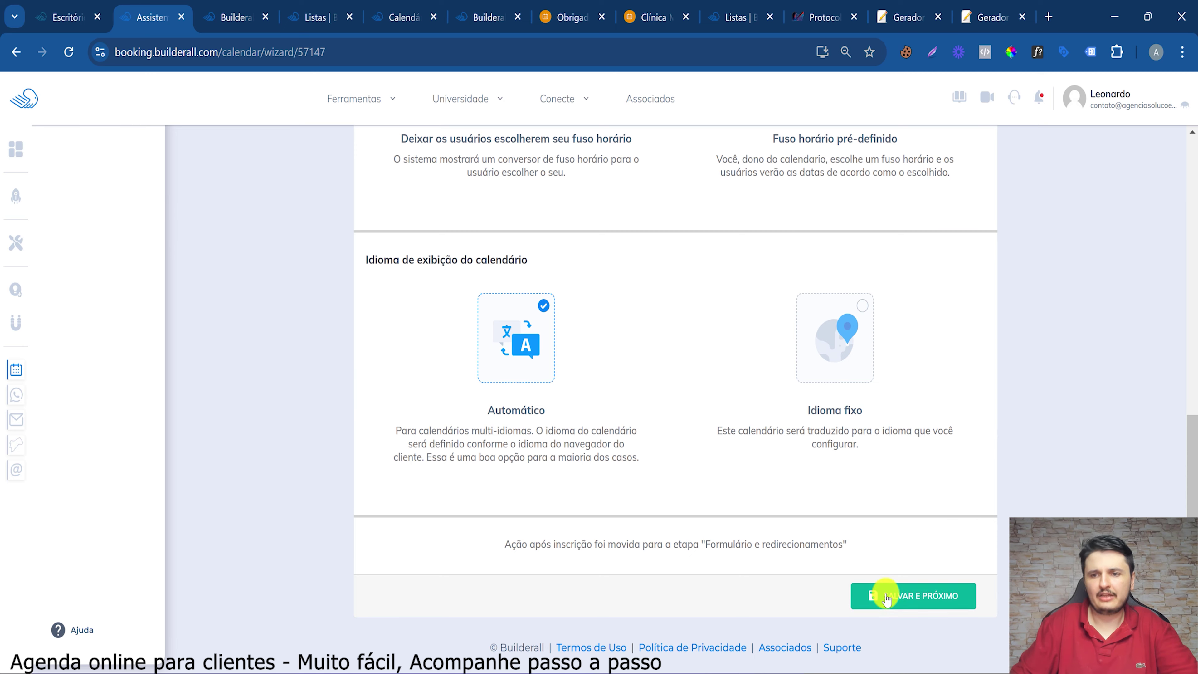
left_click(890, 595)
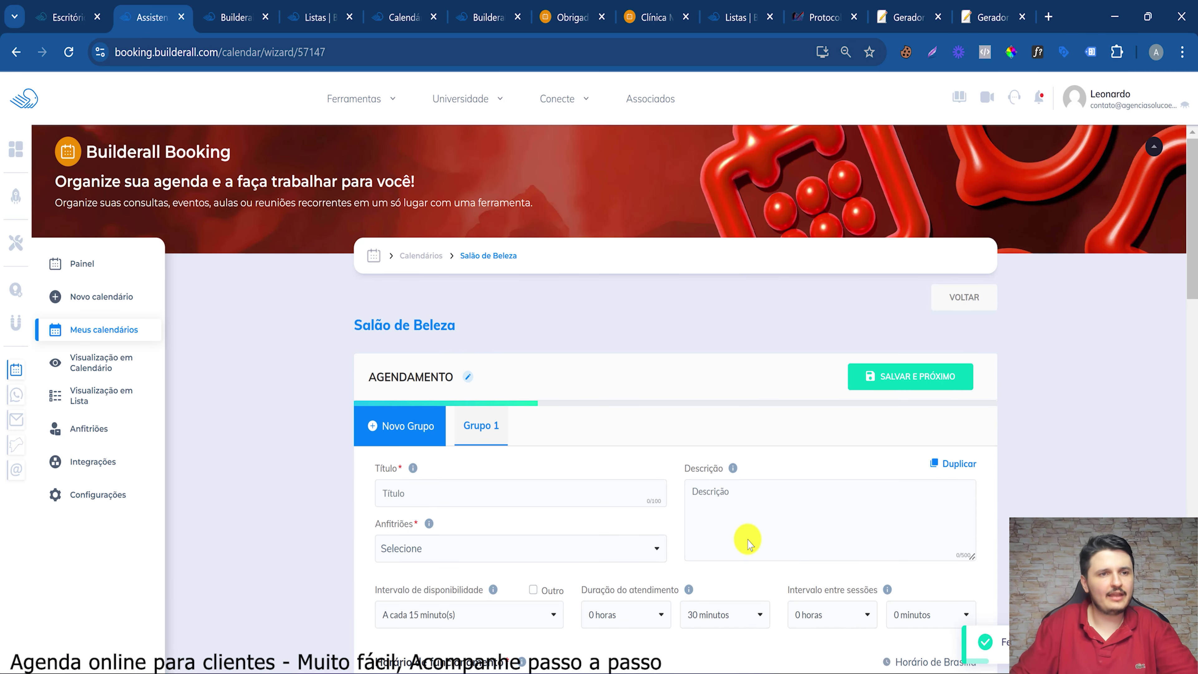
Give Grupo 1 the title 'Cabeleireiro' and the description 'Corte masculino e feminino'
scroll(748, 543, "down", 5)
left_click(620, 248)
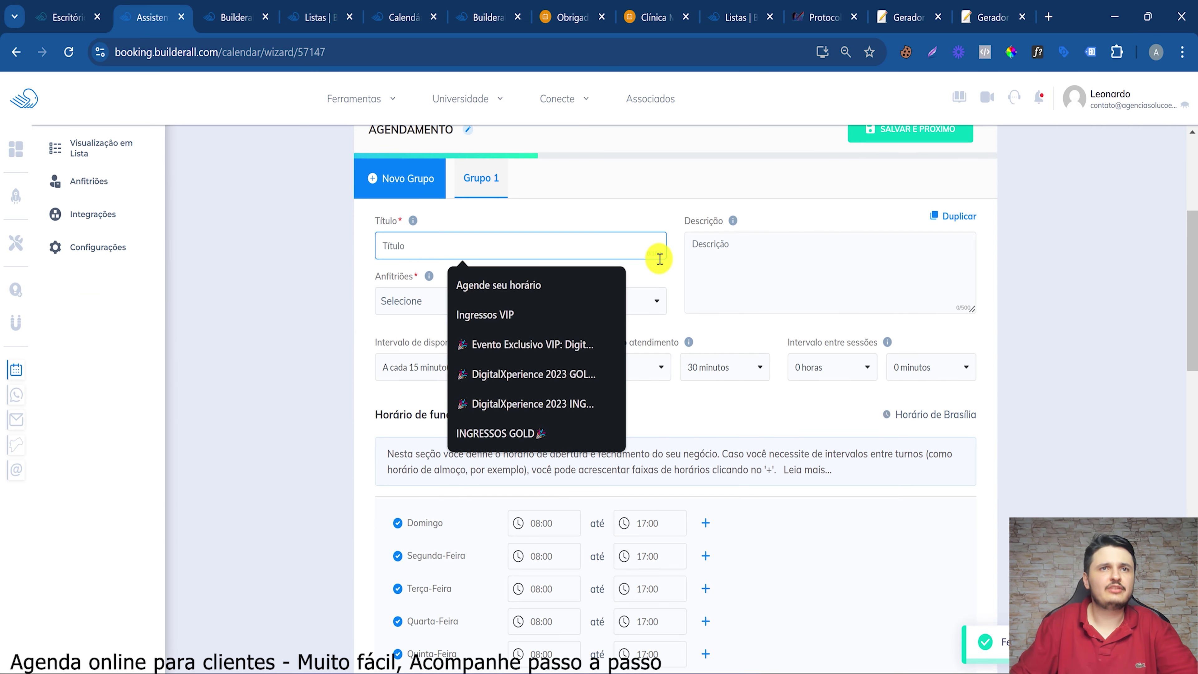
left_click(657, 228)
scroll(653, 252, "up", 5)
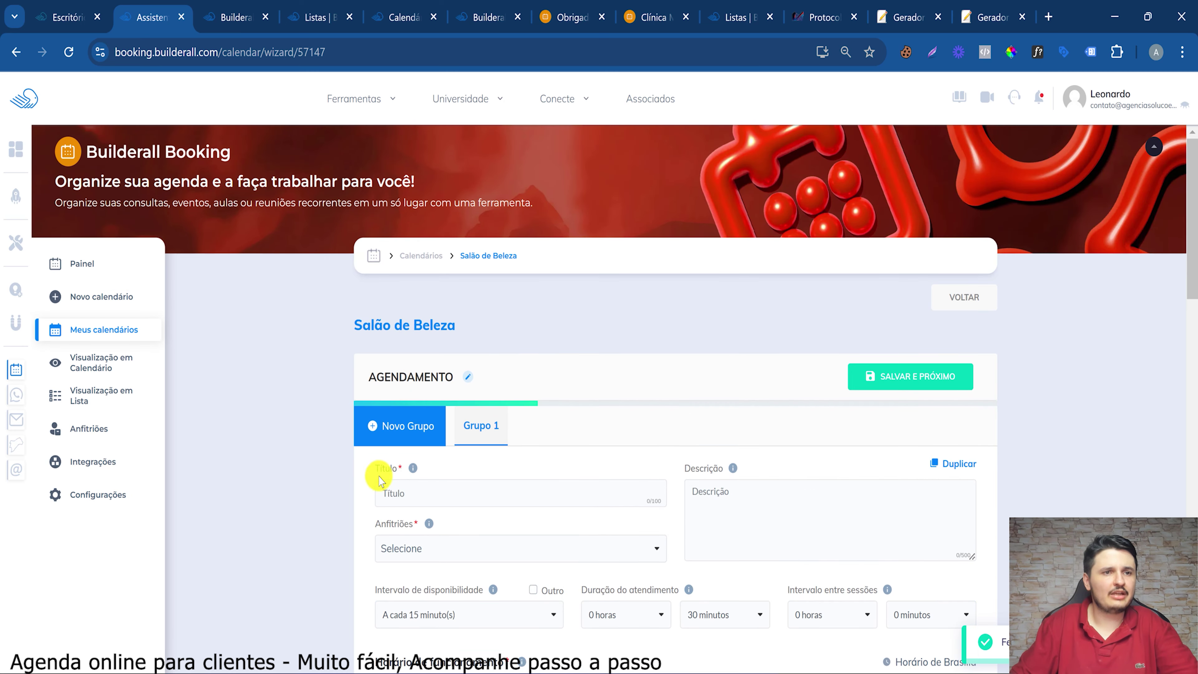
left_click(420, 486)
type("Cabe")
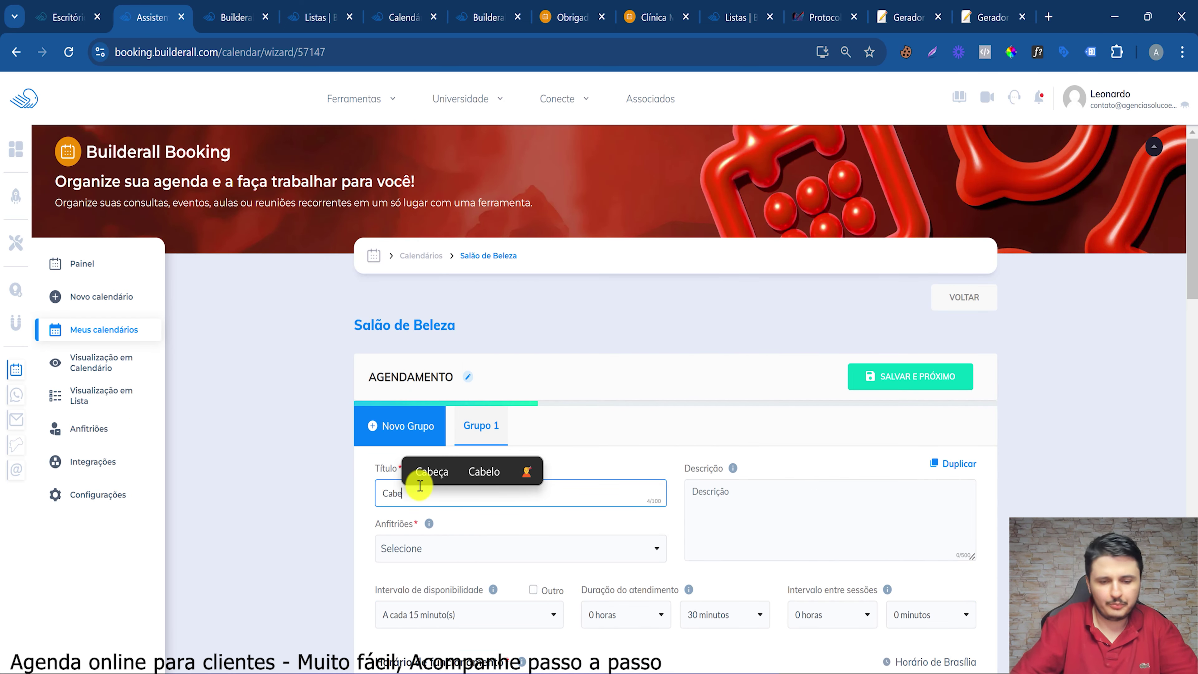
type("leireiro")
left_click(717, 491)
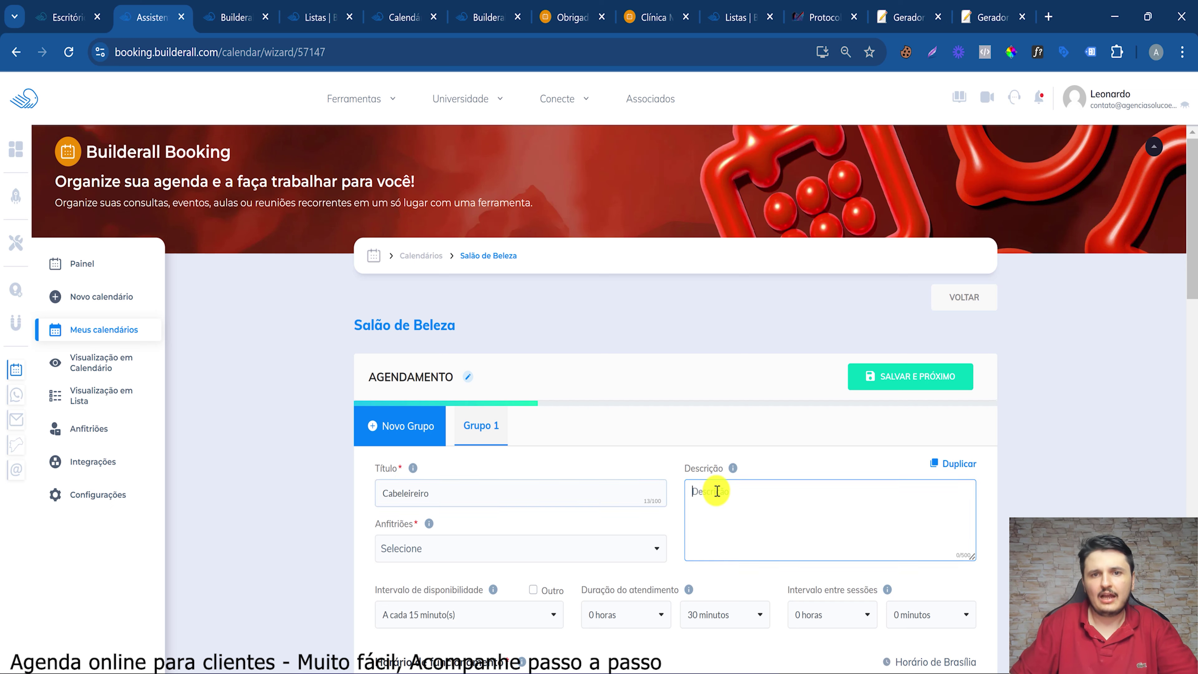
type("Corte em ")
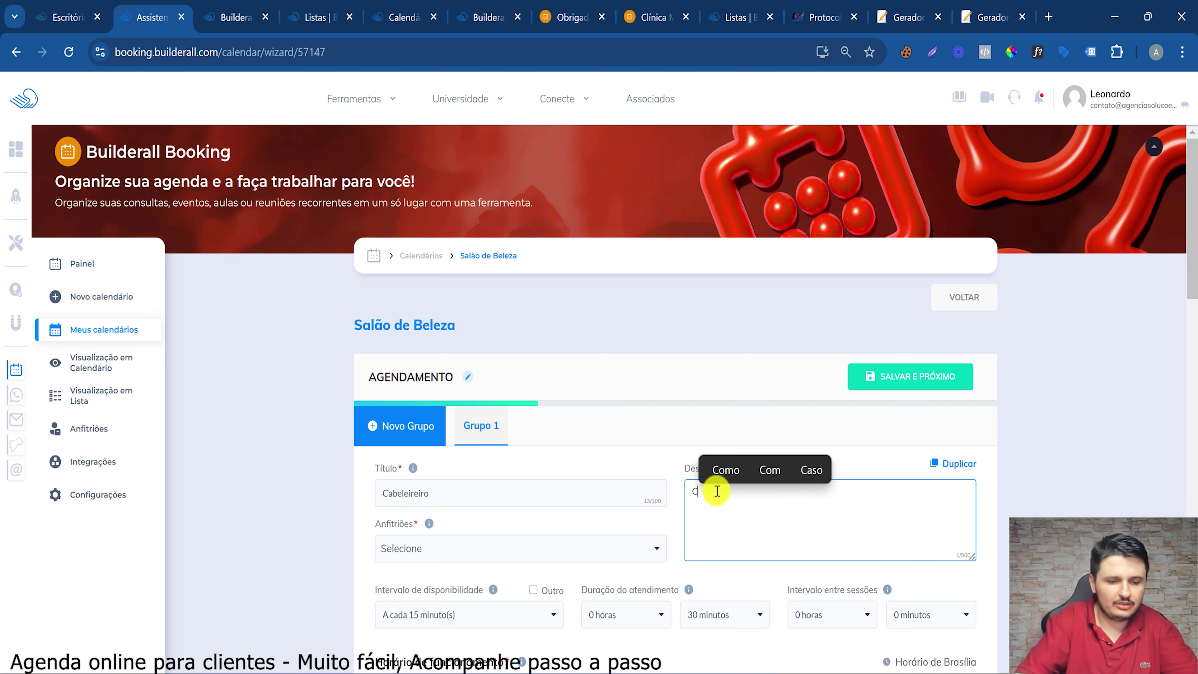
type("in")
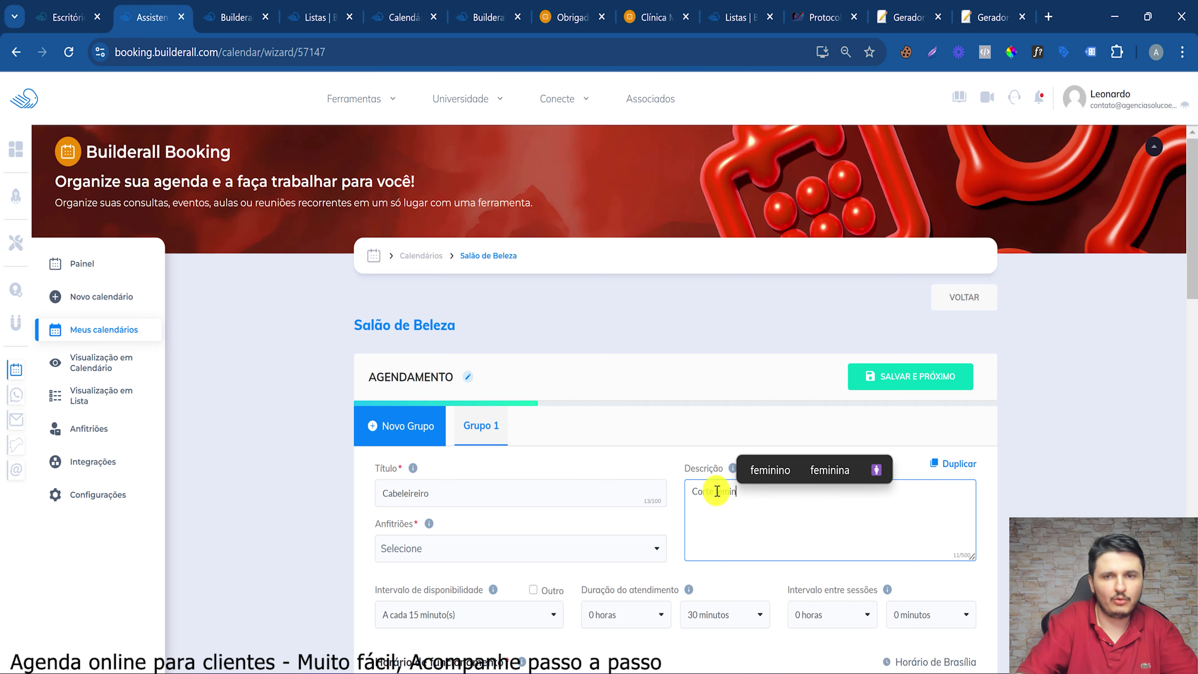
type("ino")
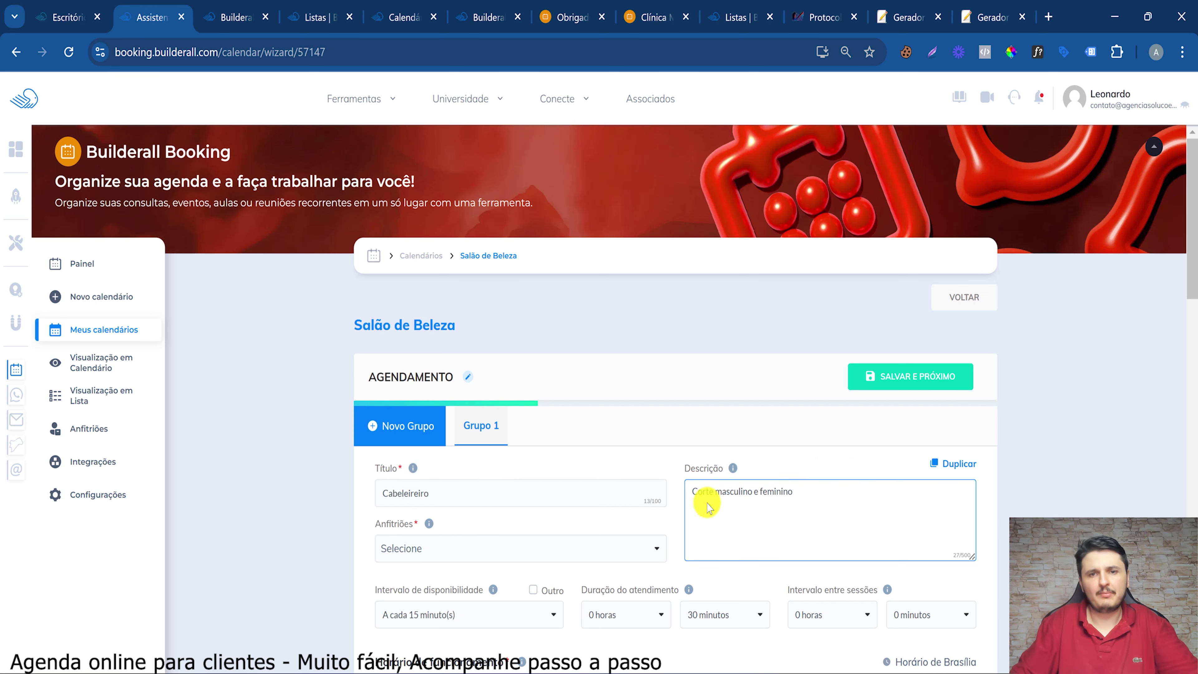
left_click_drag(715, 491, 795, 493)
scroll(431, 347, "down", 5)
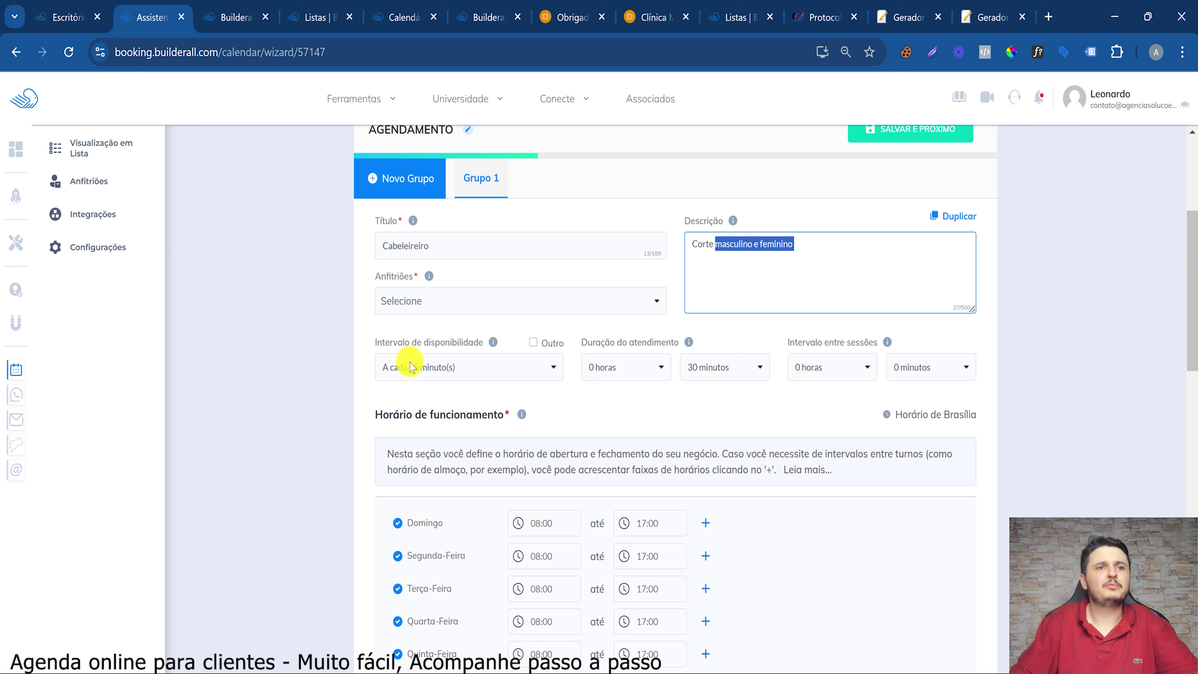
Set availability every 30 minutes, 45-minute appointment duration and 15-minute breaks between sessions
left_click_drag(385, 341, 404, 373)
left_click(403, 372)
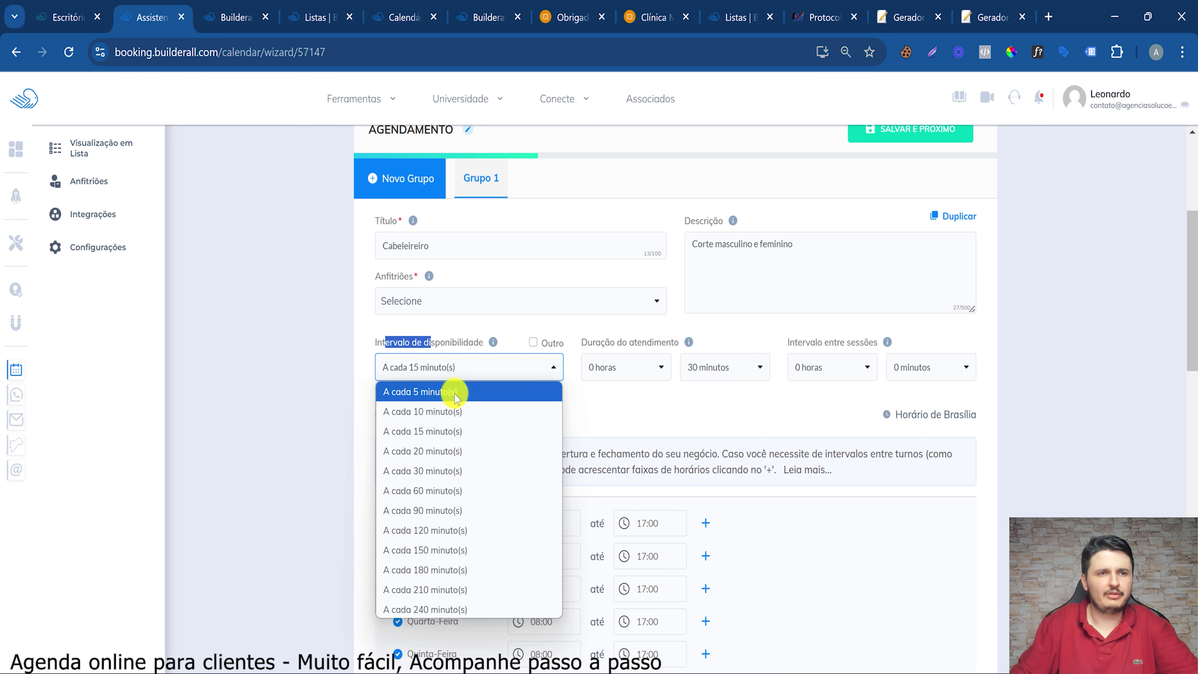
left_click(433, 480)
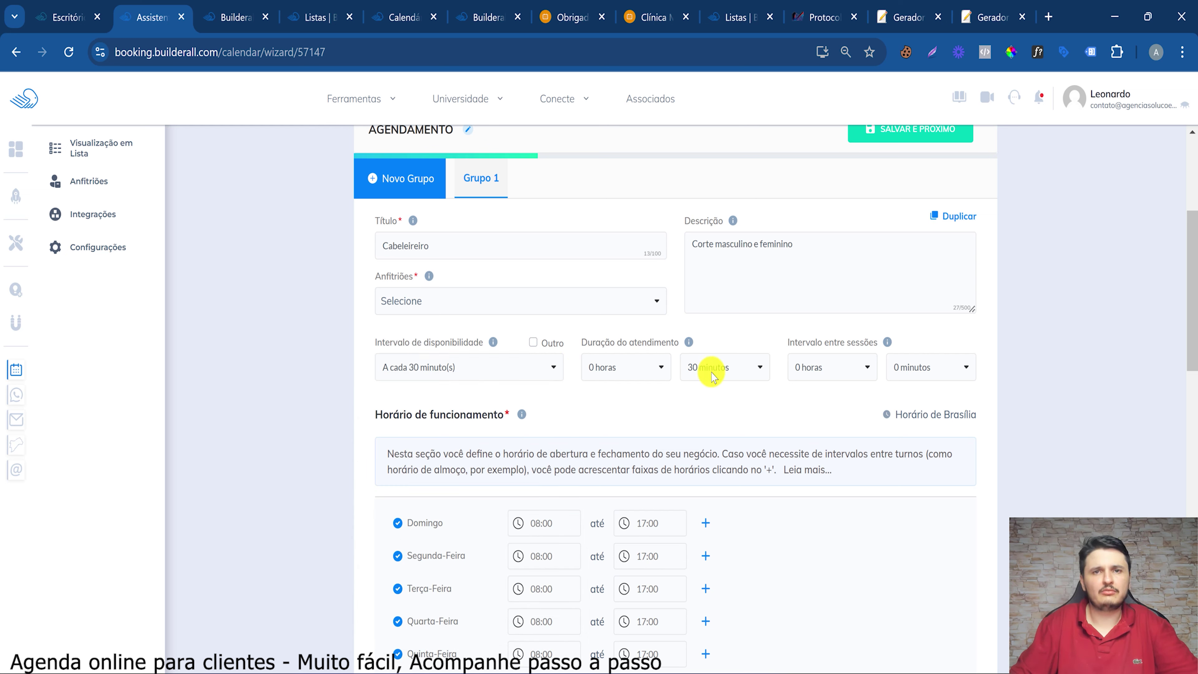
left_click(620, 377)
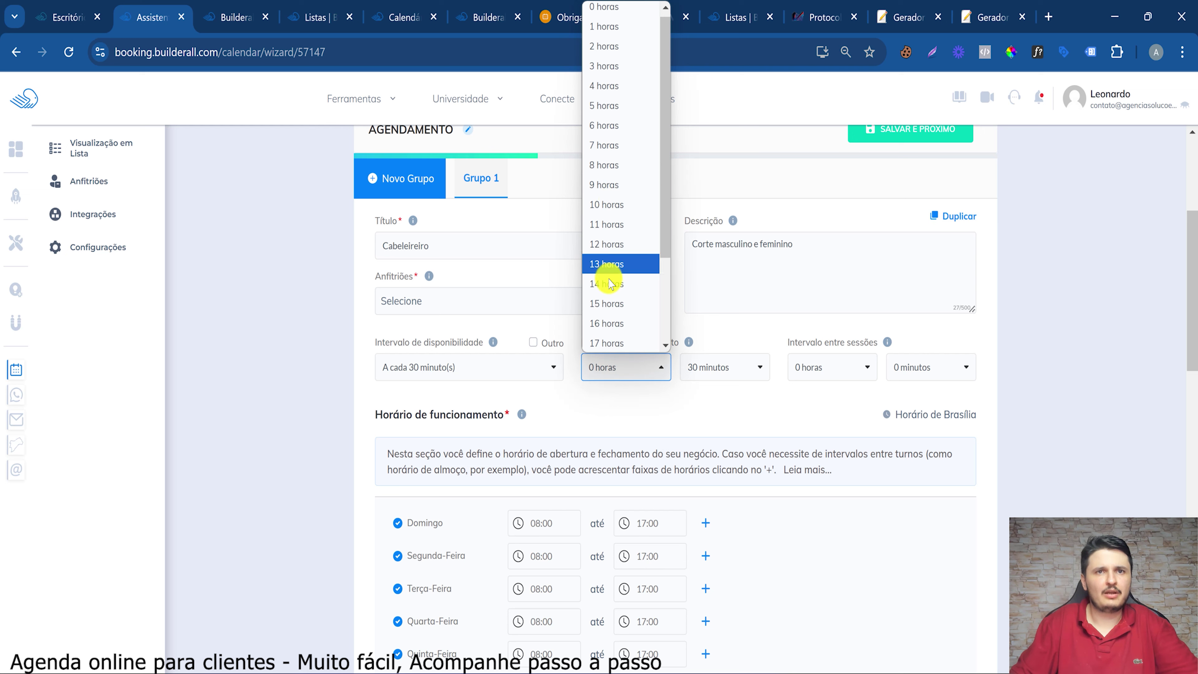
left_click(757, 366)
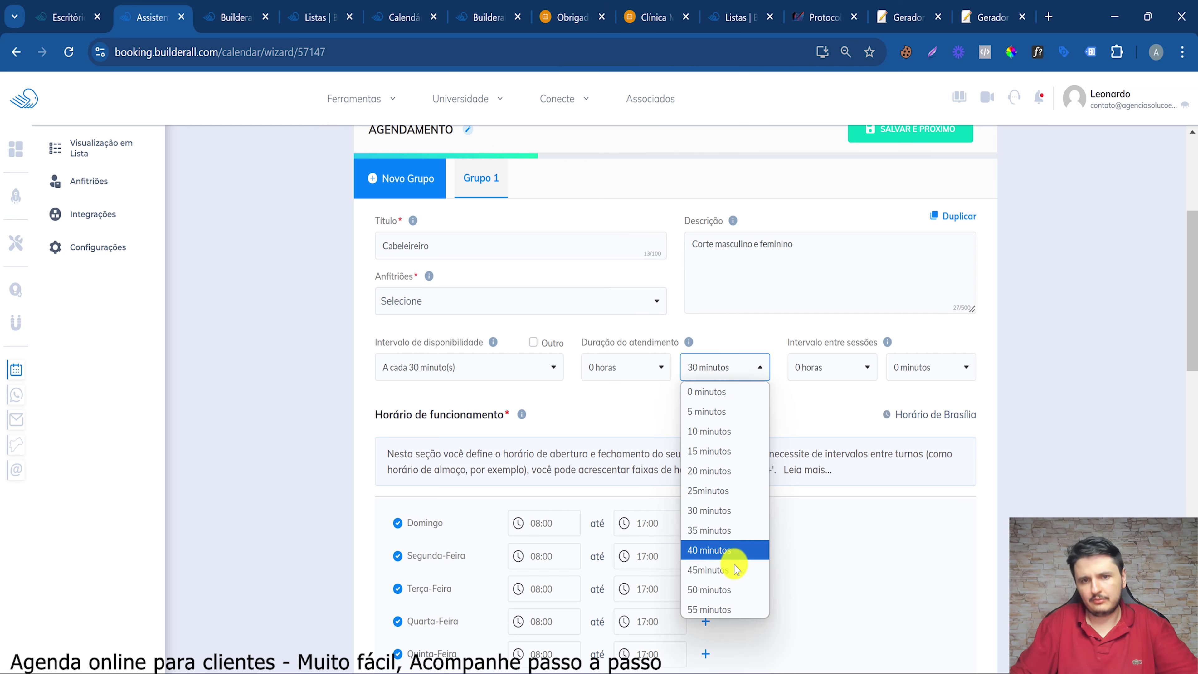
left_click(737, 570)
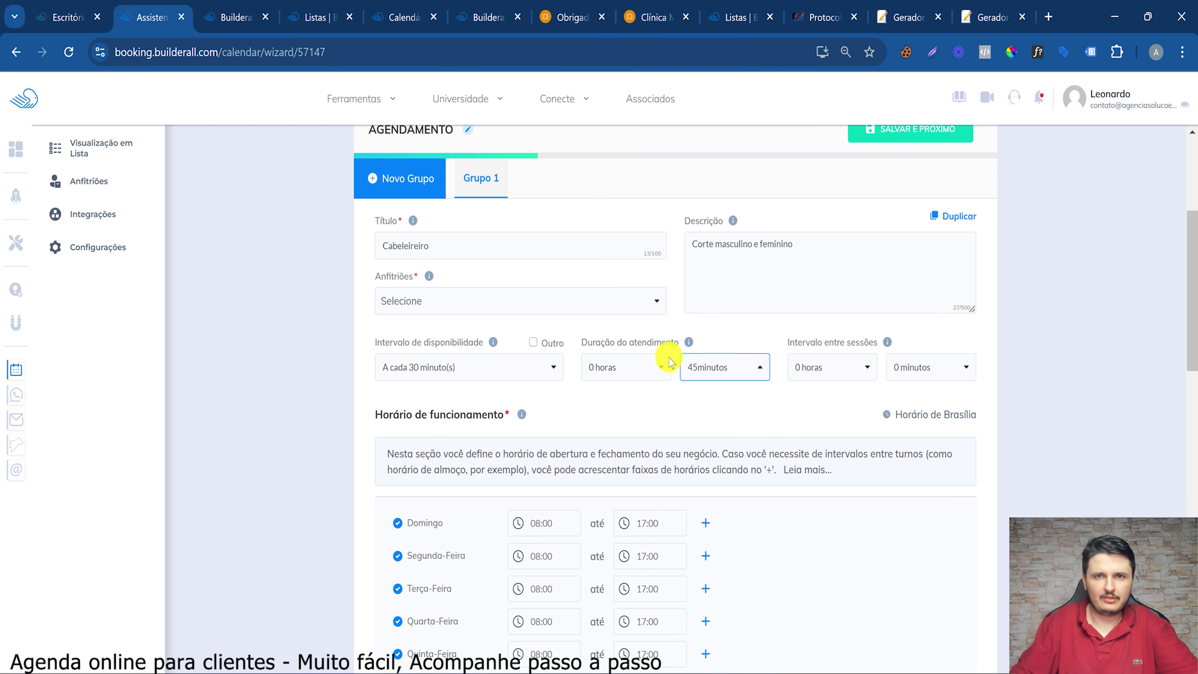
left_click(854, 366)
left_click(855, 366)
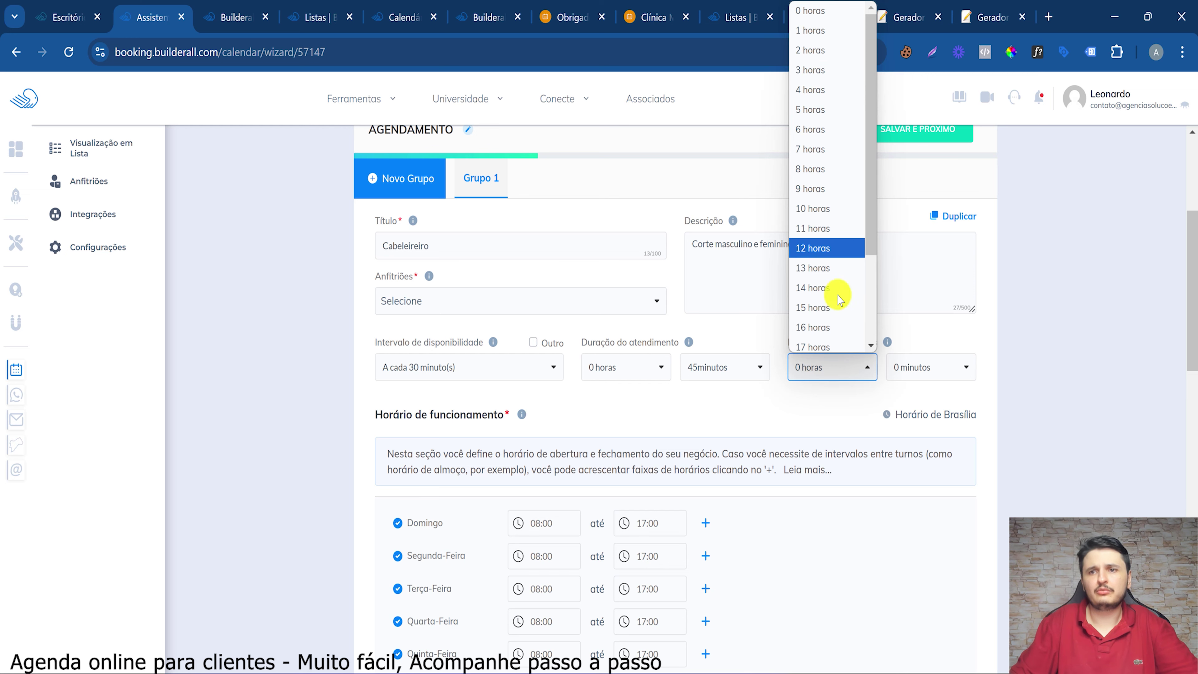
double_click(918, 371)
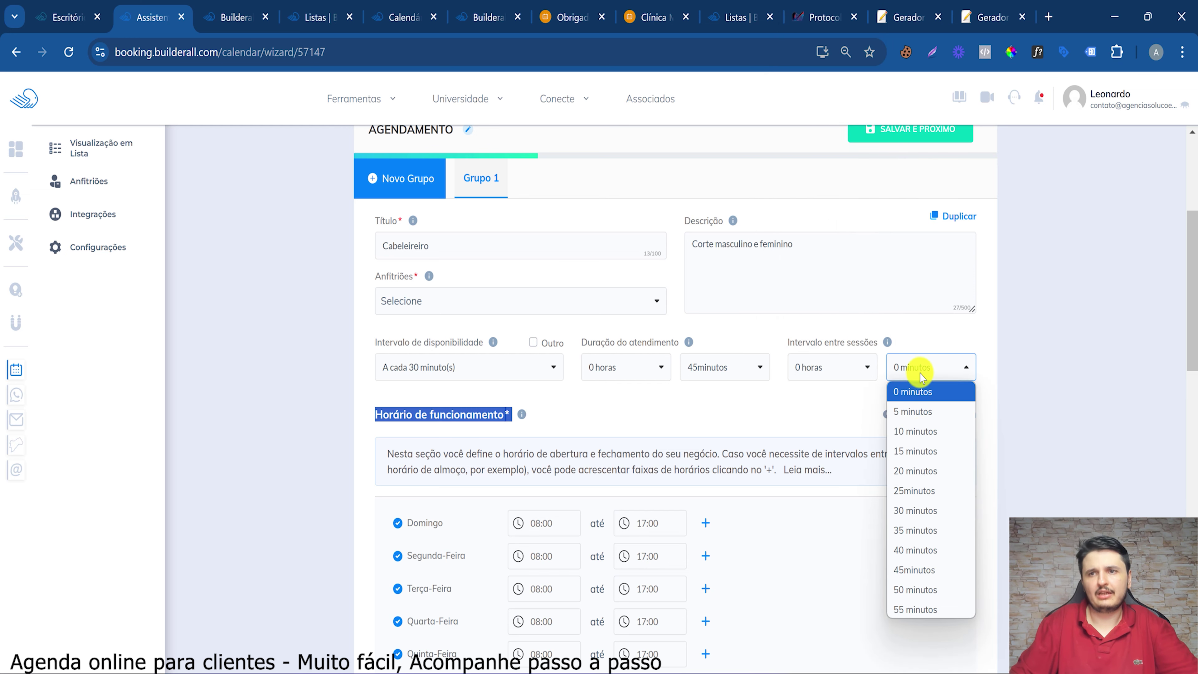
left_click(924, 452)
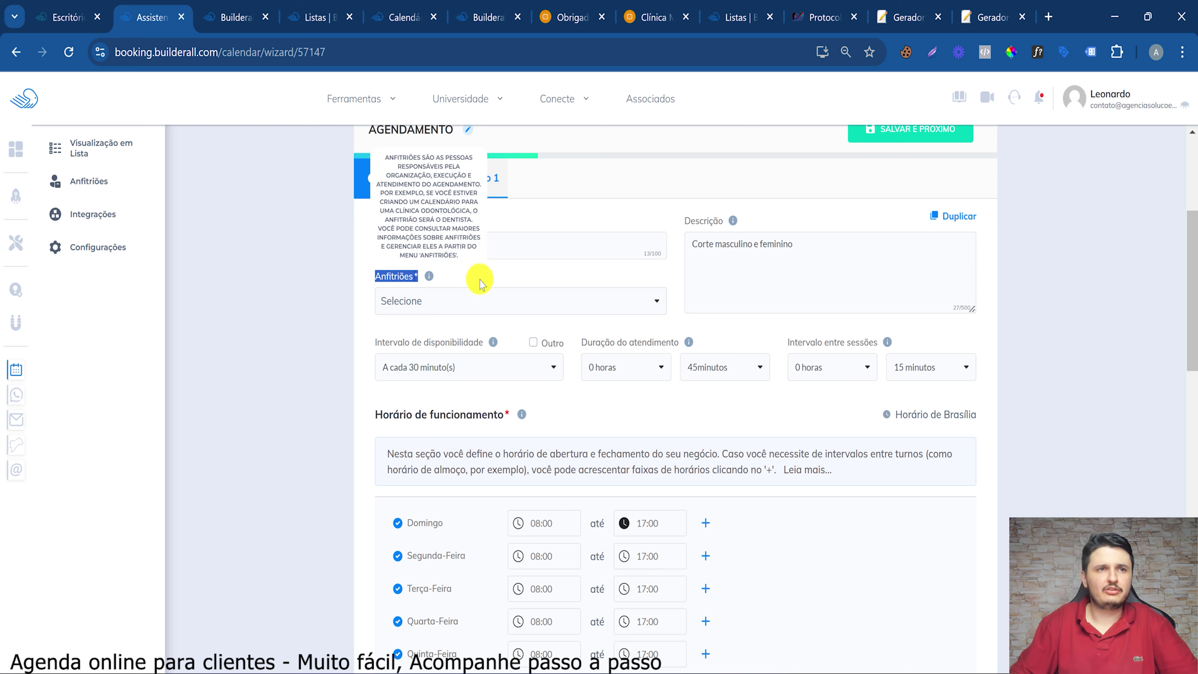
Open a new host form from the Anfitriões list and enter the hairdresser's name
left_click(465, 302)
scroll(492, 420, "down", 3)
scroll(508, 535, "down", 2)
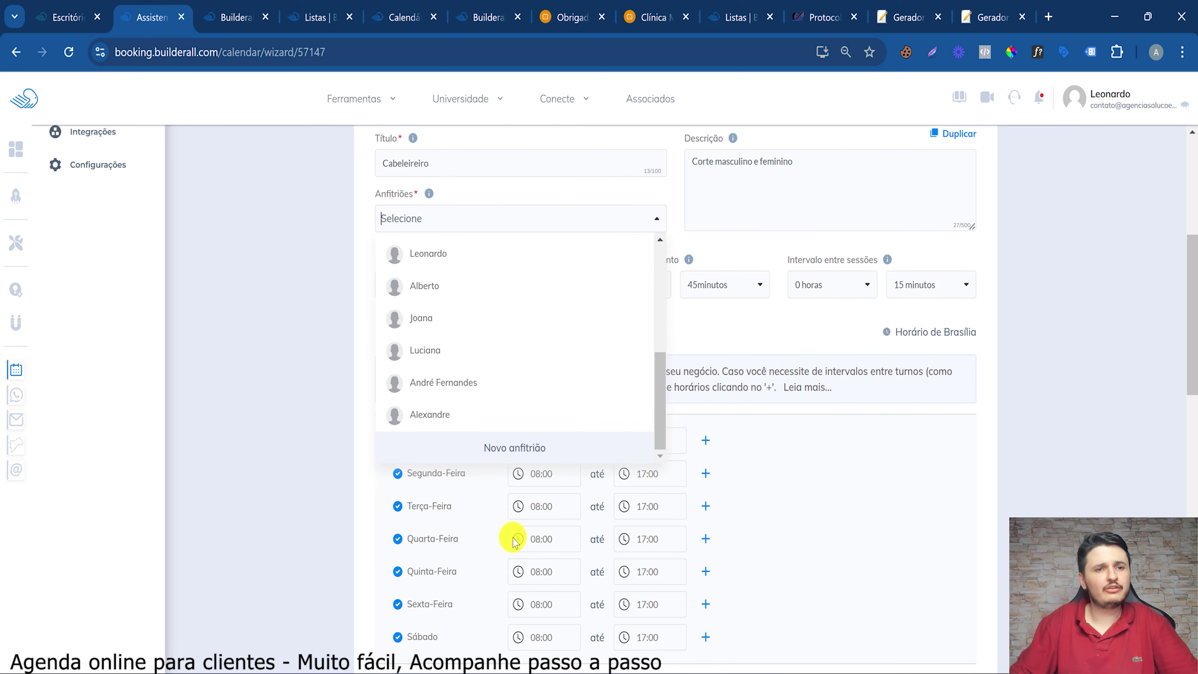
left_click(524, 447)
left_click(471, 359)
type("Cabeleireiro Marcelo")
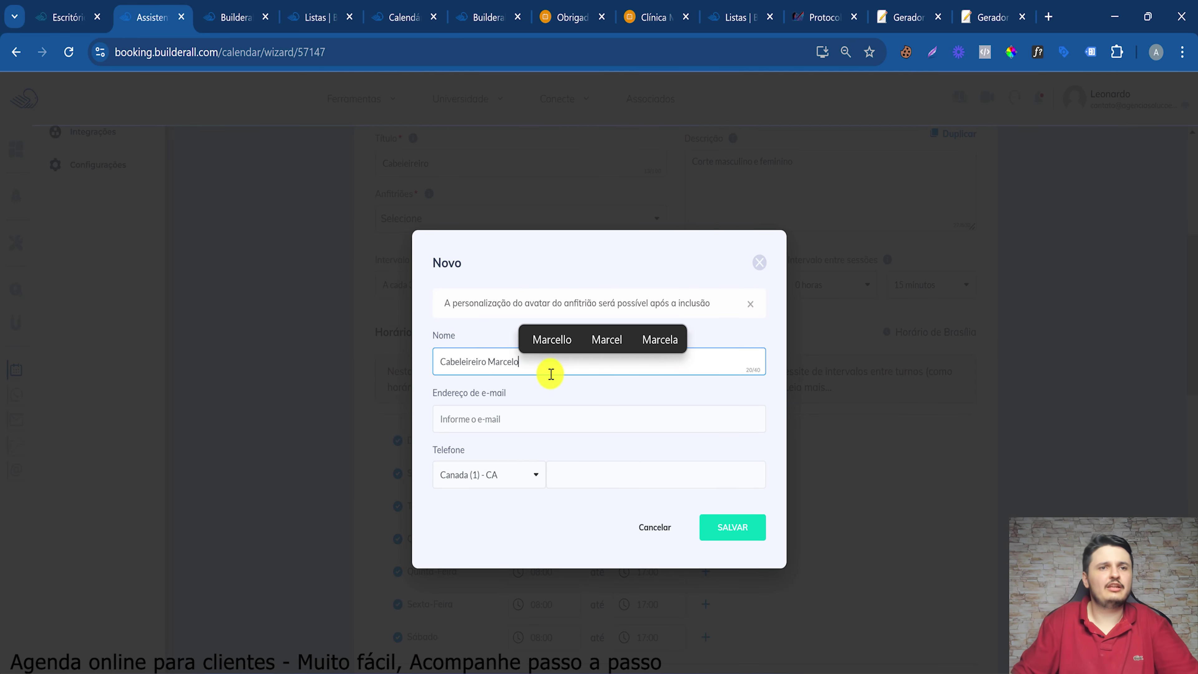
Fill in the host's e-mail field, starting a custom address
left_click(487, 423)
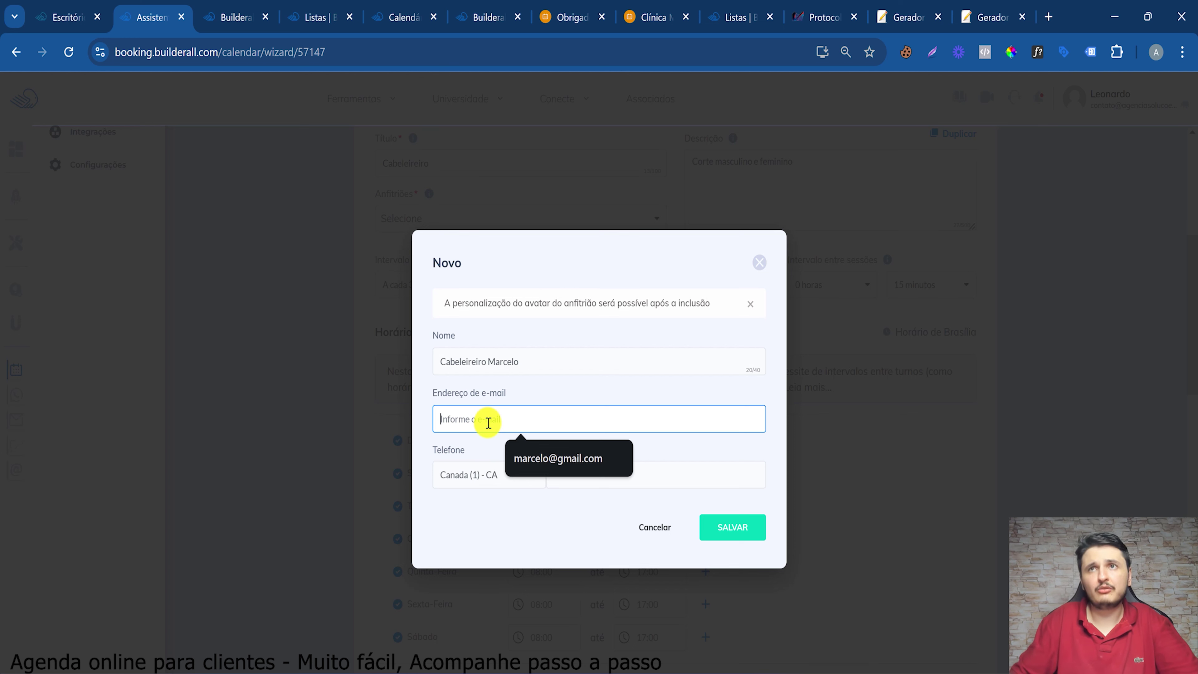
left_click(551, 458)
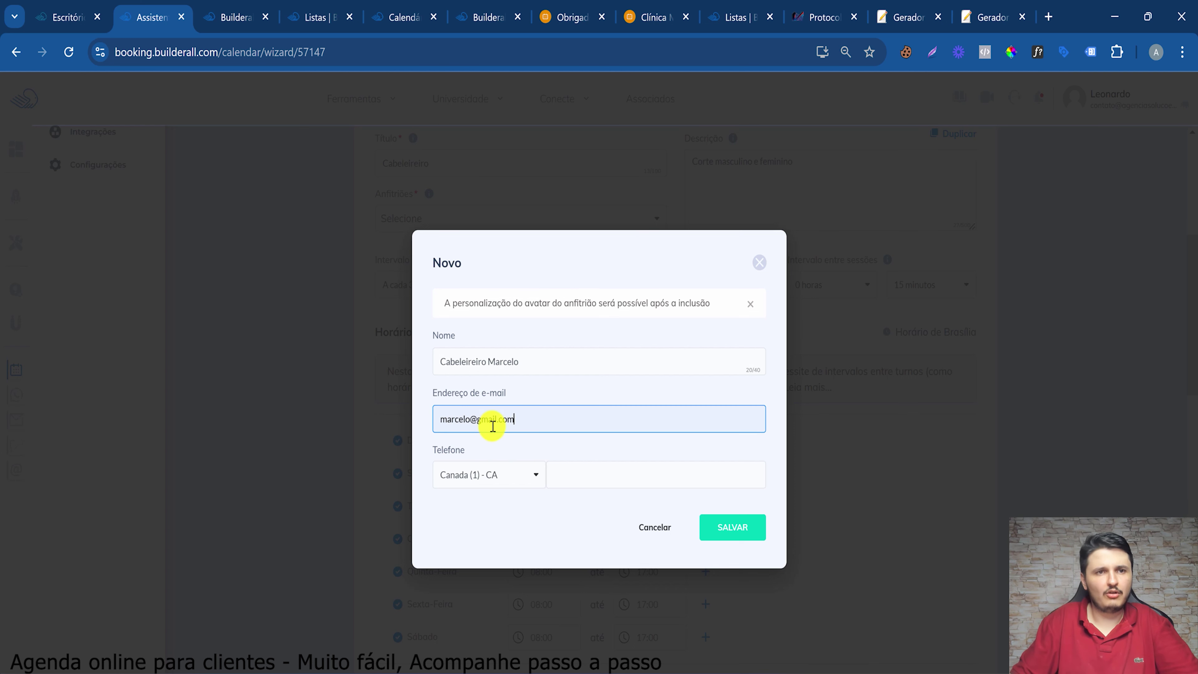
left_click(438, 418)
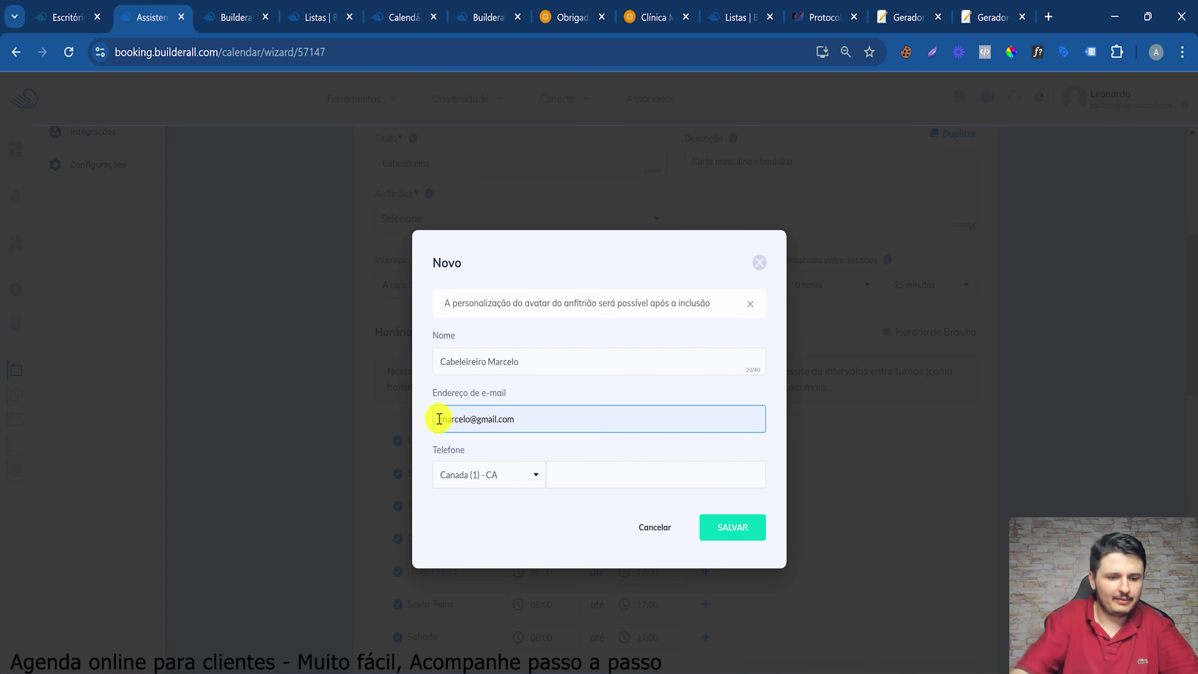
type("ca")
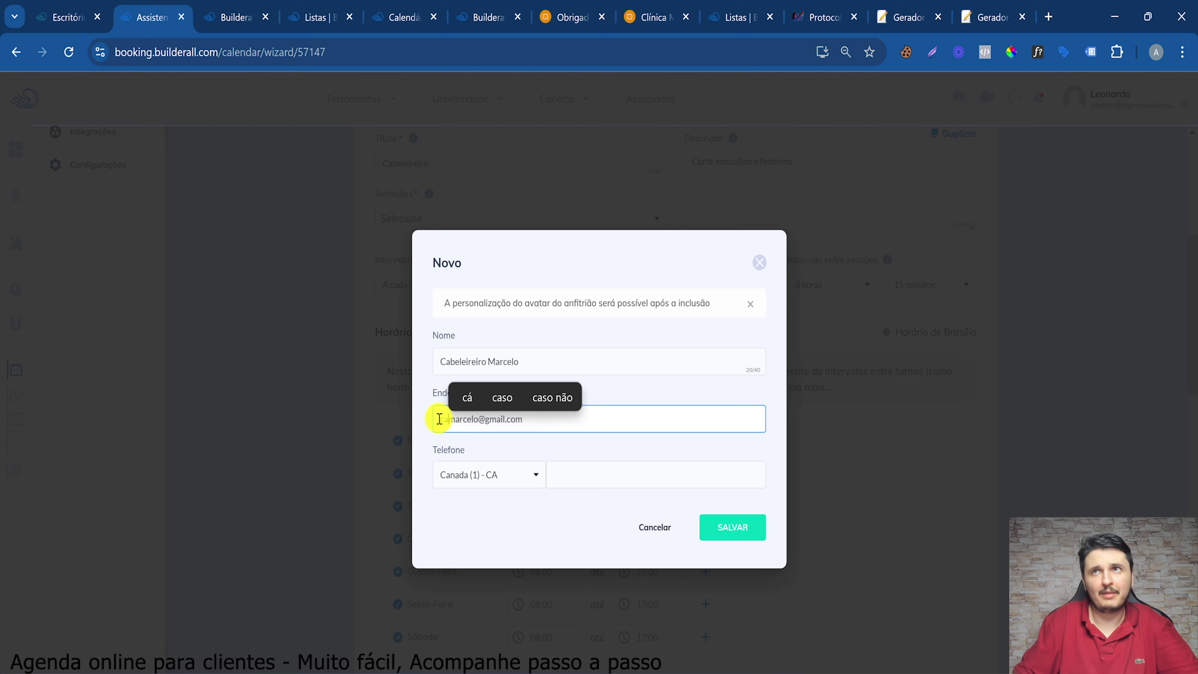
Change the temporary e-mail to a hairdresser-named username and copy the new address
left_click(994, 9)
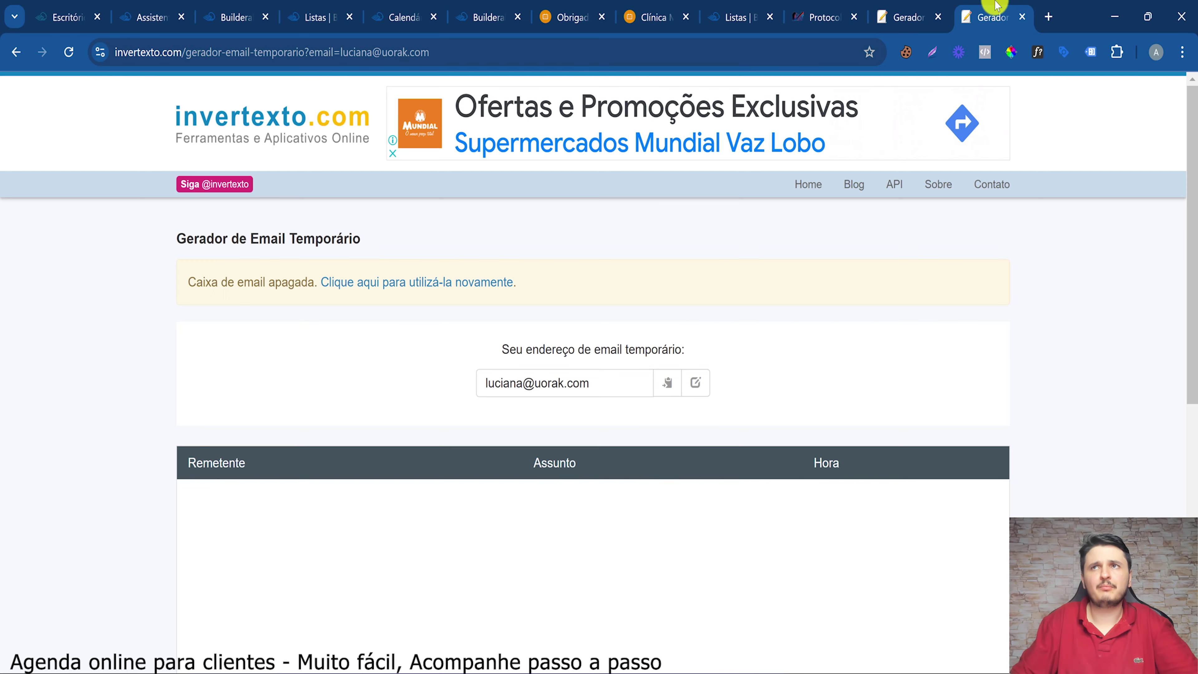
right_click(996, 6)
left_click(625, 353)
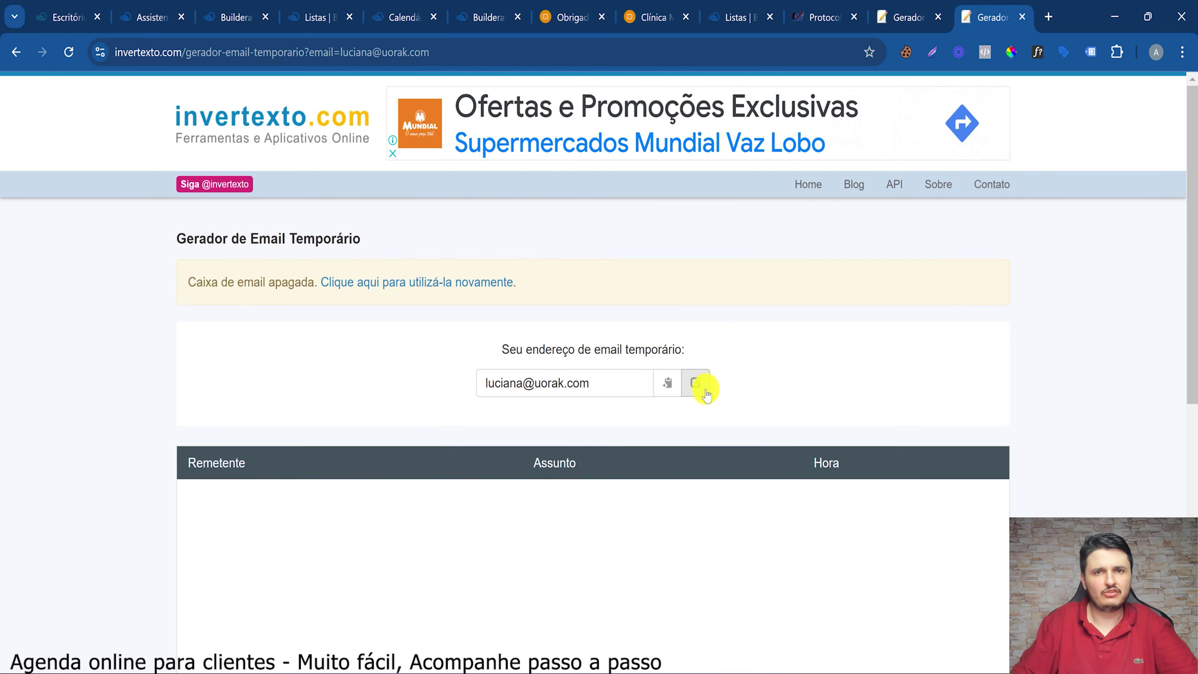
left_click(705, 391)
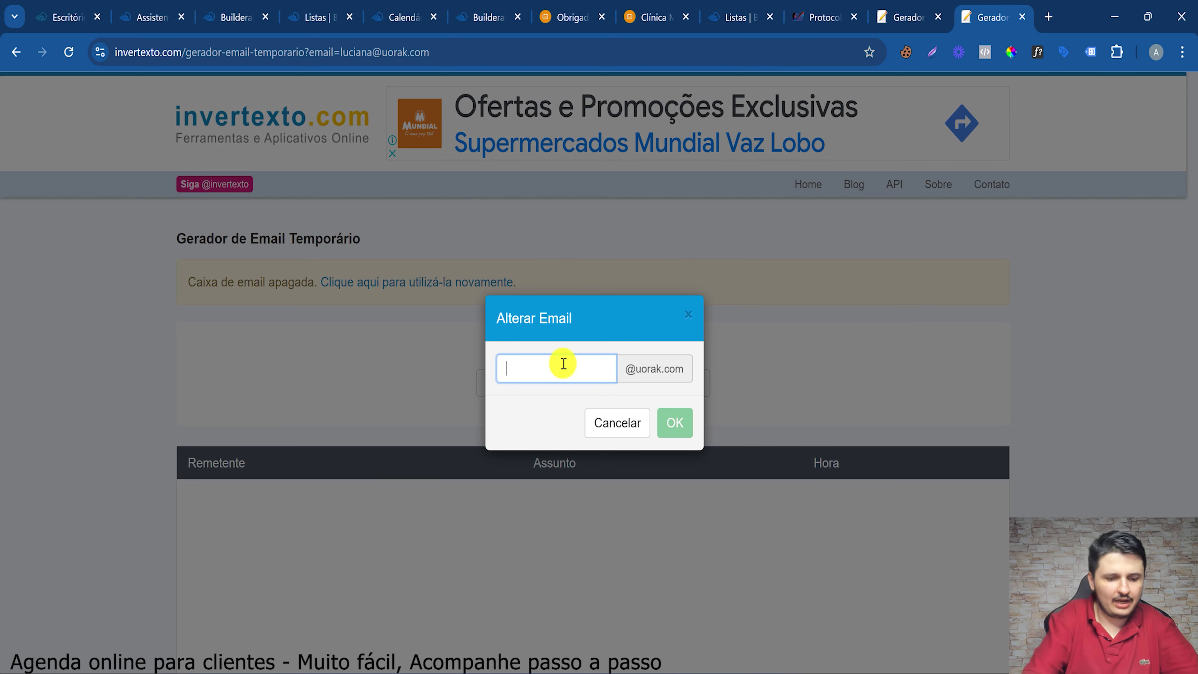
type("cabel")
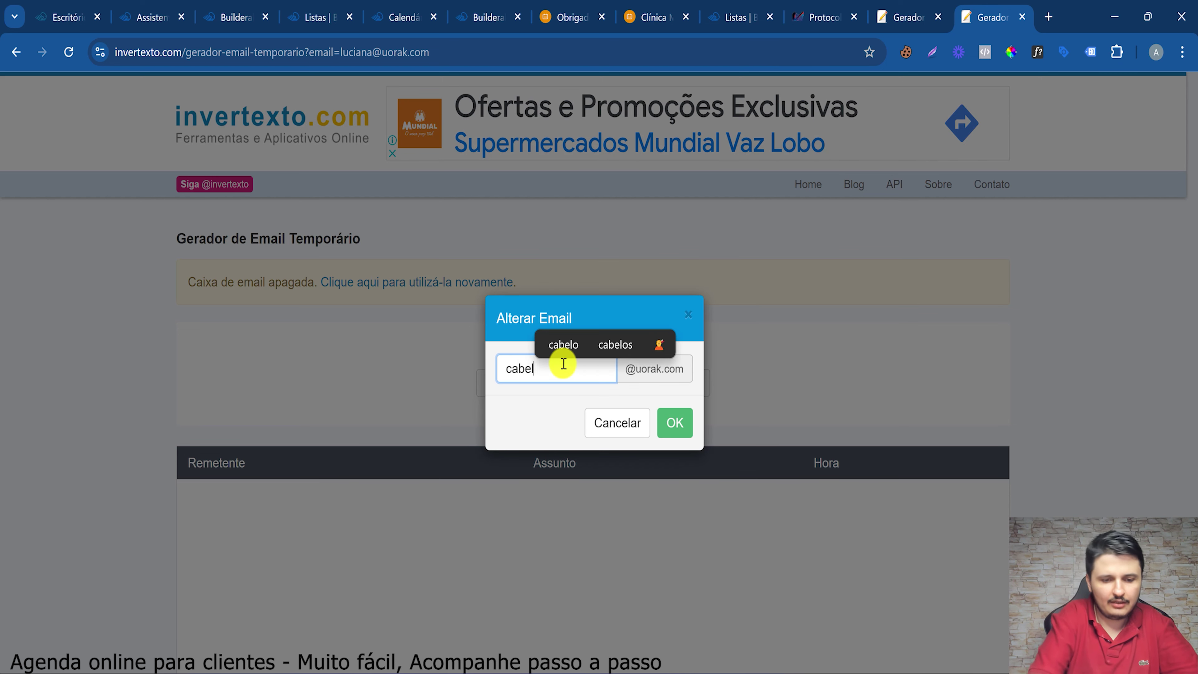
type("eleirom")
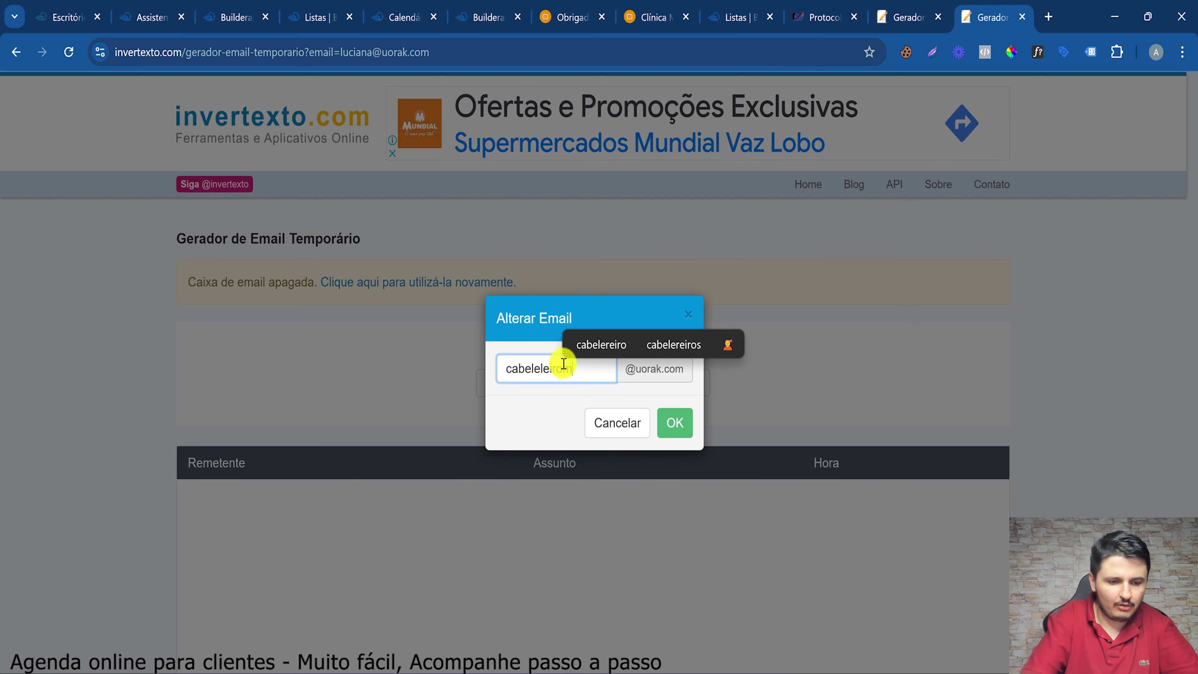
type("arcelo")
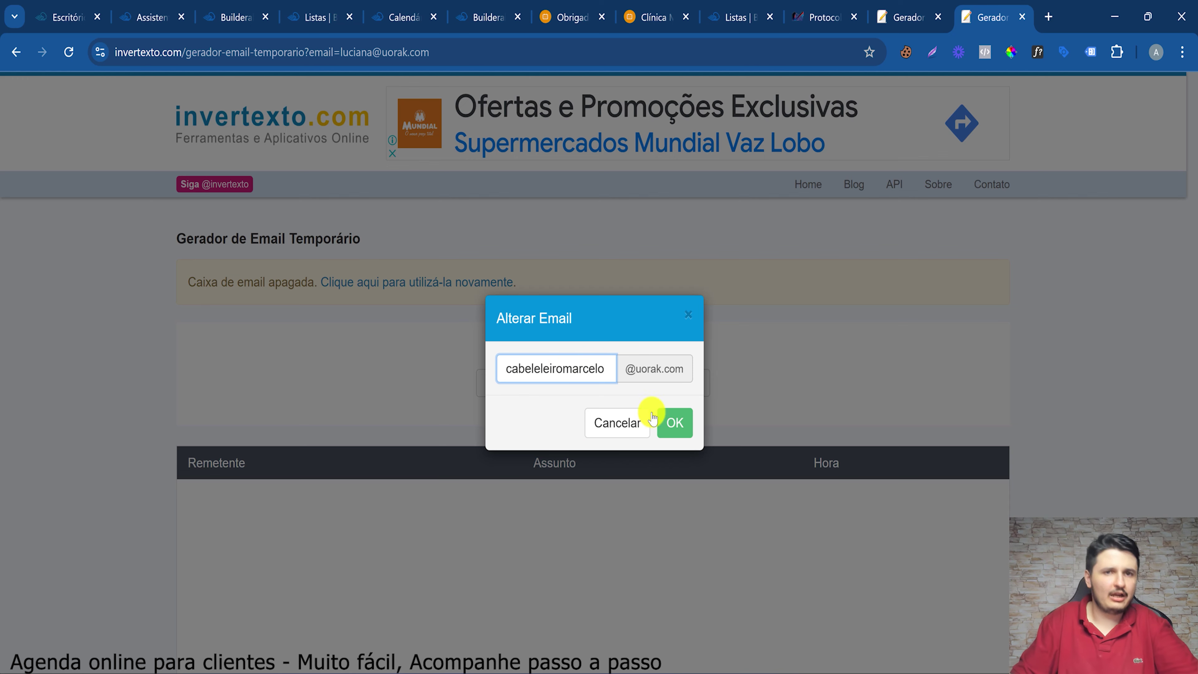
left_click(667, 424)
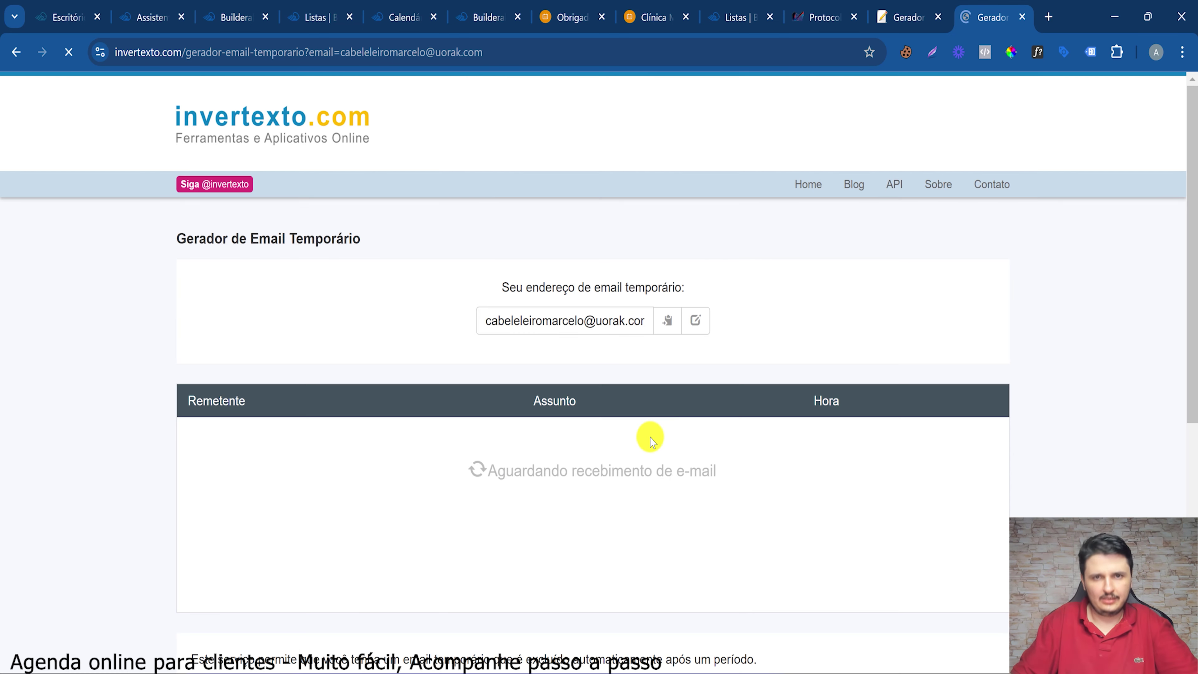
left_click(679, 321)
Paste the temporary address as the host e-mail, set phone country to Brazil, and save
left_click(182, 6)
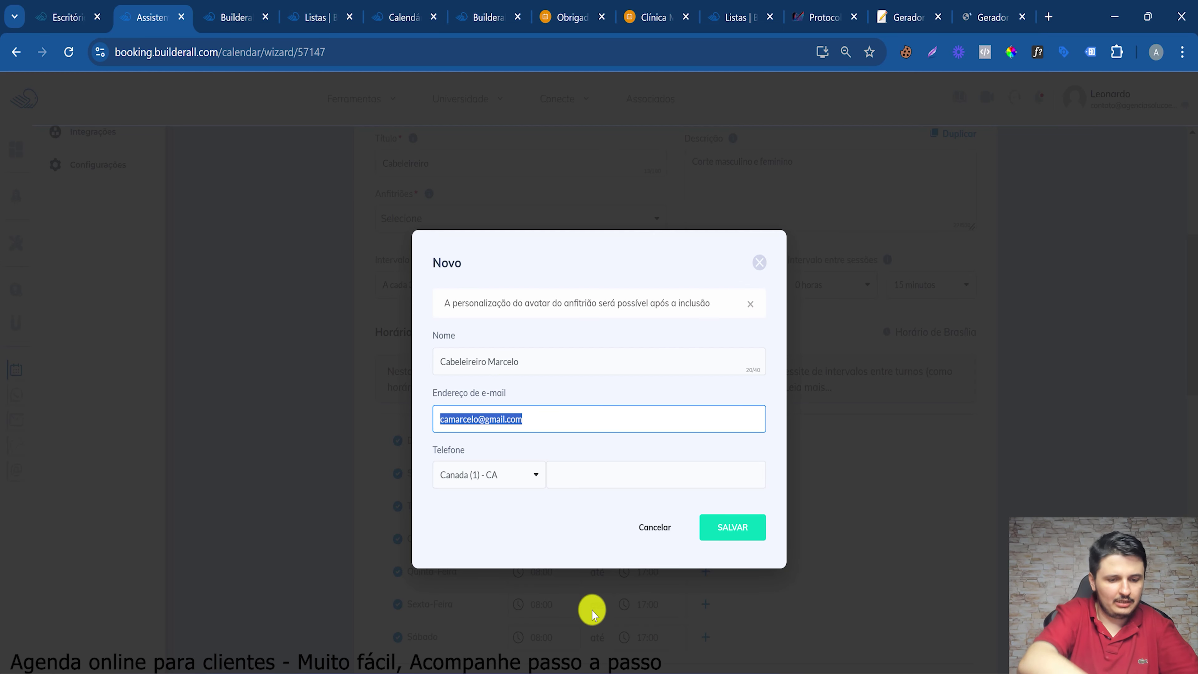
key("ctrl+v")
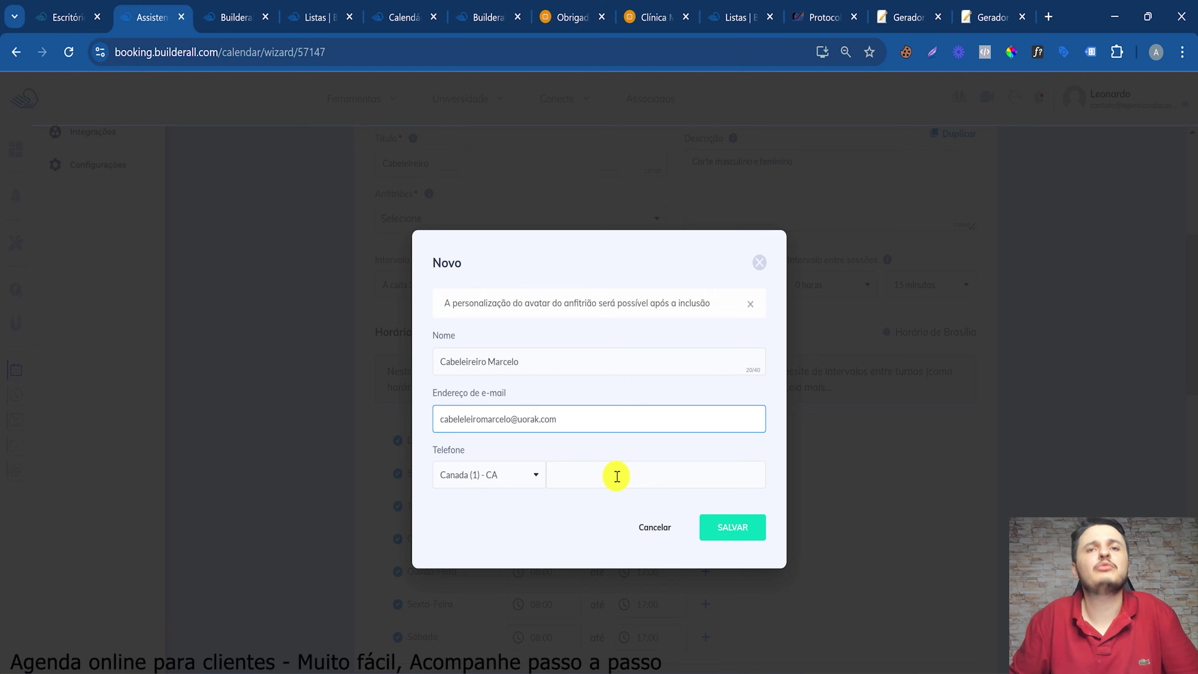
left_click(509, 476)
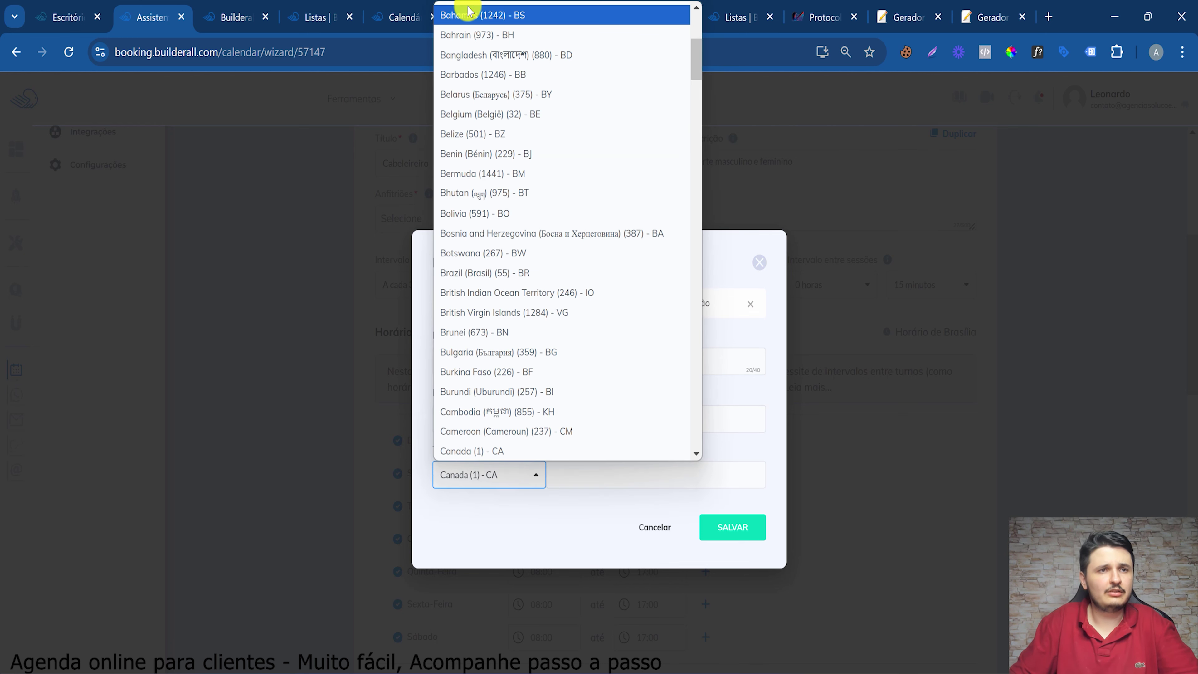
left_click(481, 271)
left_click(589, 473)
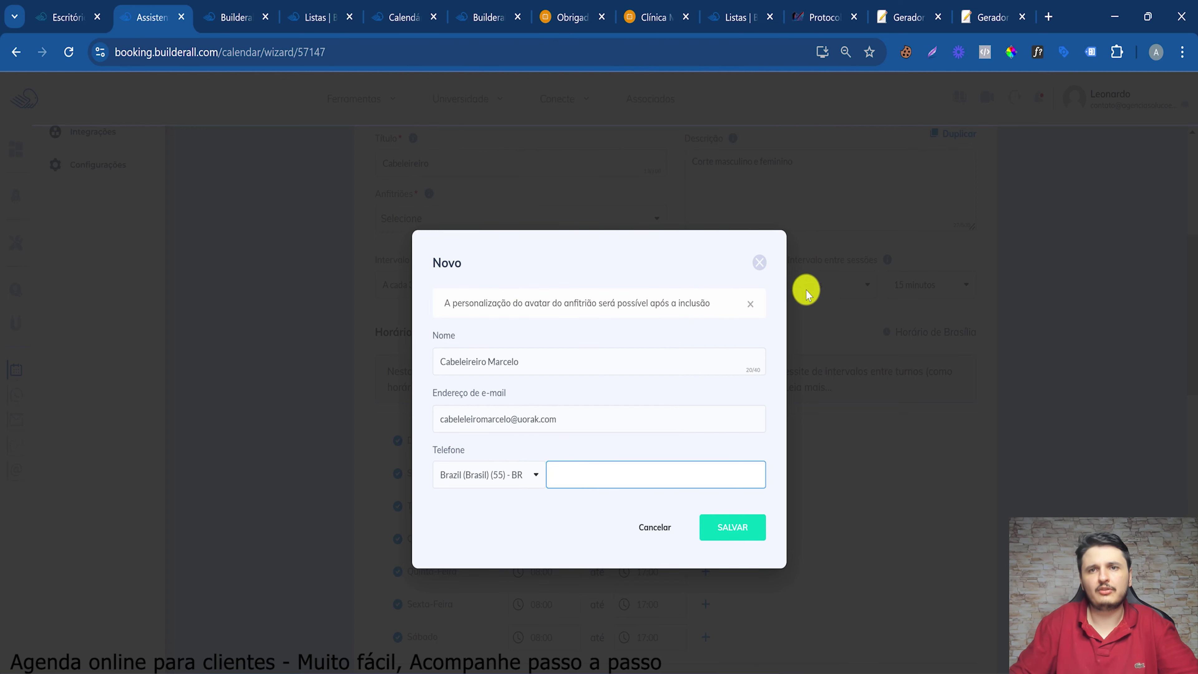
left_click(732, 527)
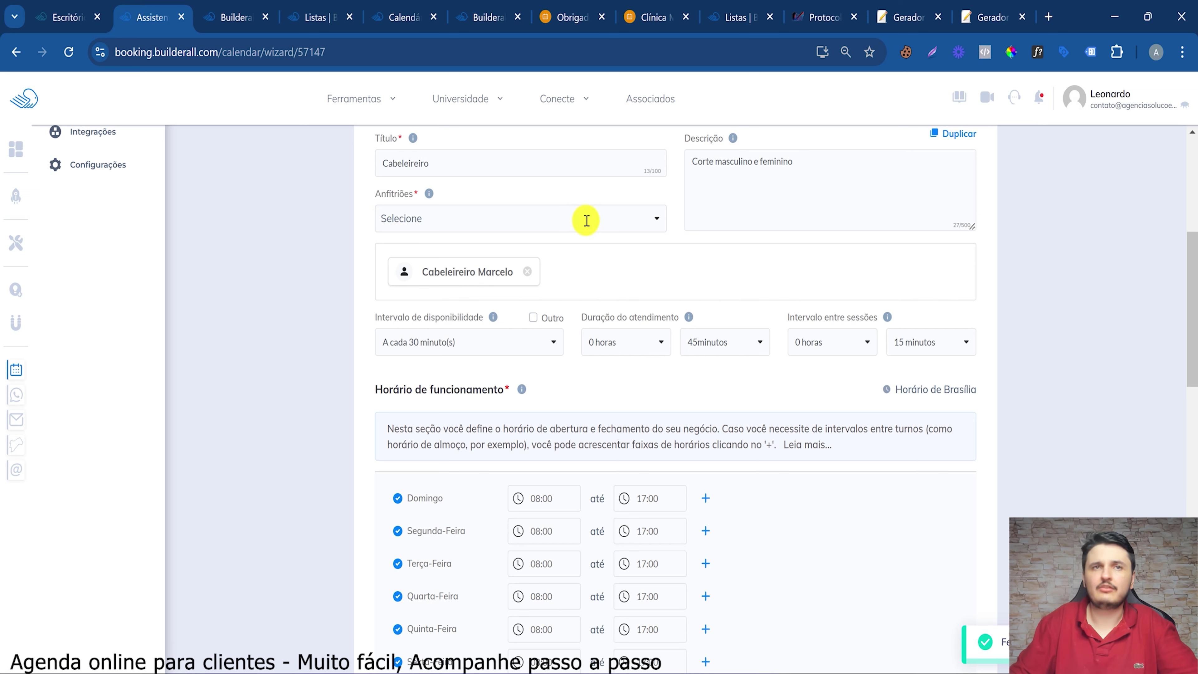
left_click(599, 213)
scroll(508, 364, "down", 5)
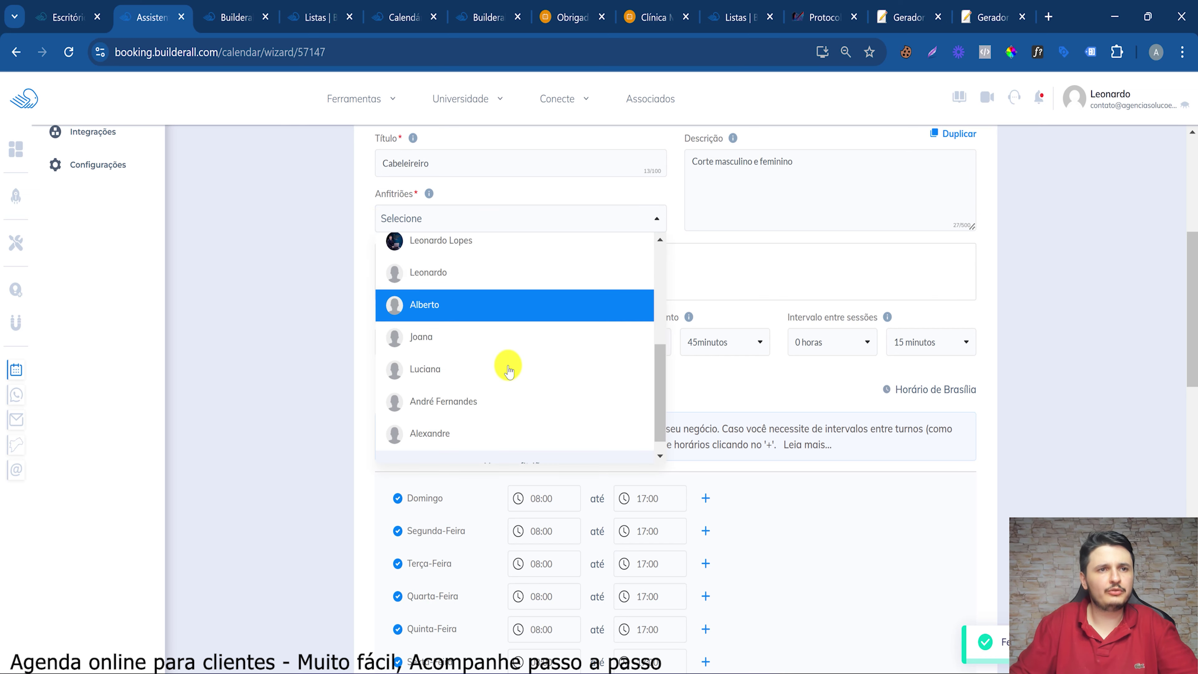
left_click(236, 334)
scroll(343, 340, "up", 3)
left_click(528, 231)
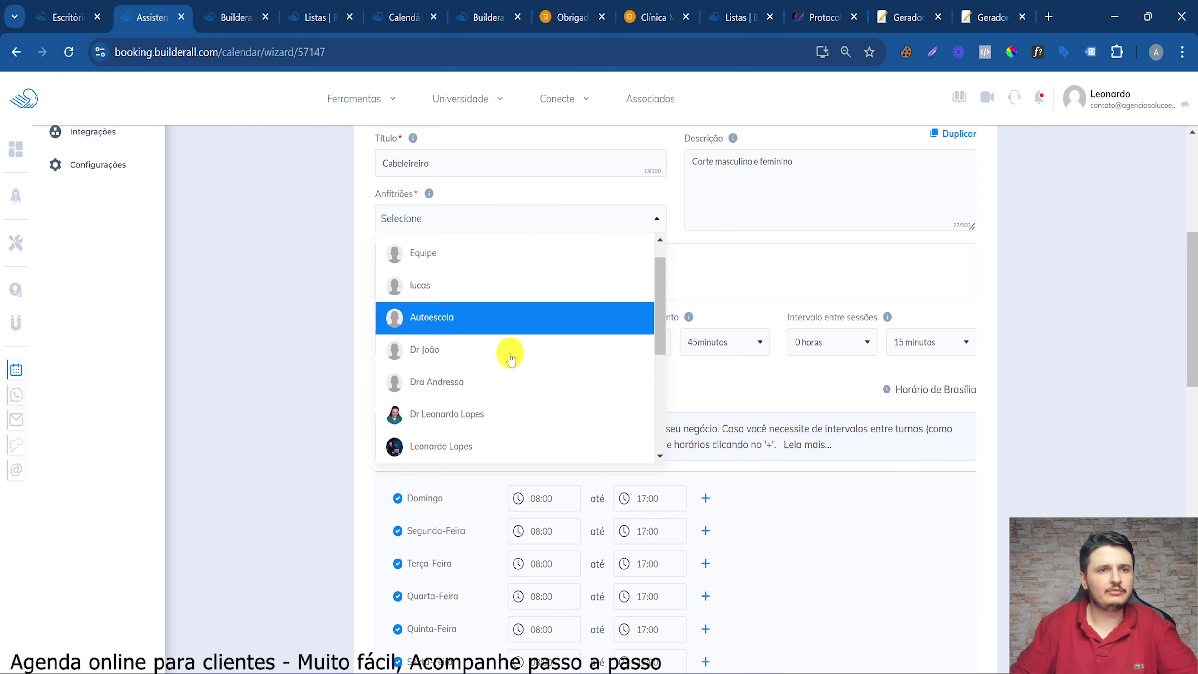
scroll(508, 348, "down", 5)
left_click(849, 283)
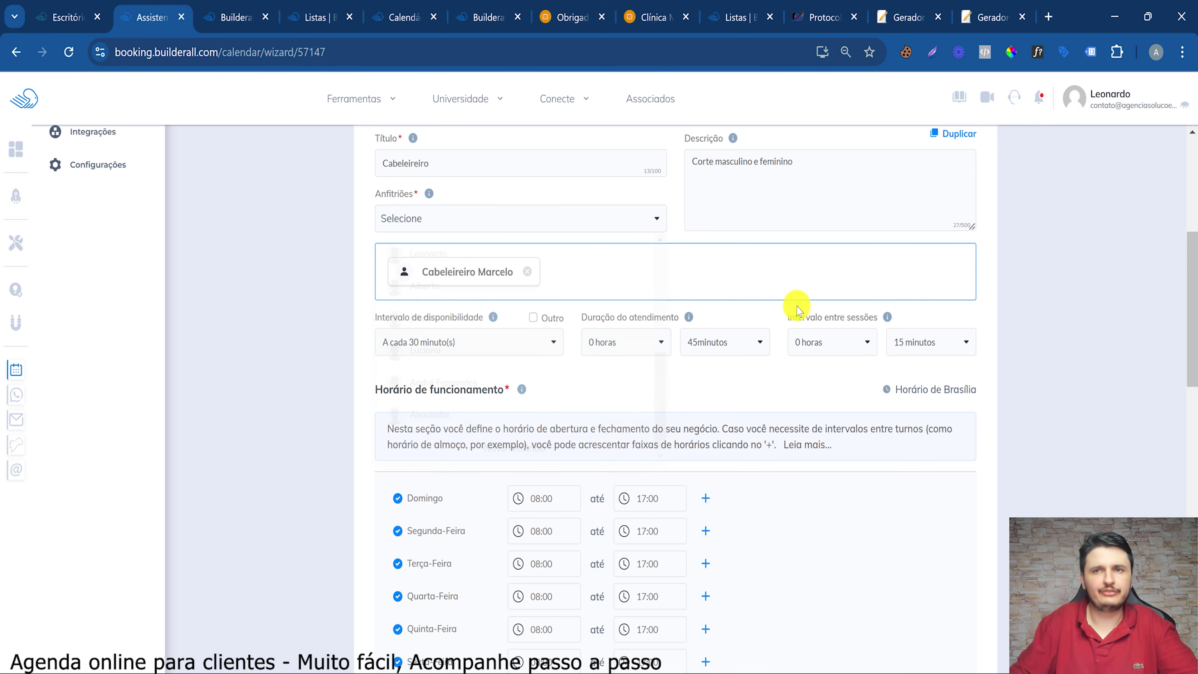
scroll(535, 528, "down", 3)
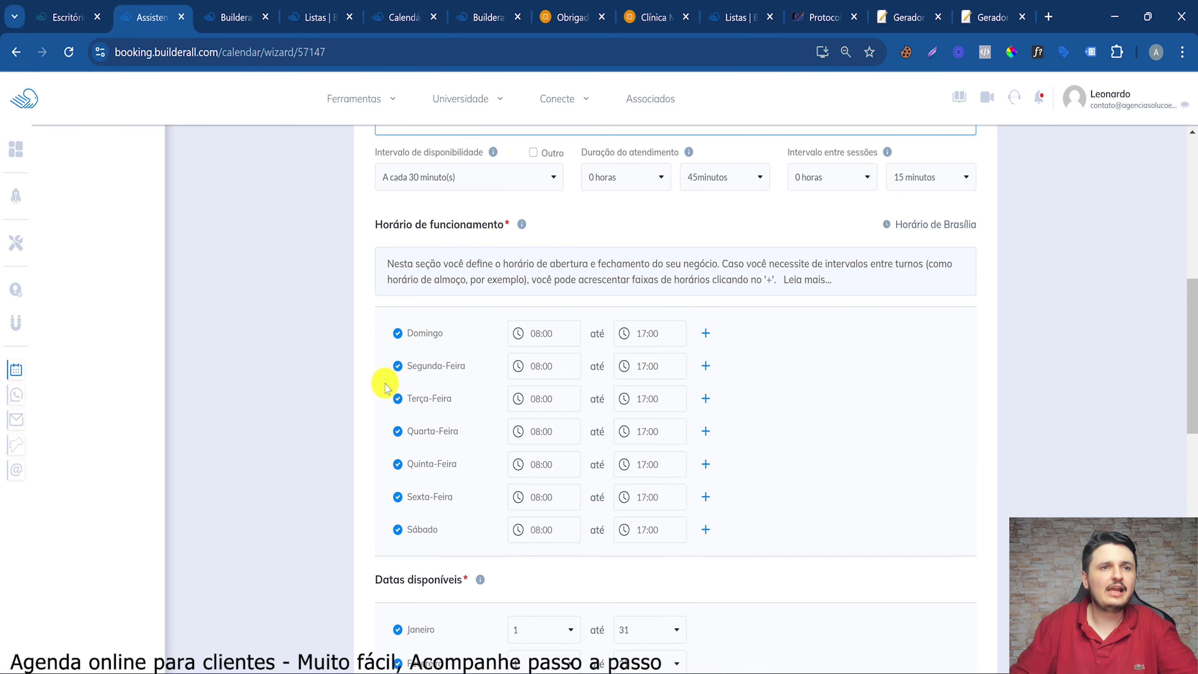
Turn off Segunda-Feira and set Domingo's closing time to 23:00
left_click(399, 333)
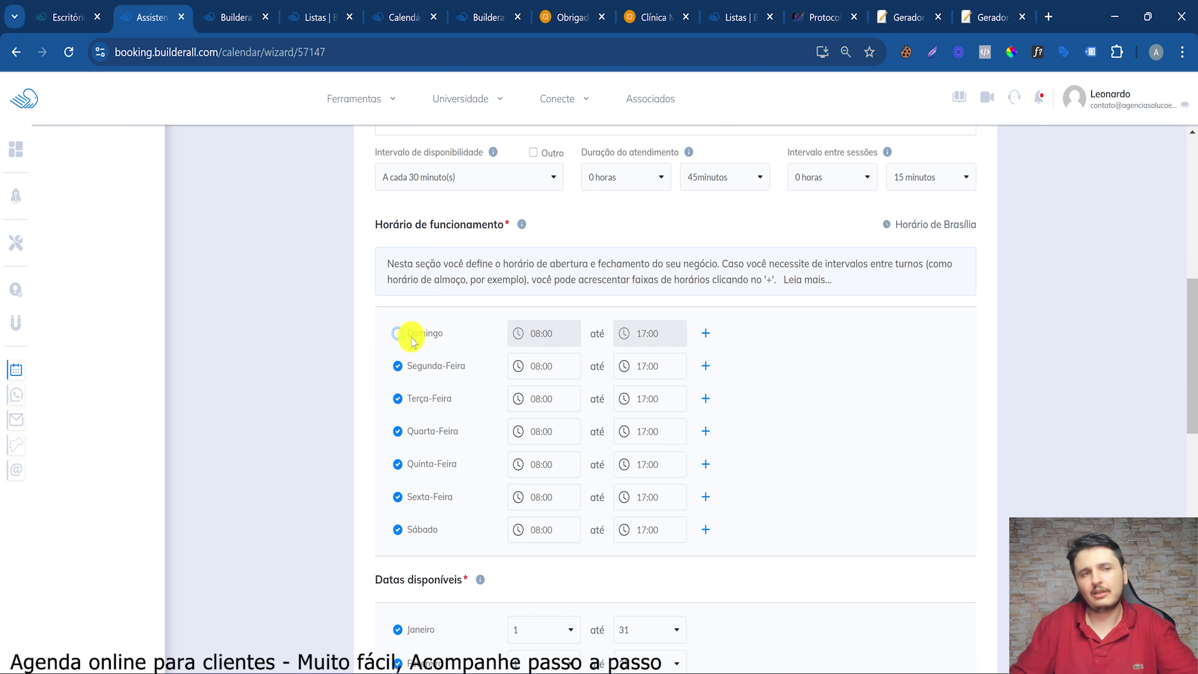
left_click(399, 366)
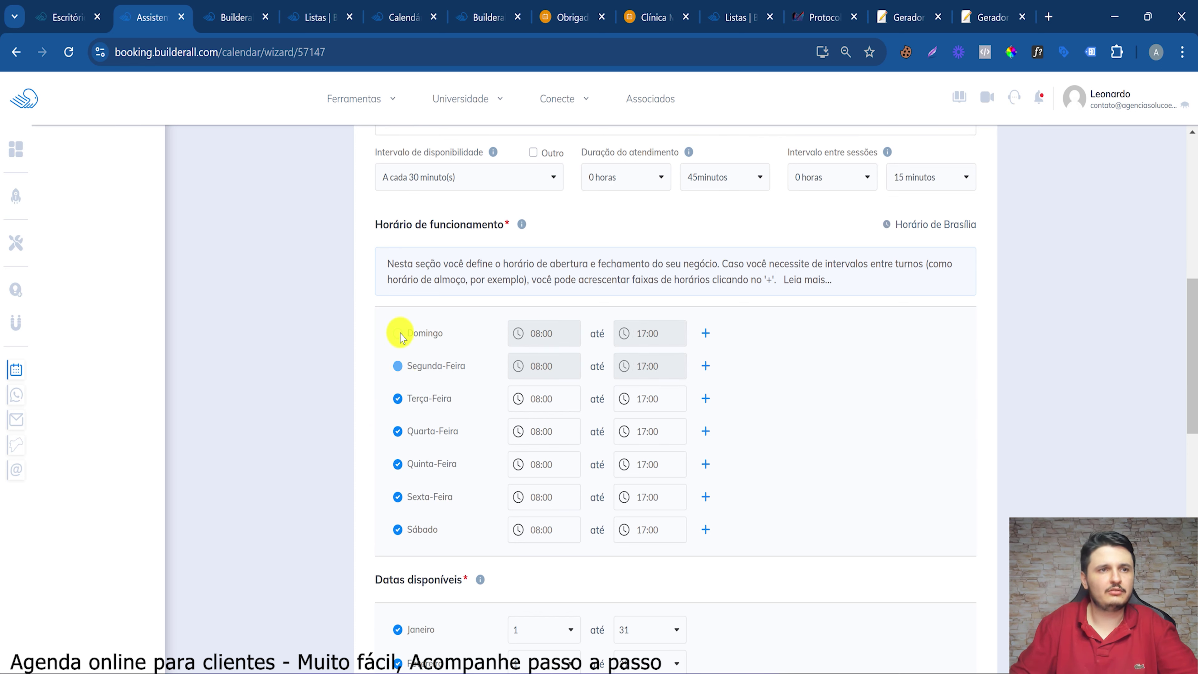
left_click(398, 334)
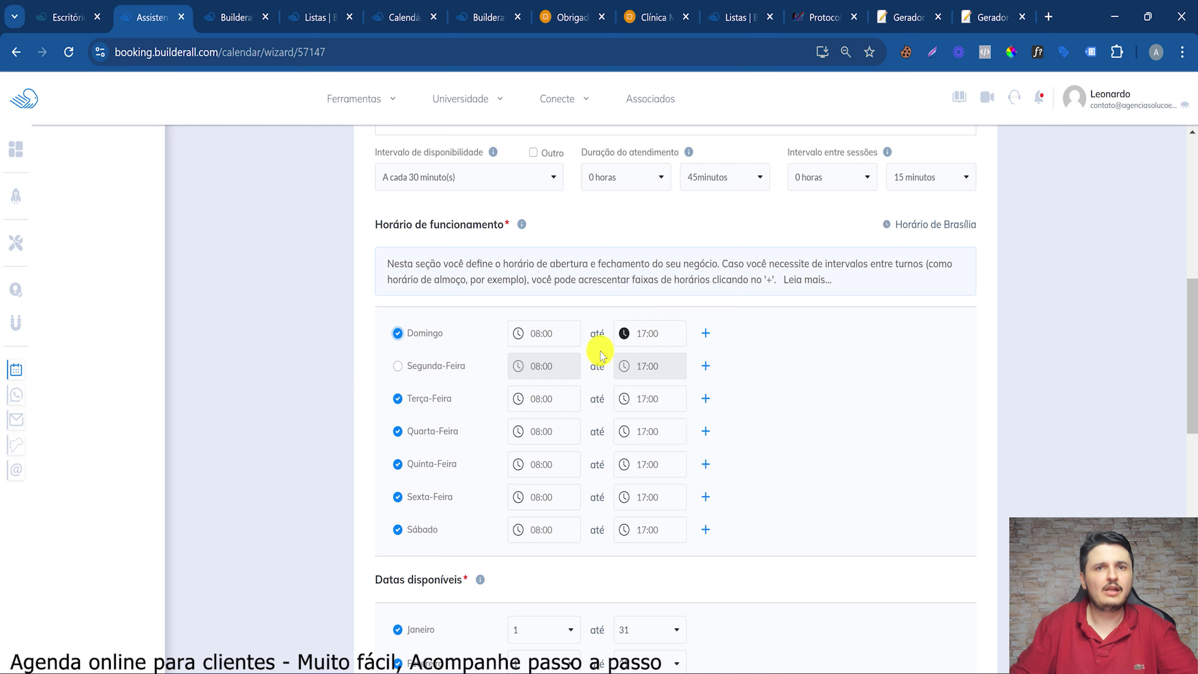
left_click(623, 334)
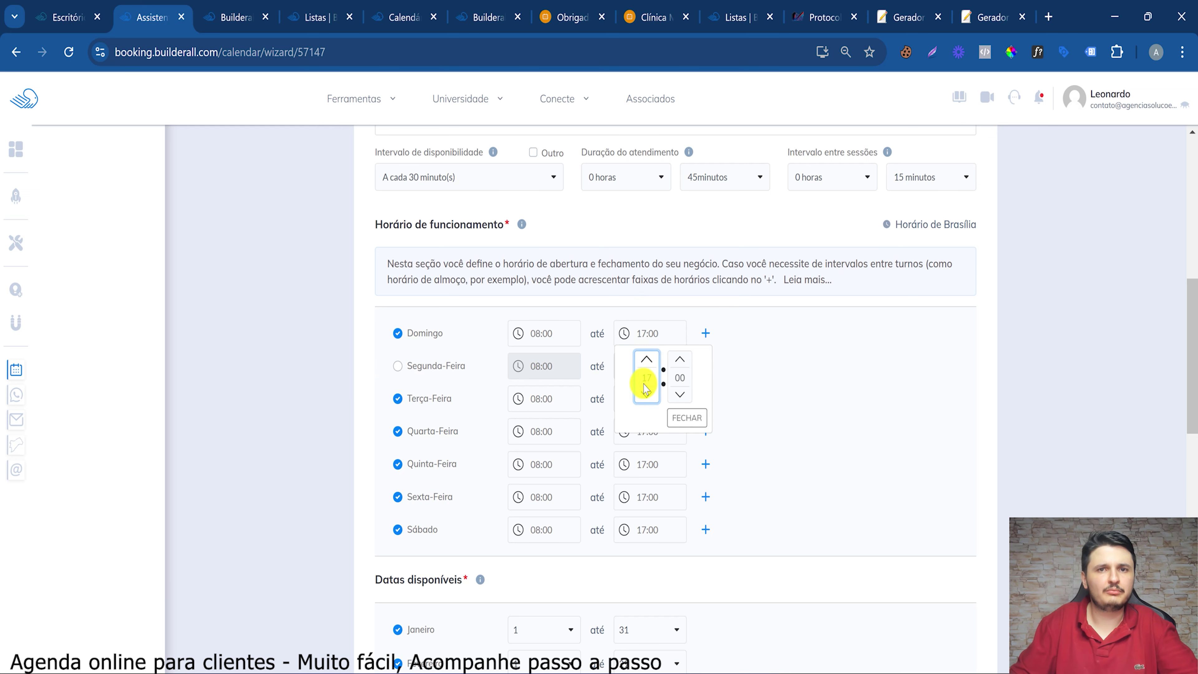
scroll(659, 299, "down", 2)
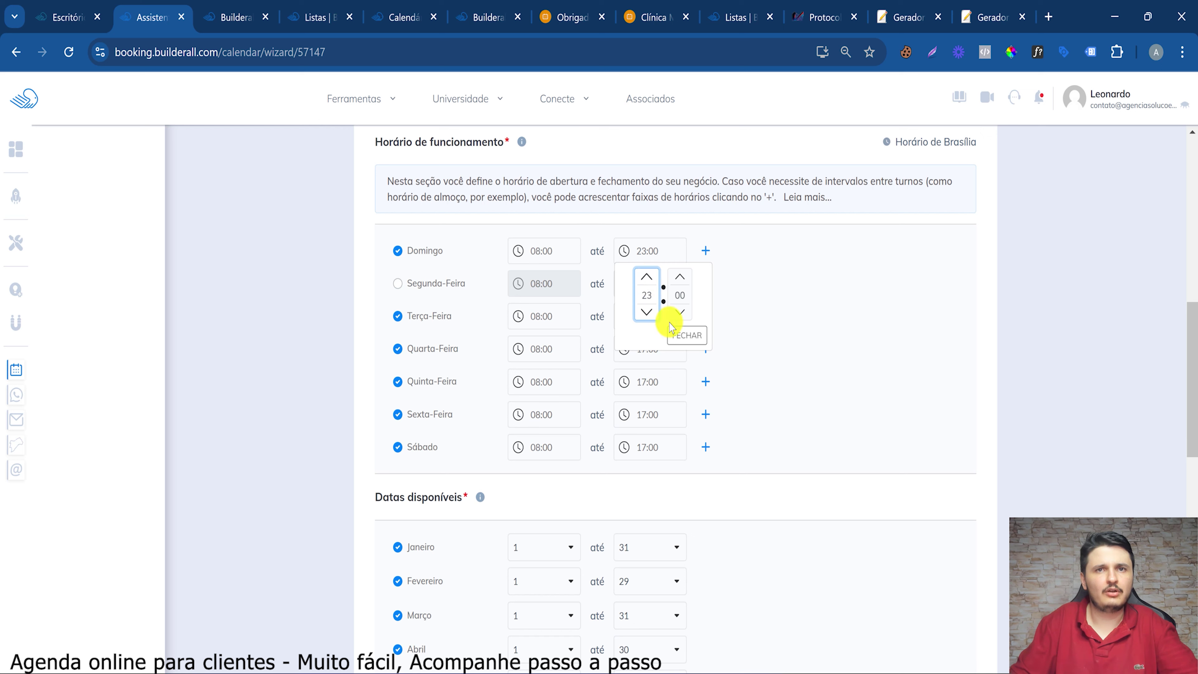
left_click(756, 285)
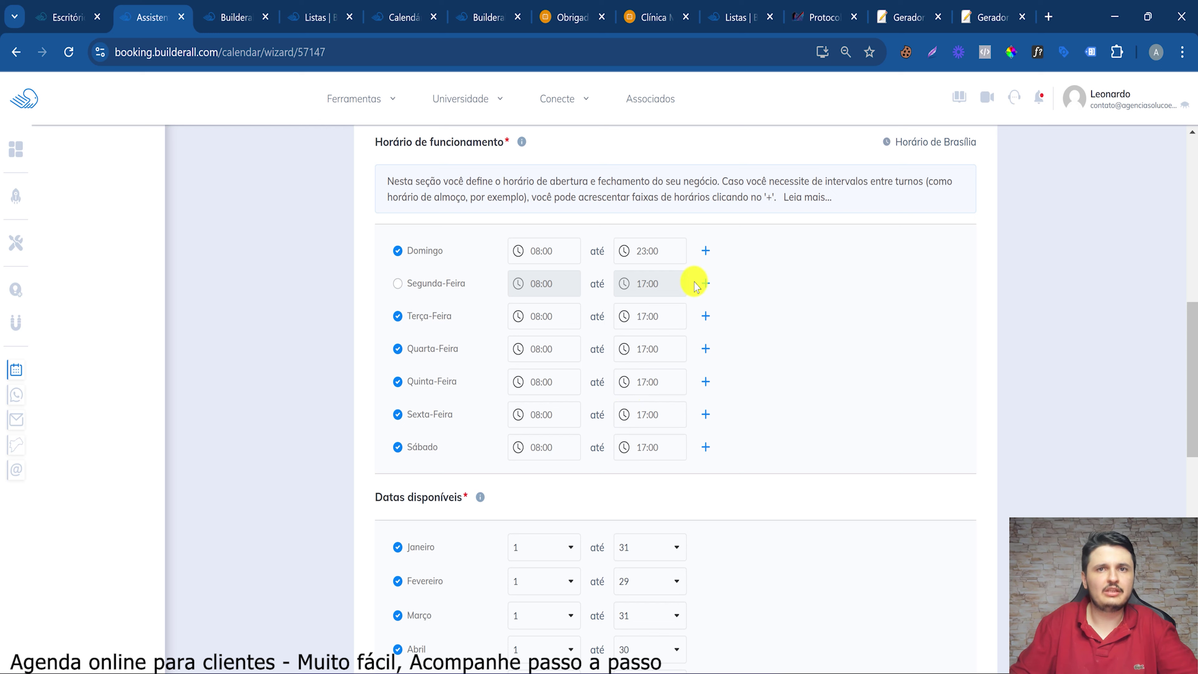
Split Terça-Feira into 08:00–12:00 and 13:00–17:00 shifts
left_click(625, 314)
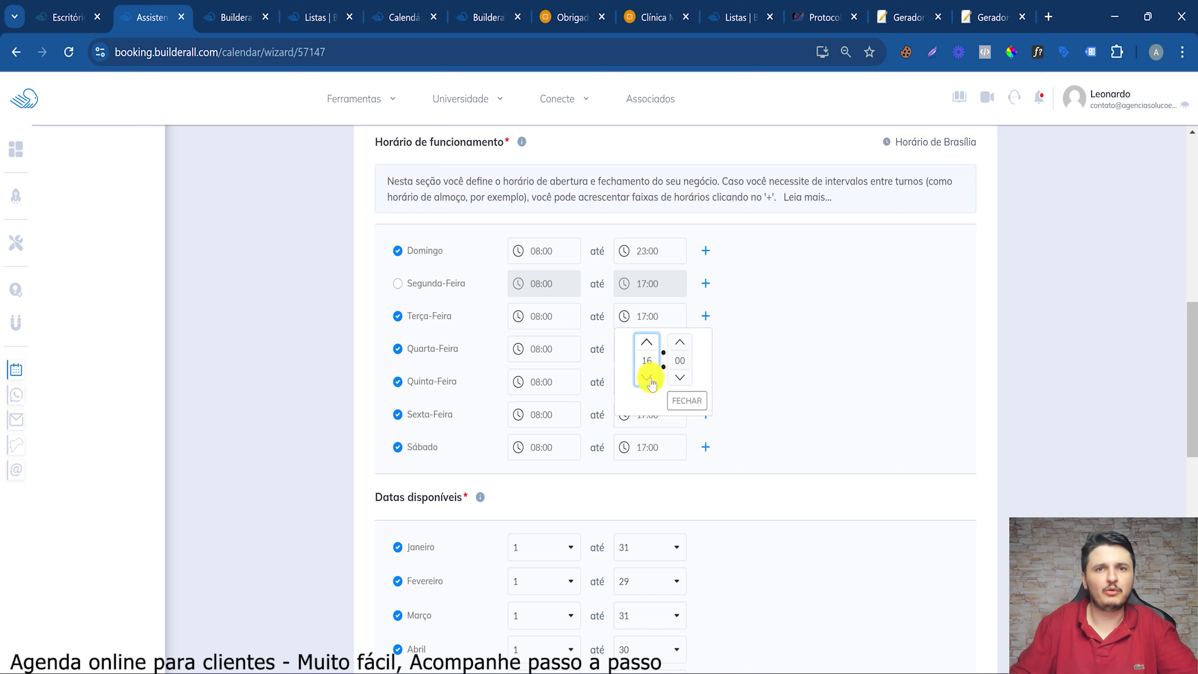
left_click(692, 396)
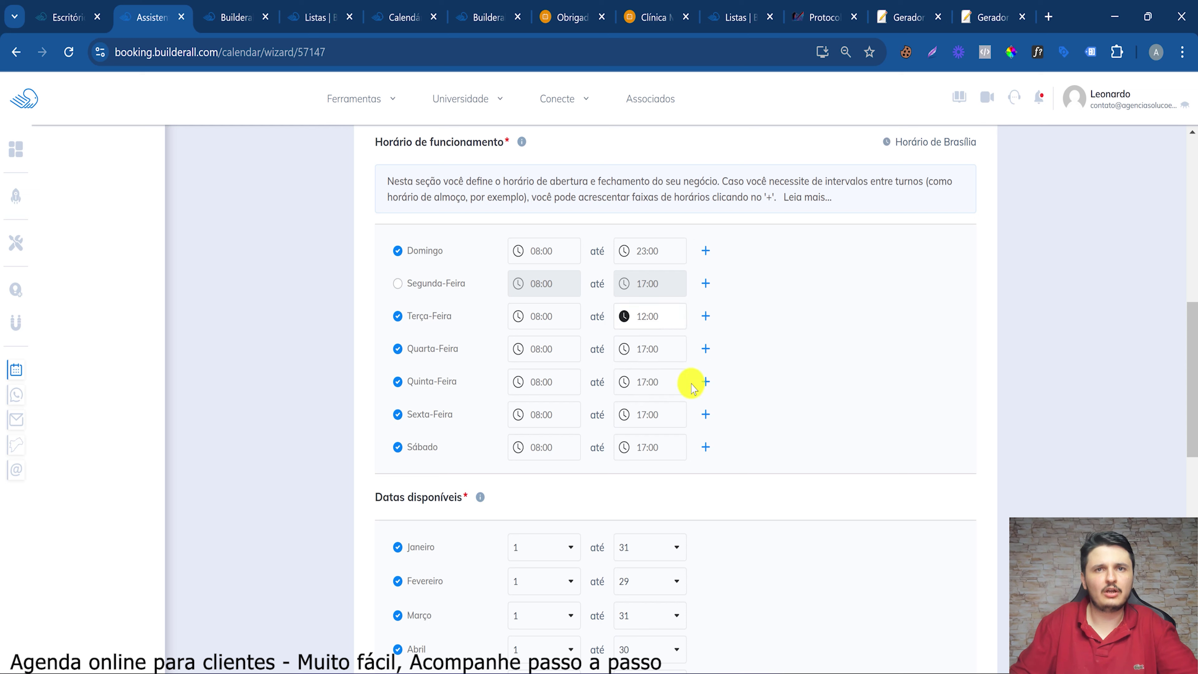
left_click(705, 317)
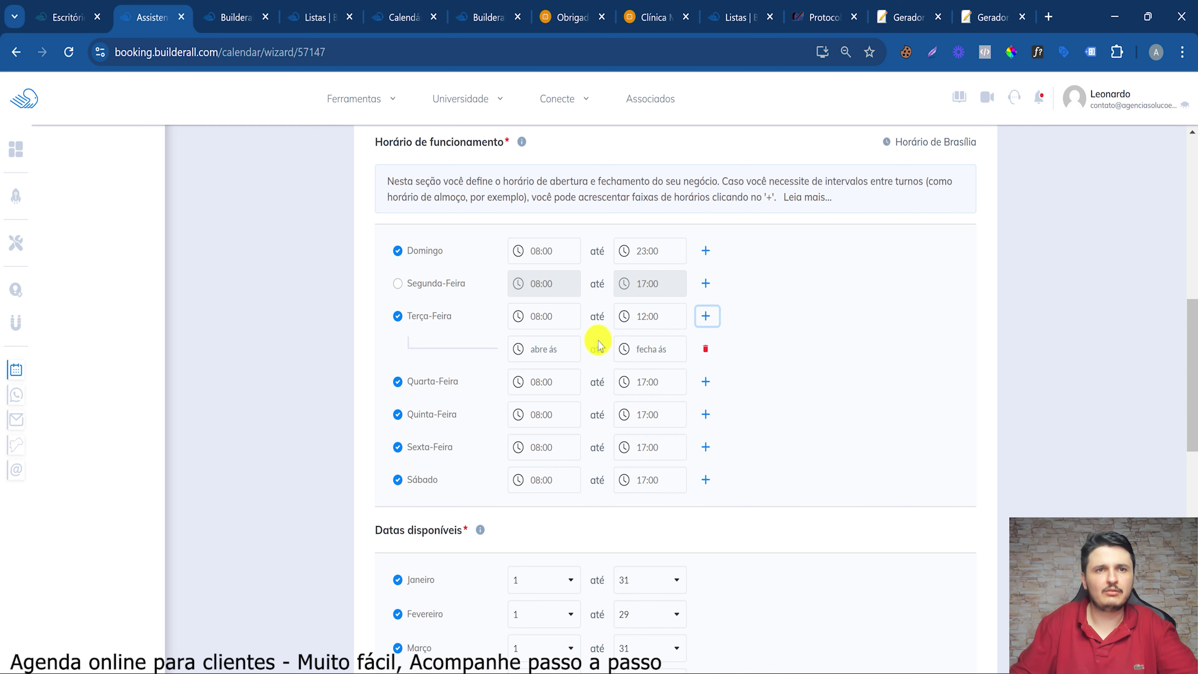
left_click(521, 349)
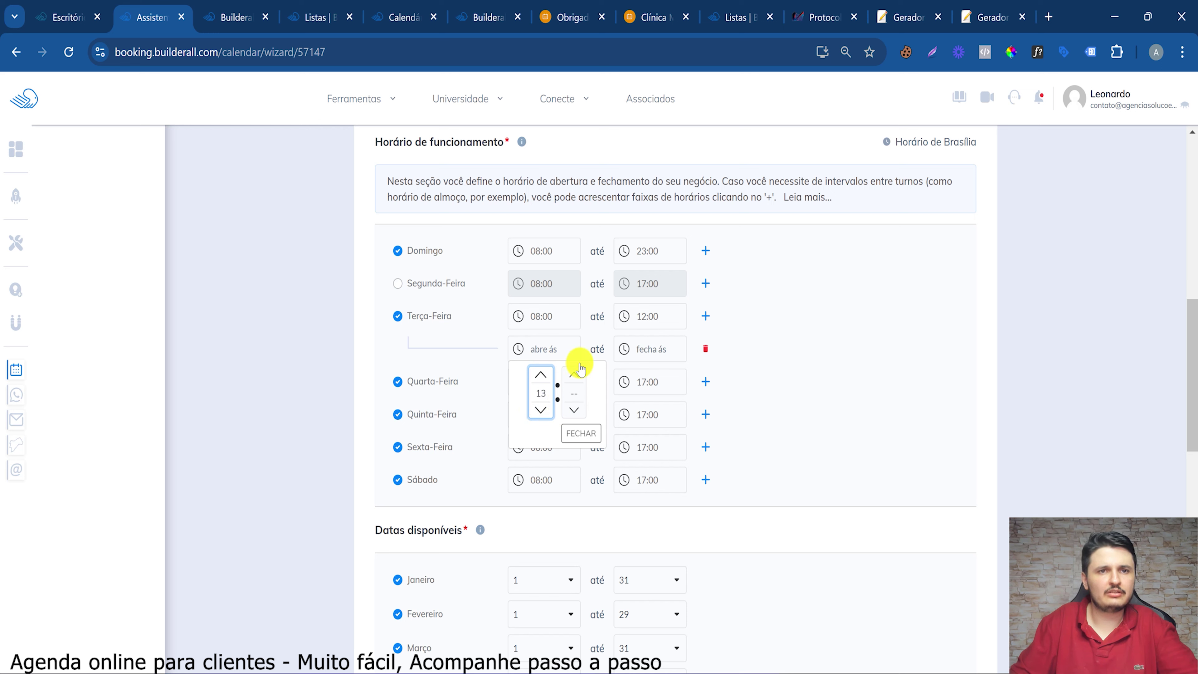
left_click(604, 362)
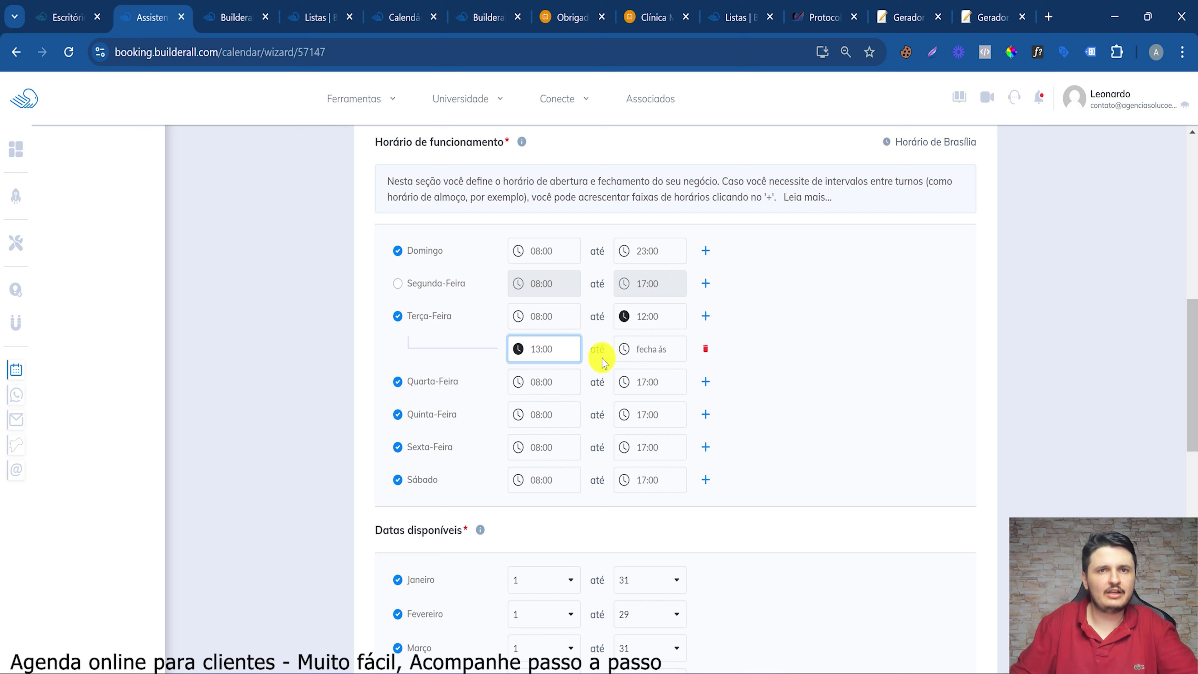
left_click(629, 348)
scroll(696, 313, "down", 3)
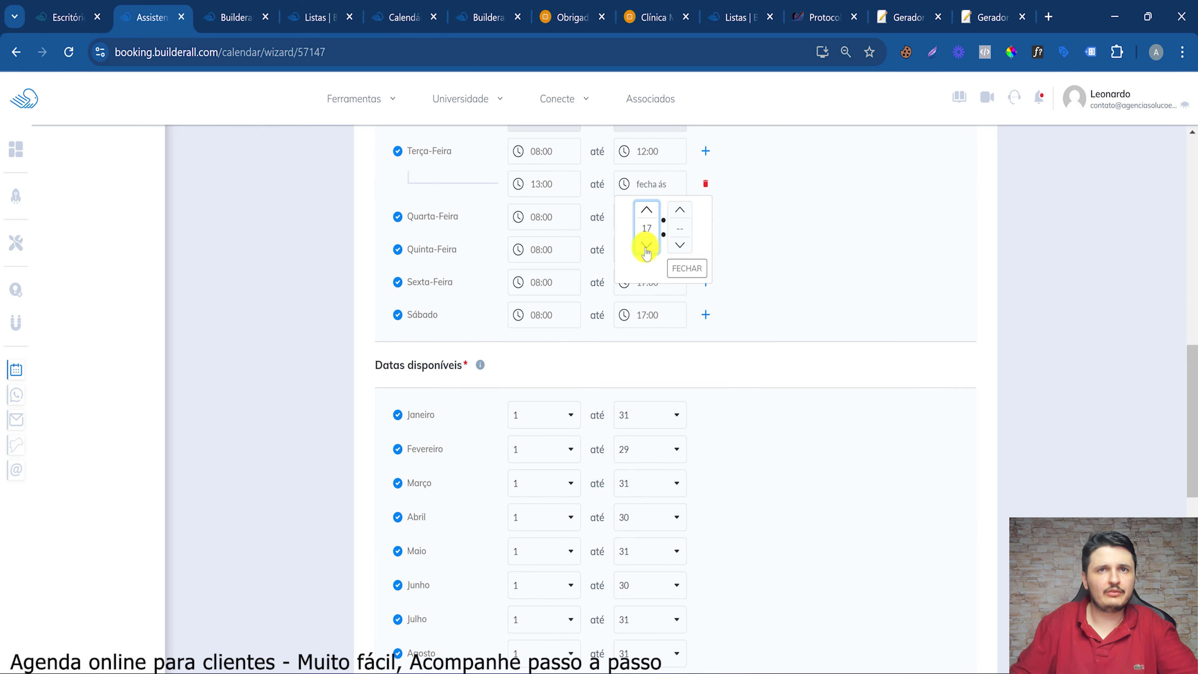
left_click(649, 209)
left_click(680, 238)
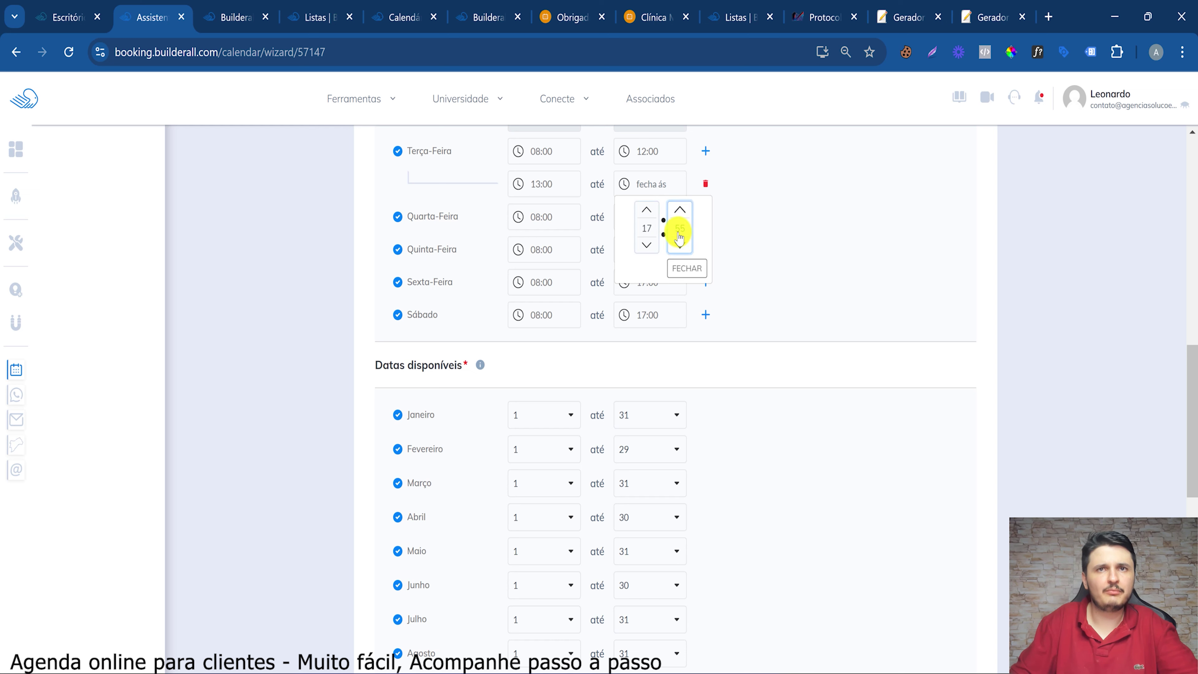
left_click(677, 217)
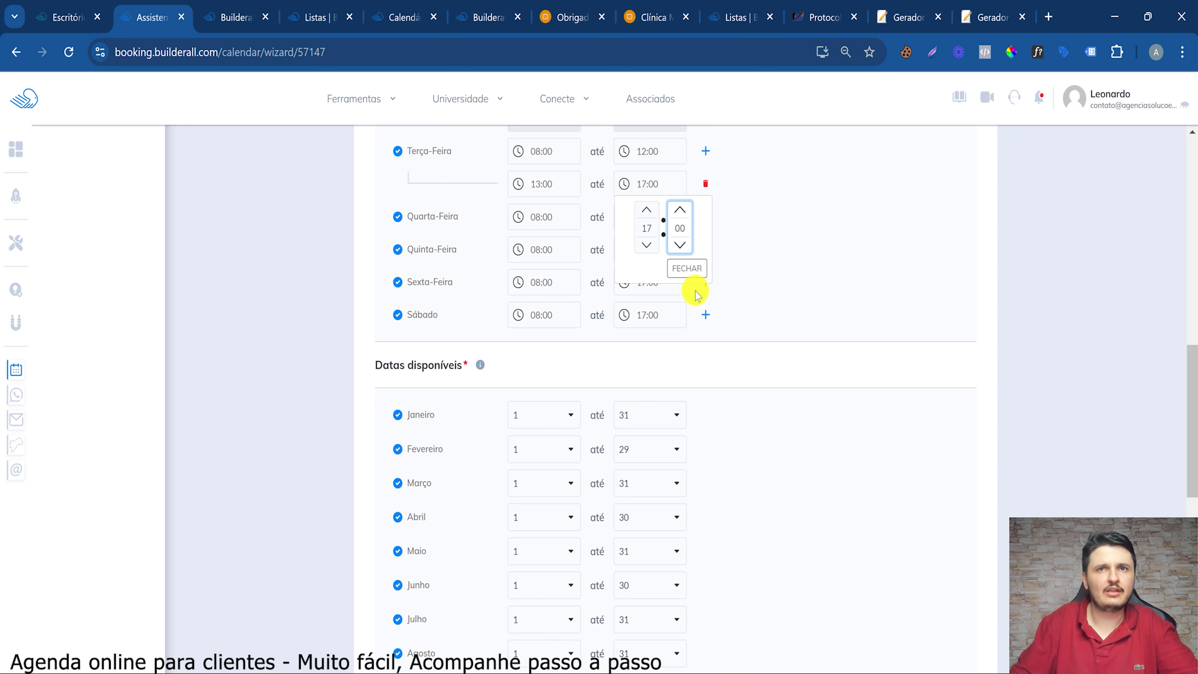
left_click(689, 270)
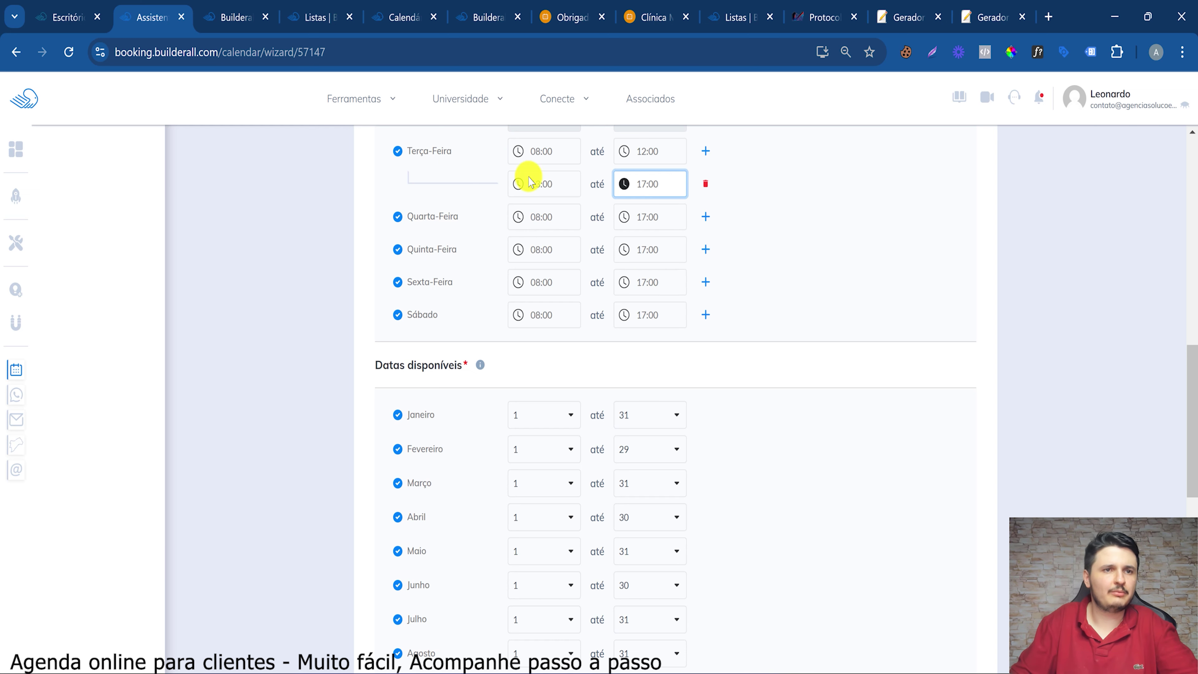
Start January's available dates on day 15, leaving February ending on 29
scroll(548, 420, "down", 3)
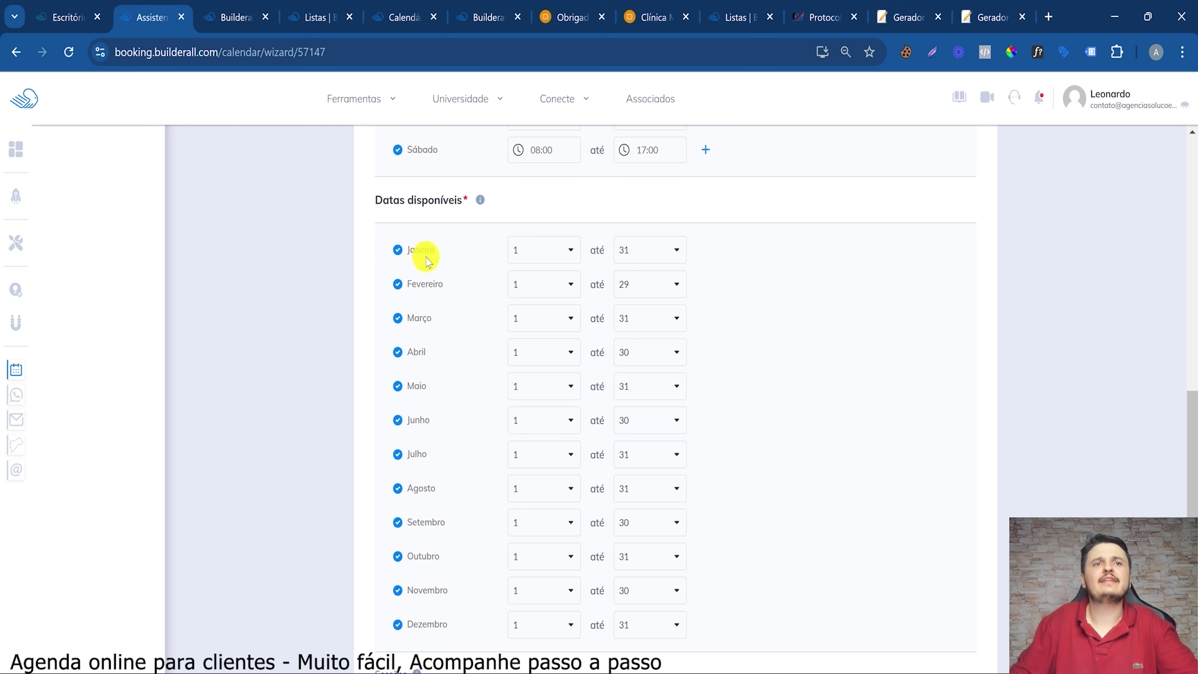
left_click(547, 249)
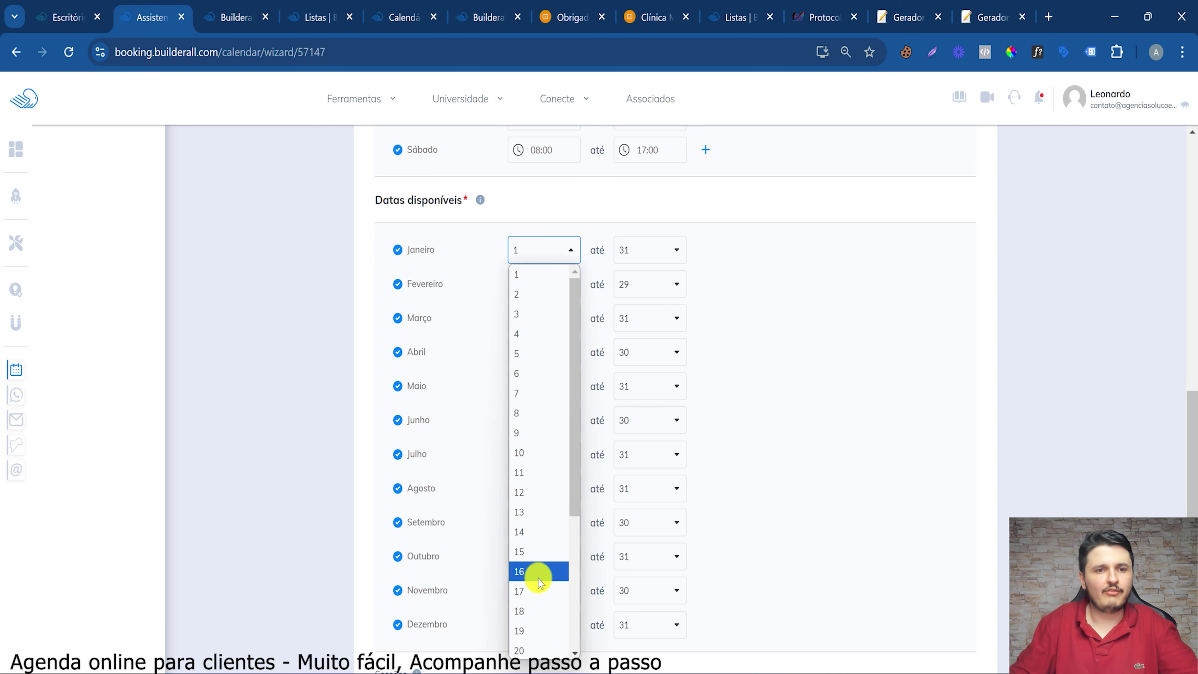
left_click(530, 555)
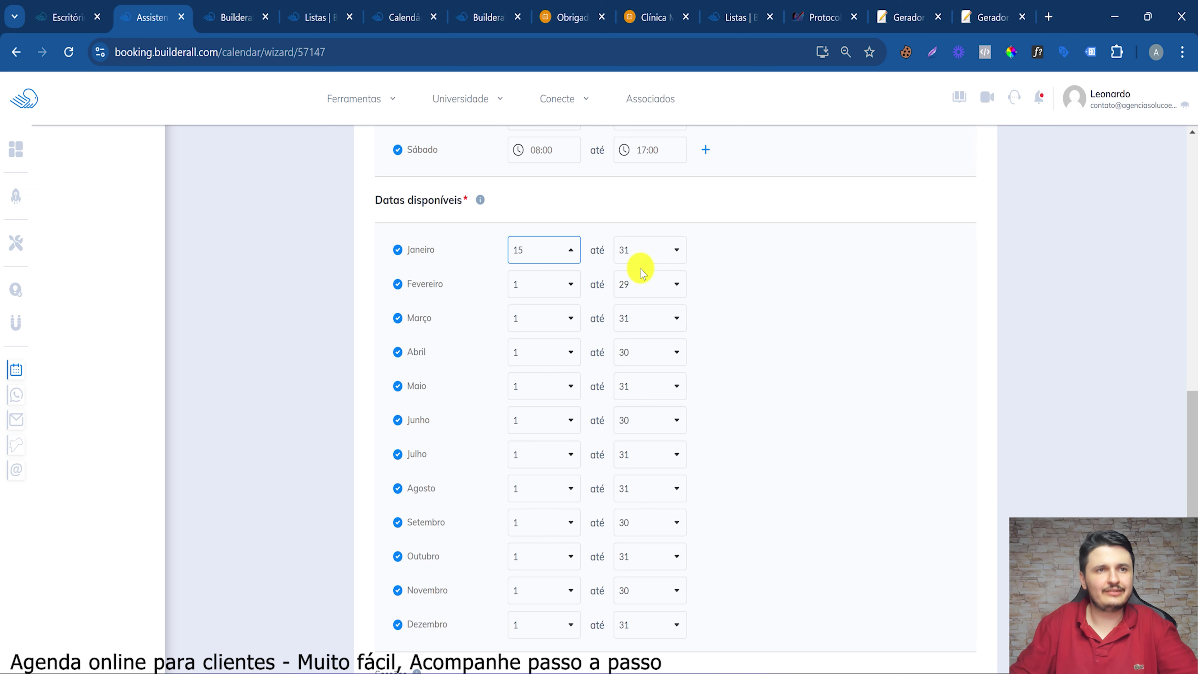
left_click(627, 284)
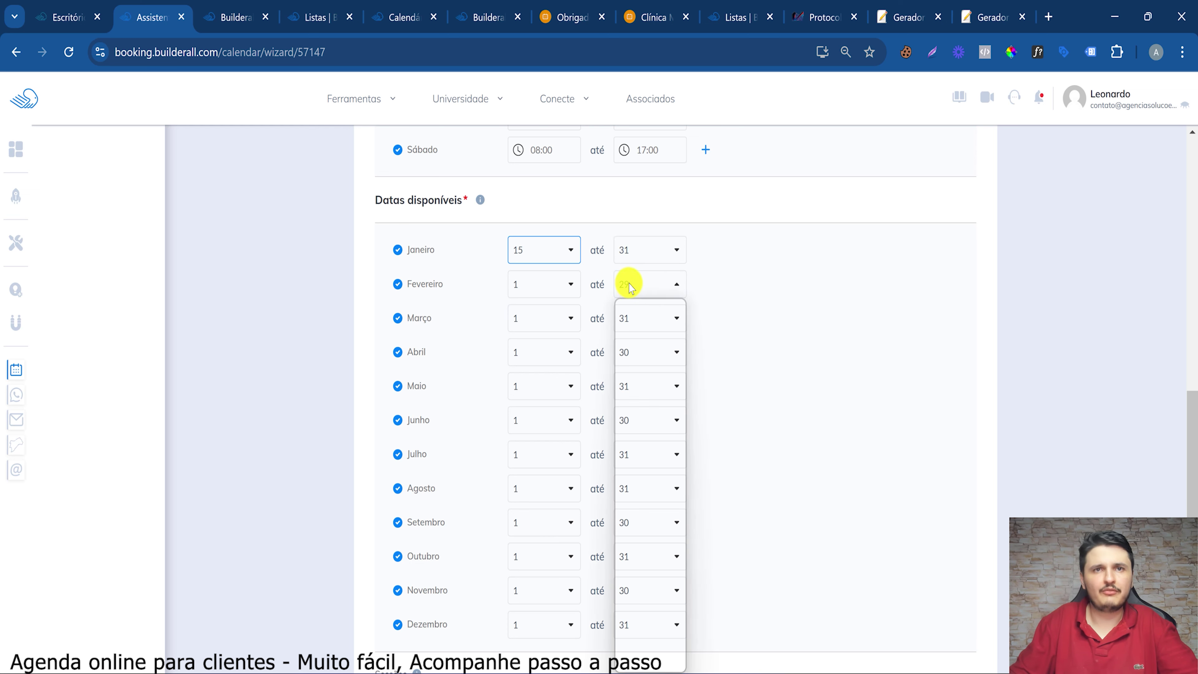
left_click(849, 334)
End December's available dates on day 20
scroll(538, 340, "down", 5)
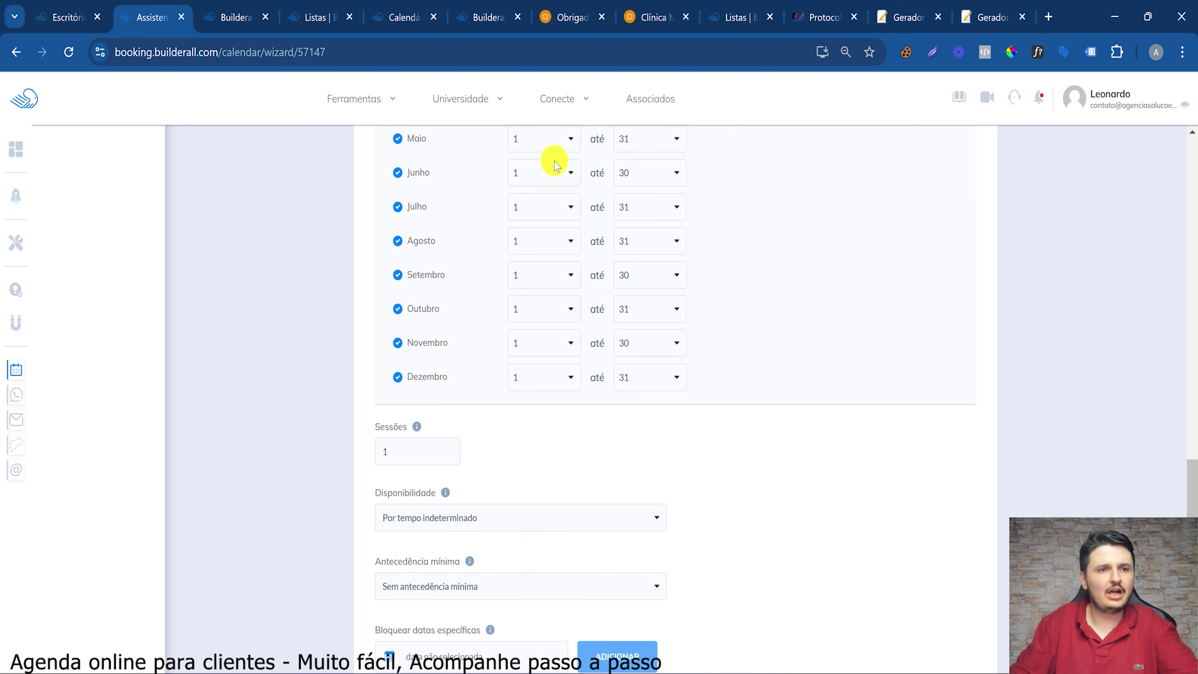
left_click(636, 377)
scroll(646, 118, "up", 3)
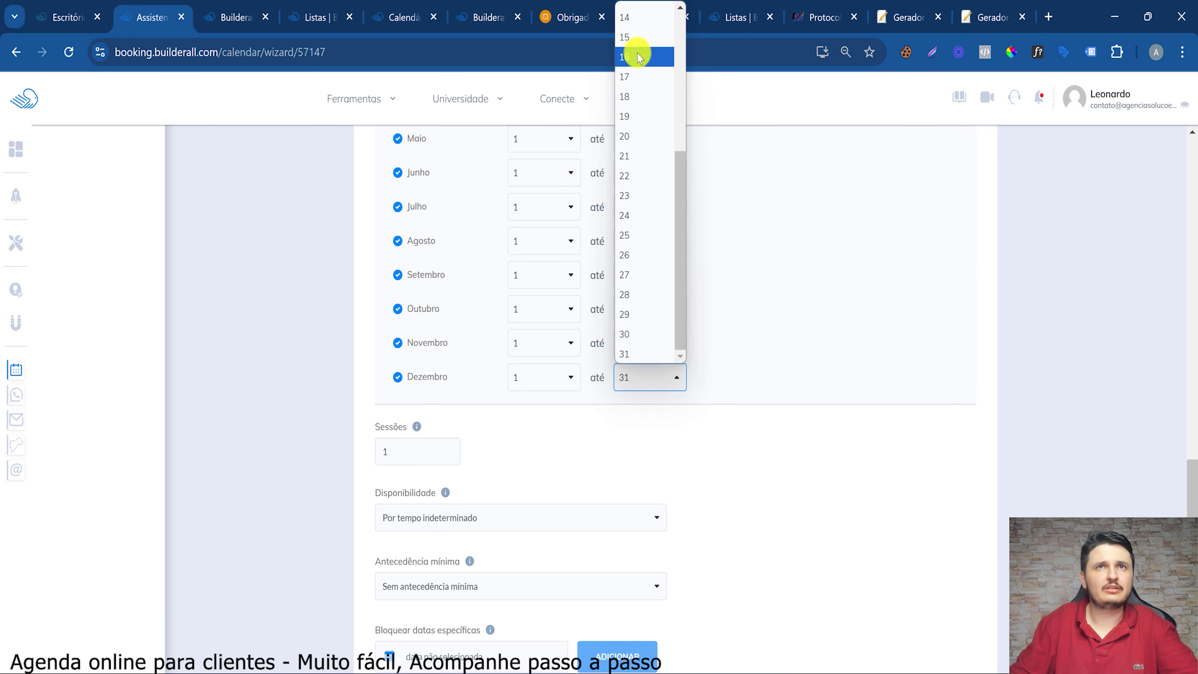
scroll(632, 311, "down", 3)
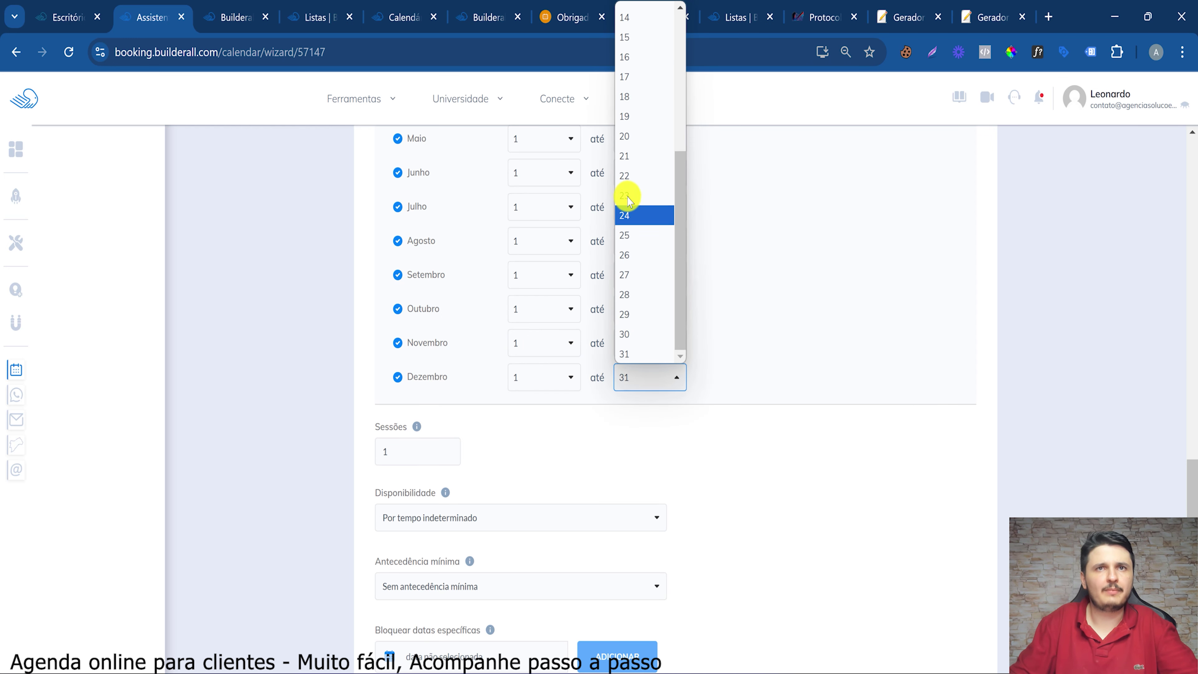
left_click(634, 135)
scroll(516, 469, "down", 3)
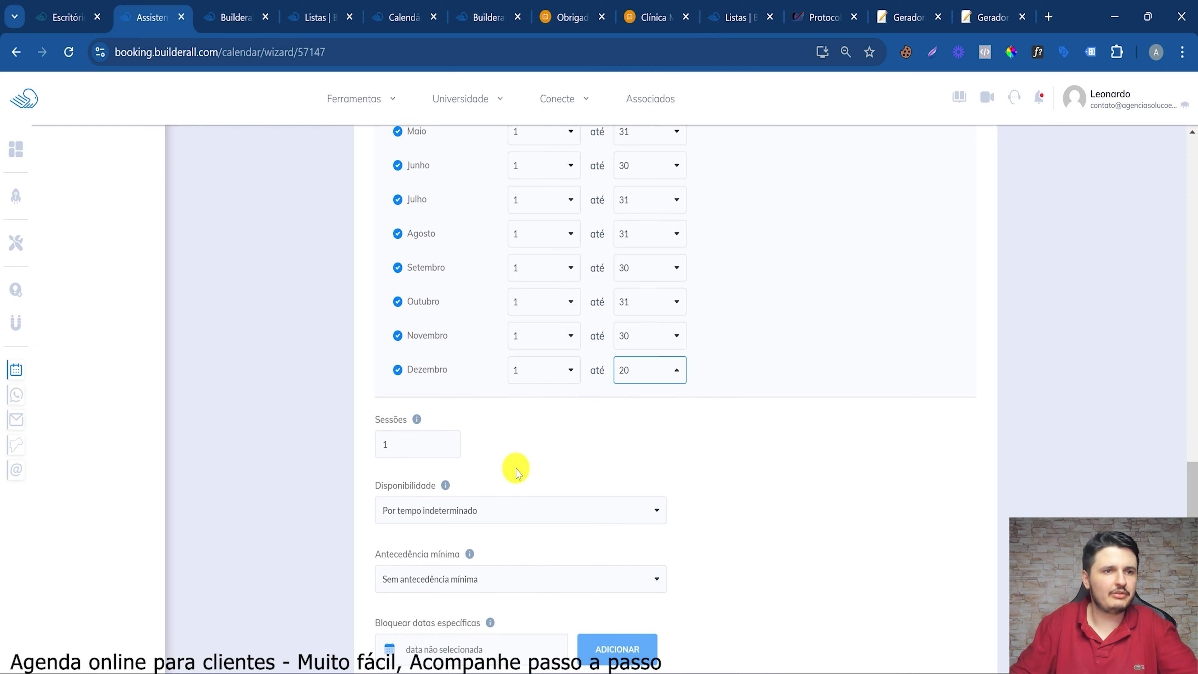
left_click(417, 262)
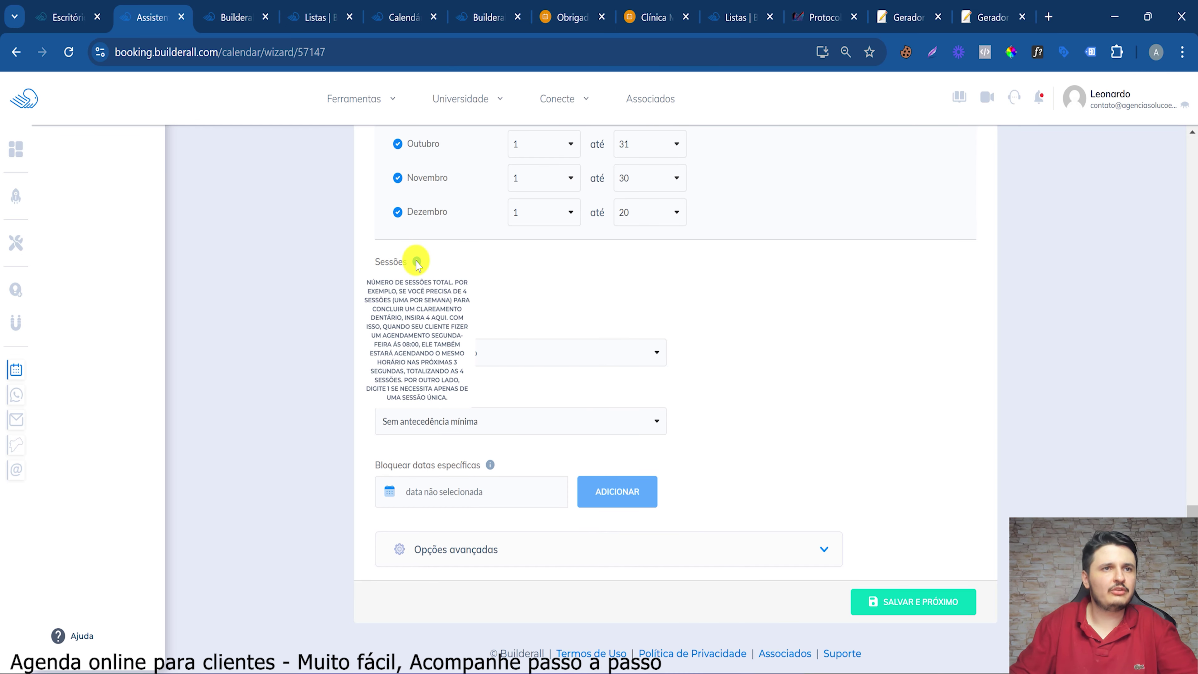
Read through the help text for the sessions setting
left_click_drag(400, 304, 457, 294)
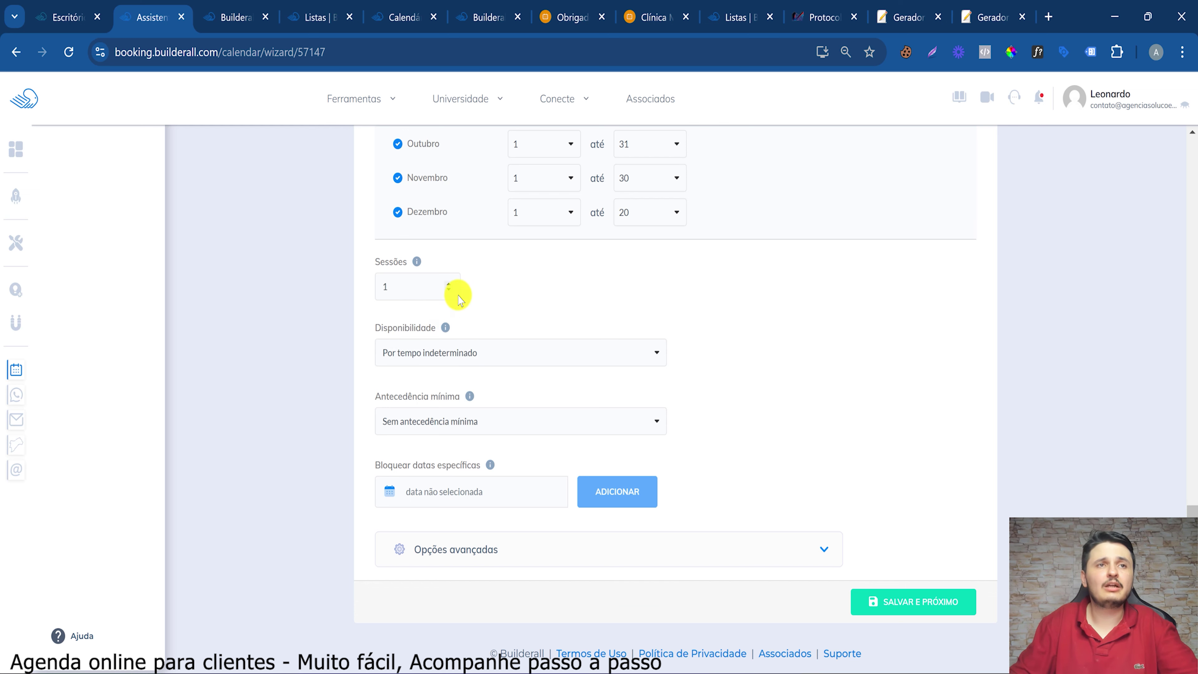
scroll(458, 294, "up", 10)
scroll(457, 286, "down", 10)
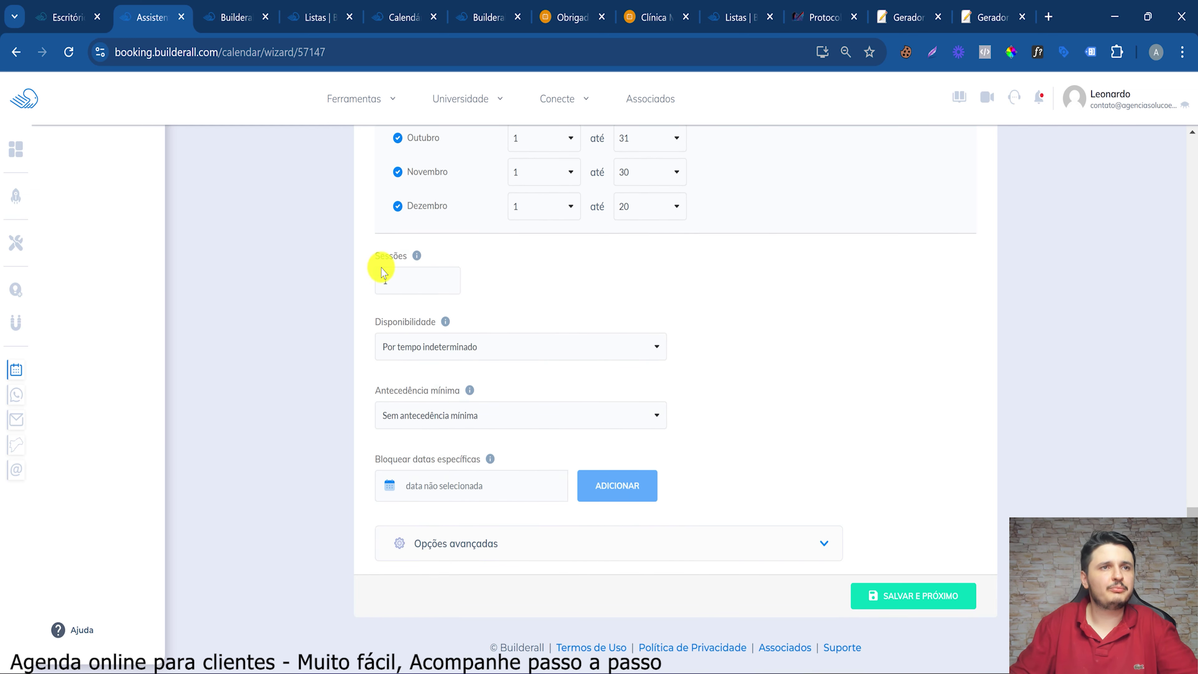
left_click_drag(396, 259, 535, 257)
left_click(415, 270)
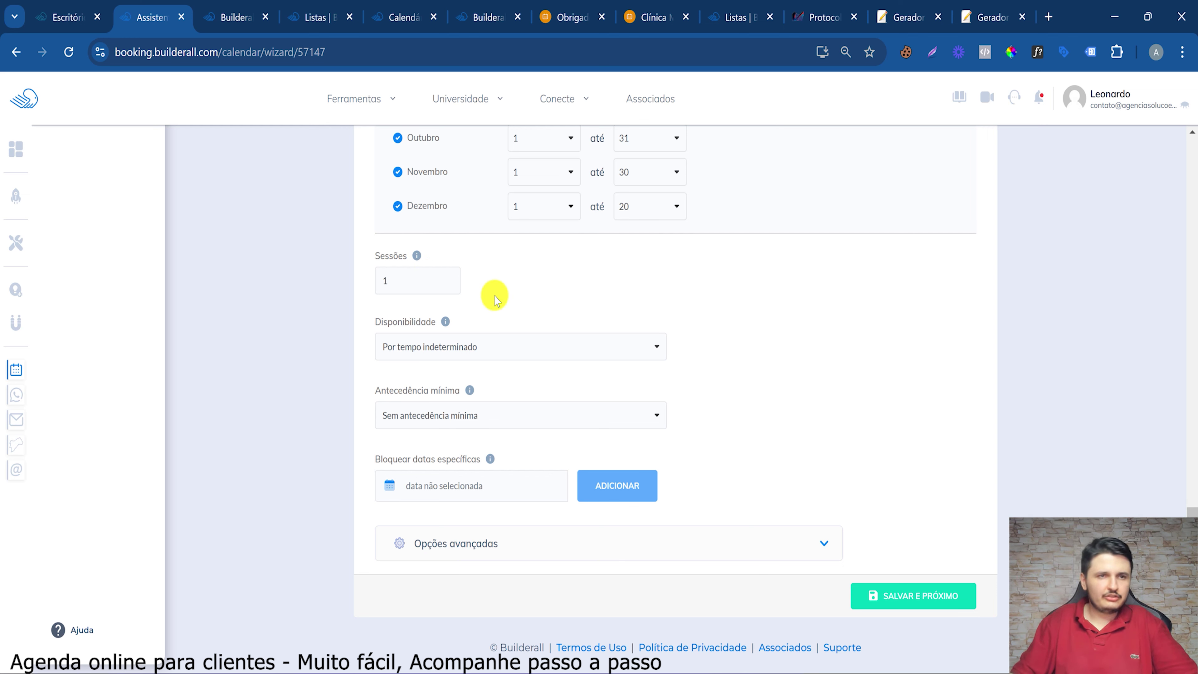
Set Disponibilidade to 'Até determinado dia...' with the end date 20/12/2024
left_click(437, 362)
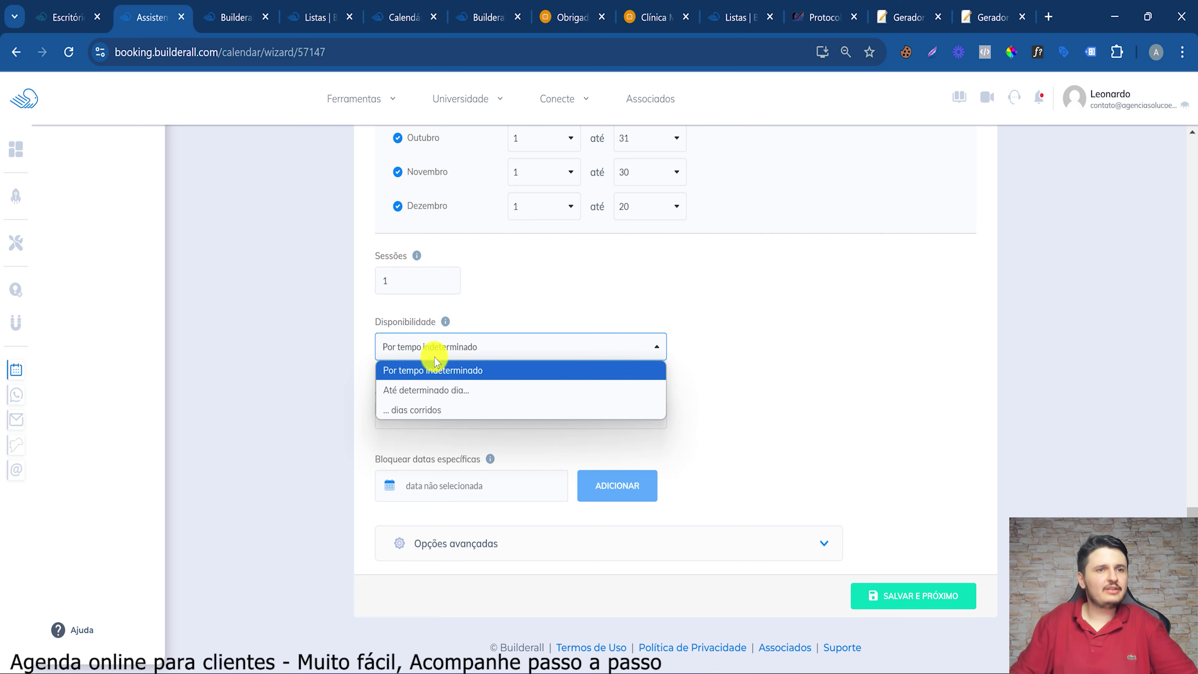
left_click(452, 390)
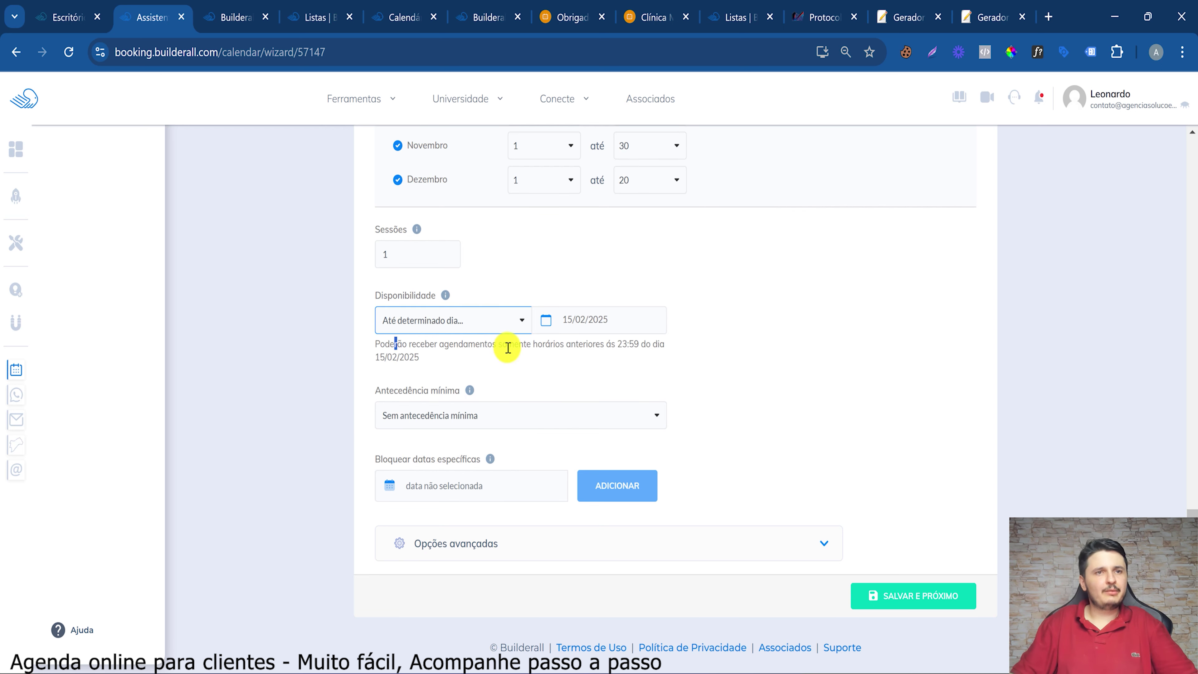
left_click_drag(508, 348, 533, 339)
left_click(577, 328)
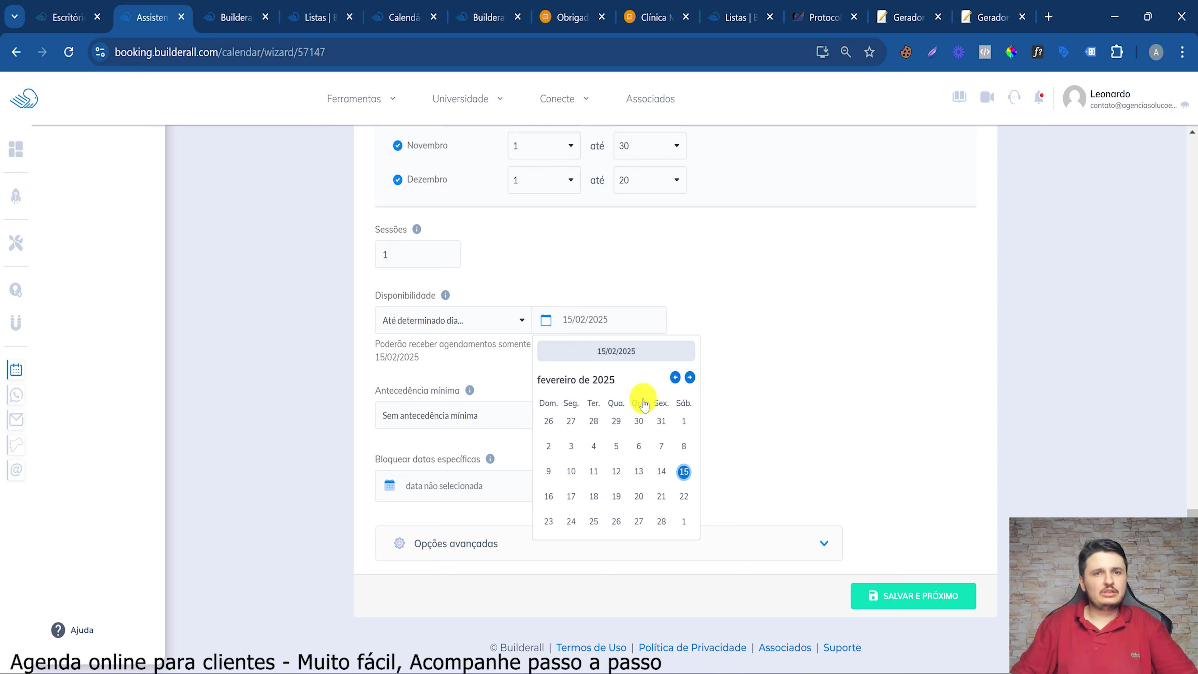
double_click(675, 377)
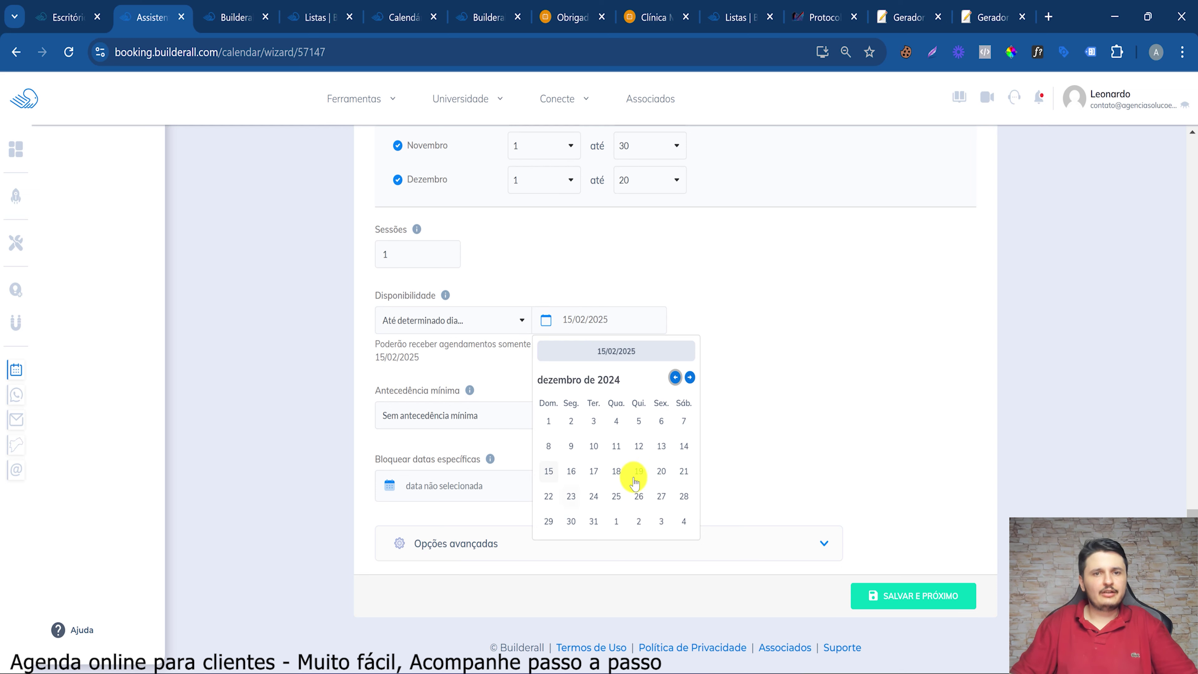
left_click(663, 472)
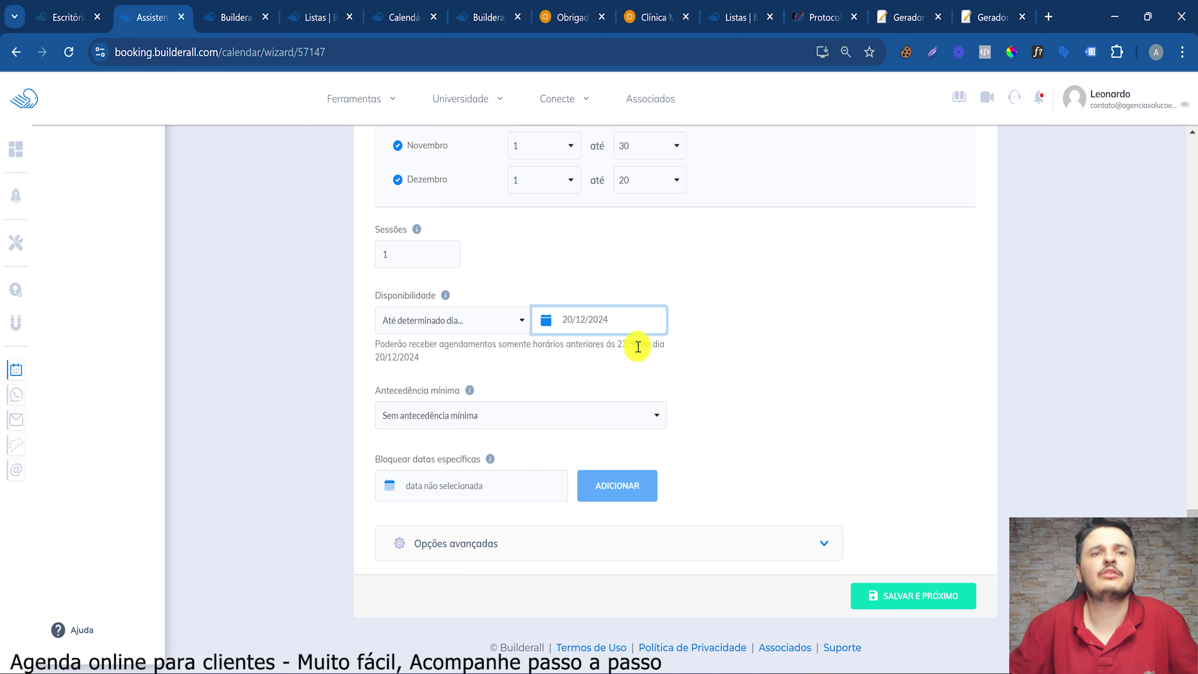
left_click(486, 321)
left_click(738, 344)
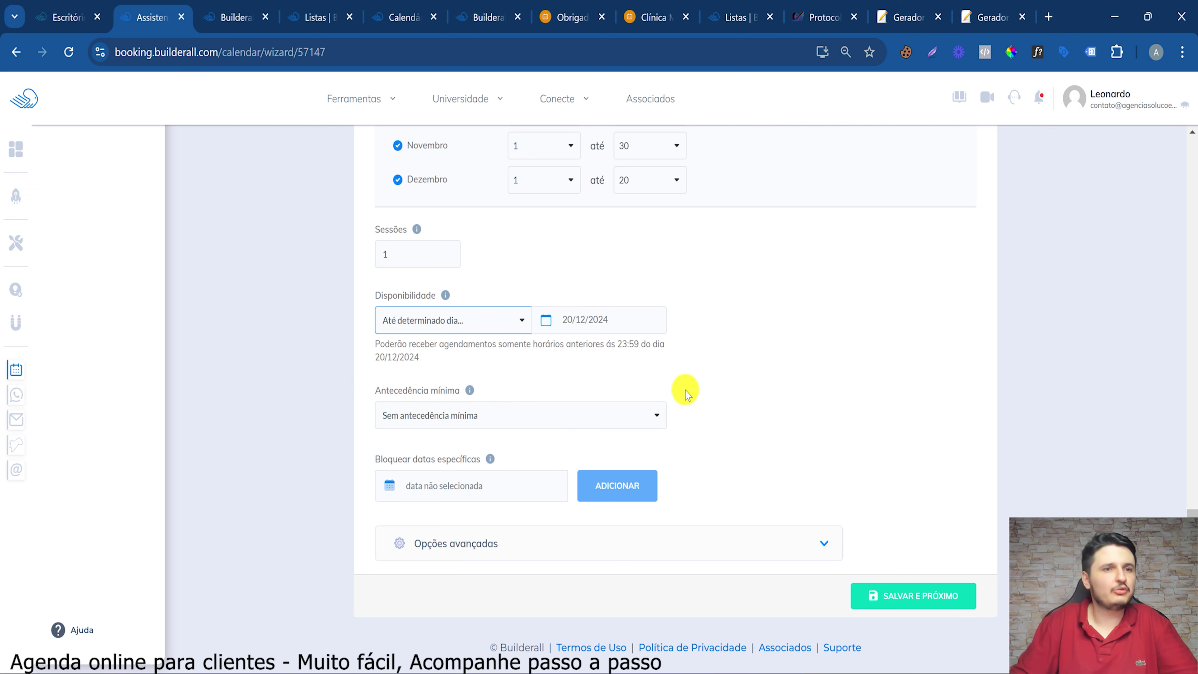
left_click(488, 419)
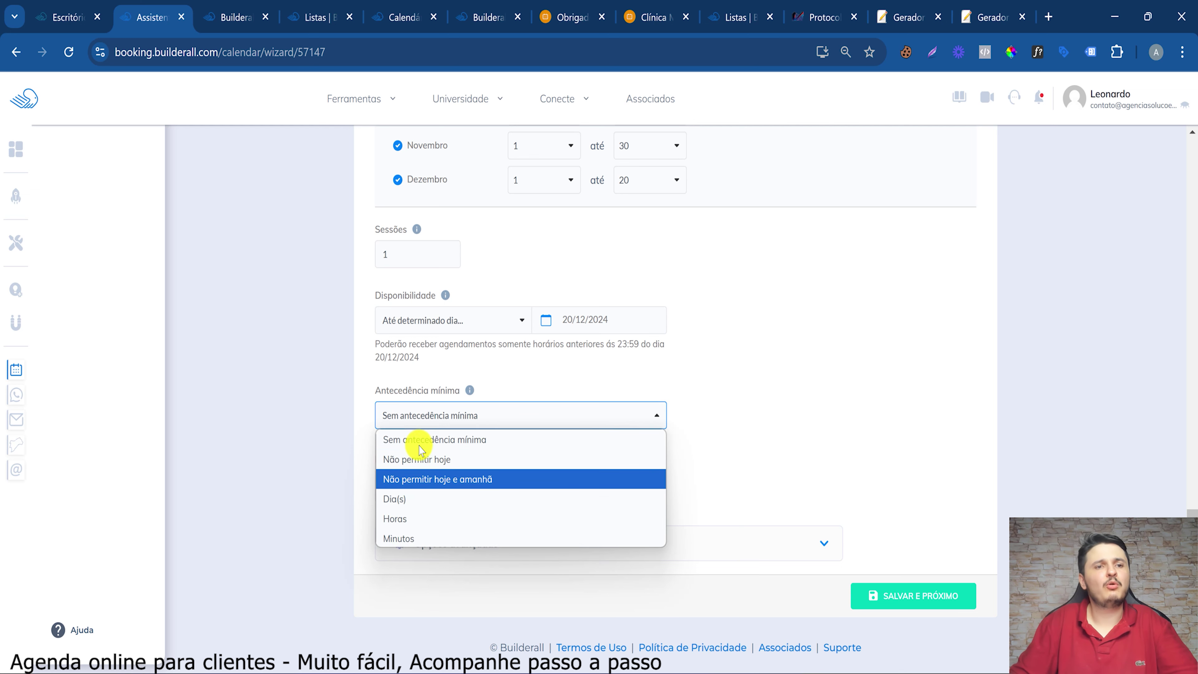
Set minimum advance to 'Não permitir hoje' and block 20/11/2024
left_click(436, 461)
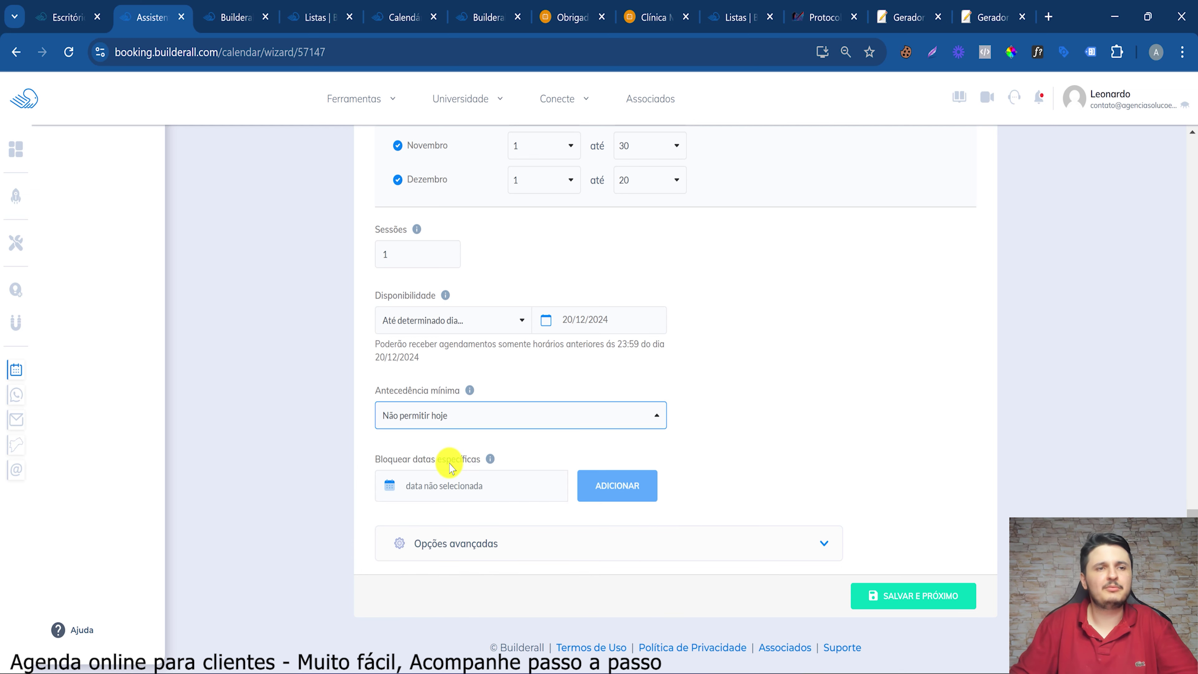
left_click_drag(490, 439, 536, 456)
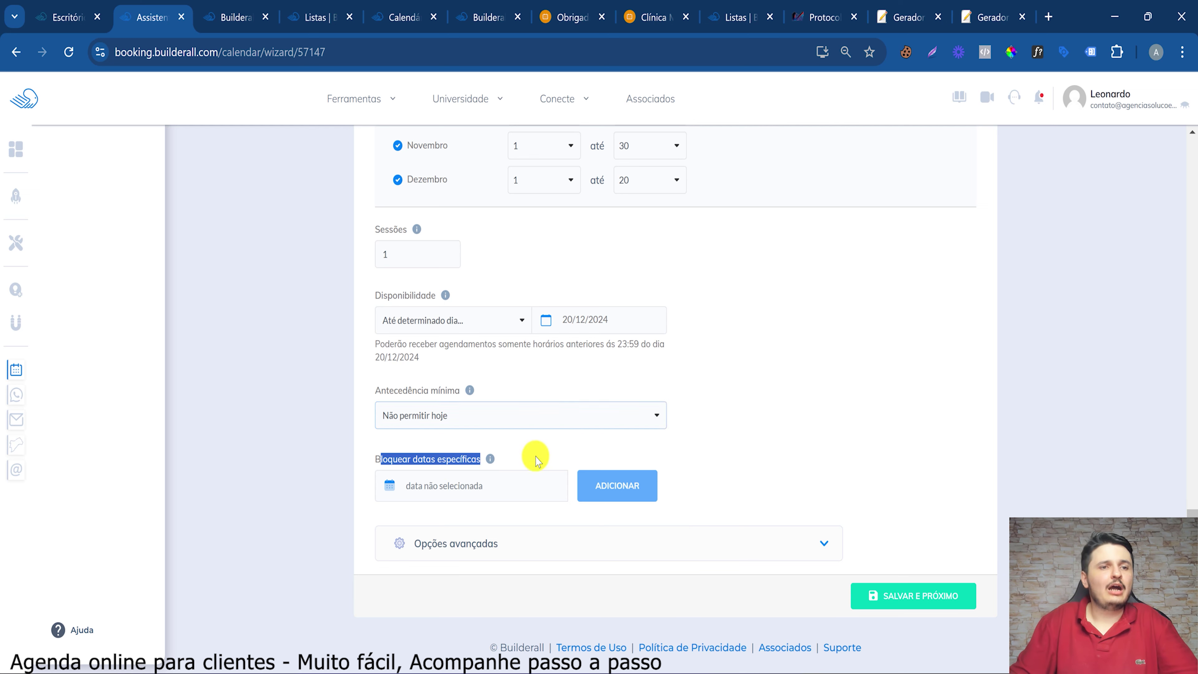
left_click(396, 488)
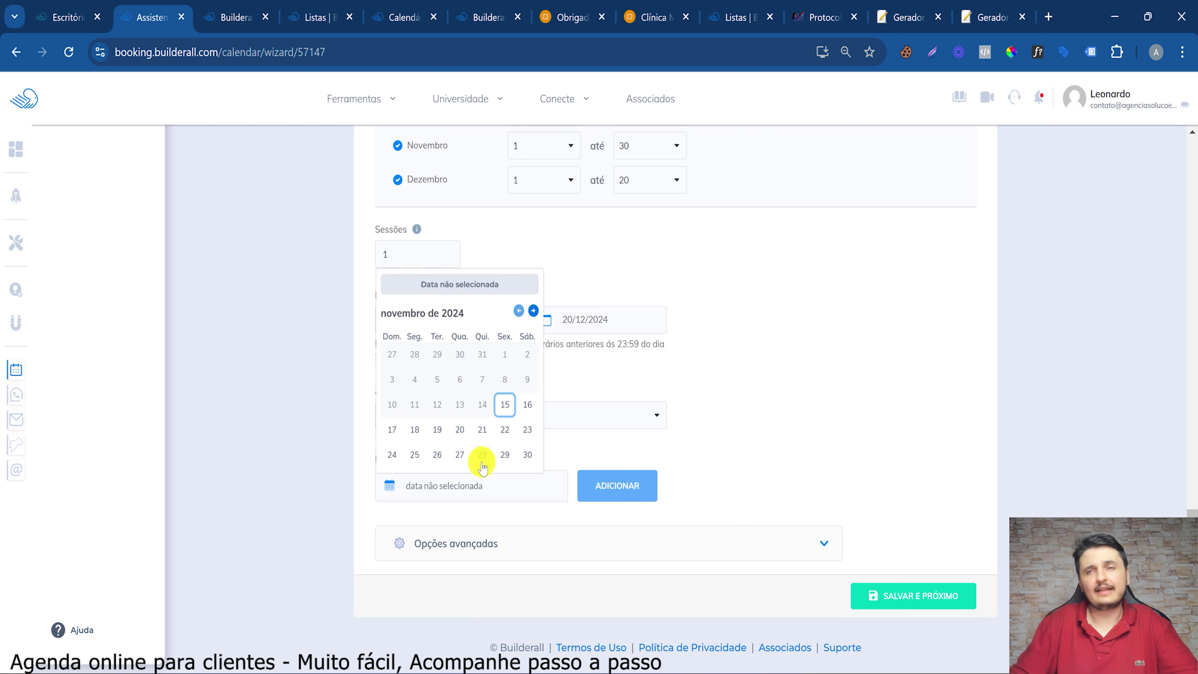
left_click(459, 427)
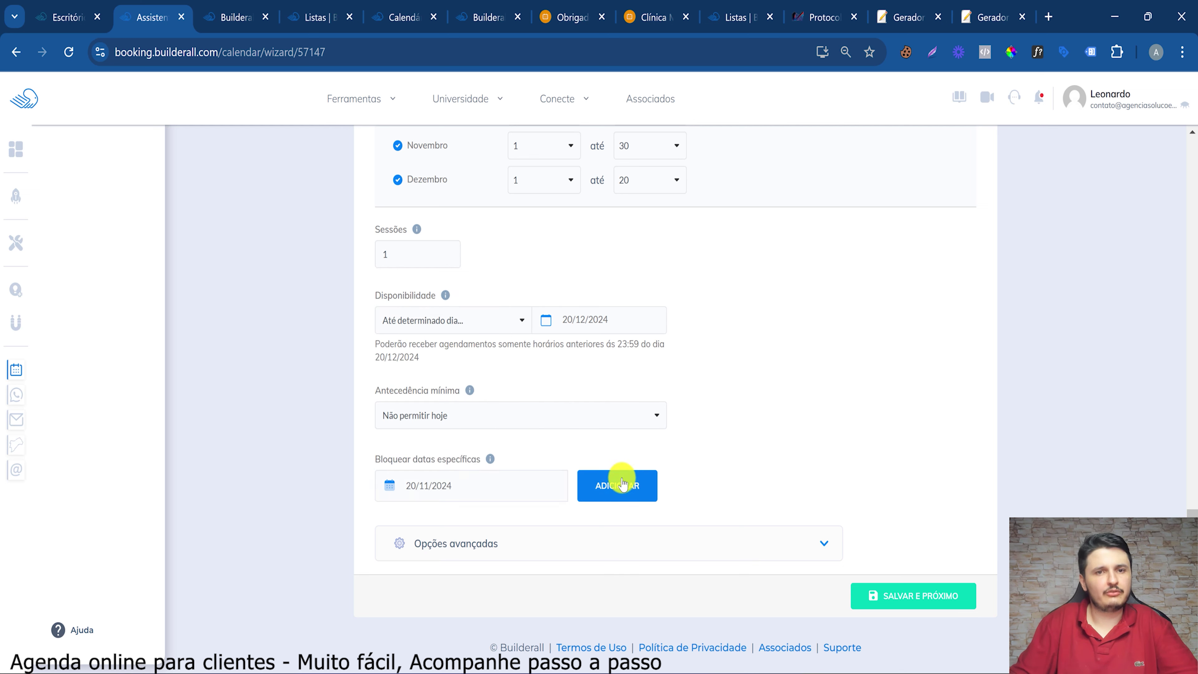
left_click(613, 486)
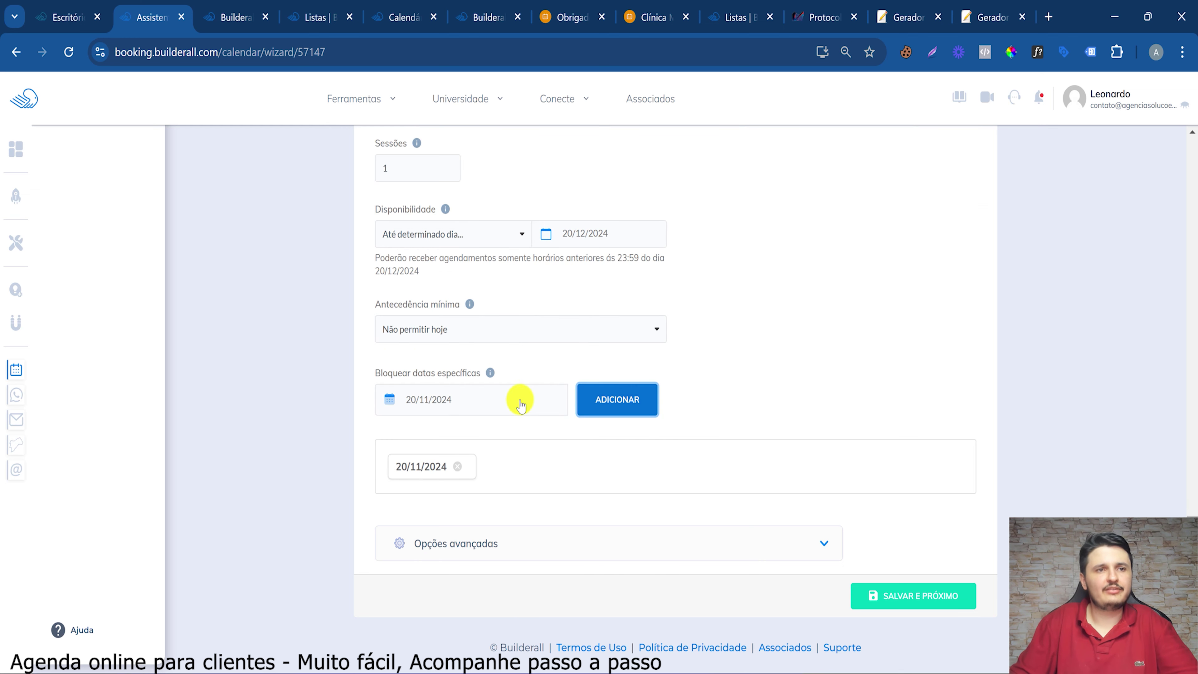
Also block 15/11/2024, then expand Opções avançadas
left_click(451, 400)
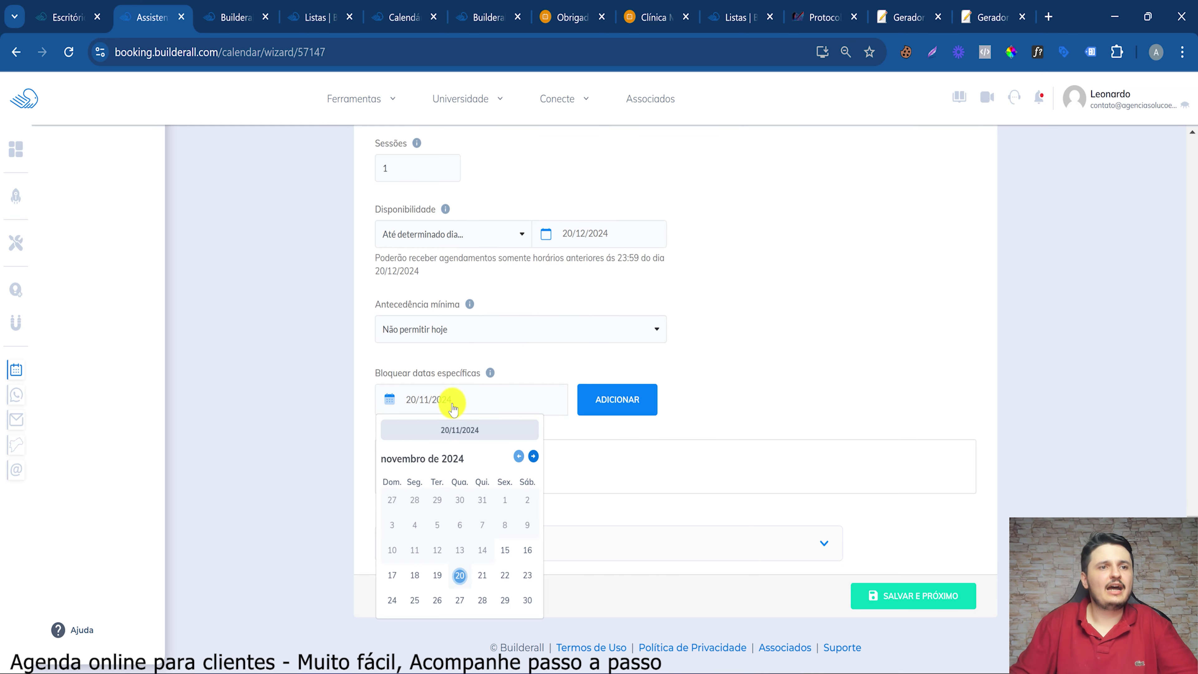
left_click(502, 555)
left_click(608, 406)
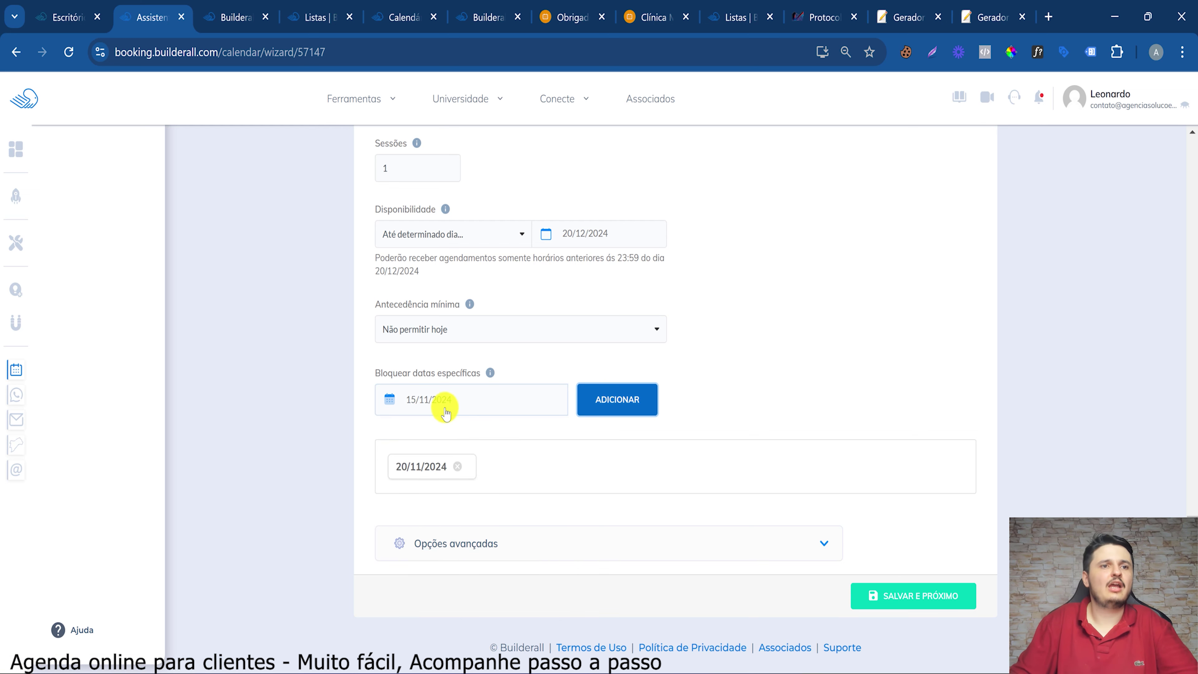
left_click(441, 400)
left_click(534, 457)
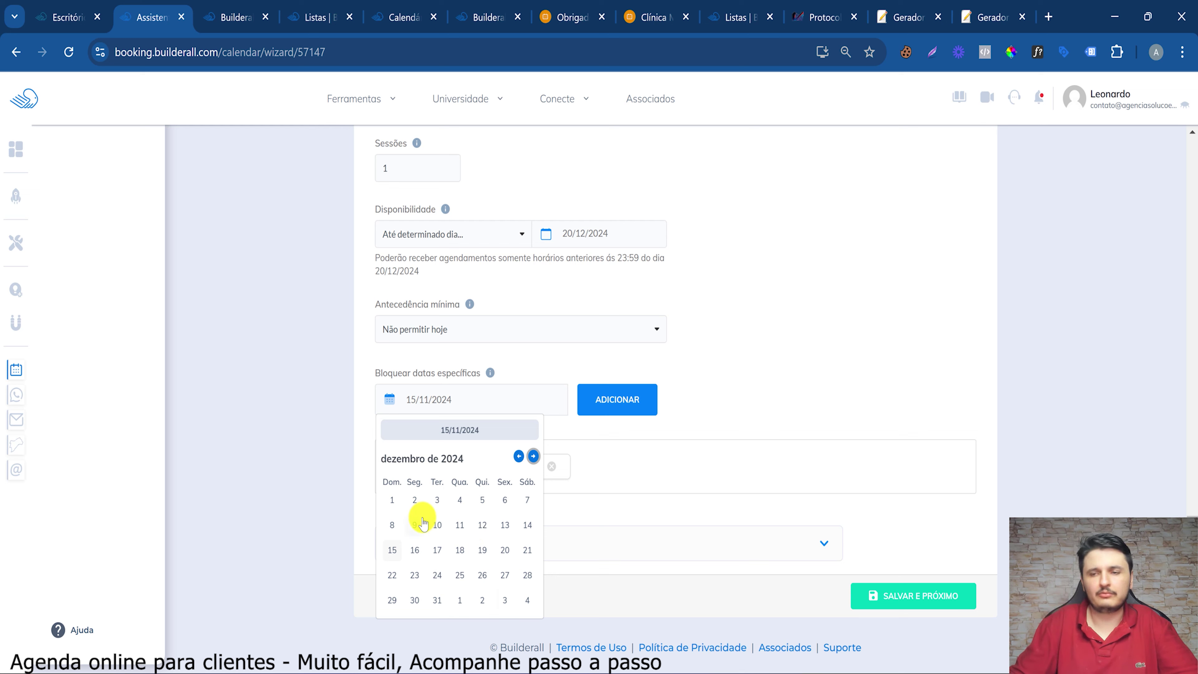
left_click(653, 460)
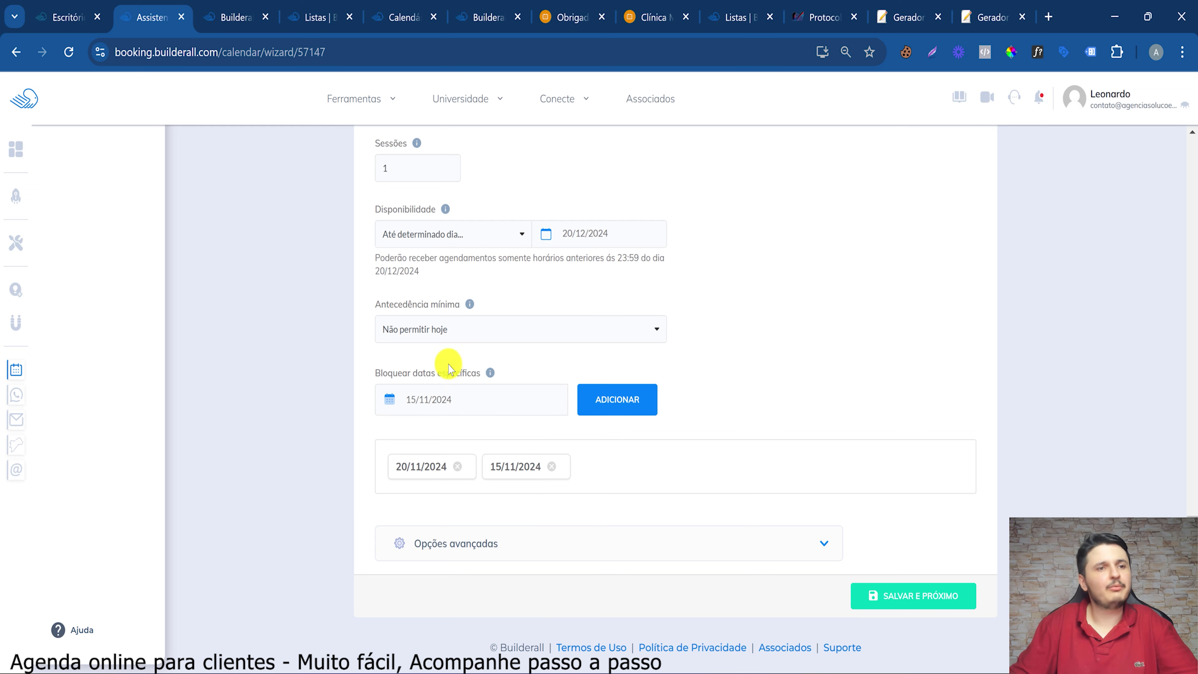
left_click(500, 547)
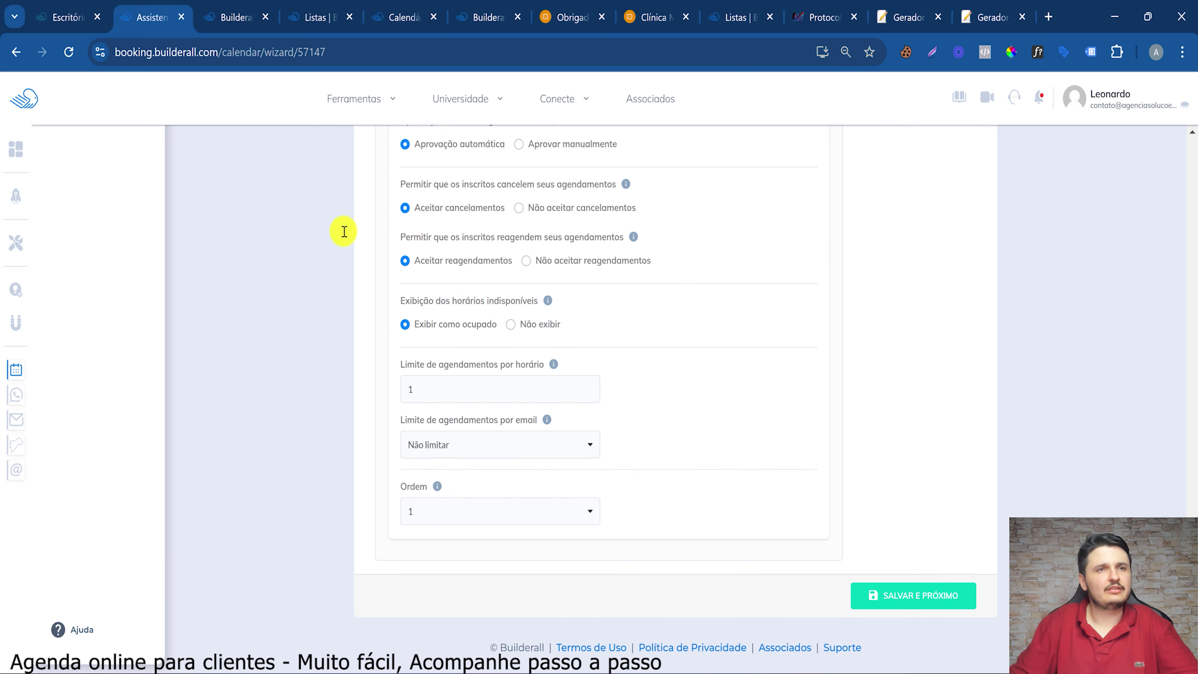
Set 'Limite de agendamentos por email' to '1 Agendamento' and return to the top
scroll(337, 263, "up", 15)
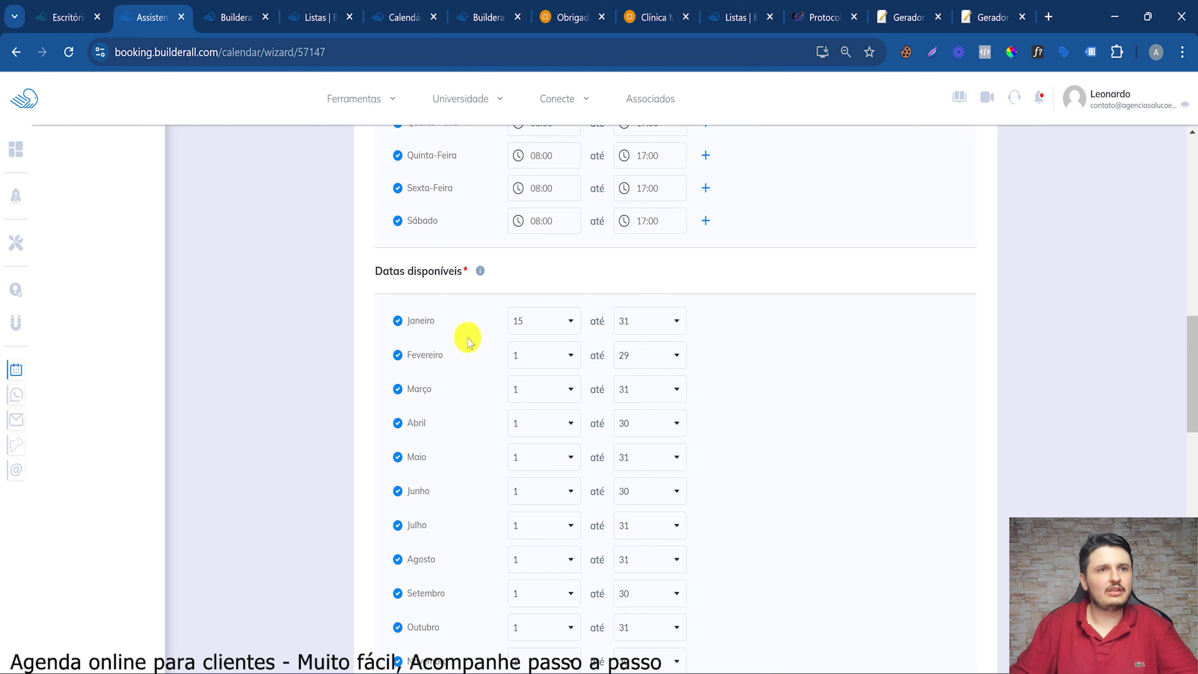
scroll(487, 338, "up", 1)
scroll(484, 337, "down", 10)
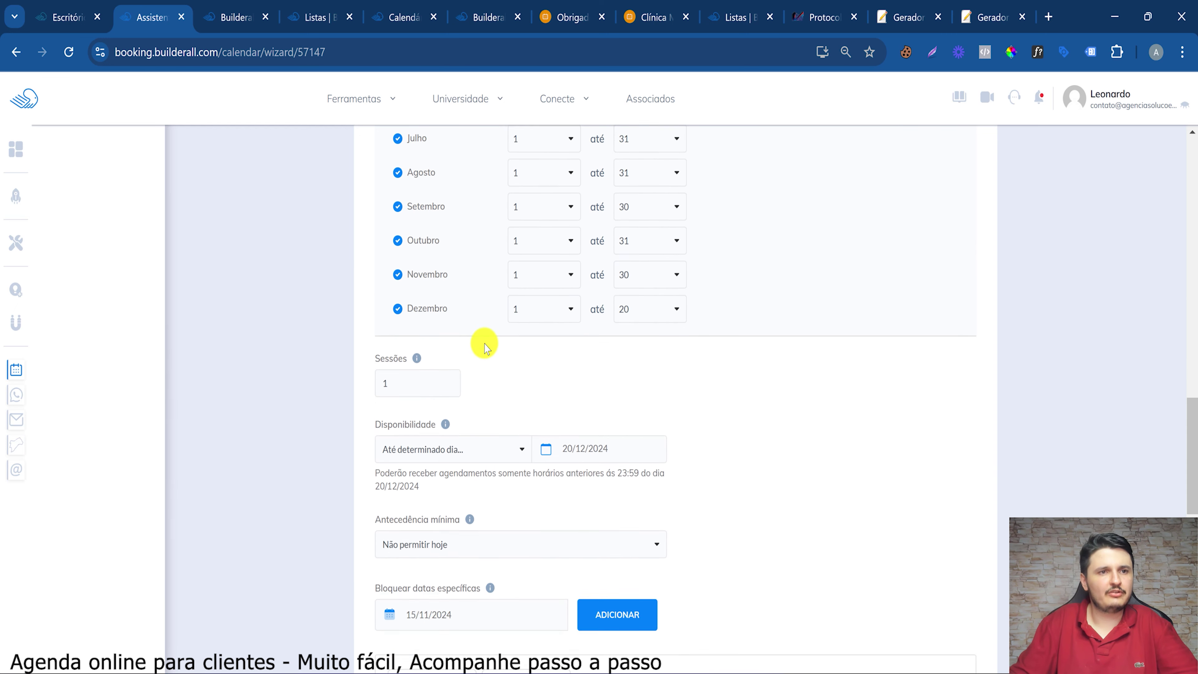
scroll(599, 272, "up", 7)
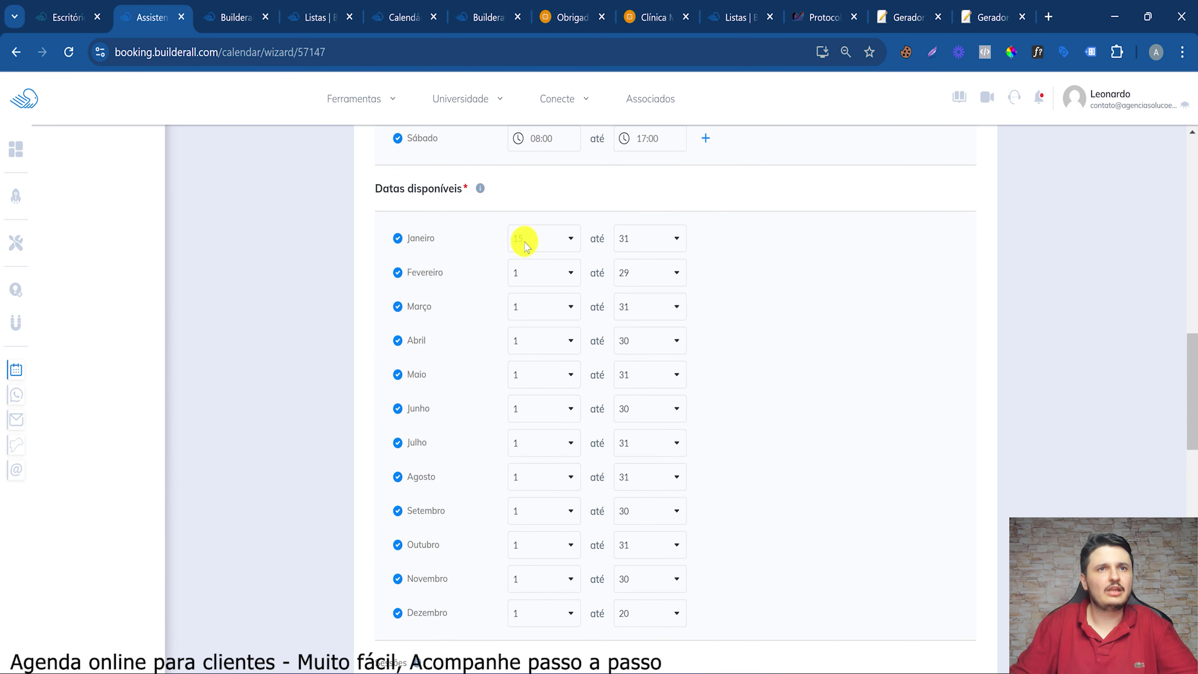
scroll(658, 401, "down", 10)
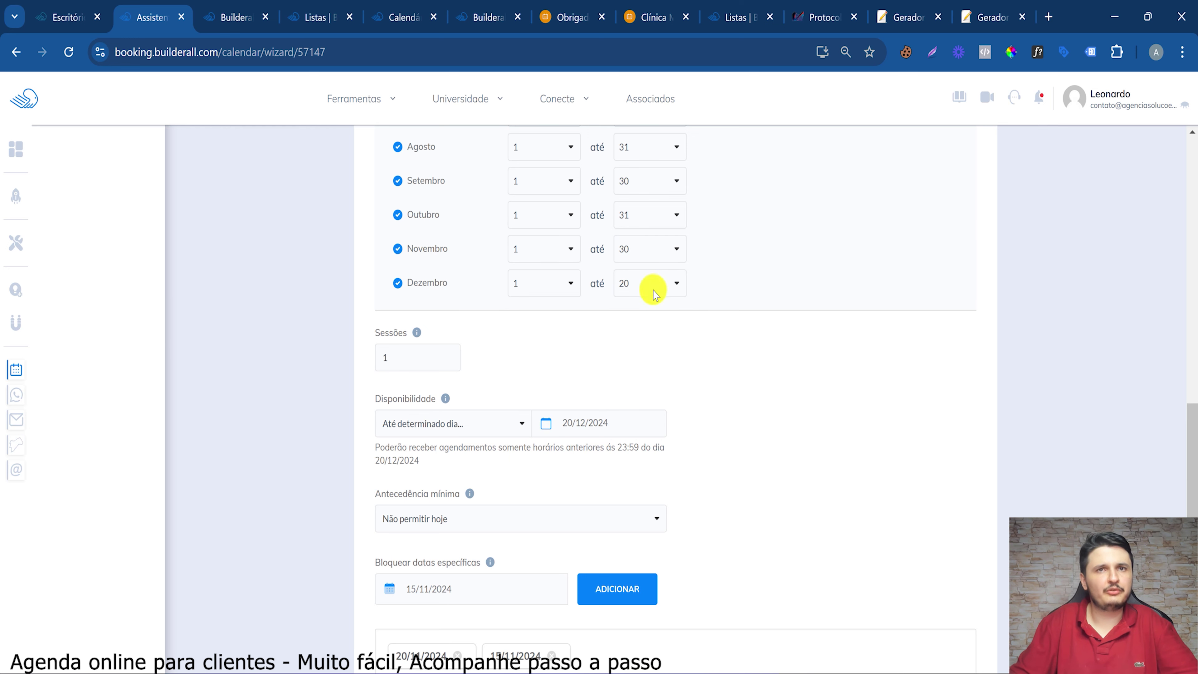
scroll(592, 311, "down", 10)
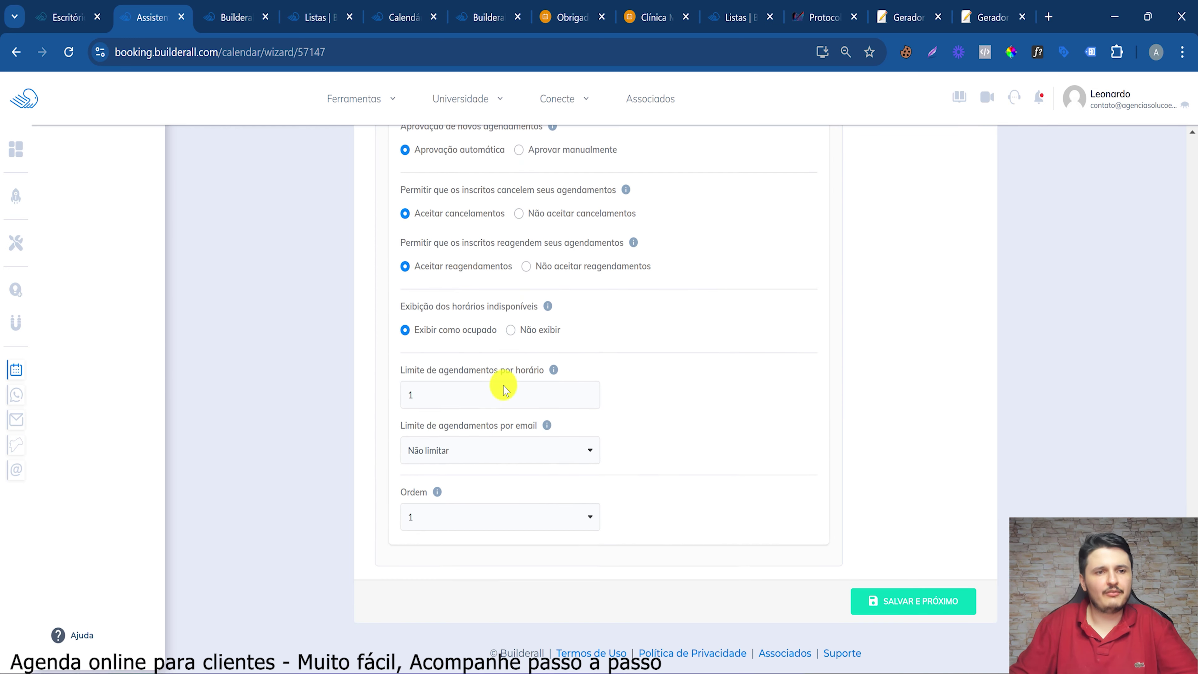
left_click(430, 443)
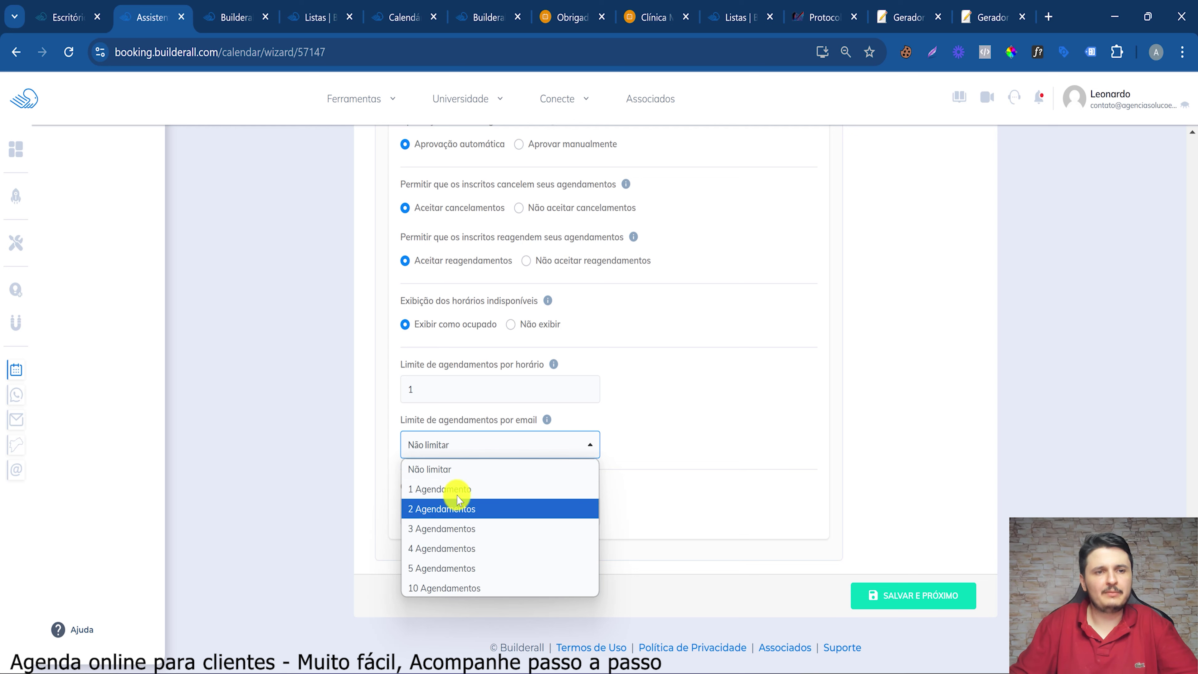
key("Escape")
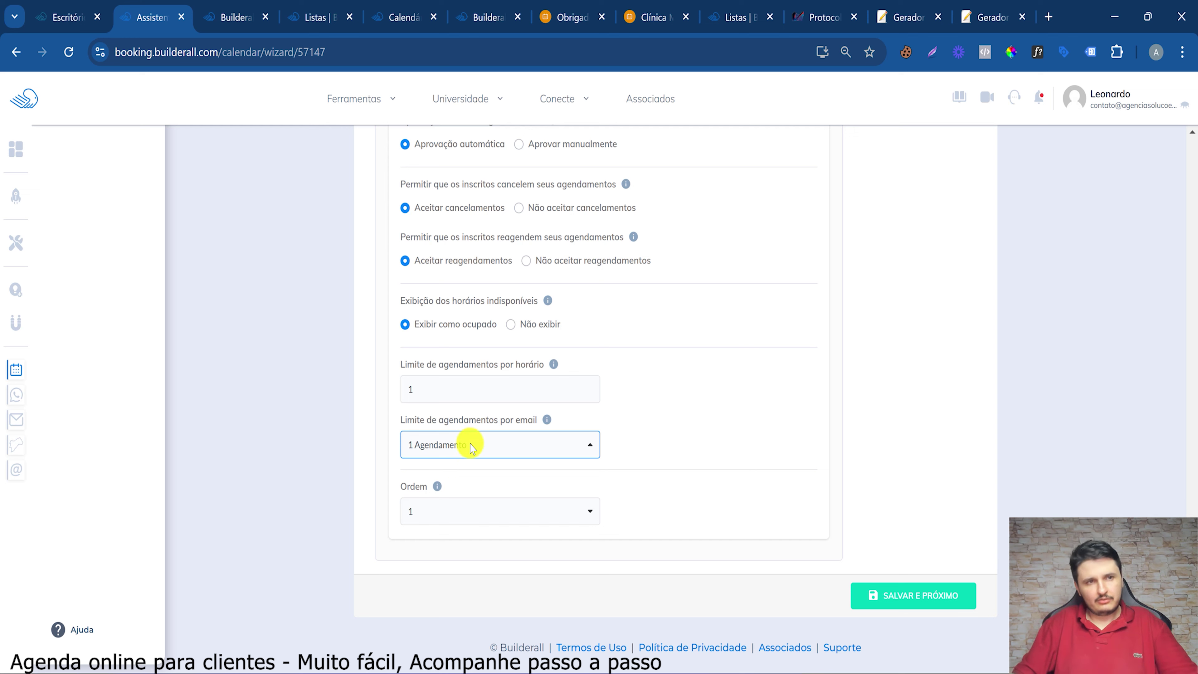
left_click(575, 443)
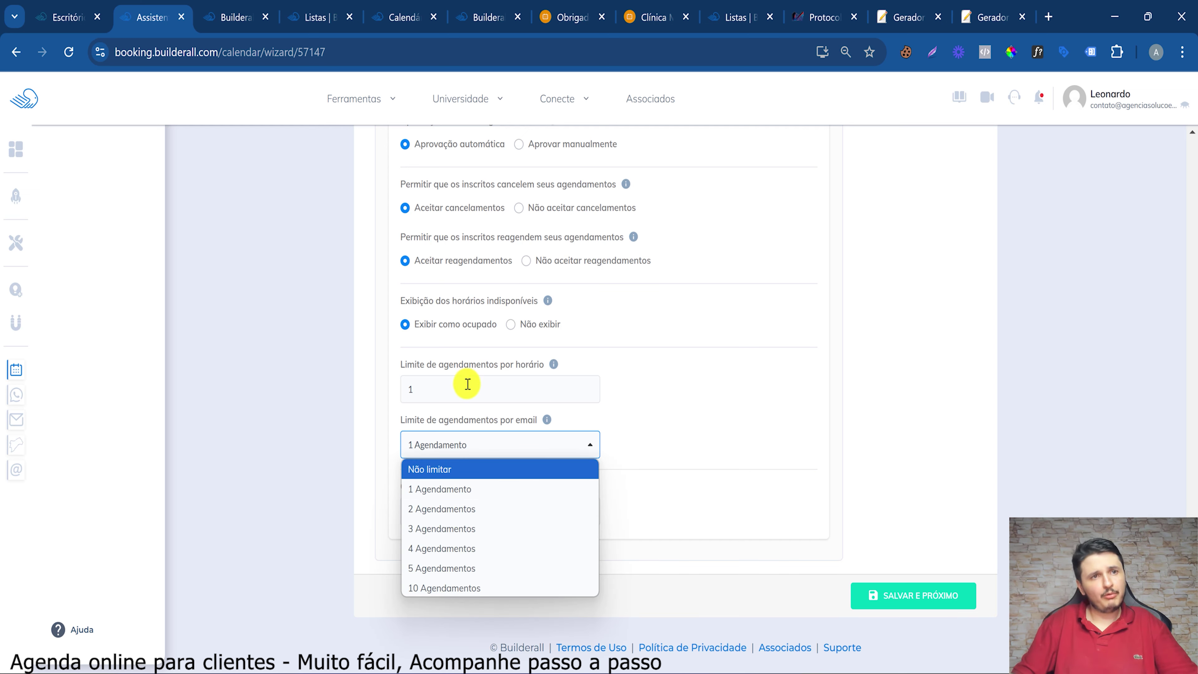
left_click(378, 370)
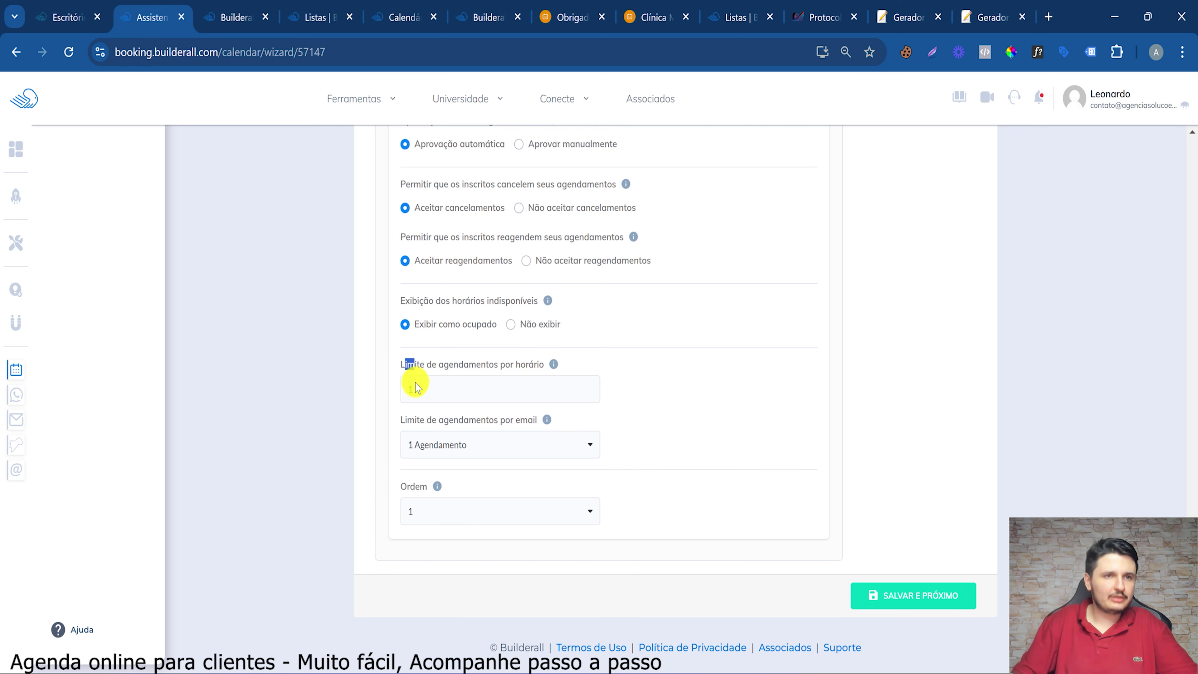
double_click(424, 393)
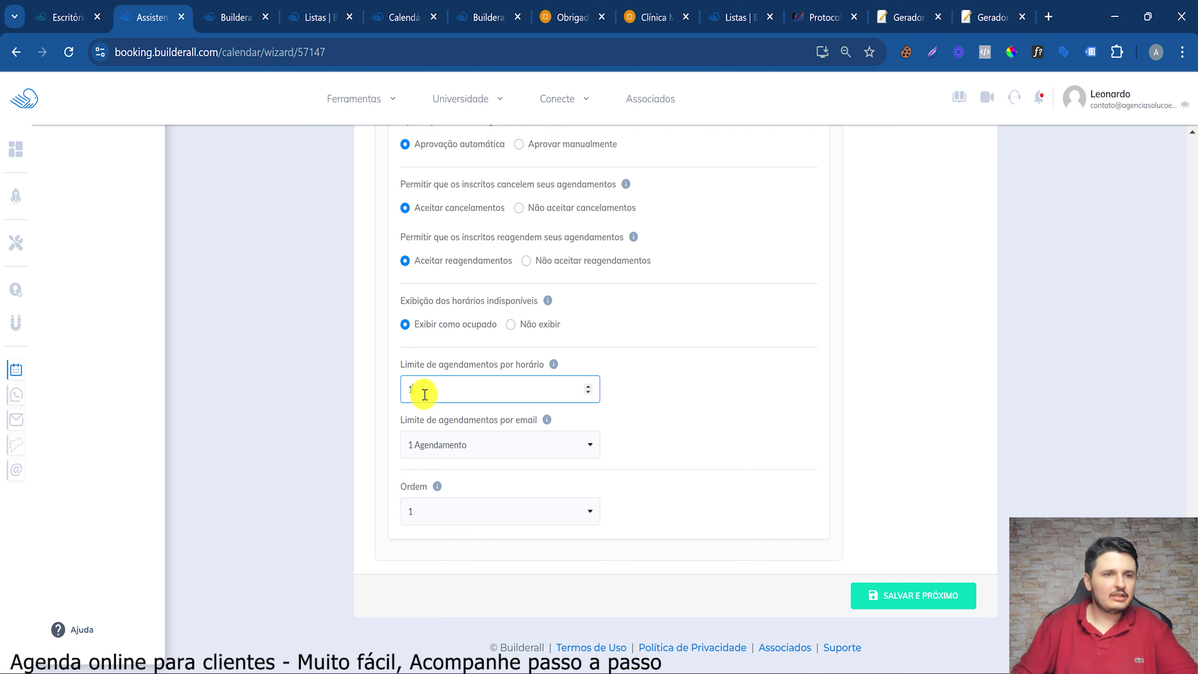
mouse_move(424, 461)
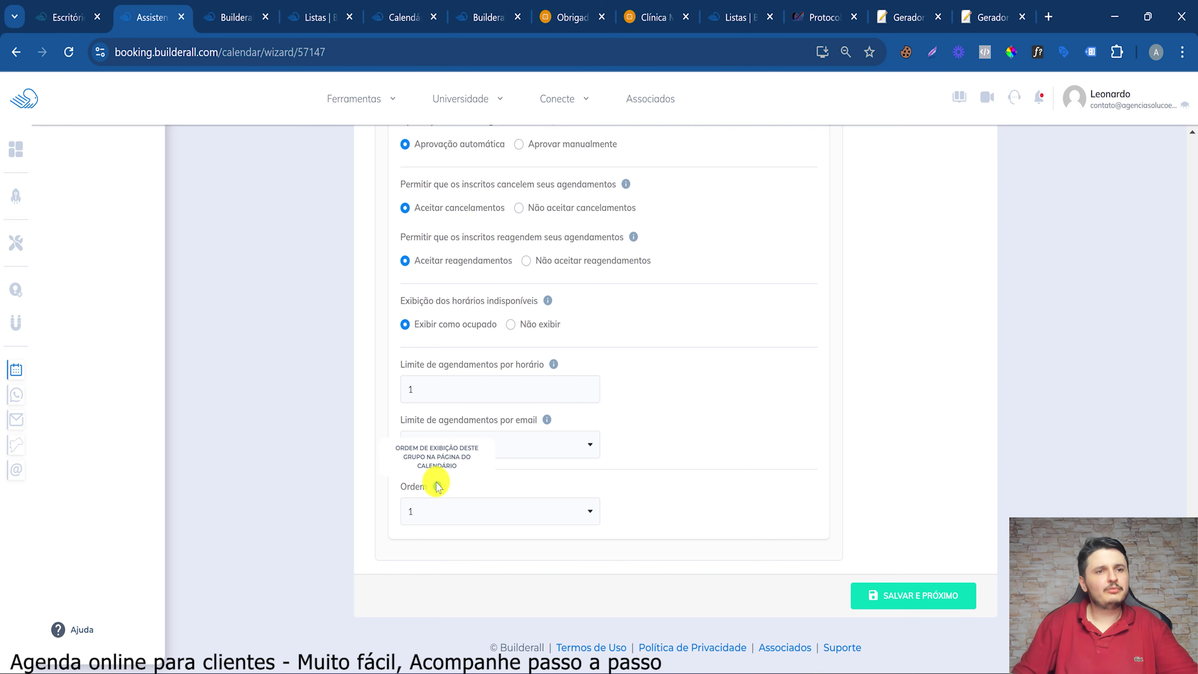
scroll(437, 481, "up", 20)
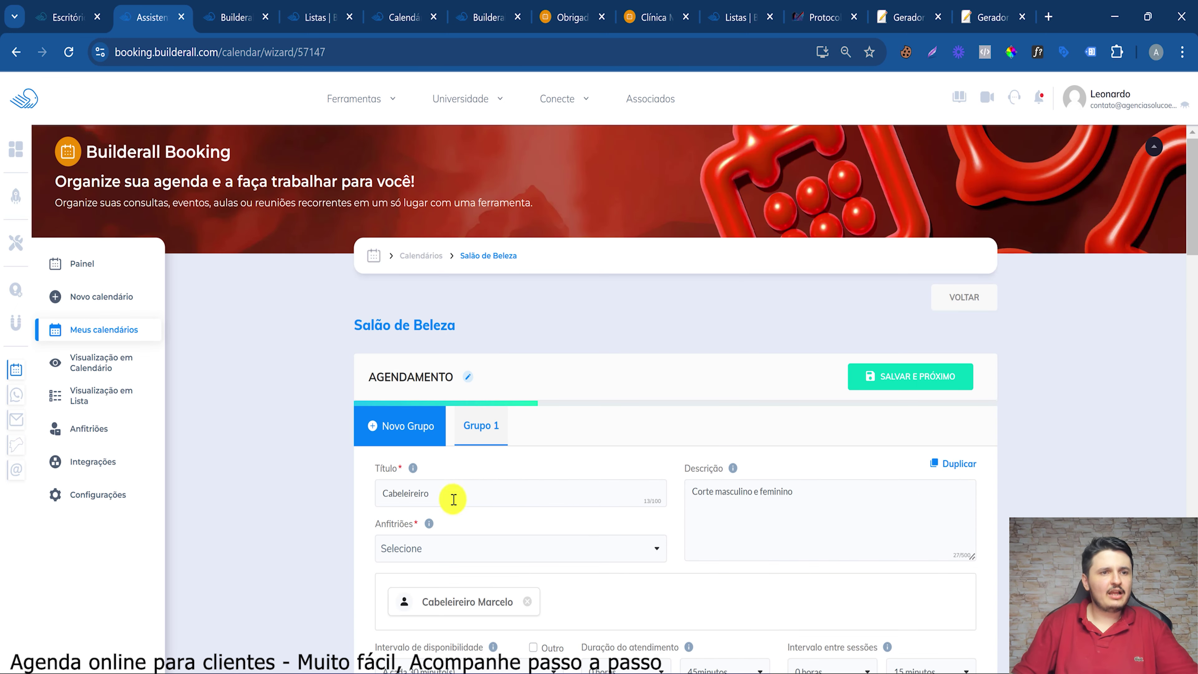
Save the scheduling step with 'Salvar e próximo' and switch to the clinic's public booking page
left_click_drag(452, 496, 343, 484)
left_click(557, 482)
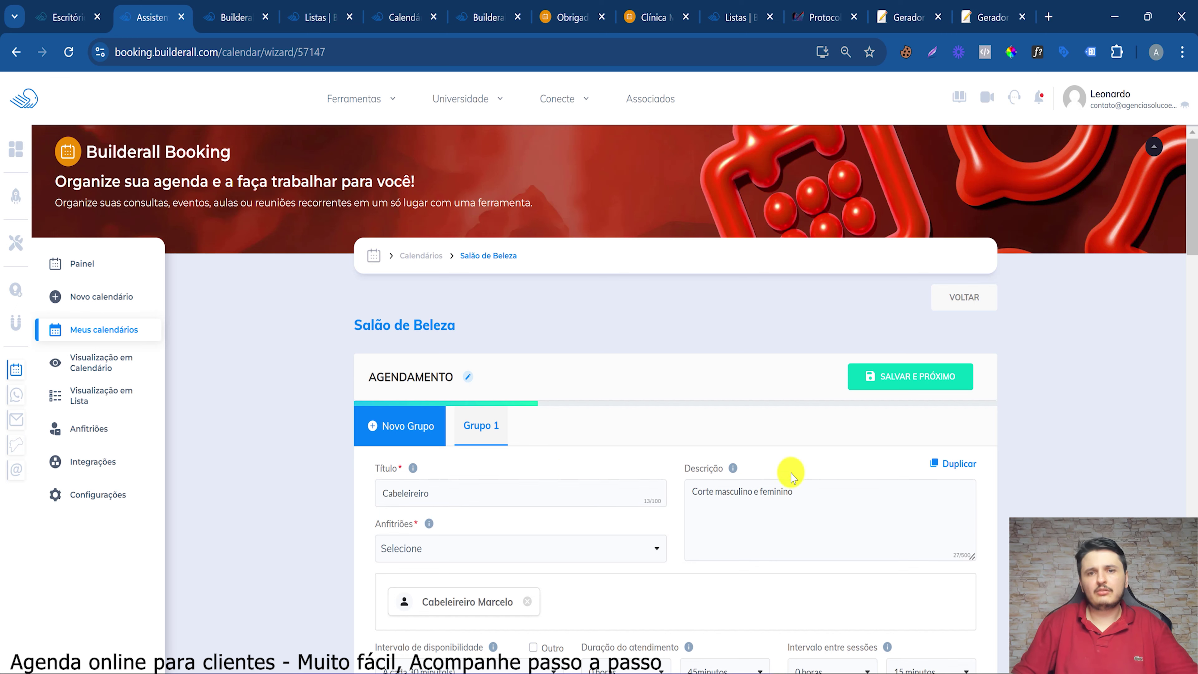
left_click_drag(814, 491, 704, 487)
scroll(722, 498, "down", 8)
scroll(722, 499, "down", 20)
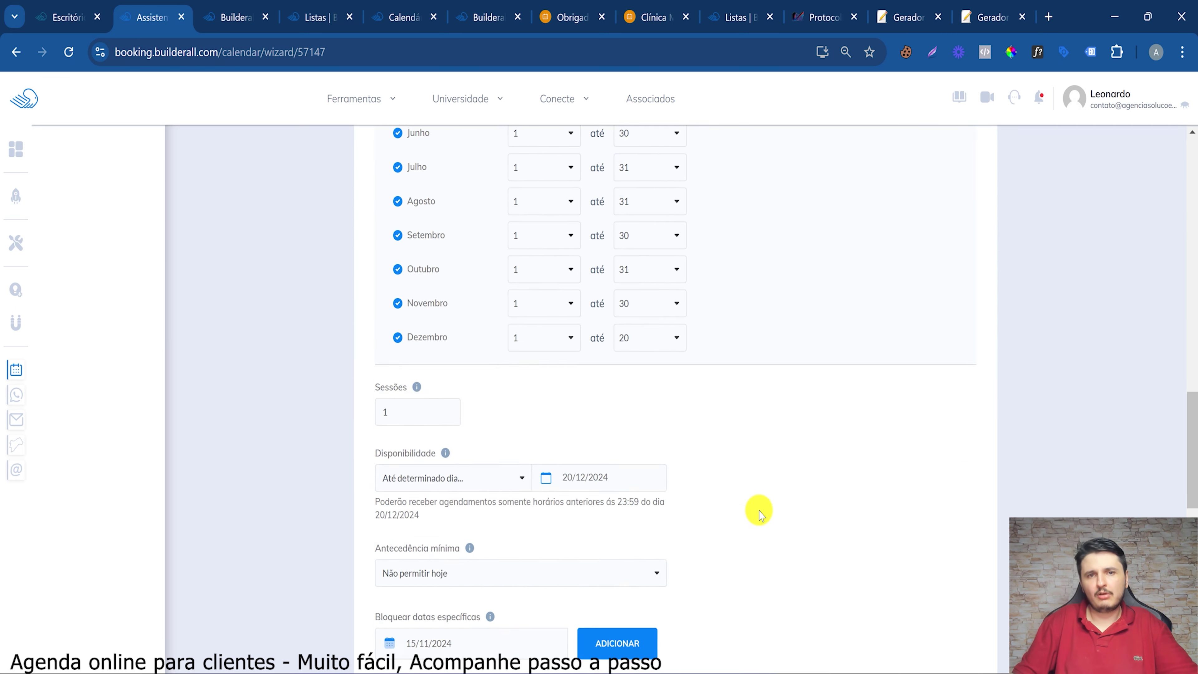
left_click(920, 594)
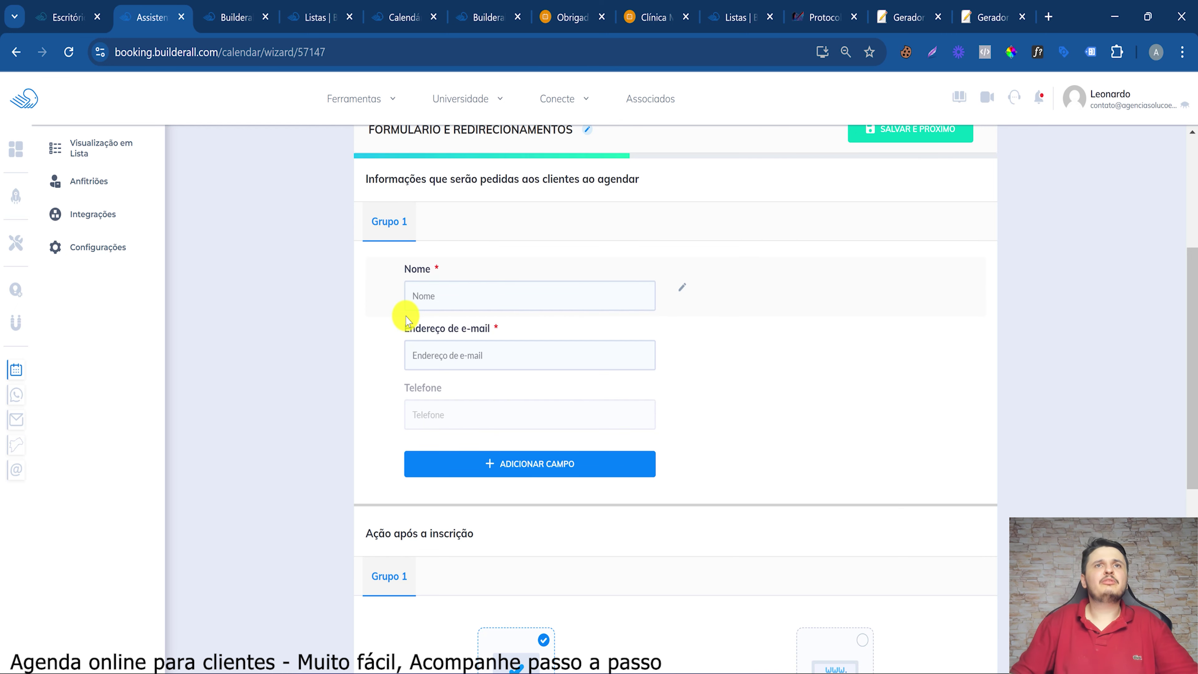
left_click(654, 5)
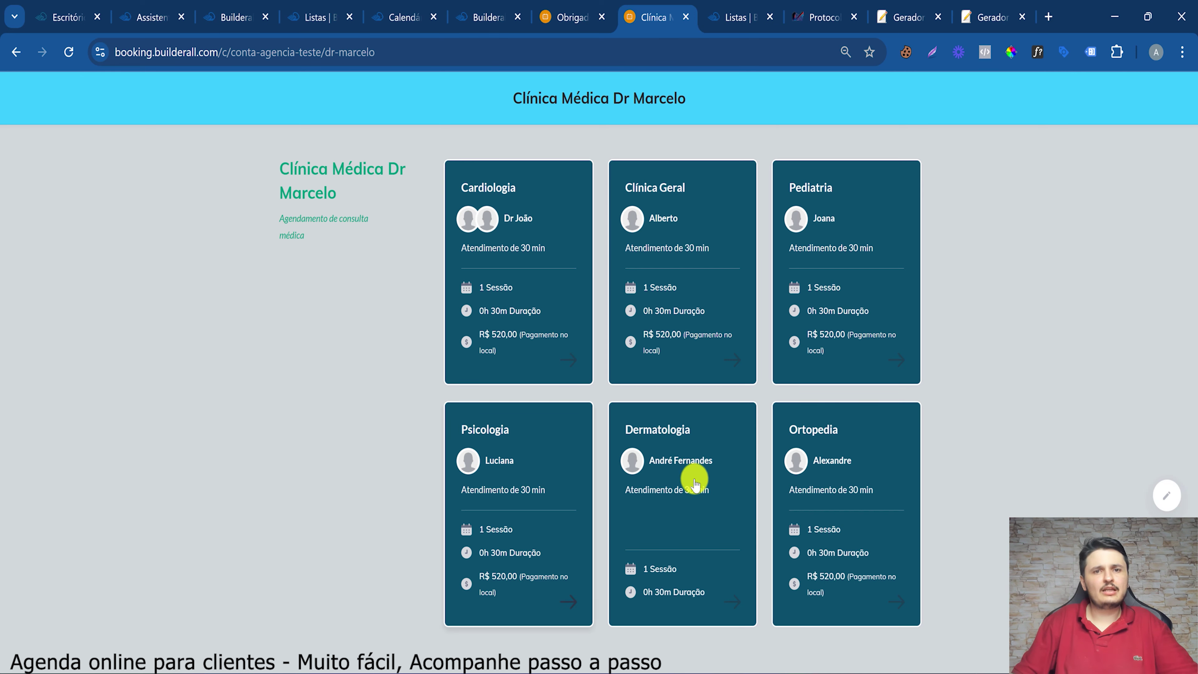
Preview the Dermatologia page's 09:20 slot on 18 November, then return to the wizard
left_click(683, 488)
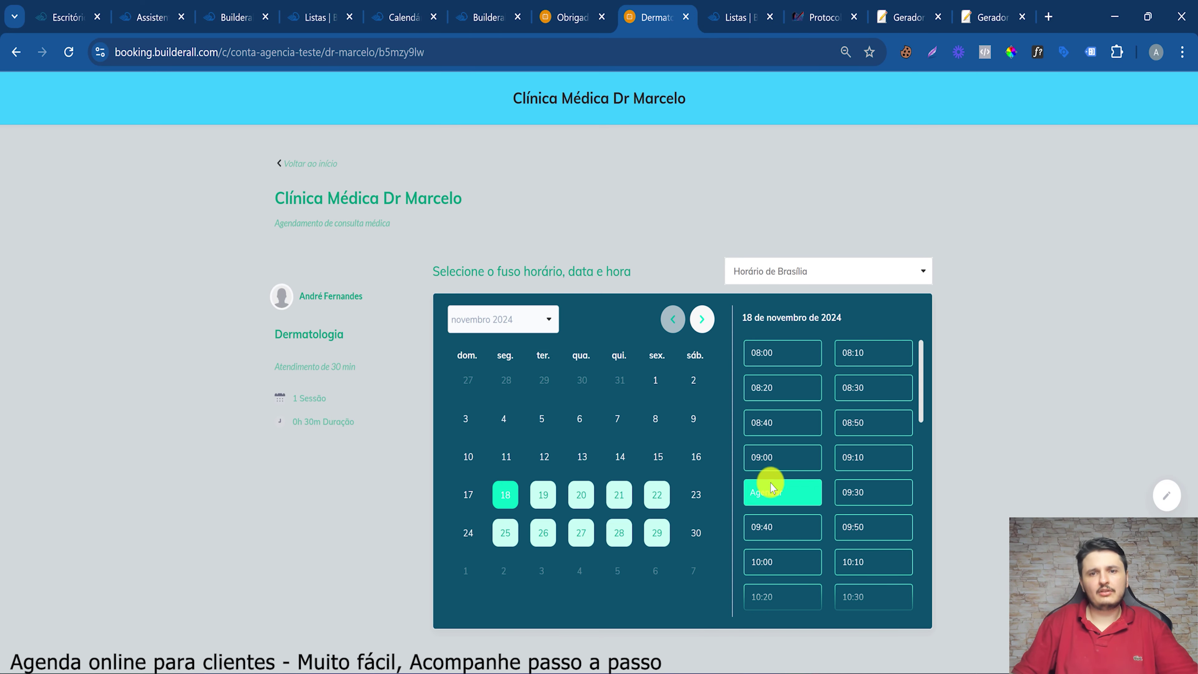
left_click(771, 484)
left_click(188, 14)
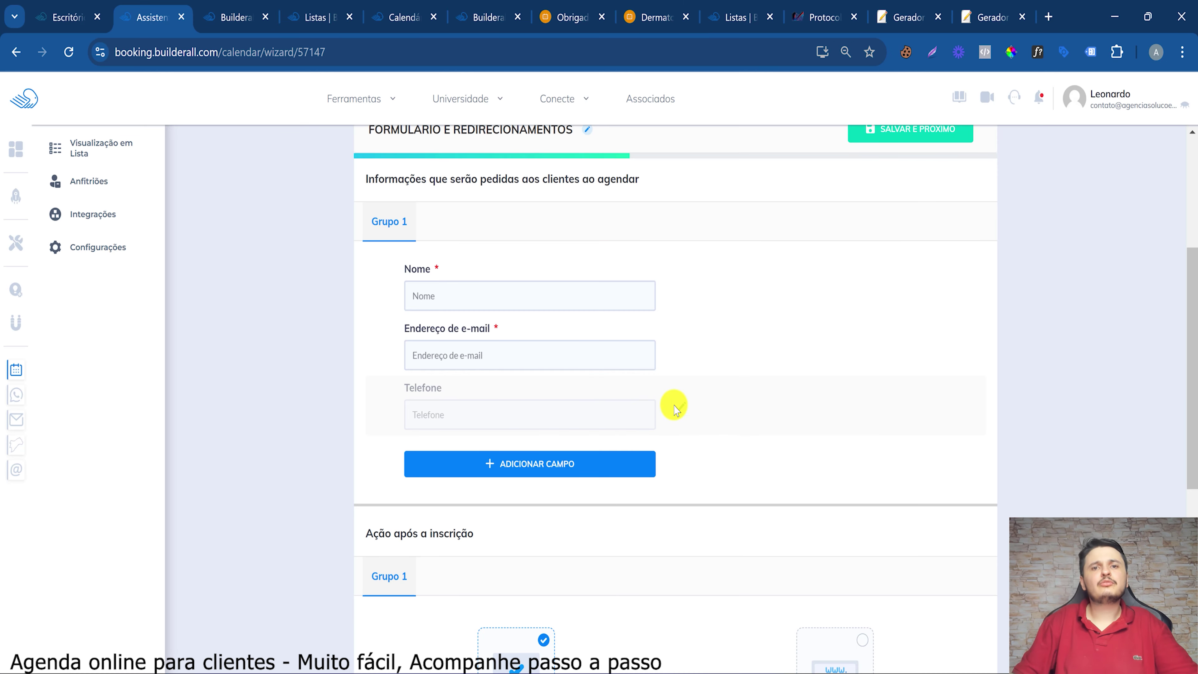
Give the Telefone field the custom title 'DDD + WhatsApp'
left_click(681, 407)
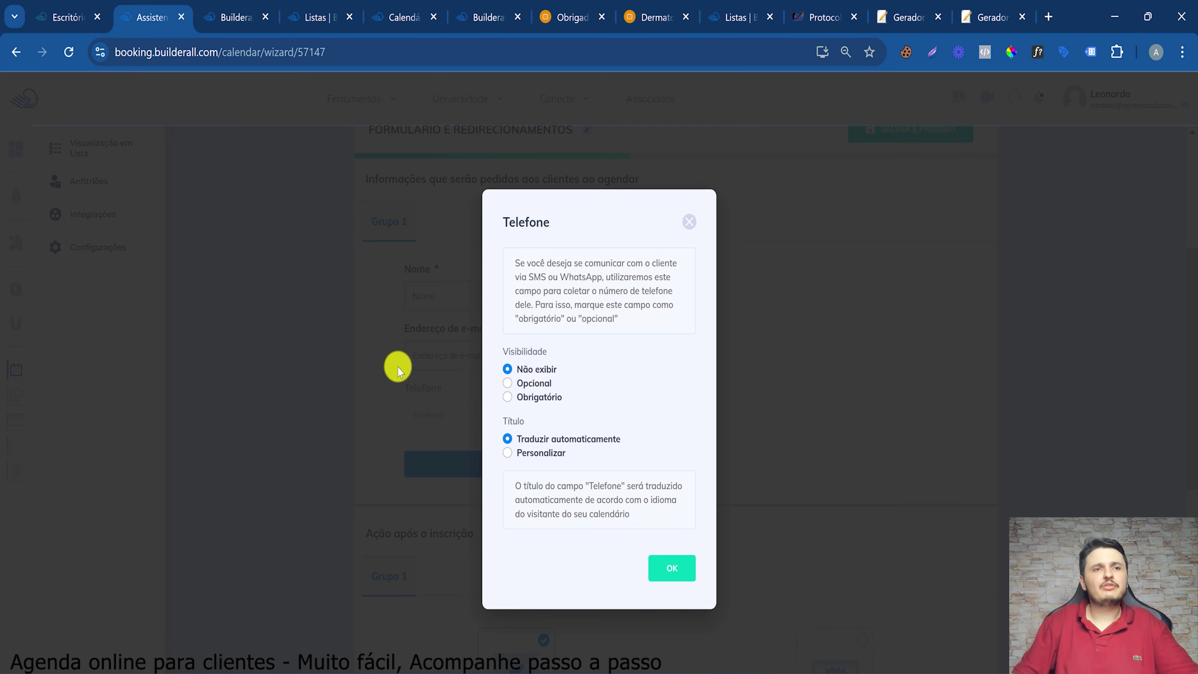
left_click(508, 453)
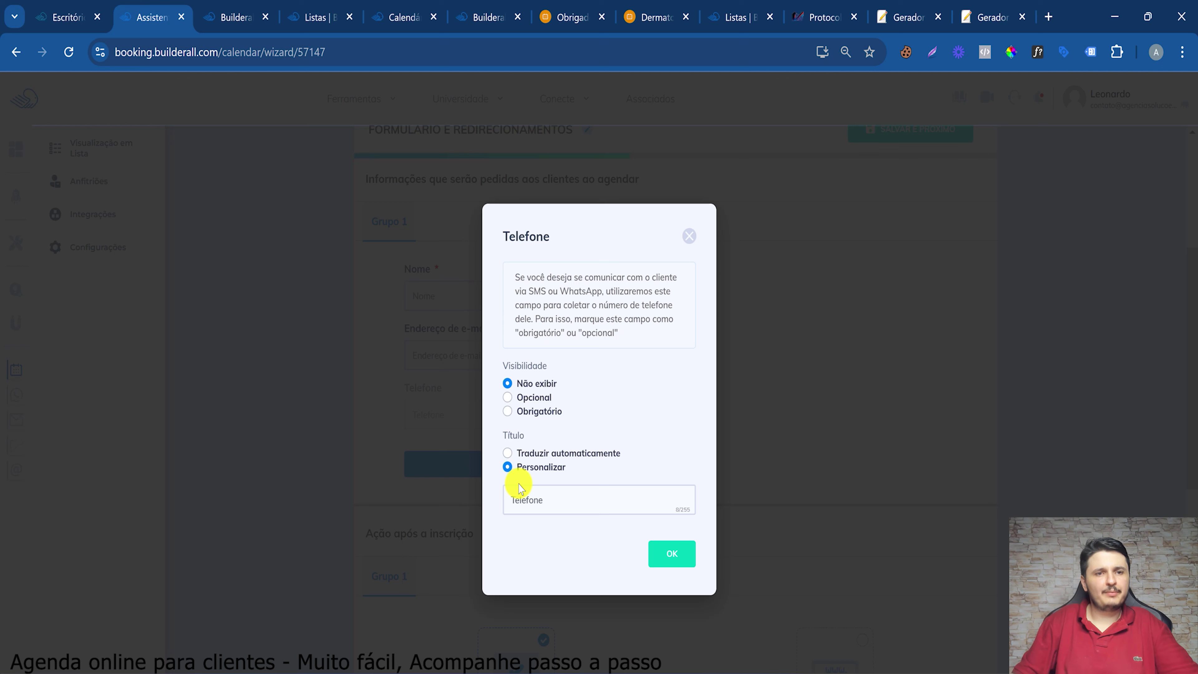
double_click(524, 496)
type("D")
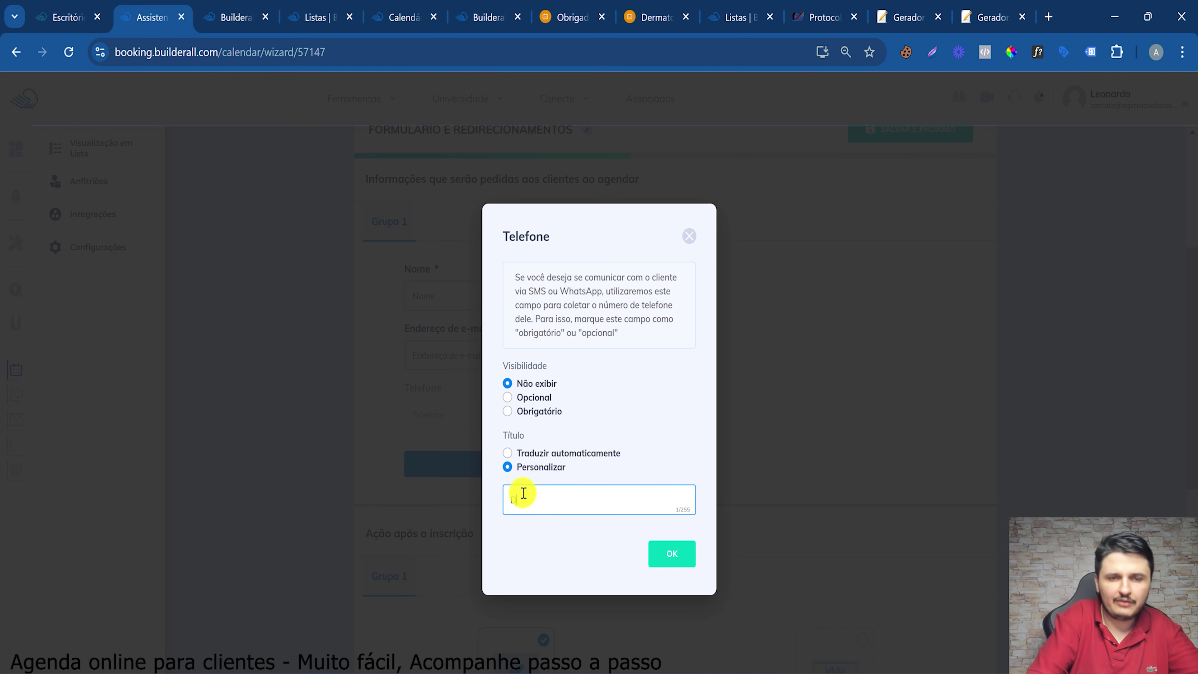
type("DD + W")
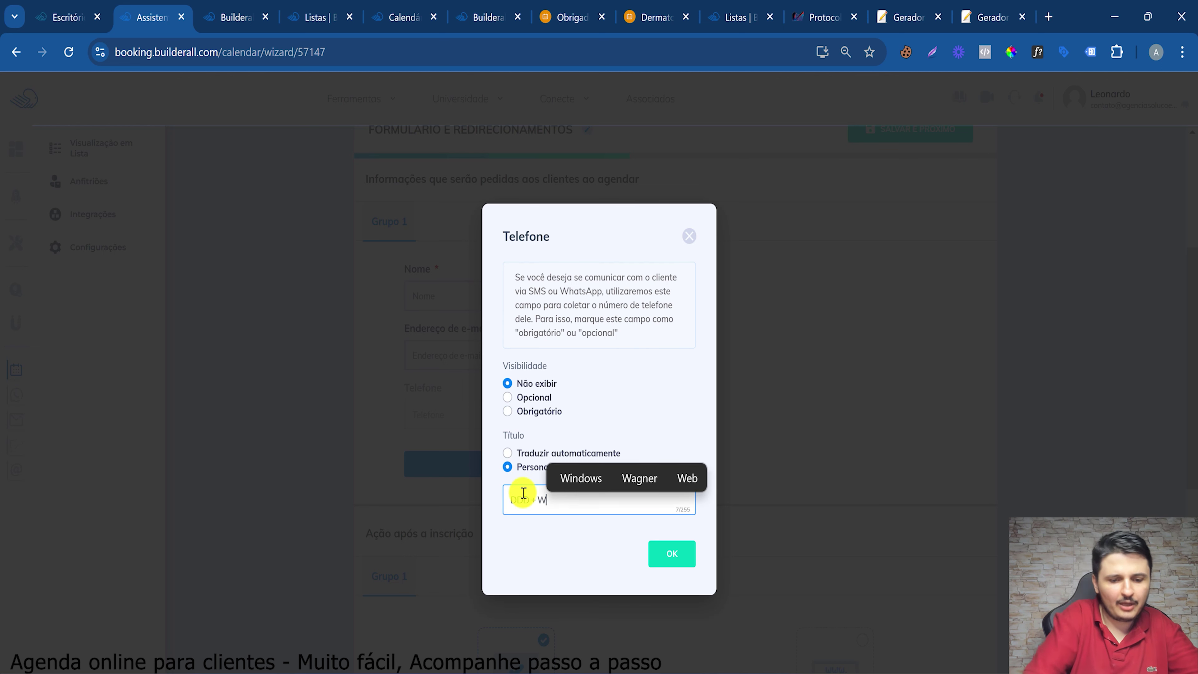
type("h")
key("BackSpace")
key("BackSpace")
key("BackSpace")
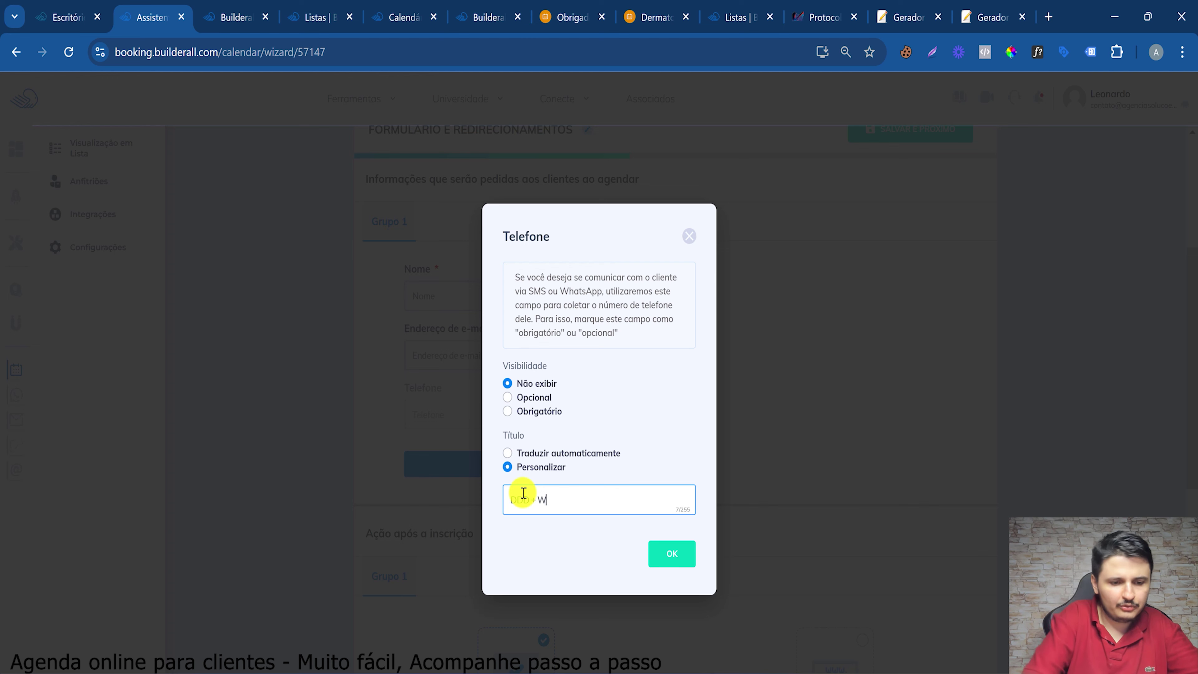
type("HATSaPP")
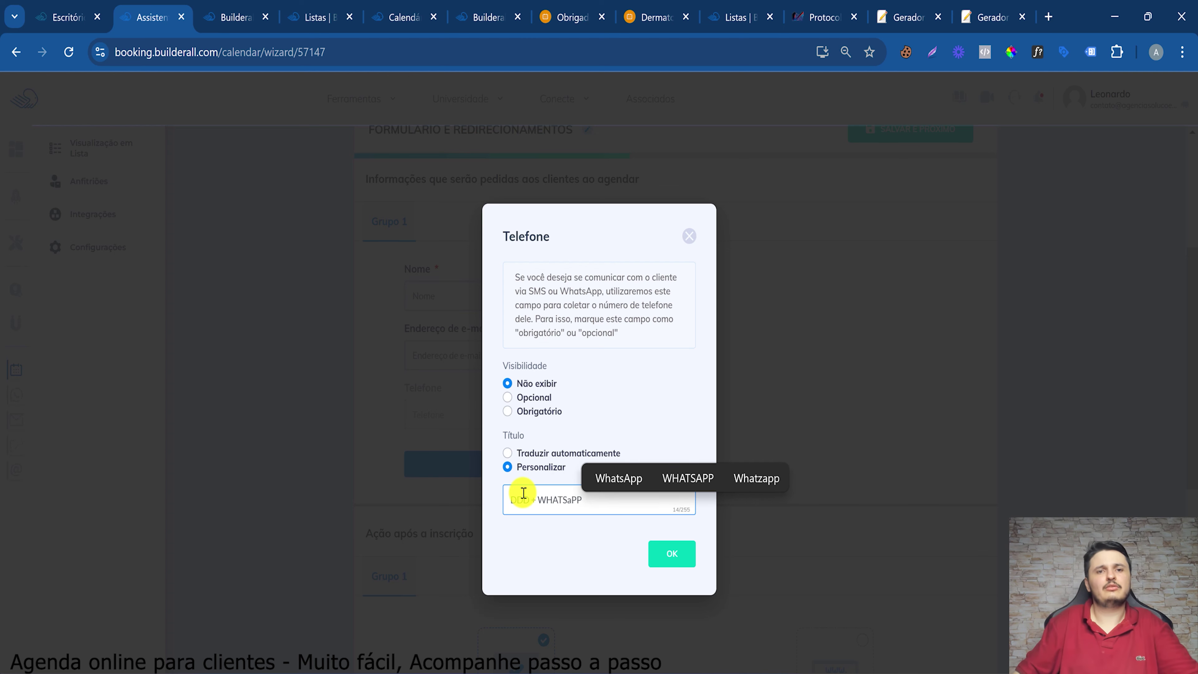
left_click(606, 479)
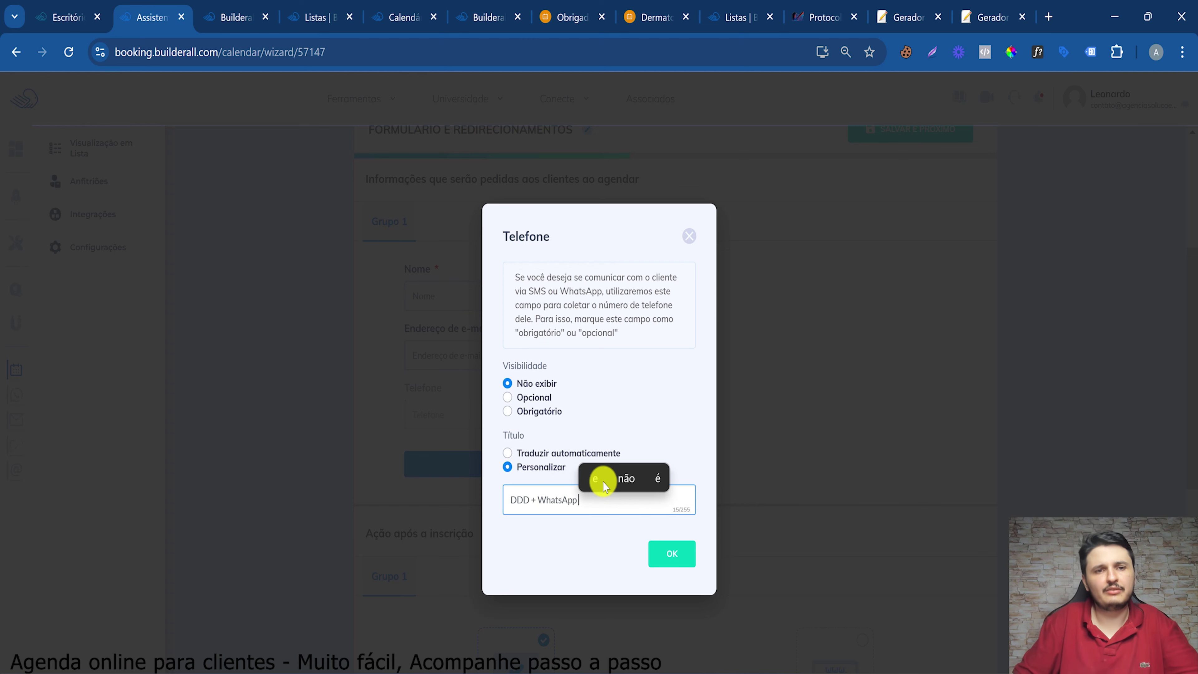
left_click(672, 554)
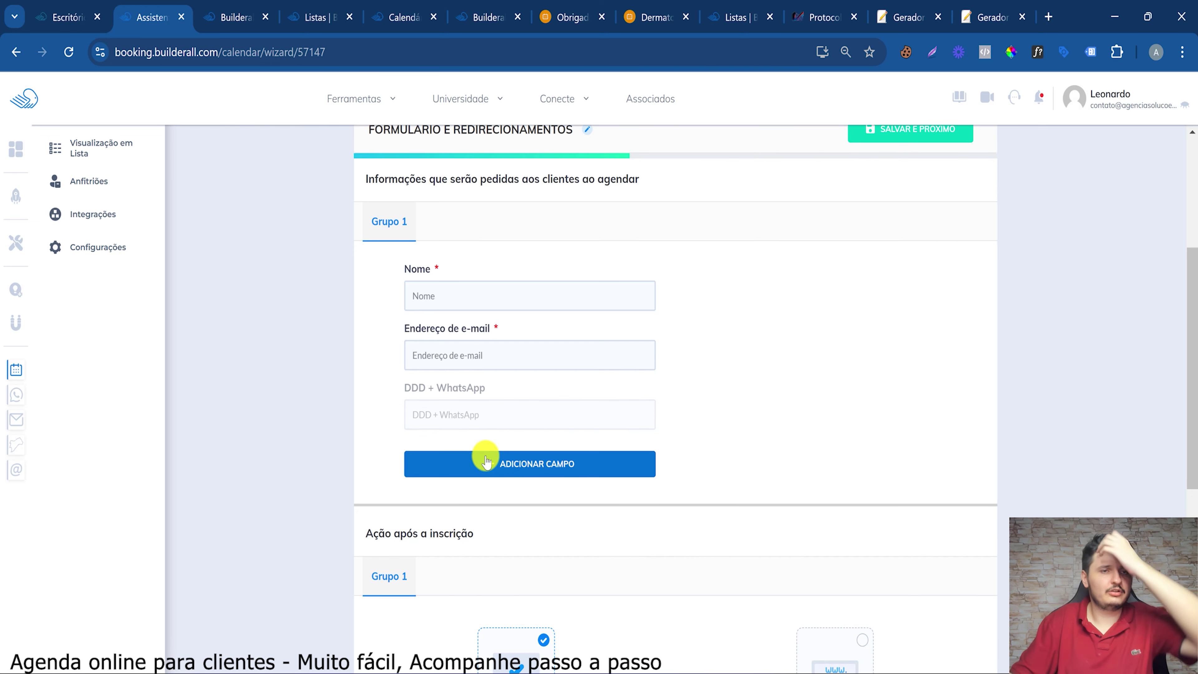
Draft a Caixas de seleção question 'Primeira vez?' with options Sim and Não
left_click(486, 462)
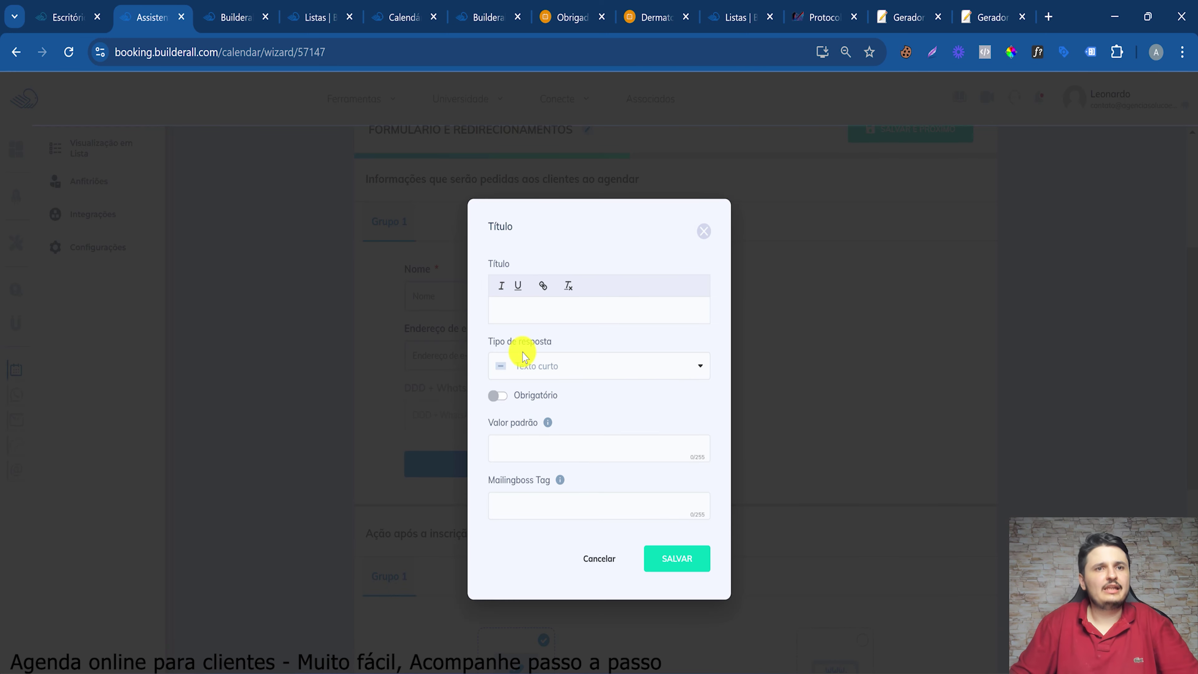
left_click(524, 363)
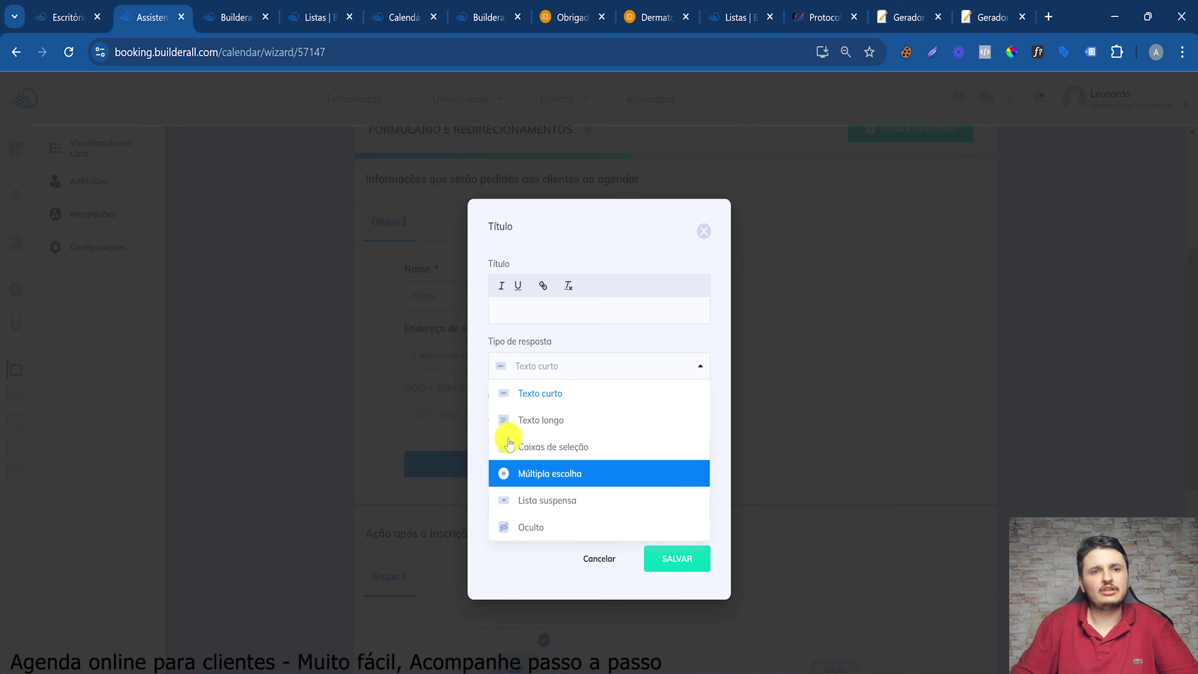
left_click(559, 448)
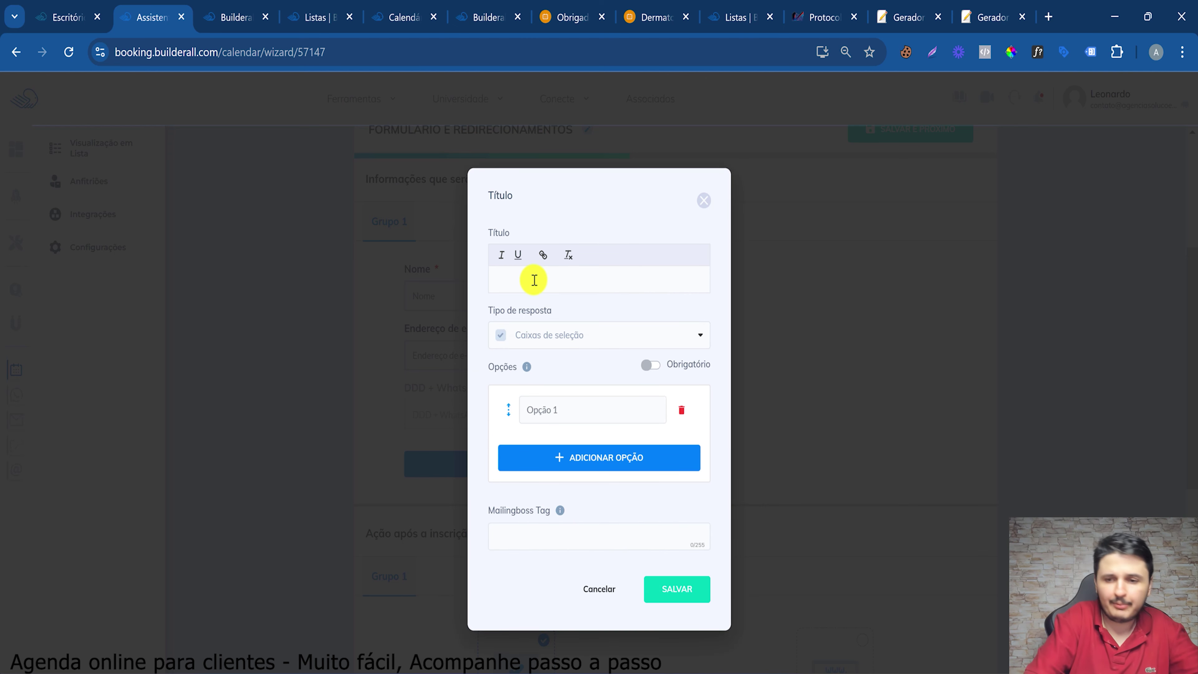
type("Primeir")
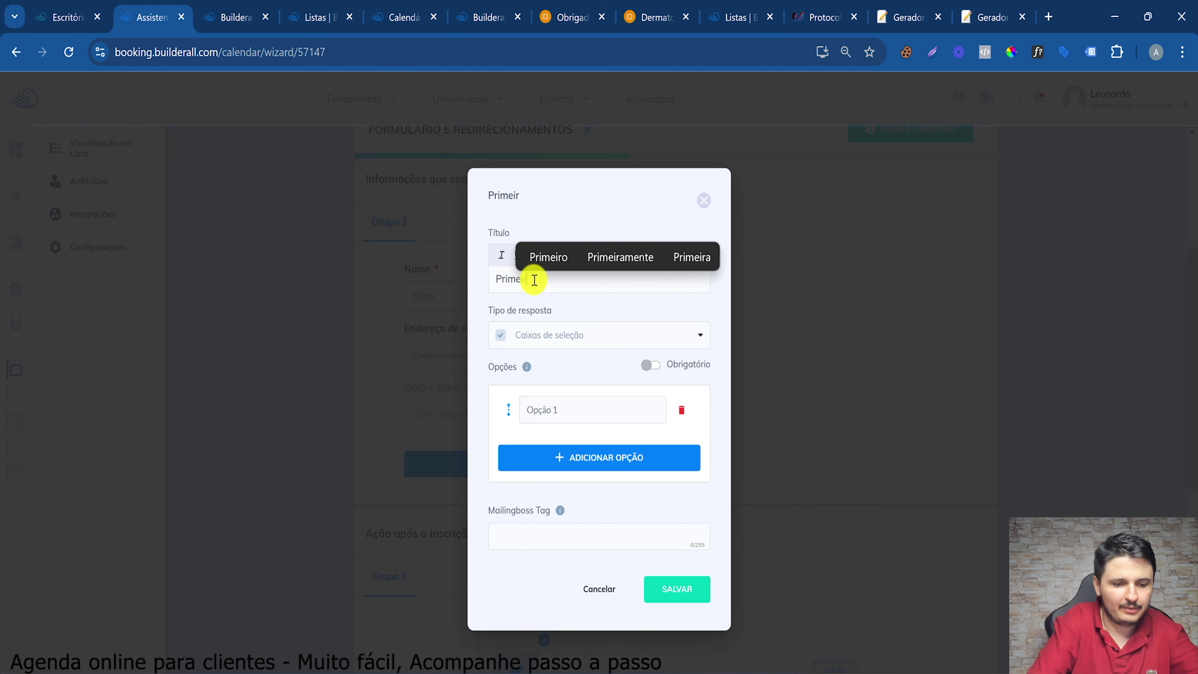
type("a vez?")
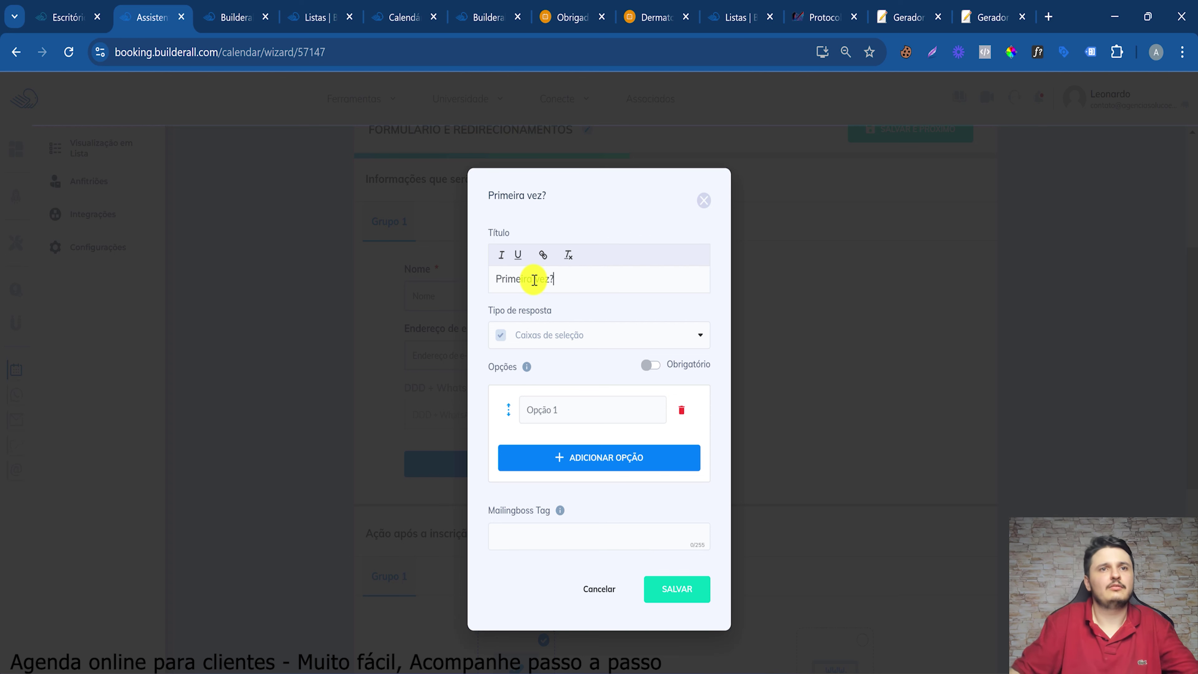
left_click(560, 409)
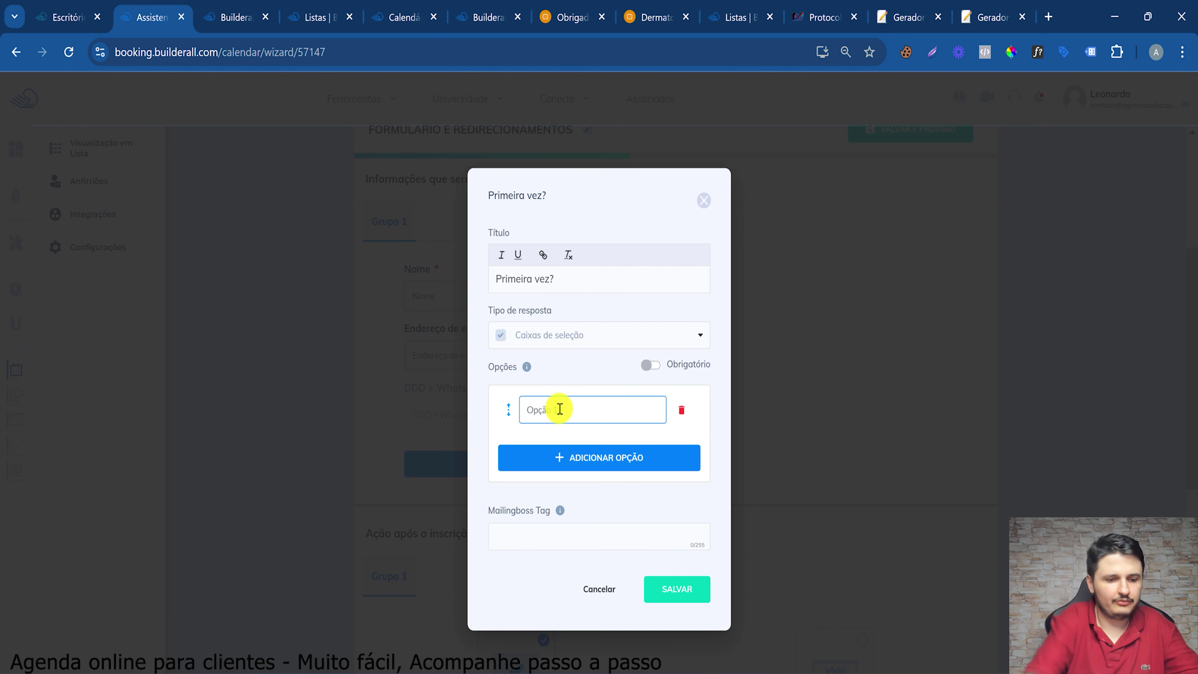
type("Sim")
left_click(566, 452)
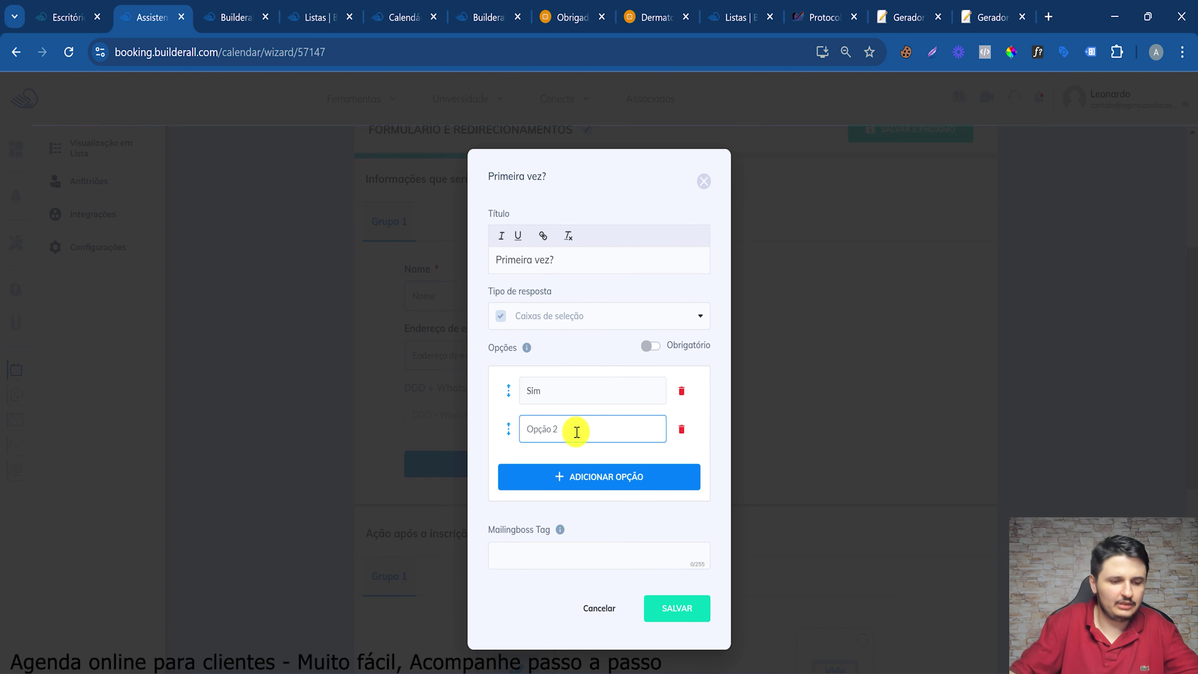
type("Não")
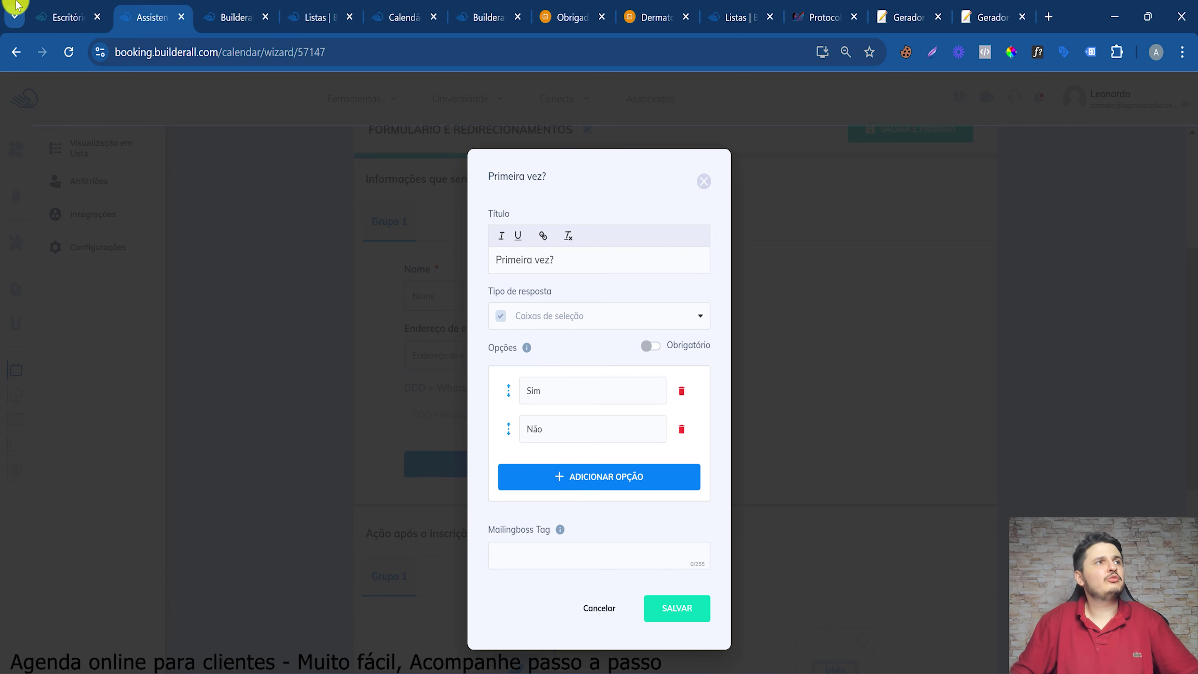
left_click(63, 17)
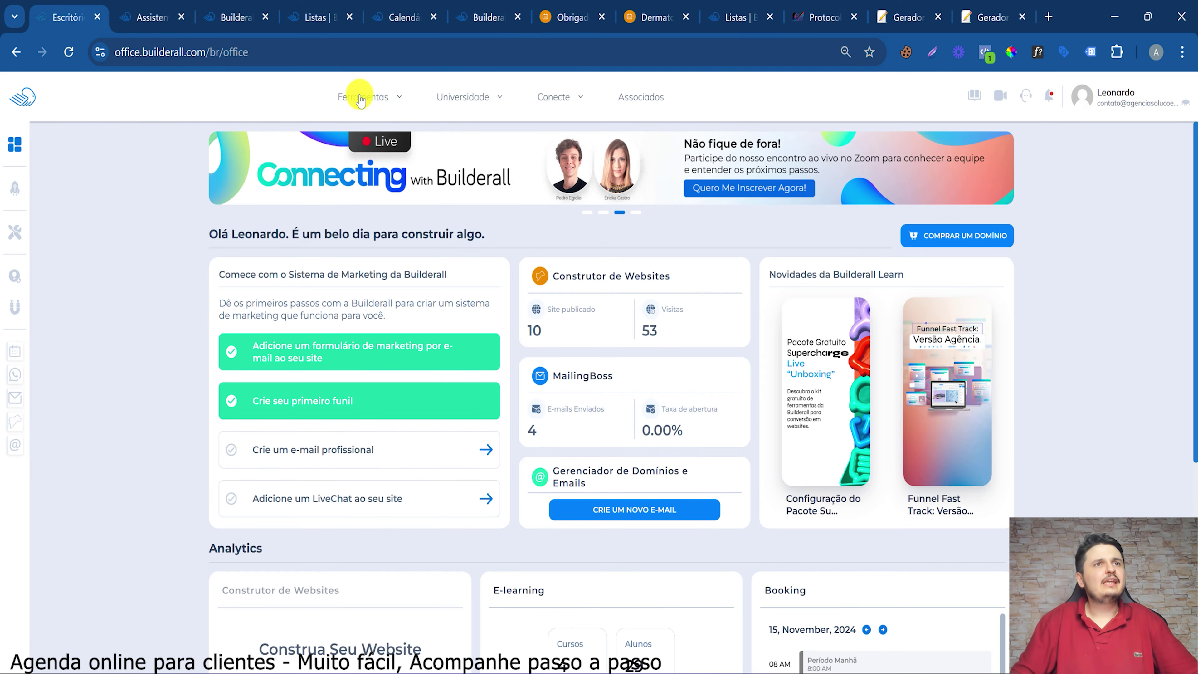
Glance at the Ferramentas menu and BuilderallZap panel, then return to the Primeira vez? question
left_click(360, 99)
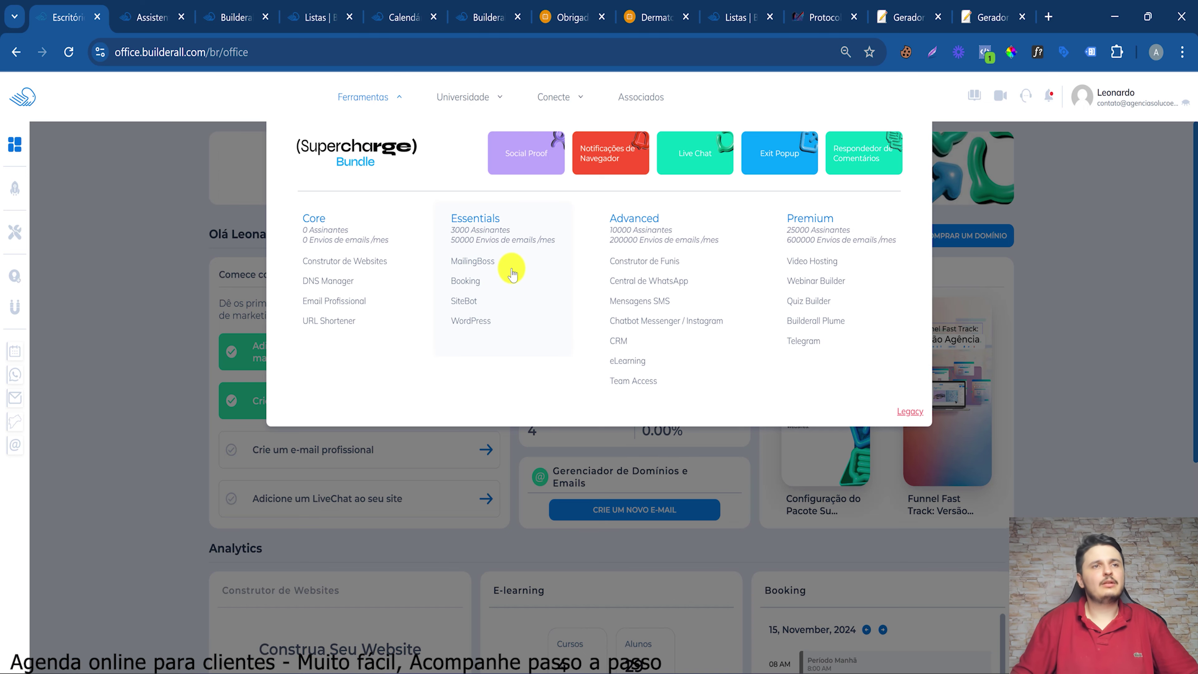
left_click(246, 192)
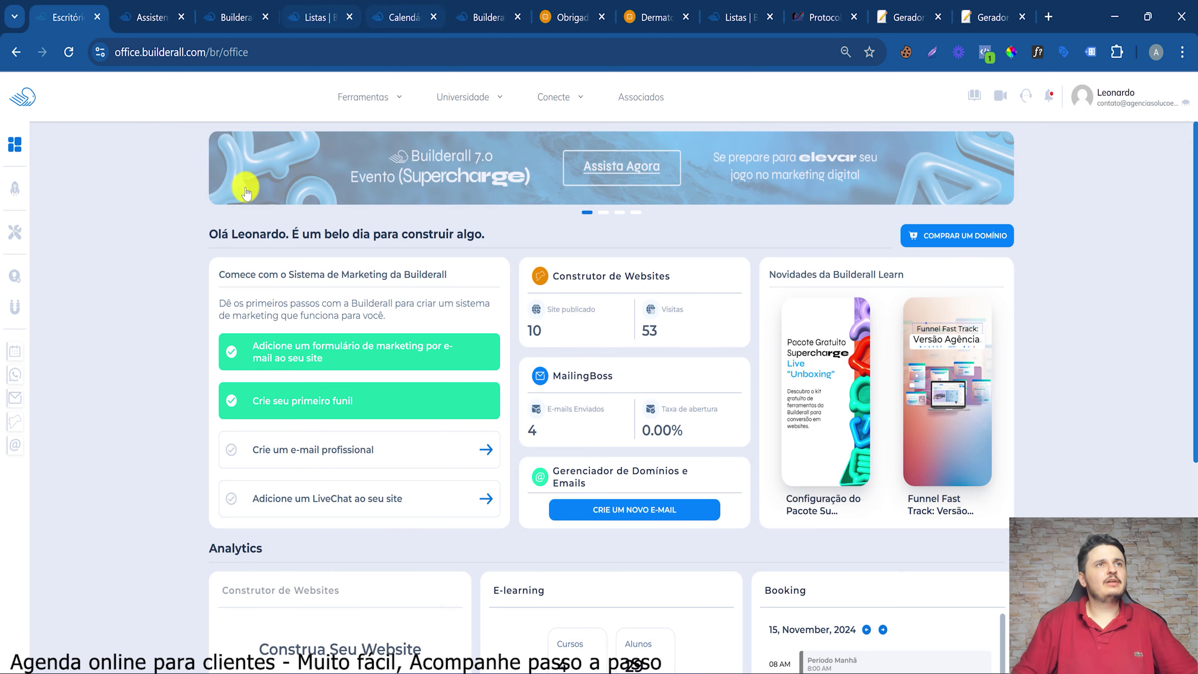
left_click(230, 15)
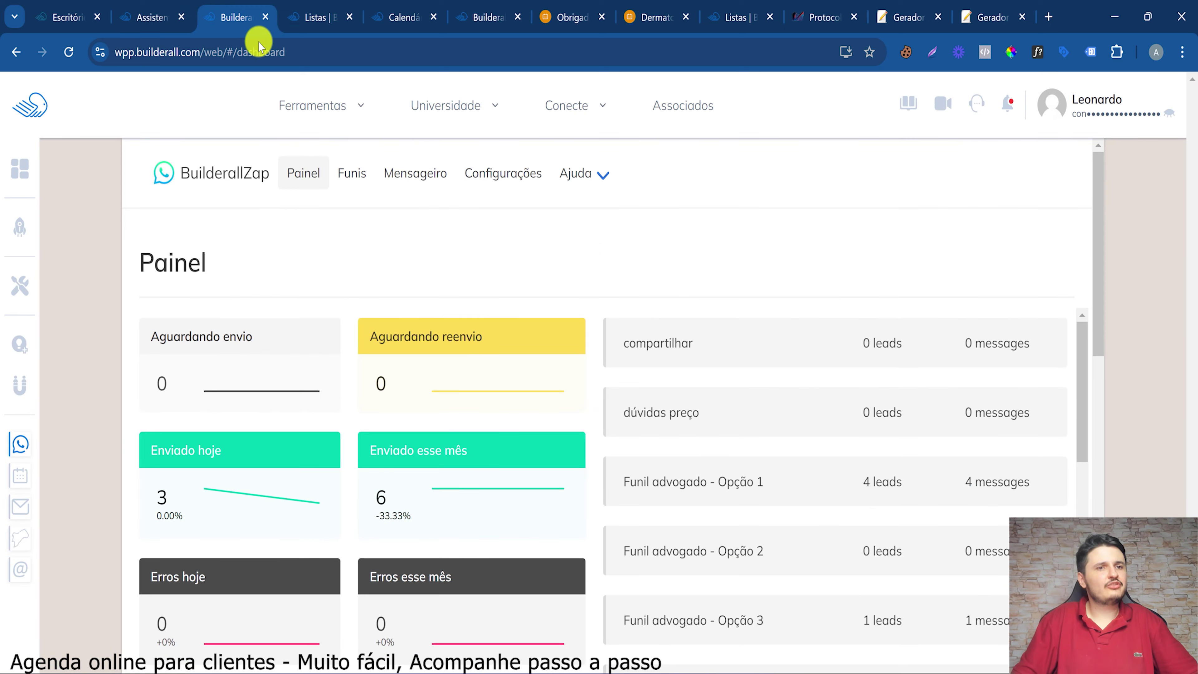
left_click(151, 17)
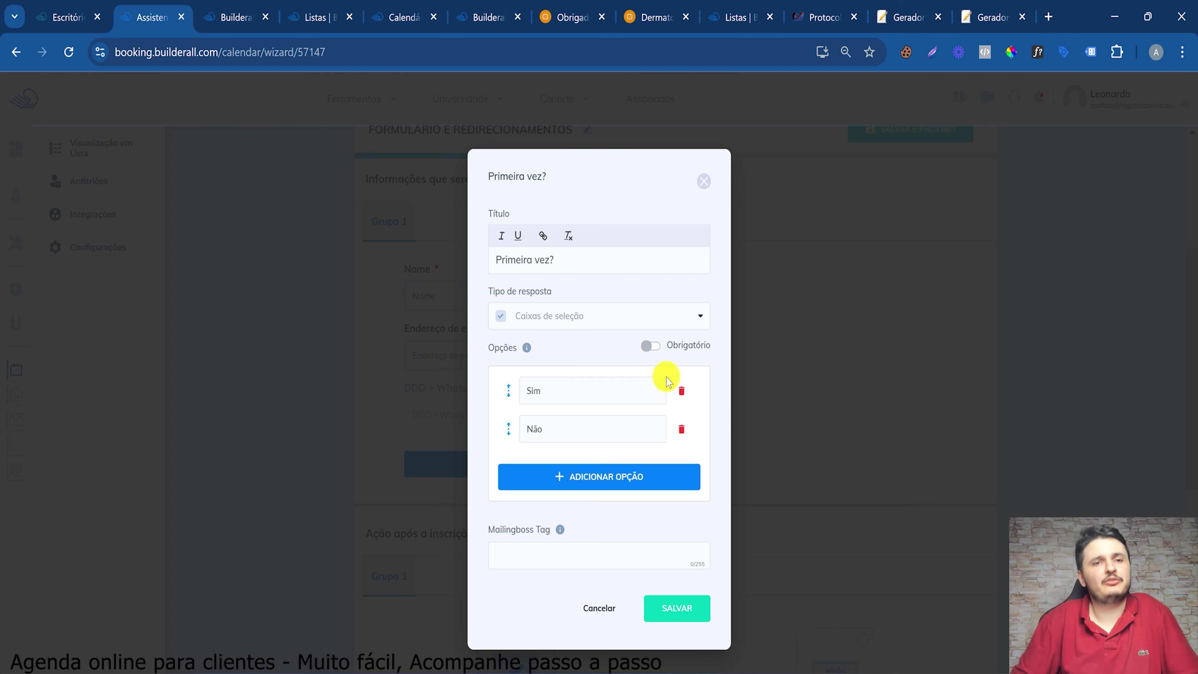
Give the Primeira vez? question the MailingBoss tag CLIENTE and save it
left_click(524, 559)
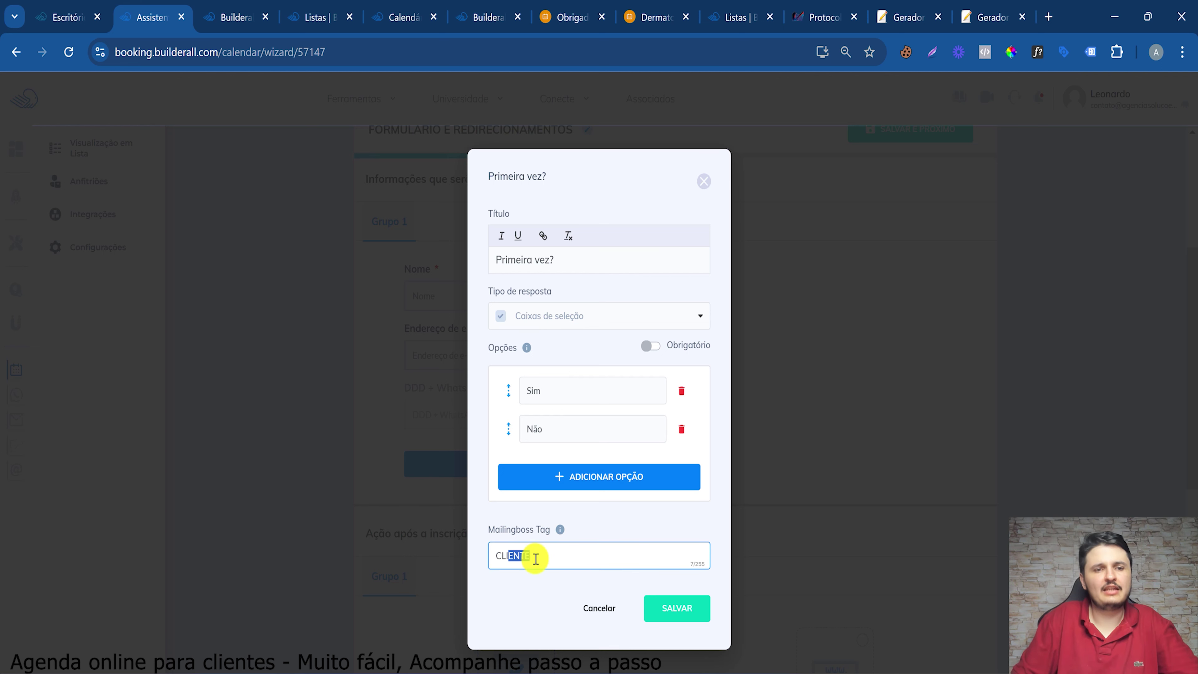
left_click(536, 559)
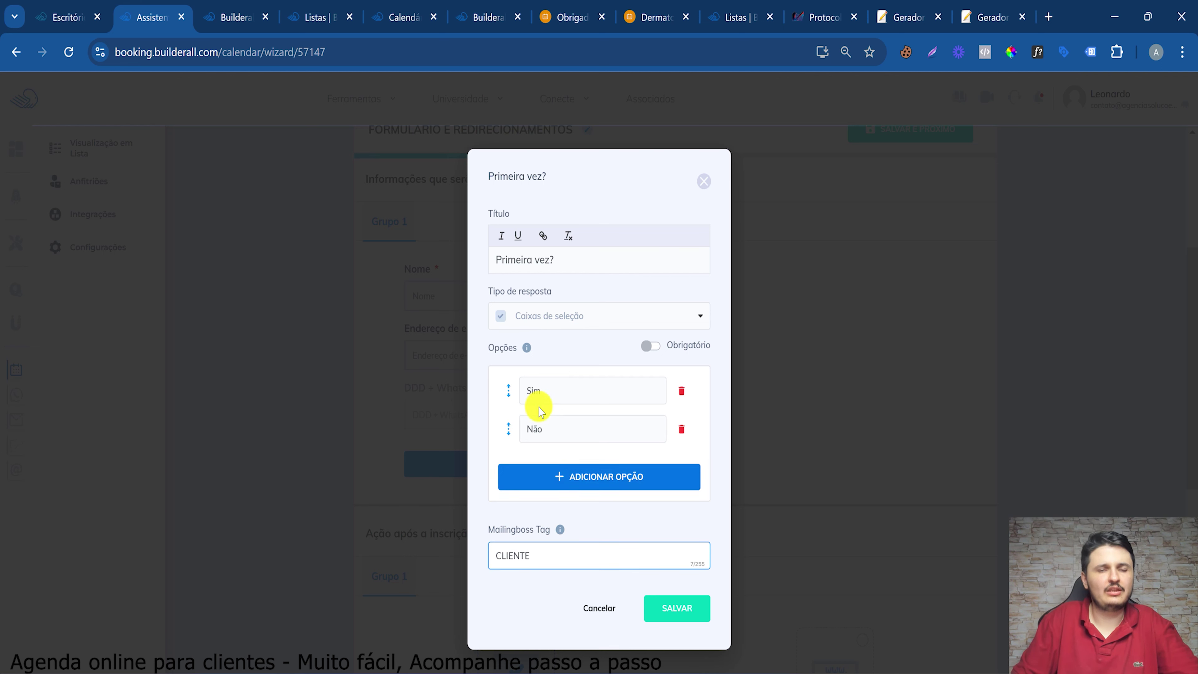
double_click(530, 559)
left_click(680, 608)
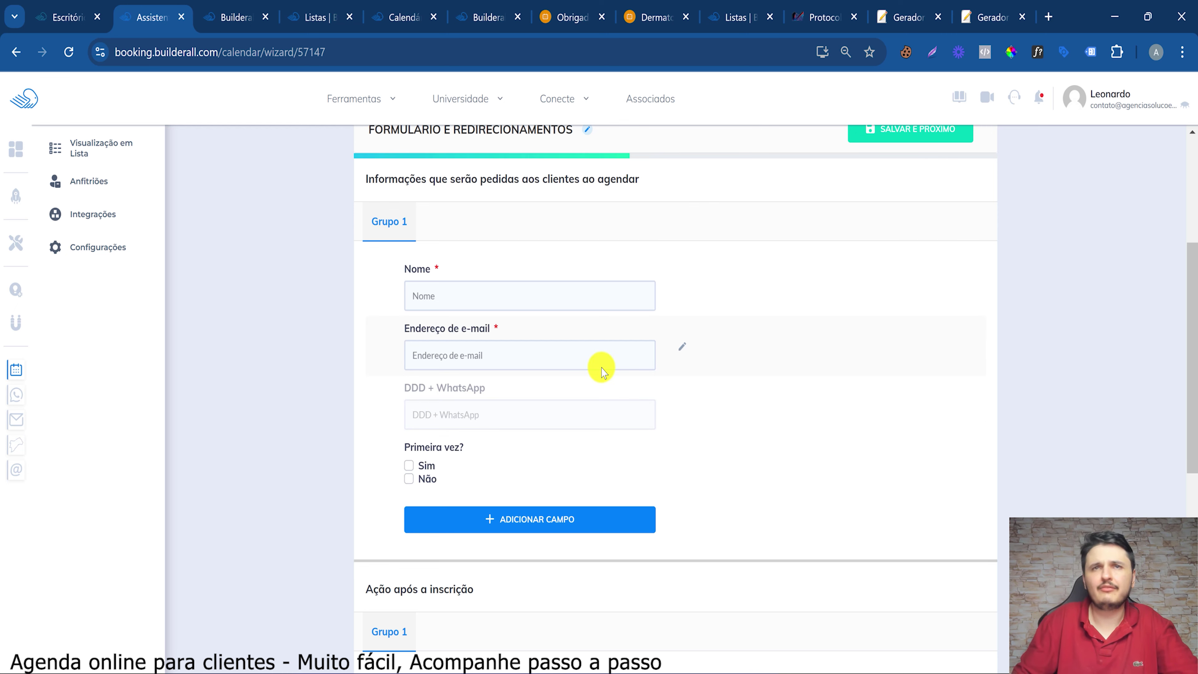
Scroll to Ação após a inscrição and view the 'Obrigado por se inscrever!' page
scroll(601, 371, "down", 5)
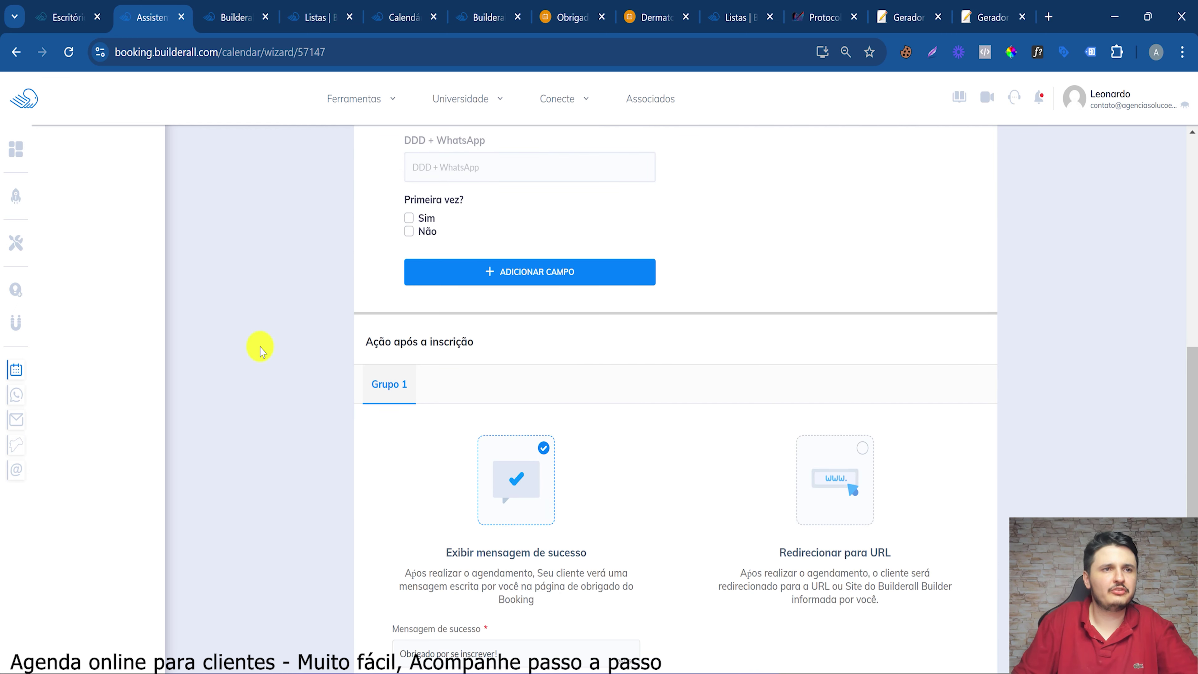
left_click_drag(378, 346, 453, 344)
scroll(447, 346, "down", 3)
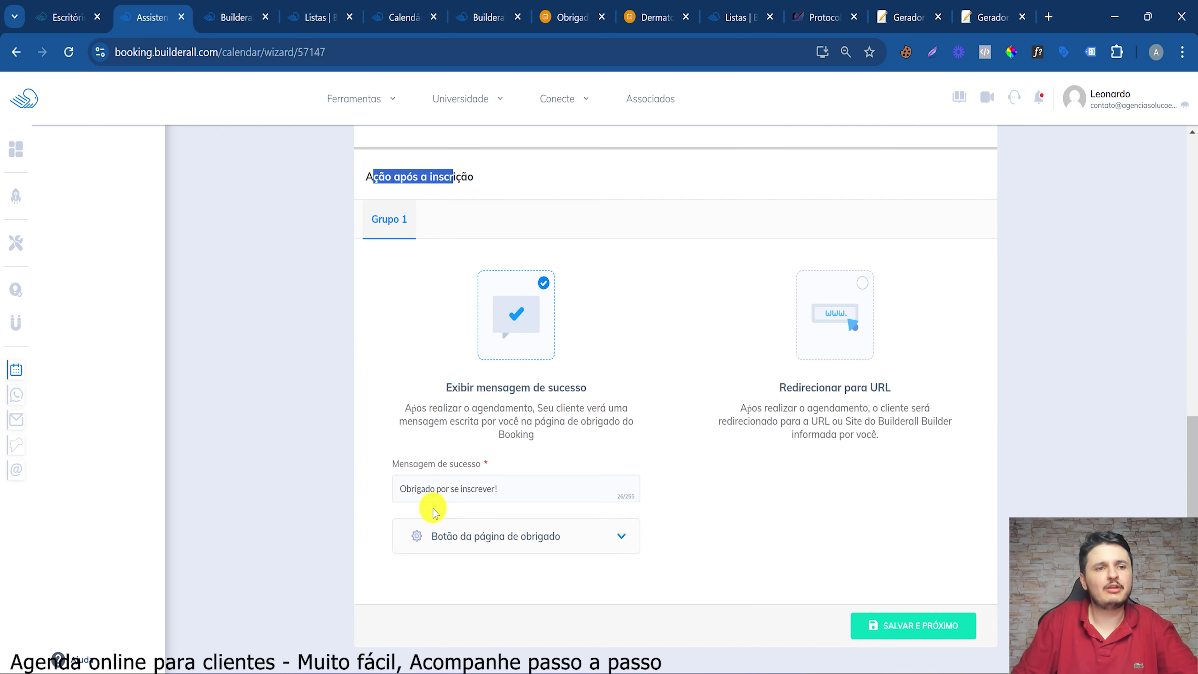
left_click(559, 16)
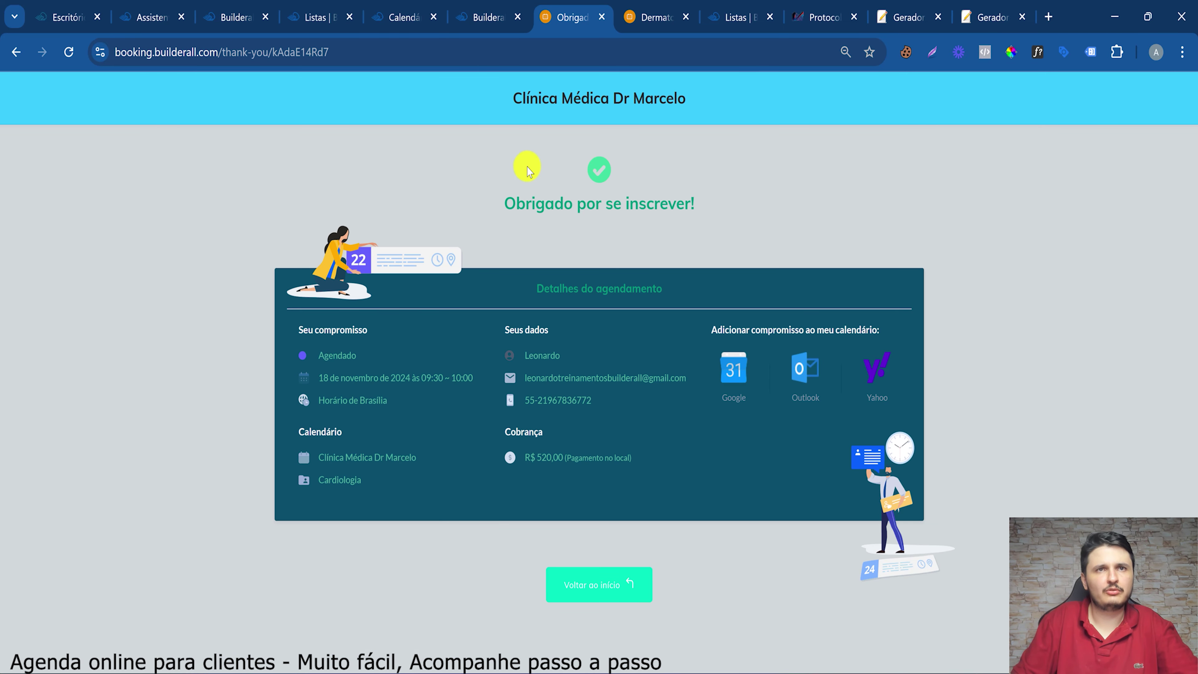
Leave the thank-you page and set the wizard's post-booking action to 'Redirecionar para URL'
left_click_drag(517, 200, 651, 203)
left_click_drag(493, 289, 657, 291)
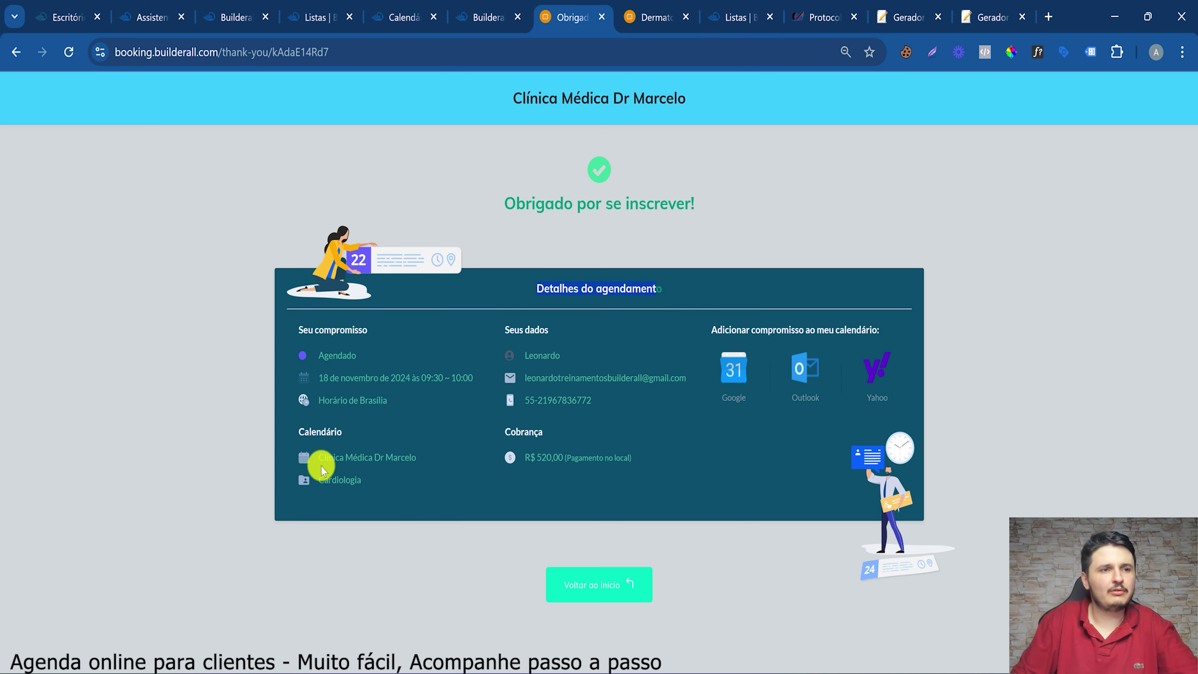
double_click(400, 457)
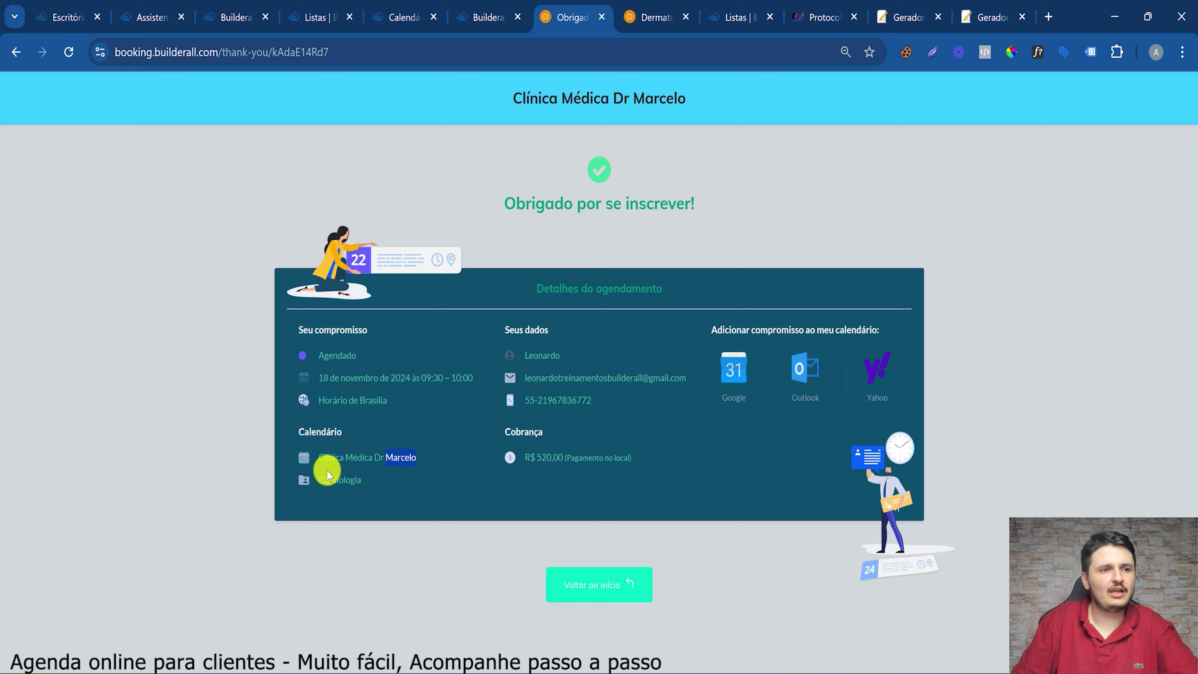
left_click_drag(361, 482, 336, 482)
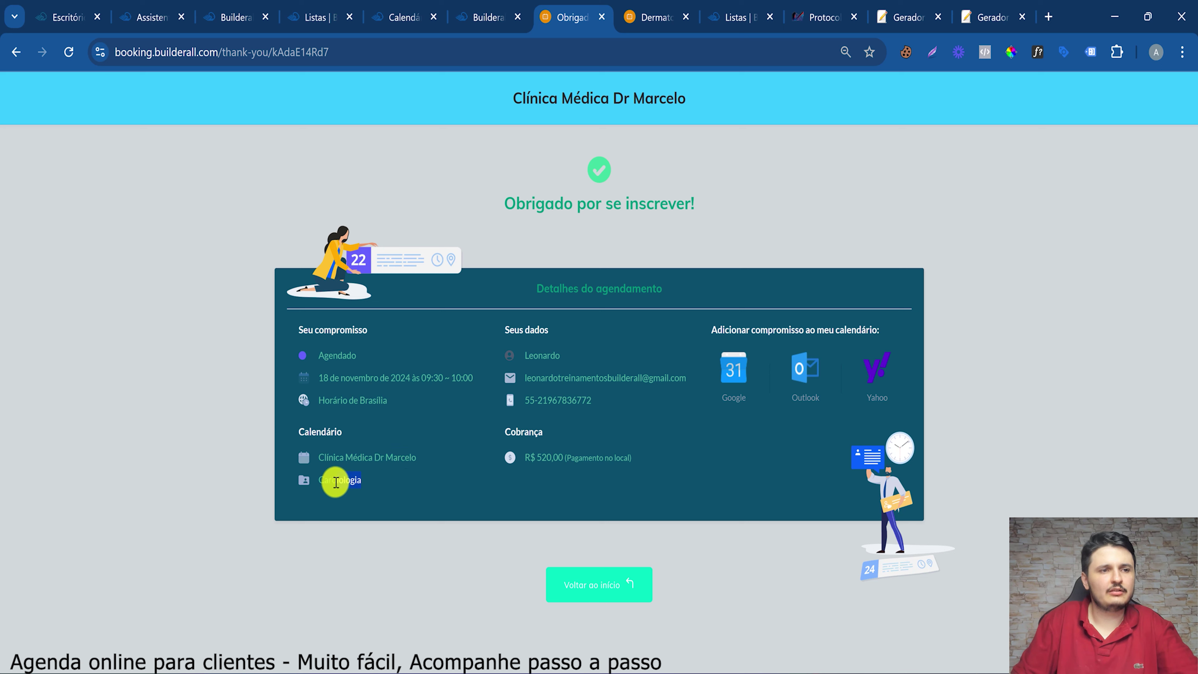
double_click(343, 487)
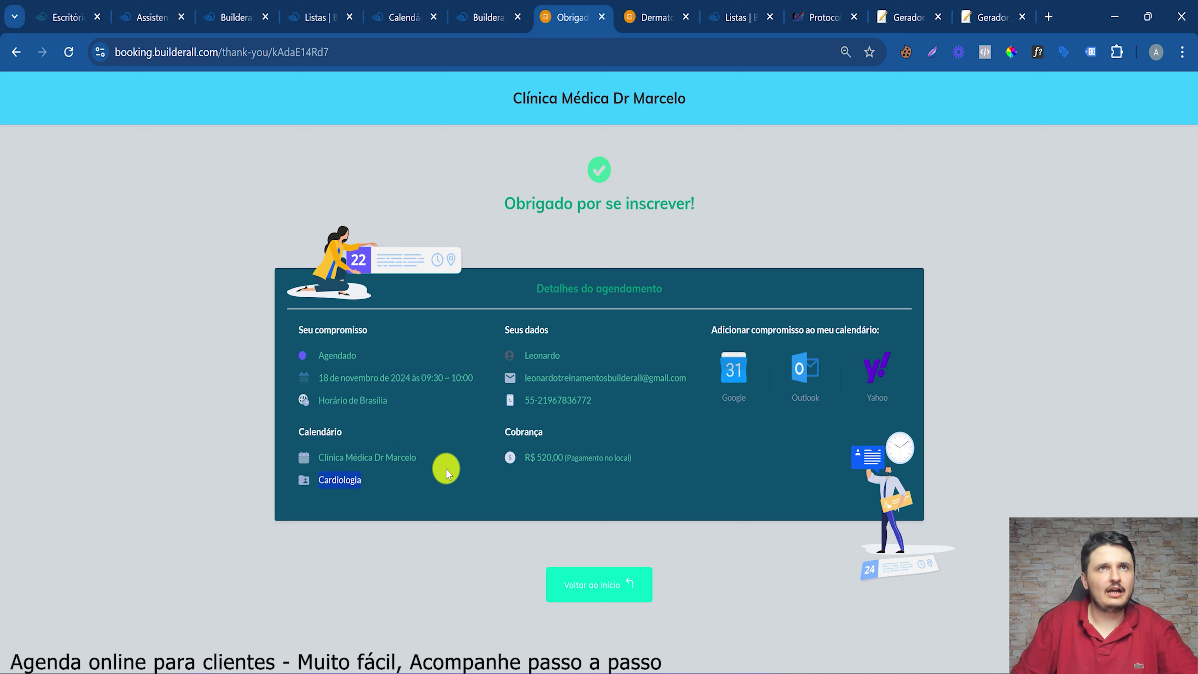
left_click(536, 456)
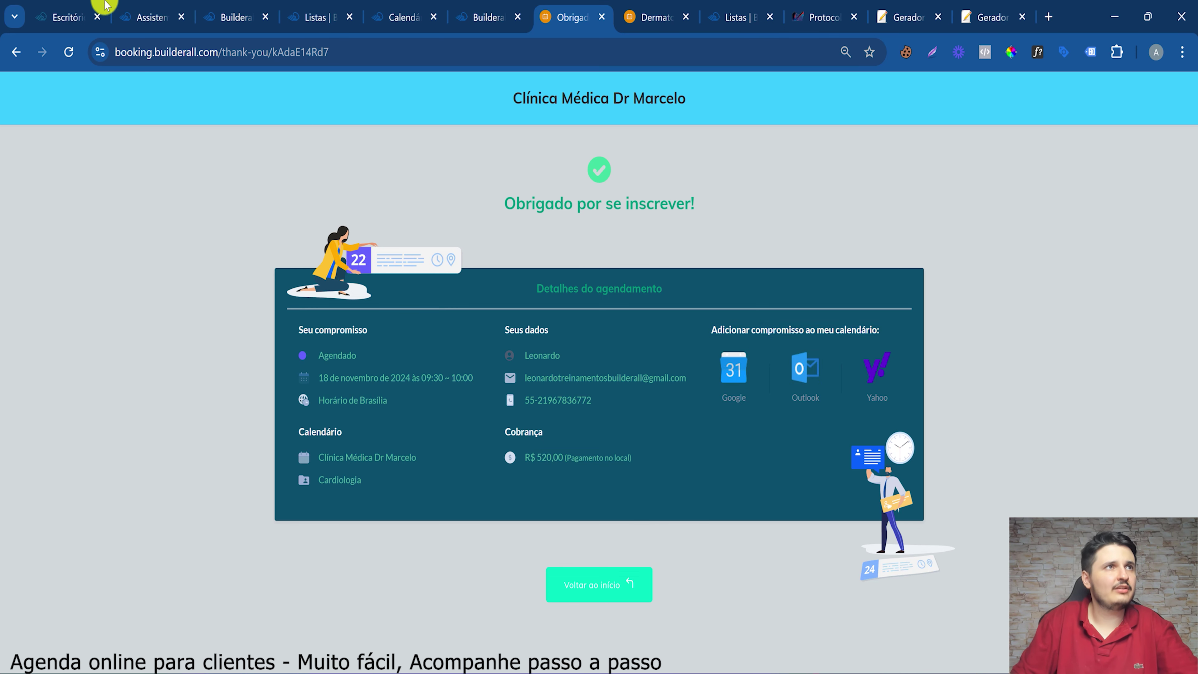
left_click(152, 17)
left_click(872, 325)
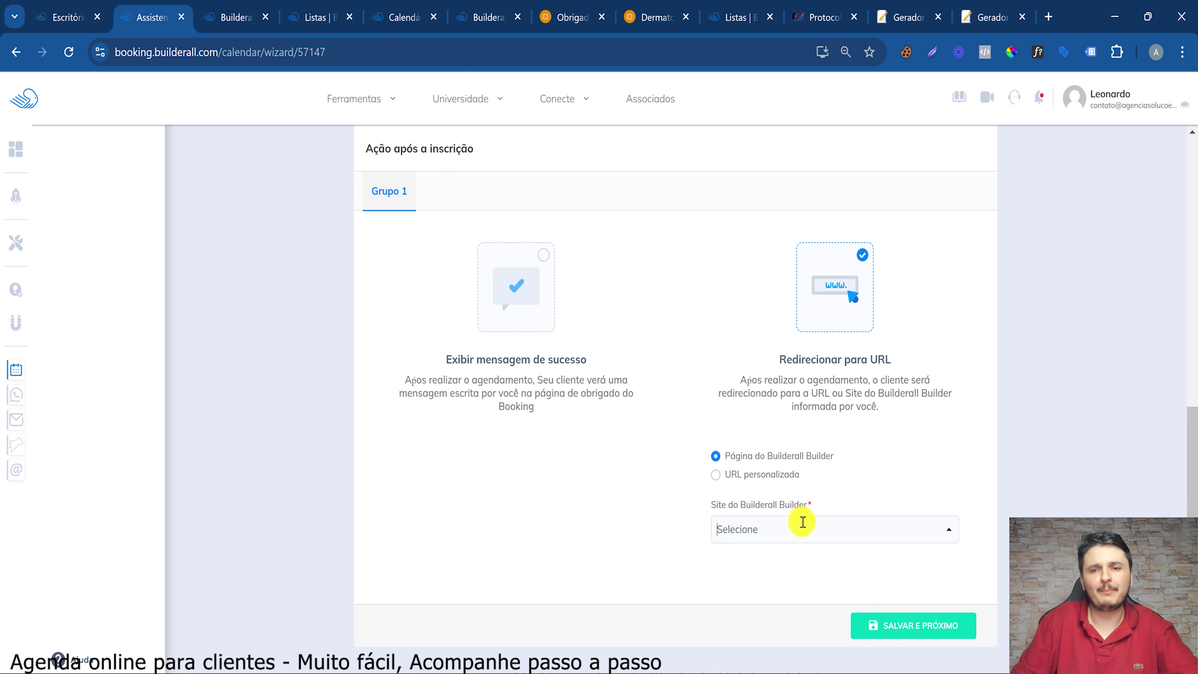
Choose 'Exibir mensagem de sucesso' as the post-booking action and save to reach COMUNICAÇÃO
left_click(527, 298)
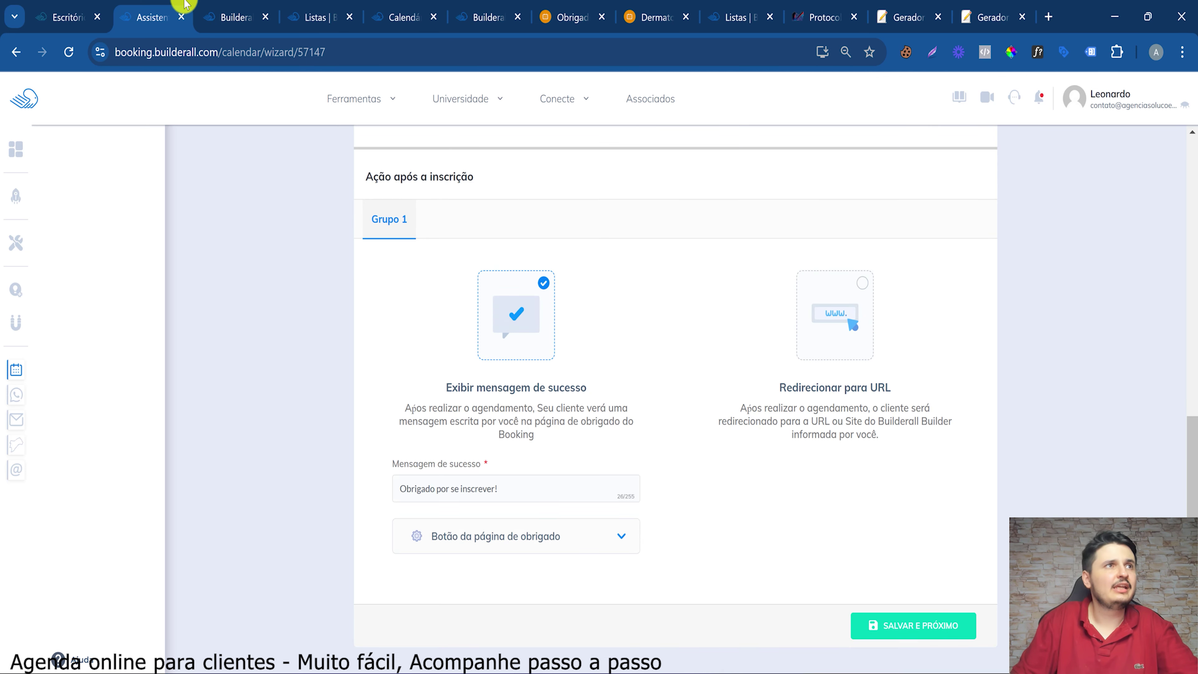
left_click(346, 106)
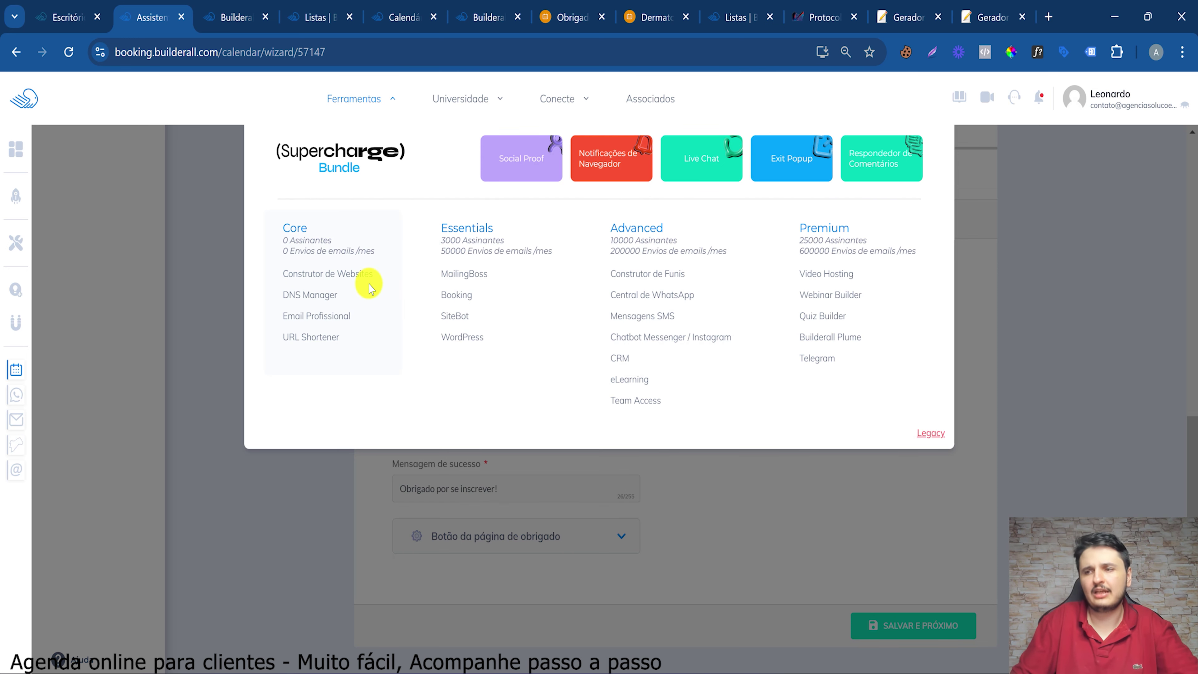
left_click(569, 554)
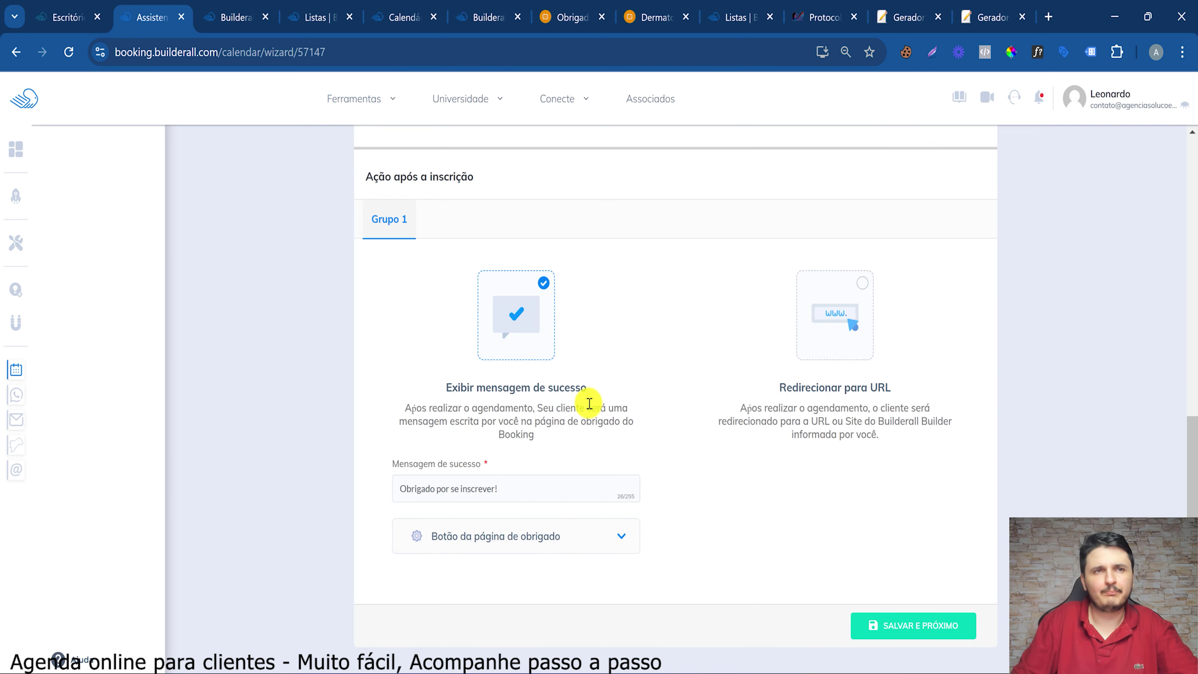
scroll(585, 403, "up", 2)
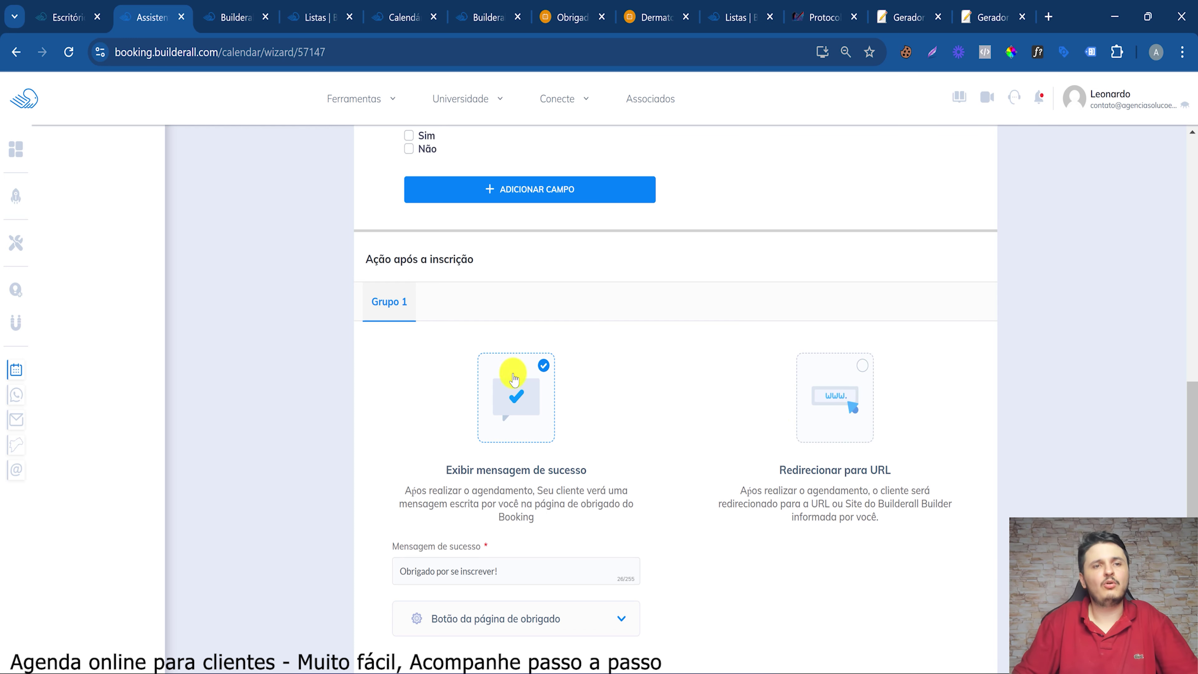
left_click(570, 15)
key("ctrl+2")
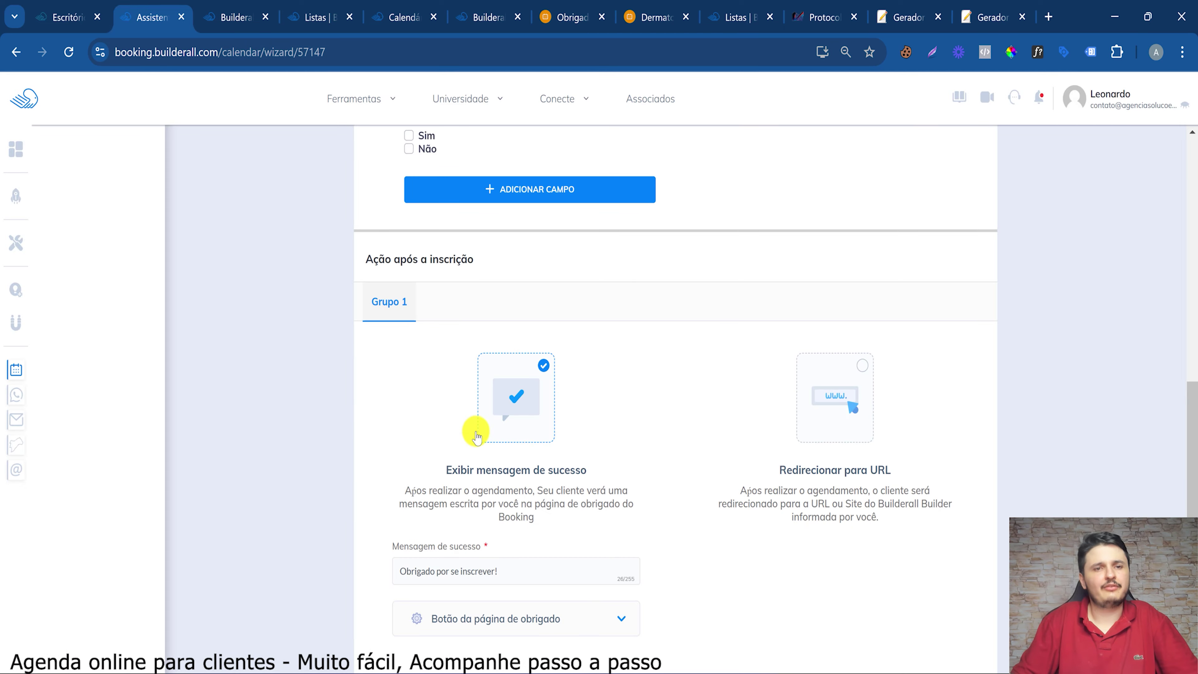
scroll(632, 557, "down", 2)
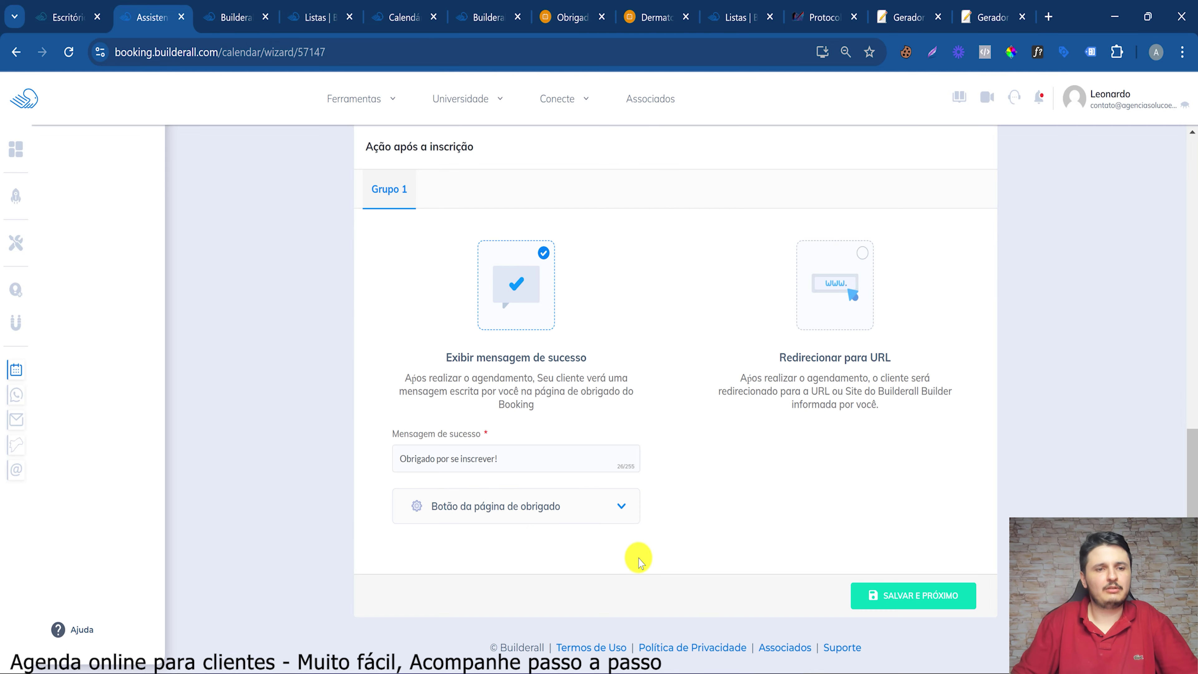
left_click(923, 602)
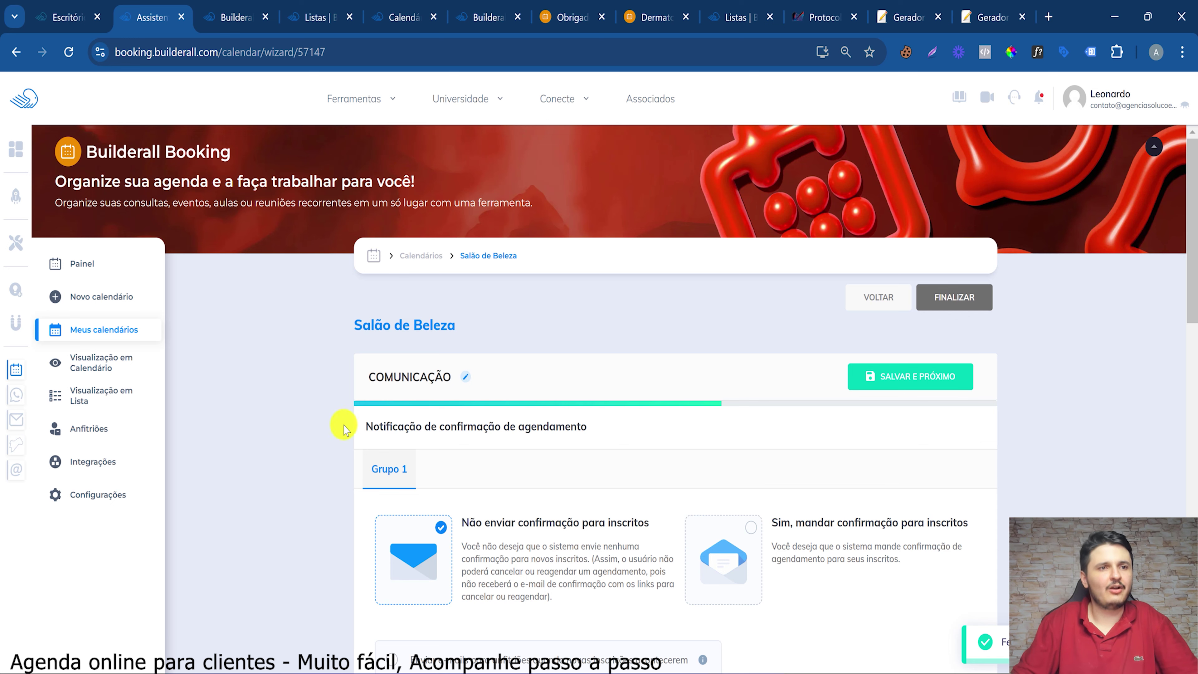
Select 'Sim, mandar confirmação para inscritos' to turn on subscriber confirmation e-mails
left_click_drag(397, 427, 606, 423)
scroll(490, 412, "down", 5)
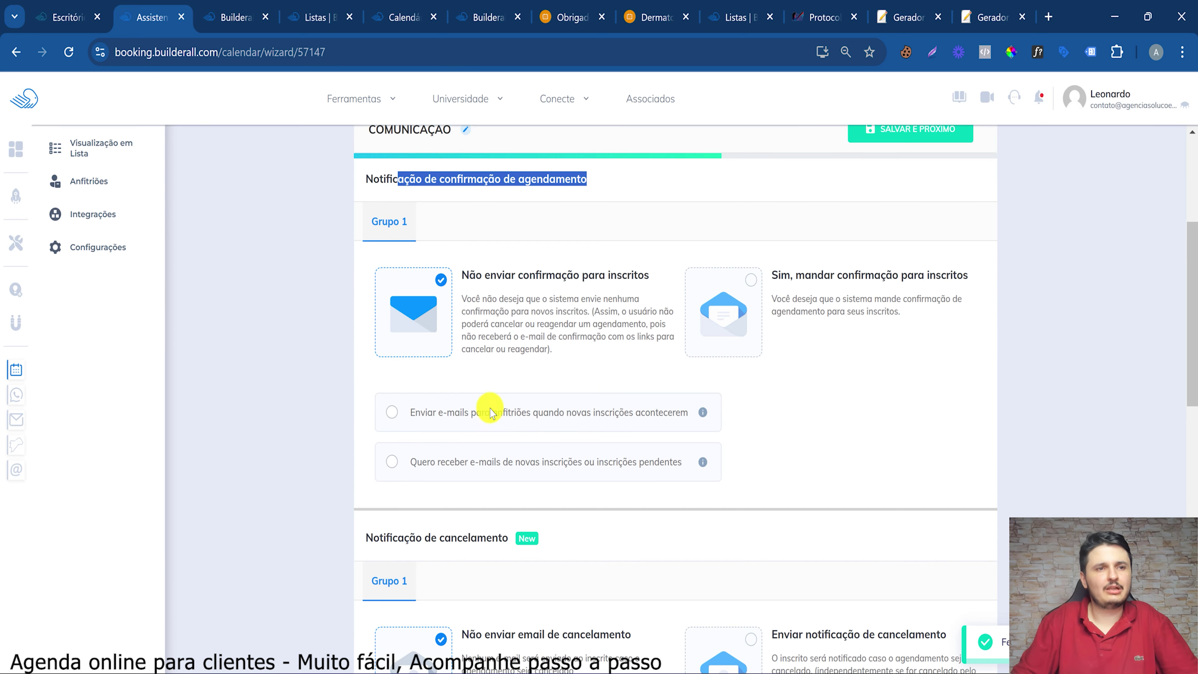
left_click_drag(481, 276, 674, 282)
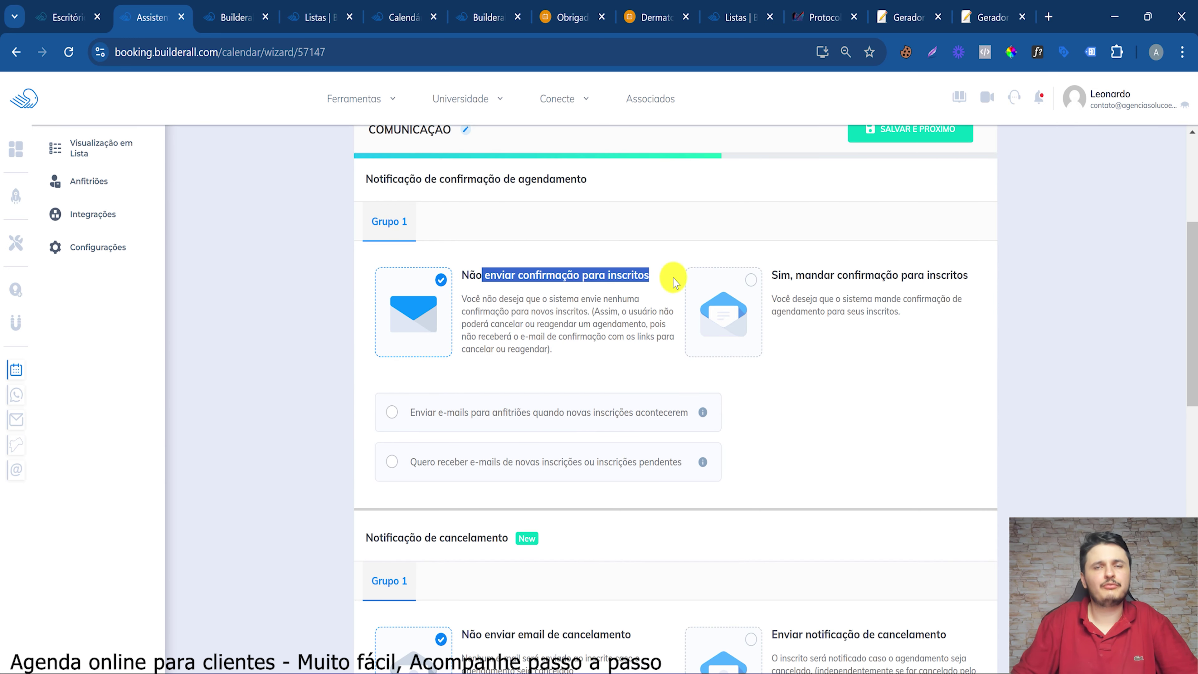
left_click(739, 281)
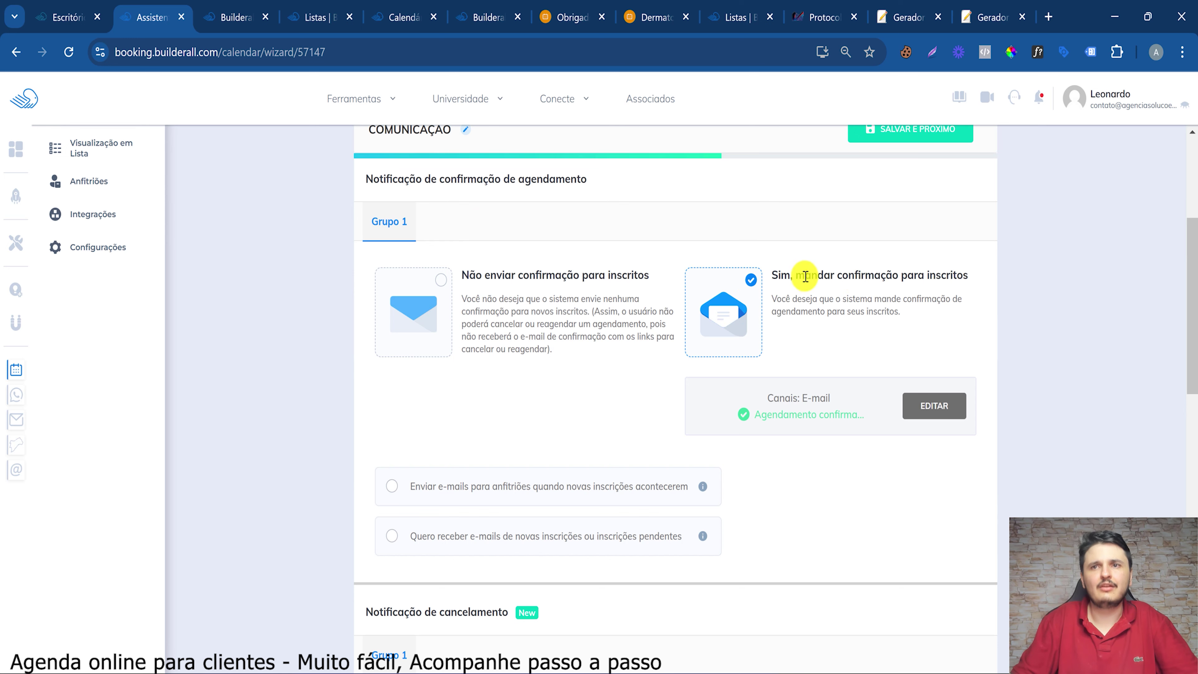
left_click_drag(811, 275, 969, 275)
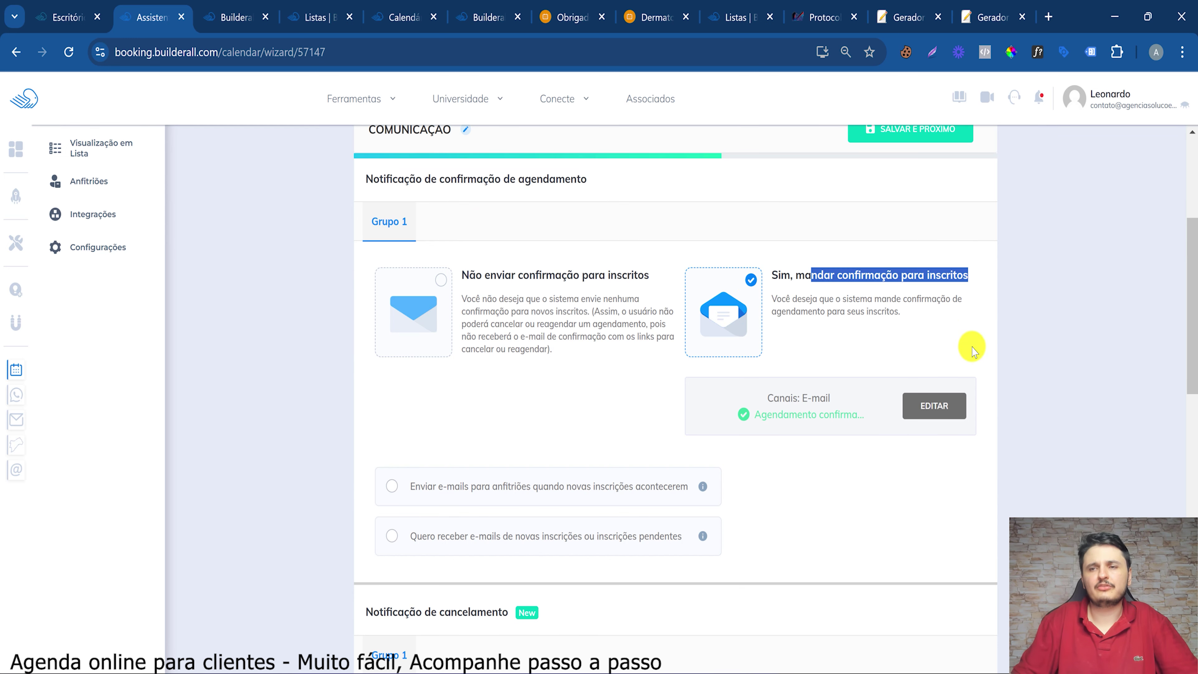
Edit the confirmation subject to 'Agendamento para {group_title} confirmado com sucesso!'
left_click(936, 406)
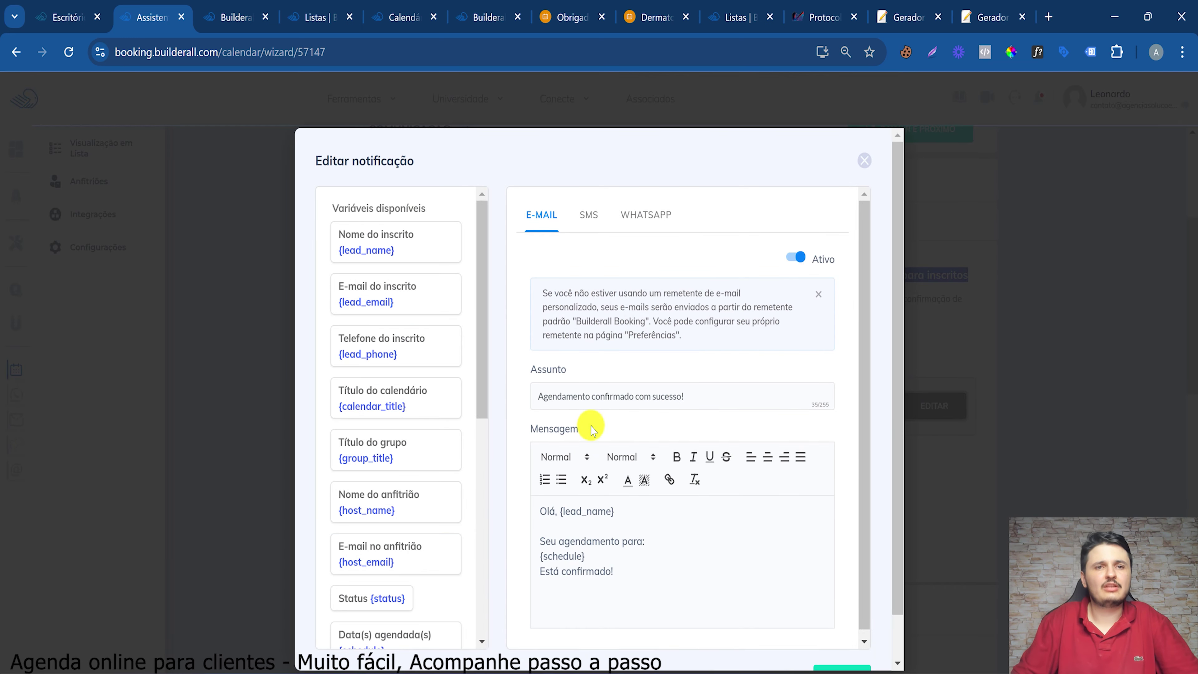
left_click_drag(557, 391, 720, 383)
left_click(603, 528)
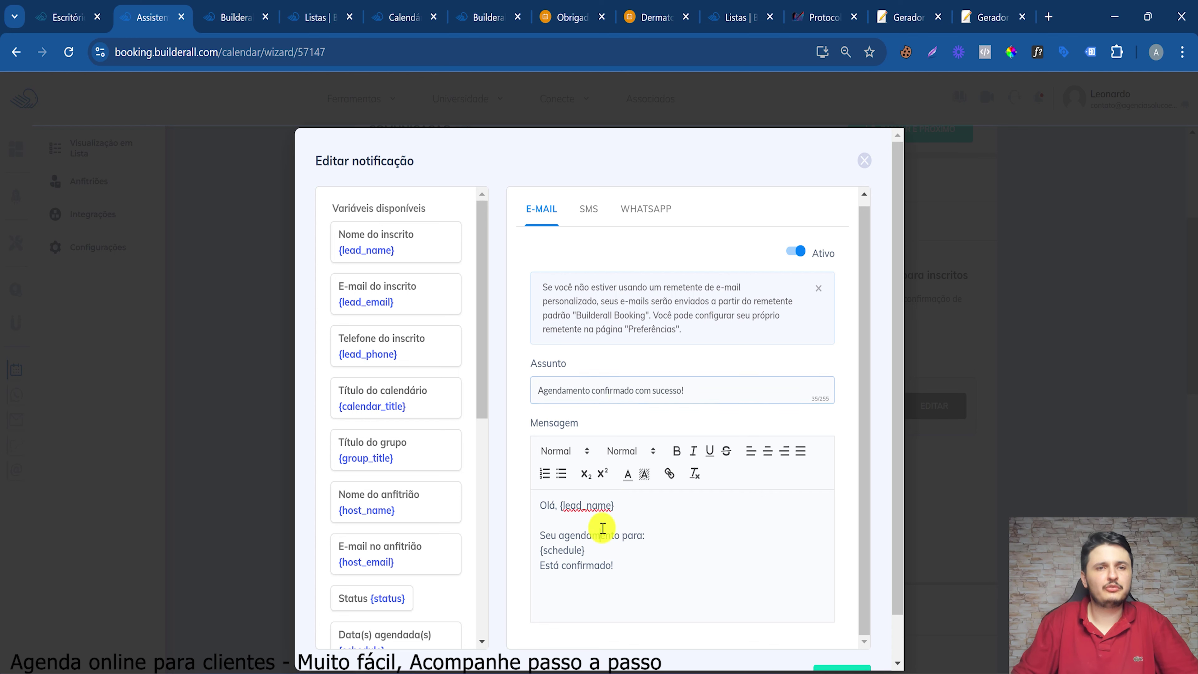
left_click(589, 394)
type("para")
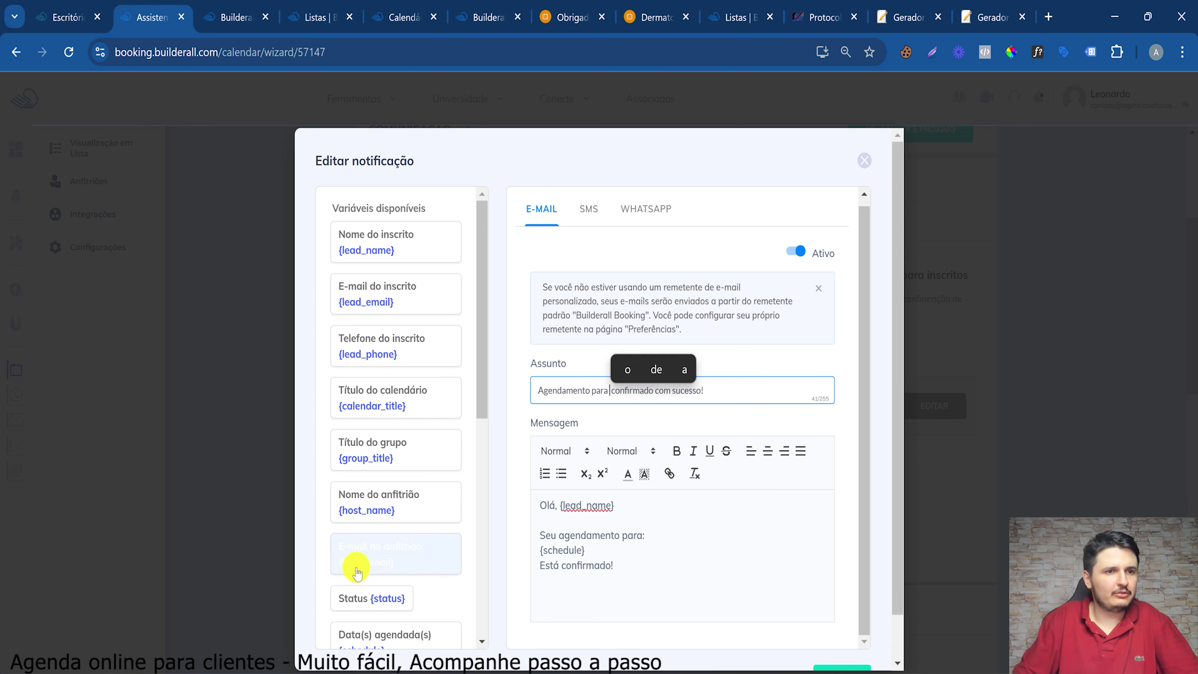
scroll(359, 512, "down", 1)
left_click(406, 402)
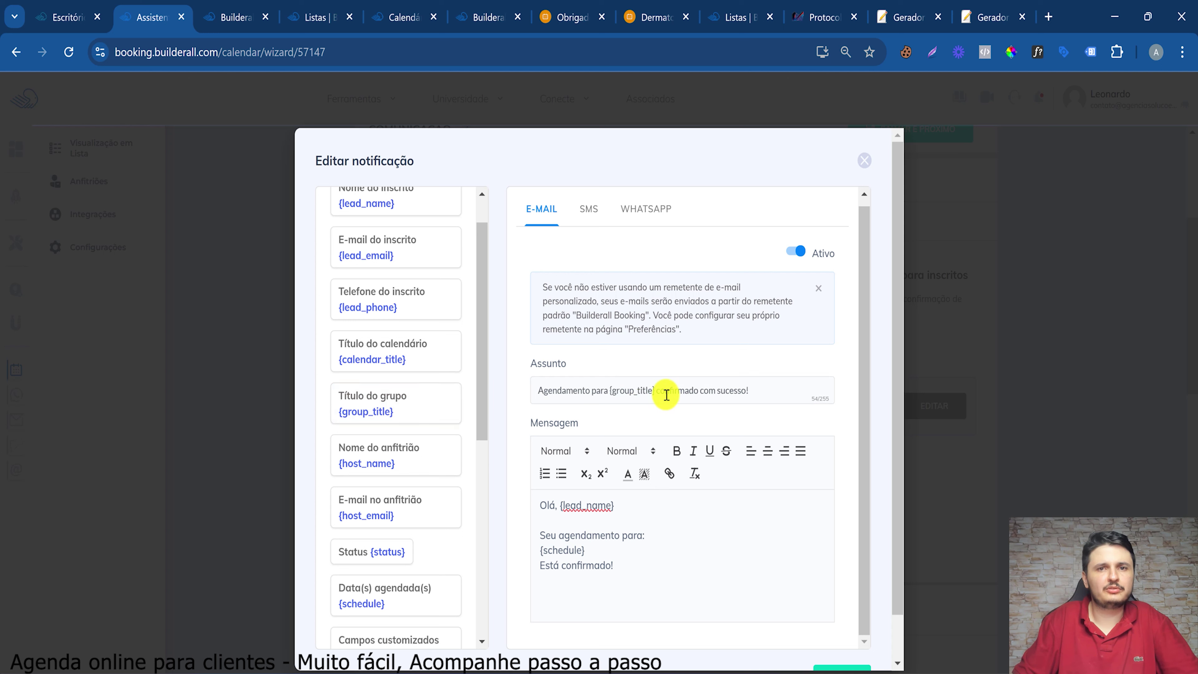
left_click(656, 387)
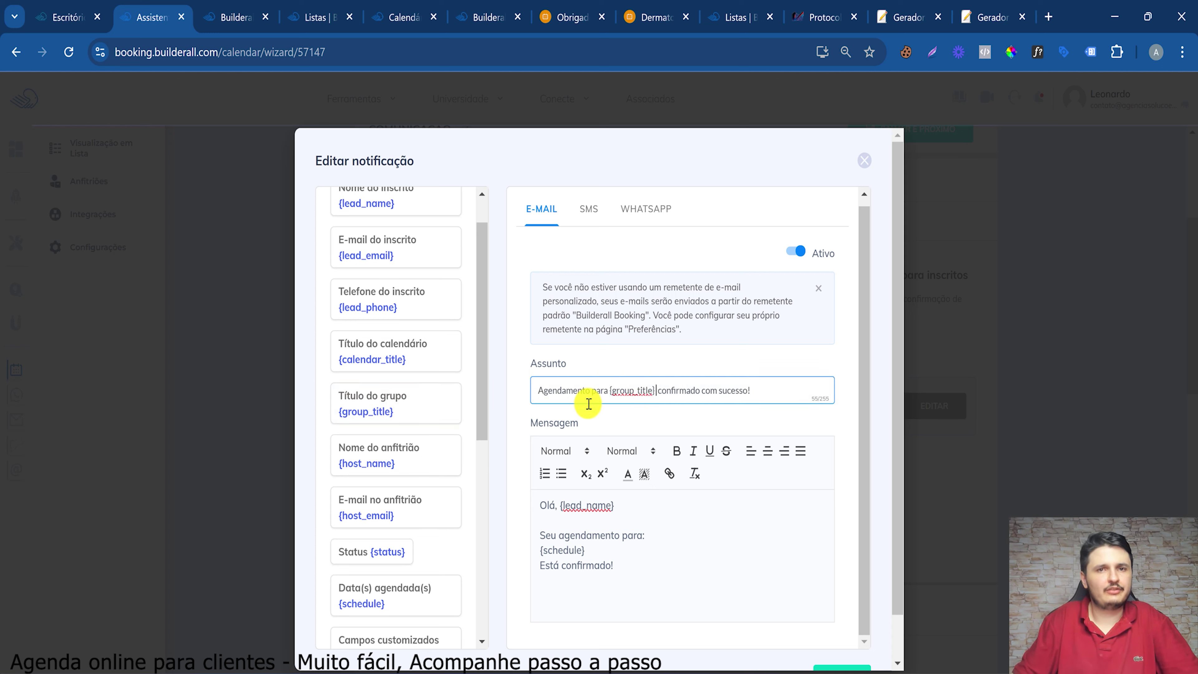
left_click_drag(566, 386, 722, 380)
left_click(769, 378)
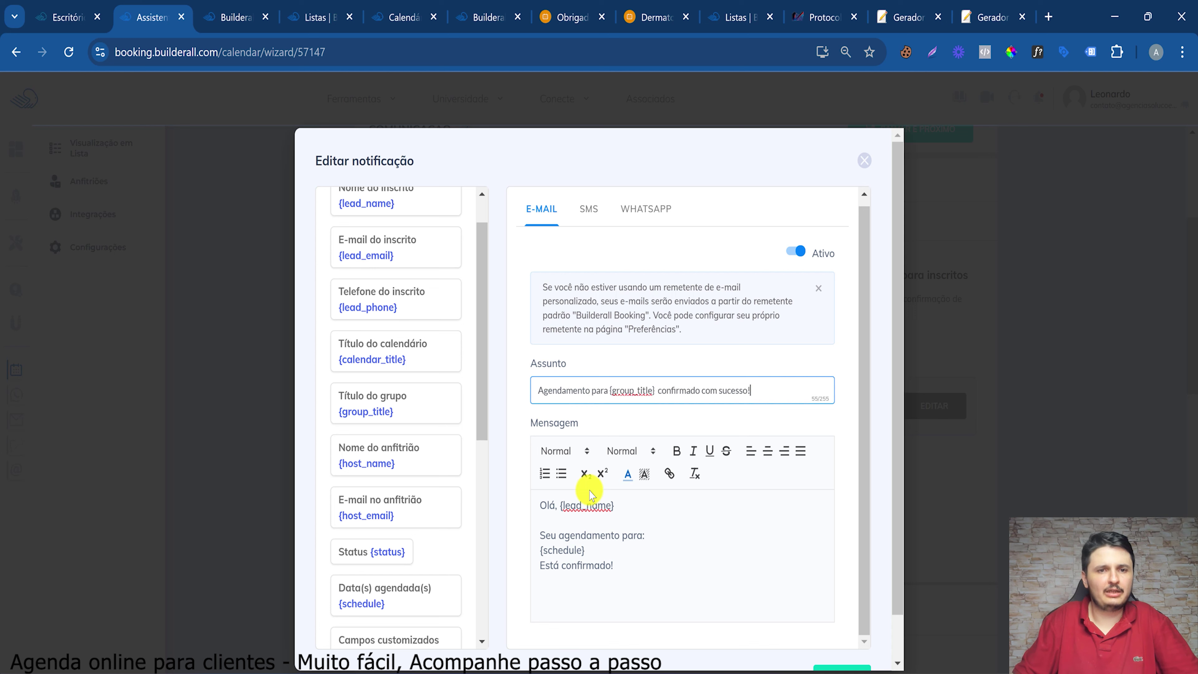
Review the {lead_name} and {schedule} message body, then save the confirmation e-mail with FEITO
double_click(587, 506)
left_click(613, 506)
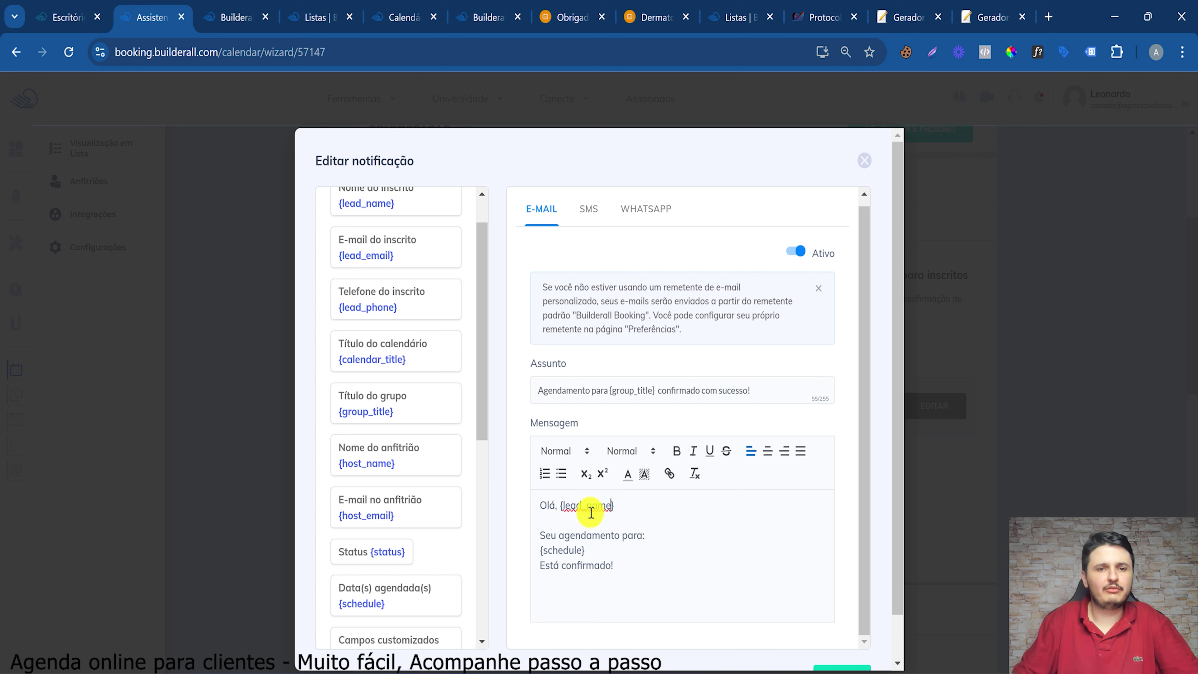
left_click_drag(563, 505, 651, 504)
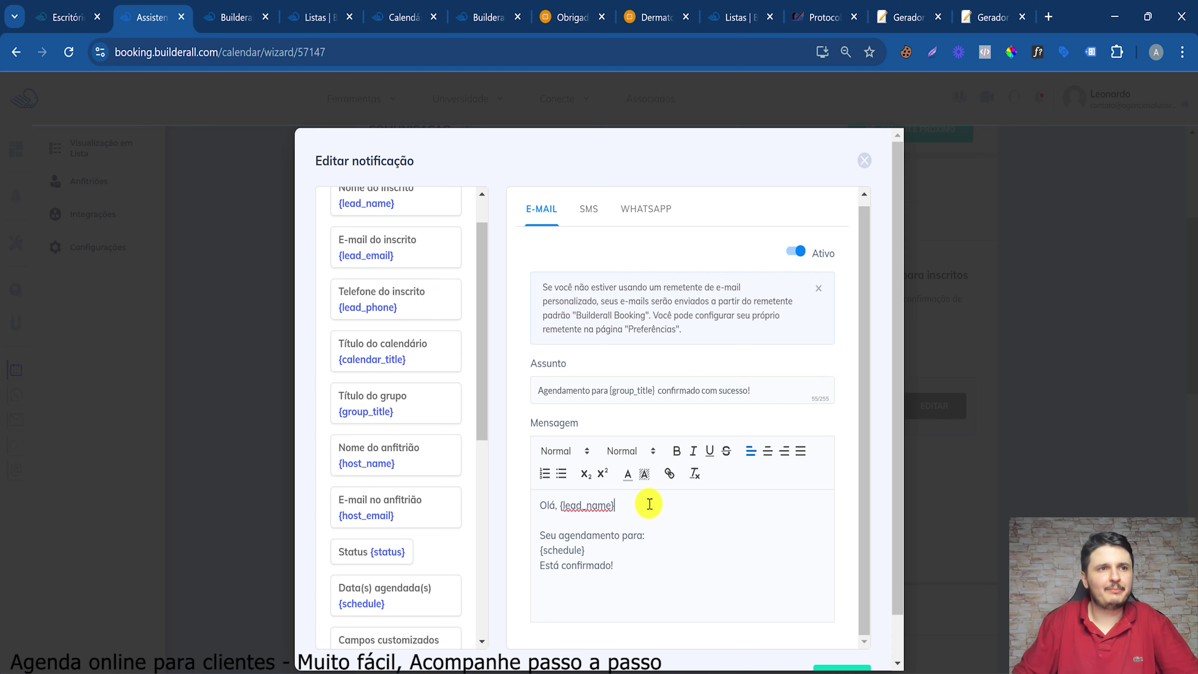
scroll(348, 236, "up", 1)
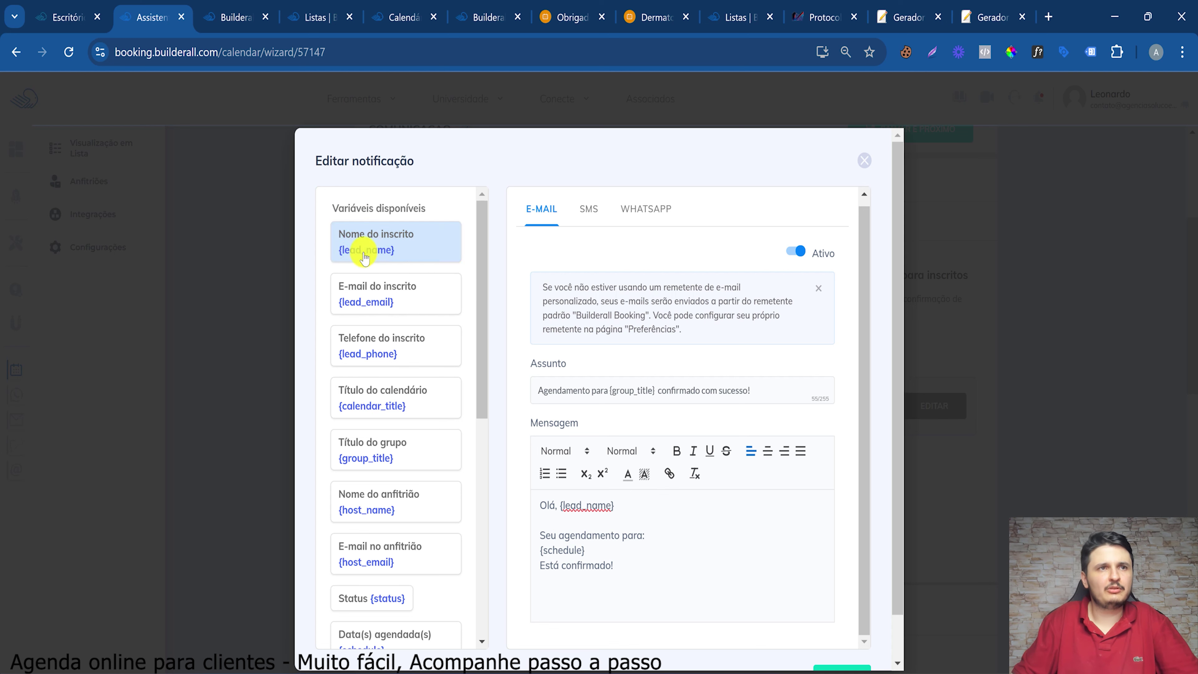
left_click_drag(378, 302, 388, 450)
scroll(373, 391, "down", 5)
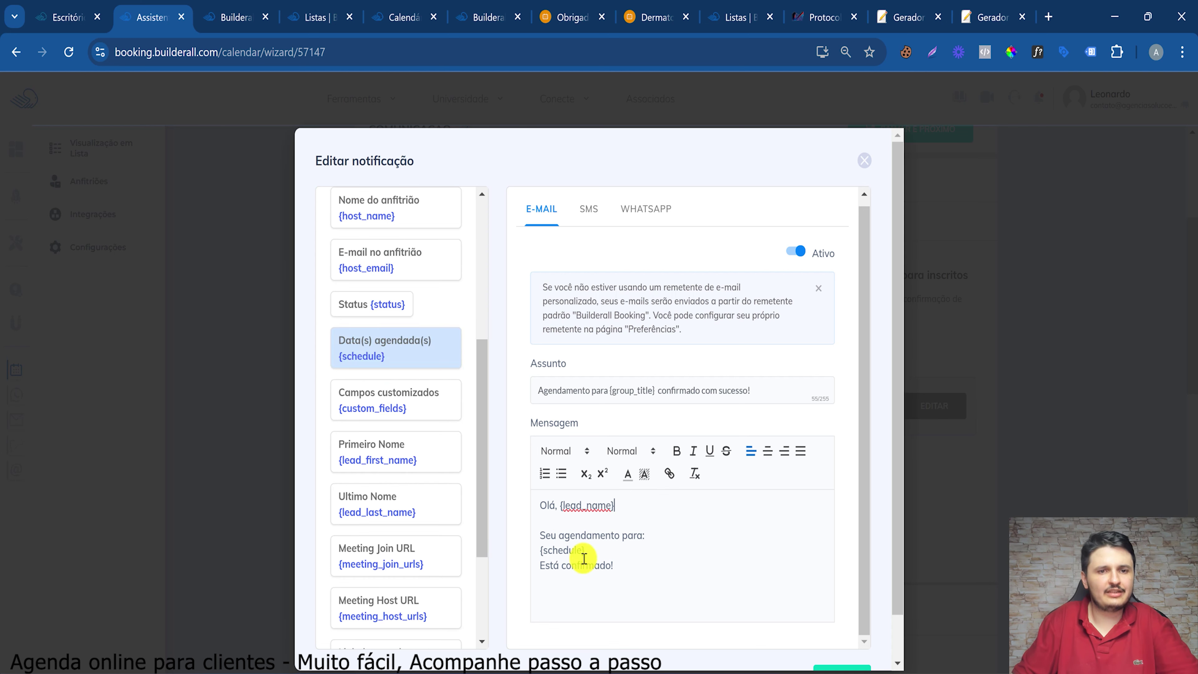
left_click_drag(575, 550, 587, 550)
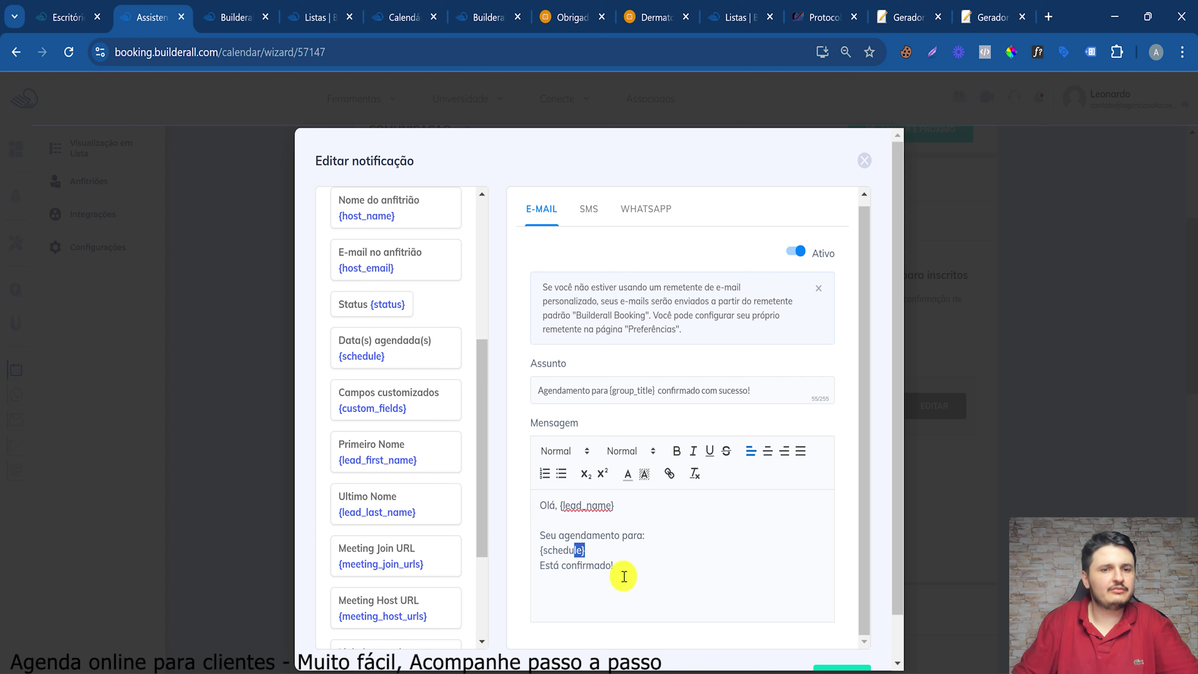
left_click(624, 577)
left_click_drag(343, 219, 374, 553)
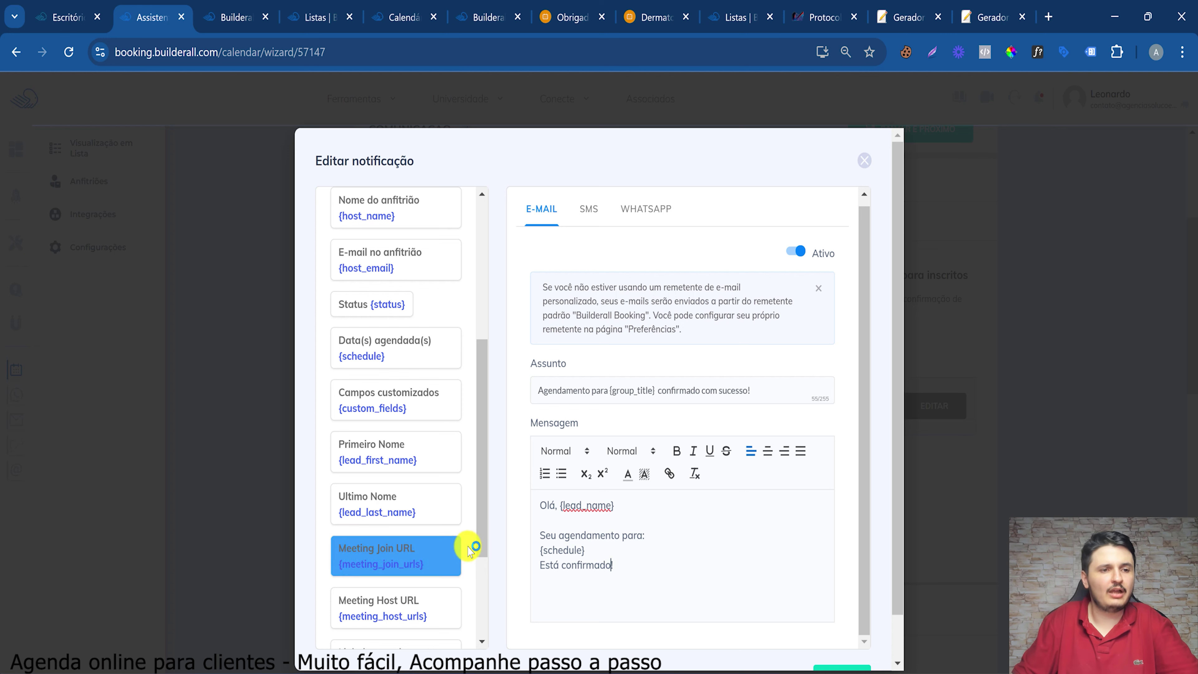
scroll(441, 547, "down", 2)
left_click_drag(350, 274, 720, 575)
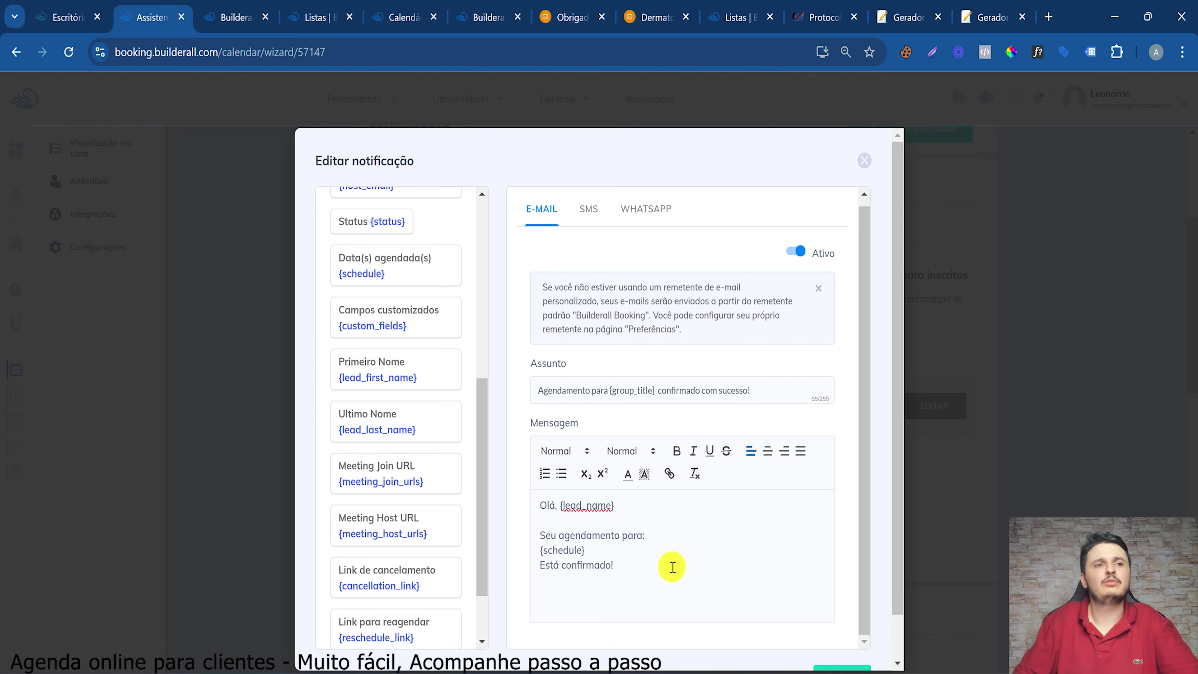
scroll(859, 638, "down", 1)
left_click(855, 636)
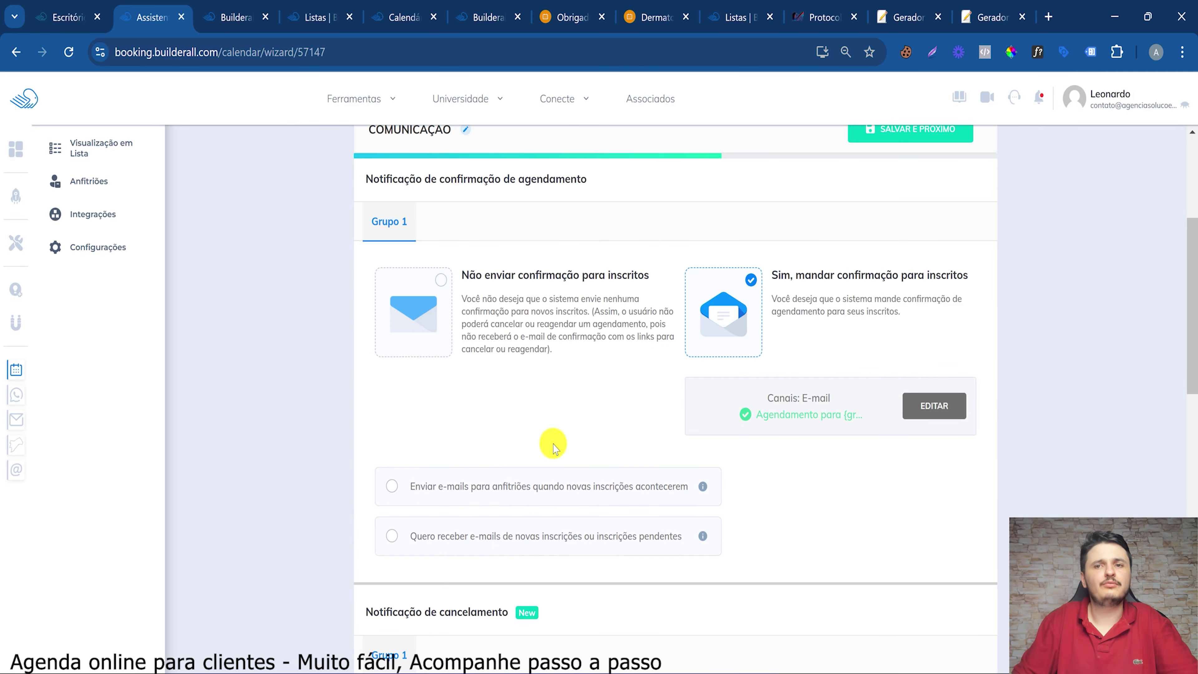
Check 'Enviar e-mails para anfitriões quando novas inscrições acontecerem' and open its '{lead_name} se inscreveu em {group_title}' e-mail
double_click(868, 274)
scroll(533, 378, "down", 3)
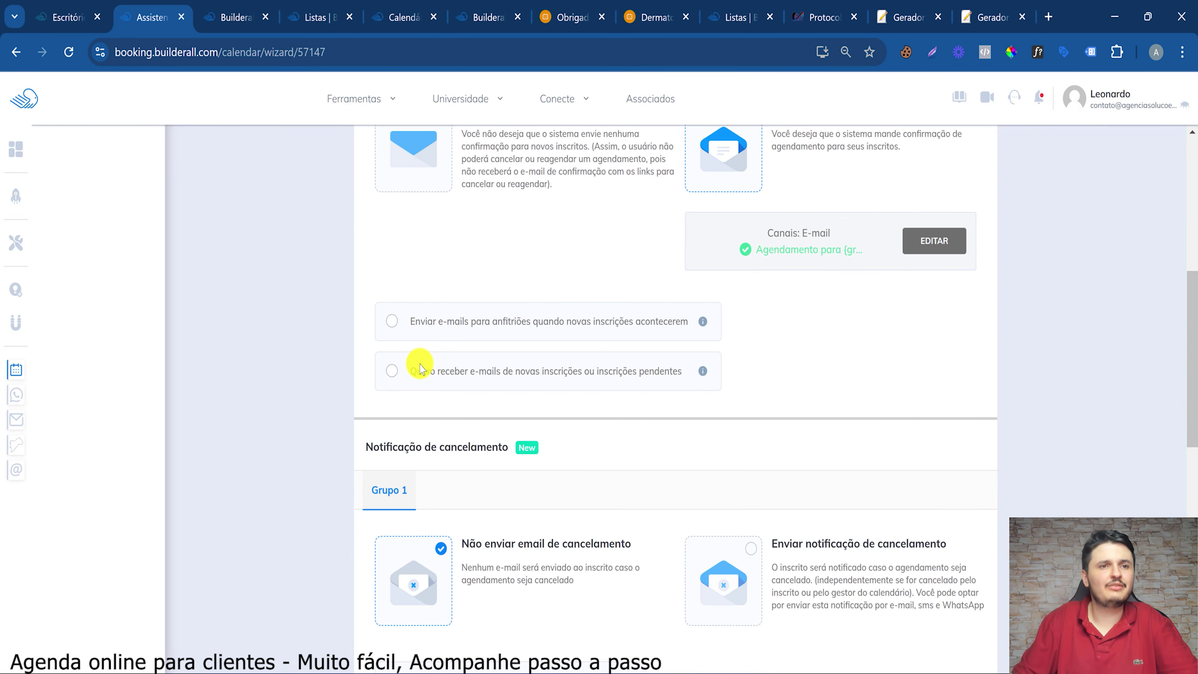
left_click(394, 322)
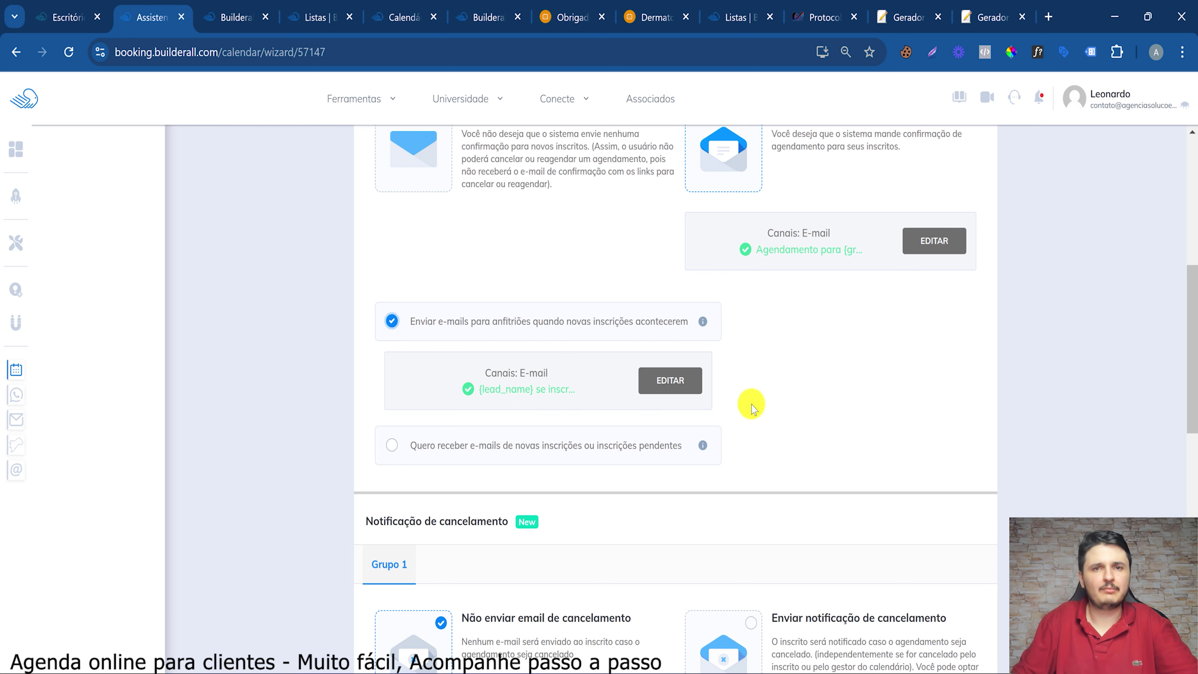
left_click(651, 379)
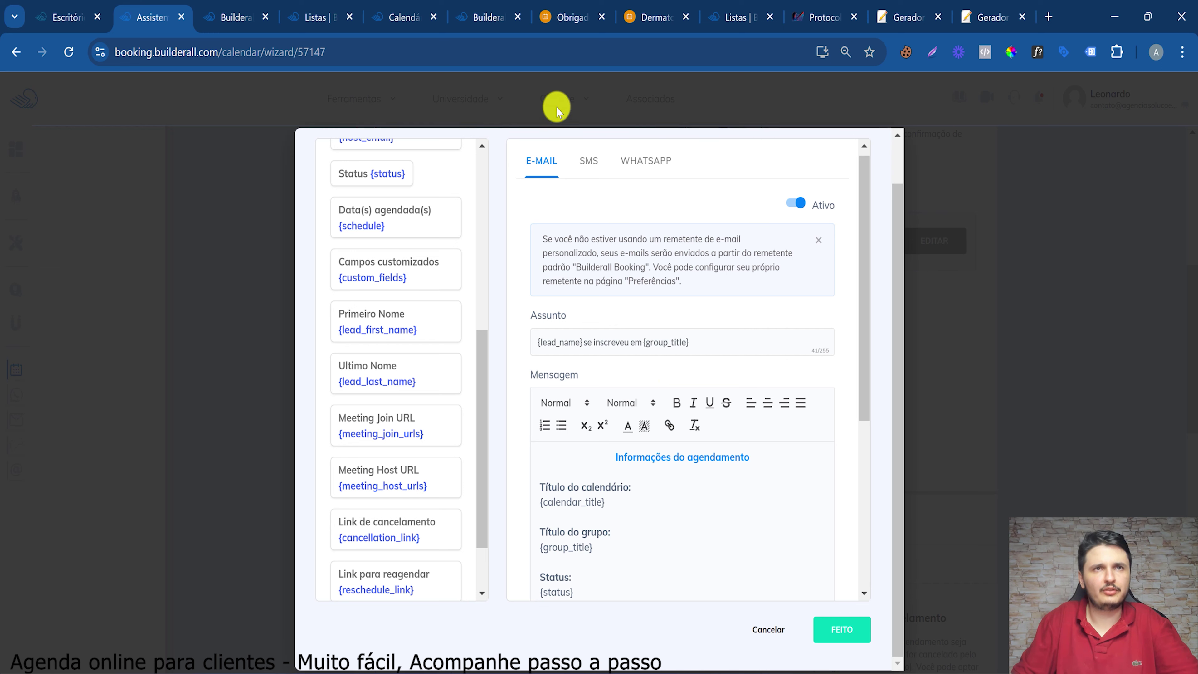
Review the host e-mail subject's {lead_name} and {group_title} placeholders
double_click(543, 343)
left_click(541, 345)
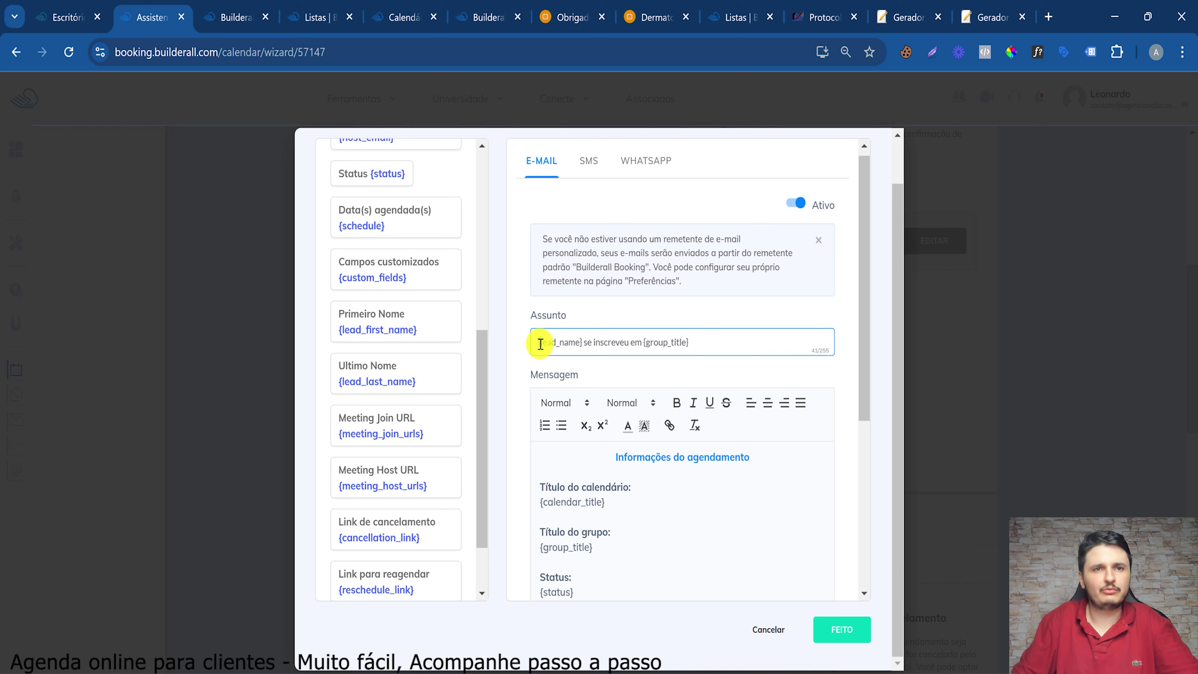
left_click_drag(540, 342, 582, 342)
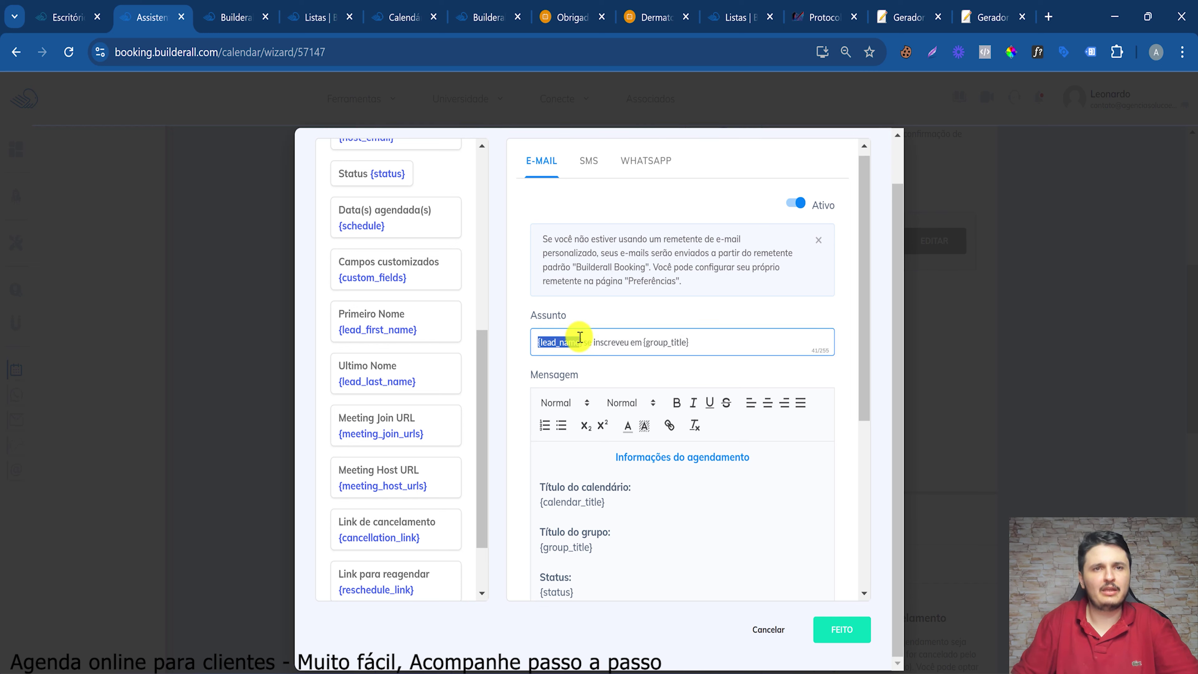
left_click_drag(642, 342, 704, 341)
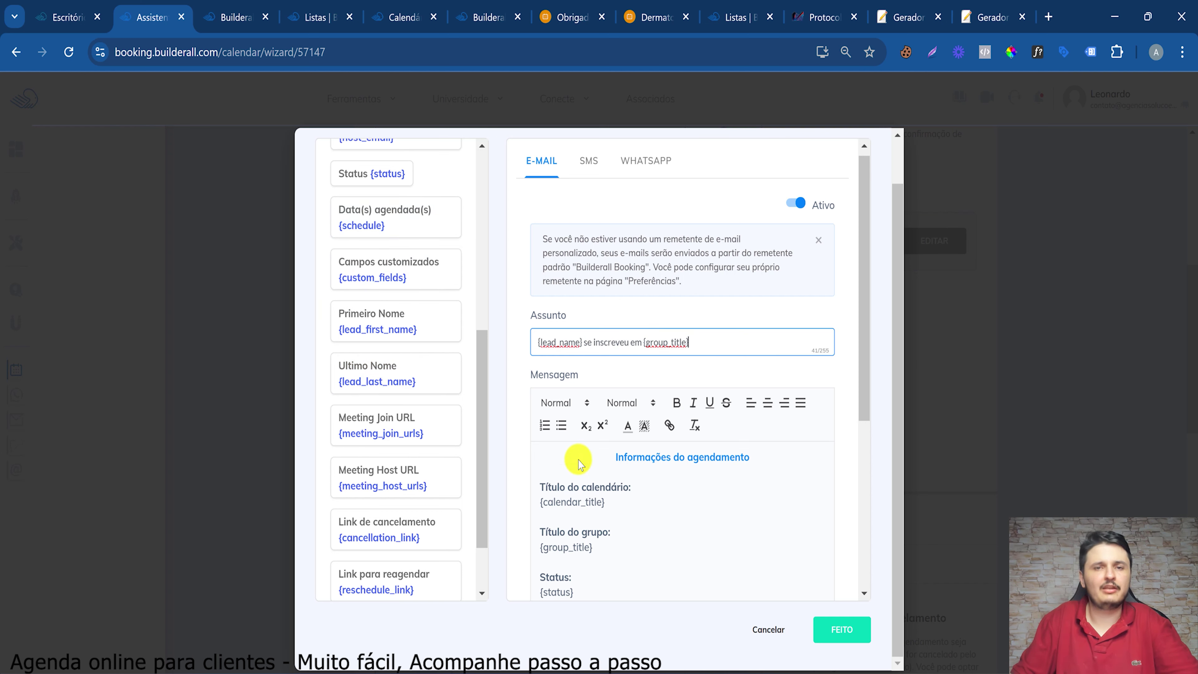
Review the host e-mail's booking details, including {calendar_title}, Título do grupo and {status}
triple_click(632, 457)
left_click(578, 501)
scroll(542, 492, "down", 3)
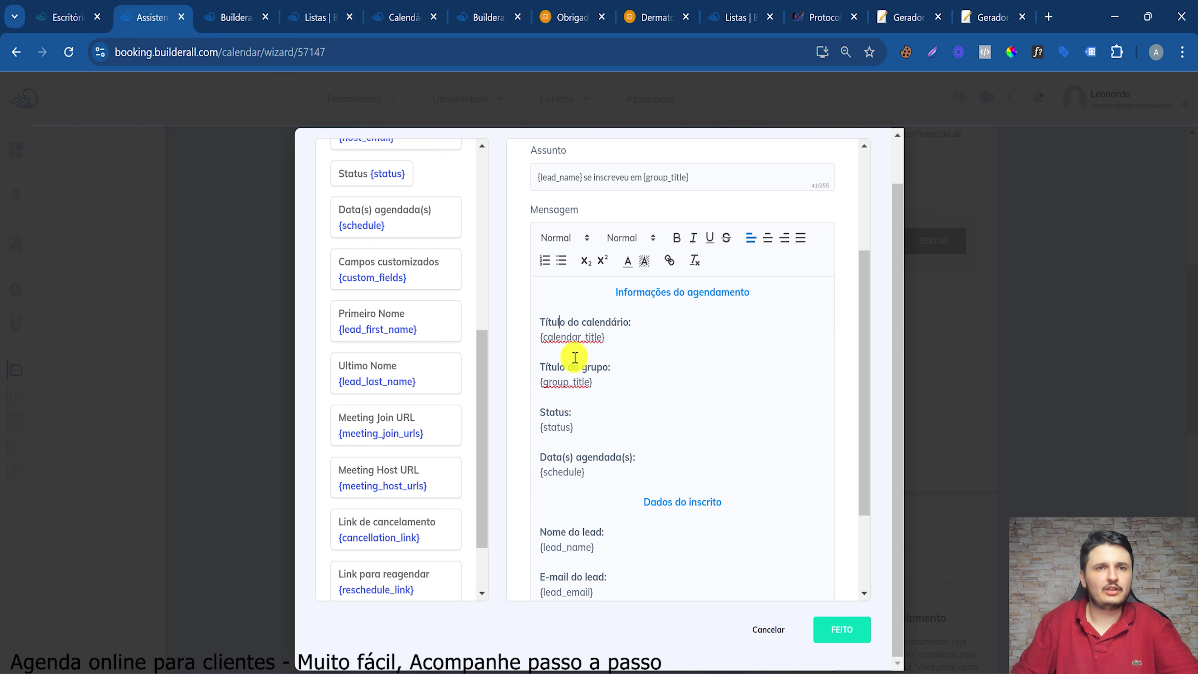
left_click_drag(565, 322, 573, 415)
left_click(566, 323)
left_click_drag(540, 367, 623, 377)
left_click(545, 420)
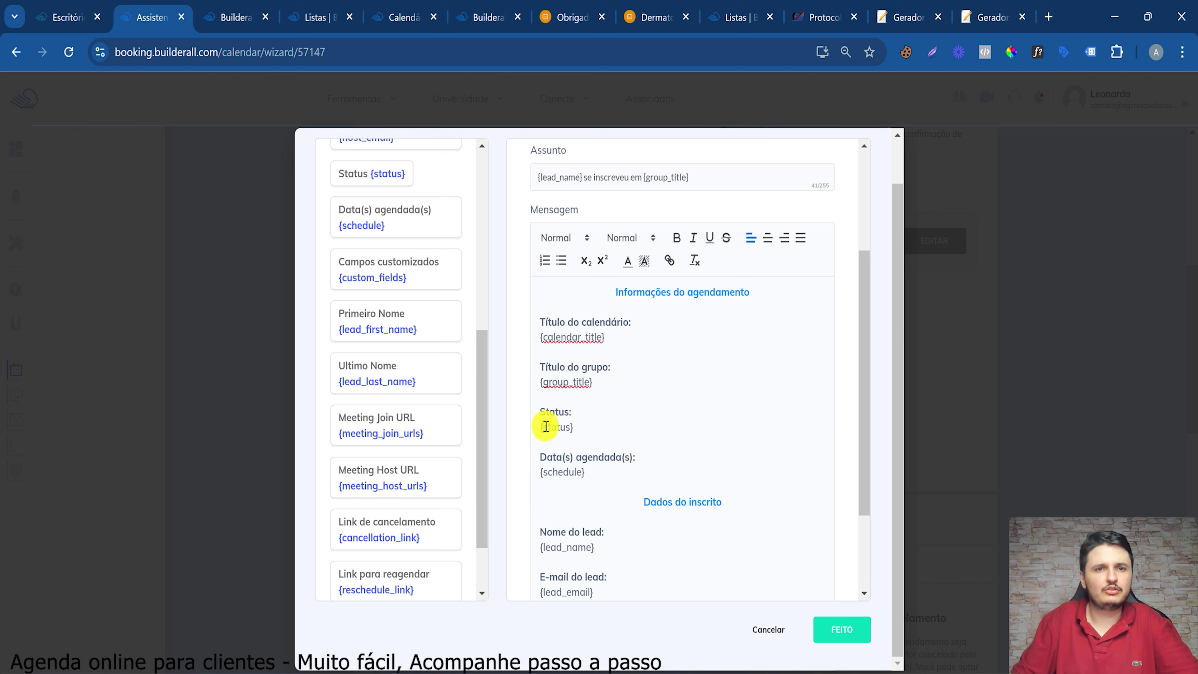
left_click_drag(542, 427, 570, 429)
left_click(566, 439)
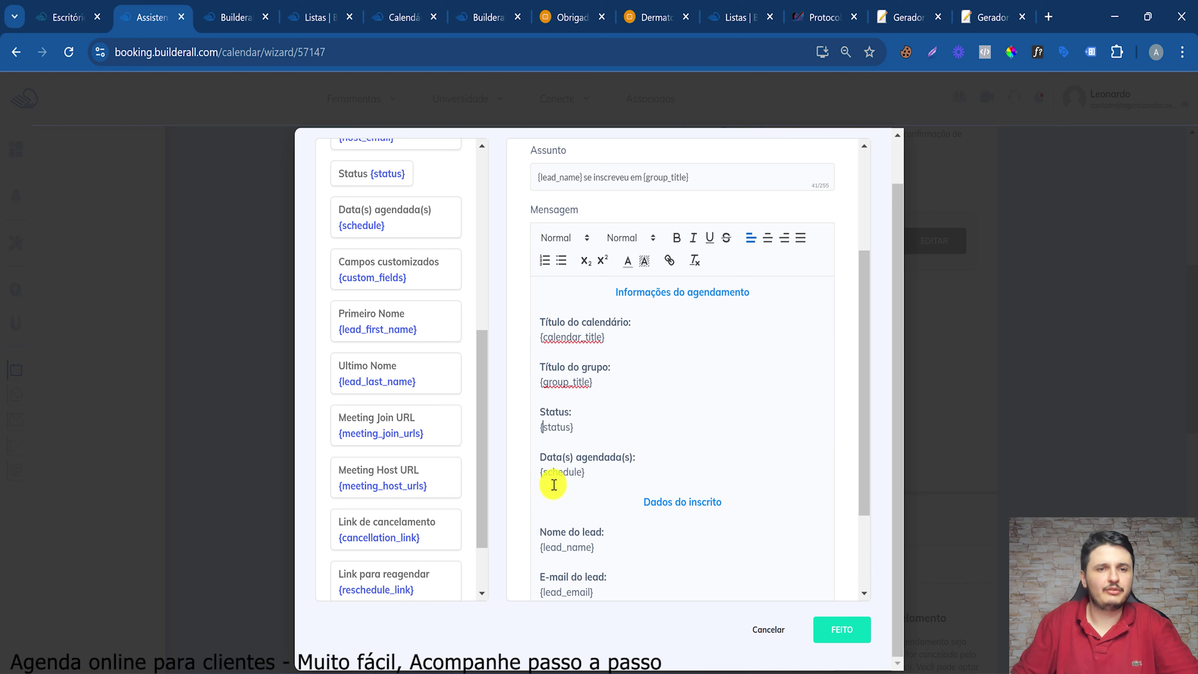
left_click(610, 478)
scroll(651, 476, "down", 3)
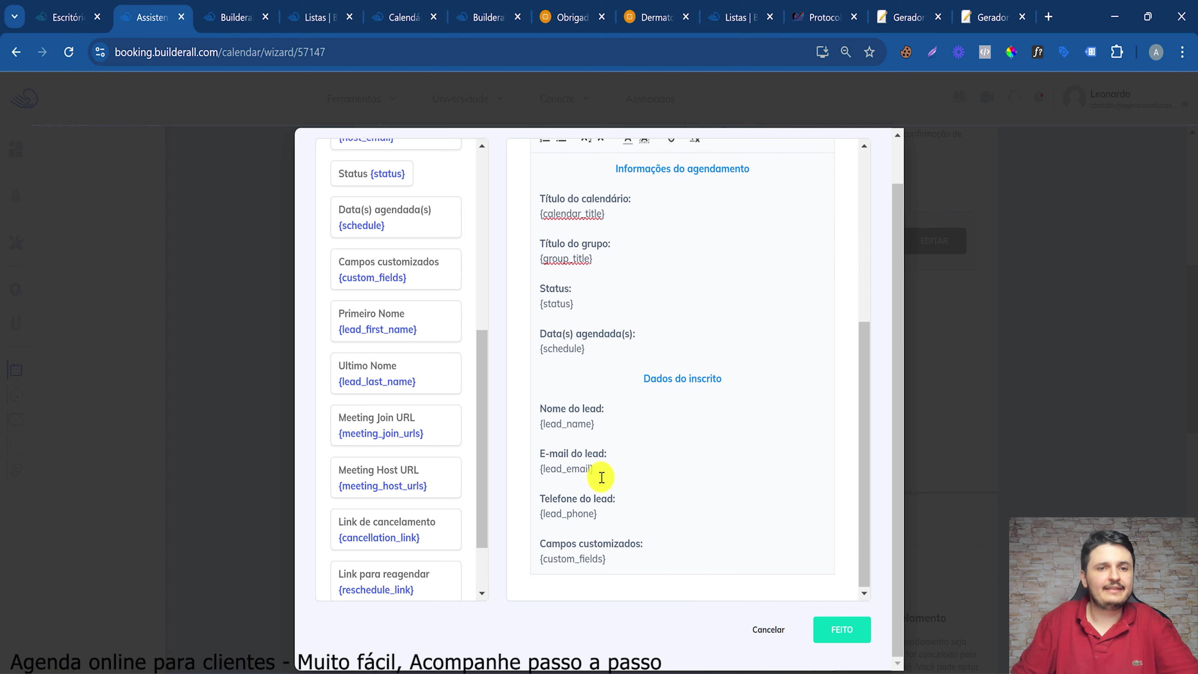
left_click_drag(609, 498, 612, 529)
left_click(548, 560)
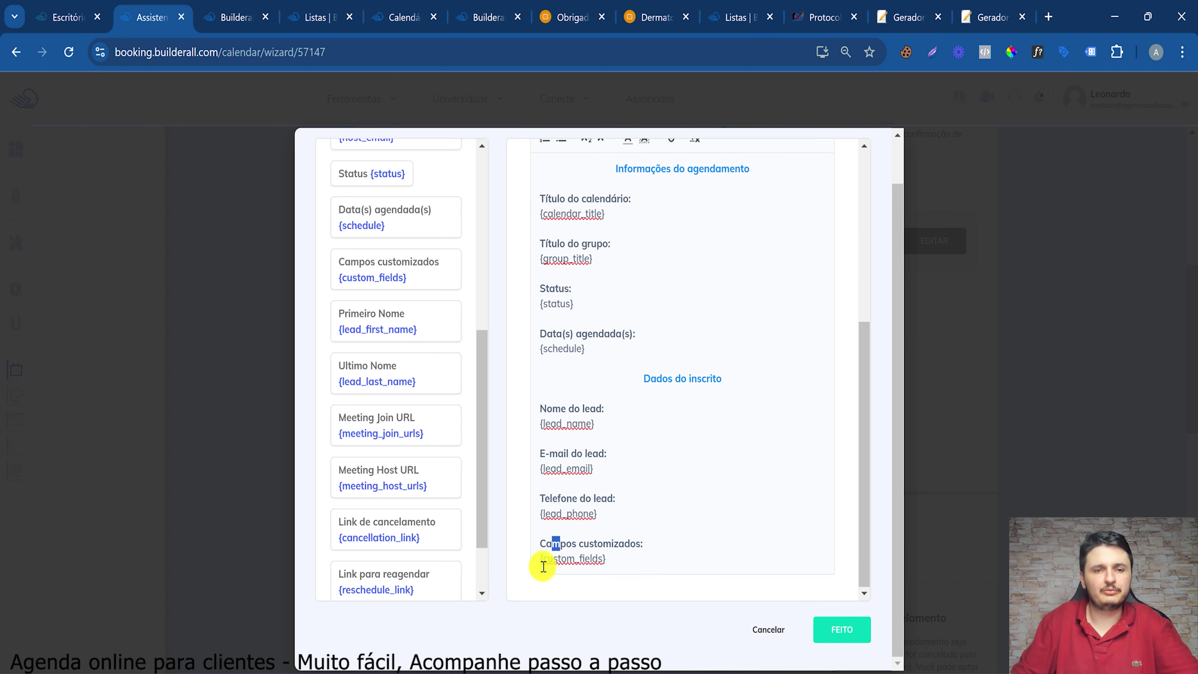
scroll(671, 404, "up", 7)
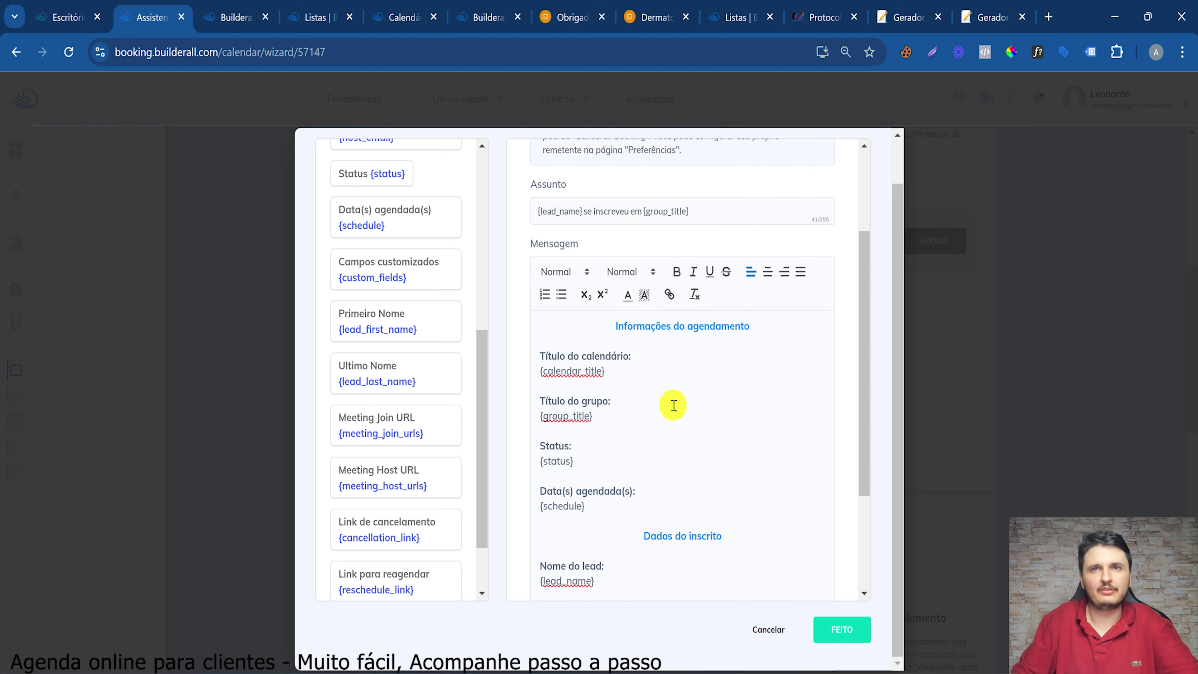
Turn Ativo on for the WhatsApp version of the host notification, keeping its default message
left_click(625, 165)
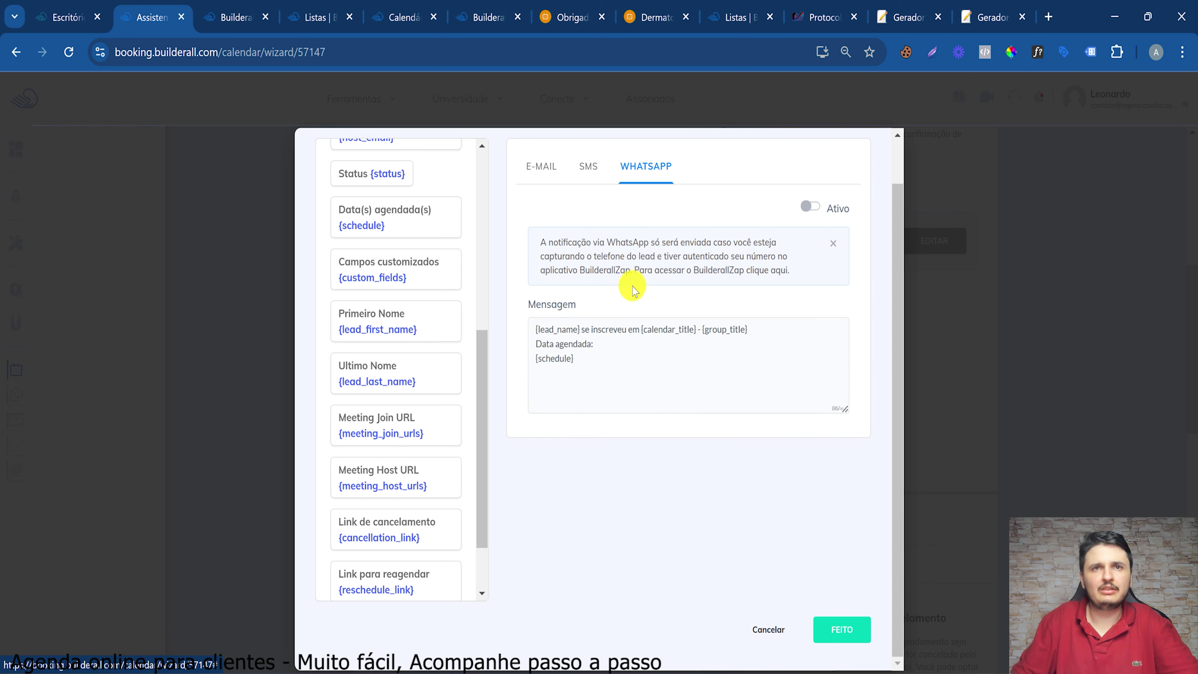
left_click(628, 354)
left_click_drag(570, 326, 728, 327)
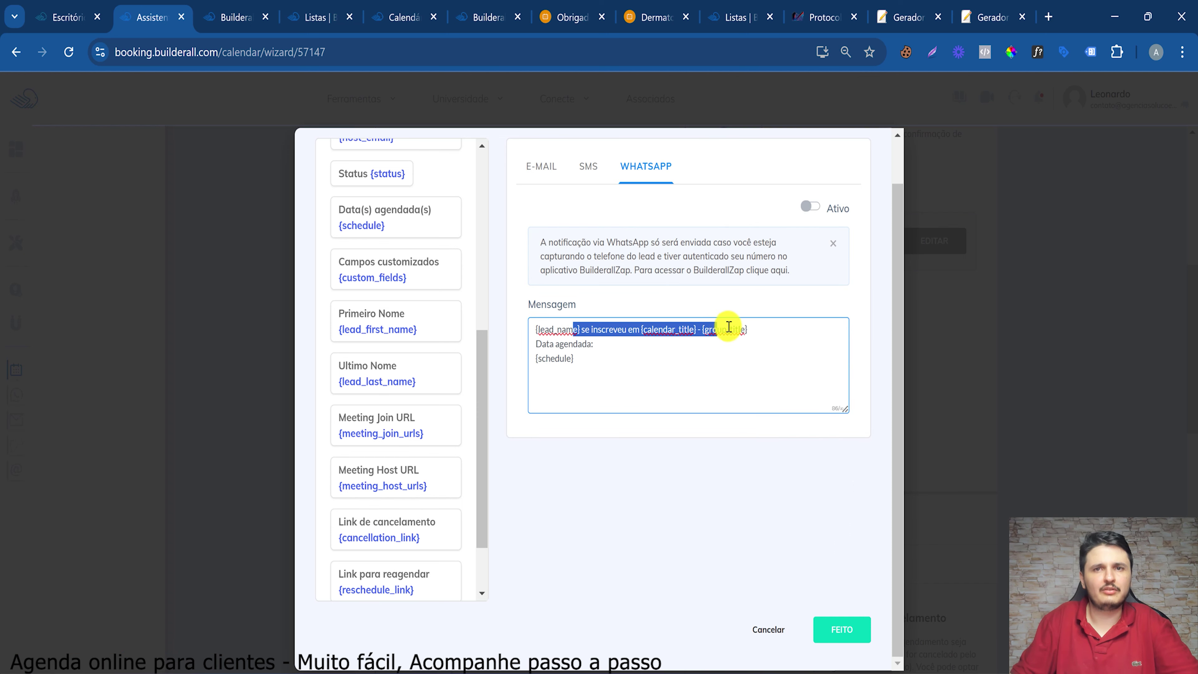
left_click(591, 369)
left_click(821, 209)
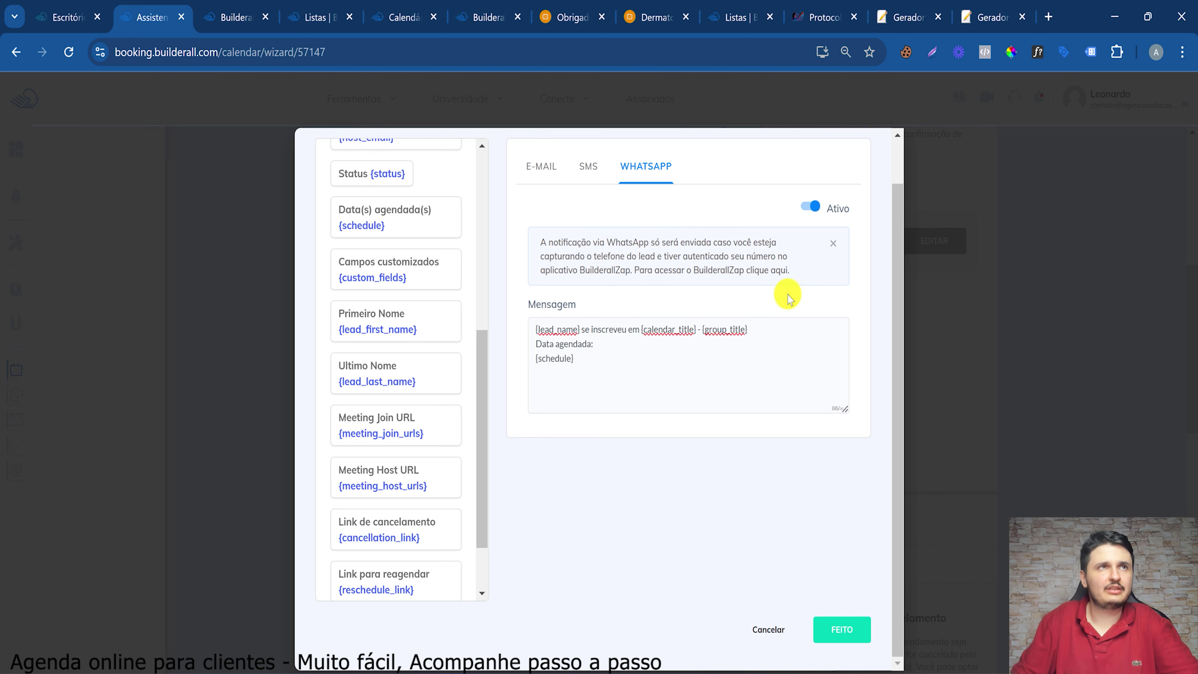
Save the host notification and tick 'Quero receber e-mails de novas inscrições ou inscrições pendentes'
left_click(845, 641)
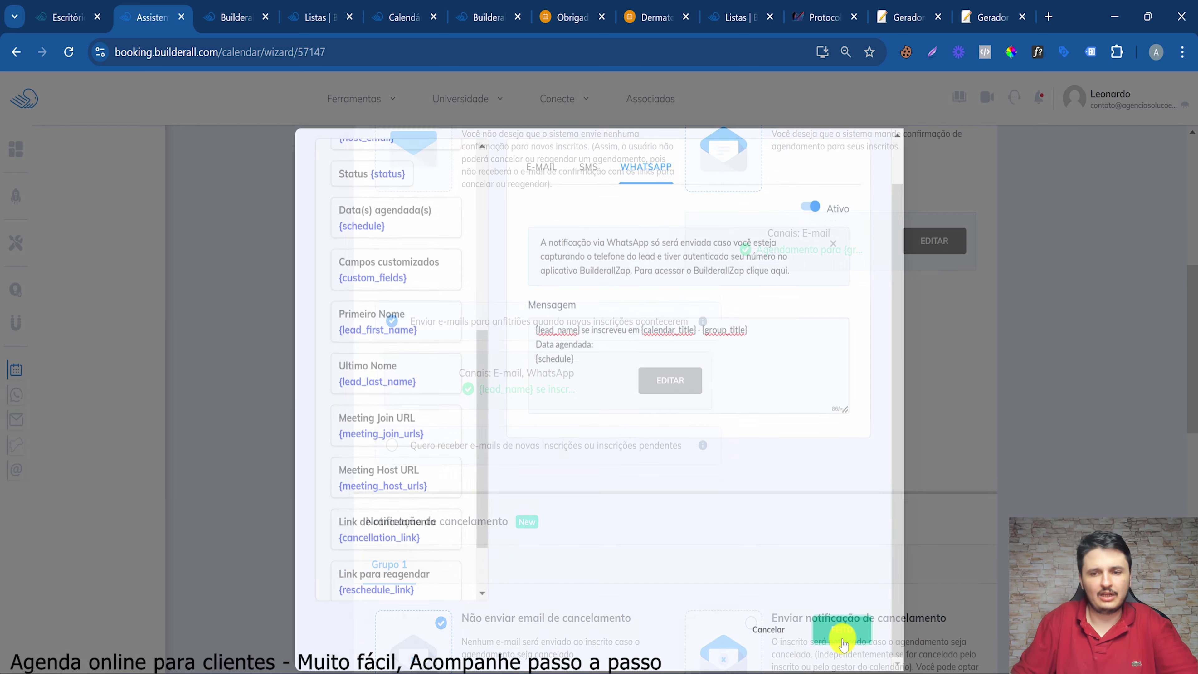
scroll(496, 405, "down", 3)
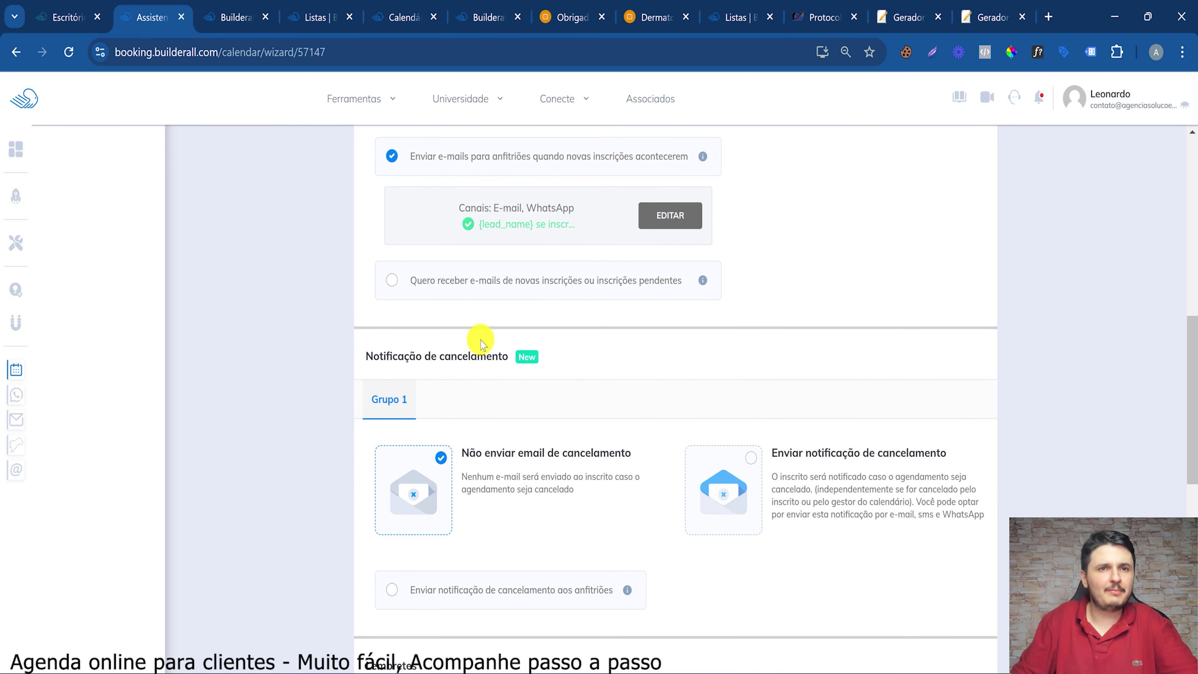
double_click(527, 283)
left_click(651, 283)
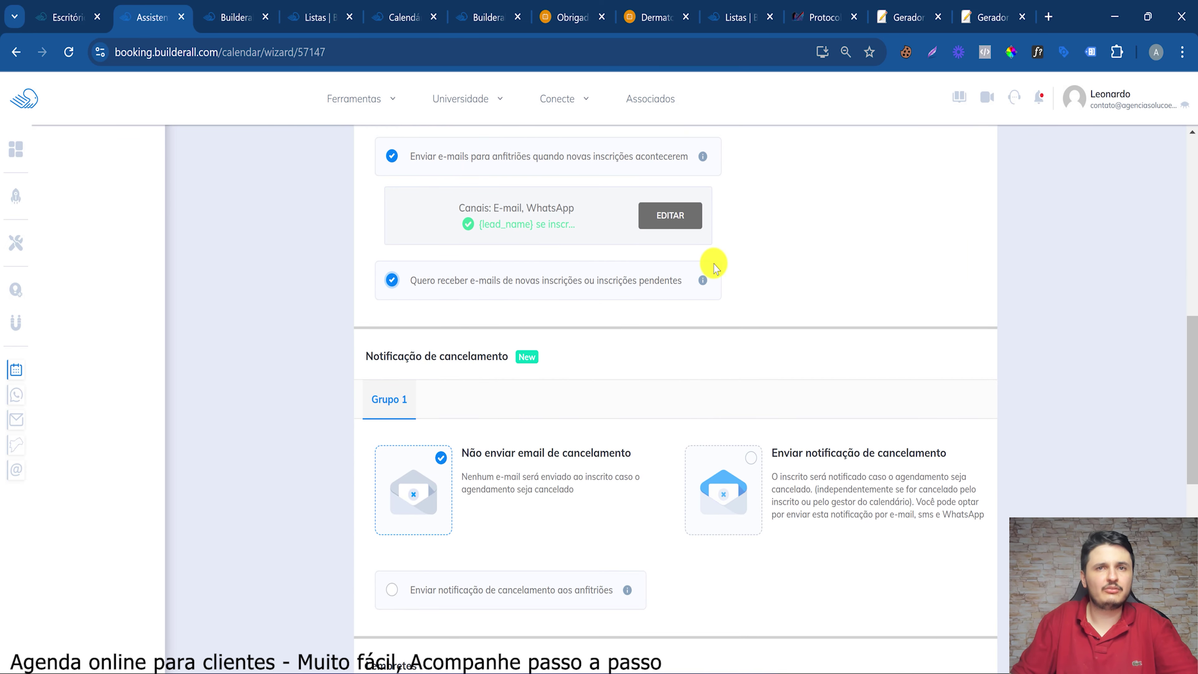
mouse_move(703, 286)
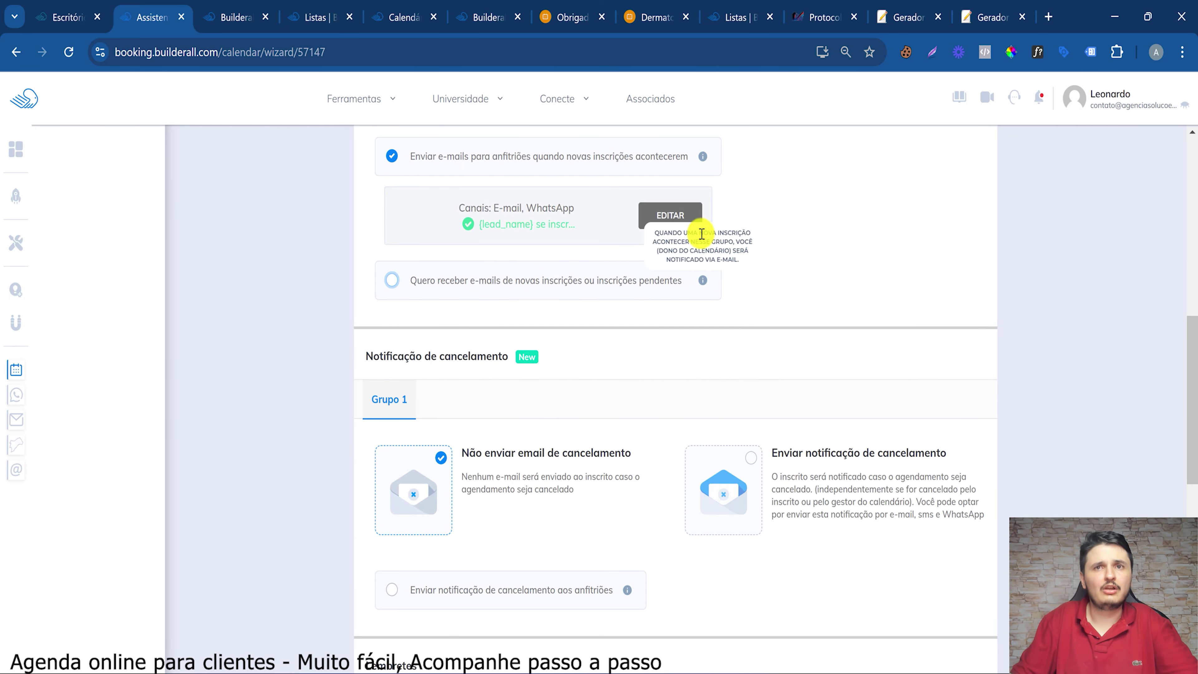
left_click_drag(663, 234, 731, 249)
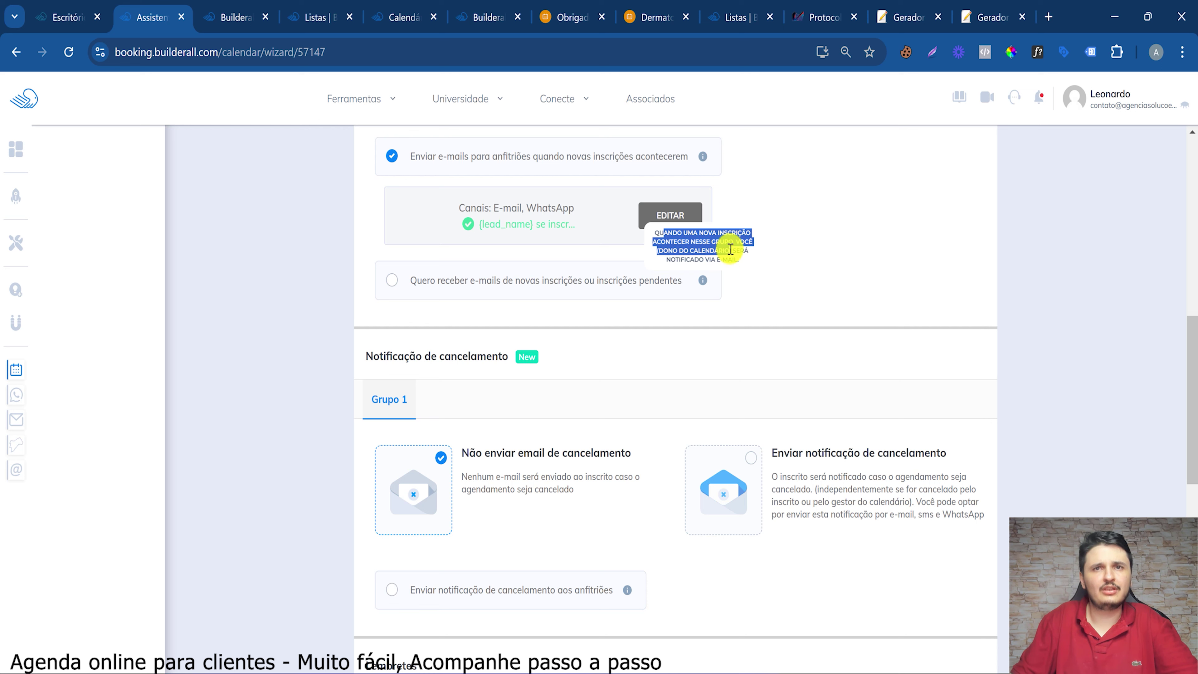
double_click(387, 282)
left_click(388, 281)
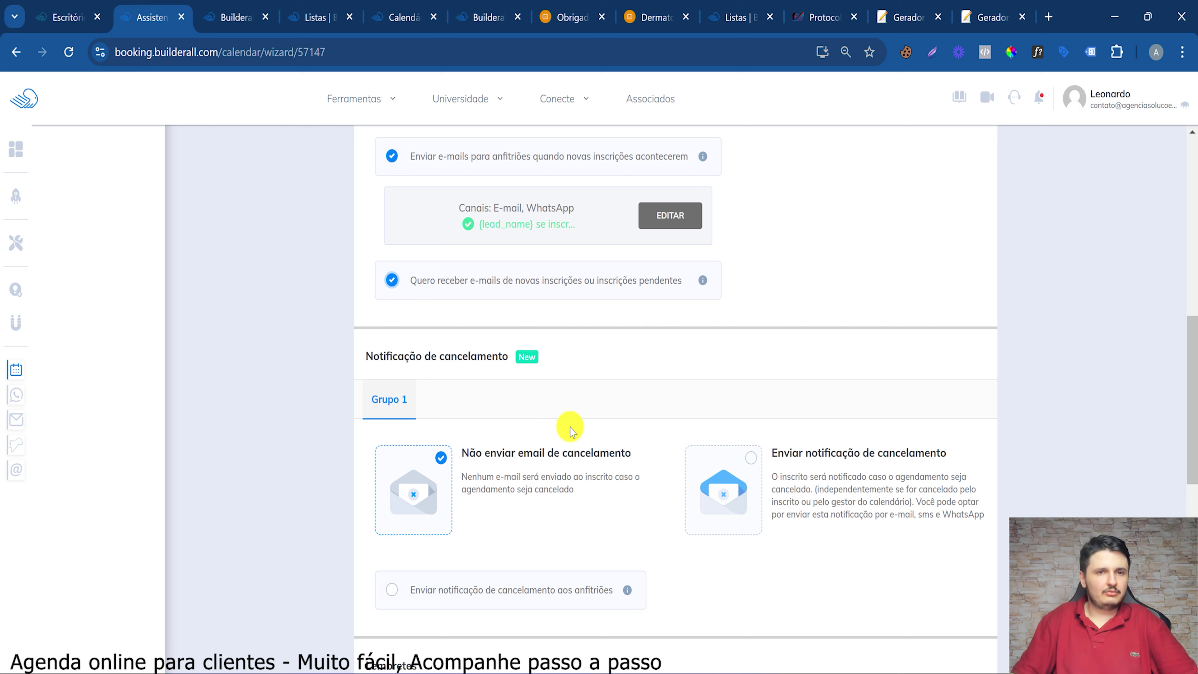
Enable client cancellation notifications and activate their WhatsApp message alongside e-mail
left_click(720, 474)
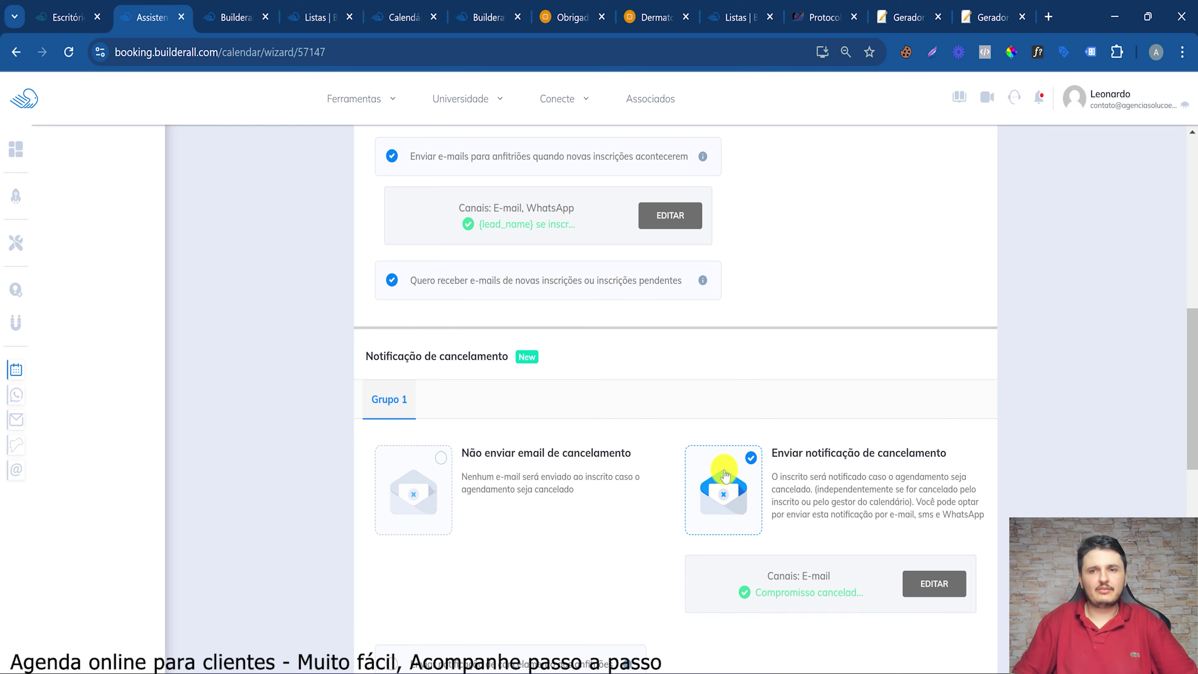
scroll(721, 470, "down", 5)
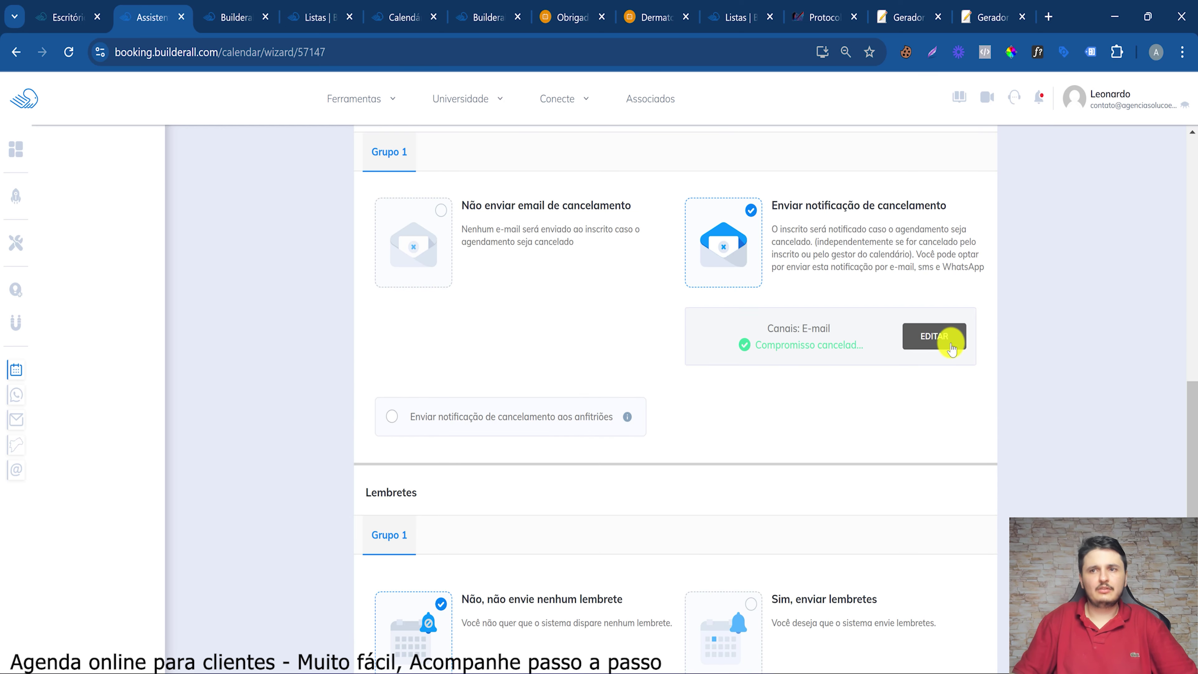
left_click(946, 339)
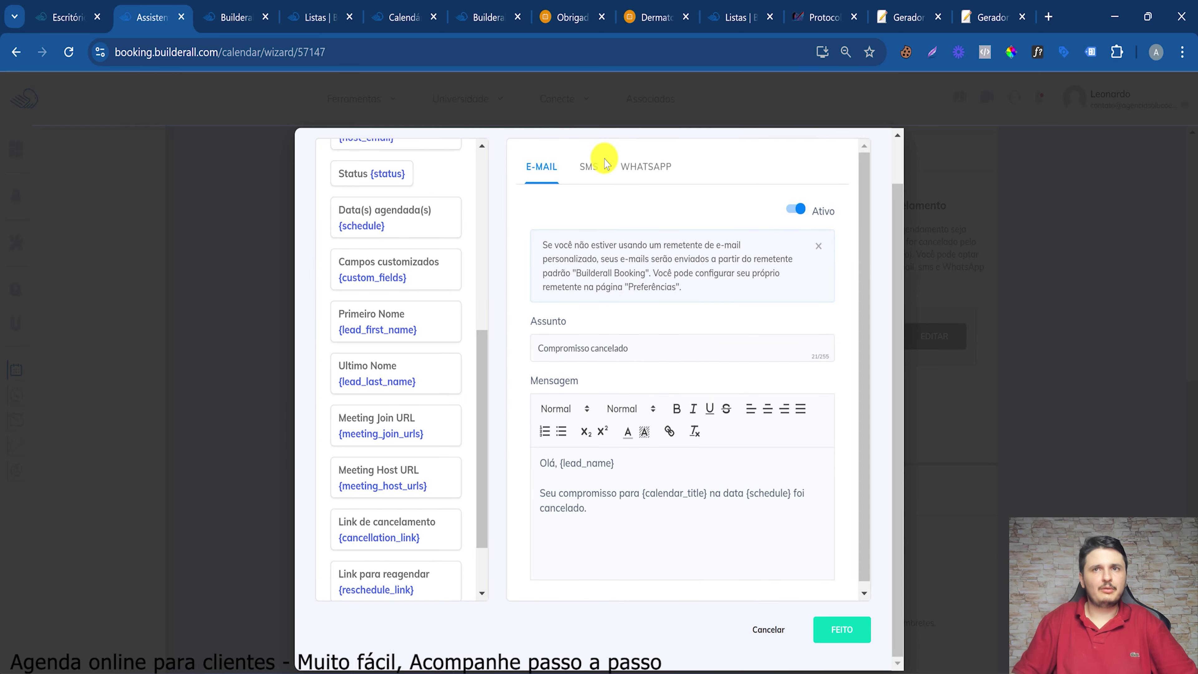
left_click(648, 166)
left_click(809, 206)
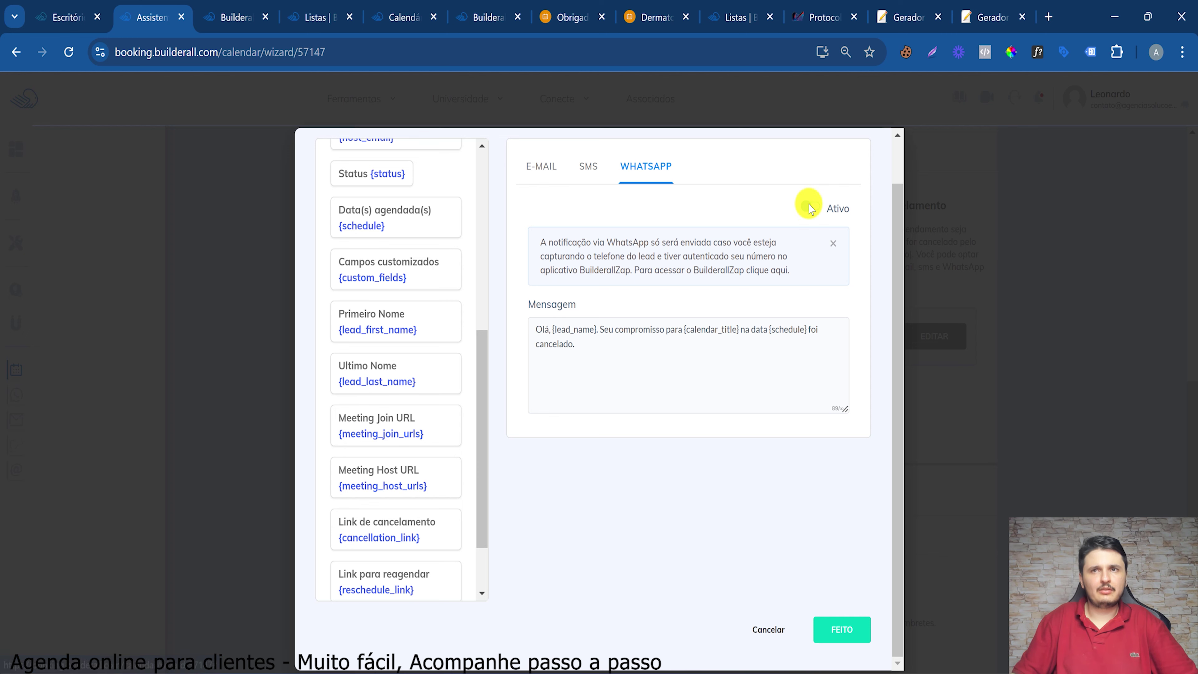
left_click(838, 629)
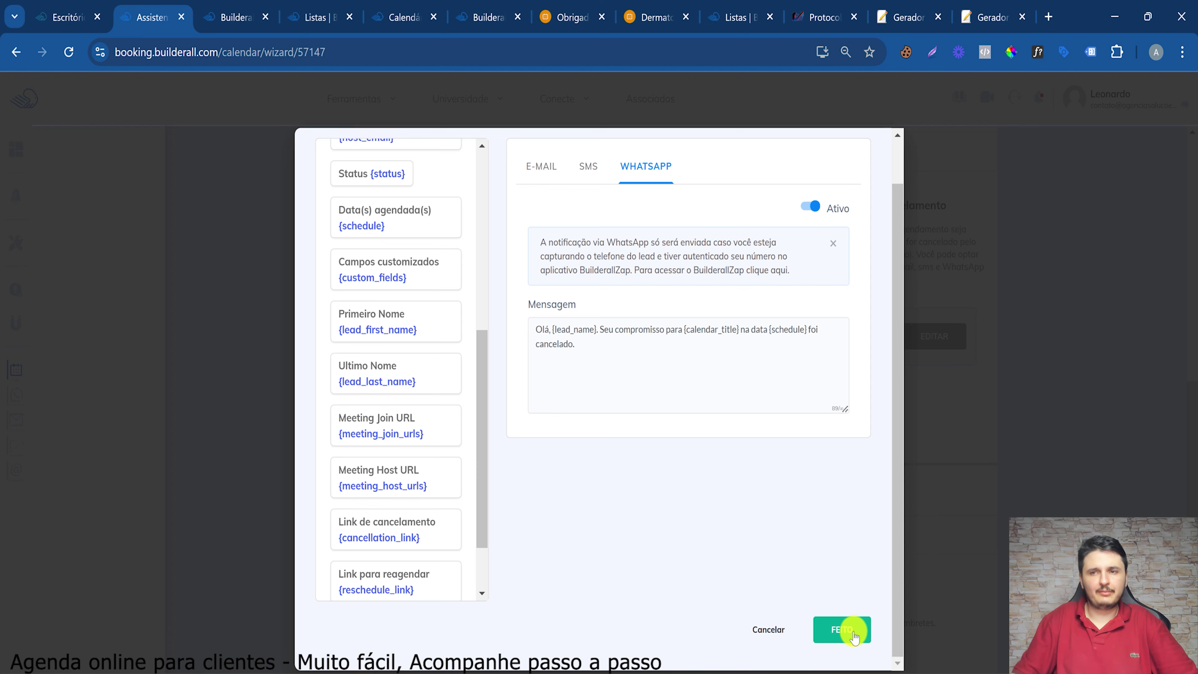
scroll(740, 455, "down", 5)
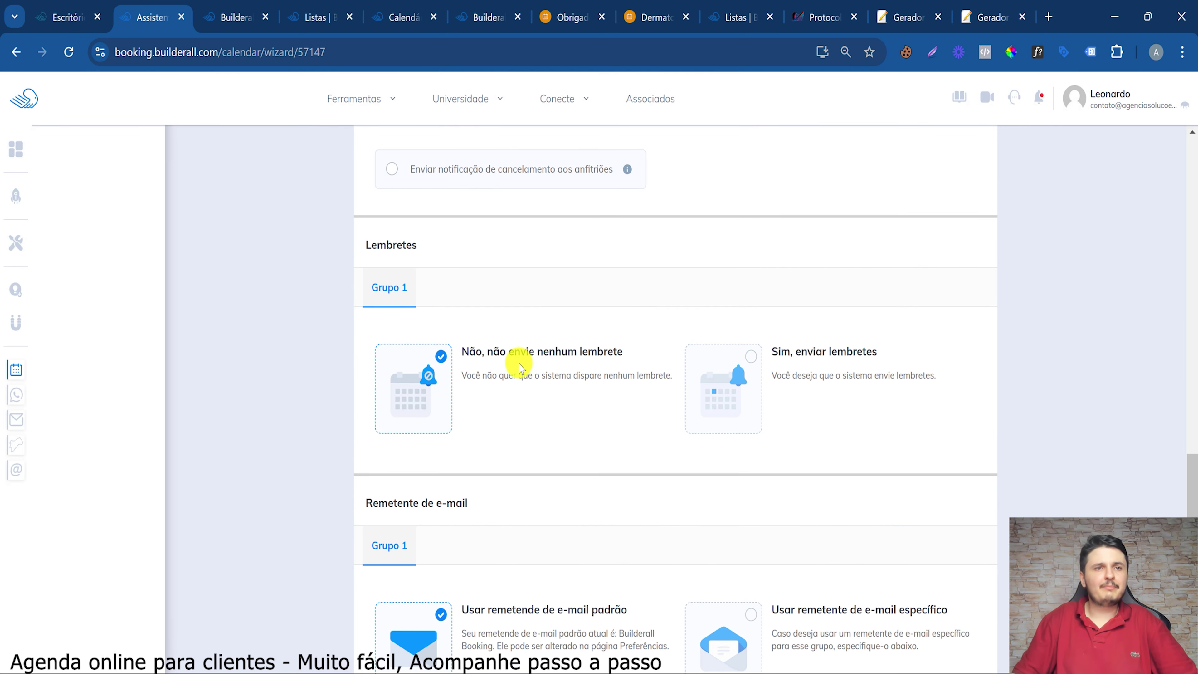
Select 'Sim, enviar lembretes', add a 'Para inscritos' reminder one hour before, and open it
left_click(729, 398)
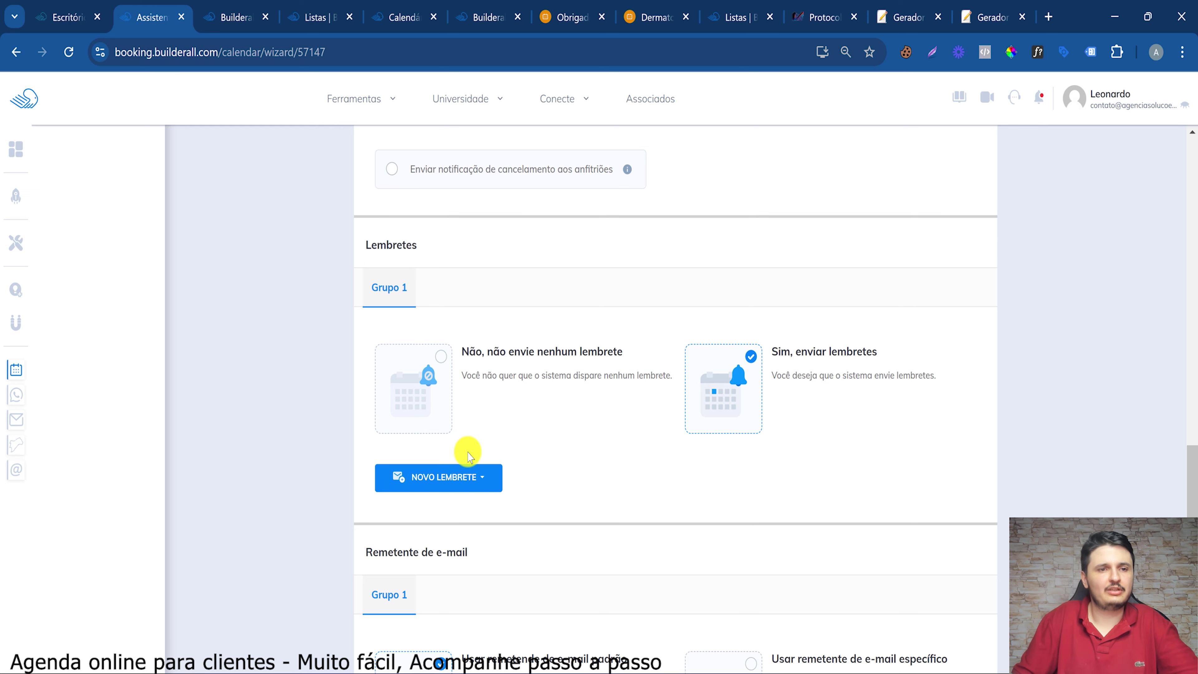
left_click(490, 480)
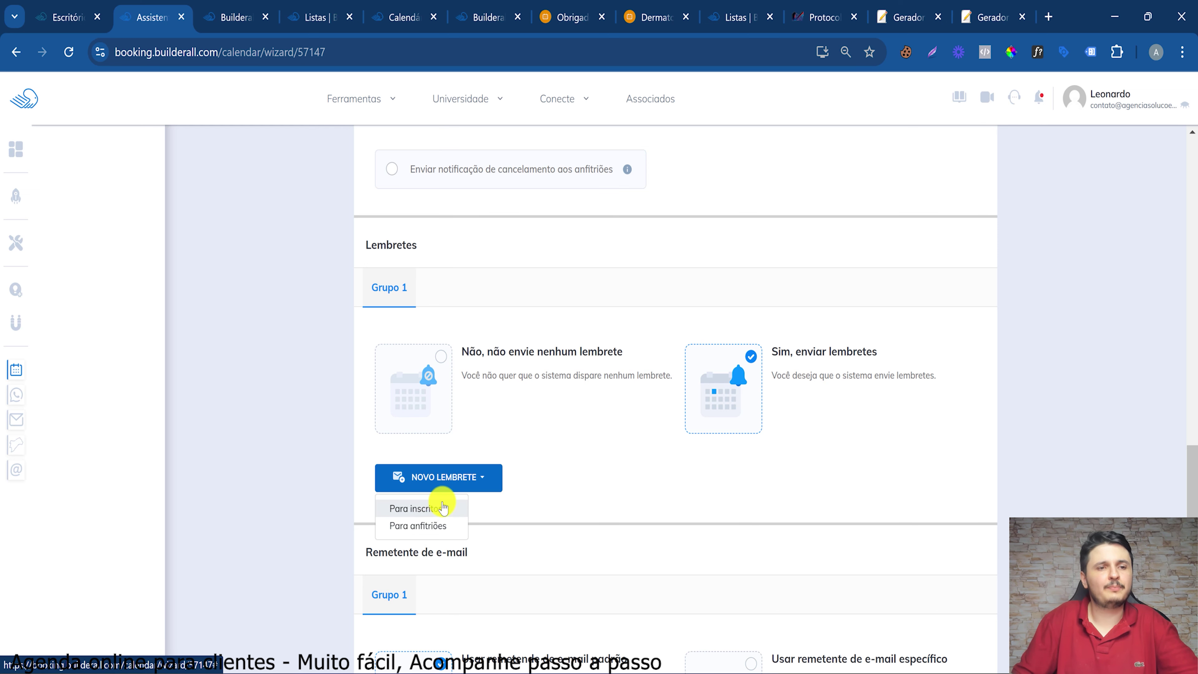
left_click(429, 508)
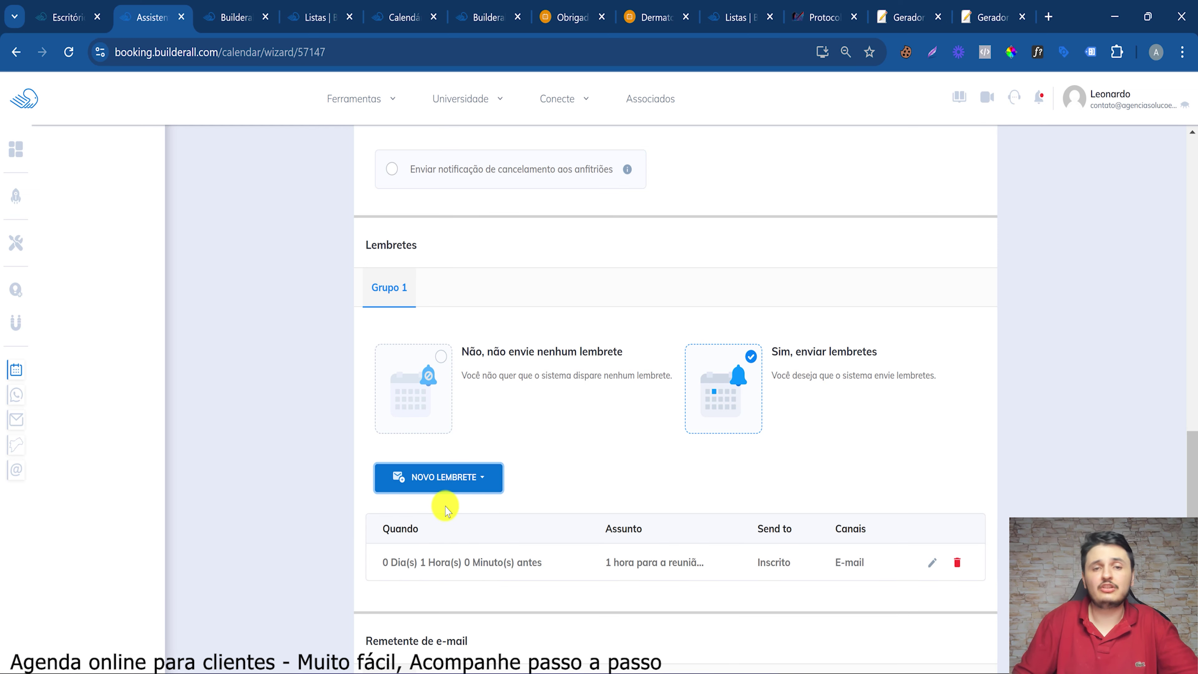
scroll(859, 500, "down", 5)
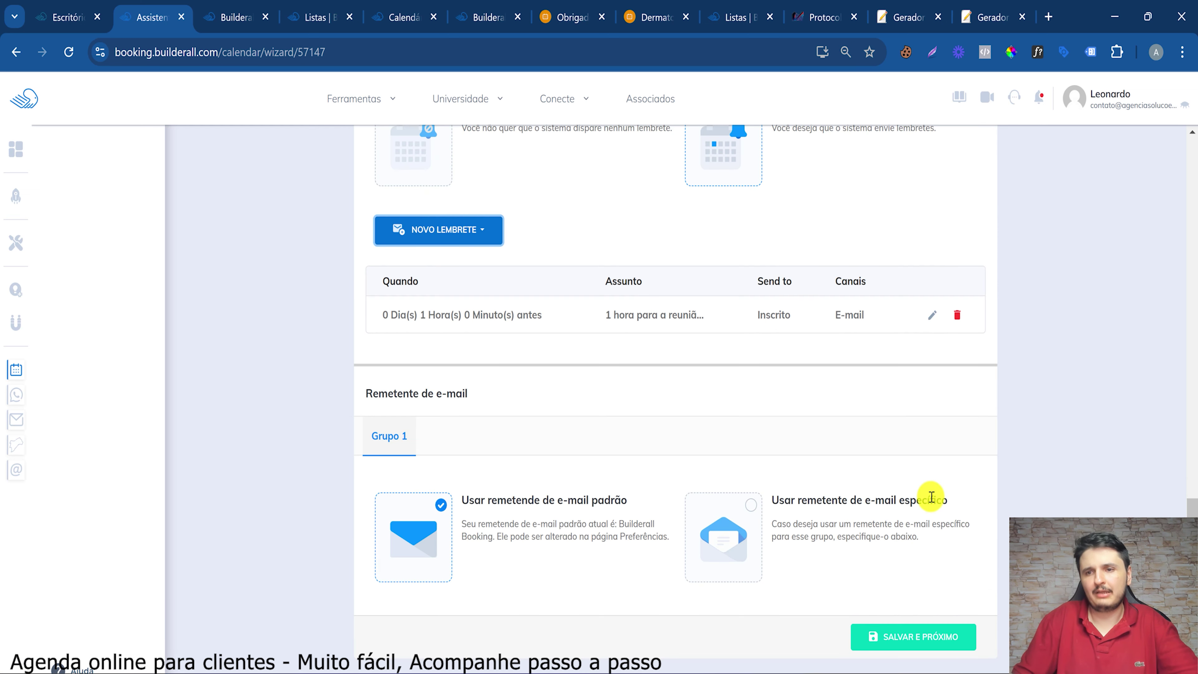
left_click(934, 317)
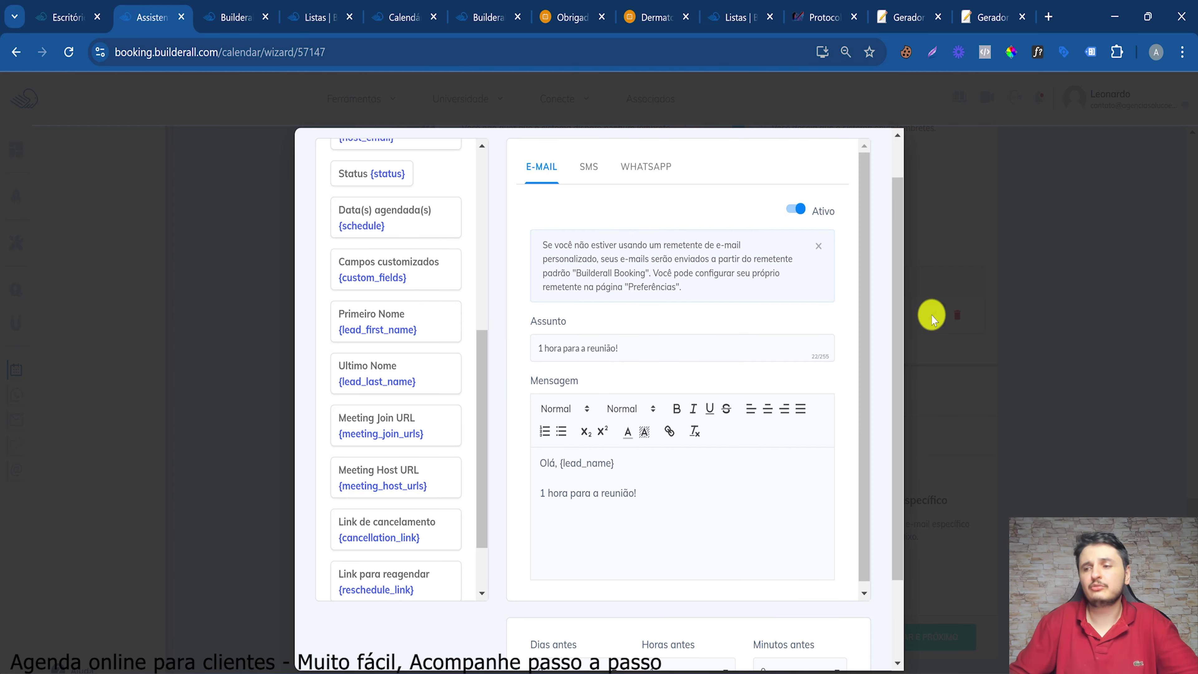
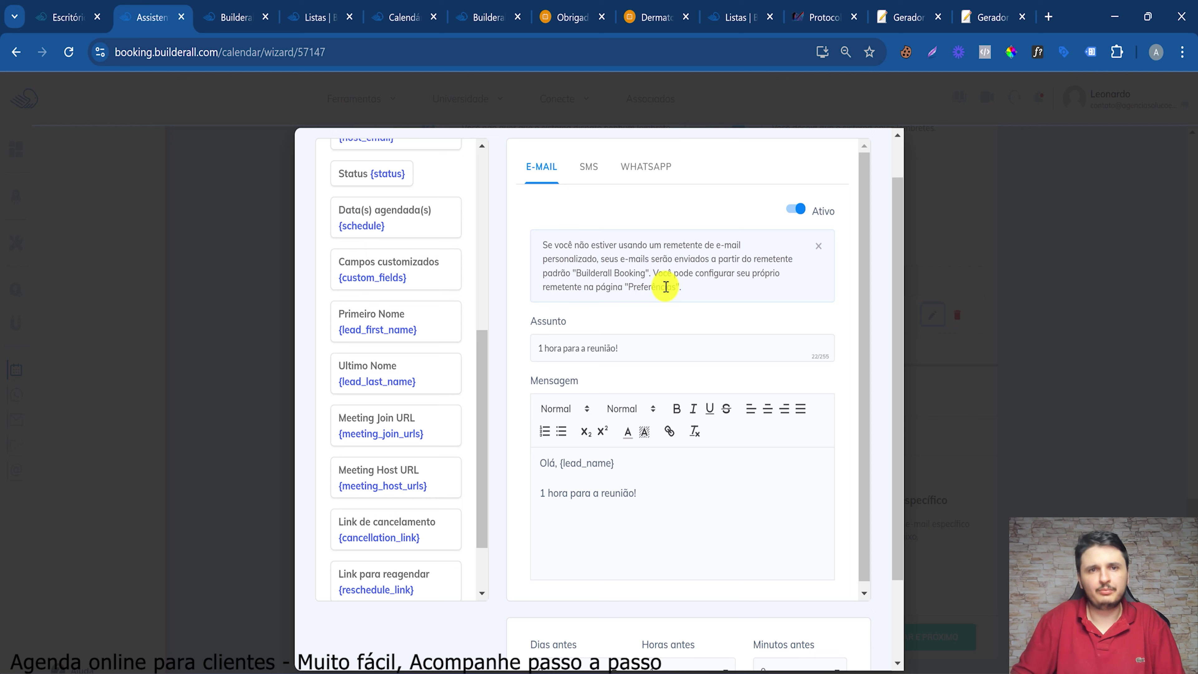
Switch the 1-hour client reminder to its WhatsApp version and make it Ativo
left_click_drag(599, 348, 682, 368)
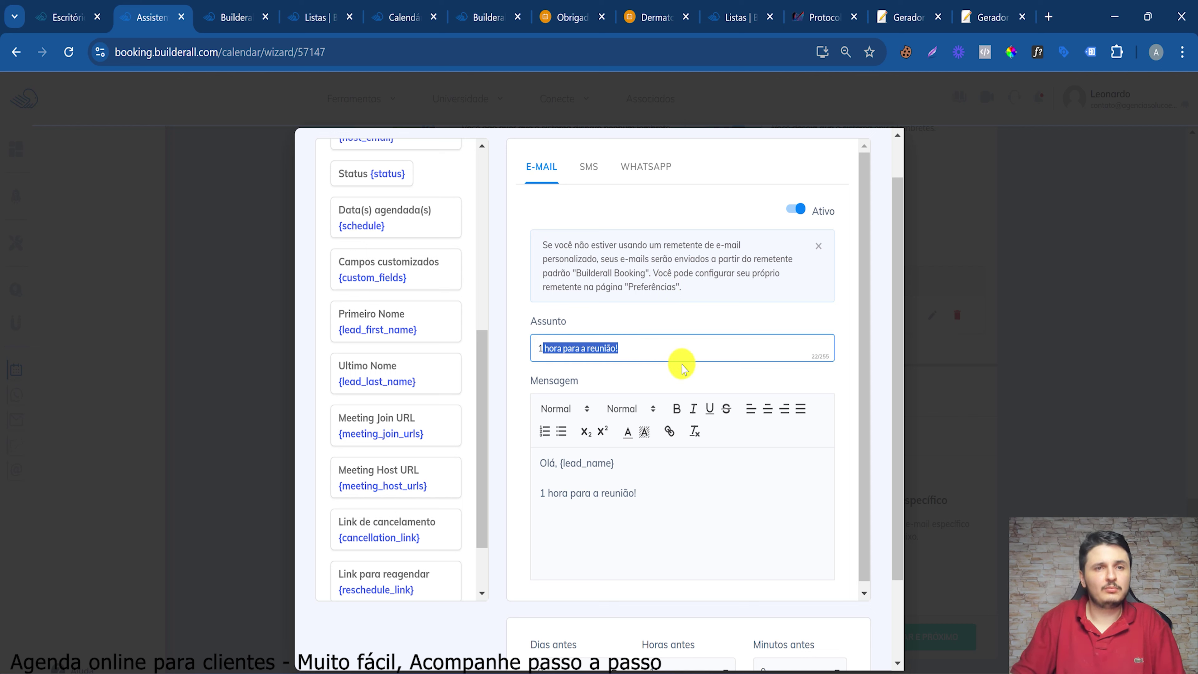
left_click_drag(557, 463, 660, 522)
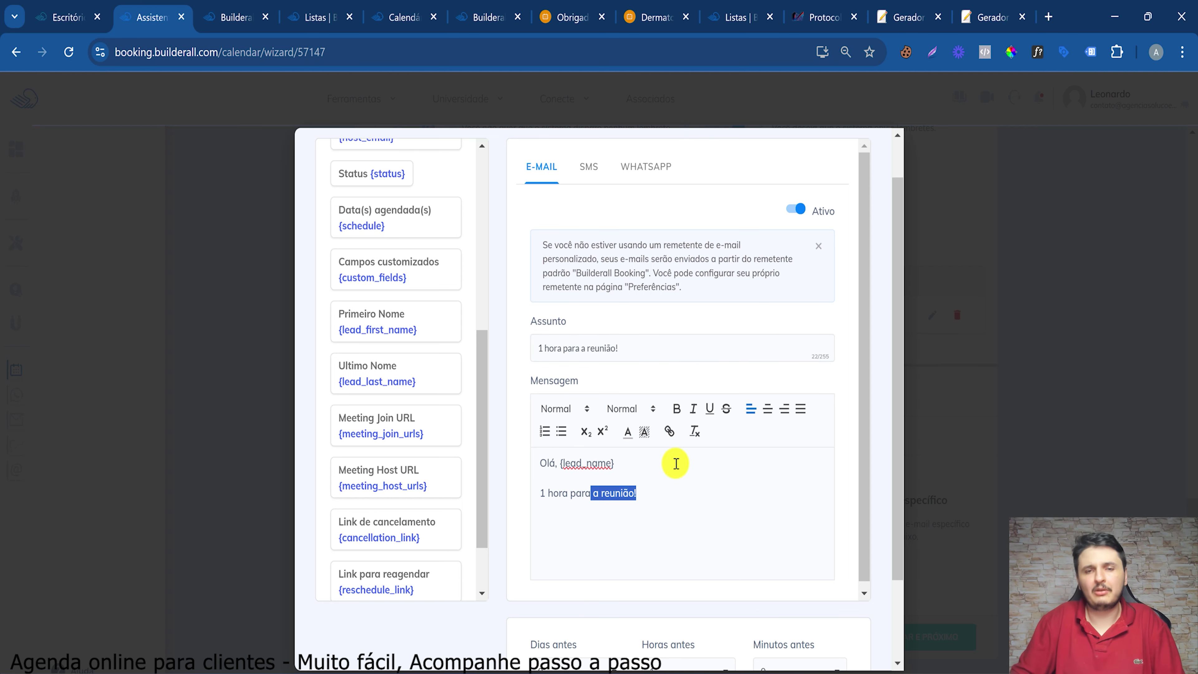
scroll(731, 585, "down", 2)
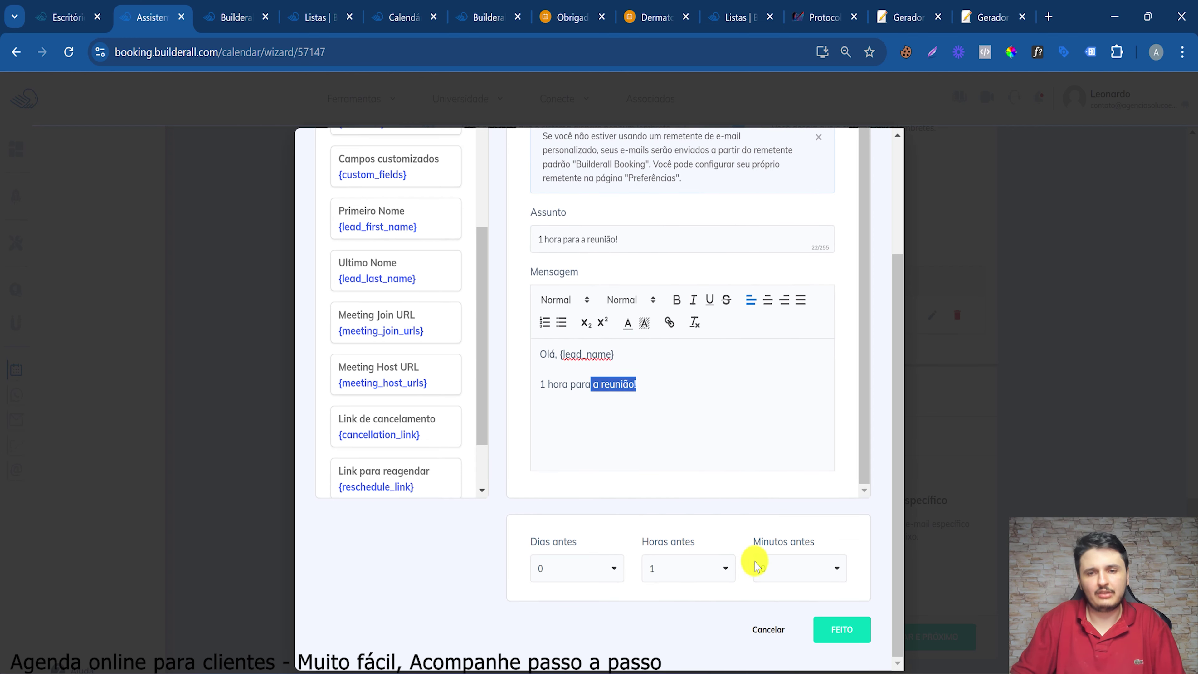
scroll(597, 259, "up", 1)
left_click(634, 215)
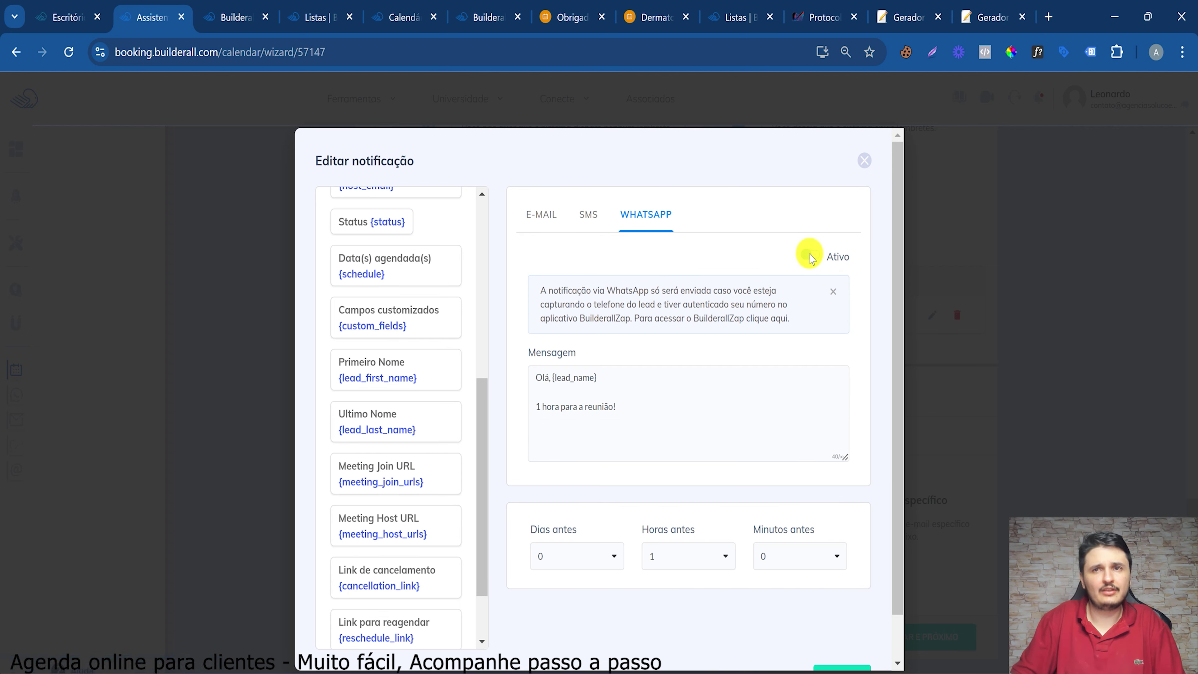
left_click(809, 256)
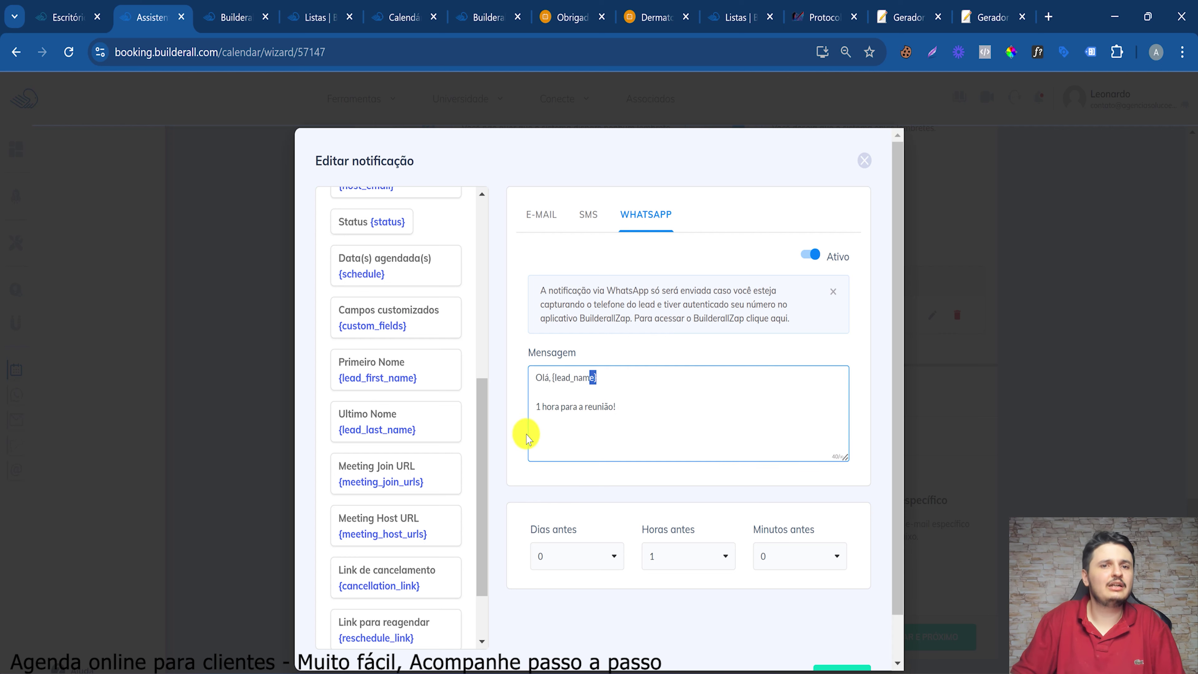
Insert the cancellation and reschedule link variables into the WhatsApp message, then delete them
left_click_drag(585, 407, 669, 423)
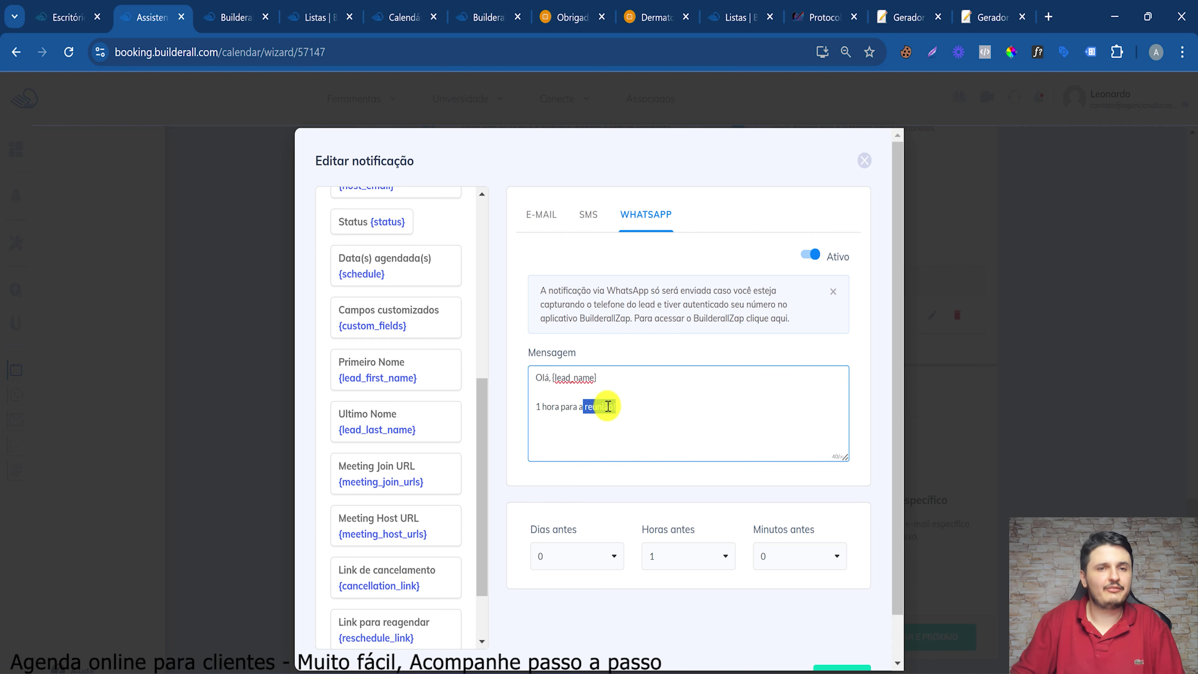
scroll(615, 458, "down", 2)
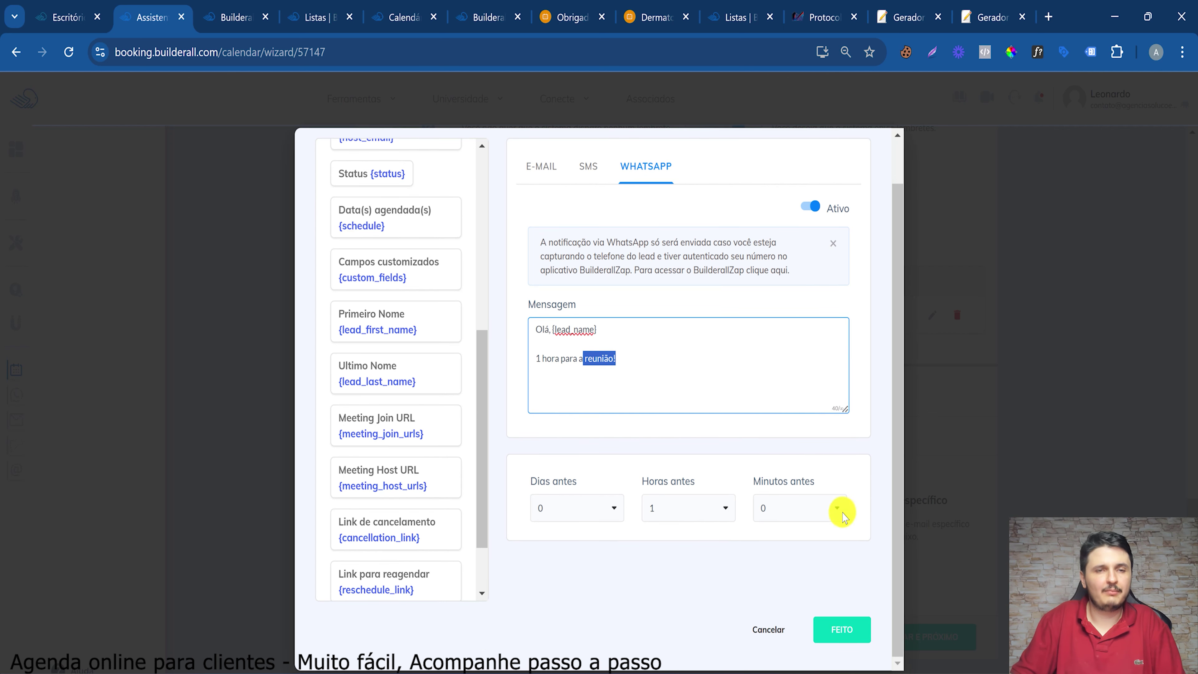
scroll(444, 294, "down", 2)
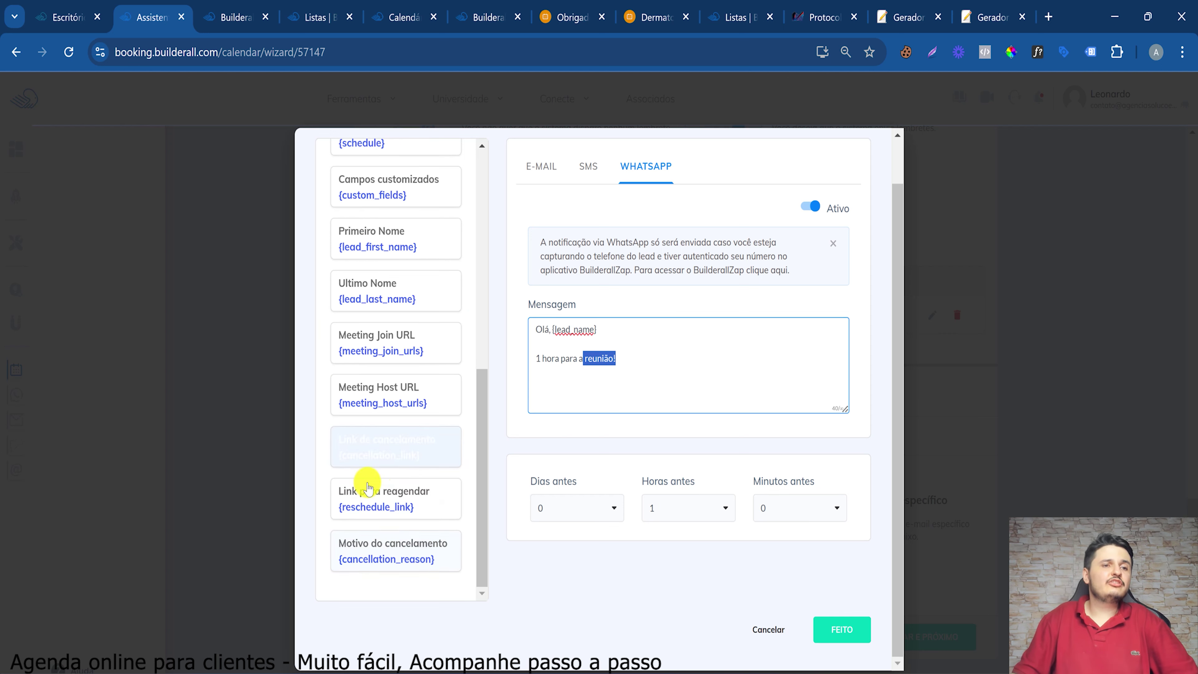
left_click(635, 354)
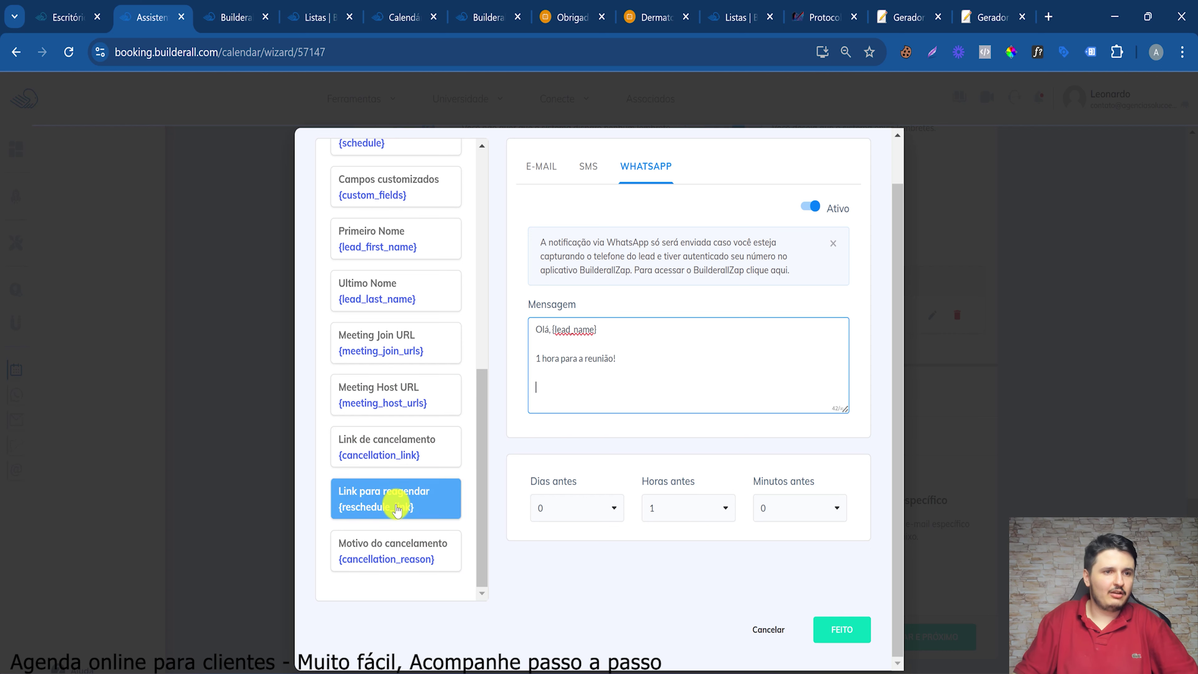
left_click(377, 460)
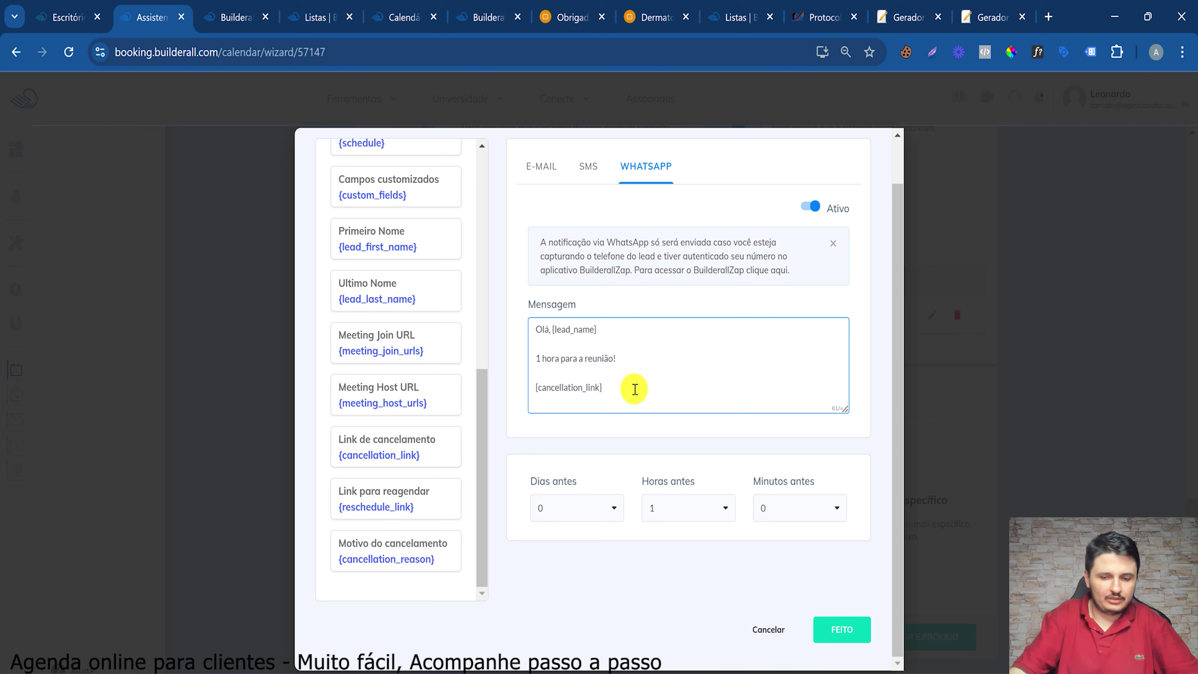
left_click(636, 389)
key("Return")
key("Return")
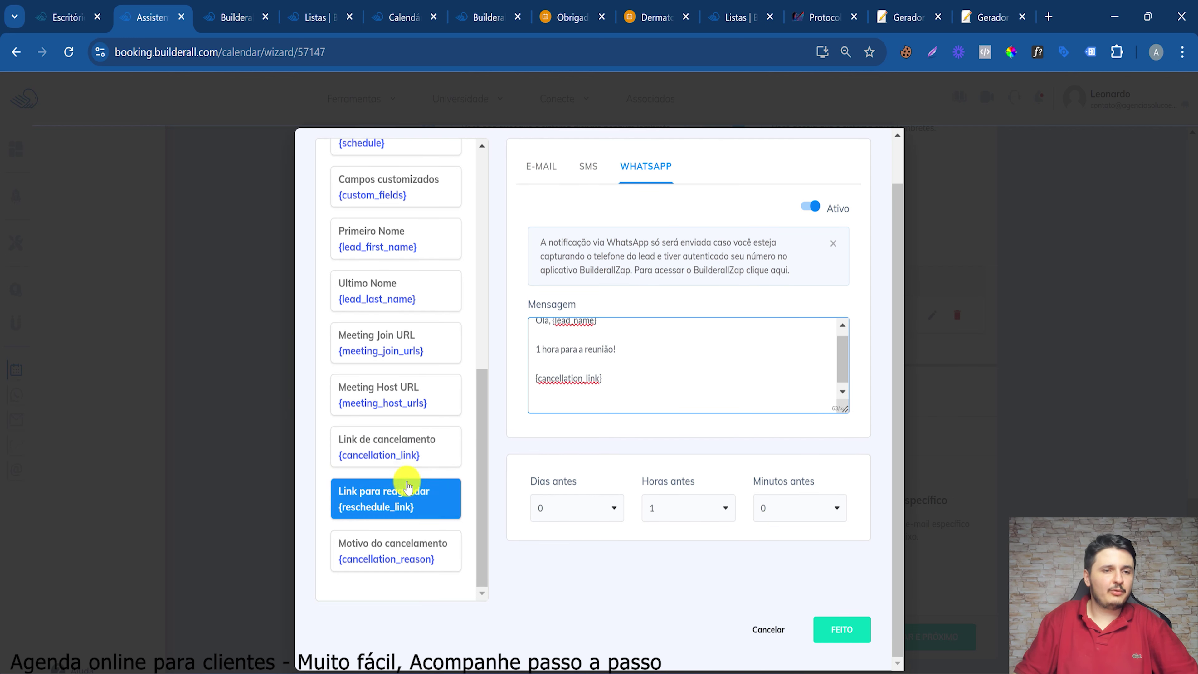
left_click(408, 486)
left_click_drag(559, 375, 675, 427)
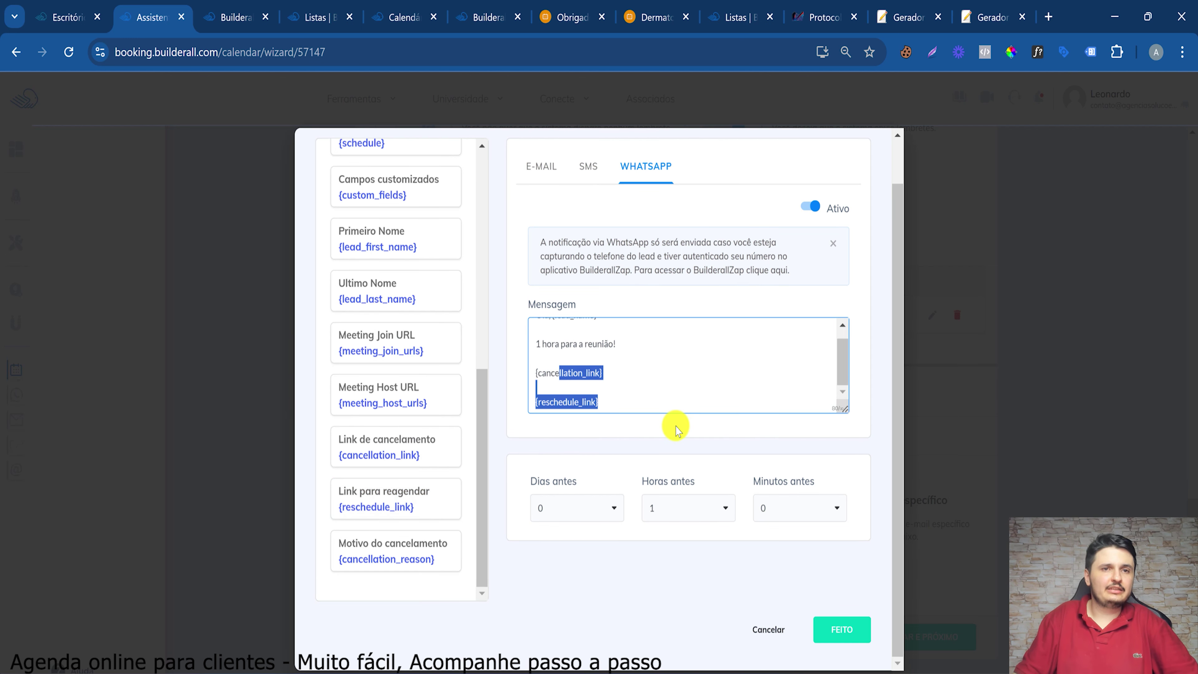
key("BackSpace")
key("BackSpace")
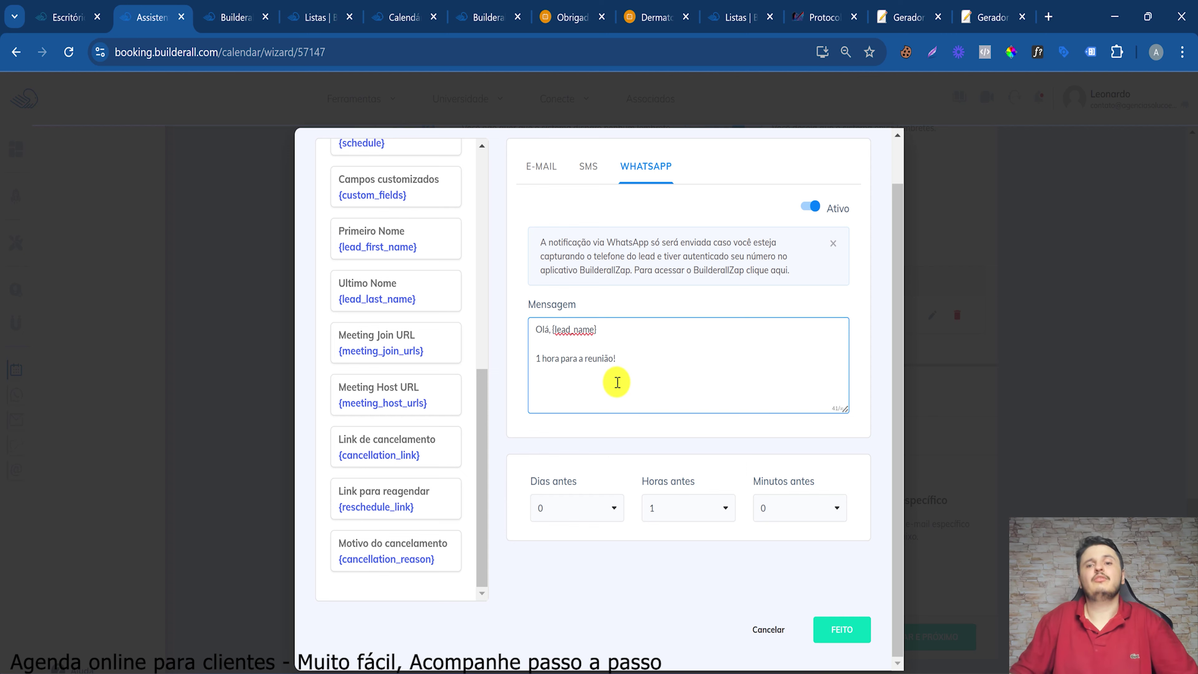
Confirm the first reminder and add a second reminder for subscribers (Para inscritos)
left_click(842, 629)
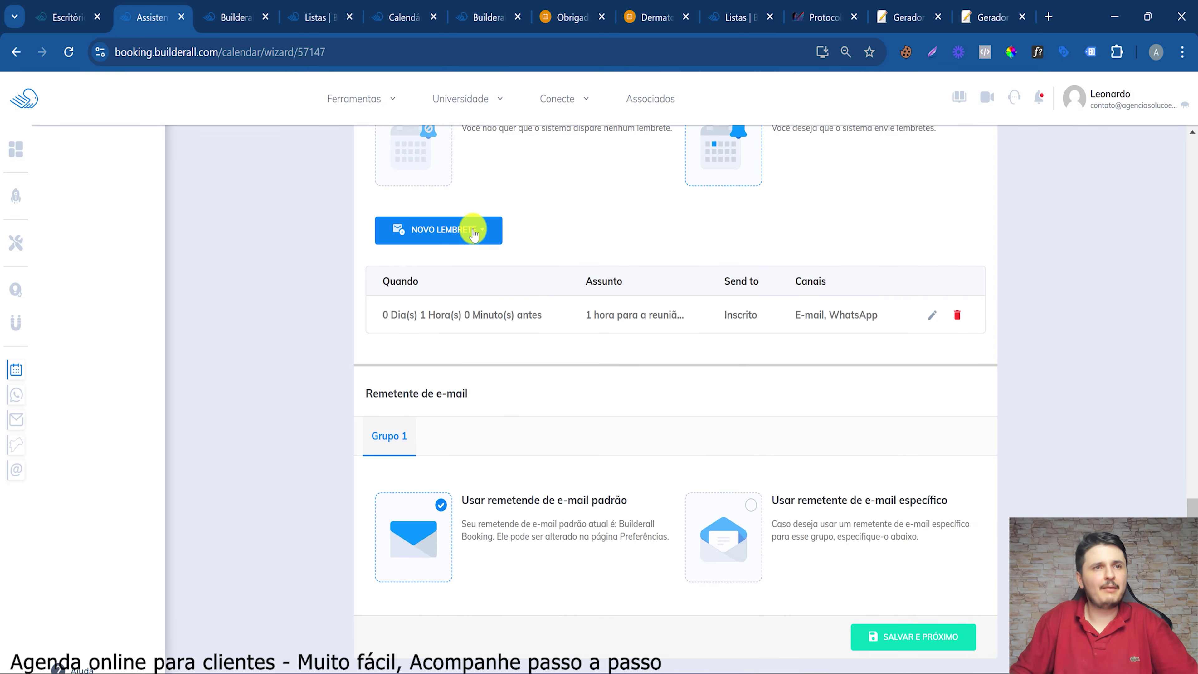
left_click(474, 229)
left_click(442, 260)
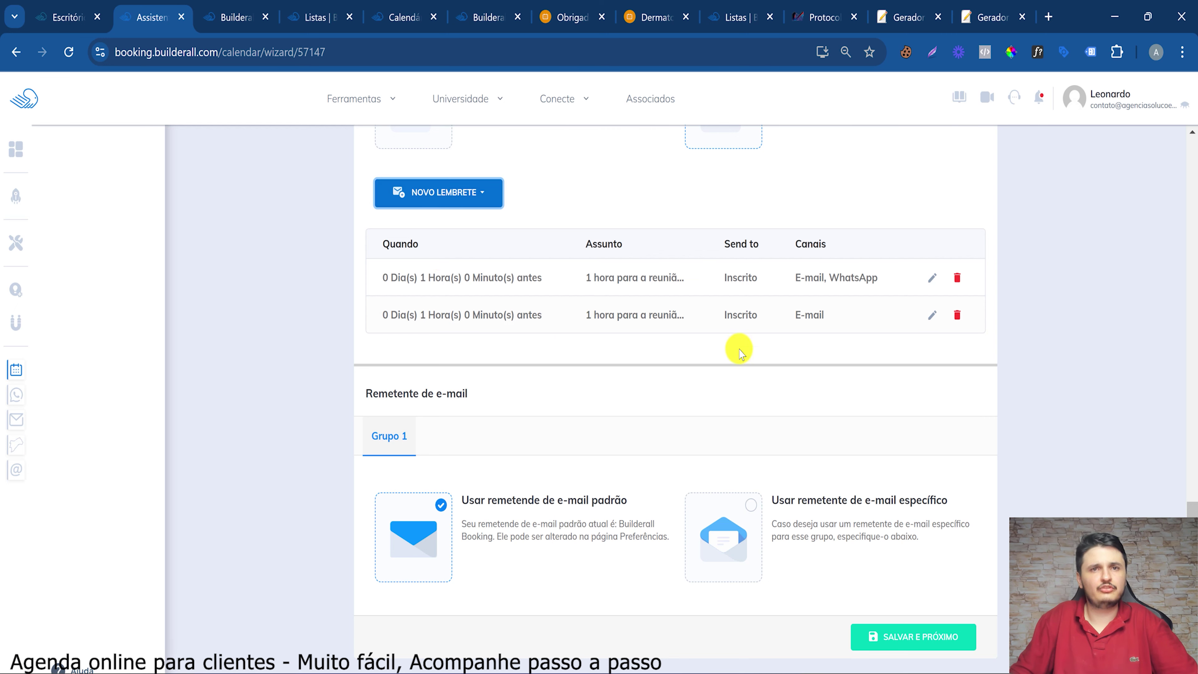
left_click(933, 314)
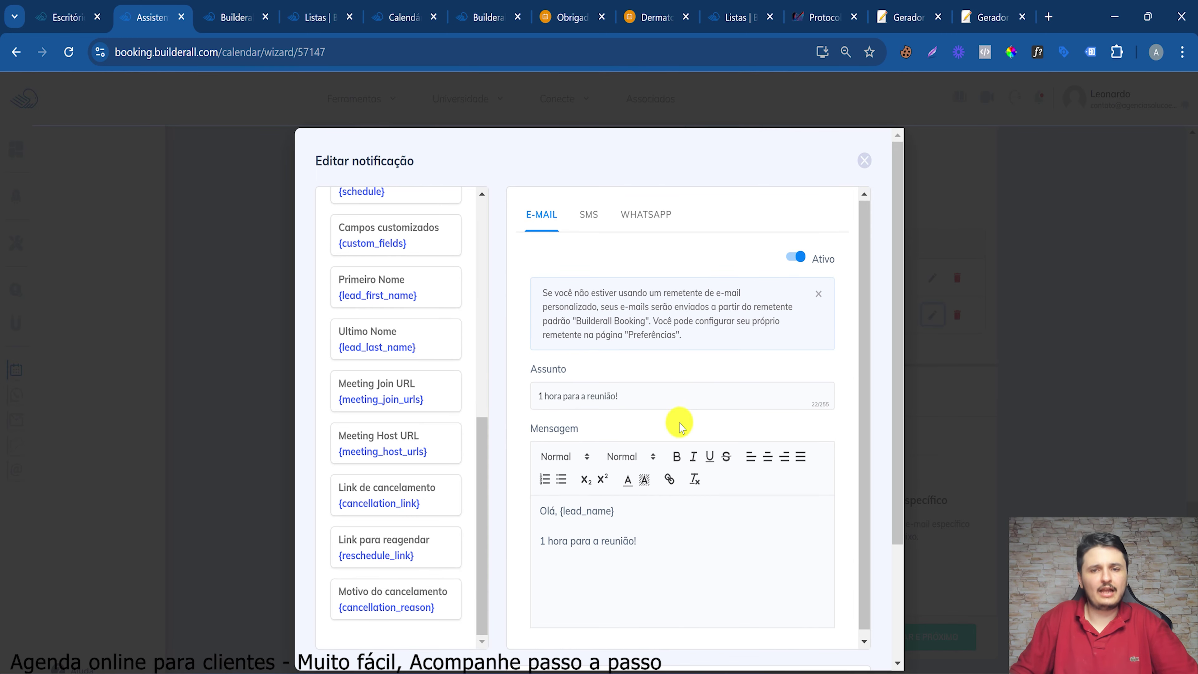
scroll(683, 619, "down", 3)
left_click(698, 561)
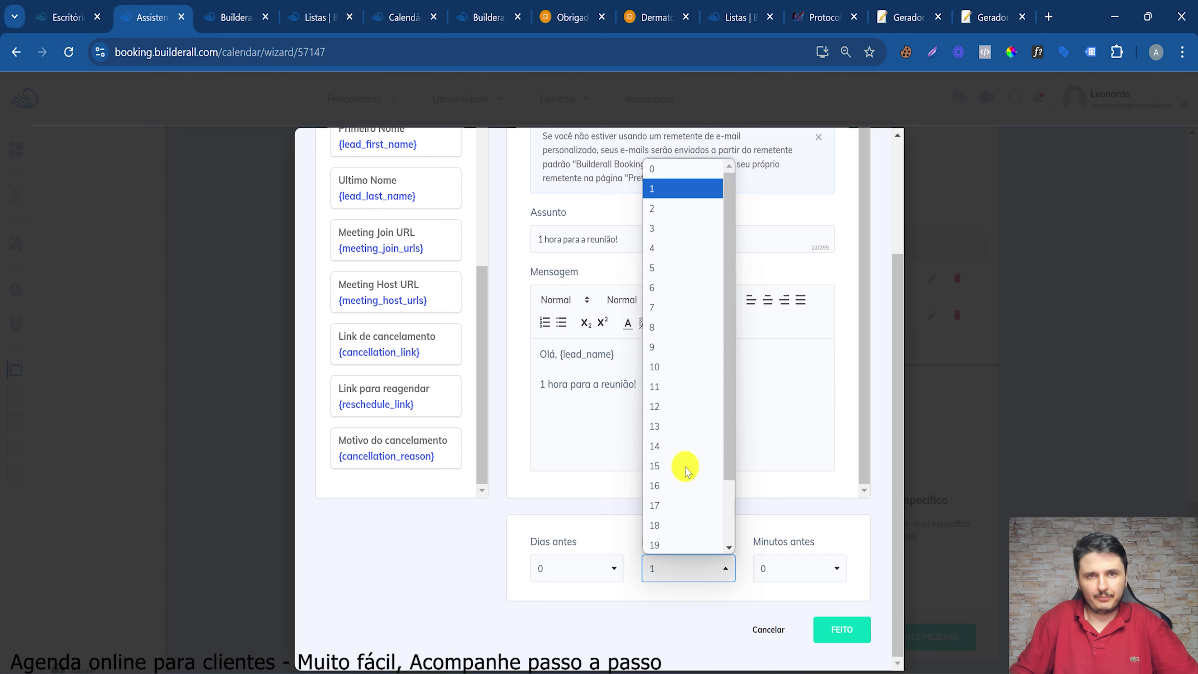
left_click(682, 368)
double_click(558, 384)
mouse_move(559, 384)
left_mouse_down()
mouse_move(548, 375)
mouse_move(570, 378)
left_mouse_up()
scroll(634, 160, "up", 3)
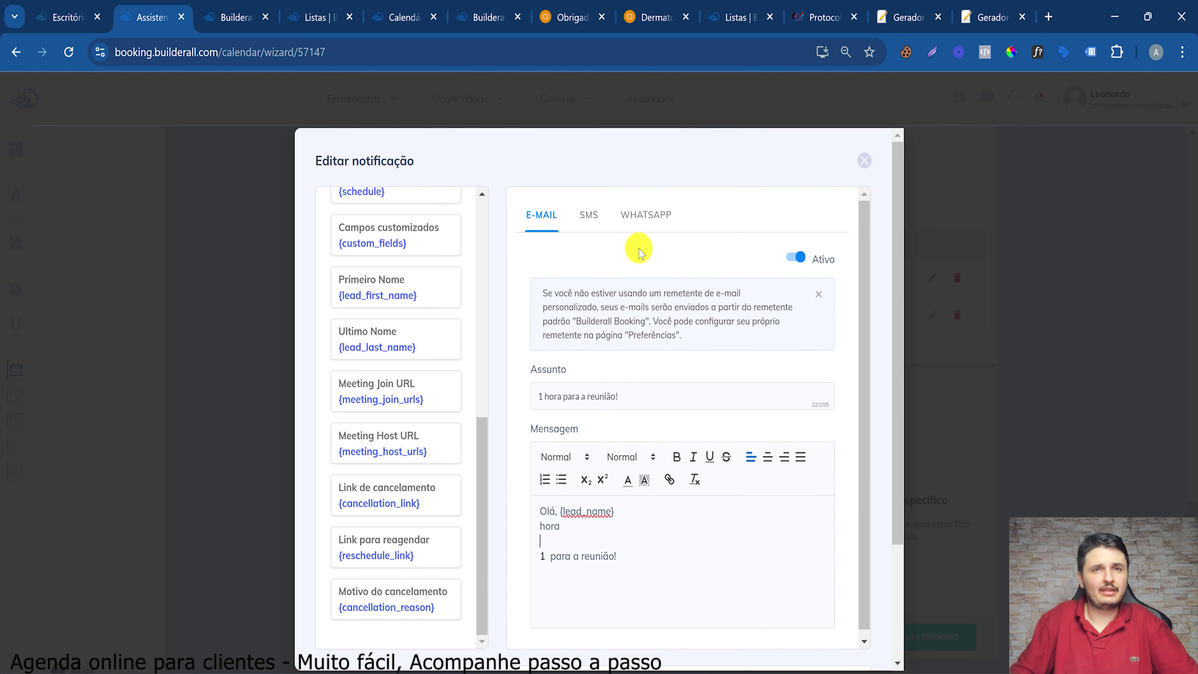
Enable WhatsApp on the second reminder and set it to 1 day, 0 hours before
left_click(642, 217)
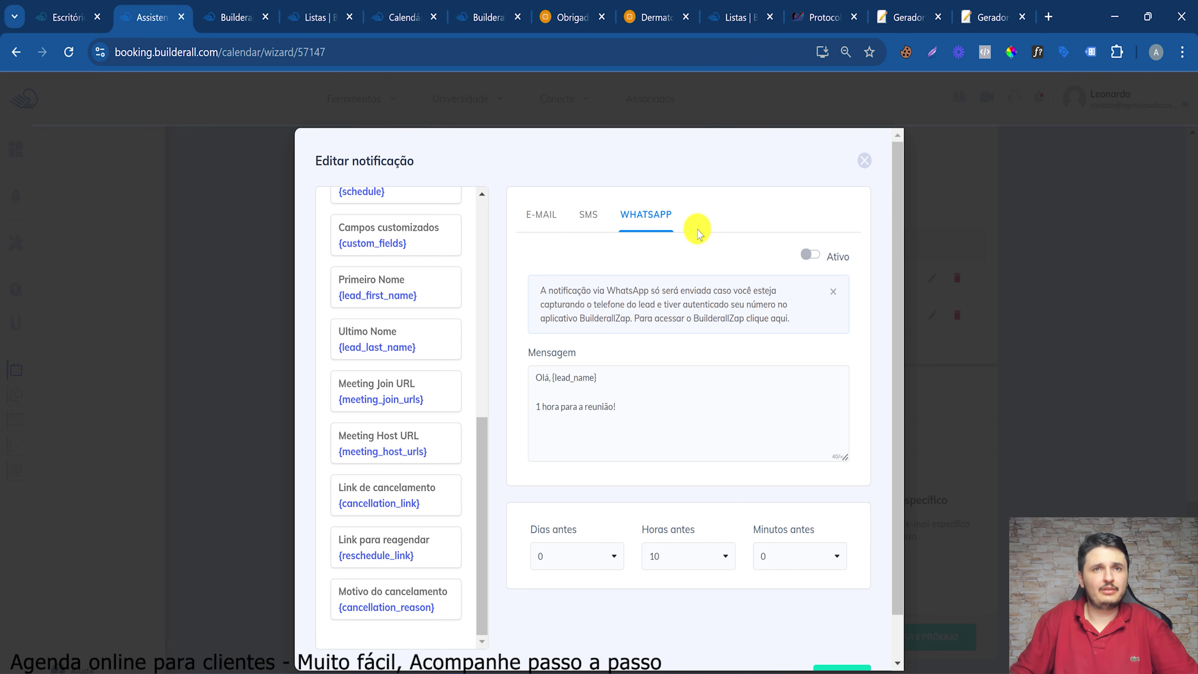
left_click(808, 259)
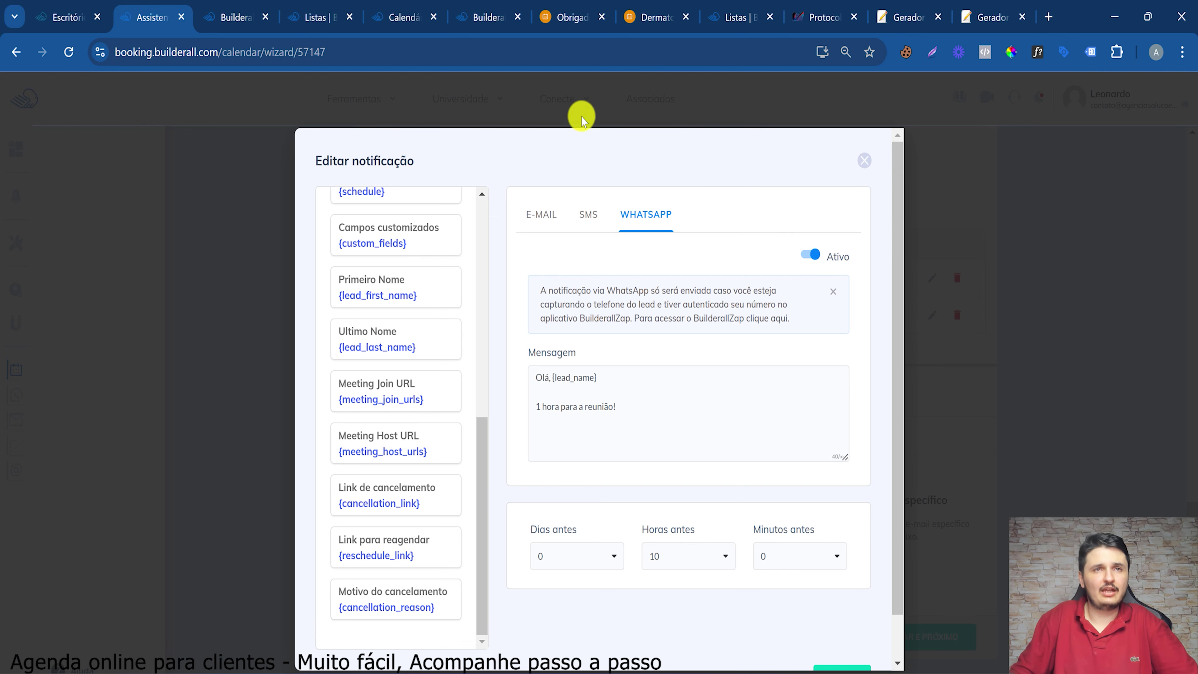
left_click(548, 217)
scroll(768, 485, "down", 3)
left_click(687, 569)
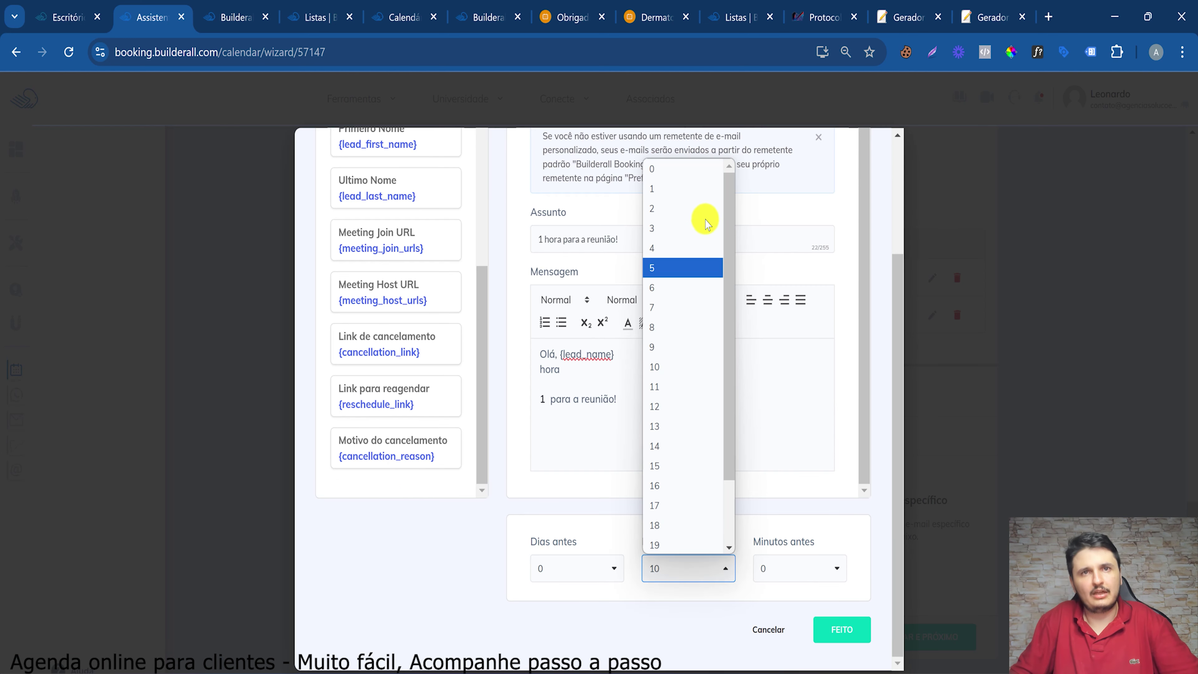
left_click(674, 171)
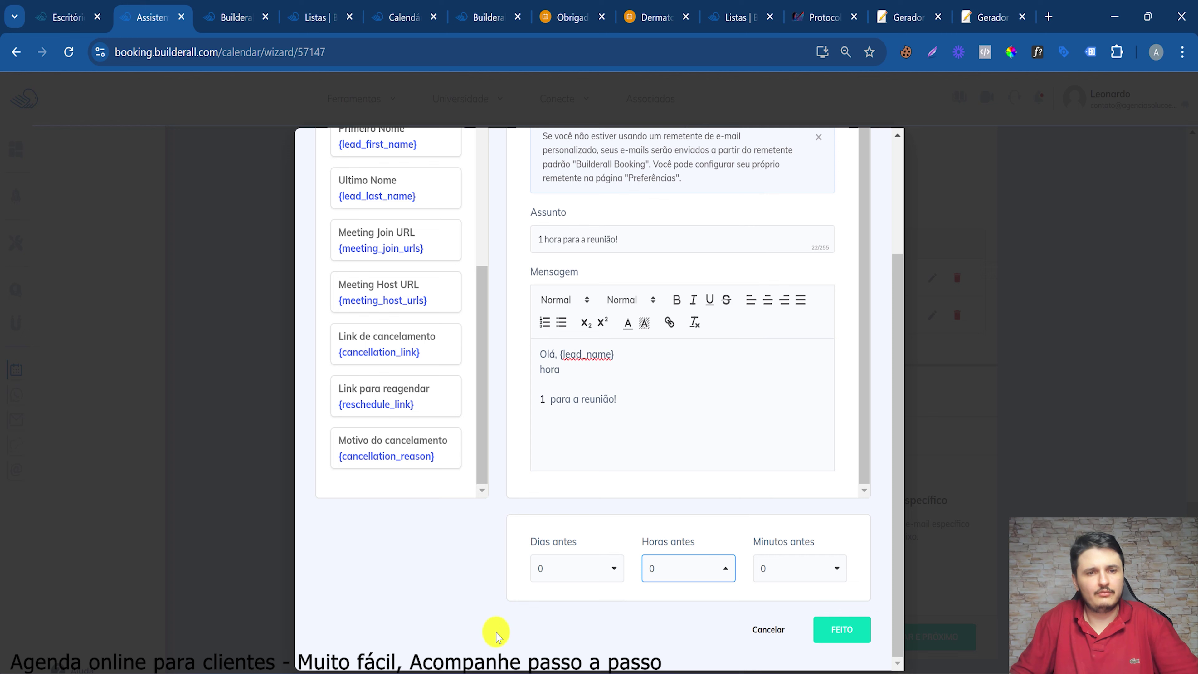
left_click(543, 588)
left_click(544, 421)
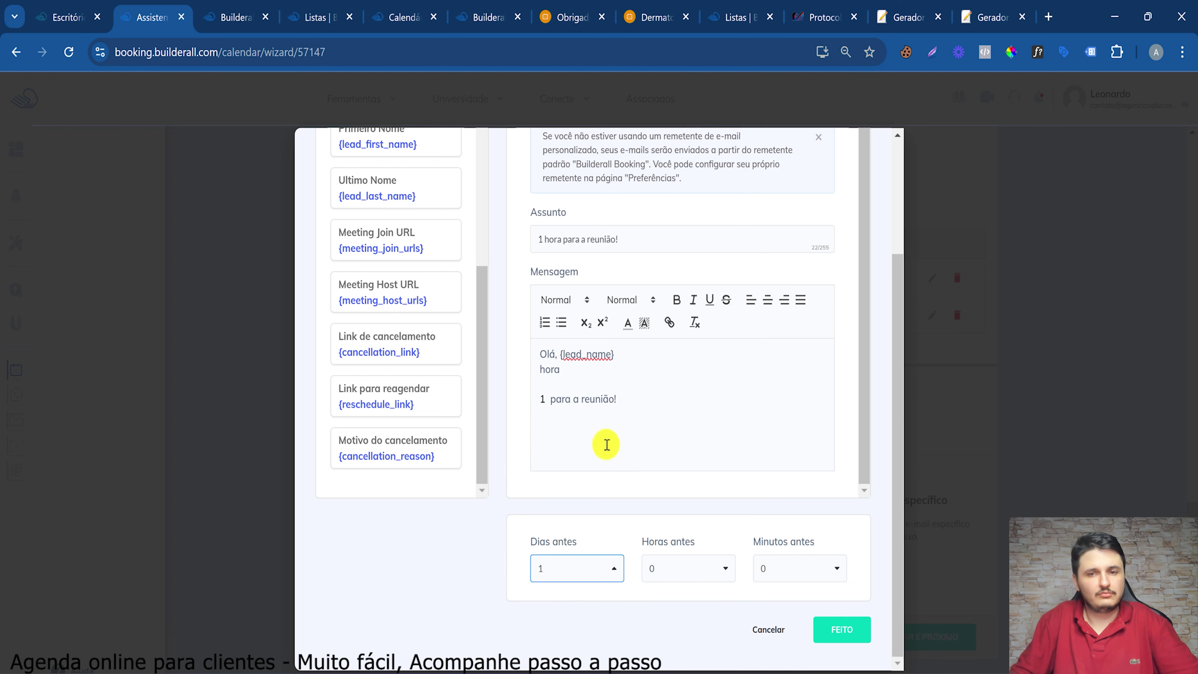
left_click(851, 628)
Save the communication step, then enable meetings with Zoom as the platform
left_click(863, 634)
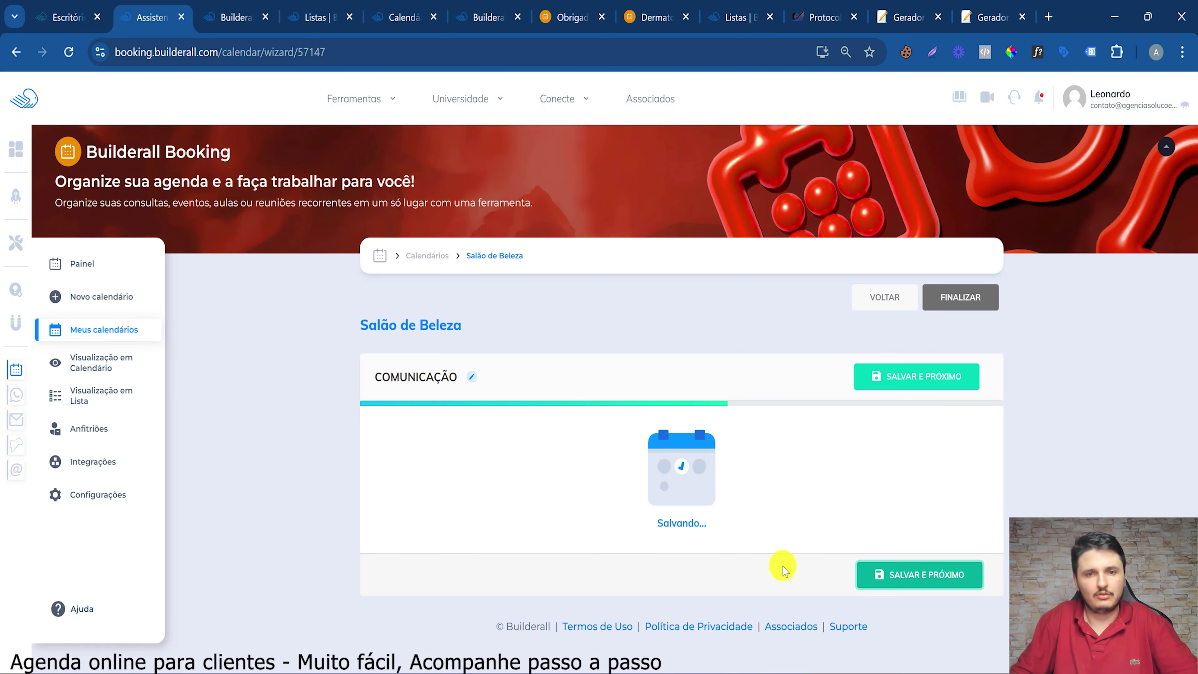
scroll(837, 485, "down", 5)
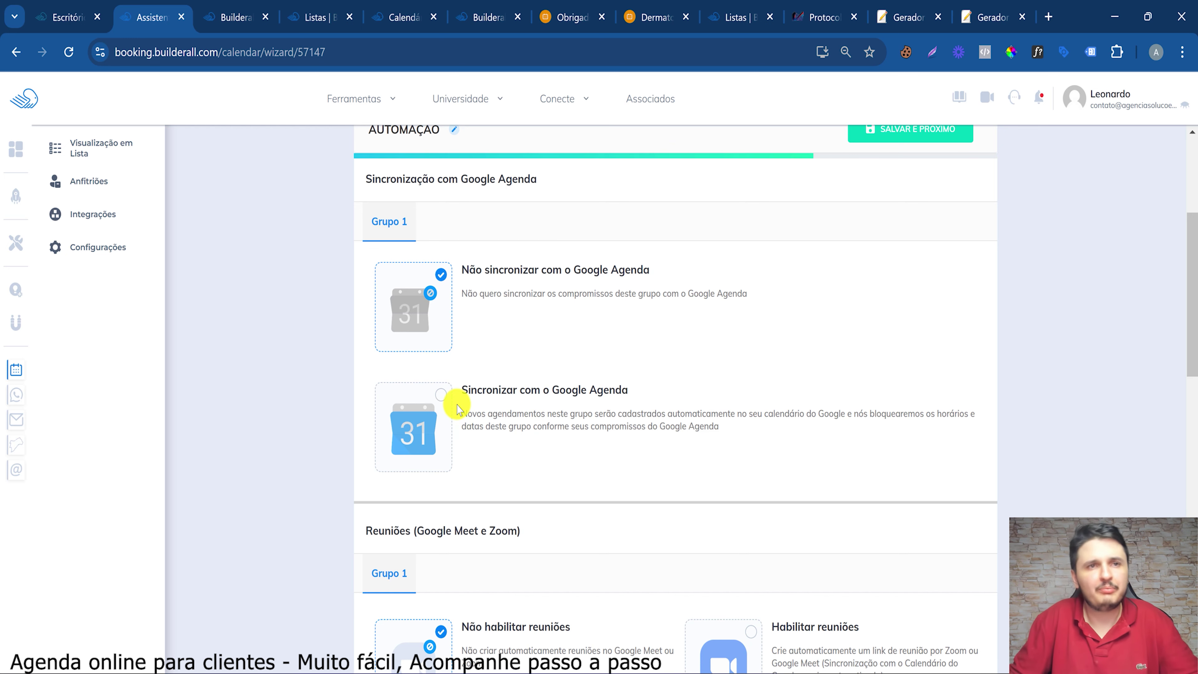
scroll(527, 364, "down", 6)
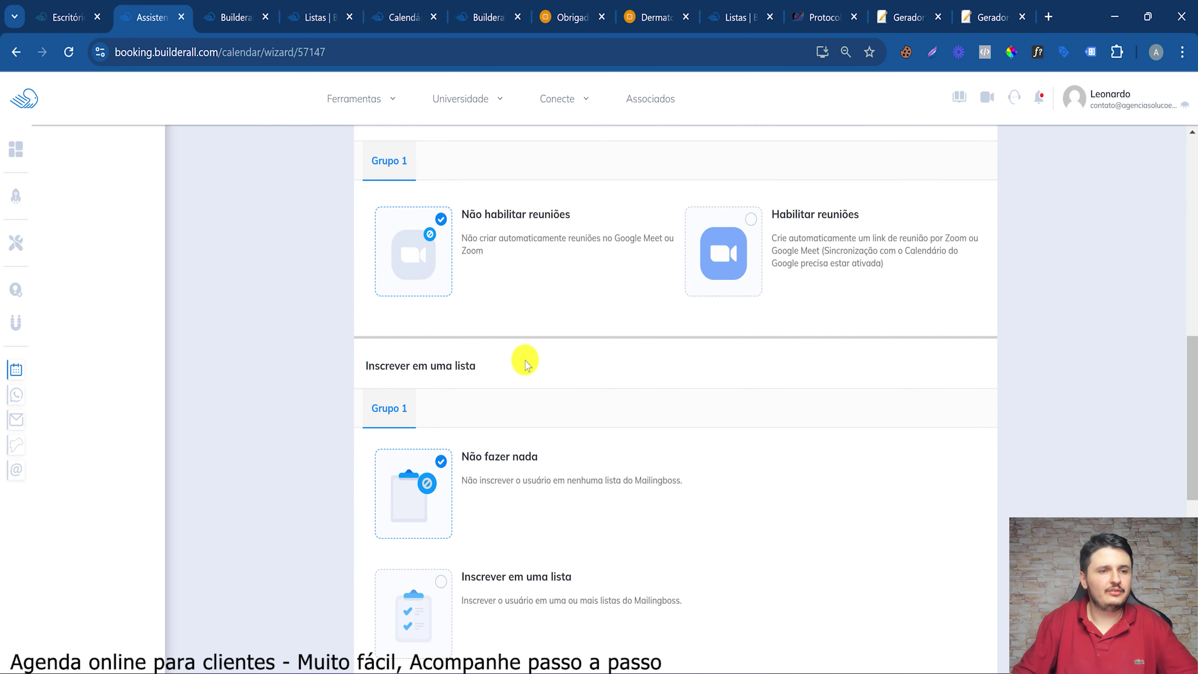
scroll(641, 226, "up", 3)
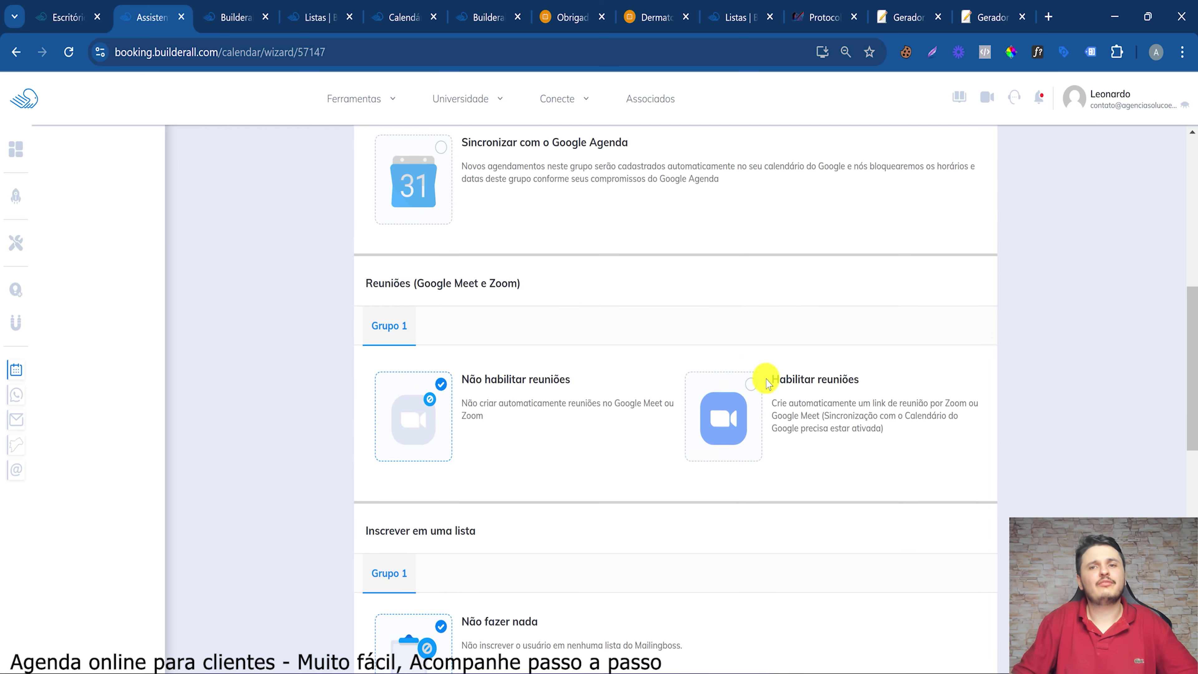
left_click(725, 380)
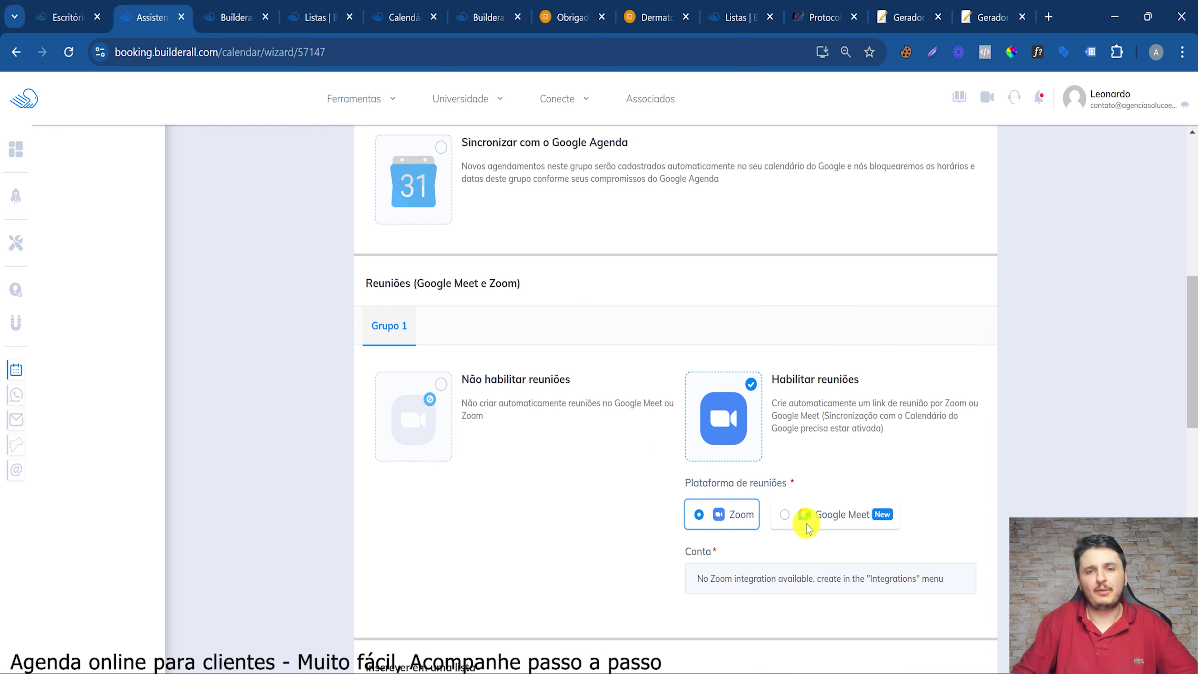
left_click(827, 525)
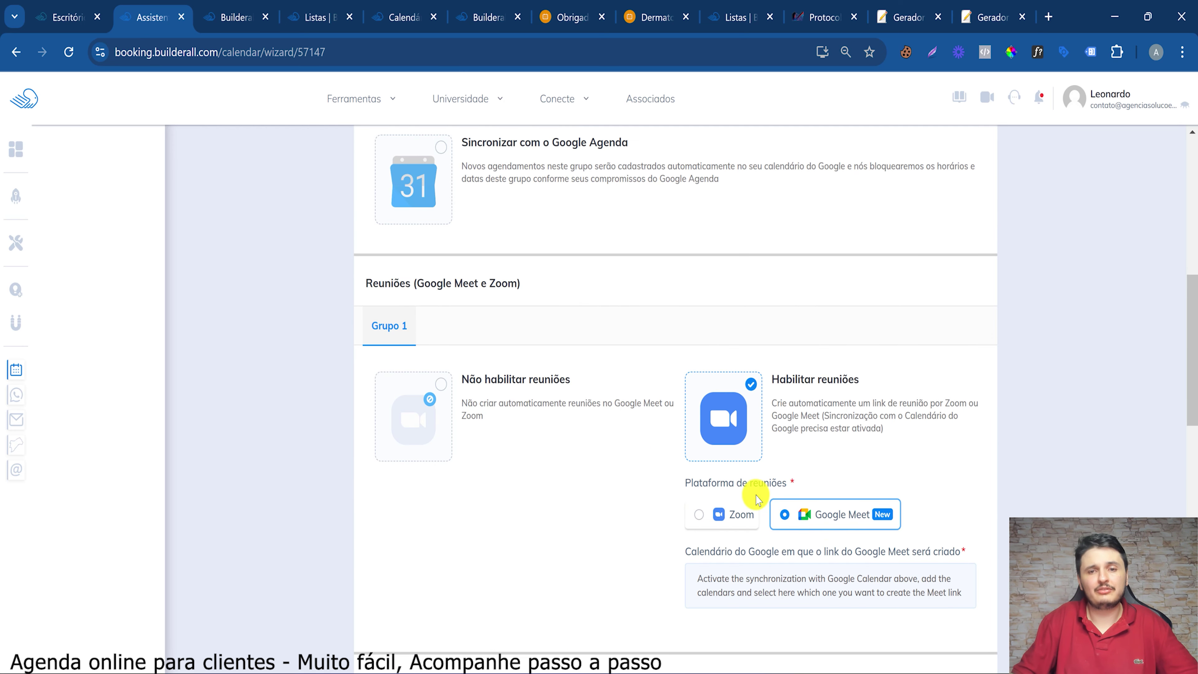
left_click(702, 517)
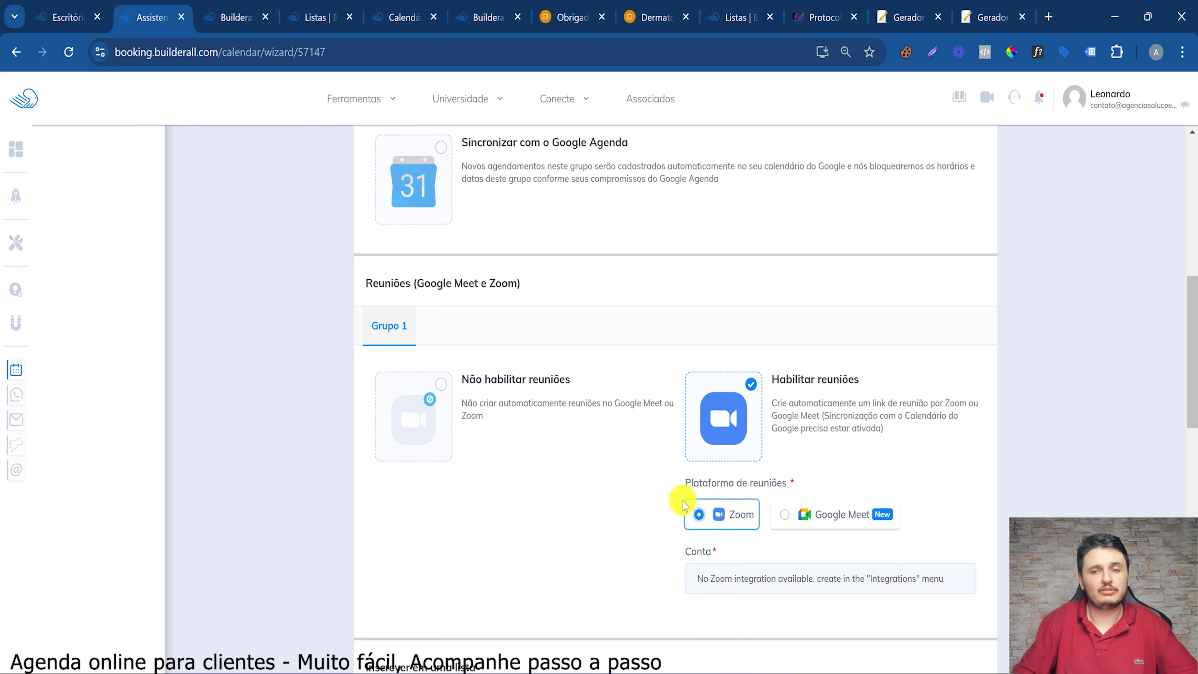
Scroll down to the Inscrever em uma lista section of the Automação step
scroll(214, 361, "up", 8)
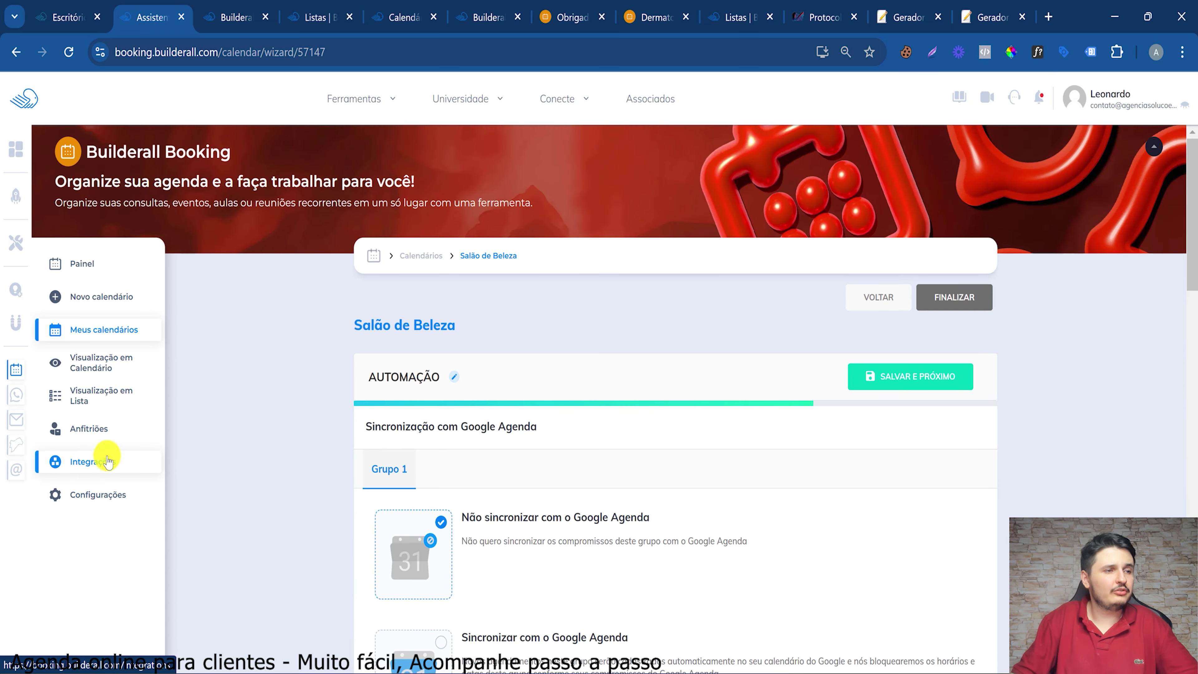
scroll(421, 482, "down", 10)
left_click_drag(753, 414, 946, 427)
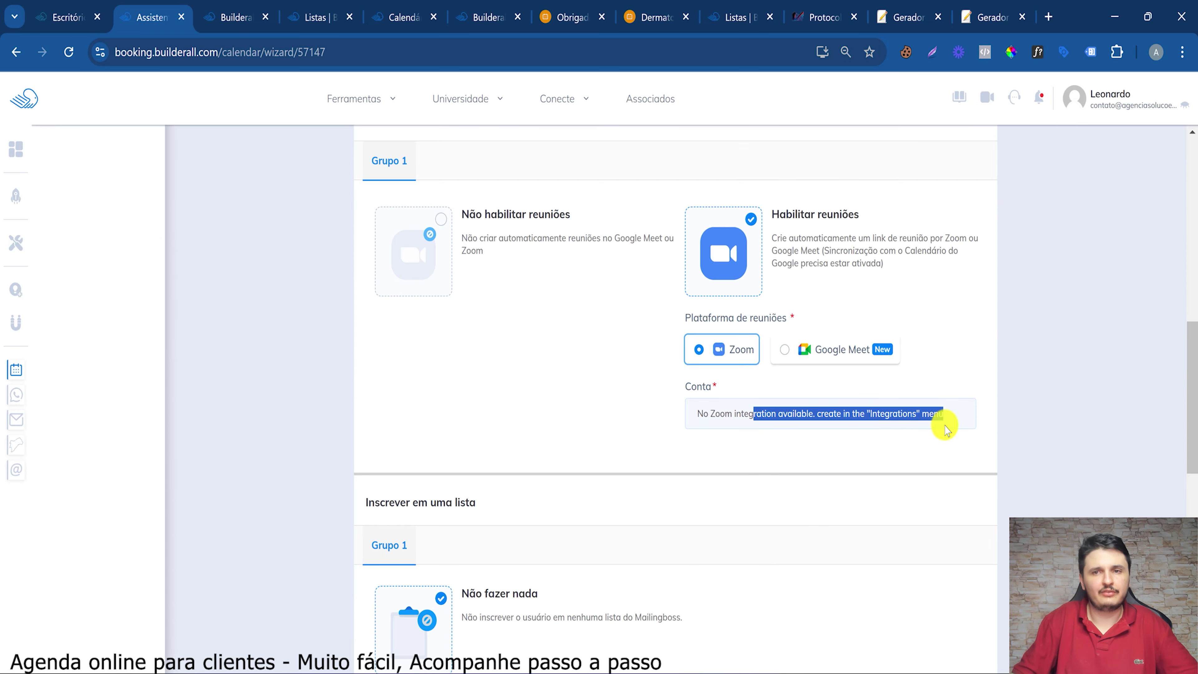
left_click(902, 409)
scroll(448, 300, "down", 5)
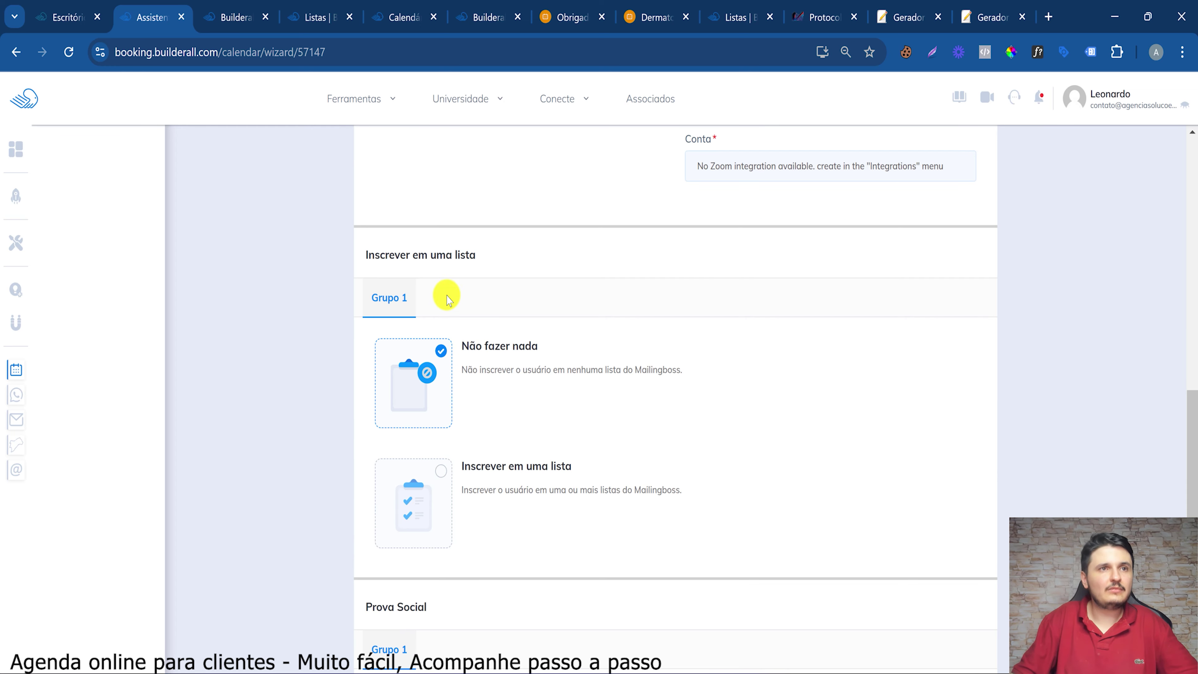
left_click_drag(413, 255, 545, 260)
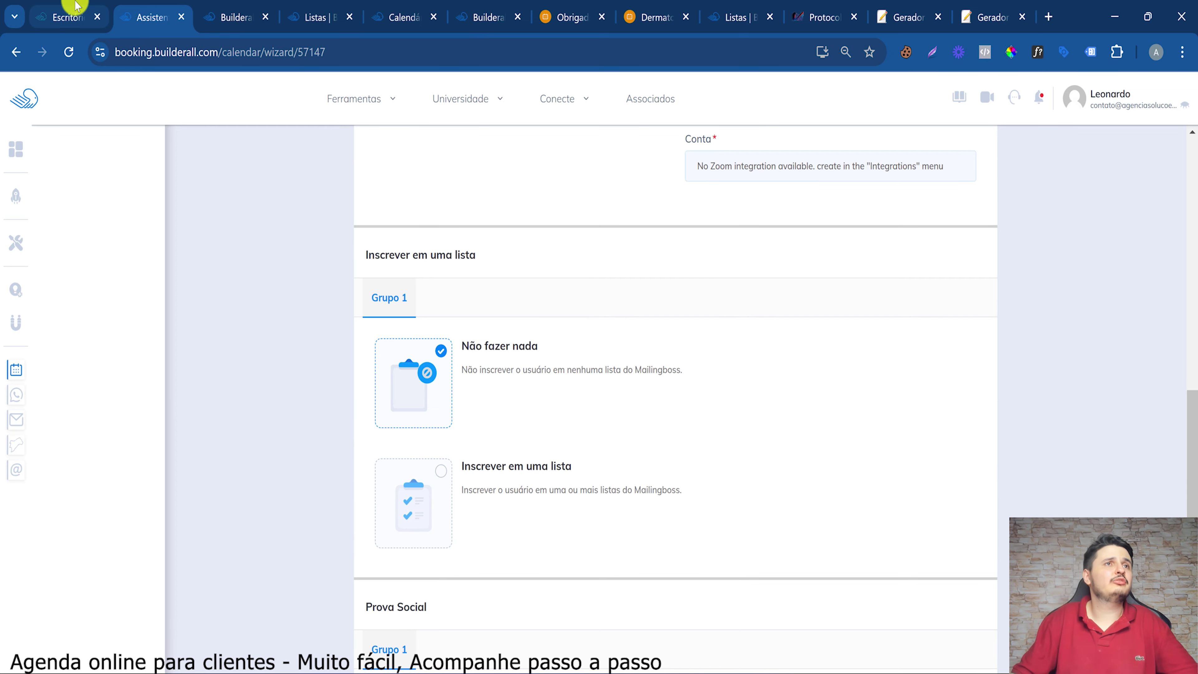
Launch MailingBoss from the Escritório tools and go to Inscritos > Listas
left_click(89, 6)
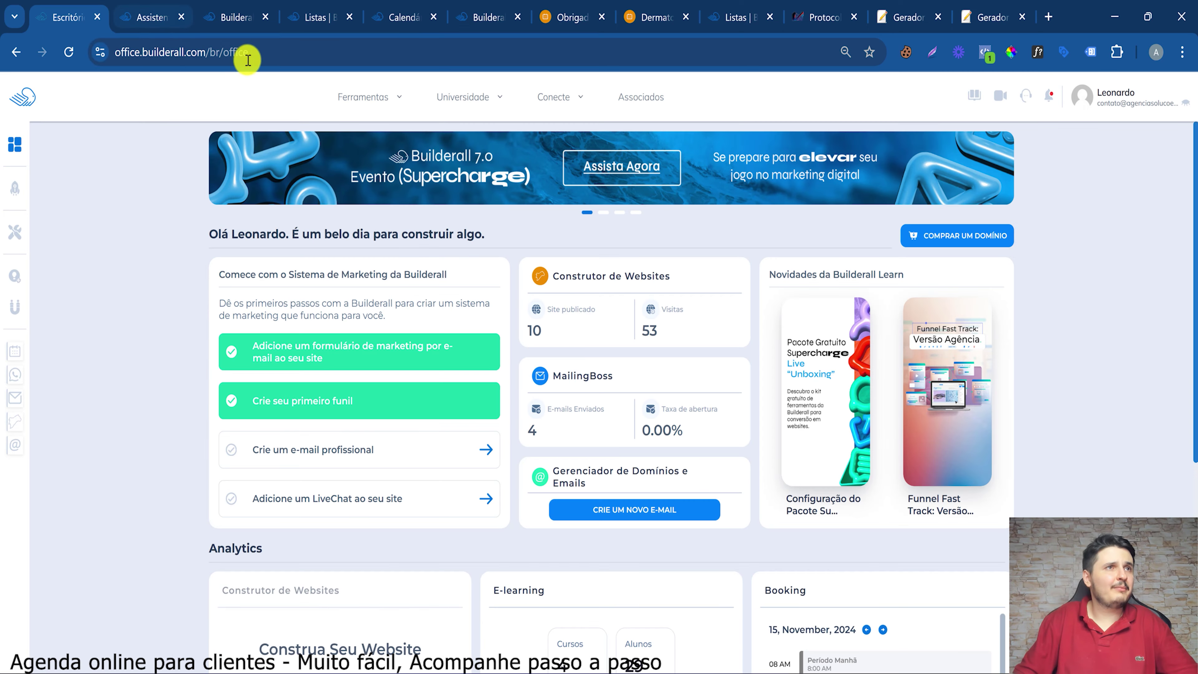
left_click(350, 96)
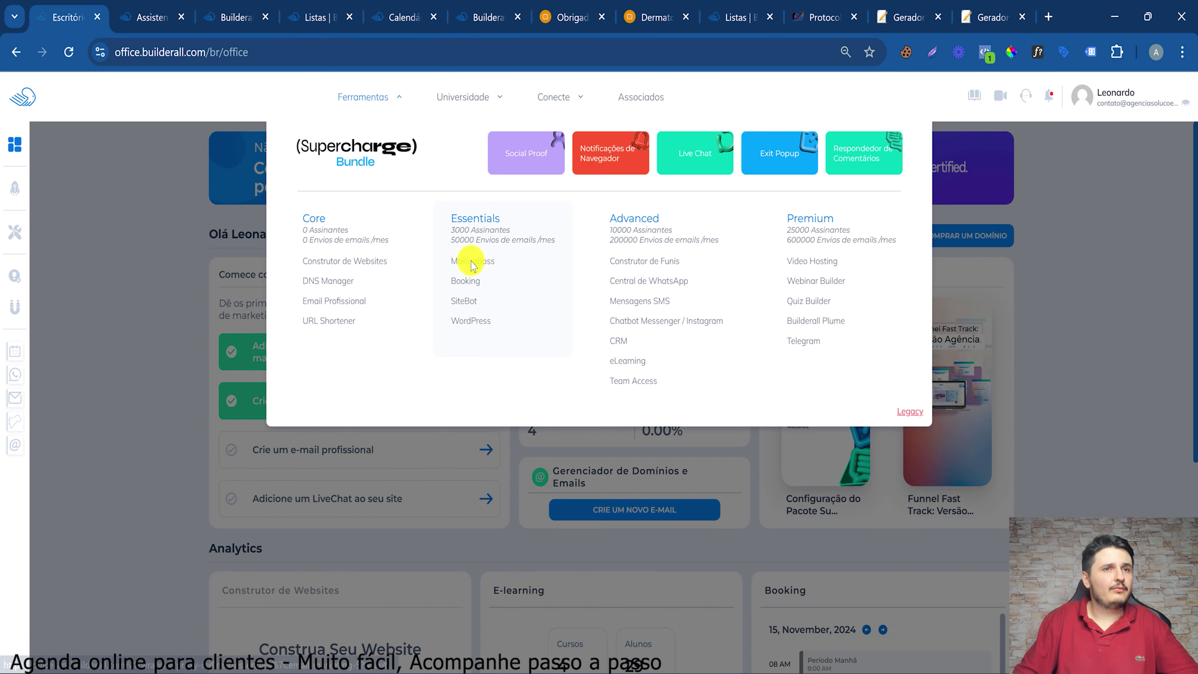
left_click(500, 263)
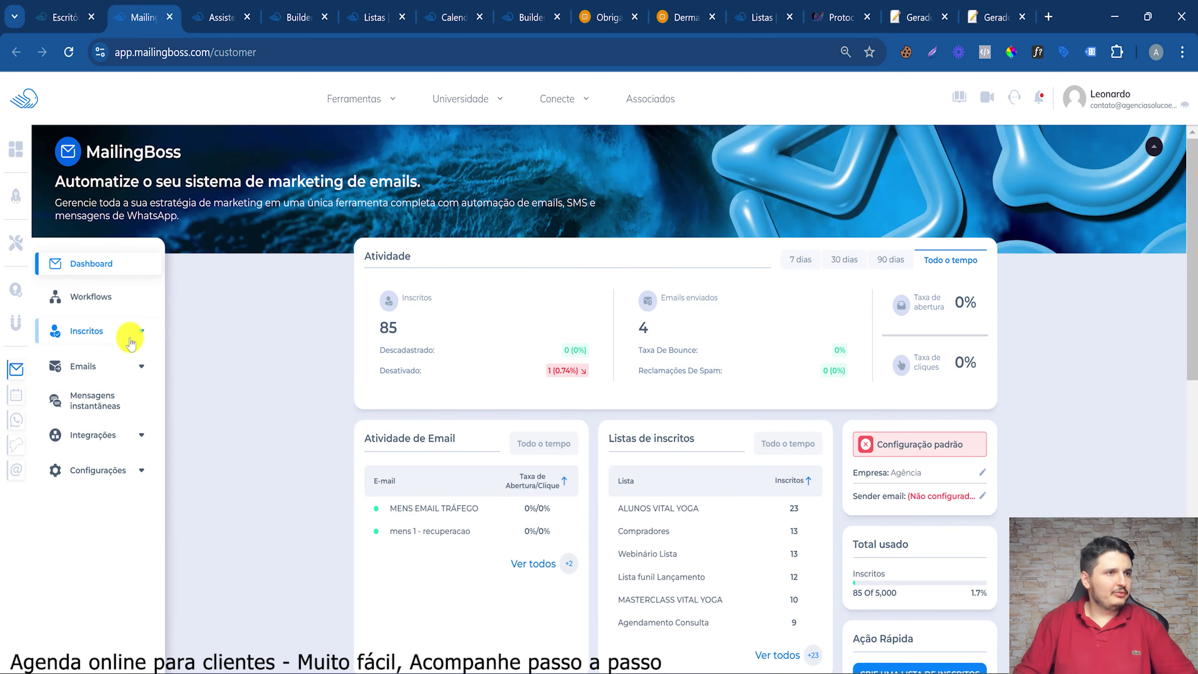
left_click(125, 333)
left_click(108, 368)
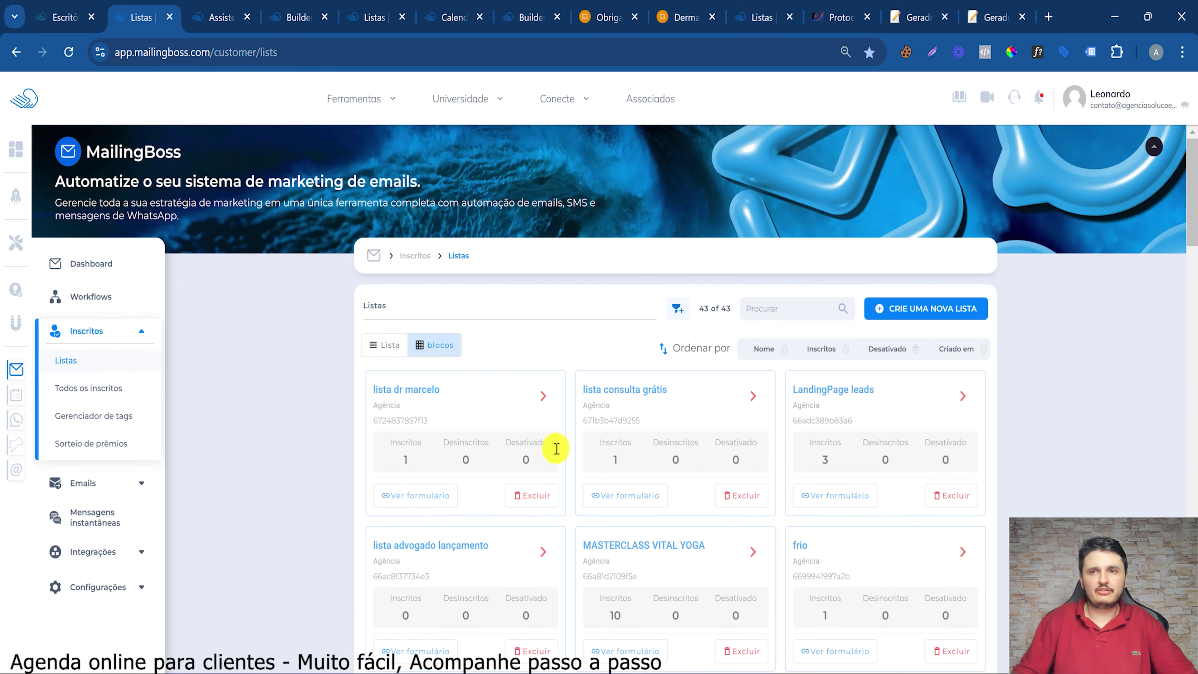
Create 'lista cientes salão' with Simples entry, description 'contatos' and instant-message phone fields
left_click(954, 325)
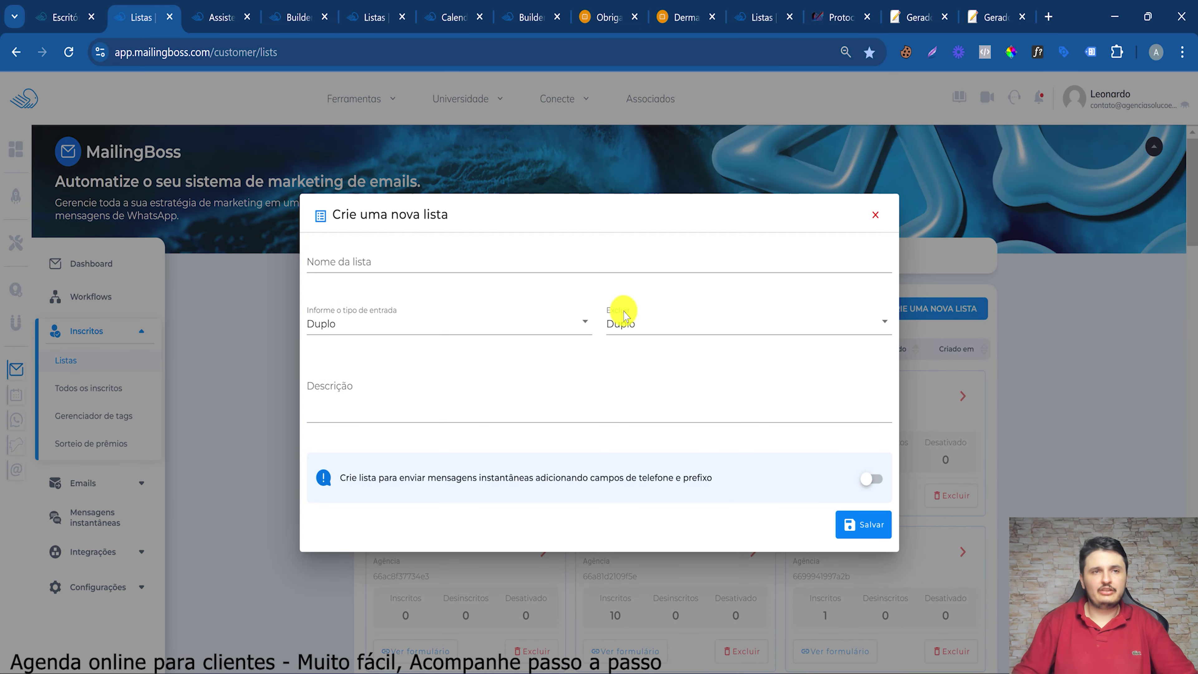
left_click(366, 268)
type("lista cientes salão")
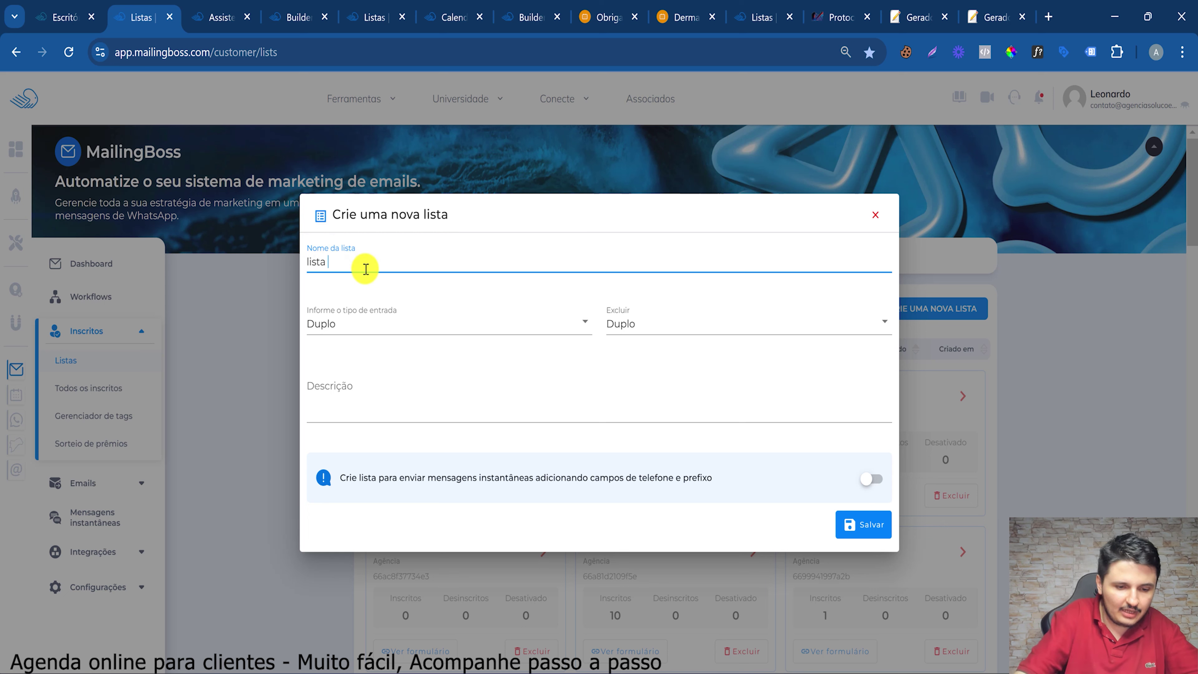
left_click(375, 317)
left_click(364, 365)
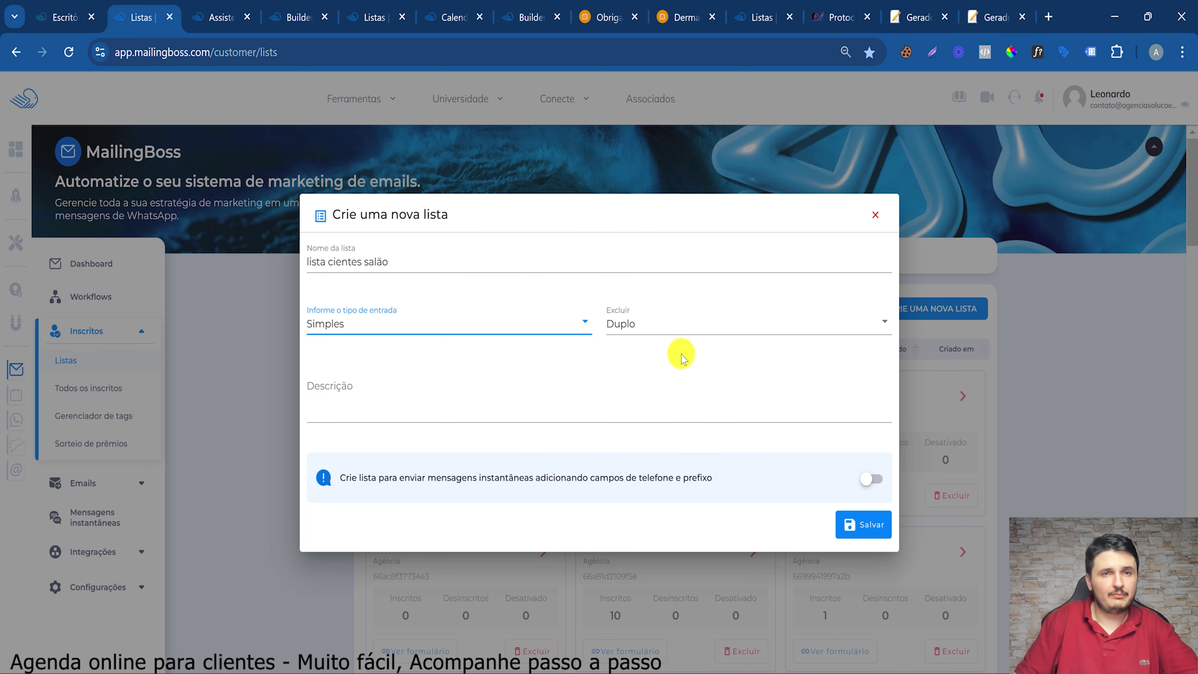
left_click(360, 401)
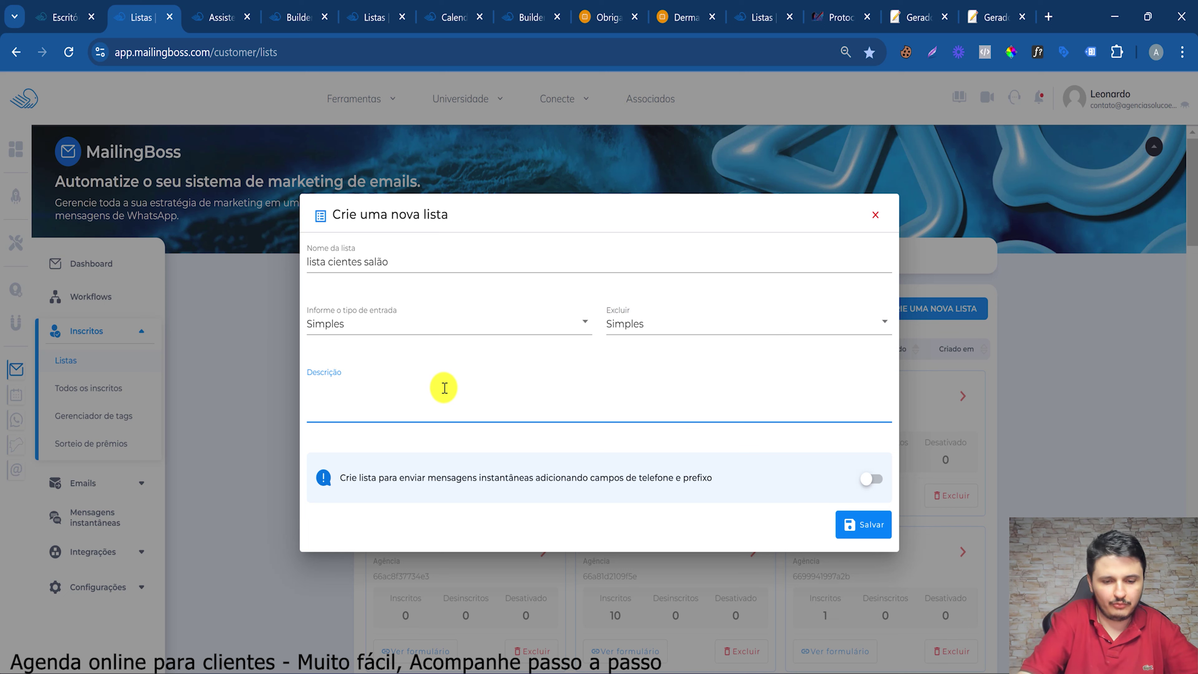
type("contatos")
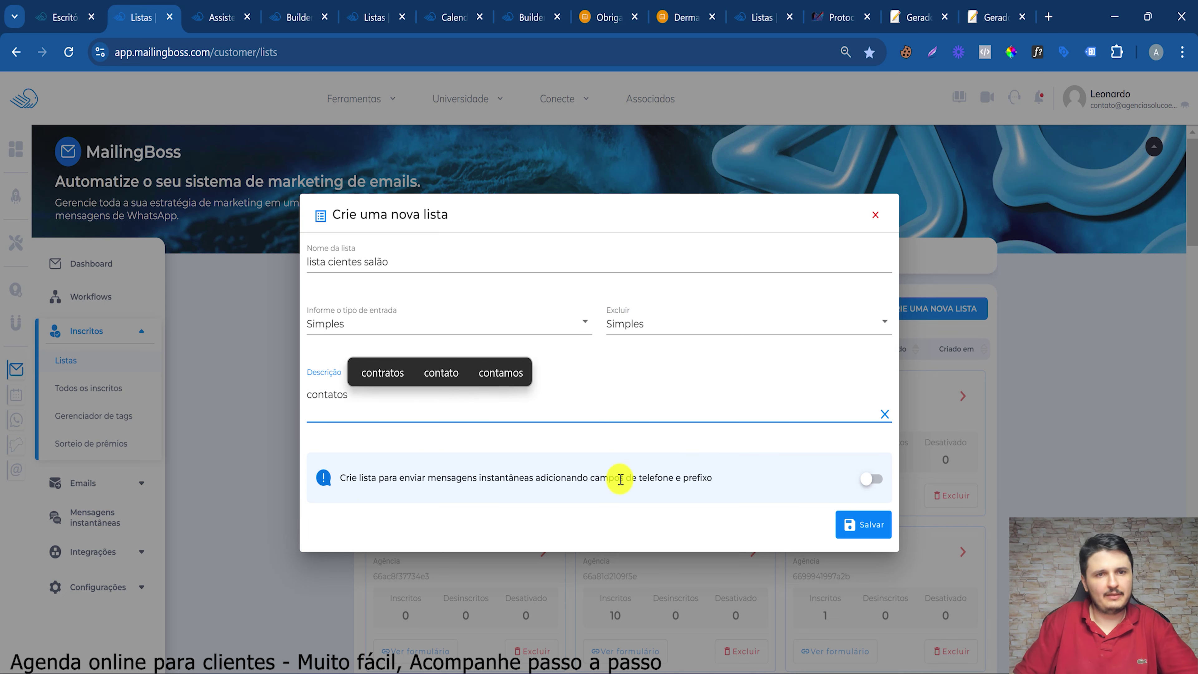
left_click(877, 481)
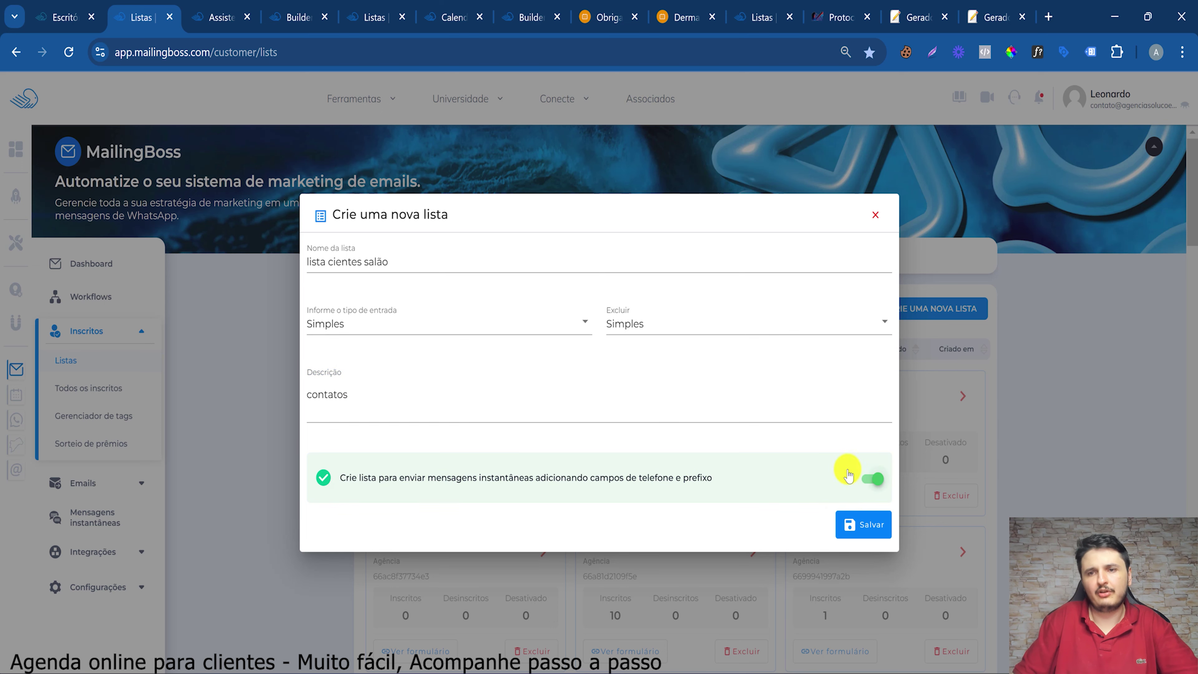
left_click(869, 525)
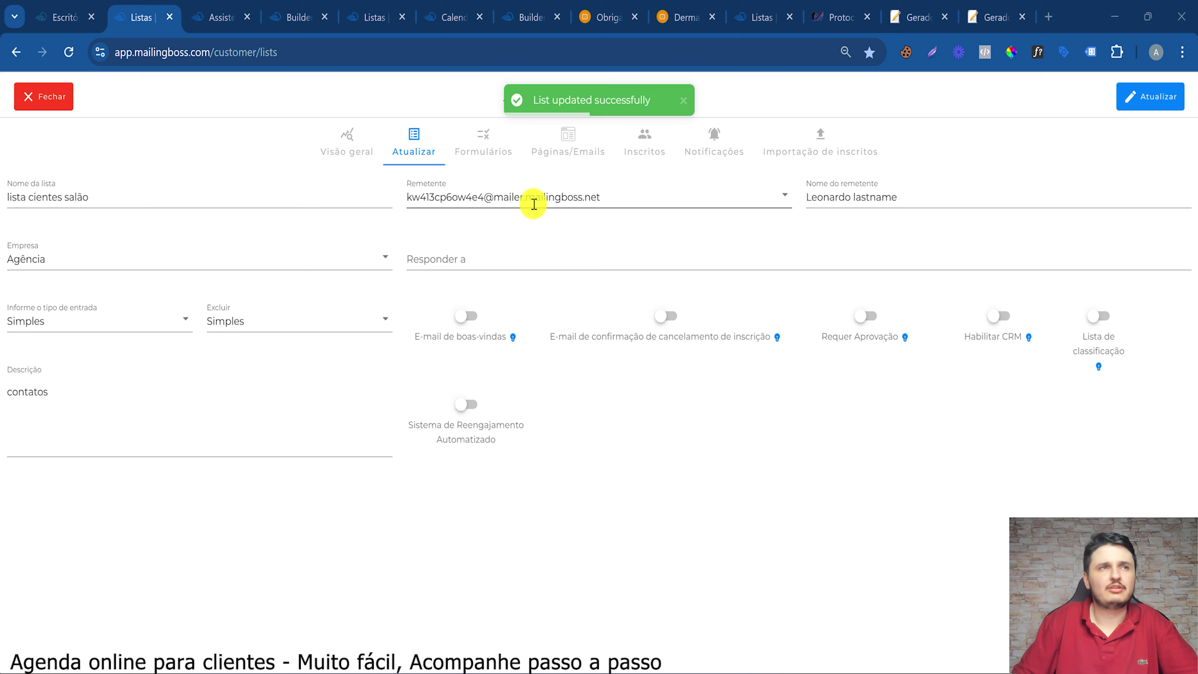
left_click(444, 197)
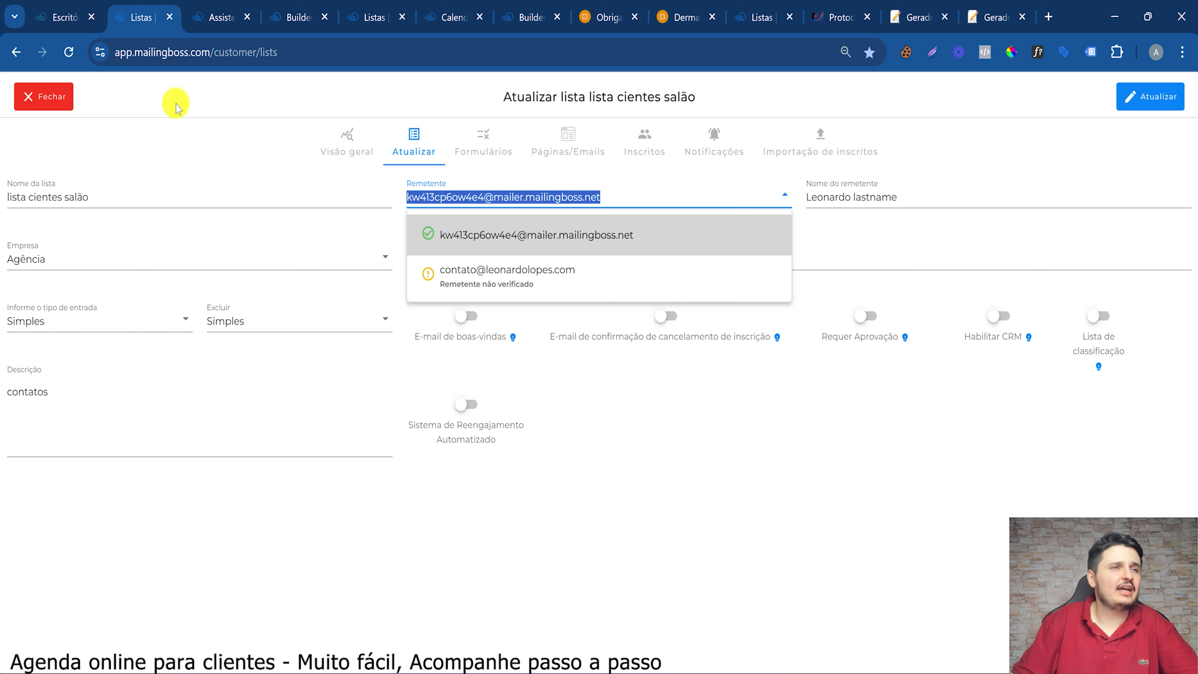
left_click(383, 356)
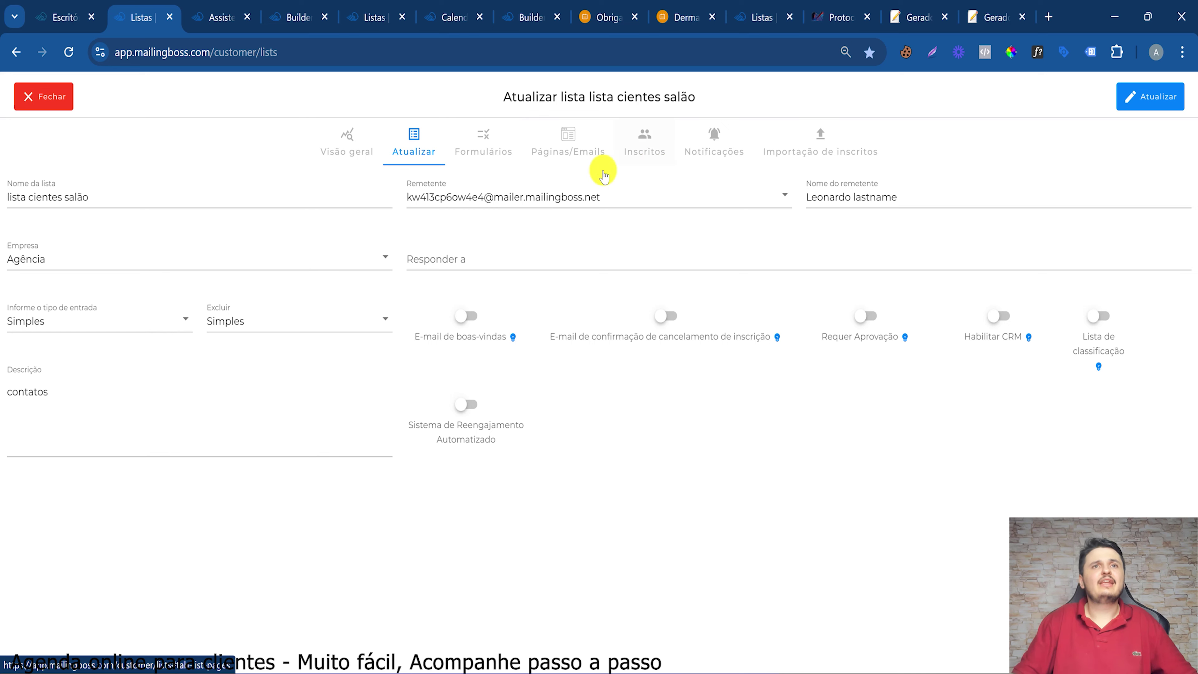
Relabel the form's PHONE field 'DDD + WhatsApp' and make it required on both pages
left_click(486, 141)
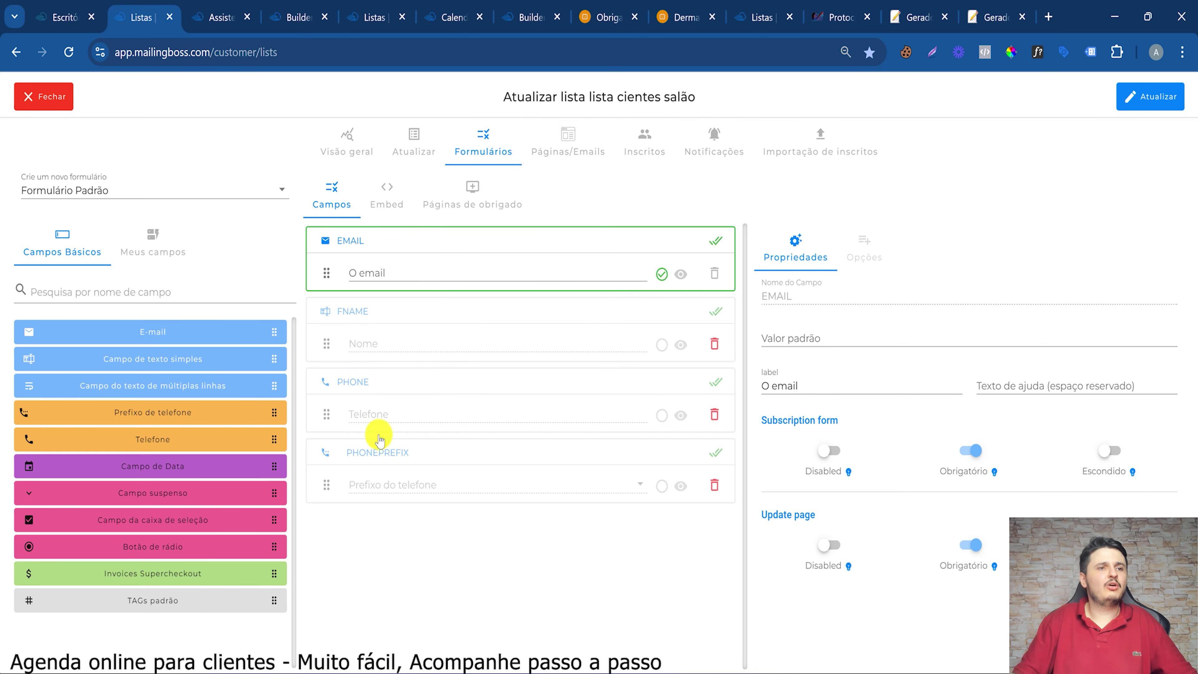
left_click(391, 382)
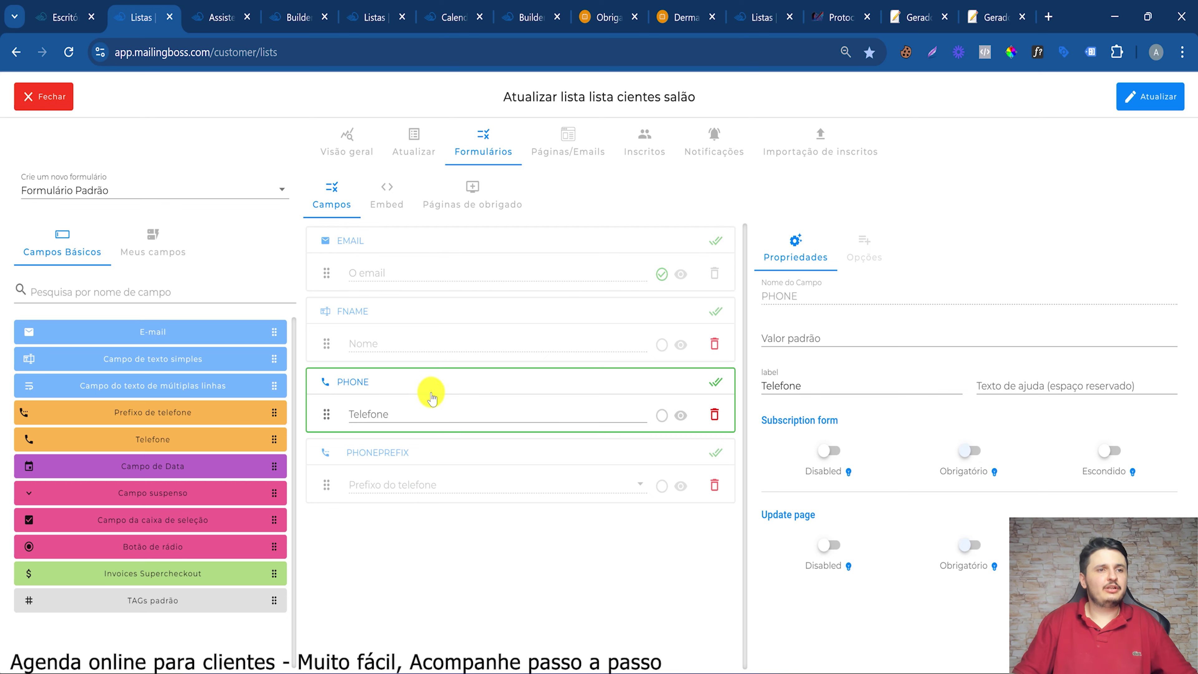
double_click(827, 388)
type("DDD")
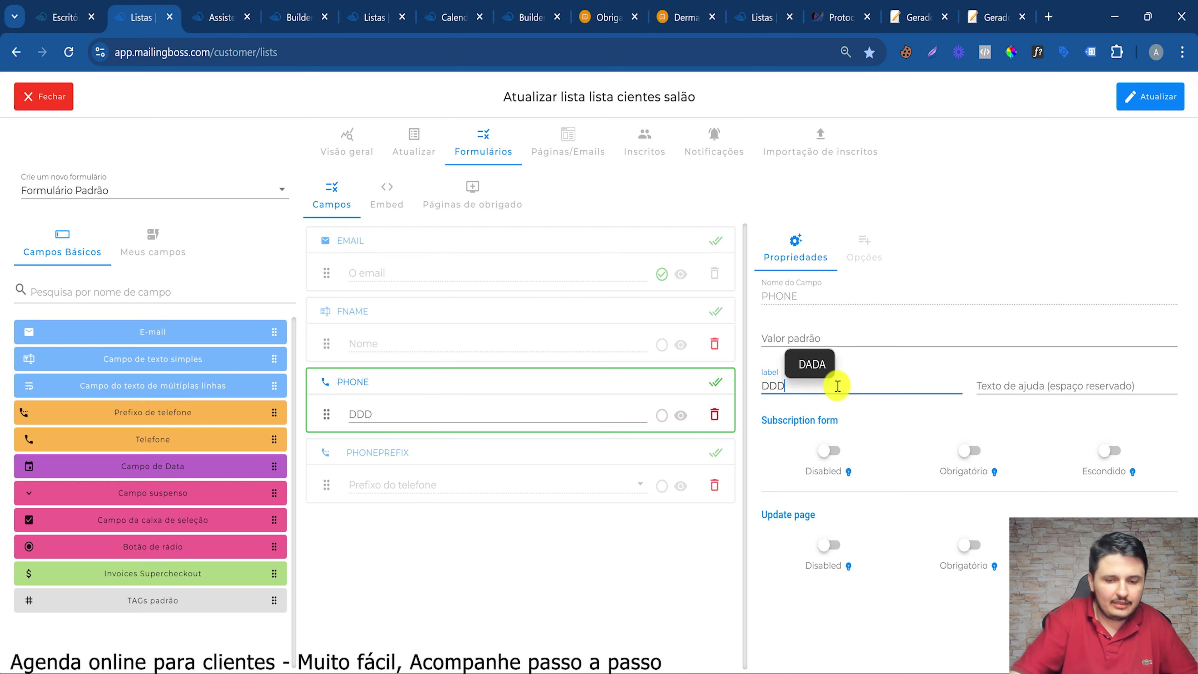
type(" + WhatsApp")
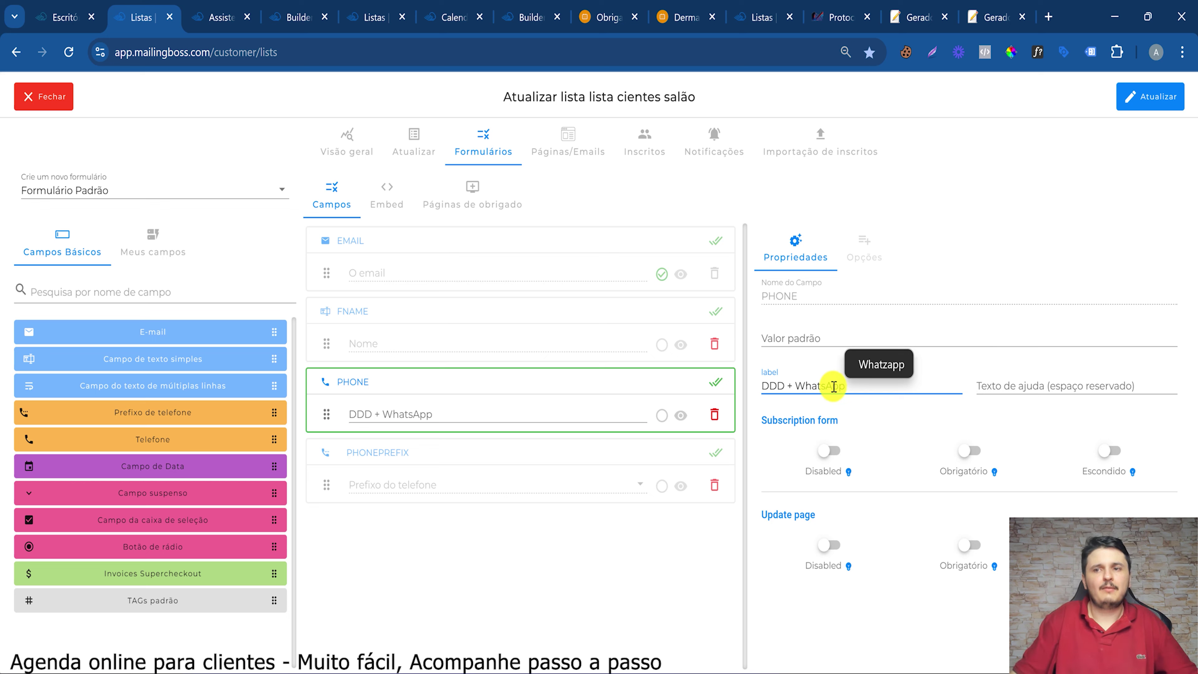
left_click(971, 451)
left_click(970, 545)
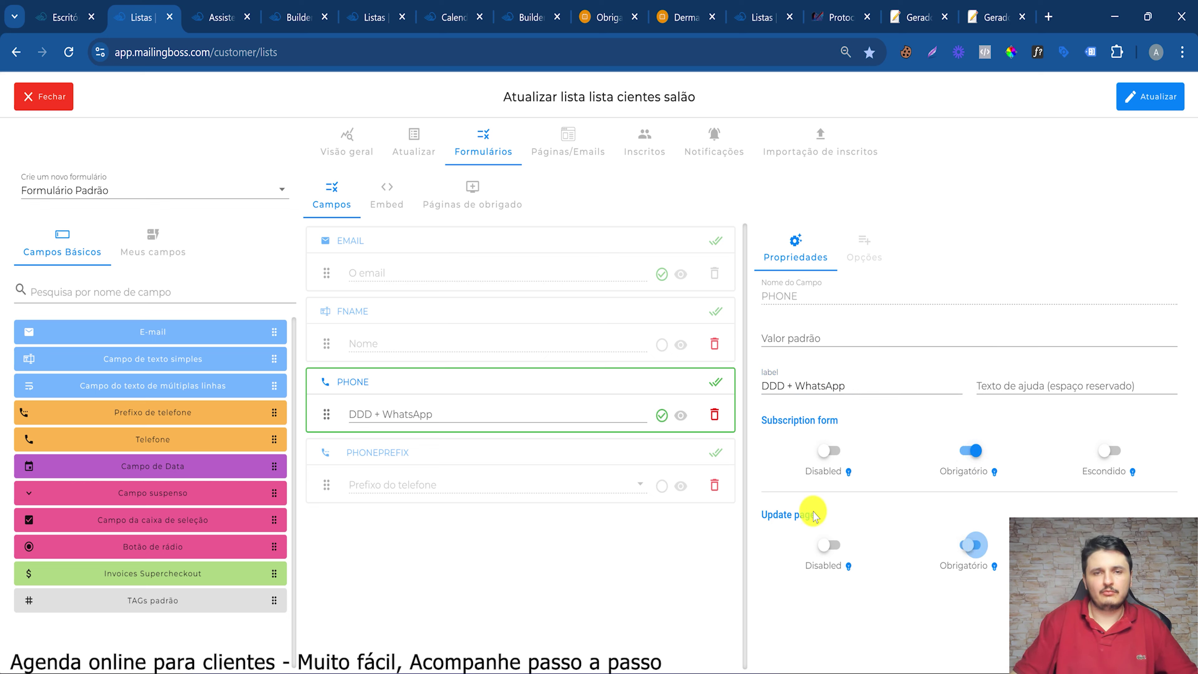
Move FNAME to the top, put a hidden Brazil (+55) PHONEPREFIX above PHONE, and update
left_click_drag(441, 313, 441, 241)
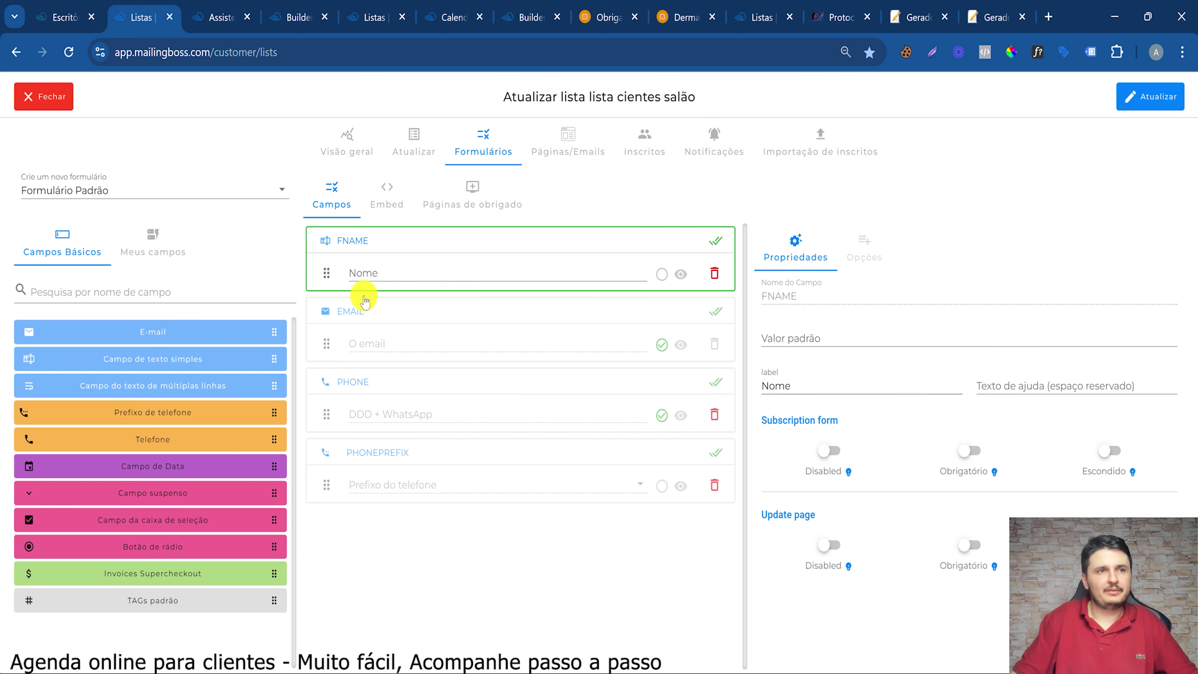
left_click(394, 316)
left_click_drag(393, 474, 391, 414)
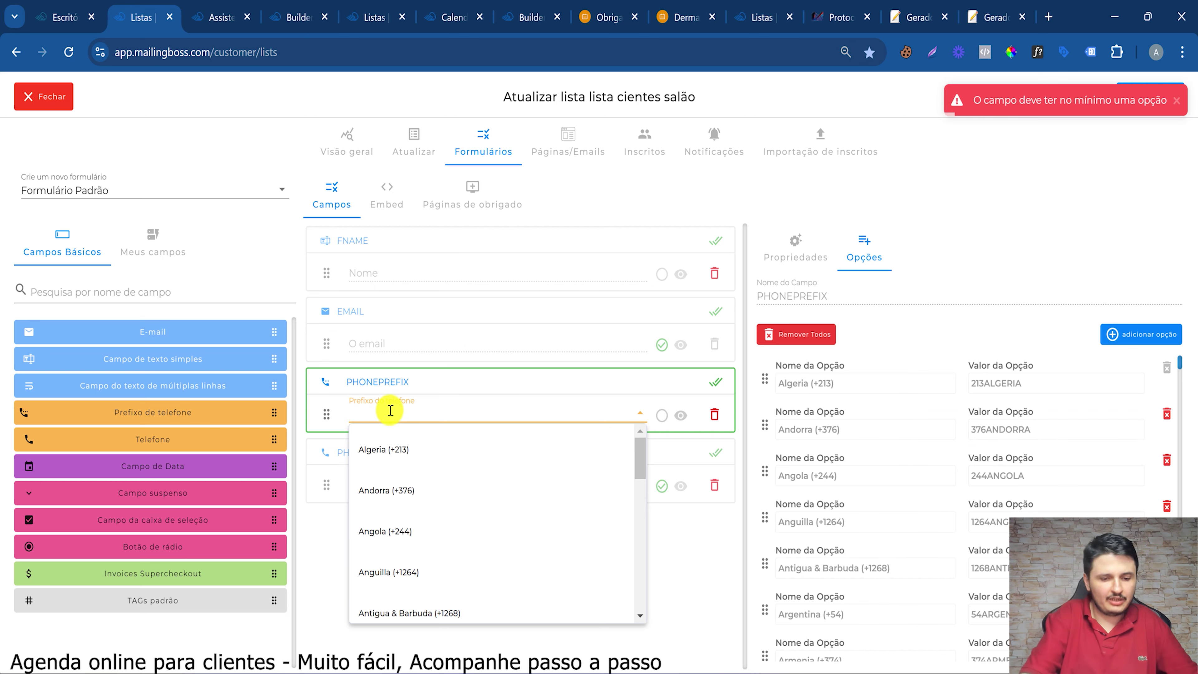
type("bra")
key("Down")
key("Return")
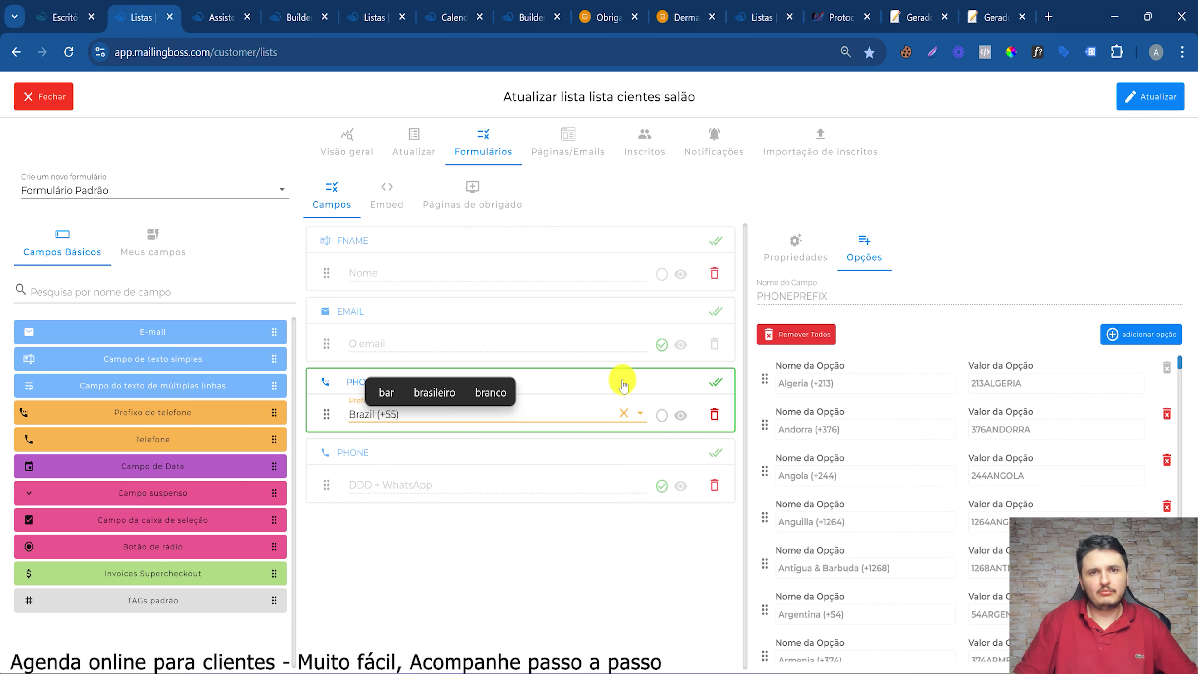
left_click(682, 415)
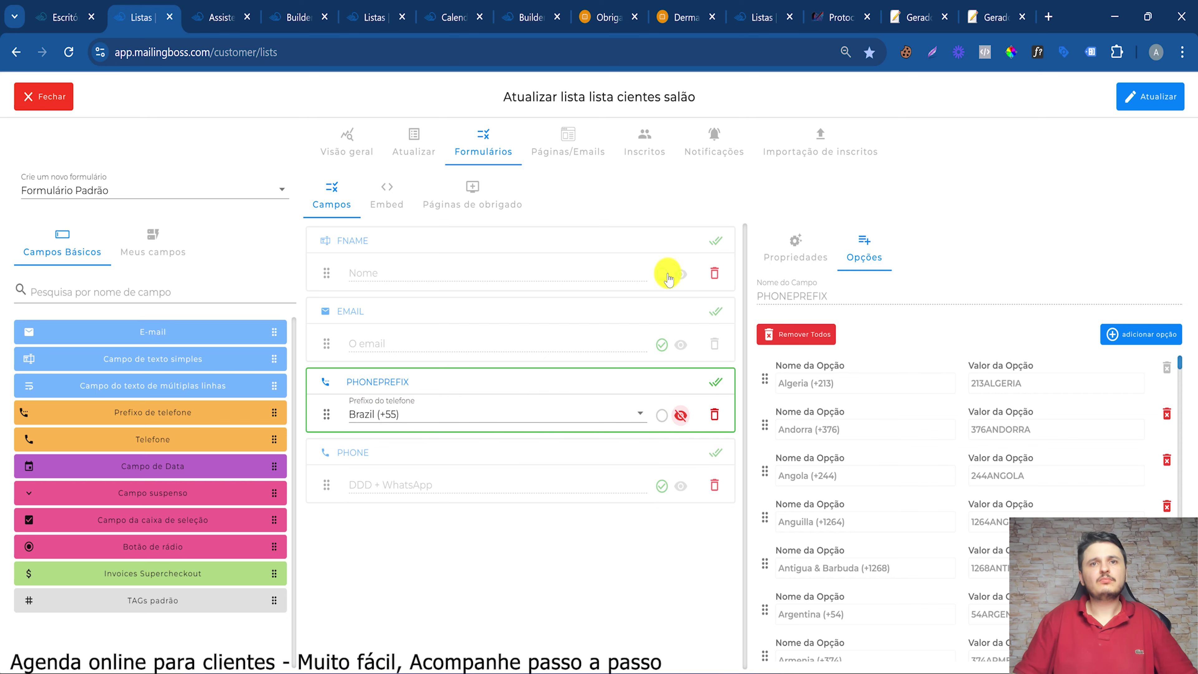
left_click(662, 283)
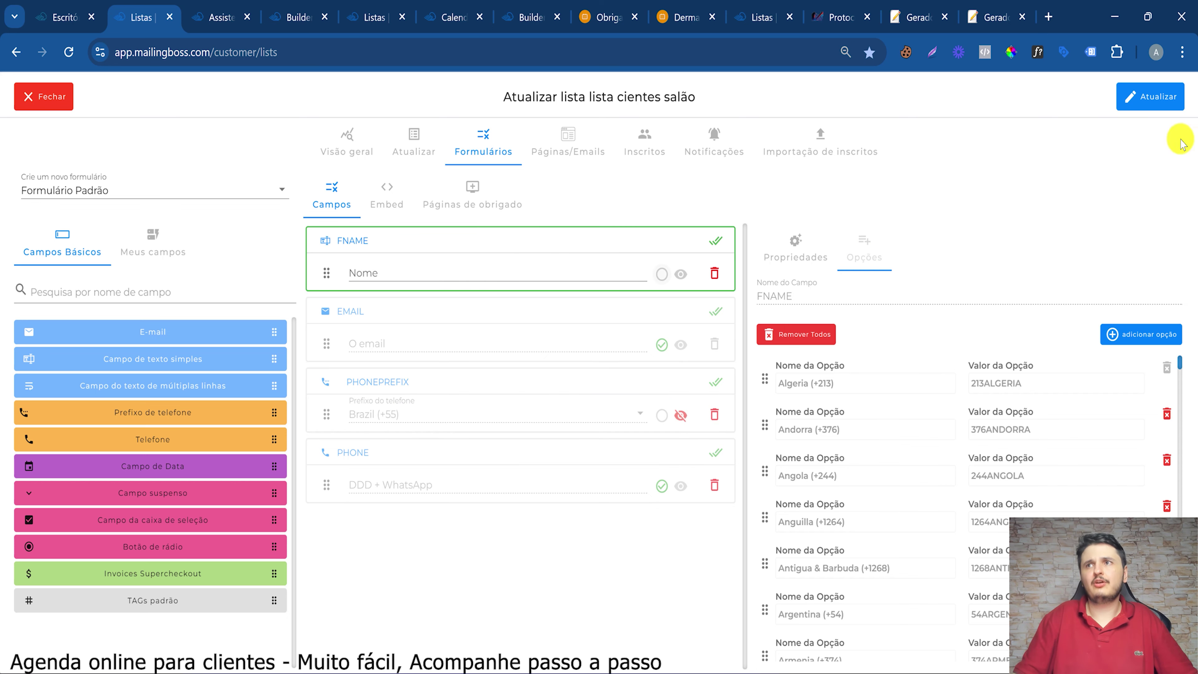
left_click(1152, 112)
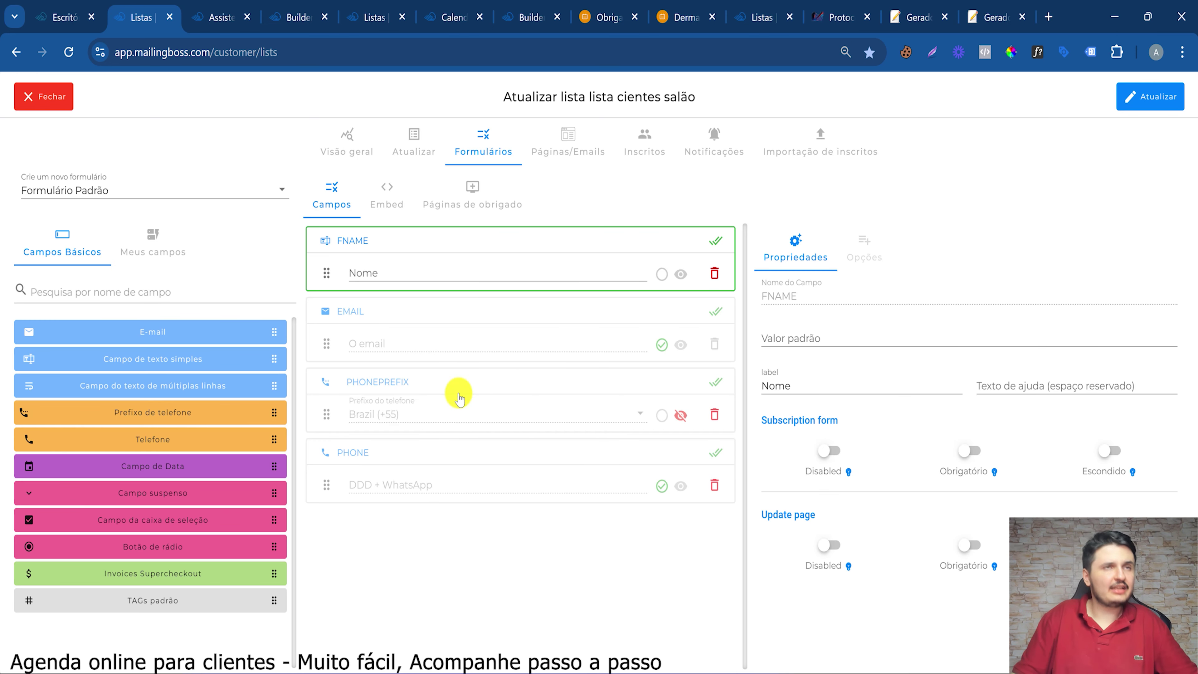
Select 'Inscrever em uma lista' in the Automação step and open the MailingBoss list choices
left_click(207, 14)
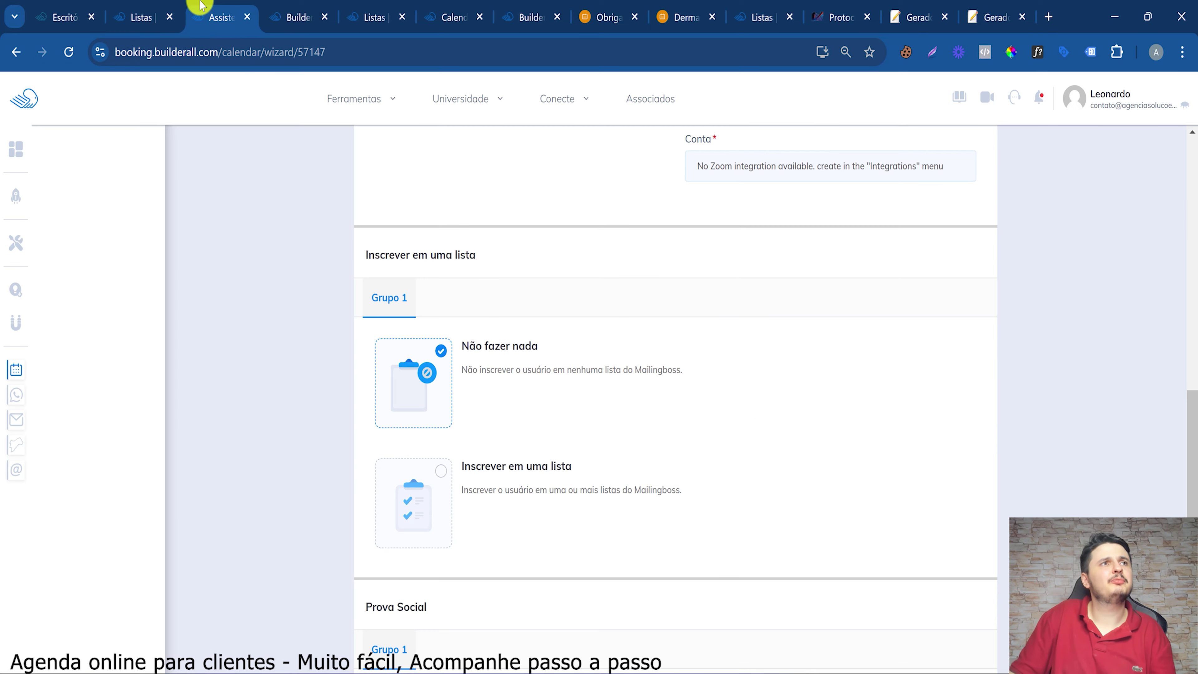
left_click(354, 98)
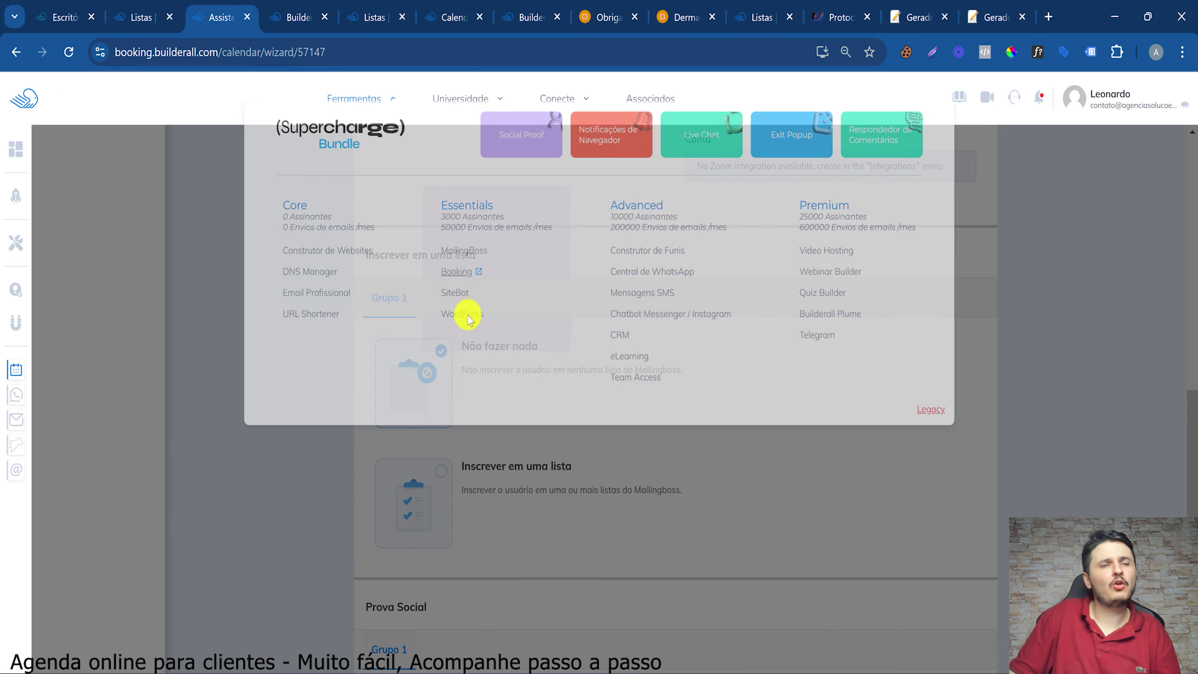
left_click(623, 584)
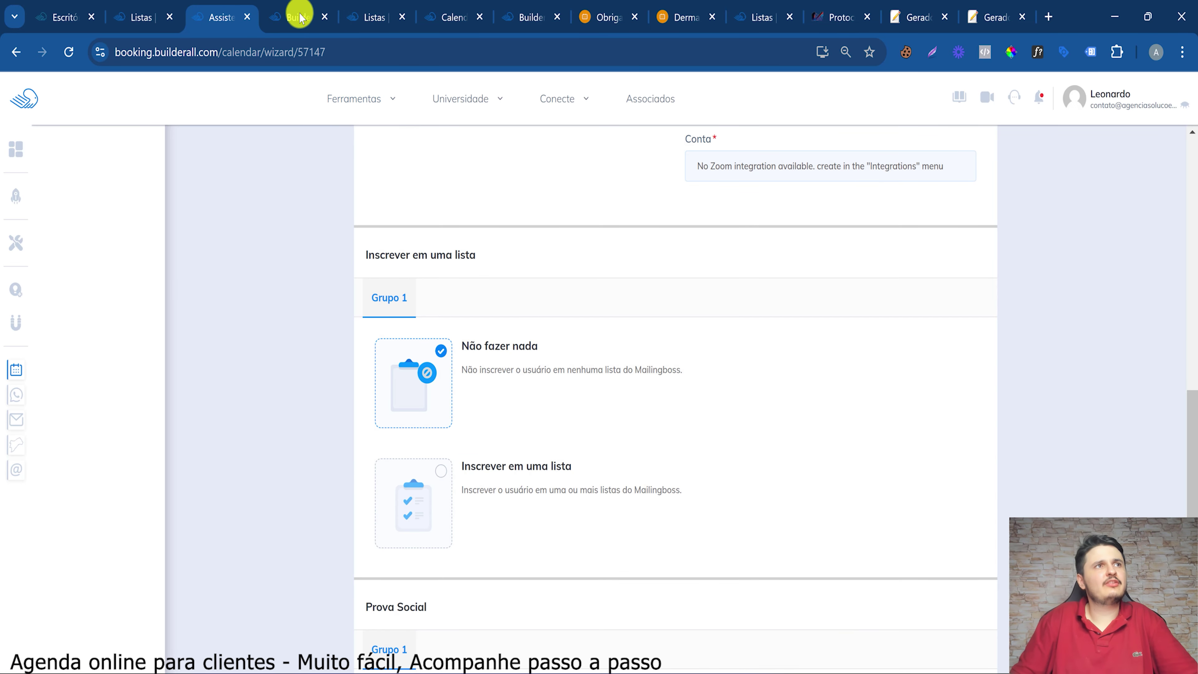
left_click(151, 17)
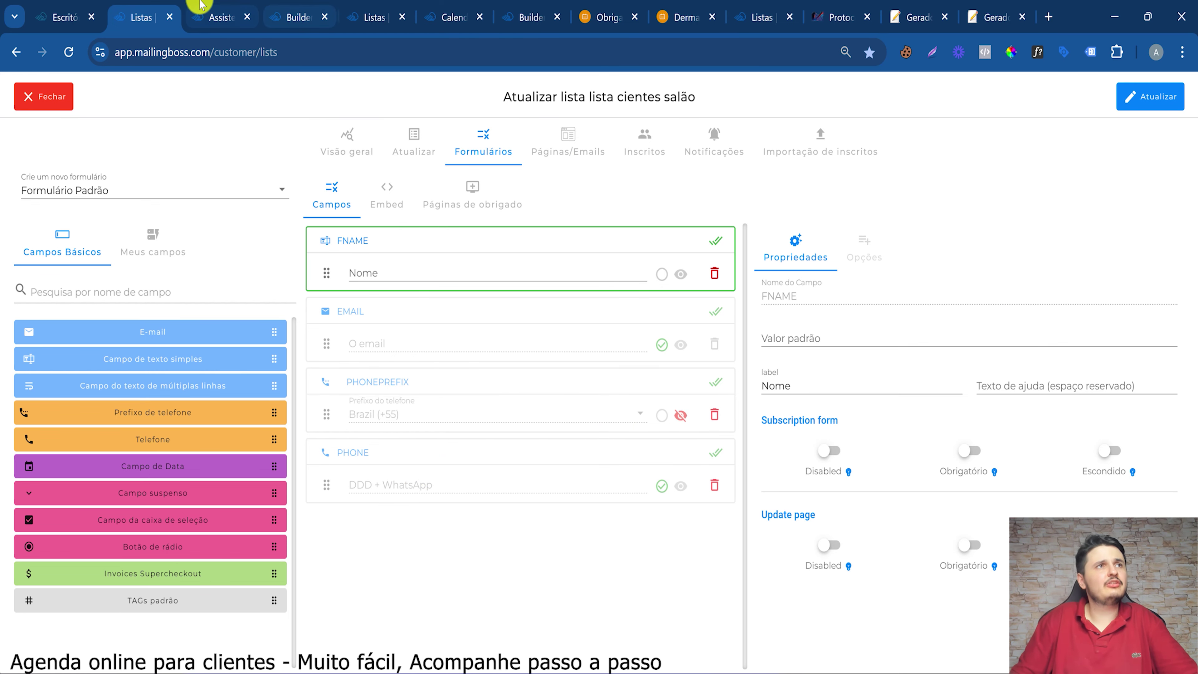
left_click(203, 13)
scroll(515, 566, "down", 3)
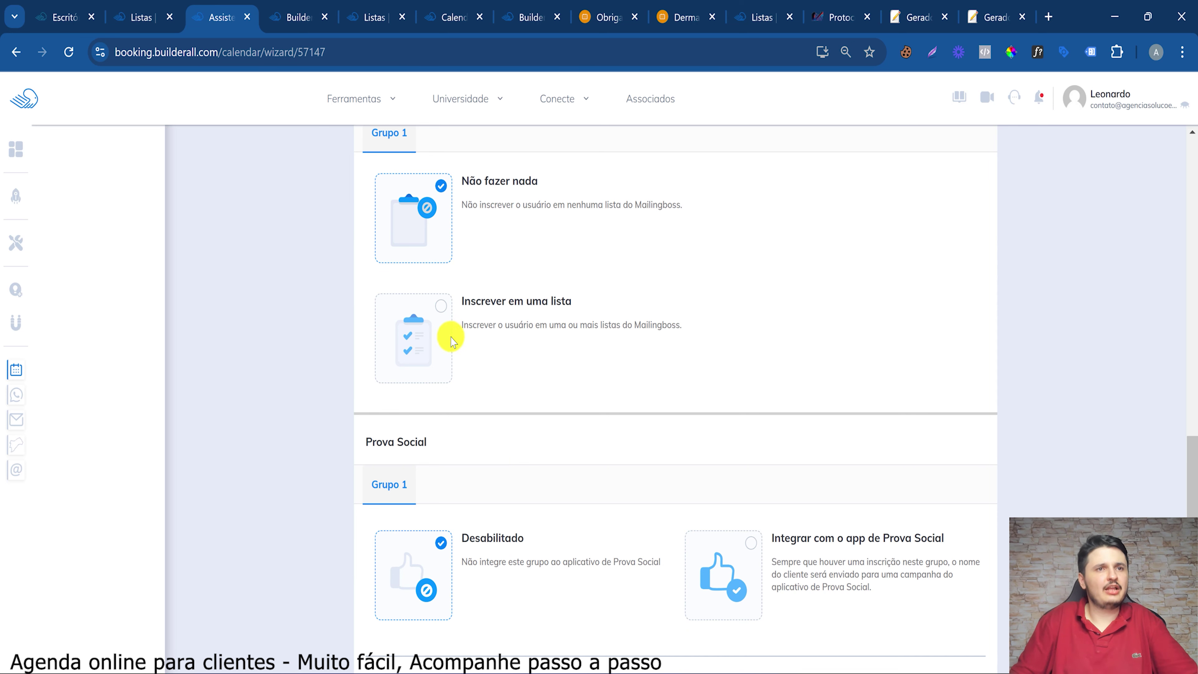
left_click(441, 304)
left_click_drag(534, 306, 622, 326)
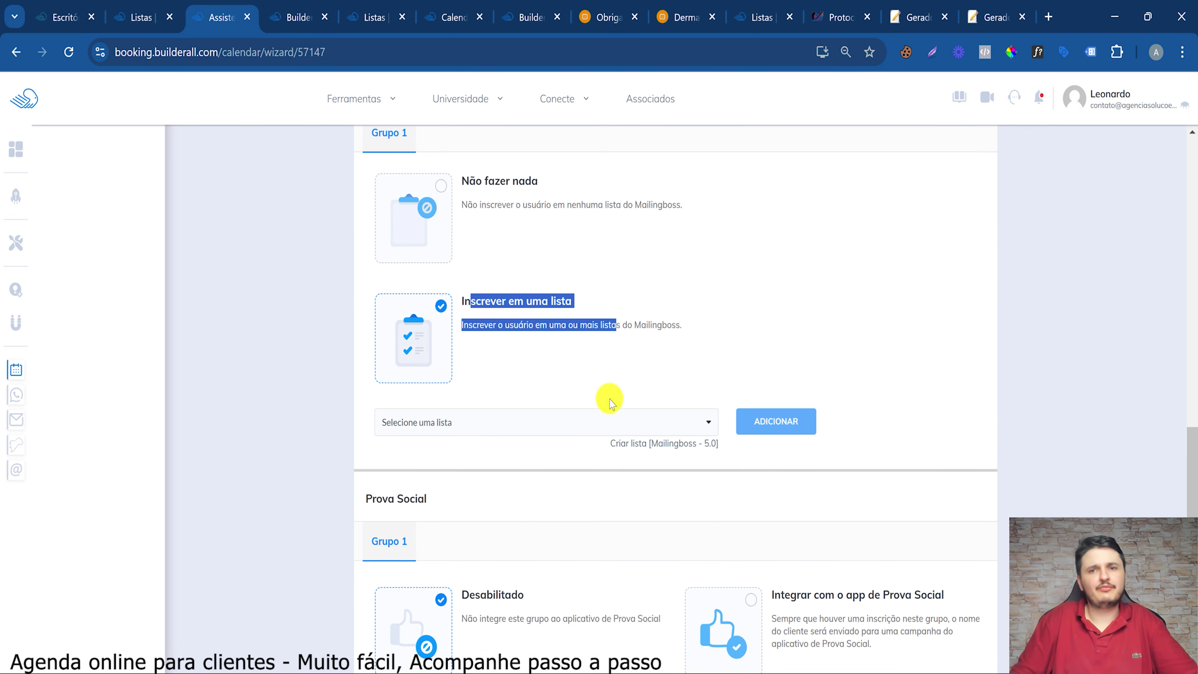
scroll(609, 398, "down", 5)
left_click(509, 165)
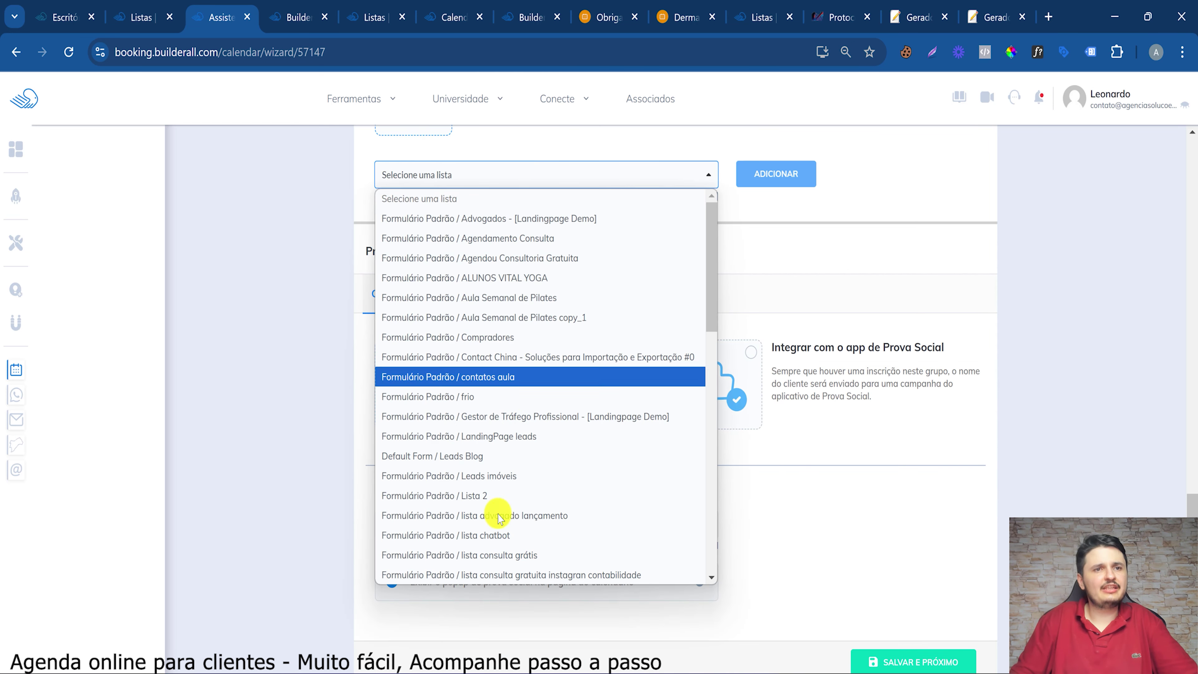
scroll(575, 418, "down", 15)
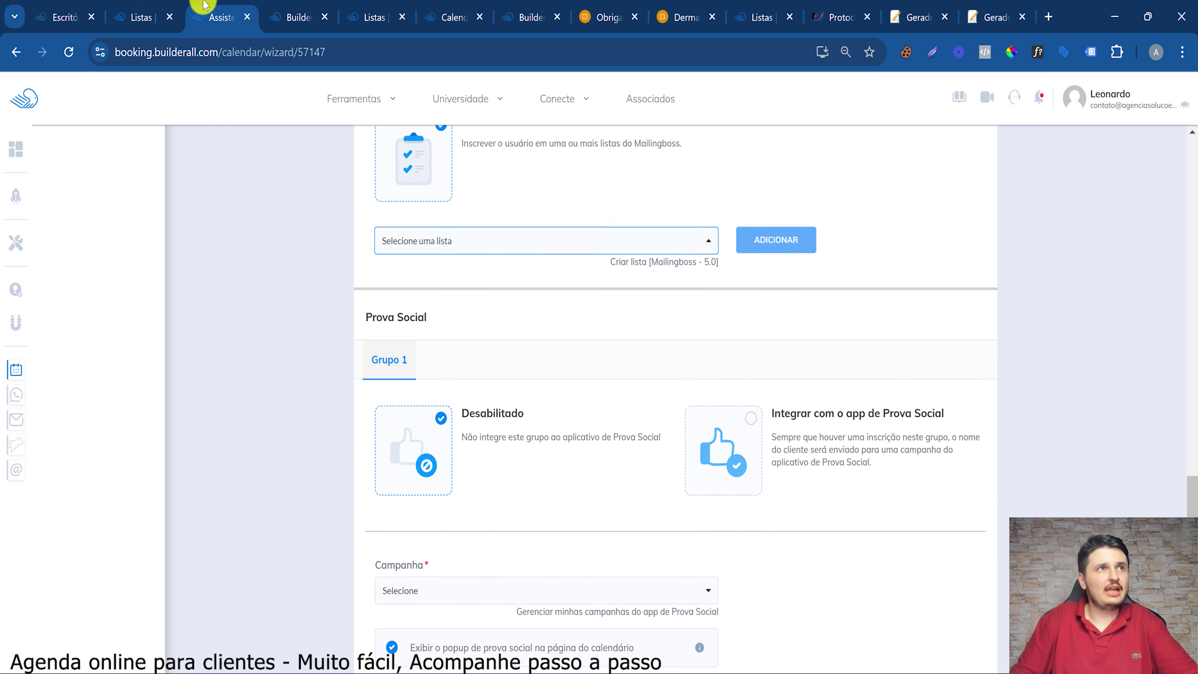
Check the list name in MailingBoss, then add 'Formulário Padrão / Agendamento Consulta' as the list
left_click(174, 6)
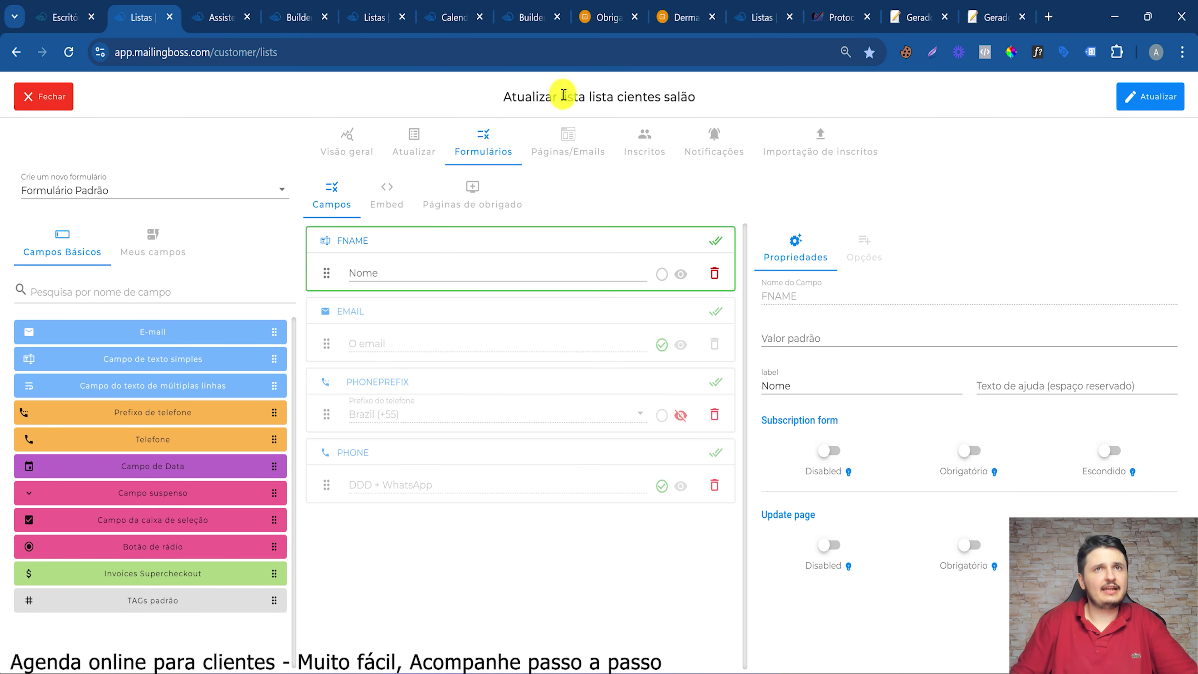
left_click_drag(559, 96, 679, 100)
left_click(765, 122)
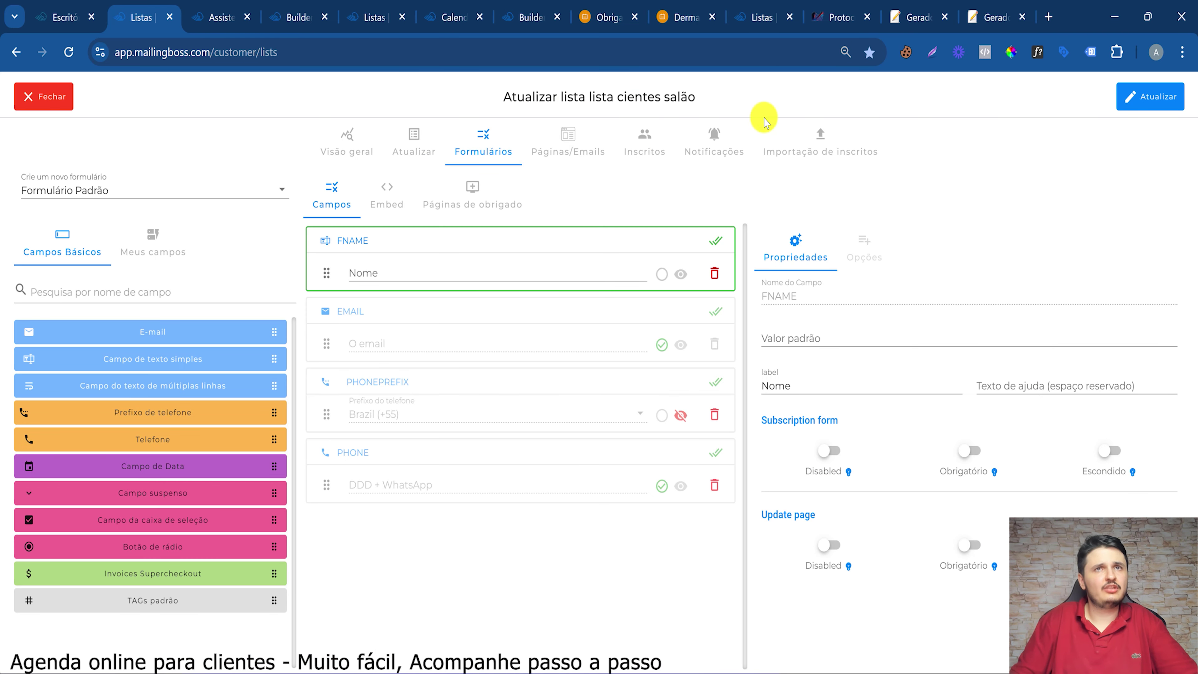
left_click(189, 14)
left_click(508, 321)
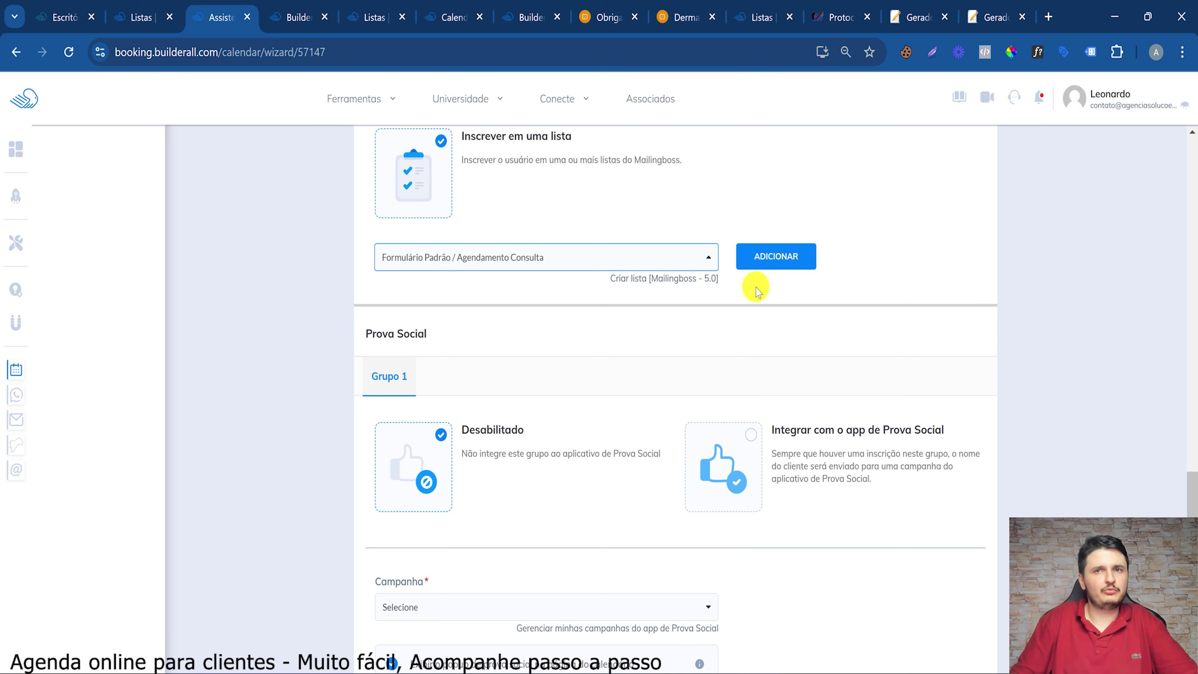
left_click(779, 255)
Expand Tags disponíveis and copy the CLIENTE tag name
left_click(489, 452)
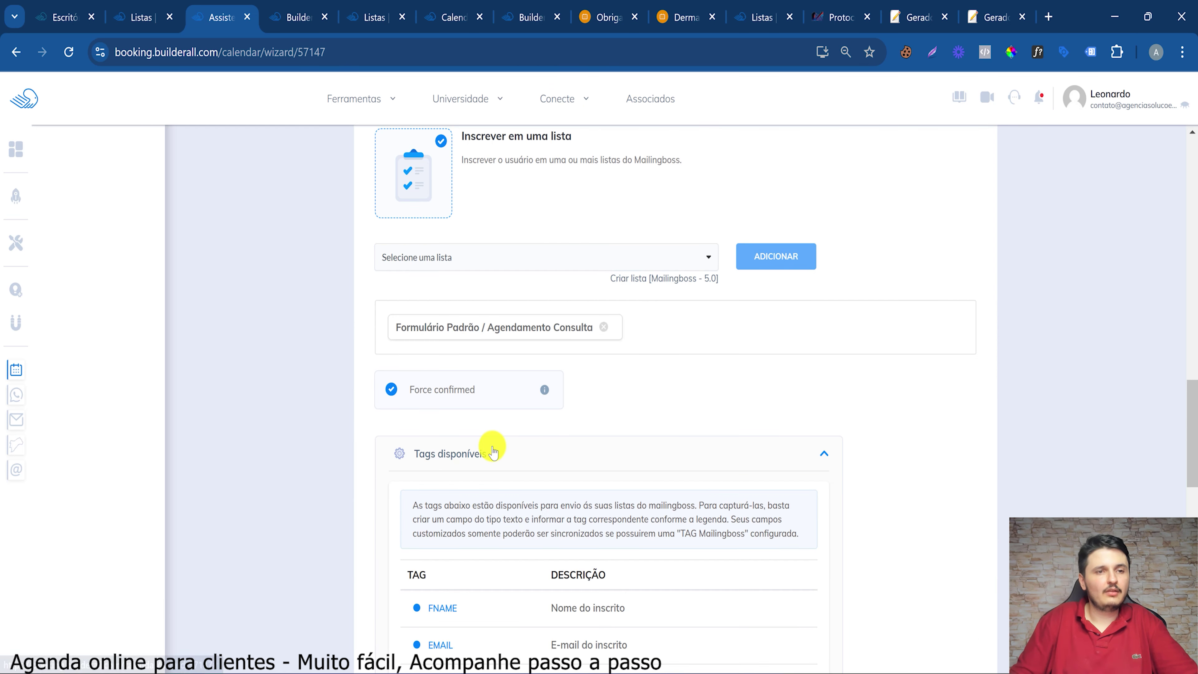
scroll(455, 490, "down", 12)
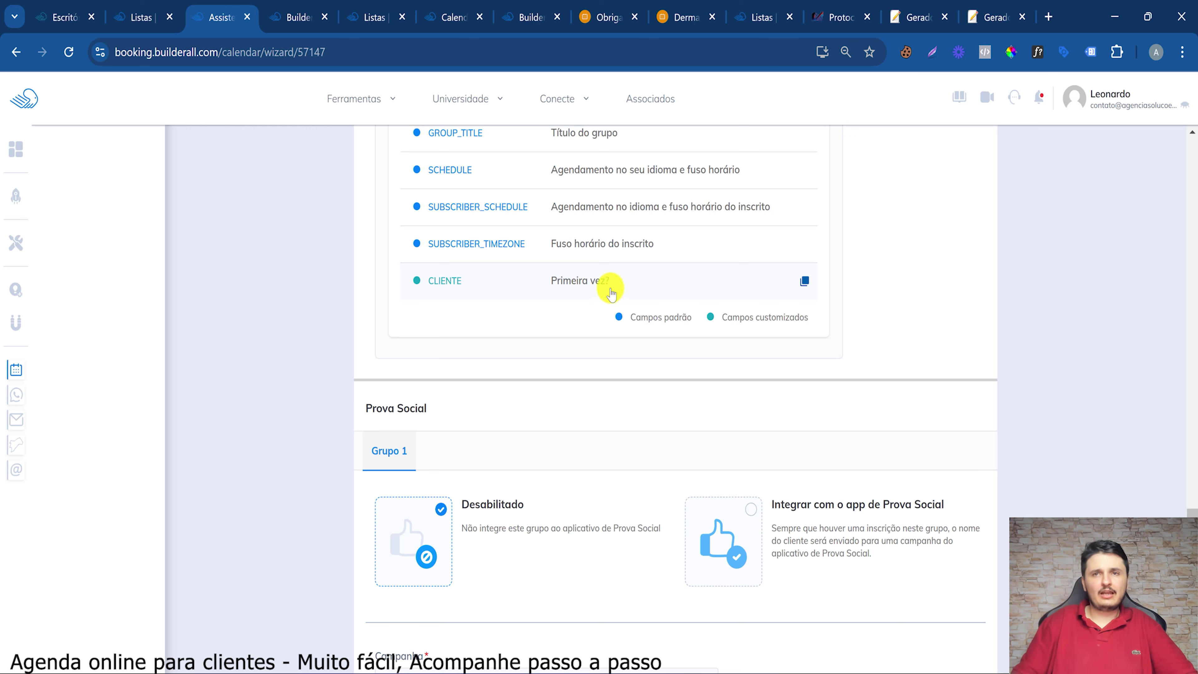
left_click(815, 284)
left_click(815, 283)
left_click(815, 284)
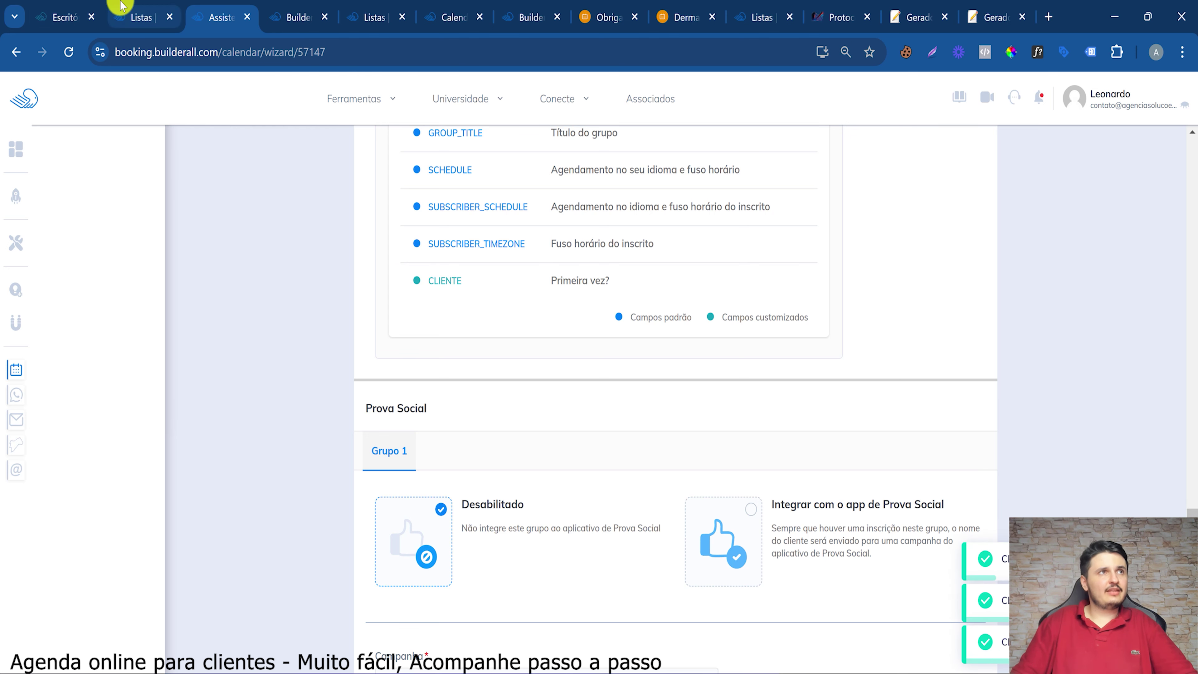
left_click(139, 17)
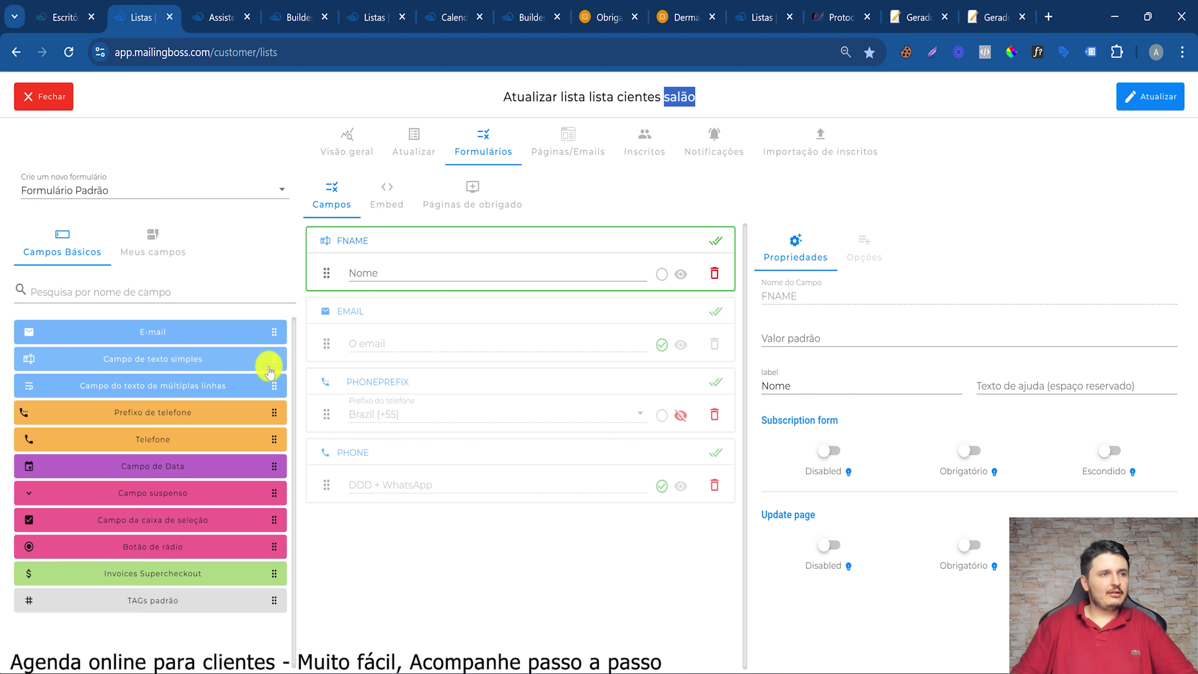
Add simple text fields named CLIENTE and SCHEDULE to the list form
left_click_drag(269, 370, 472, 415)
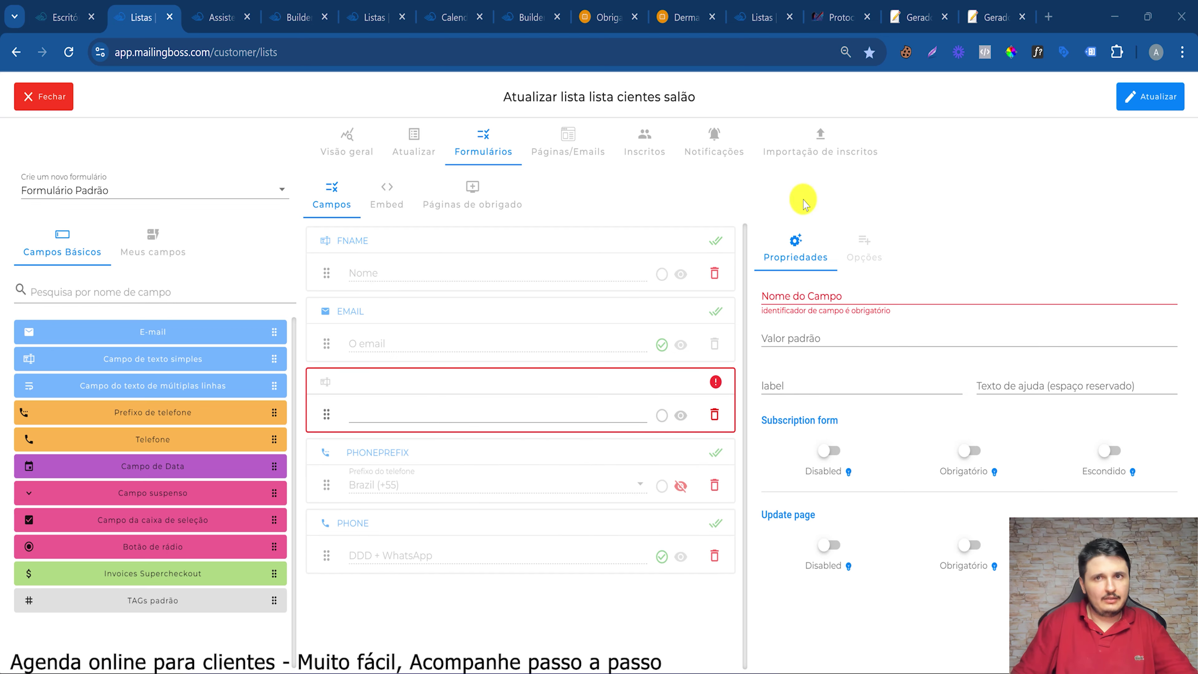
left_click(787, 306)
type("CLIENTE")
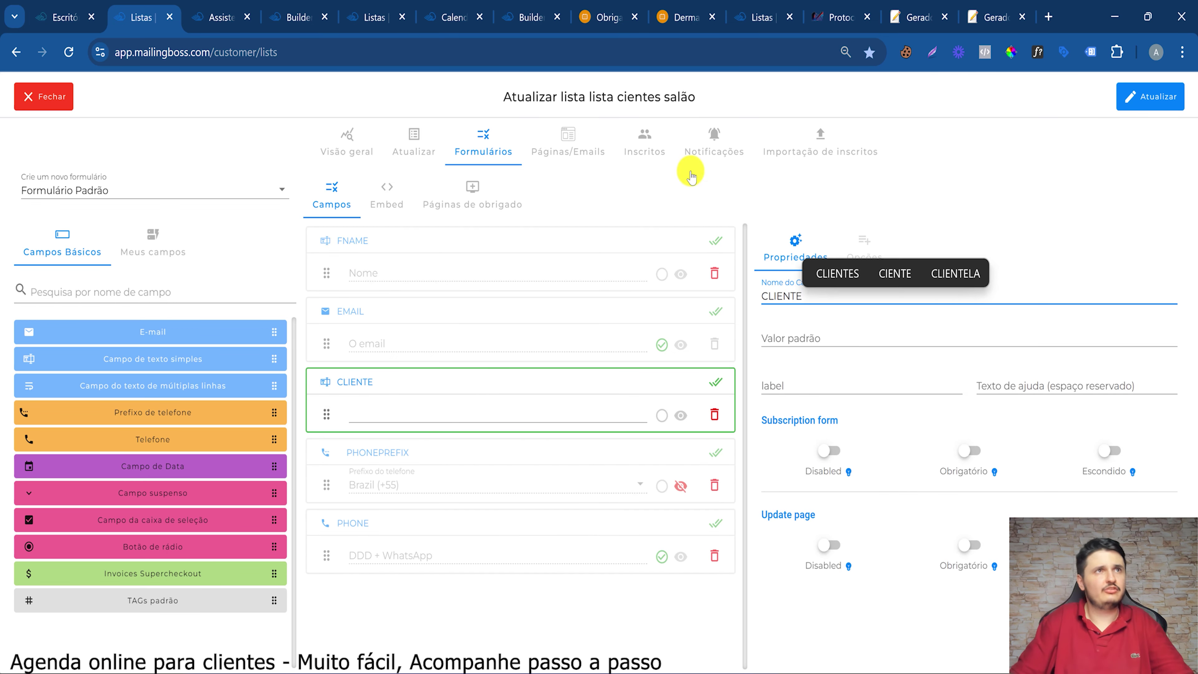
left_click(195, 5)
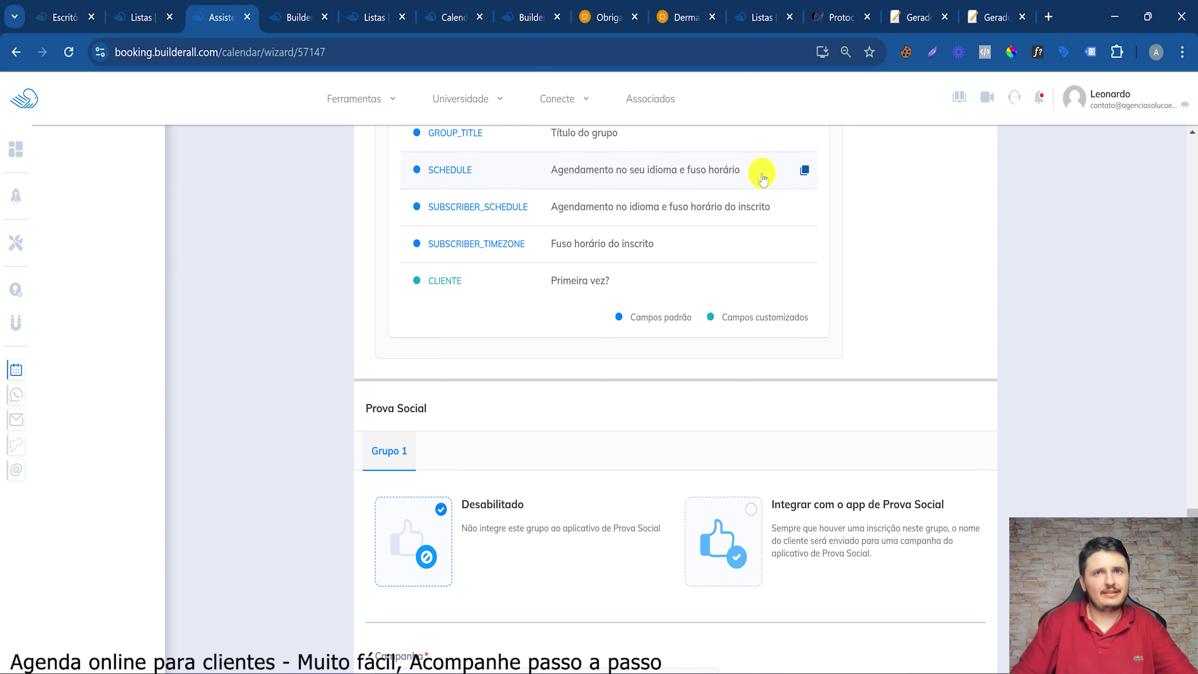
left_click(805, 171)
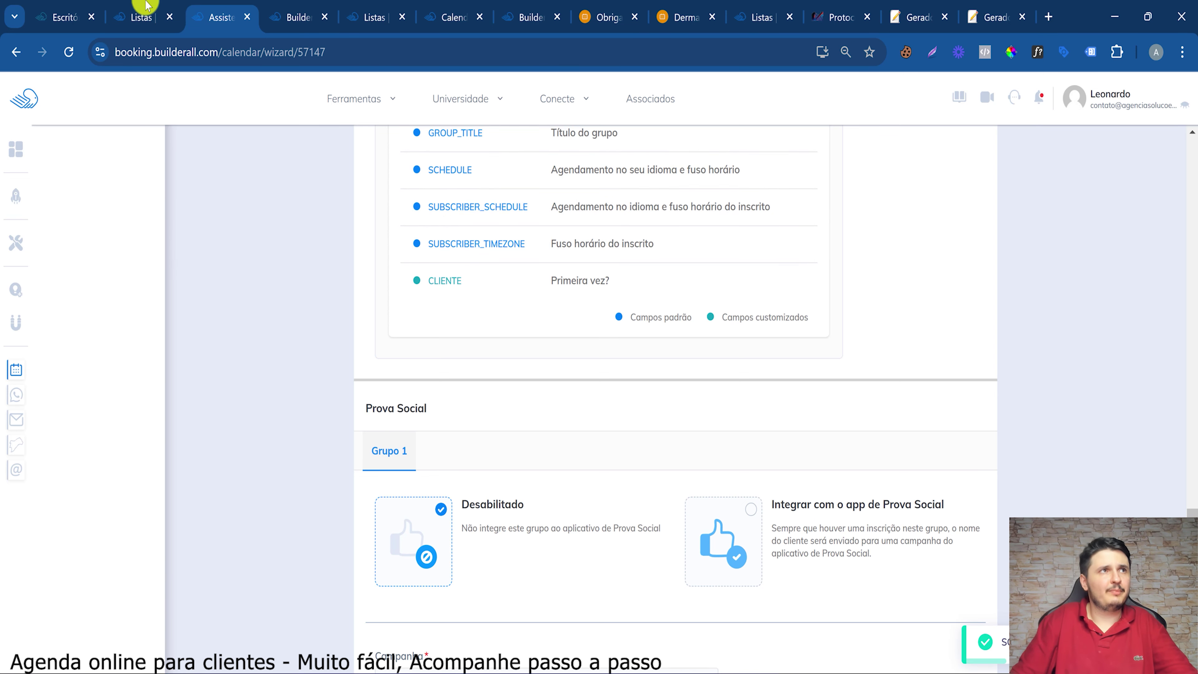
left_click(142, 10)
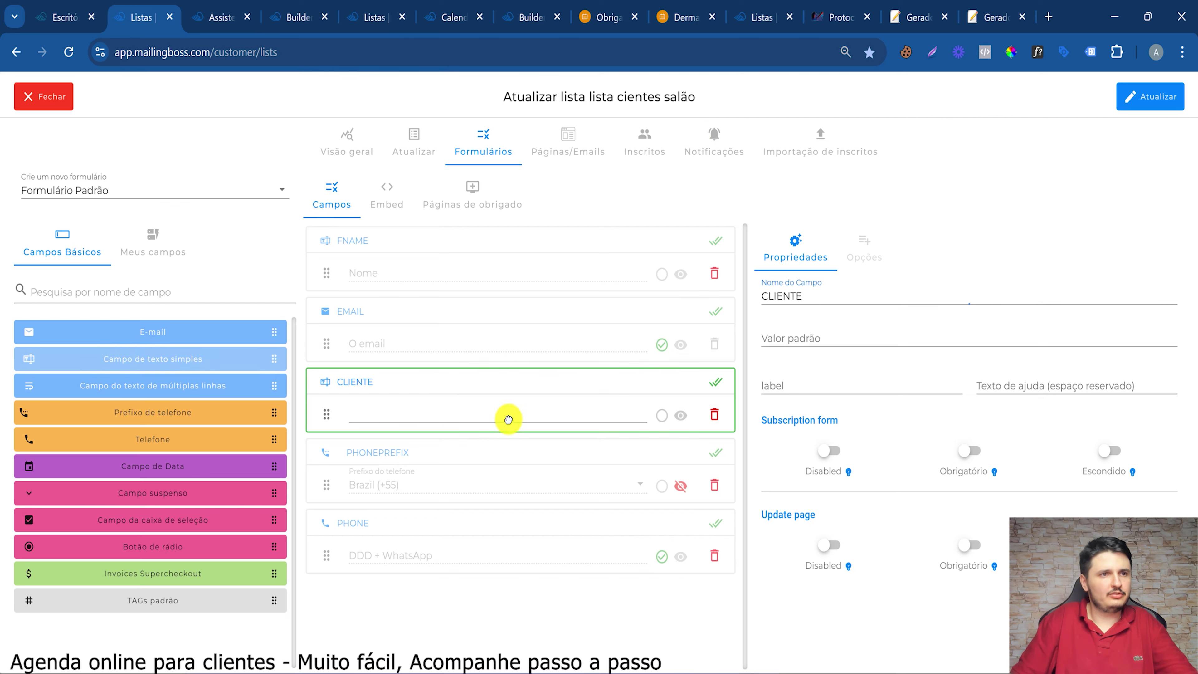
left_click_drag(509, 420, 503, 409)
left_click(799, 289)
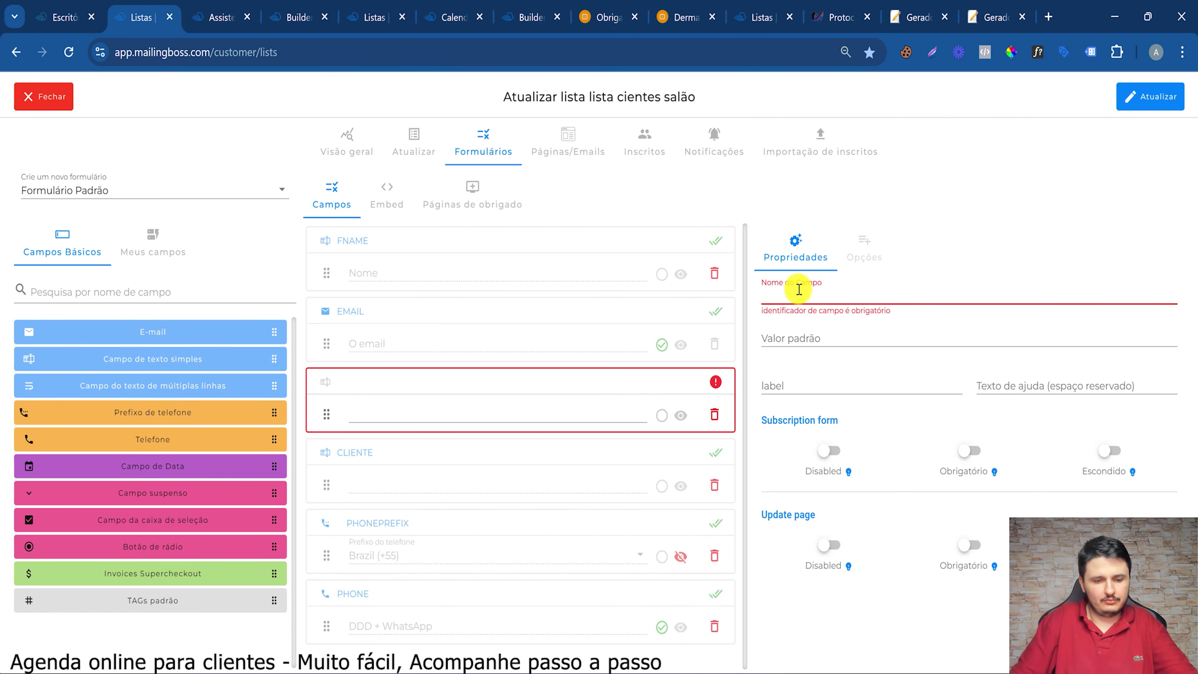
key("ctrl+v")
Add a GROUP_TITLE text field below SCHEDULE and save the form update
left_click(218, 17)
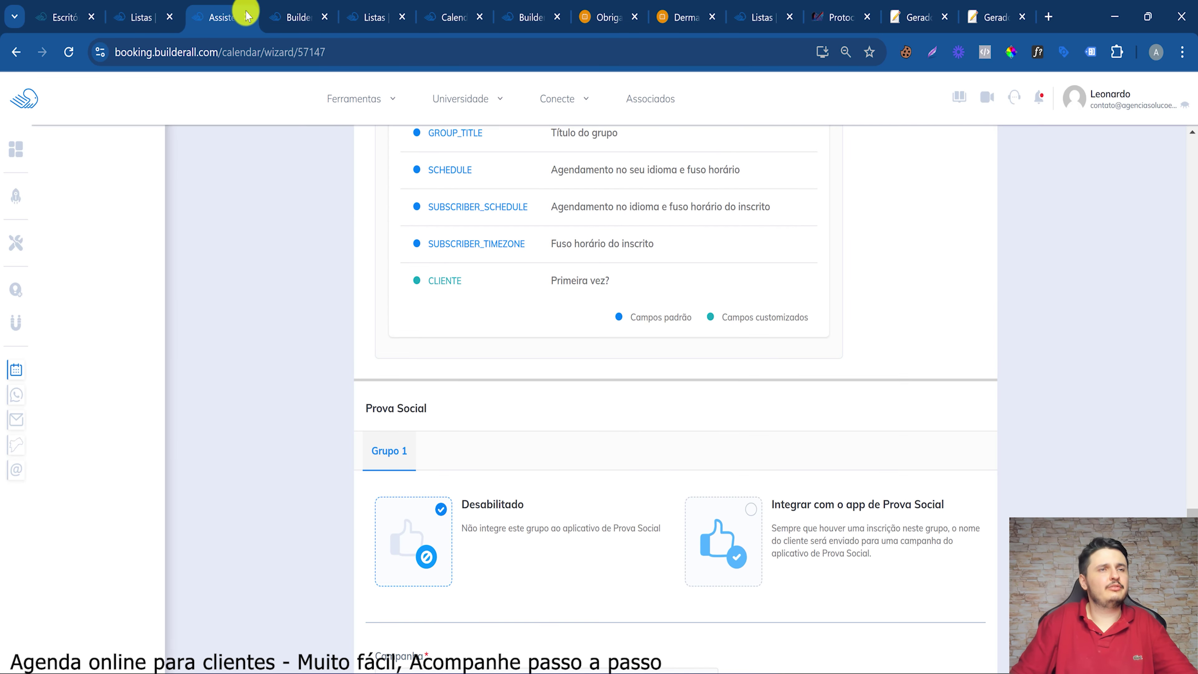
scroll(444, 342, "up", 3)
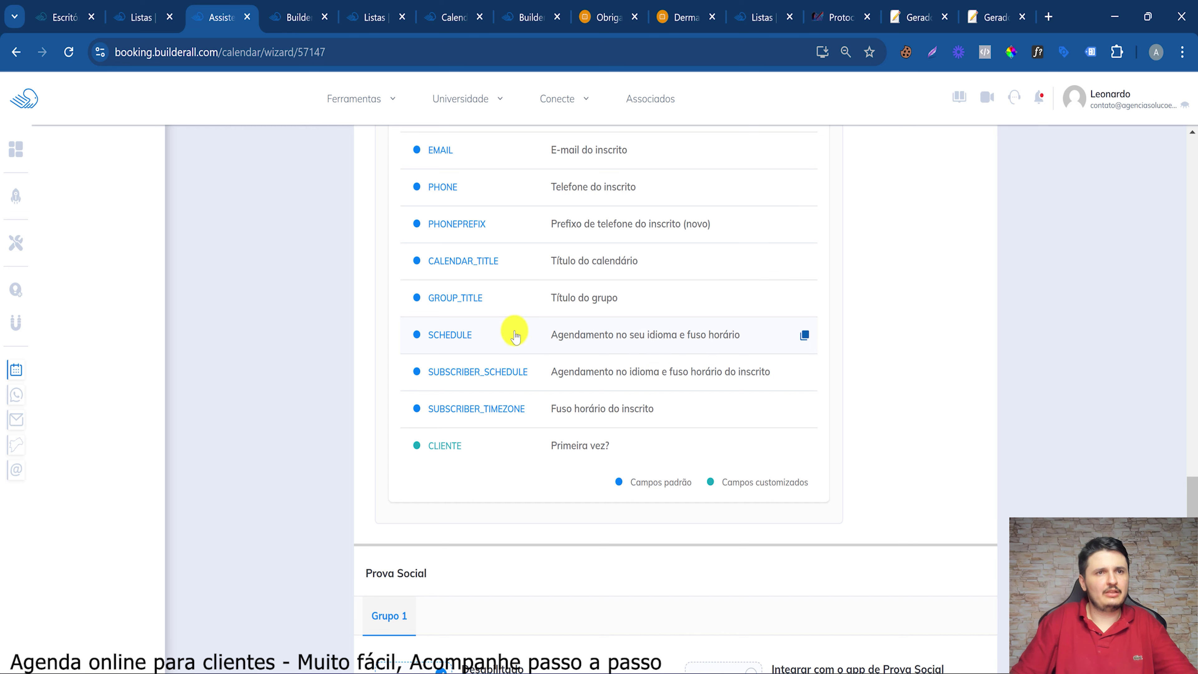
left_click(805, 298)
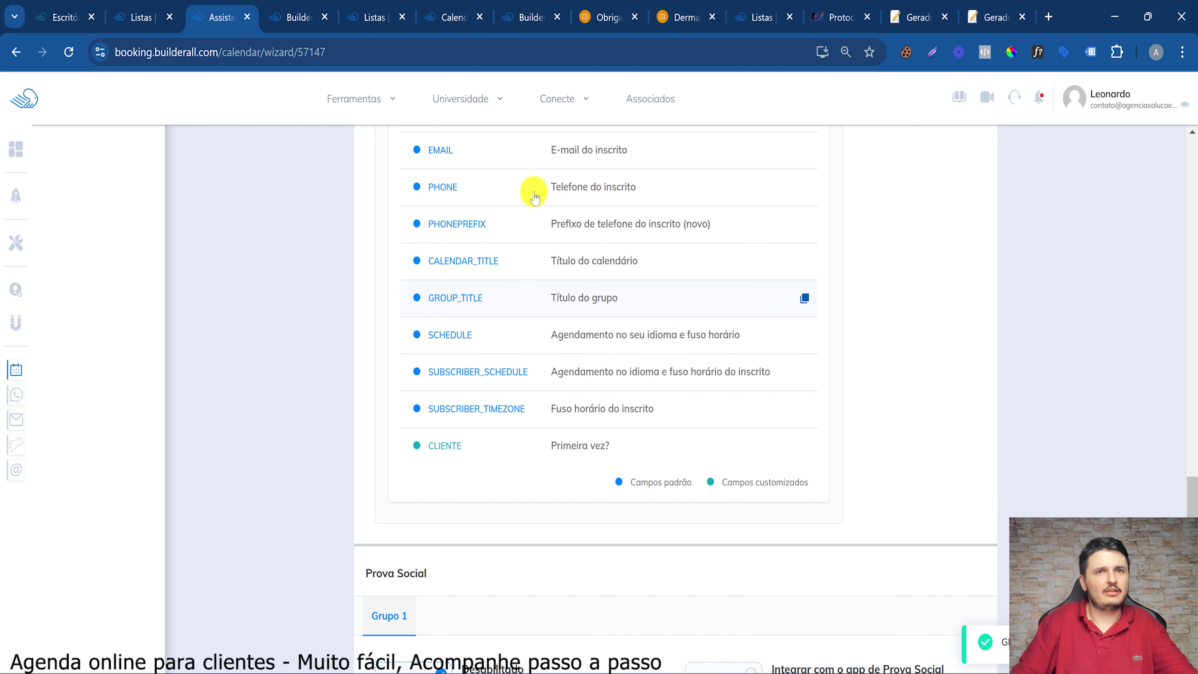
left_click(138, 5)
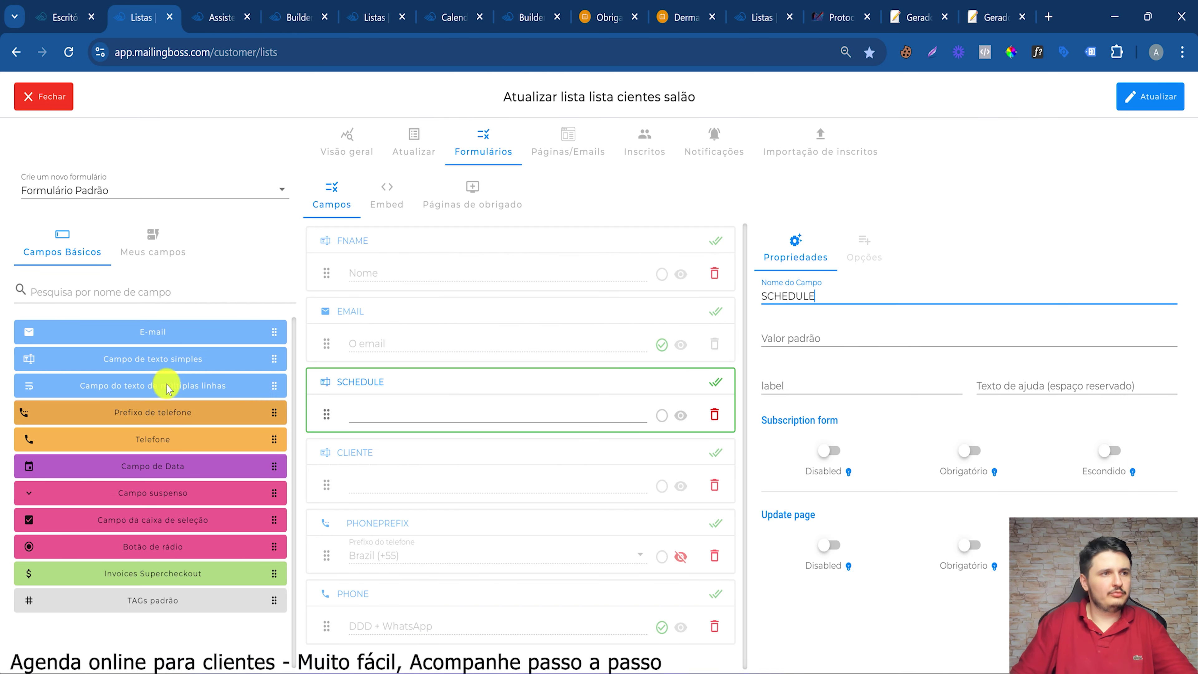
left_click_drag(174, 356, 490, 457)
left_click(798, 297)
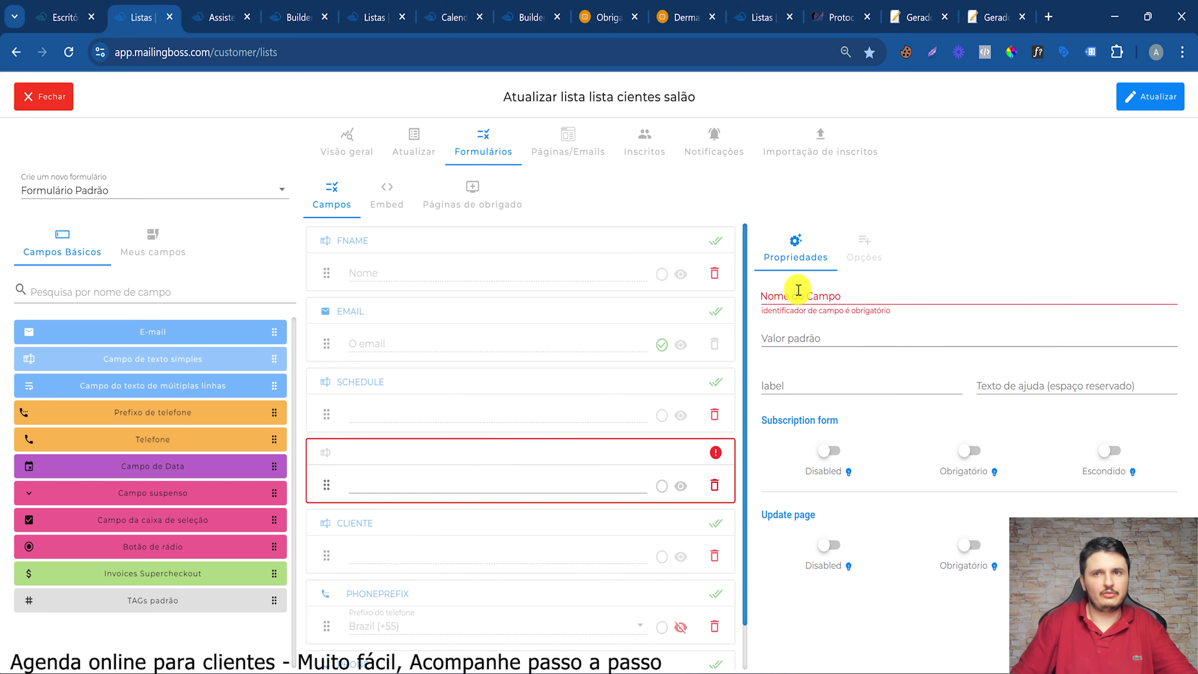
key("ctrl+v")
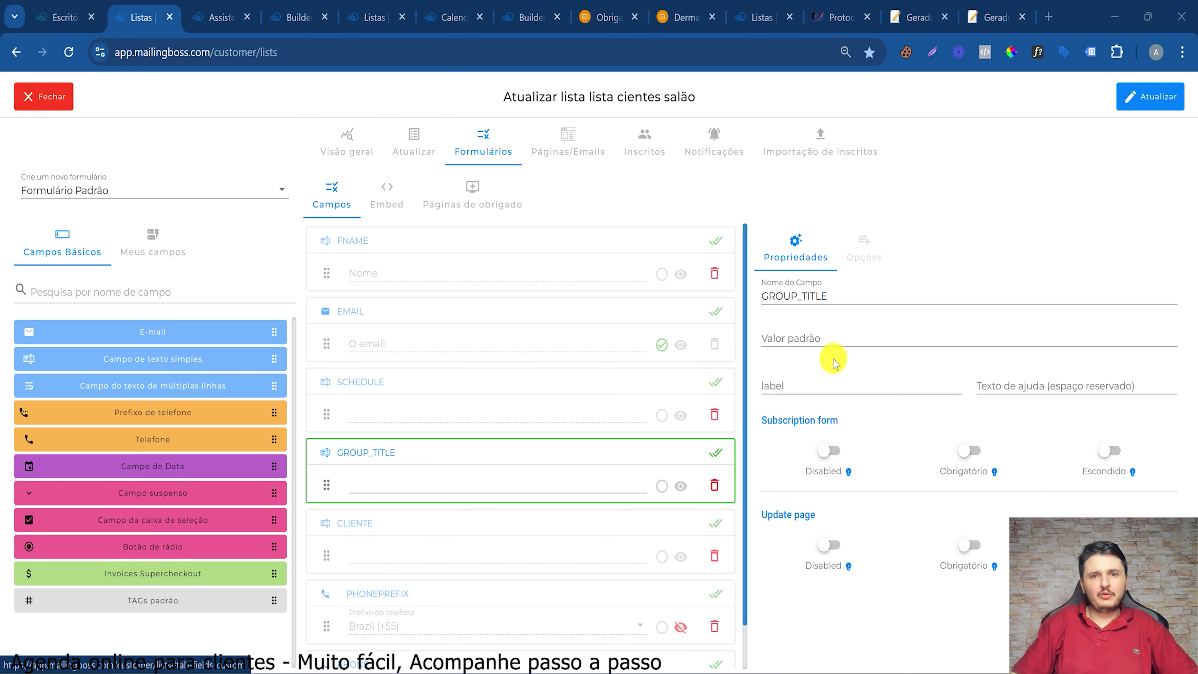
left_click(1163, 107)
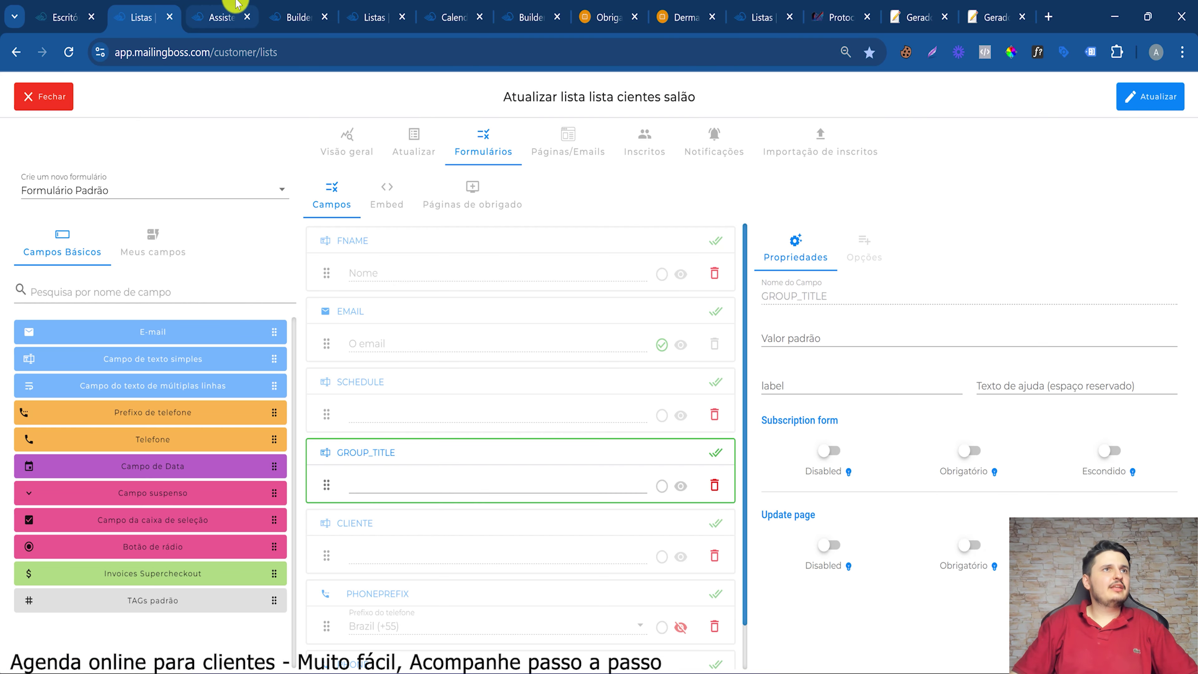
left_click(221, 17)
Save the Automação step, select 'Sim, cobrar pelos agendamentos' and choose 'Pagamento no local'
scroll(406, 330, "down", 6)
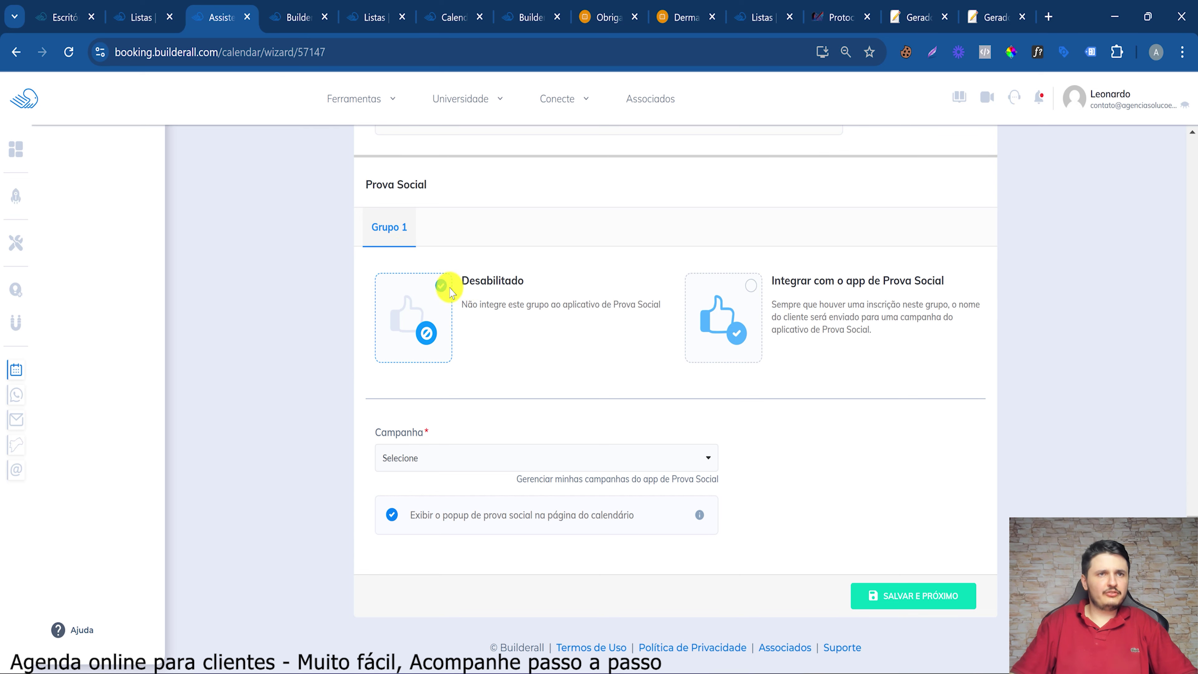
left_click(917, 595)
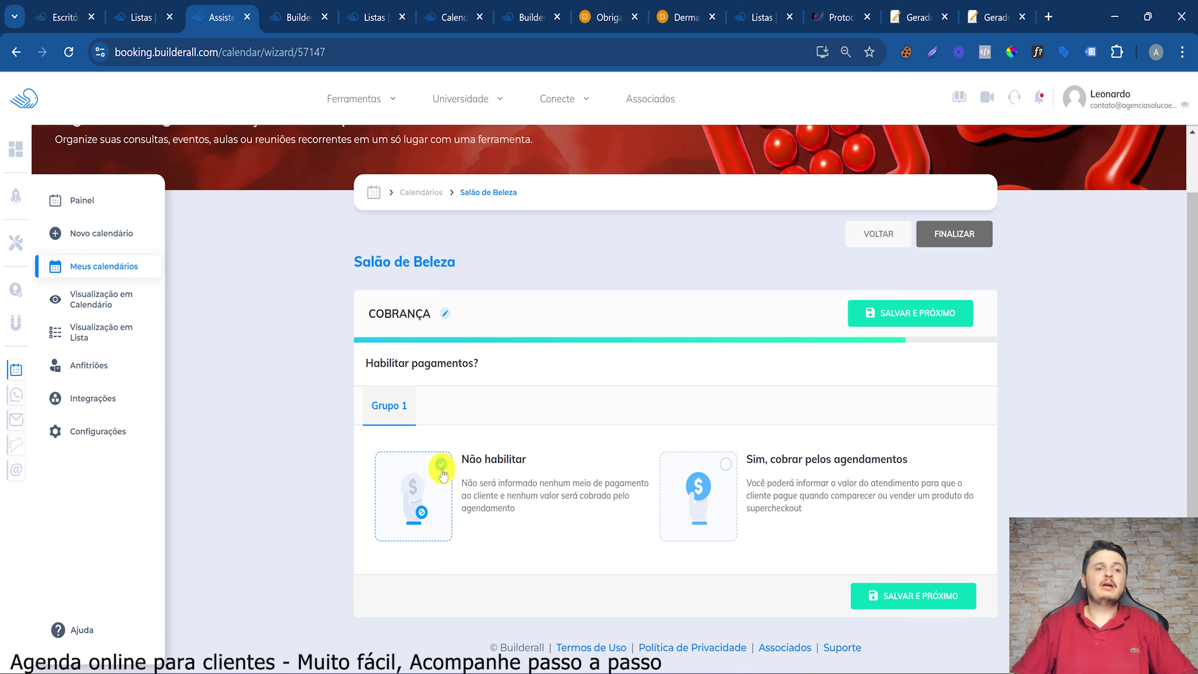
left_click(704, 492)
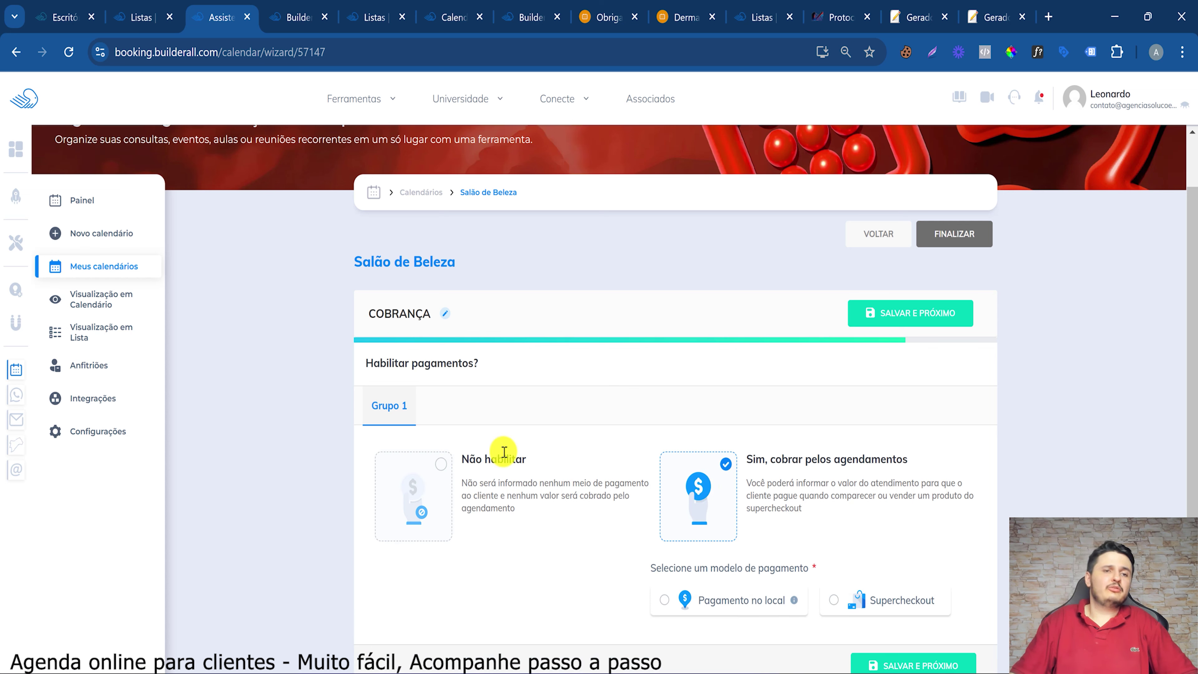
left_click(438, 467)
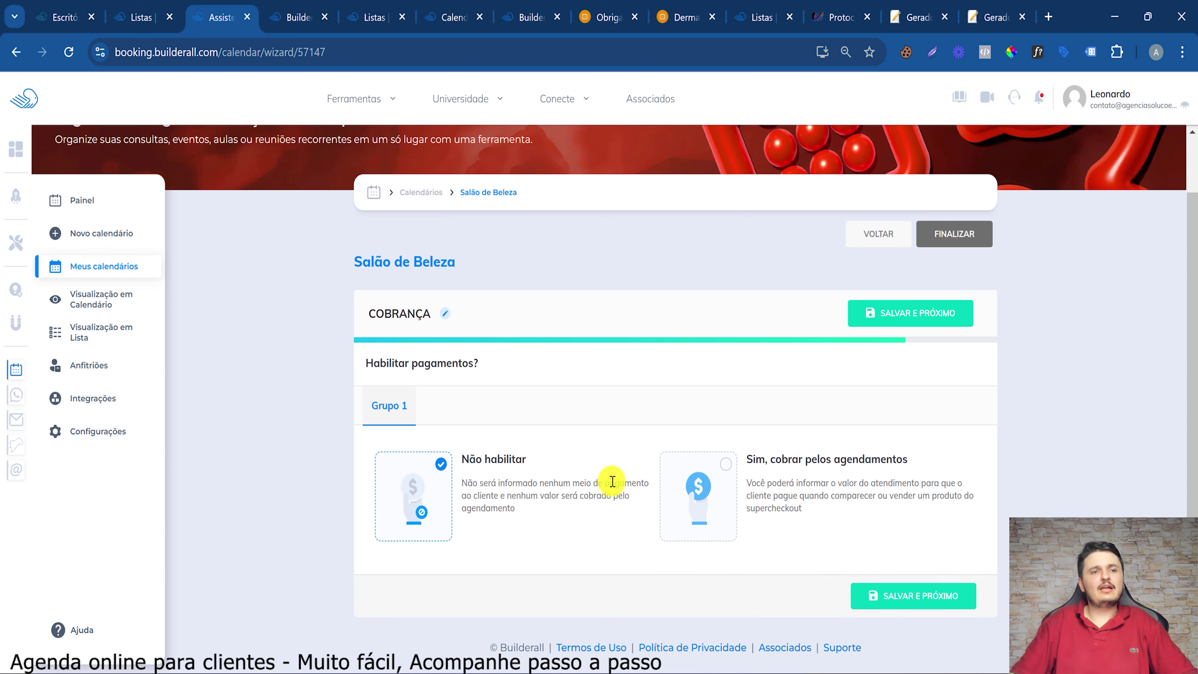
left_click(729, 489)
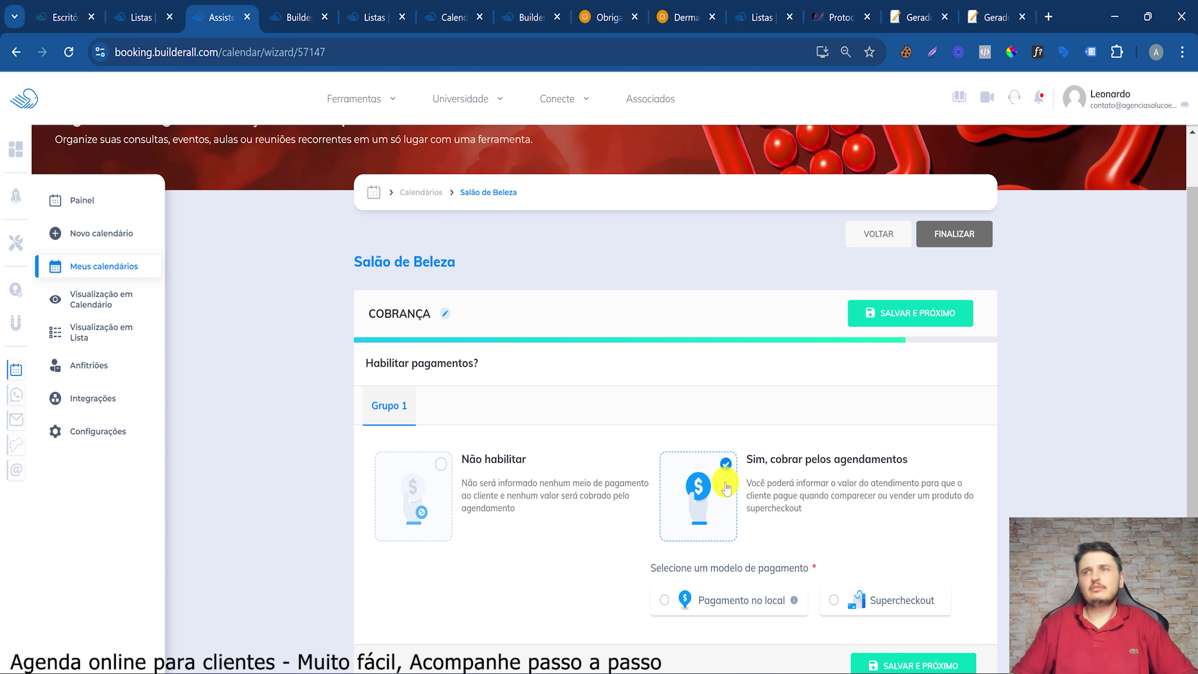
left_click_drag(885, 455, 784, 460)
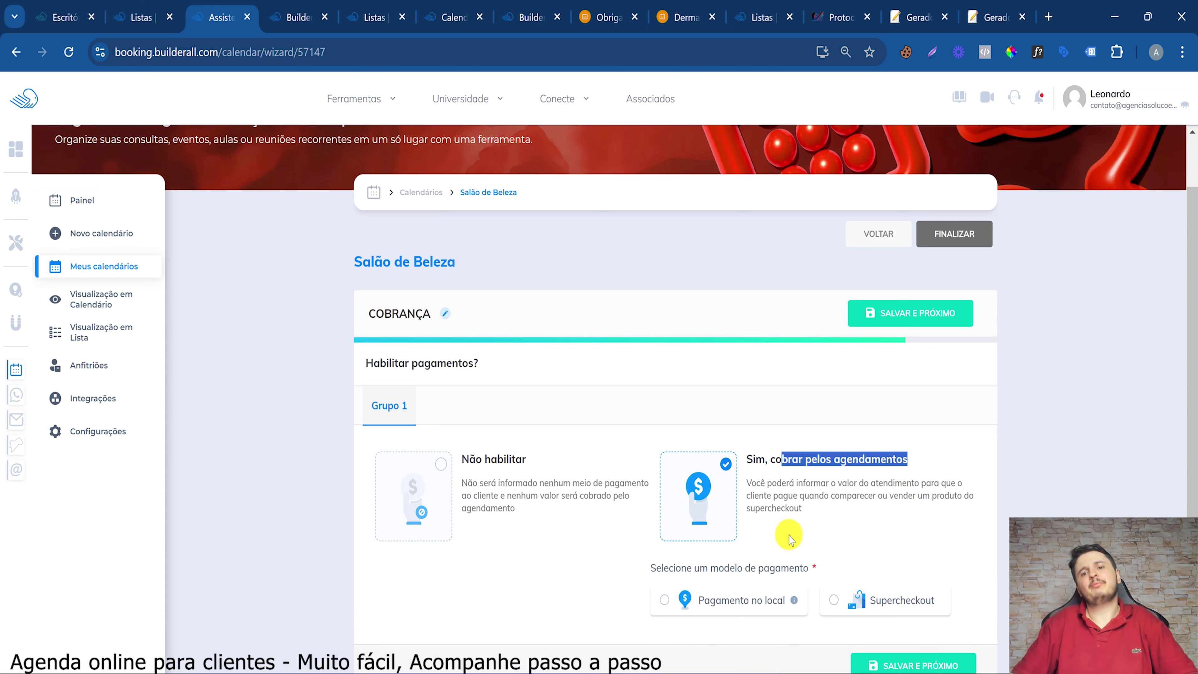
left_click(731, 598)
scroll(776, 557, "down", 2)
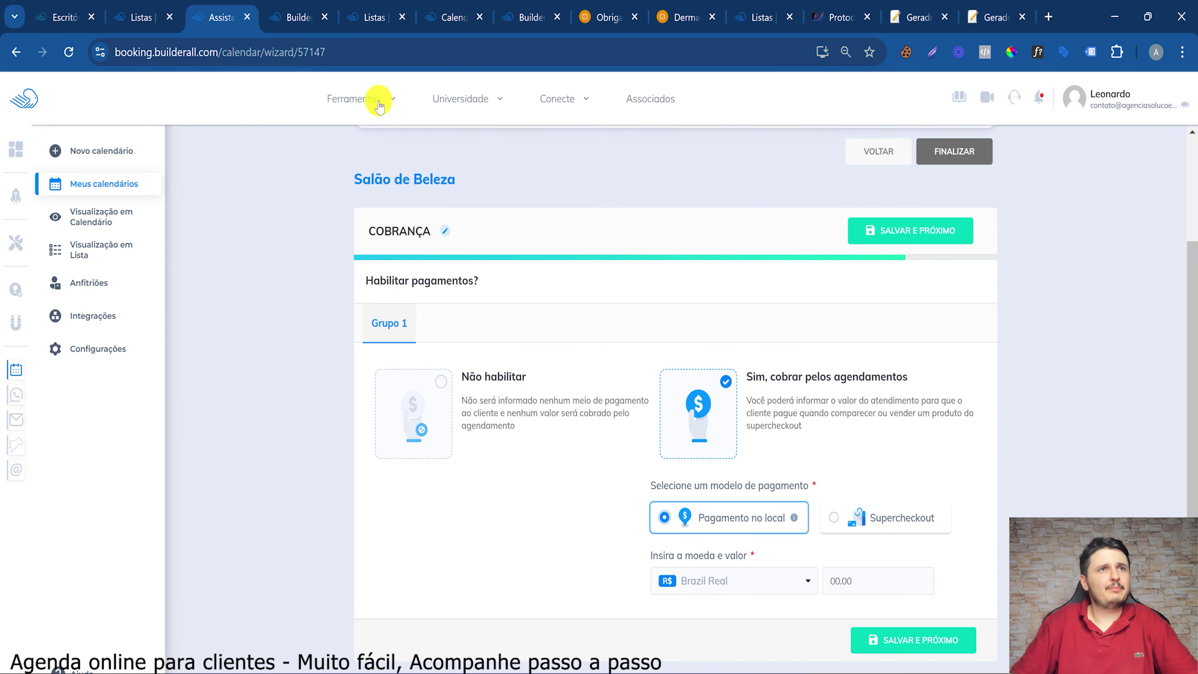
mouse_move(379, 107)
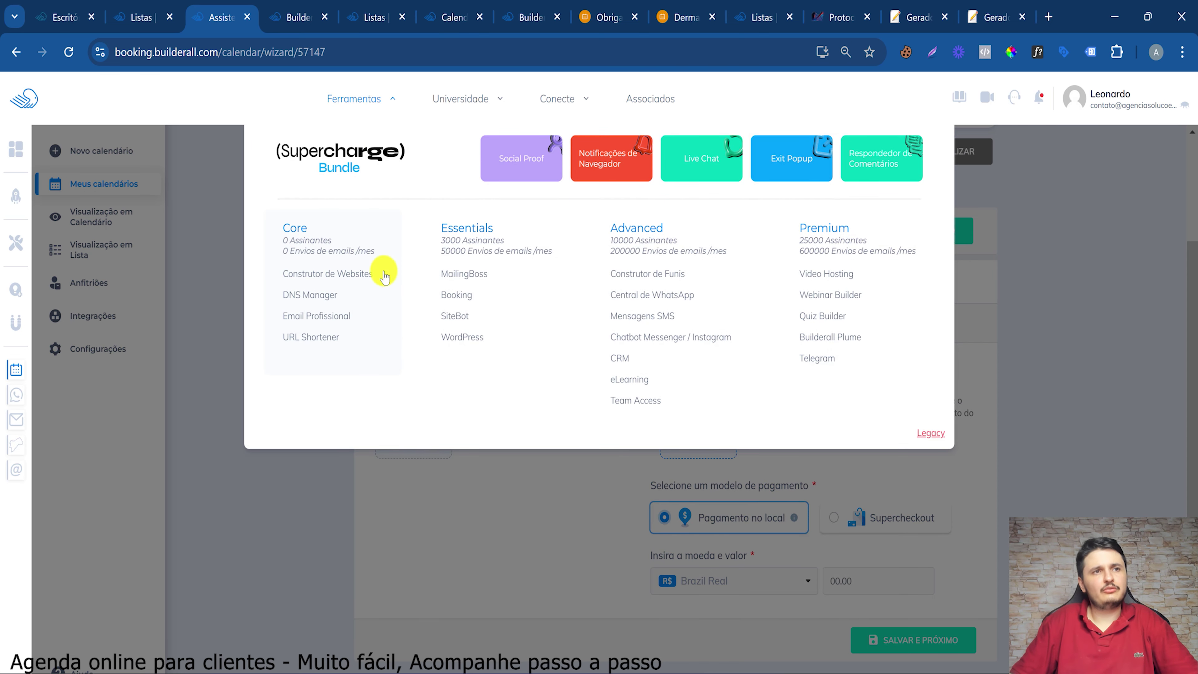
Open Construtor de Websites, show the dentist site's Lista de Páginas, and preview its home page
left_click(359, 273)
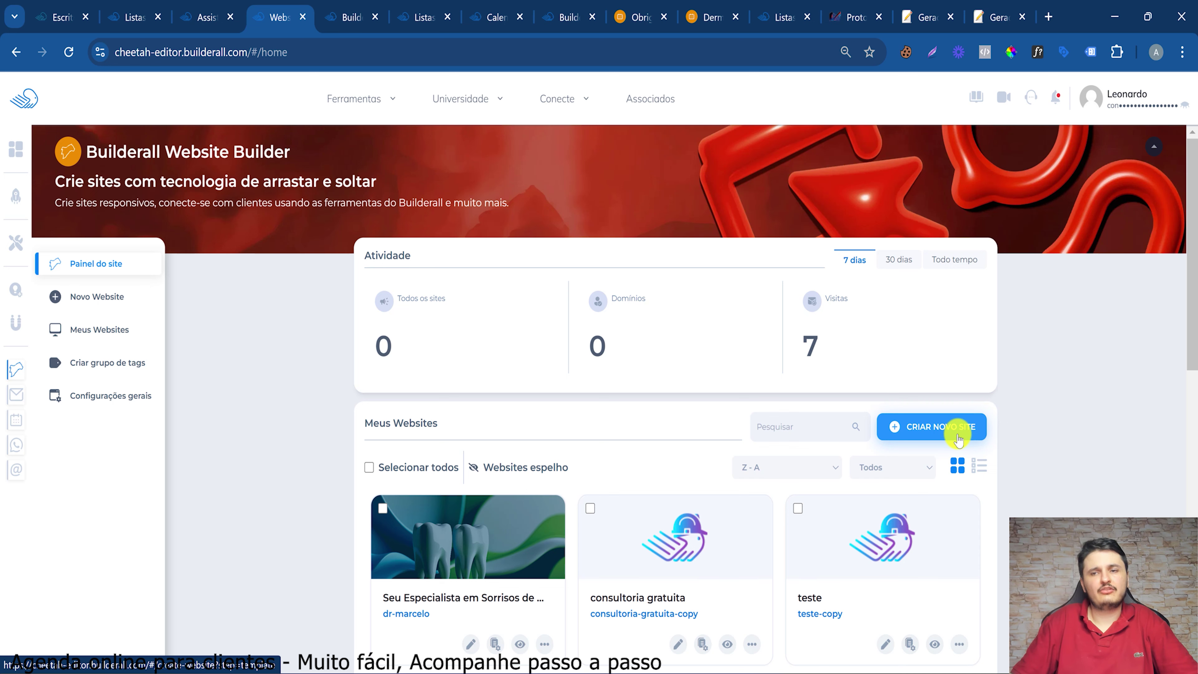
scroll(925, 429, "down", 3)
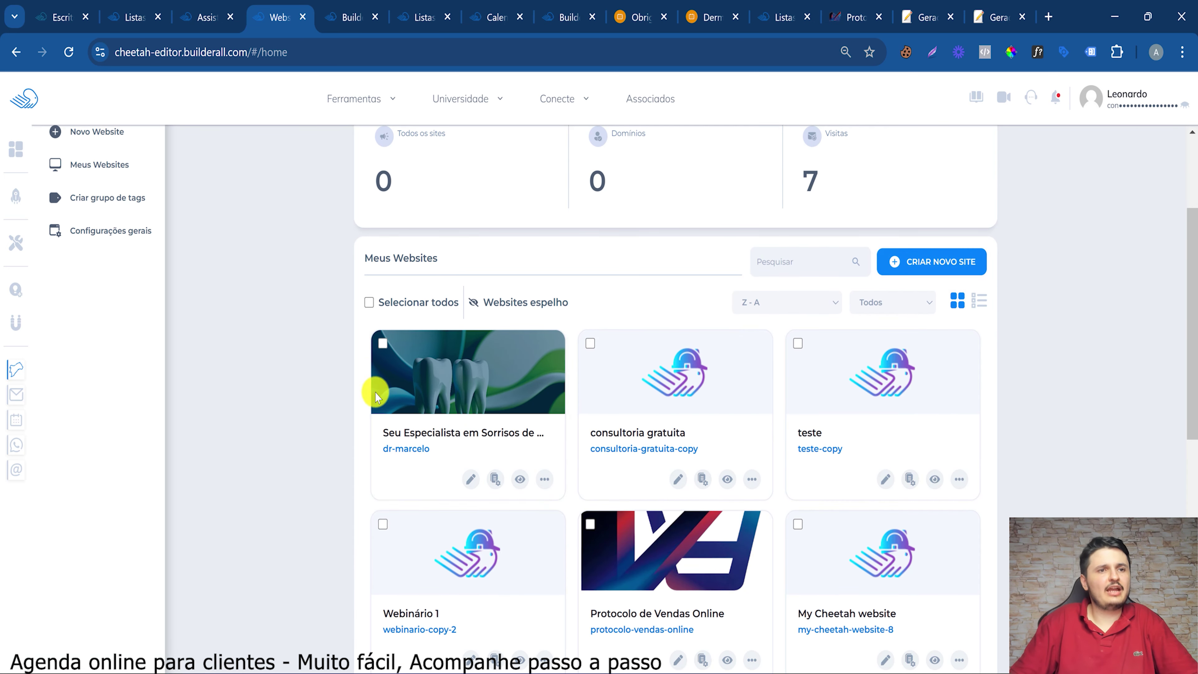
left_click(545, 481)
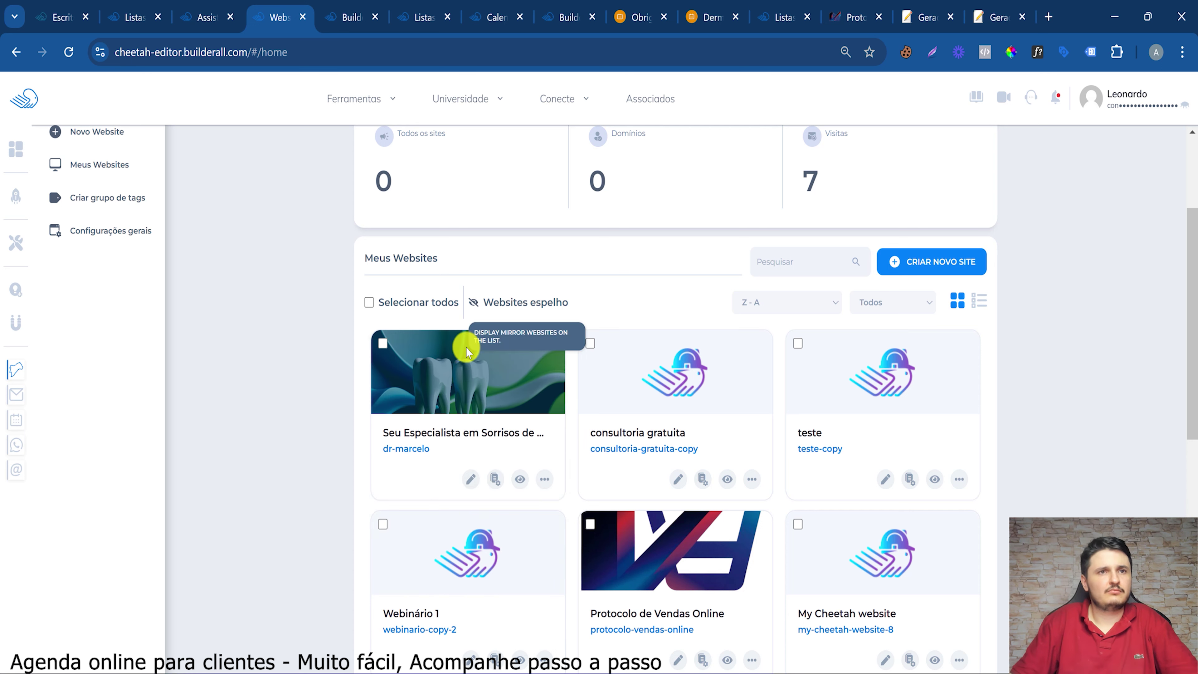
left_click(538, 481)
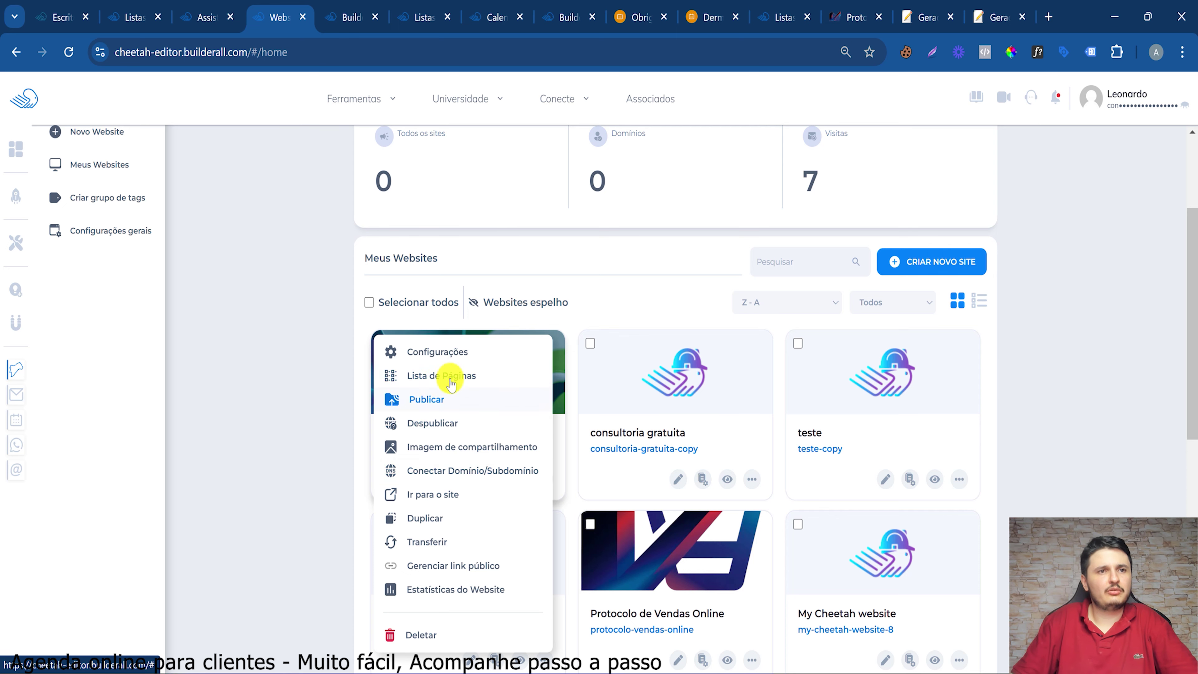
left_click(470, 377)
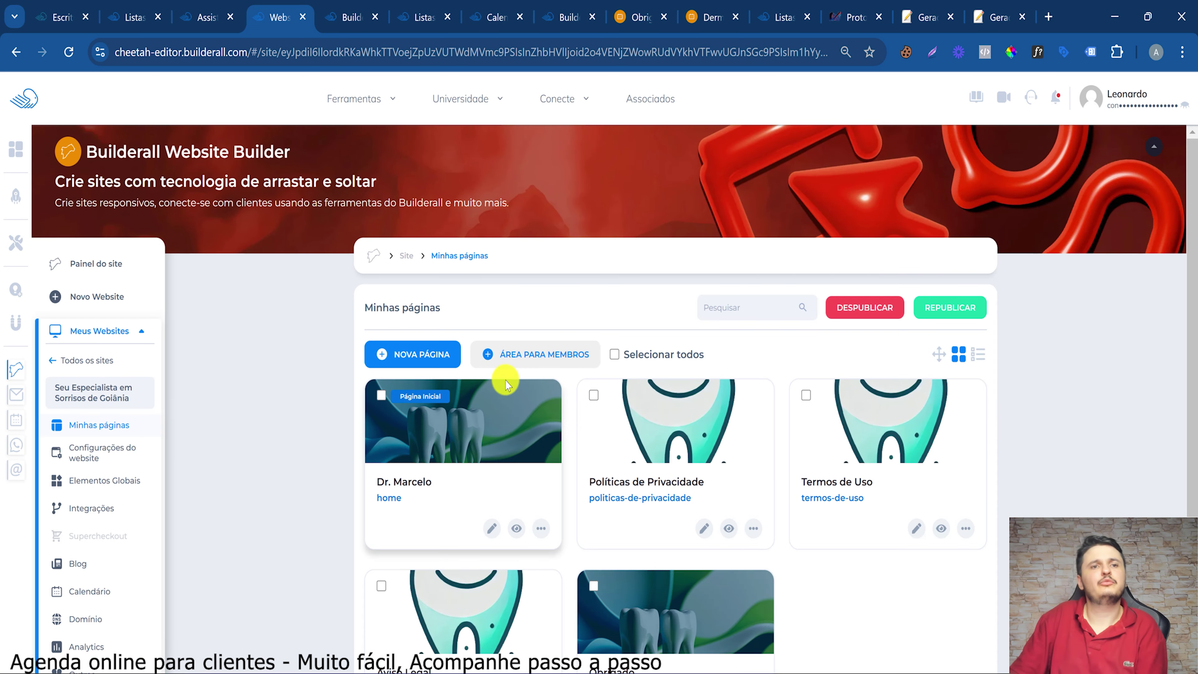
scroll(539, 406, "down", 3)
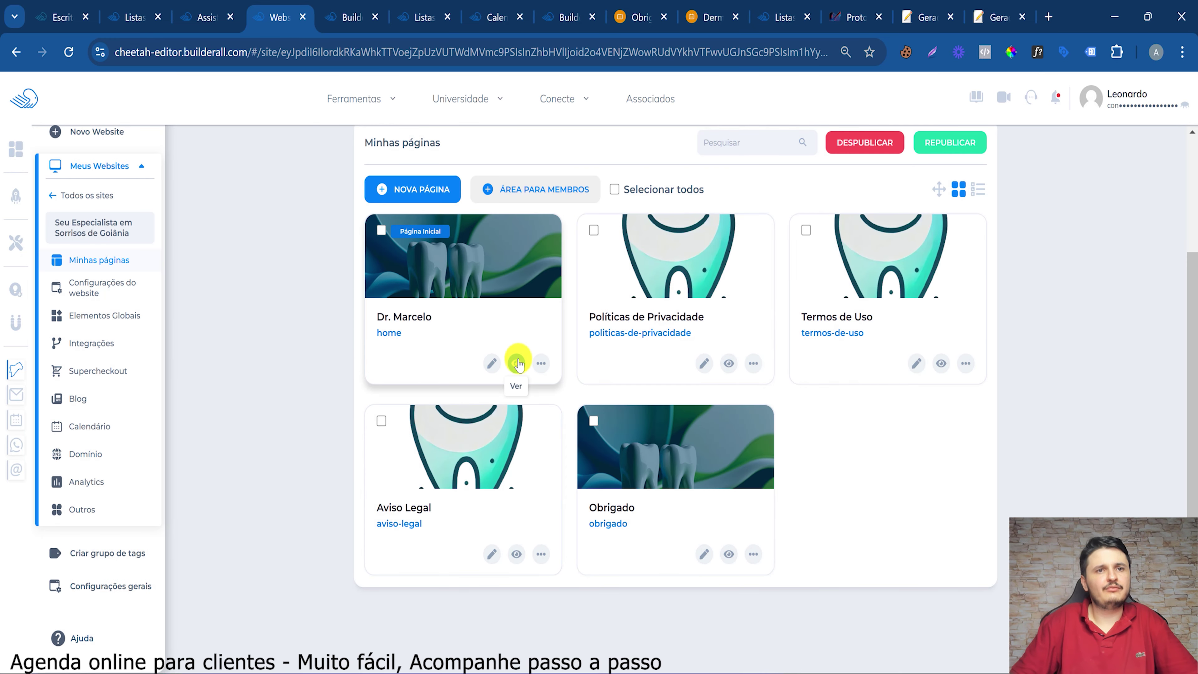
left_click(517, 363)
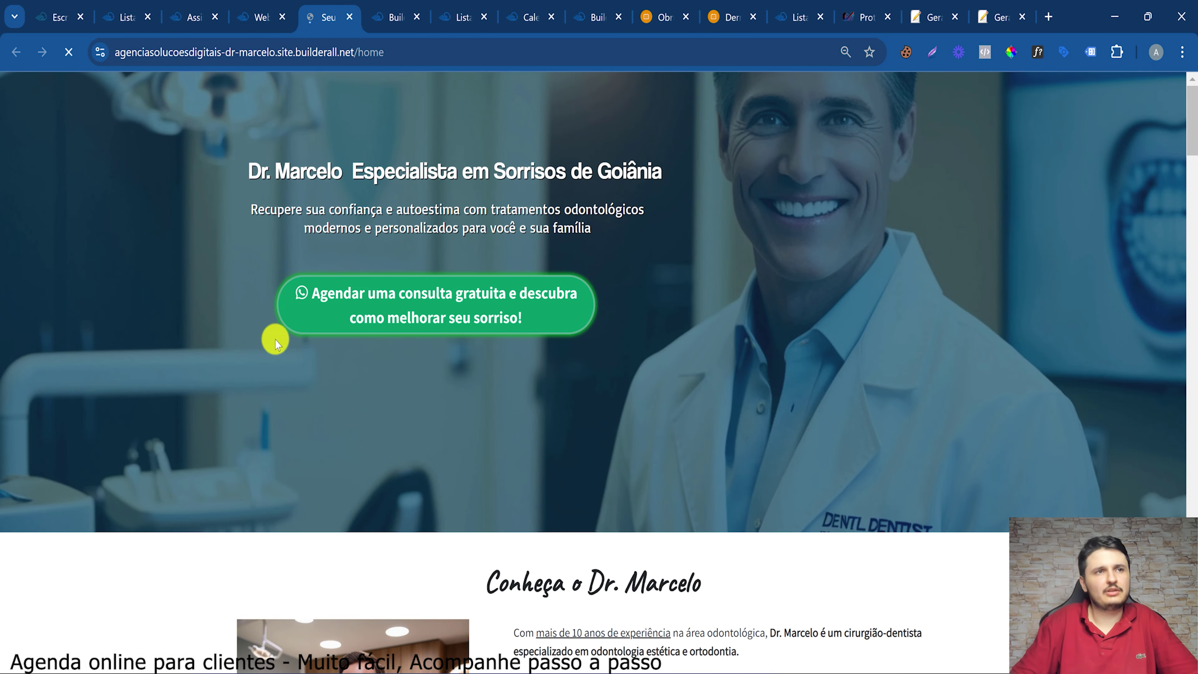
Preview the green Agendar consultation form, choose 'Não, mas pretendo começar agora', then close it
left_click(358, 309)
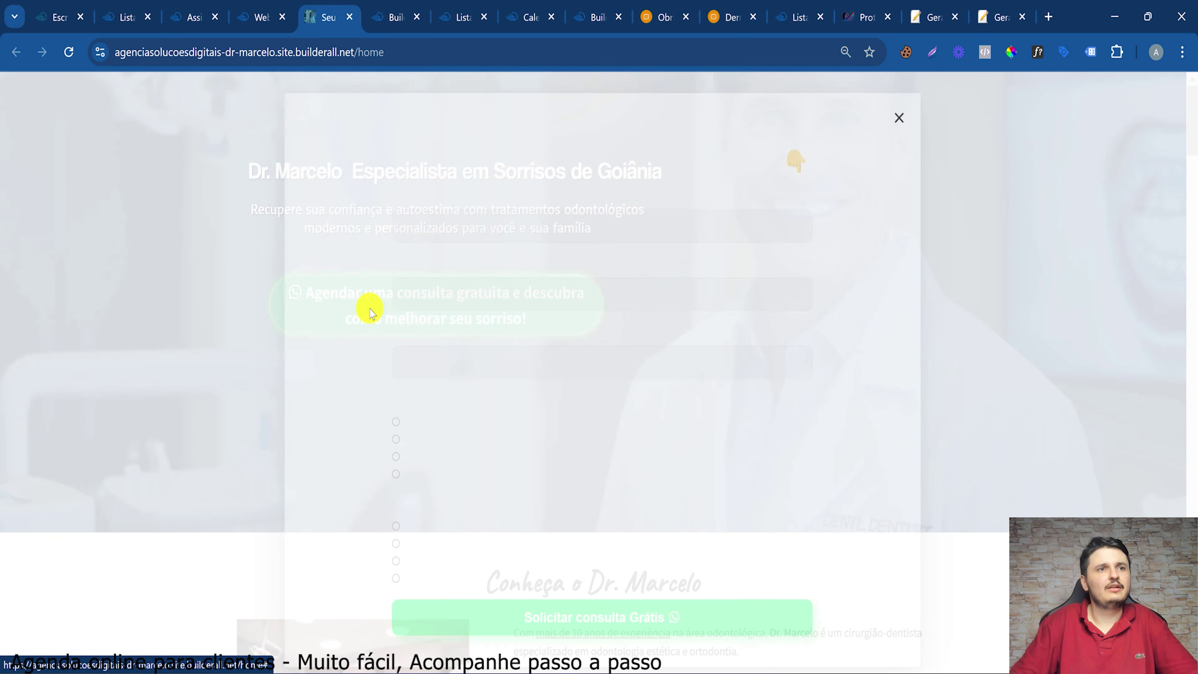
left_click(471, 217)
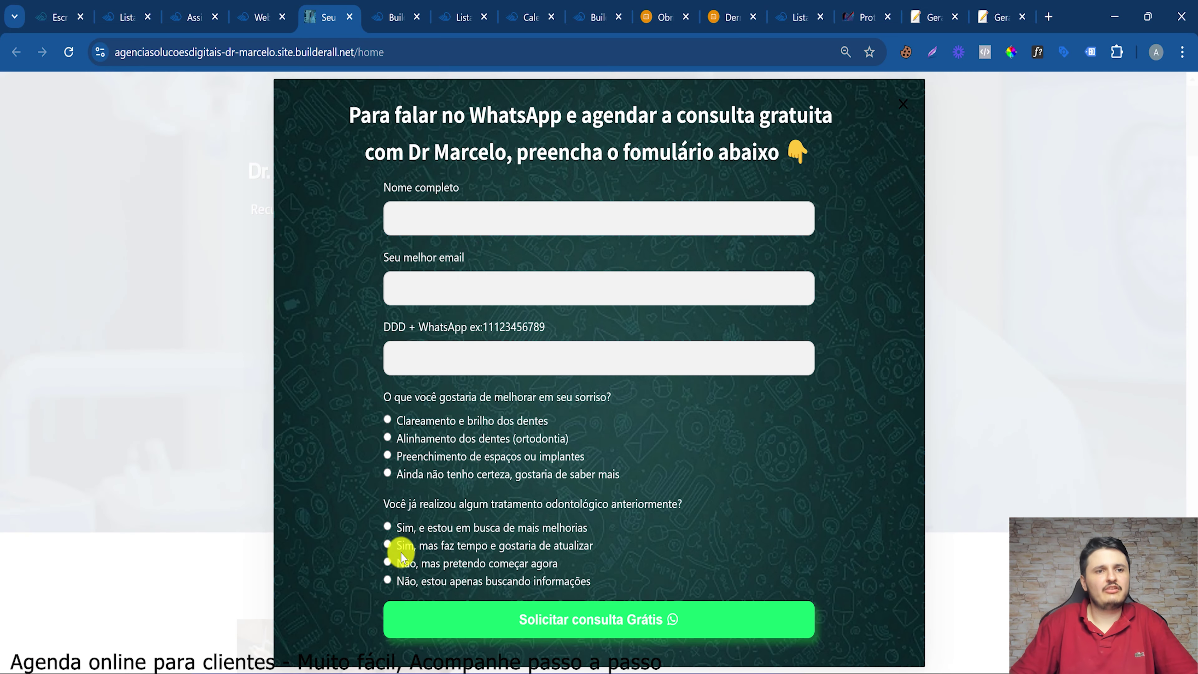
left_click(519, 563)
left_click(889, 104)
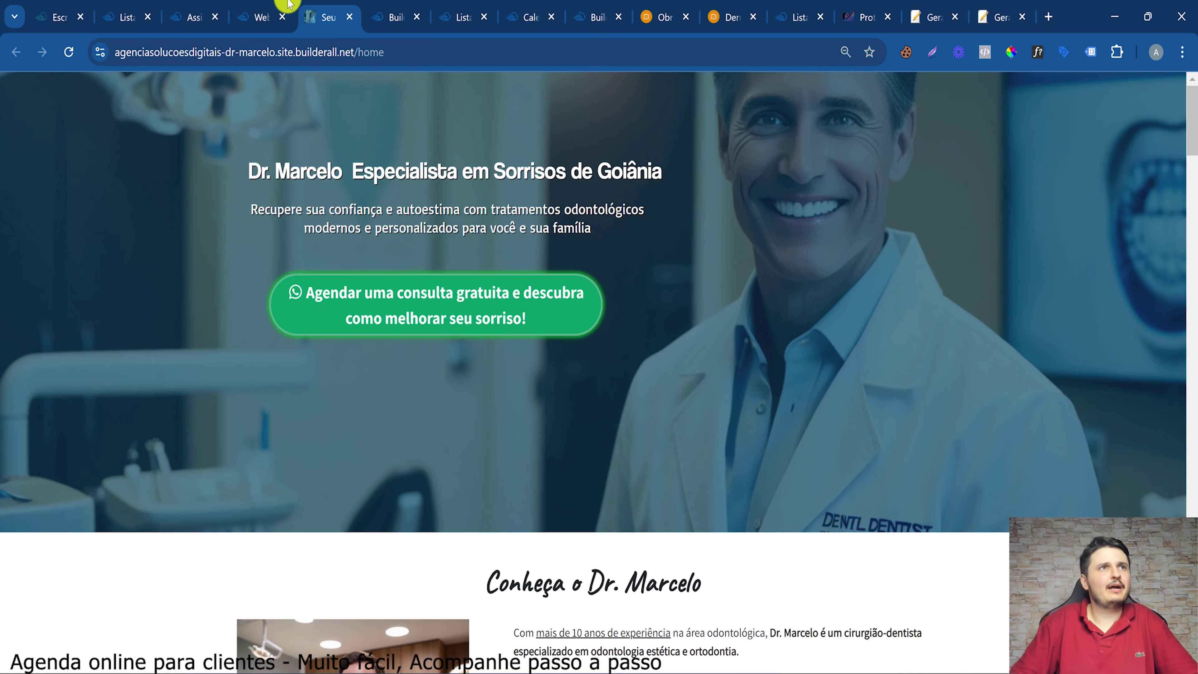
Preview the published Obrigado page, then return to the site's page list
left_click(261, 17)
left_click(729, 554)
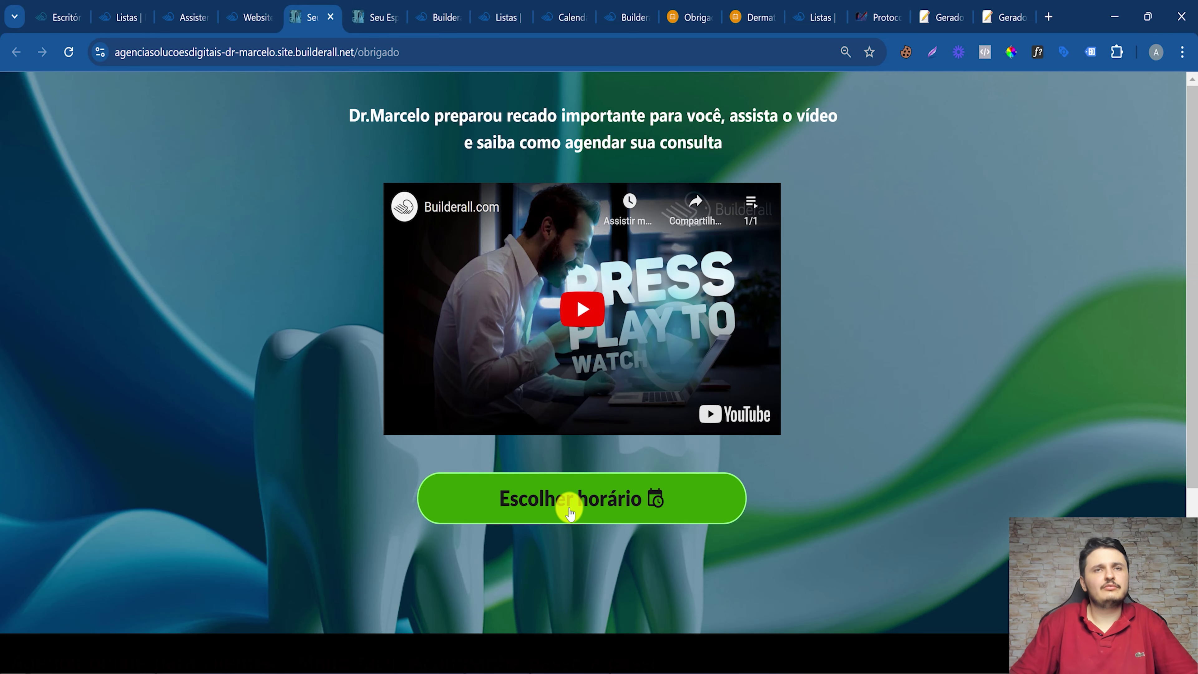
left_click(254, 14)
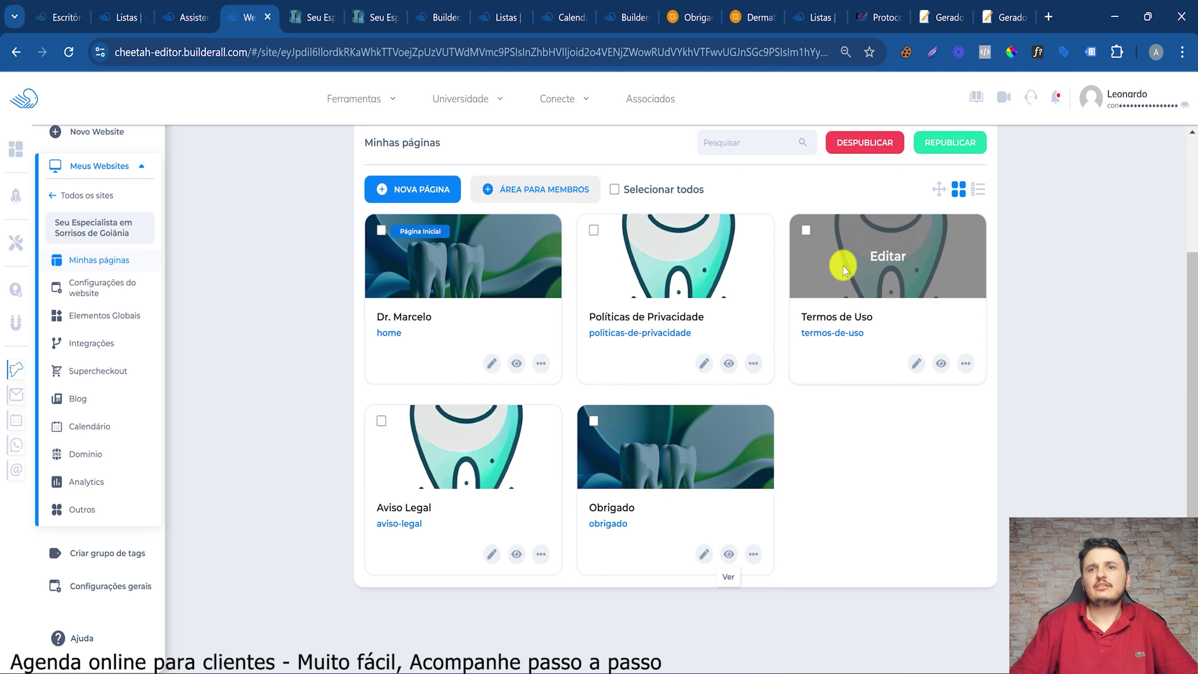
Create a regular page named 'Agenda Online' (slug agenda-online) and save it
left_click(408, 195)
left_click(410, 220)
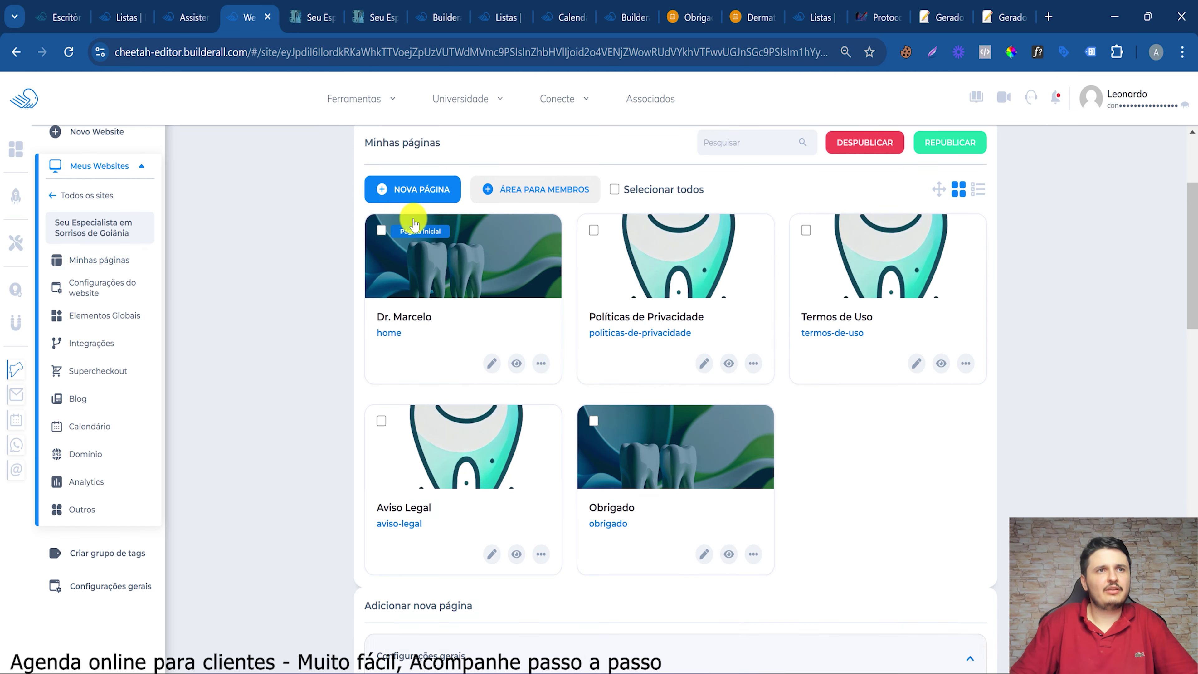
left_click(442, 255)
type("Agenda Online")
key("ctrl+a")
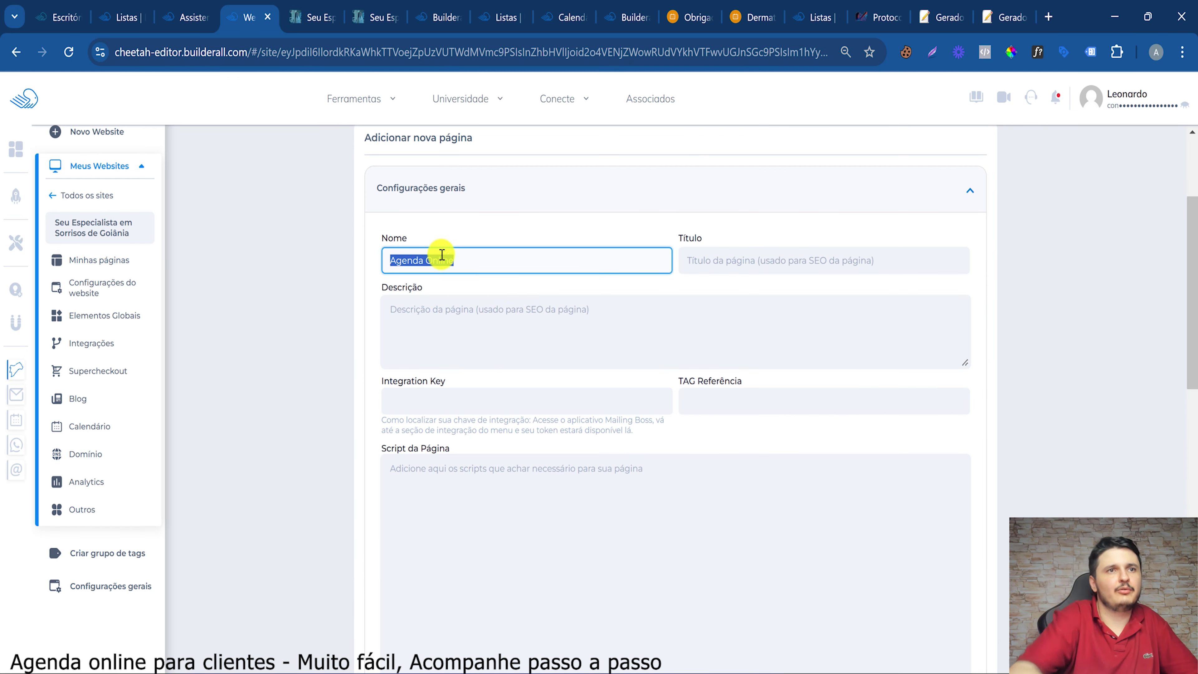
left_click(782, 263)
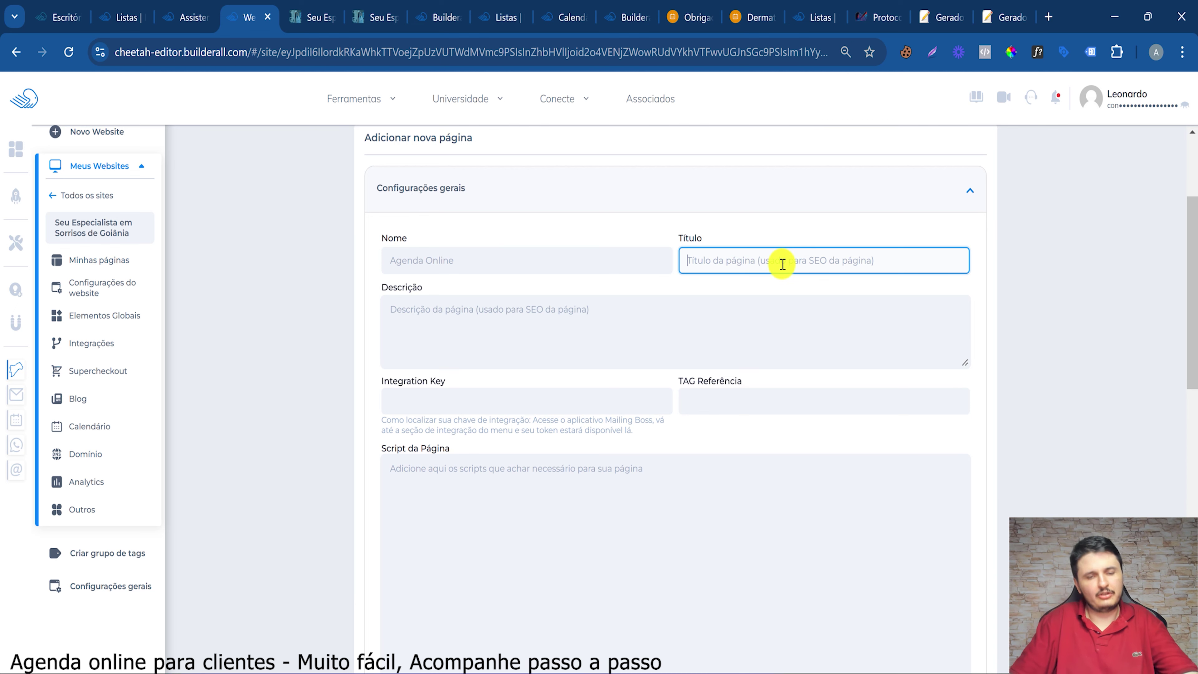
left_click(471, 275)
scroll(577, 393, "down", 4)
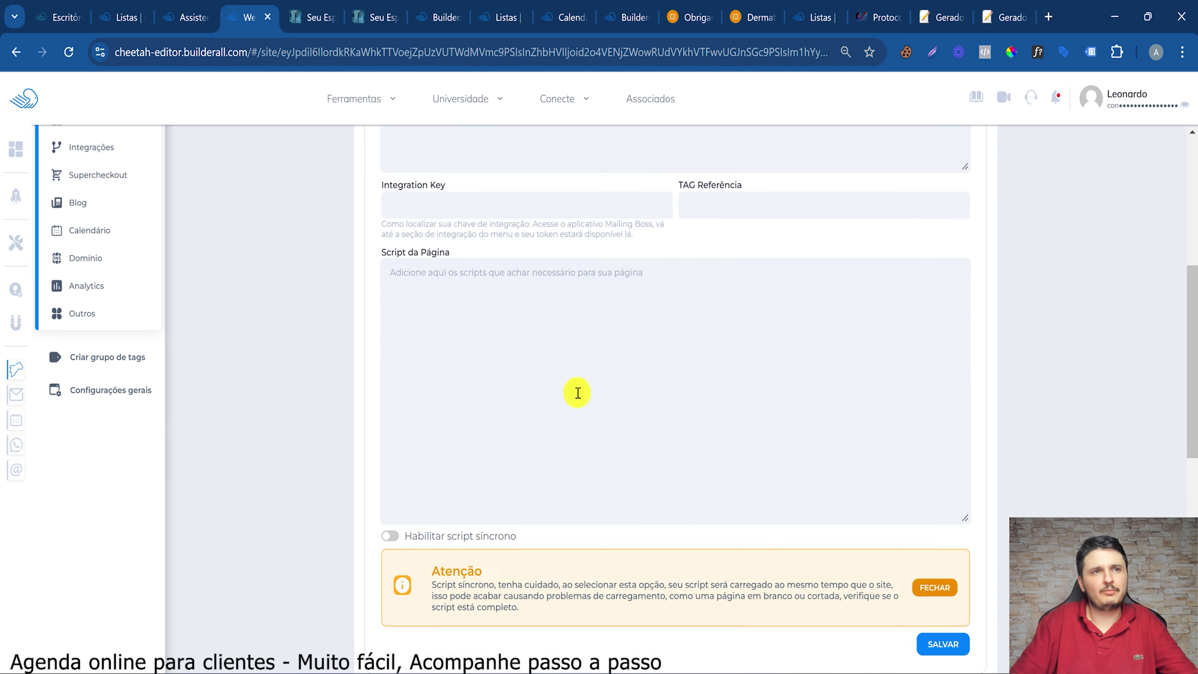
scroll(578, 392, "down", 4)
left_click(940, 437)
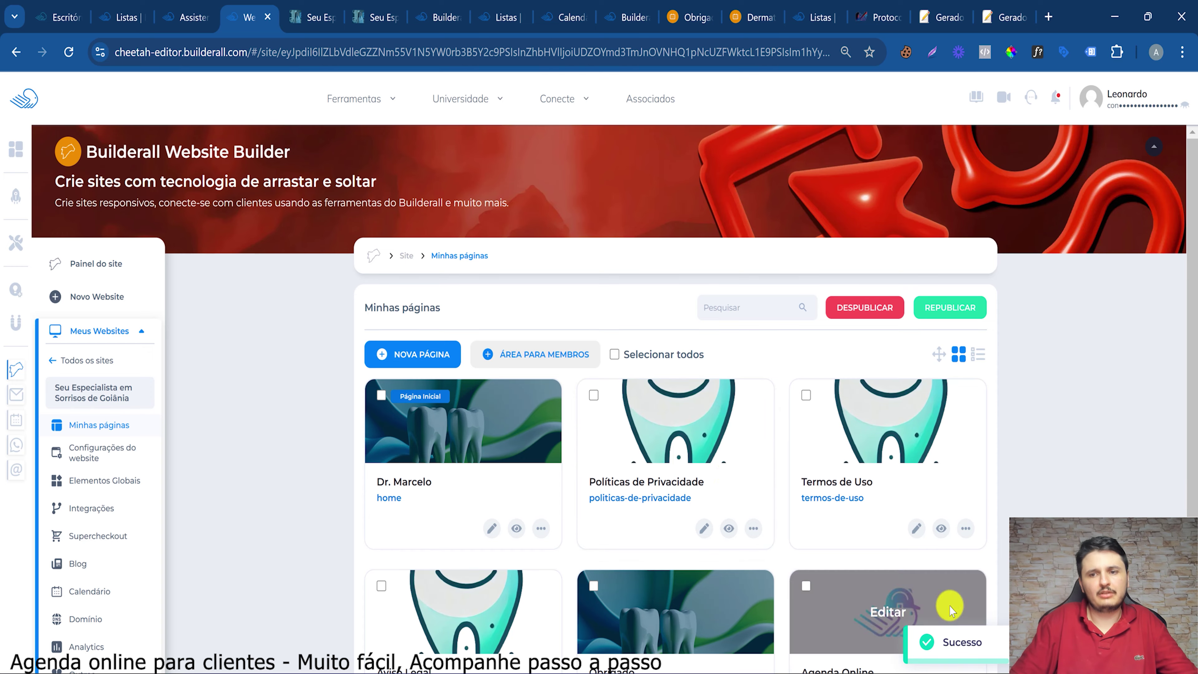
scroll(799, 467, "down", 3)
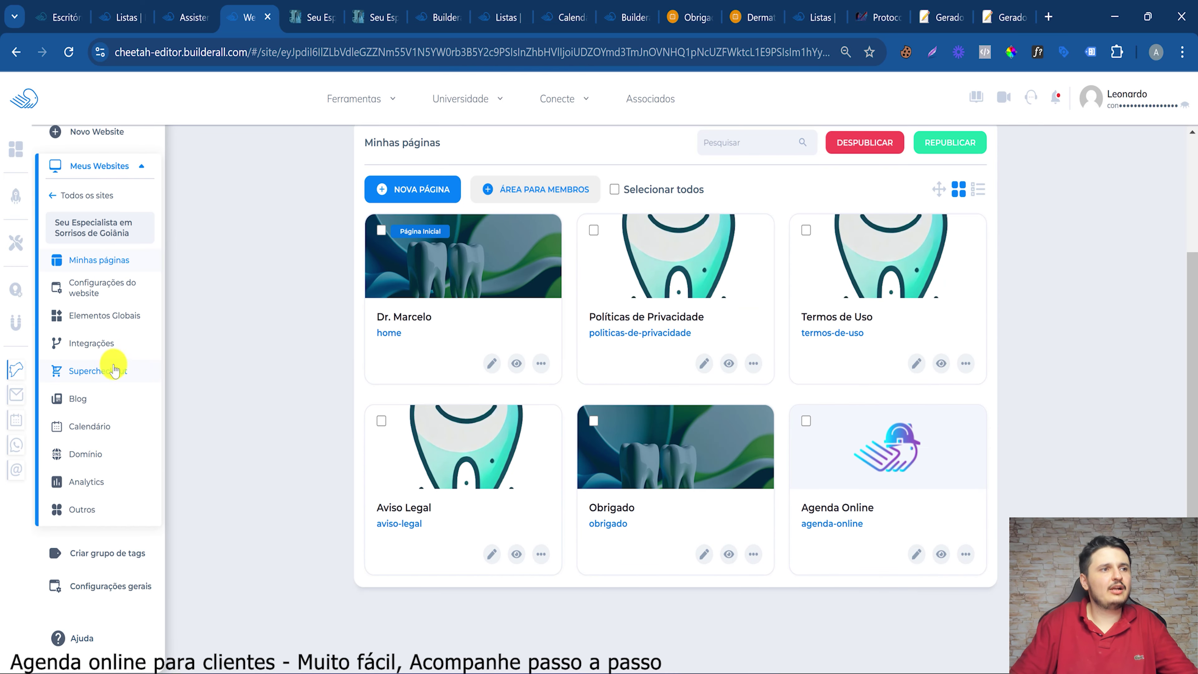
Look at SuperCheckout's company-details form, then return to the booking payment step
left_click(98, 372)
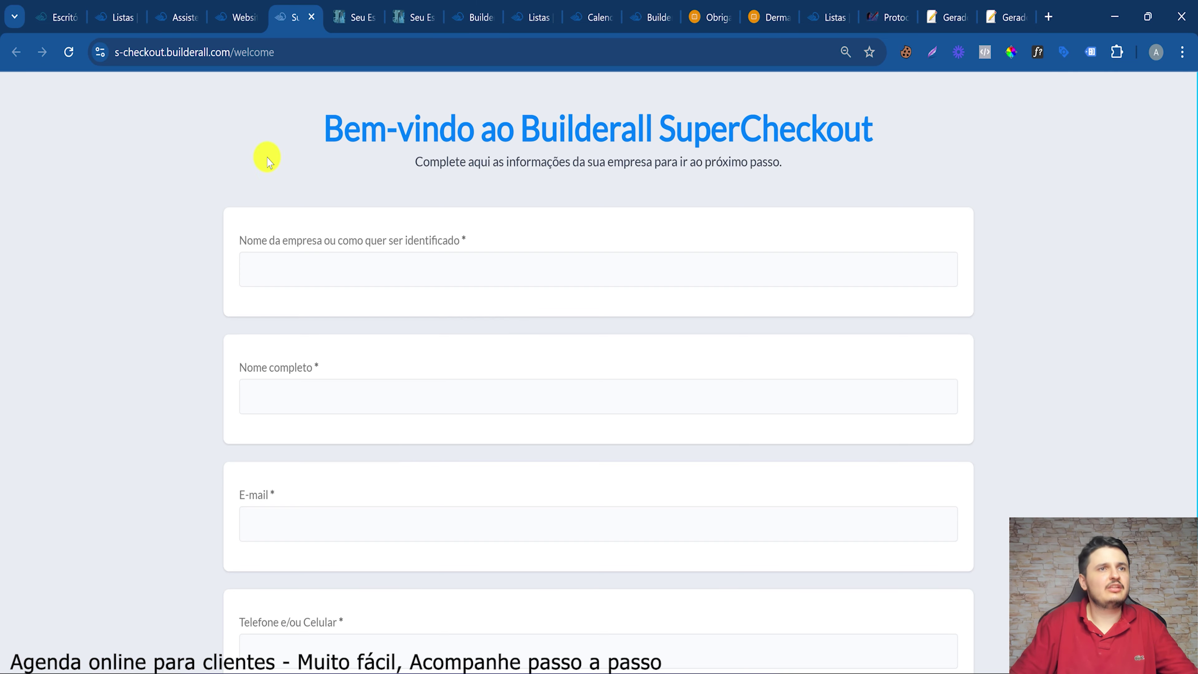
left_click(250, 277)
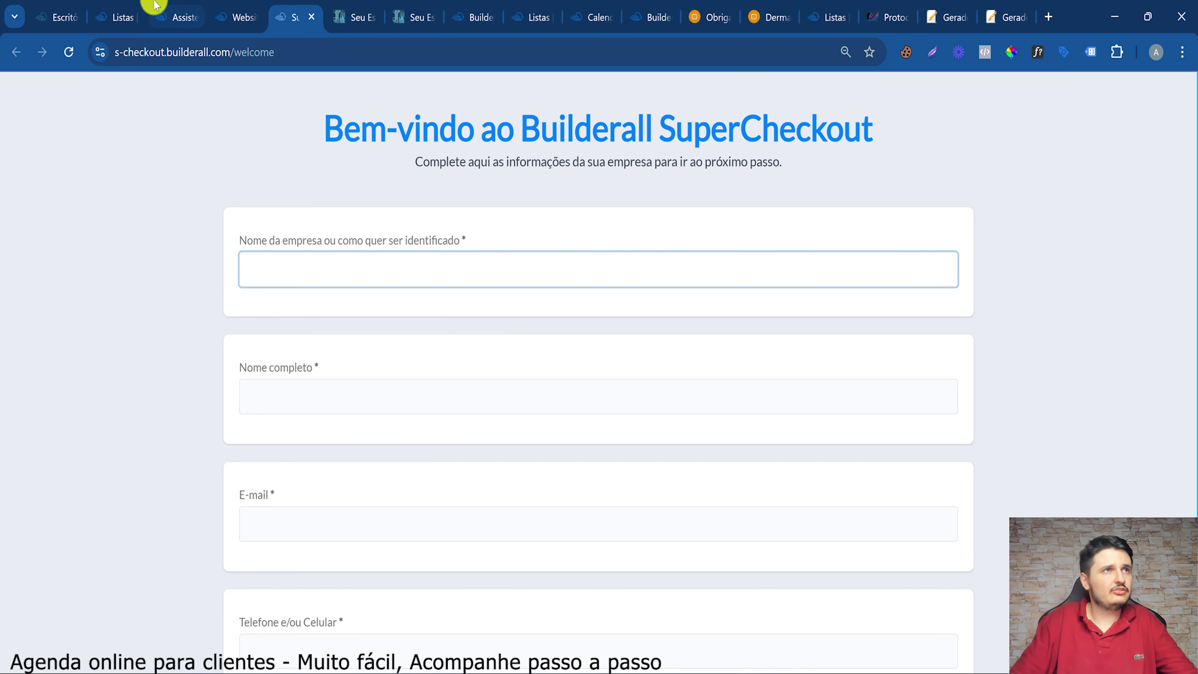
left_click(163, 10)
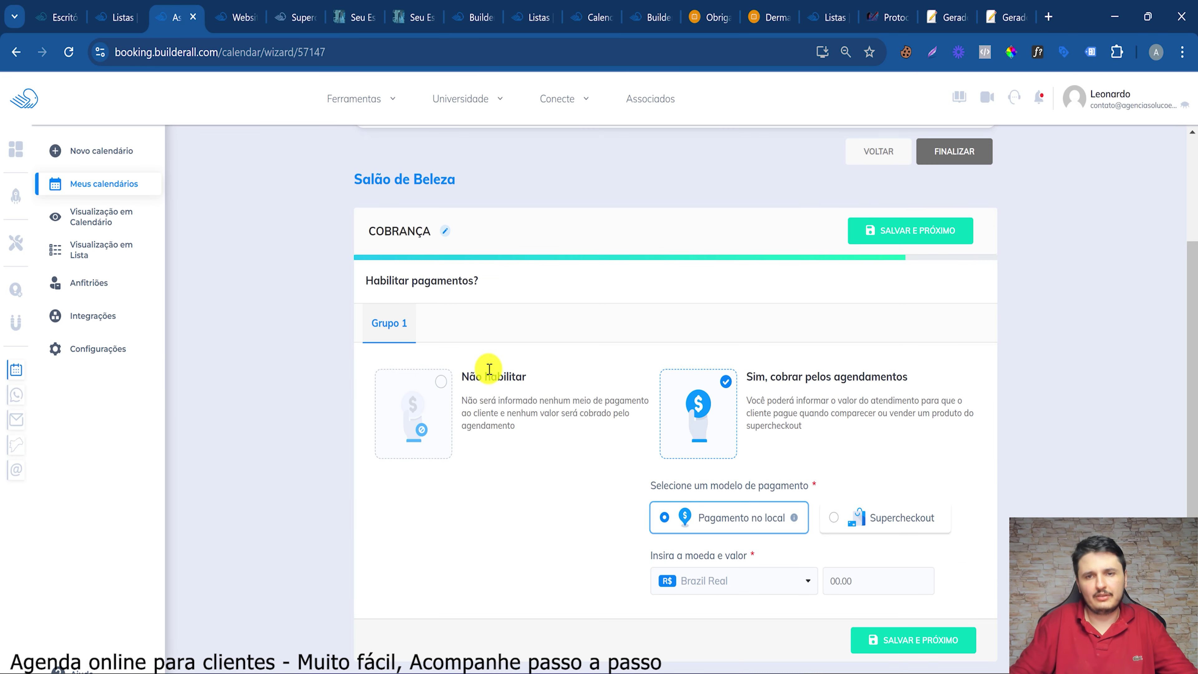
Enter 350 as the Brazil Real on-site price and save to finish the calendar
left_click(857, 582)
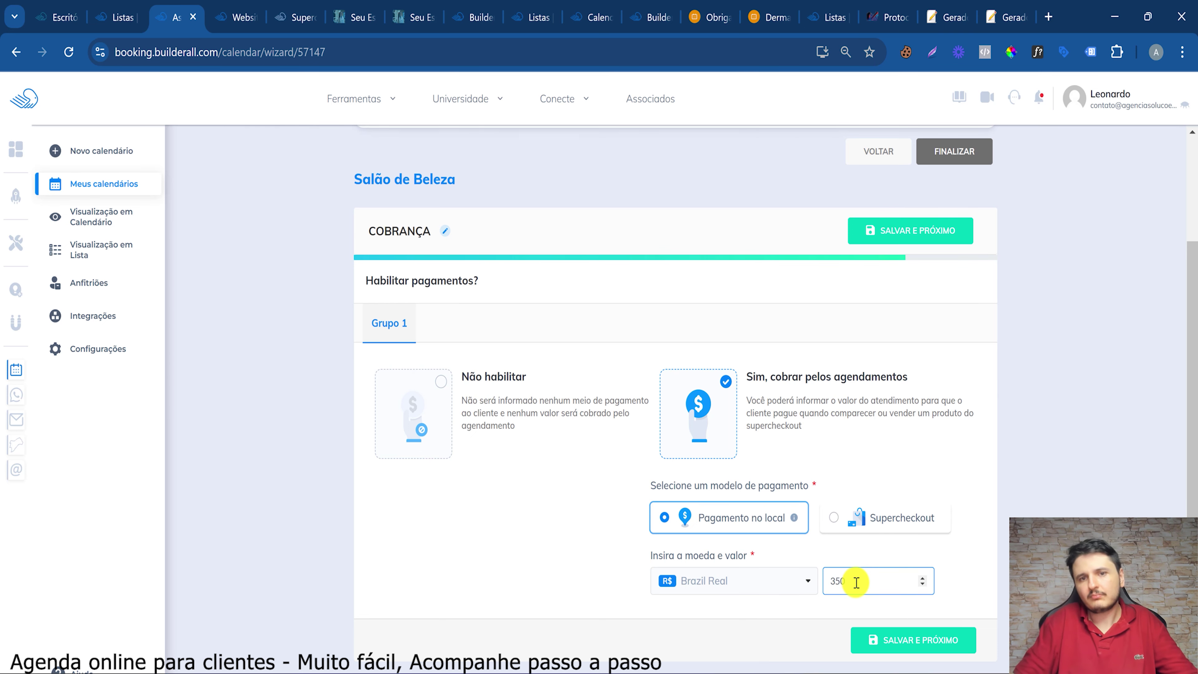
left_click(932, 639)
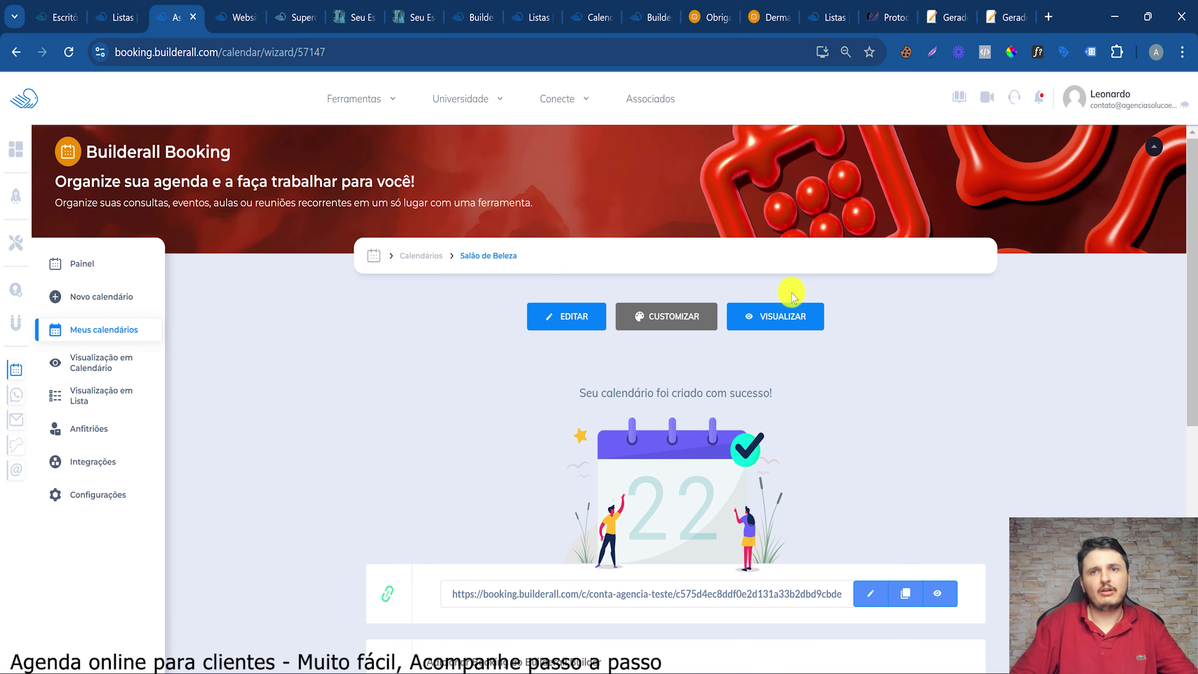
Preview the Salão de Beleza booking page, highlighting the Cabeleireiro service, sessions and on-site price
left_click(768, 317)
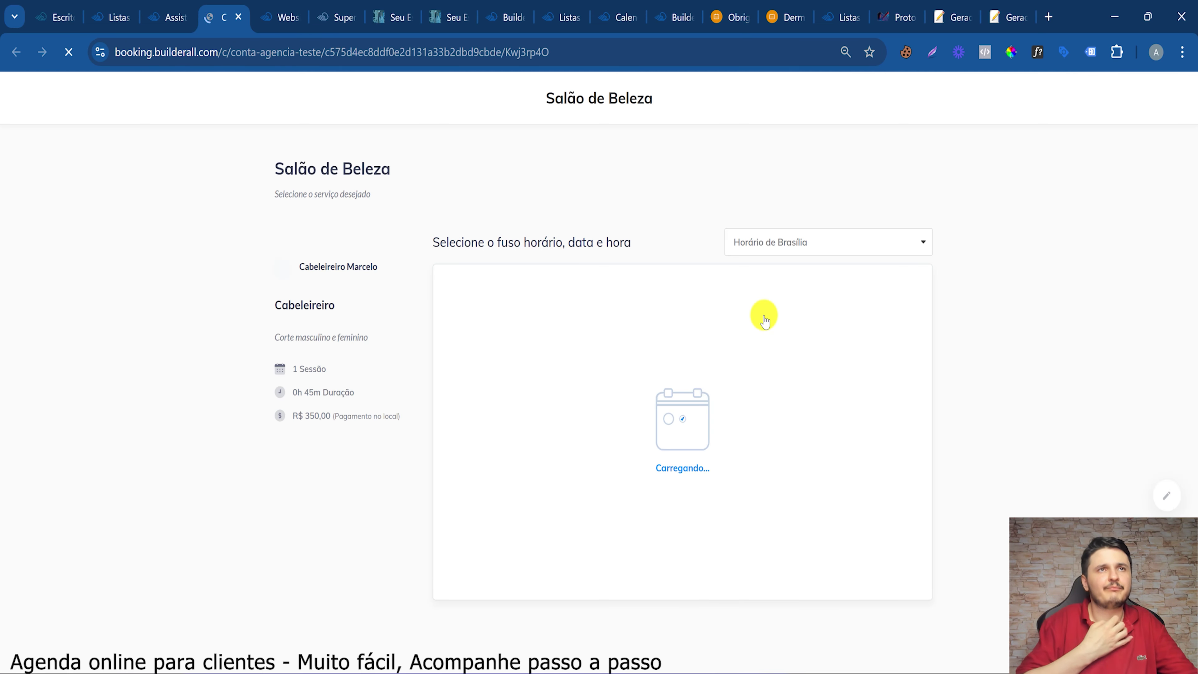
double_click(325, 265)
double_click(302, 305)
double_click(312, 369)
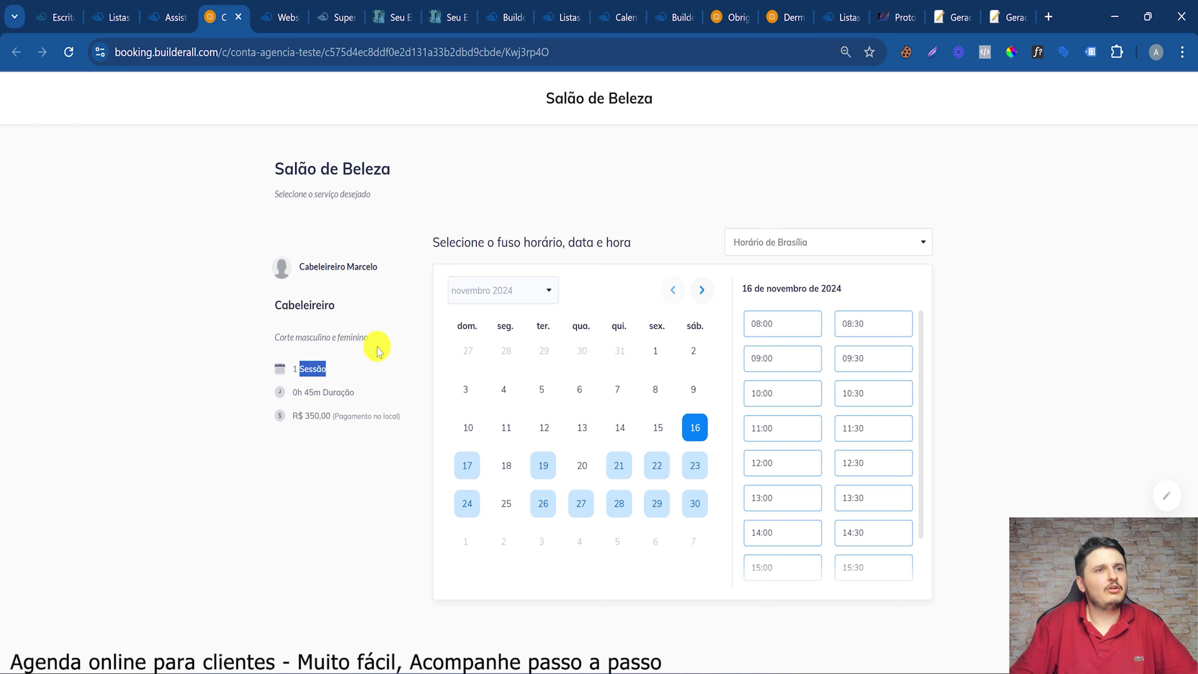
left_click_drag(377, 352, 358, 316)
left_click_drag(310, 416, 381, 416)
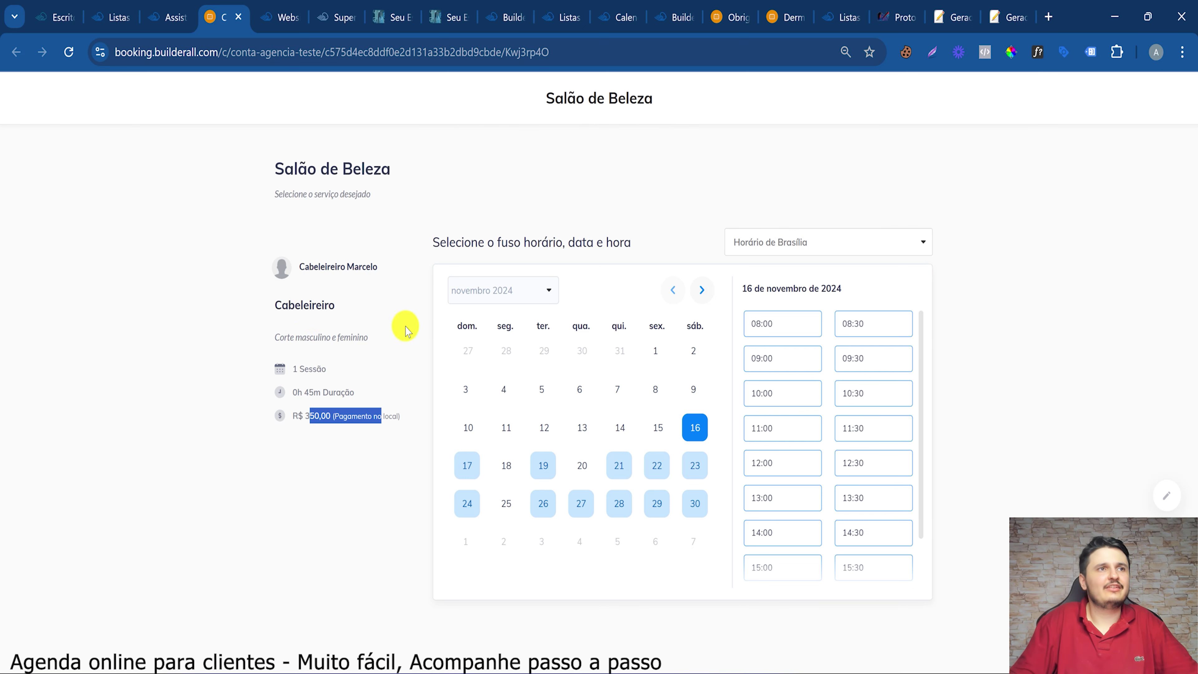
Glance at the Clínica Médica Dr Marcelo booking page, then return to the calendar admin page
left_click(783, 17)
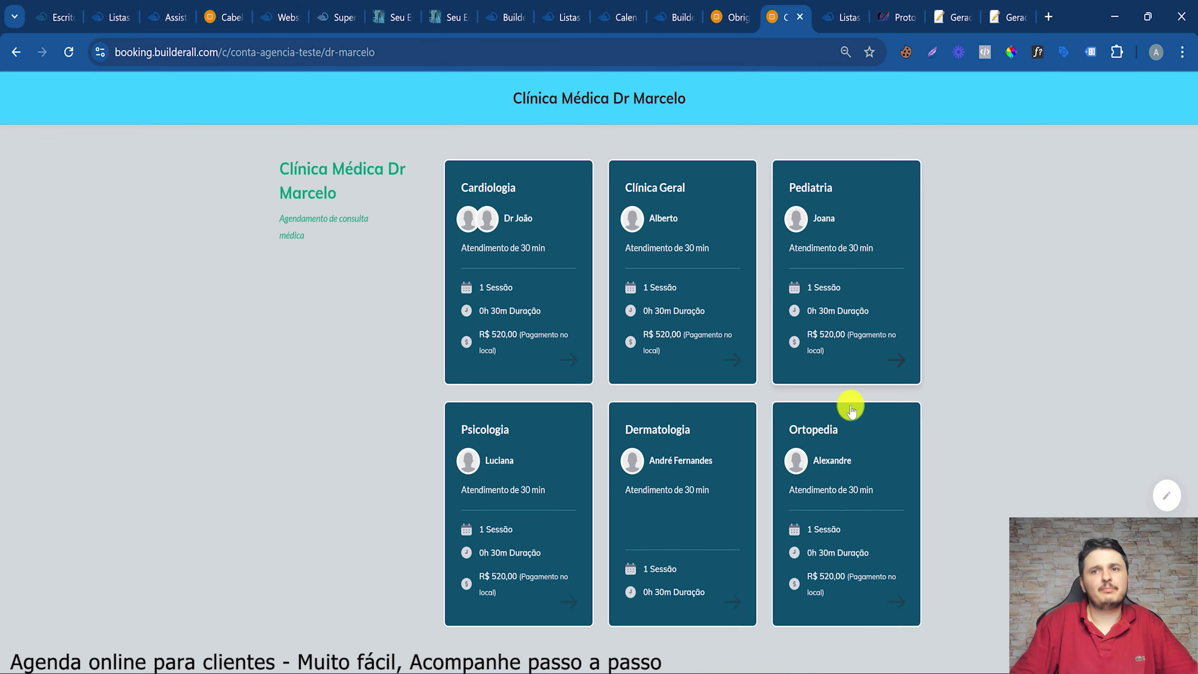
left_click(206, 5)
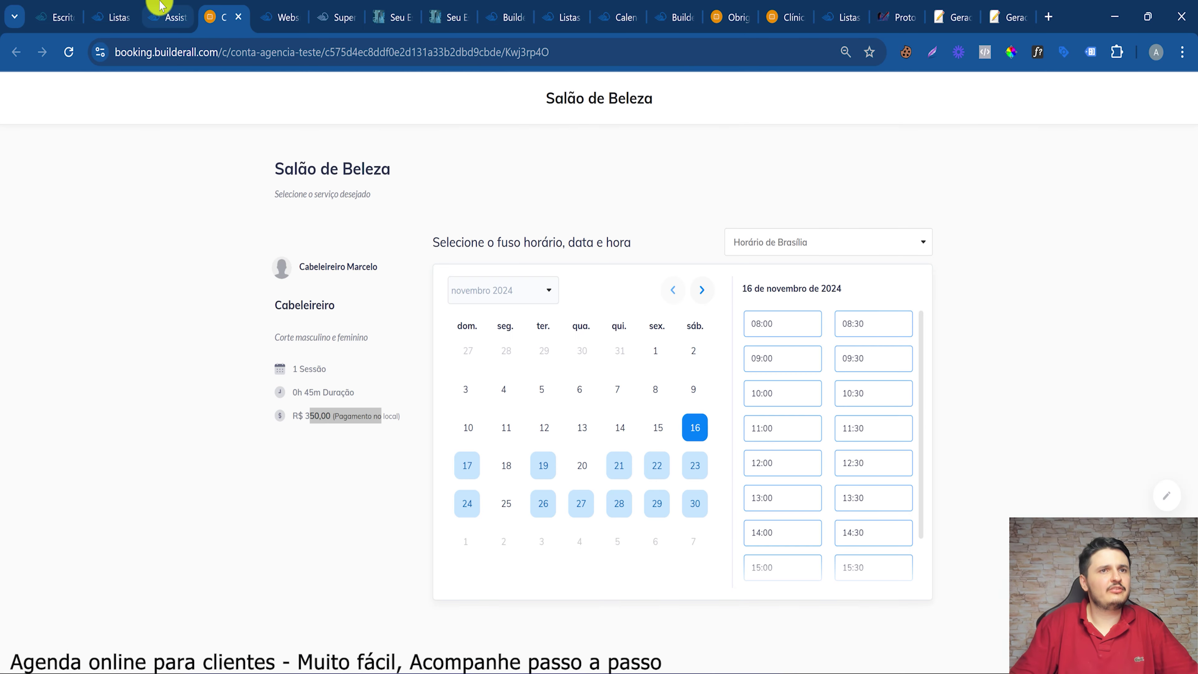
left_click(163, 11)
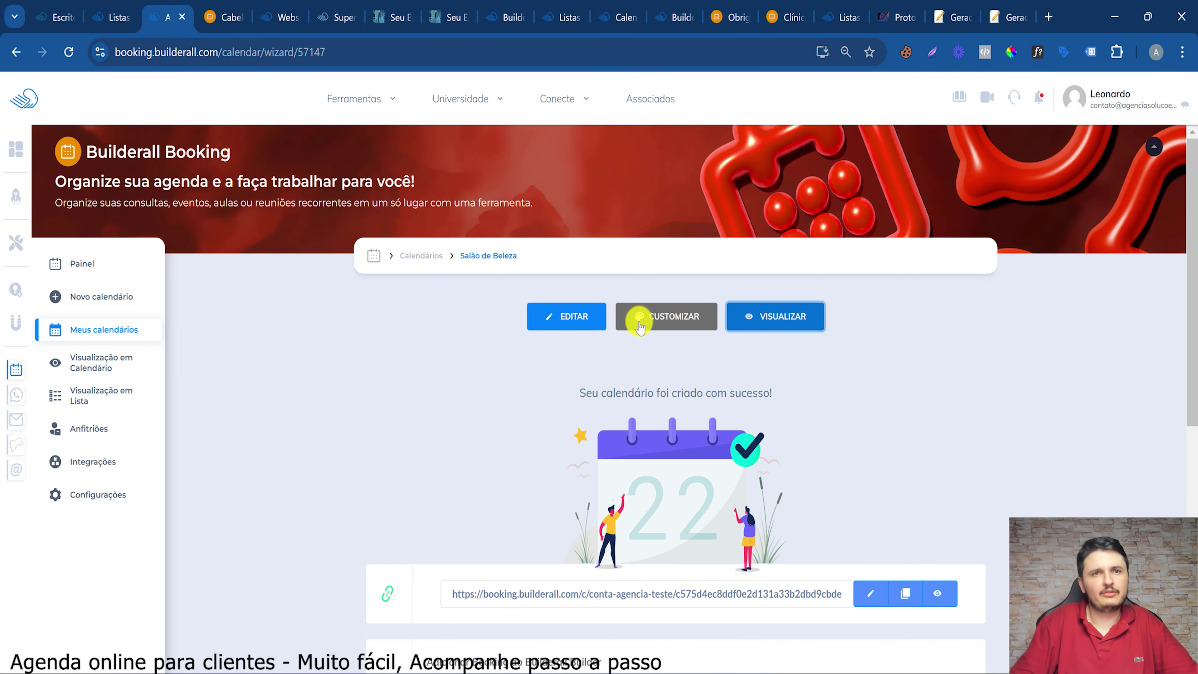
Set a purple header background and a light grey main background
left_click(661, 316)
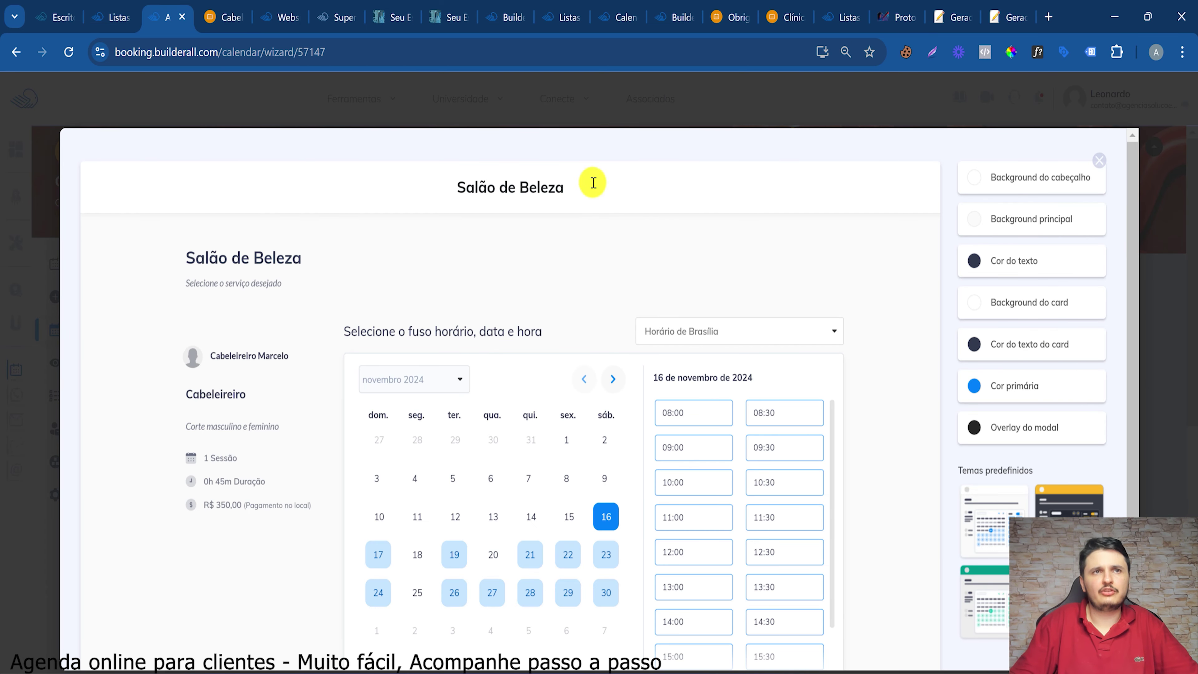
left_click(973, 179)
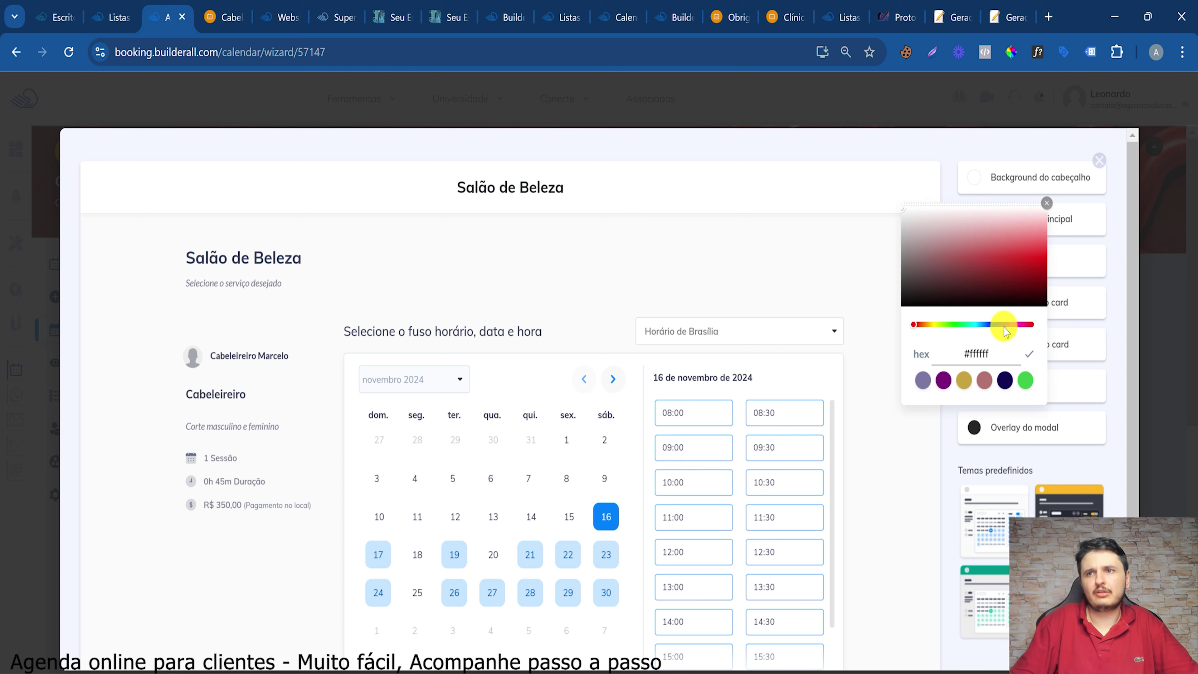
left_click(1041, 248)
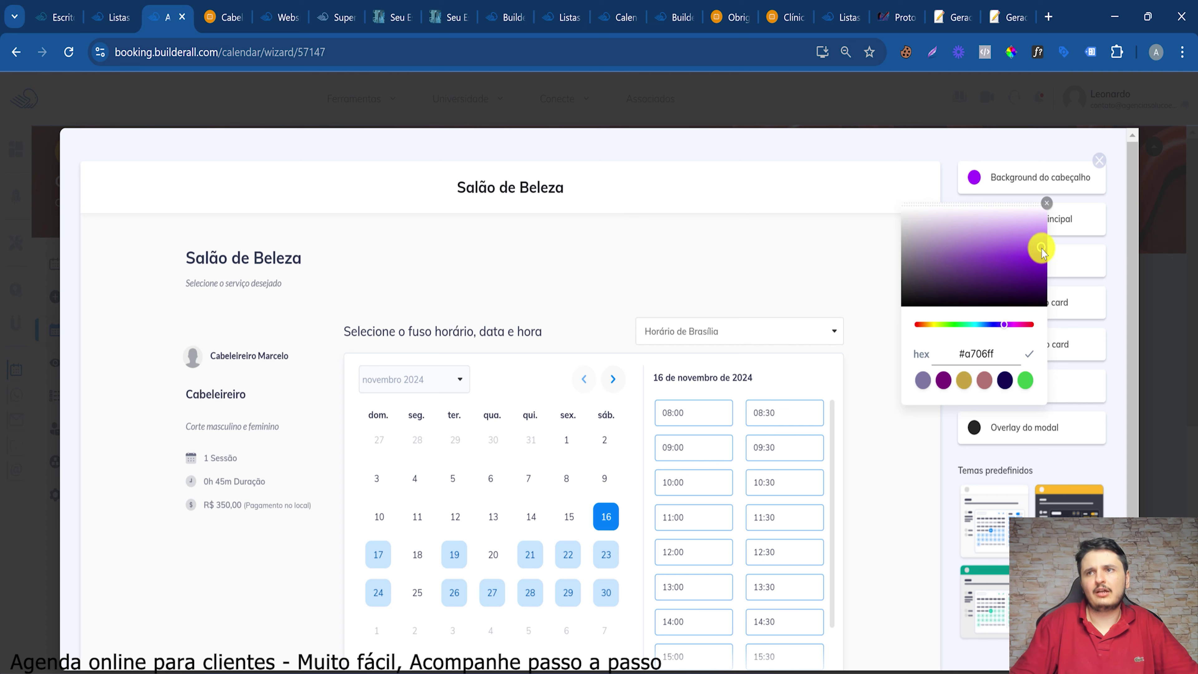
left_click(1030, 354)
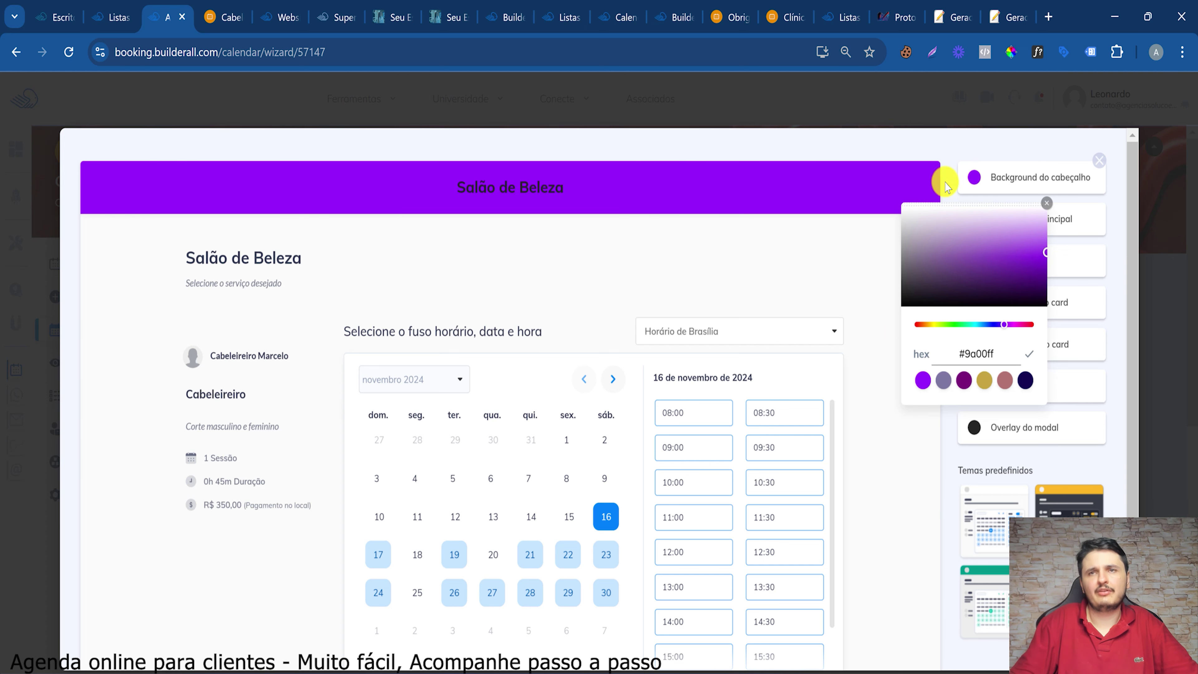
left_click(973, 222)
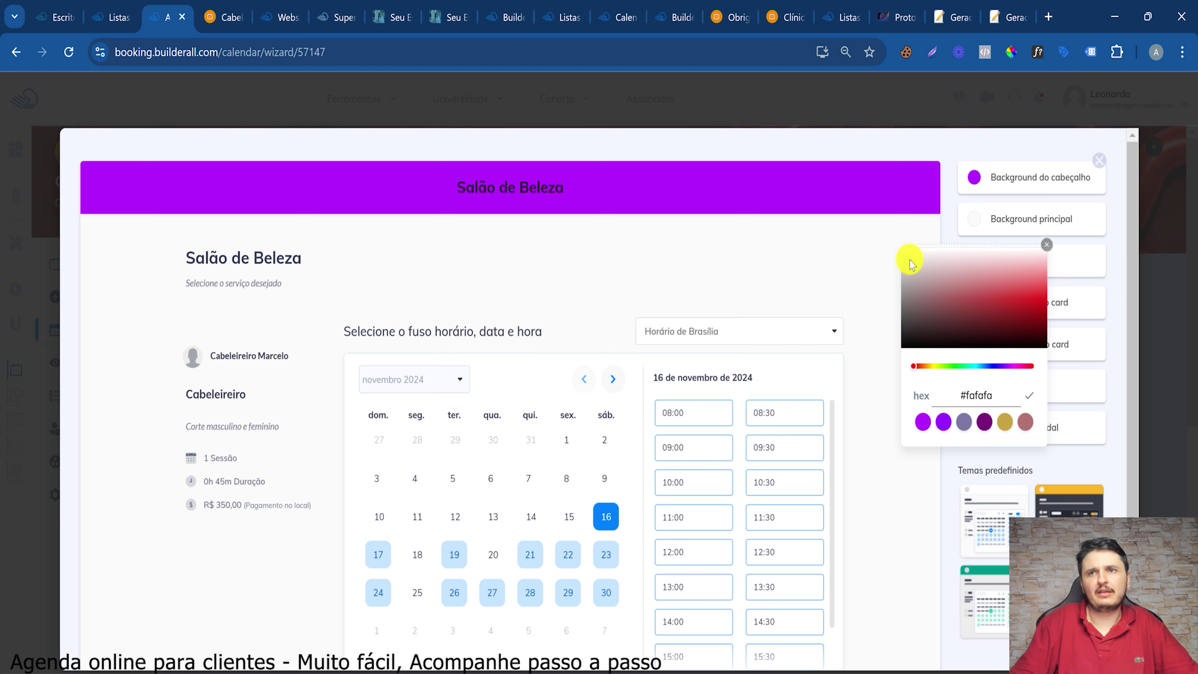
mouse_move(900, 262)
left_mouse_down()
mouse_move(1011, 361)
mouse_move(923, 329)
mouse_move(915, 278)
left_mouse_up()
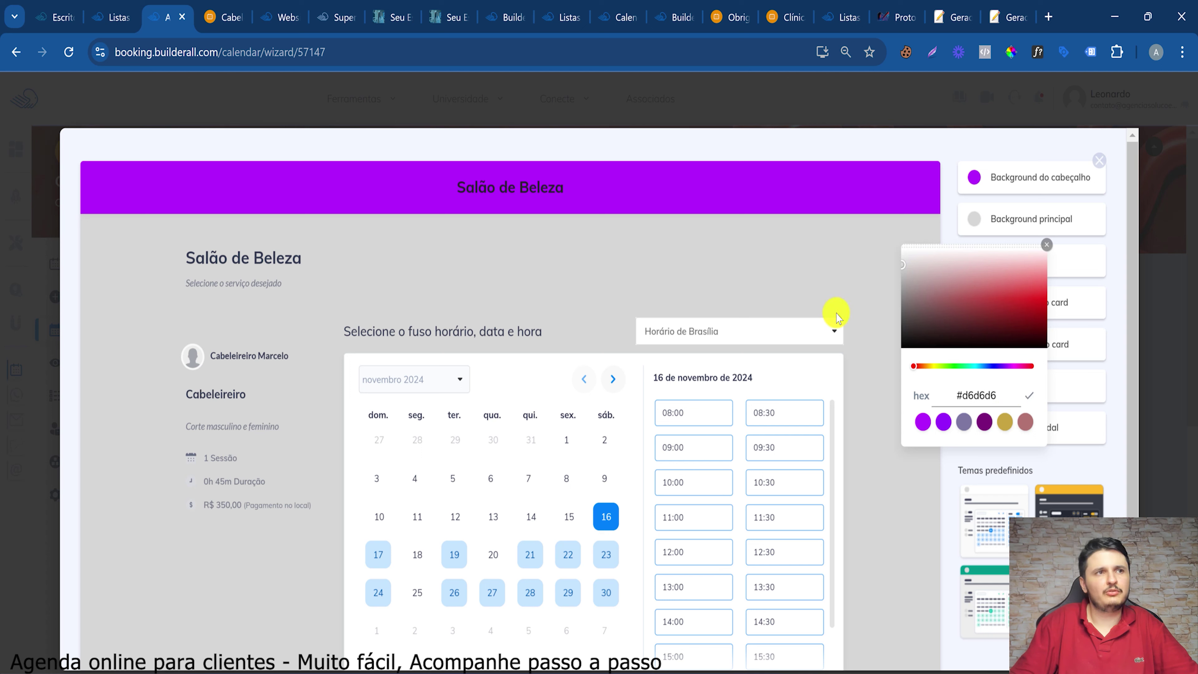
left_click(1027, 398)
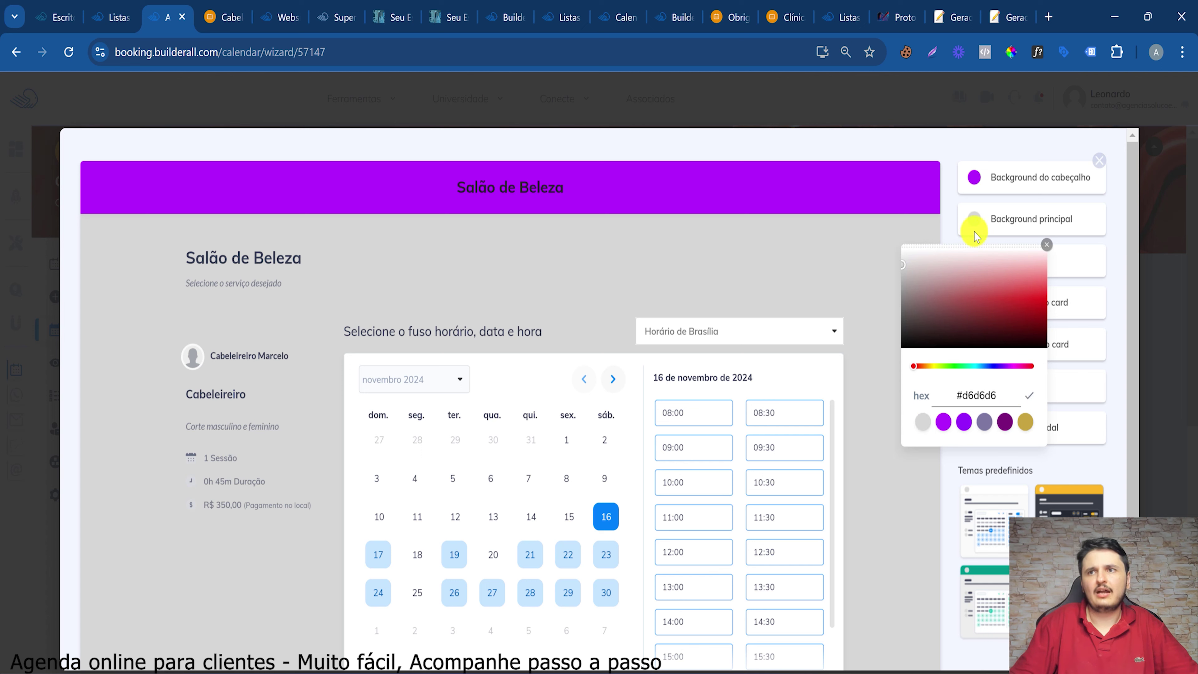
left_click(1047, 249)
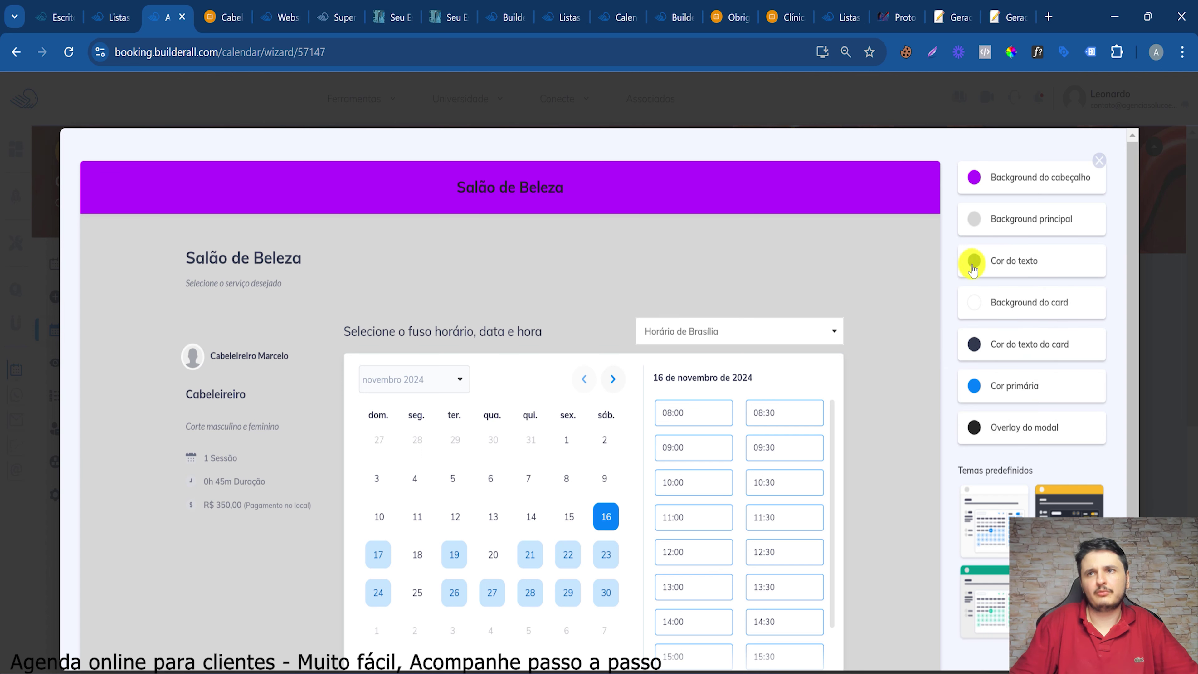
Change the text colour to dark blue
left_click(973, 265)
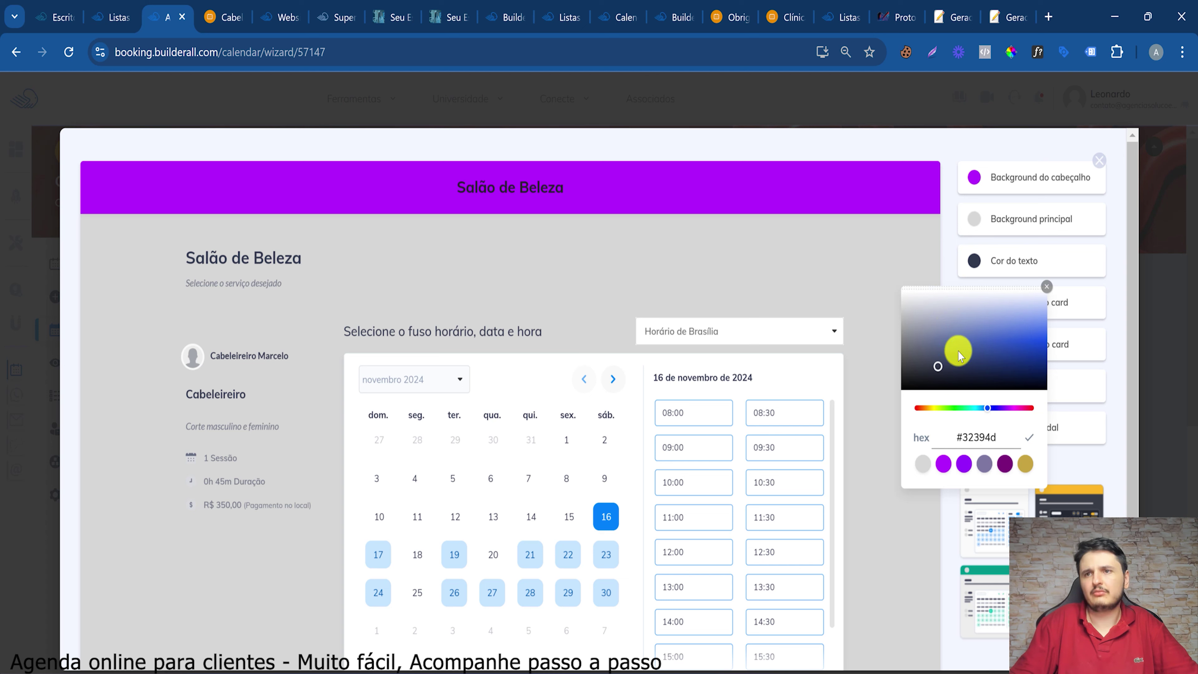
mouse_move(961, 355)
left_mouse_down()
mouse_move(1014, 348)
mouse_move(1043, 367)
left_mouse_up()
left_click(1031, 435)
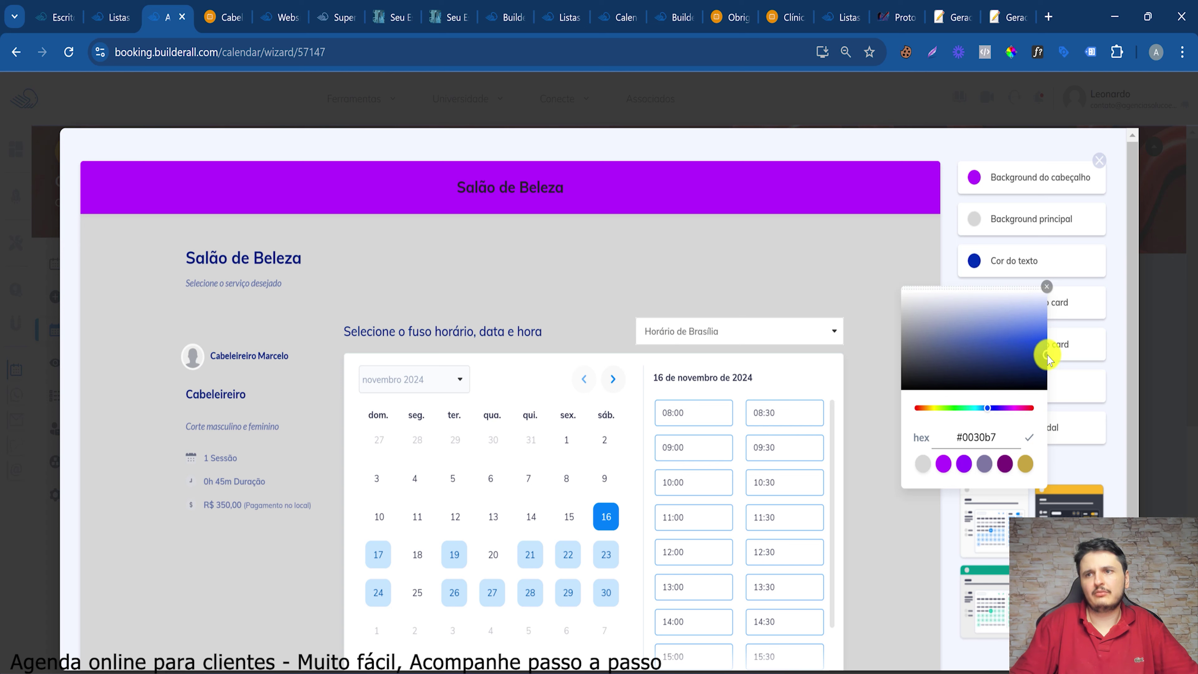
left_click(1030, 438)
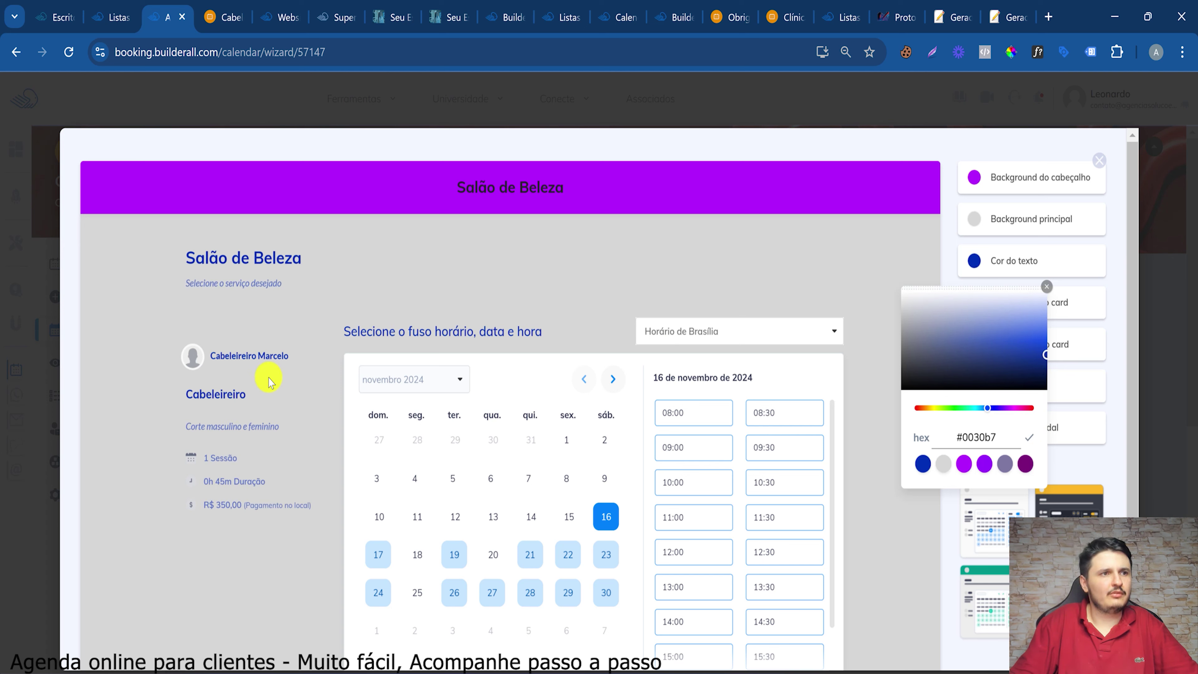
left_click(1111, 333)
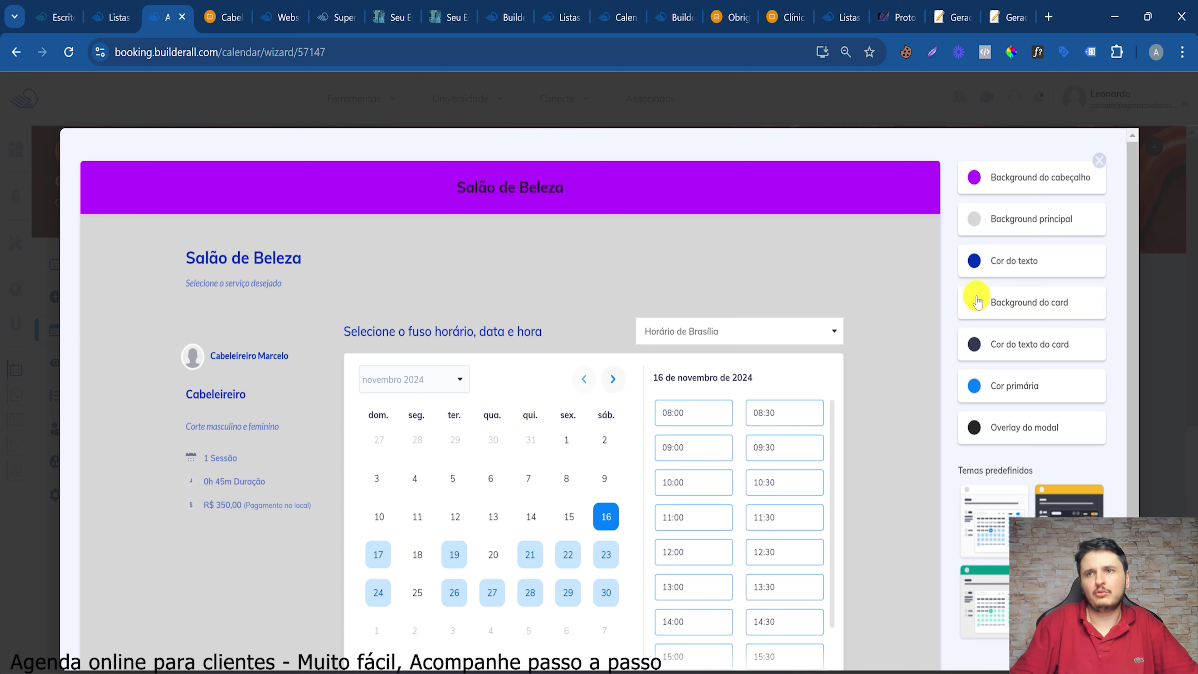
Set the card background colour to pale pink
left_click(976, 301)
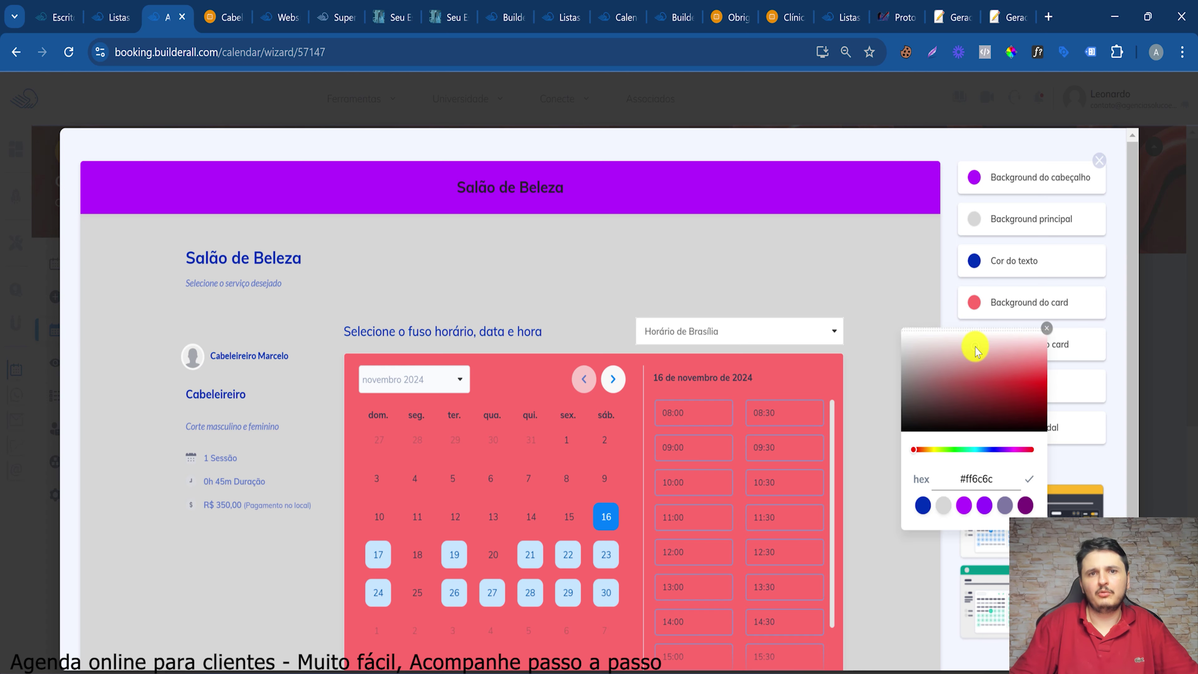
left_click(912, 350)
left_click_drag(901, 341, 990, 459)
left_click(1002, 451)
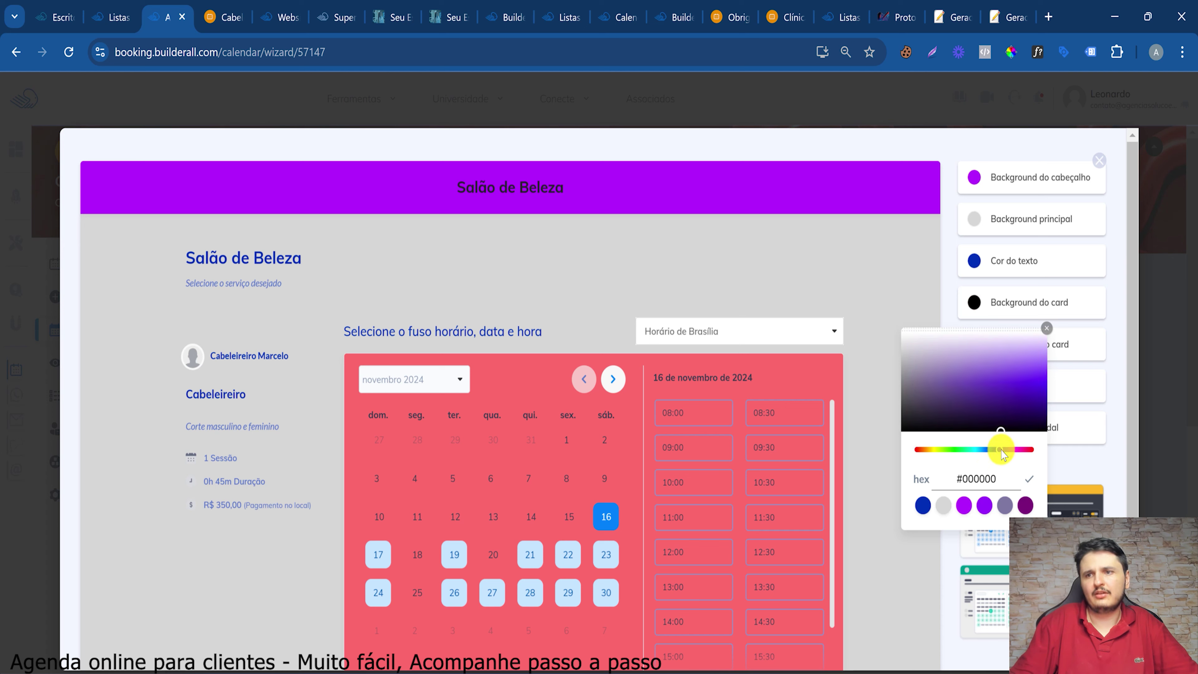
left_click(1027, 361)
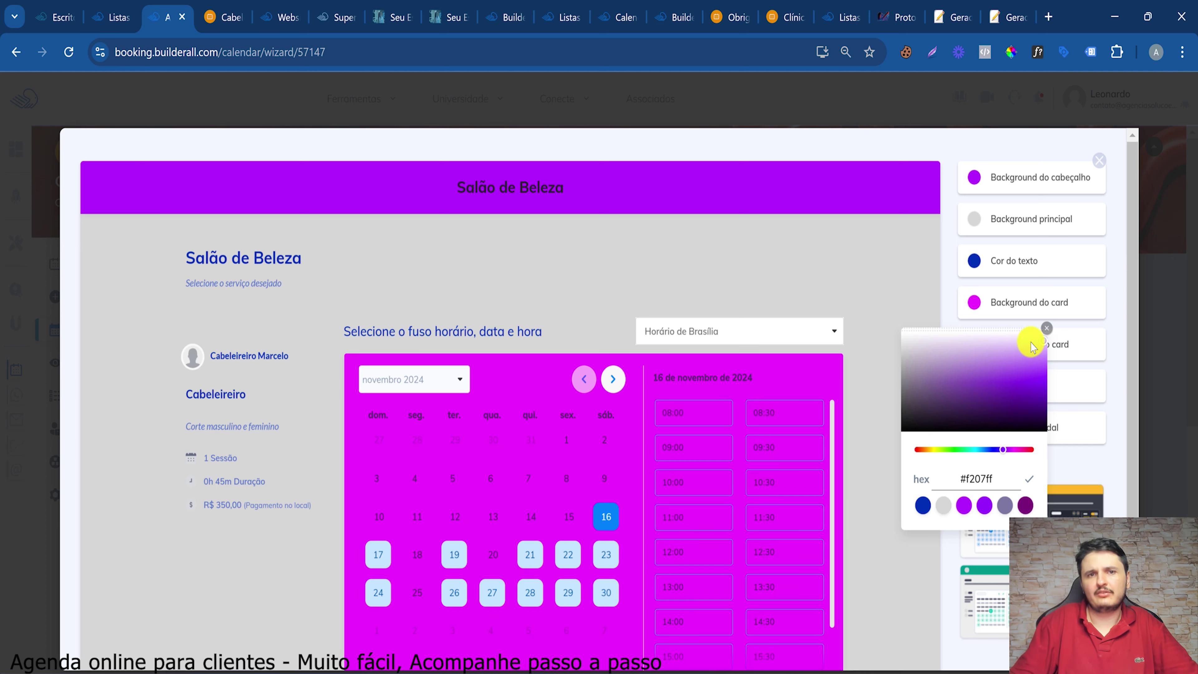
left_click(930, 337)
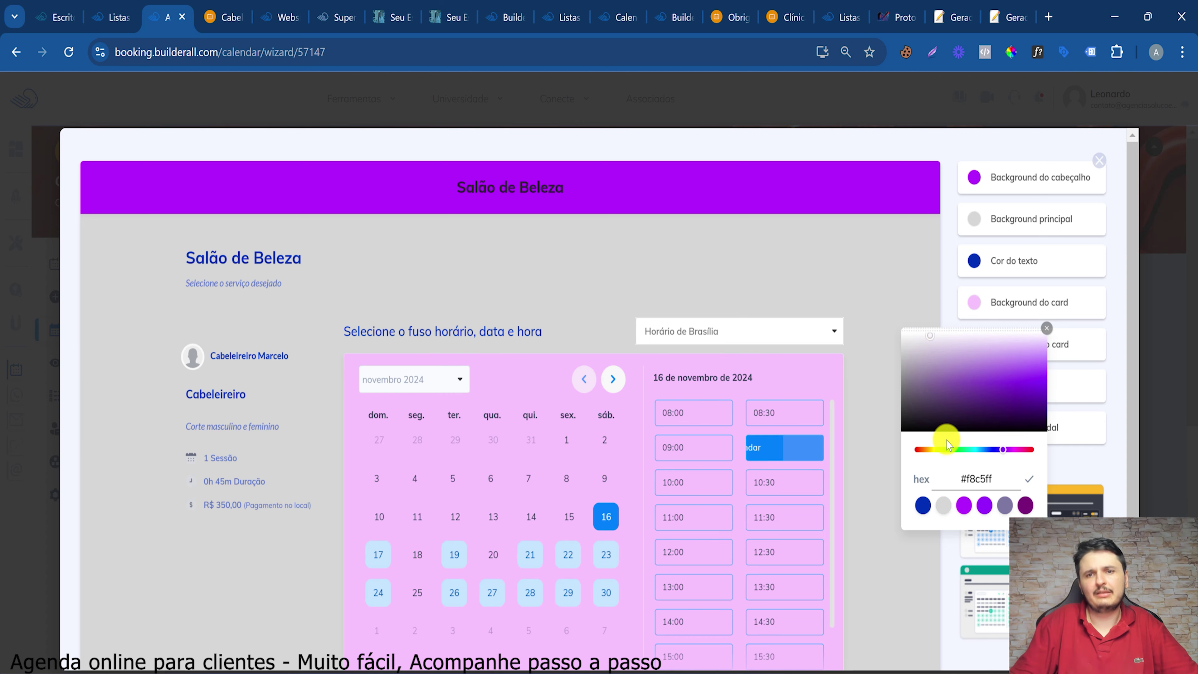
left_click(1024, 481)
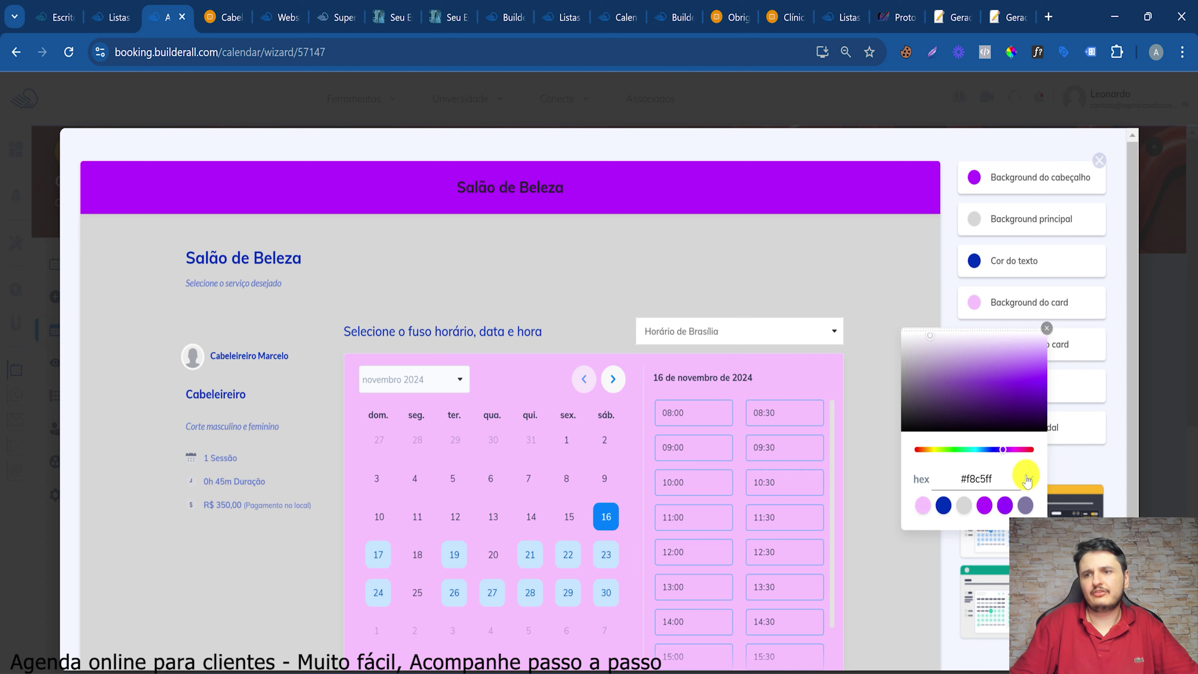
left_click(1053, 330)
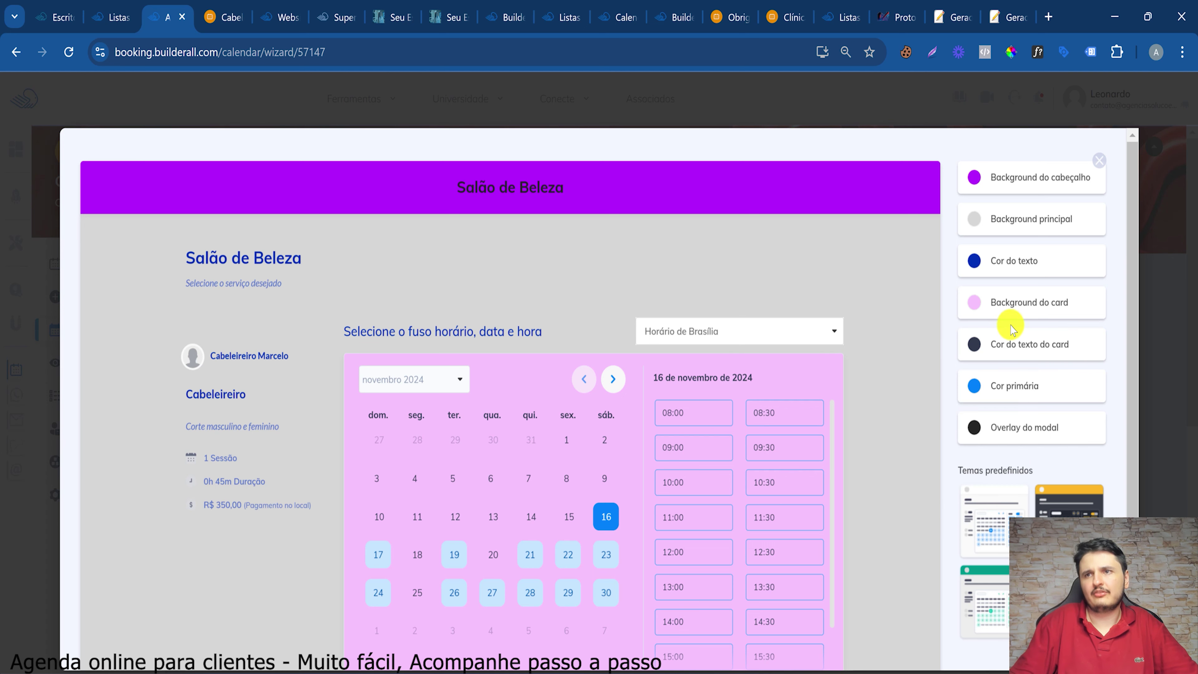
Make the card text colour nearly black
left_click(975, 347)
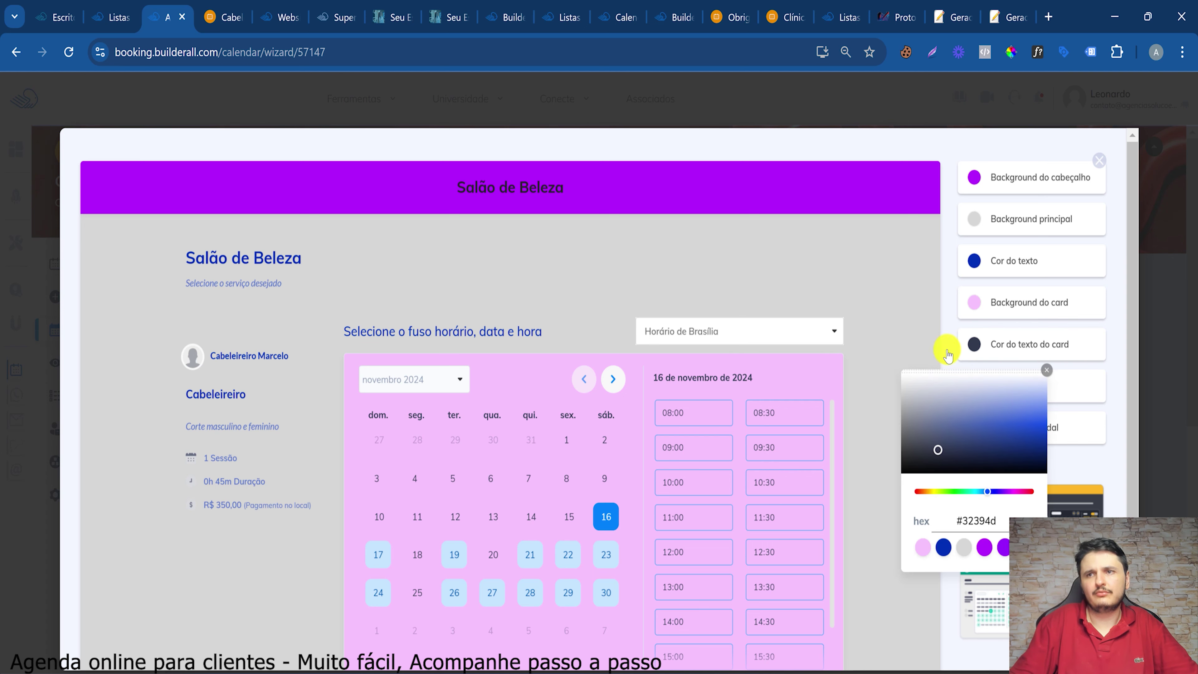
left_click(1118, 405)
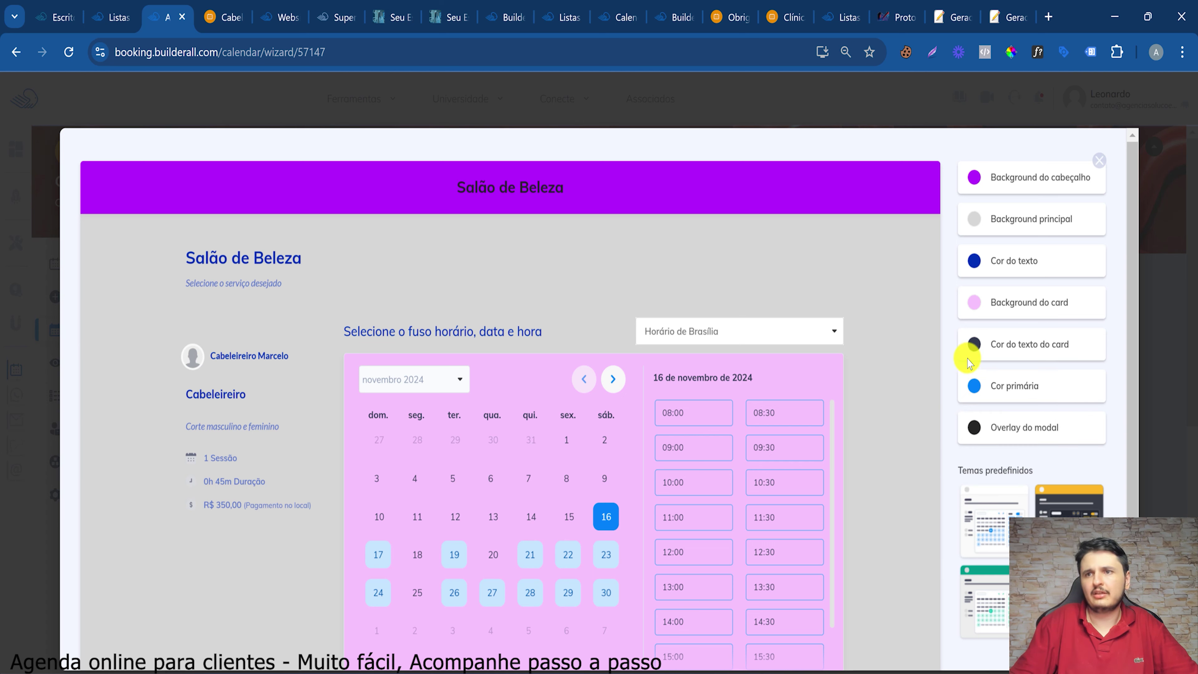
left_click(973, 350)
left_click_drag(968, 401, 993, 470)
left_click(1111, 376)
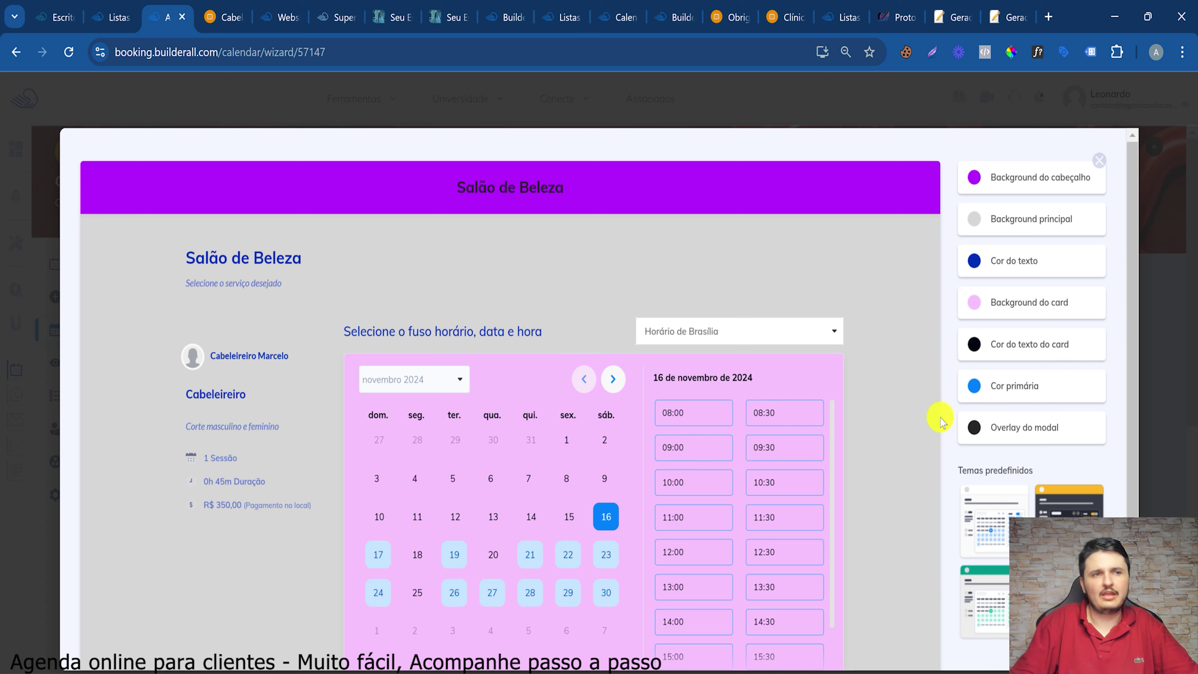
Set the primary colour to purple #9a00ff and save the customization
left_click(972, 387)
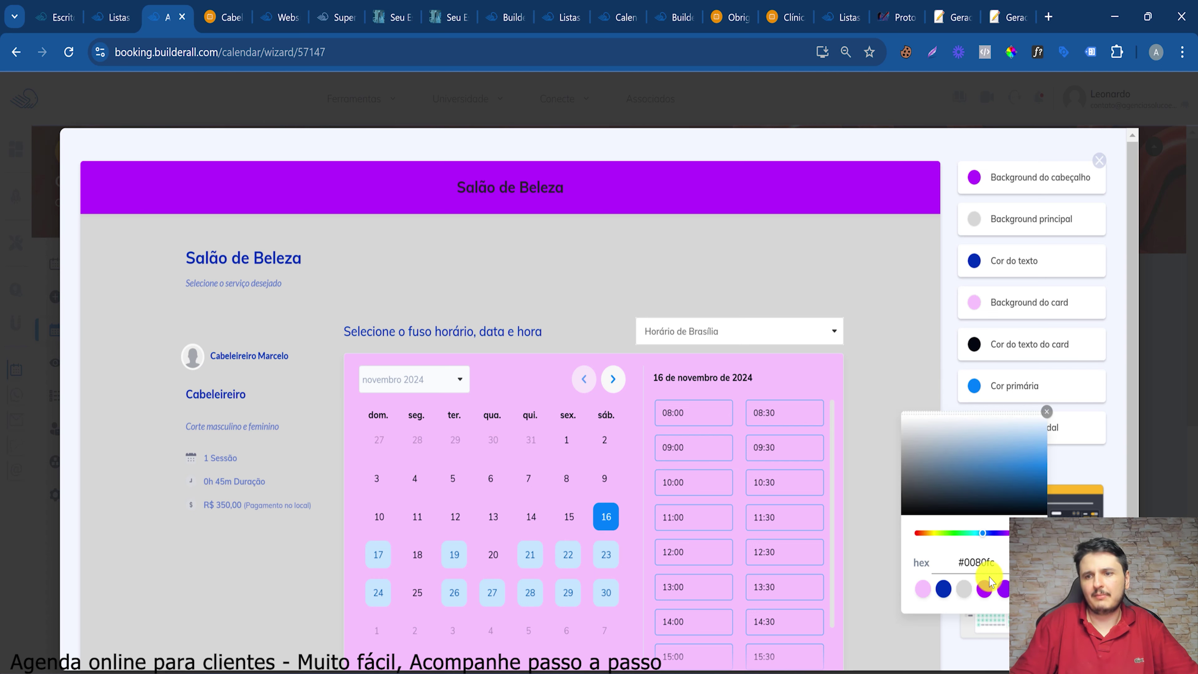
left_click(985, 589)
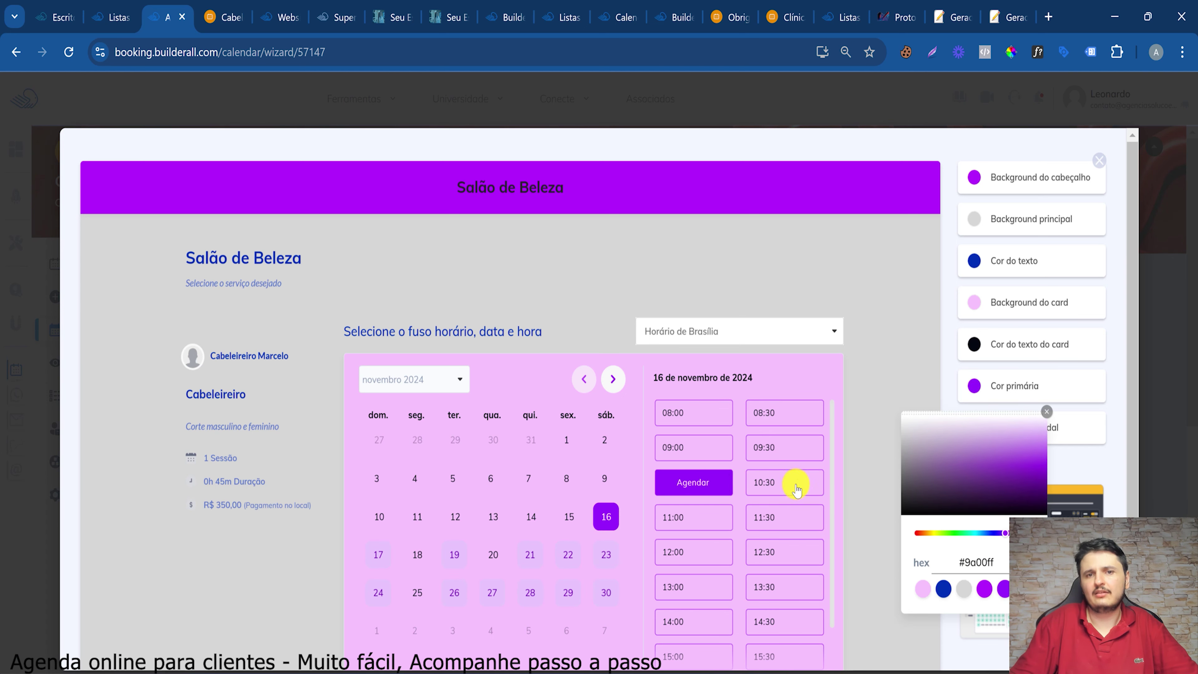
left_click(1094, 449)
scroll(1094, 449, "down", 3)
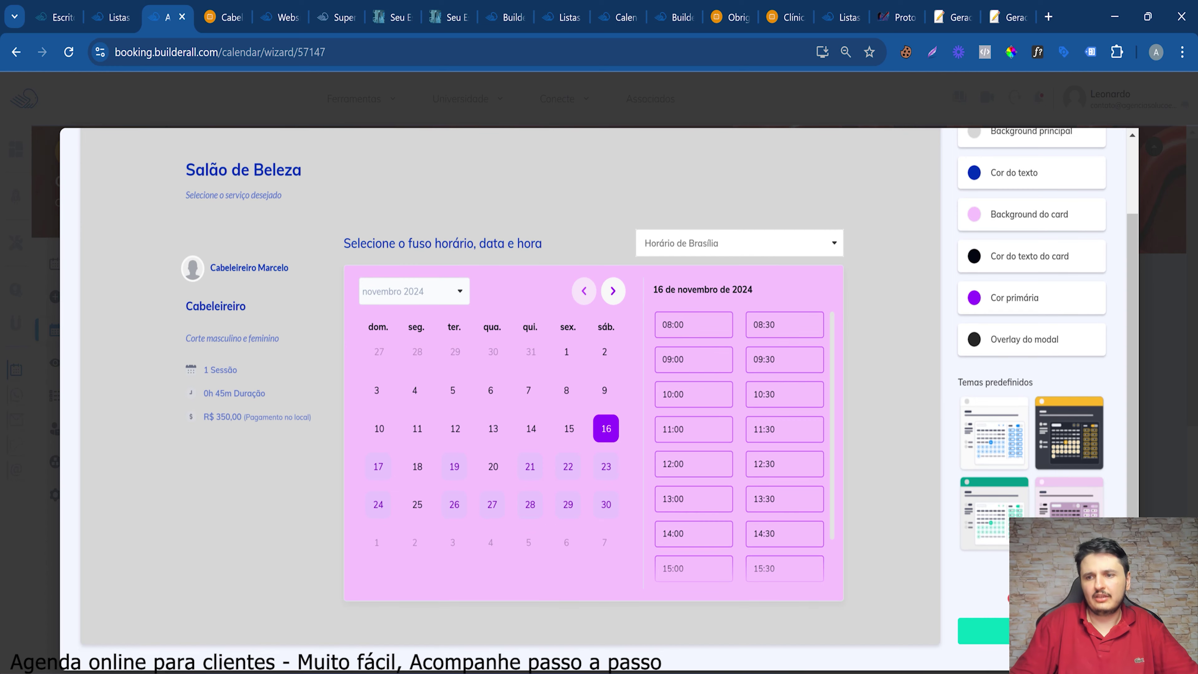
left_click(983, 633)
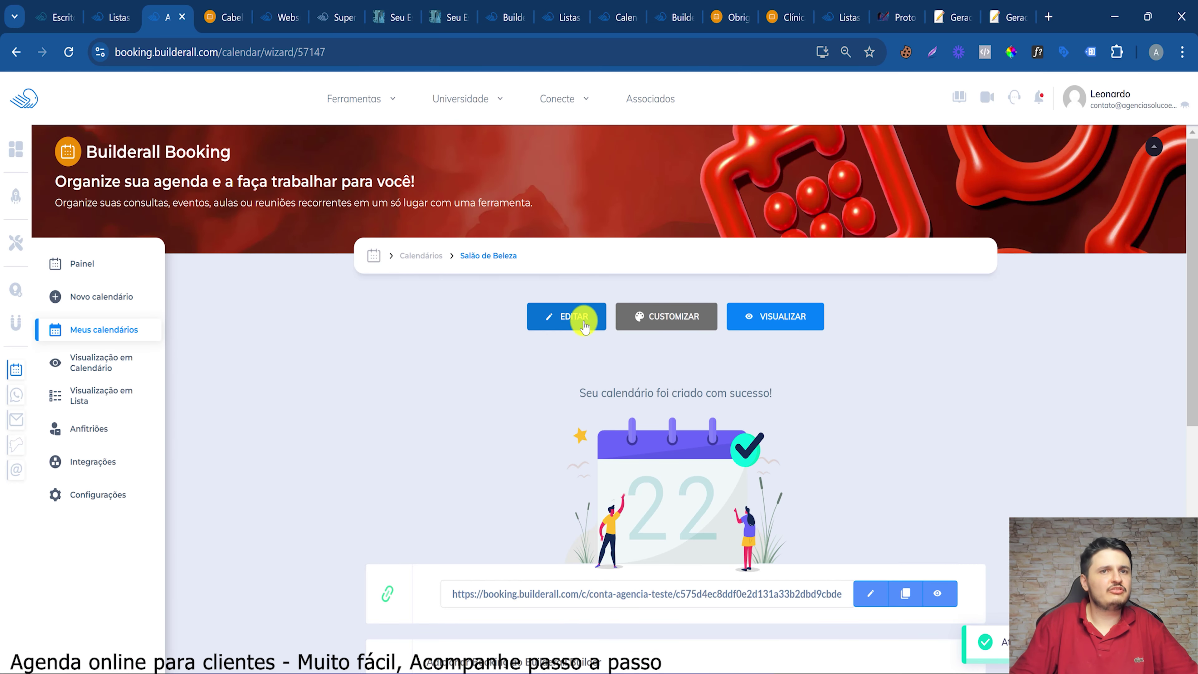
Duplicate the Cabeleireiro group as a second group, discarding an empty group added by mistake
left_click(101, 329)
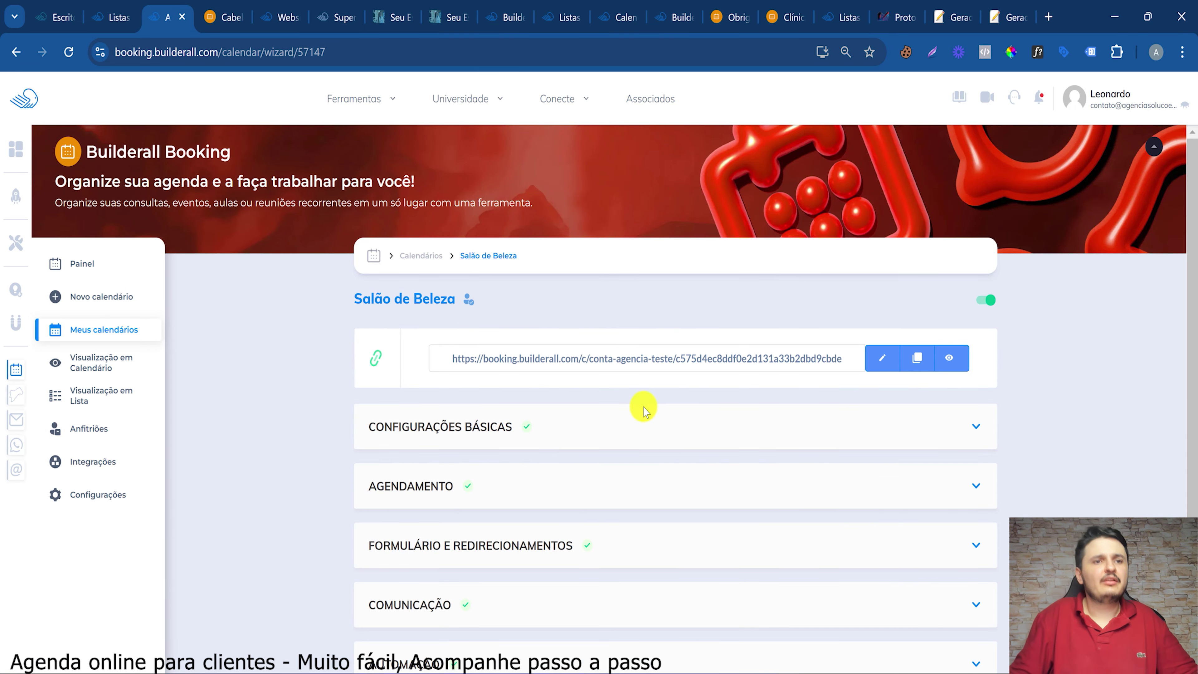
scroll(401, 434, "down", 2)
left_click(411, 403)
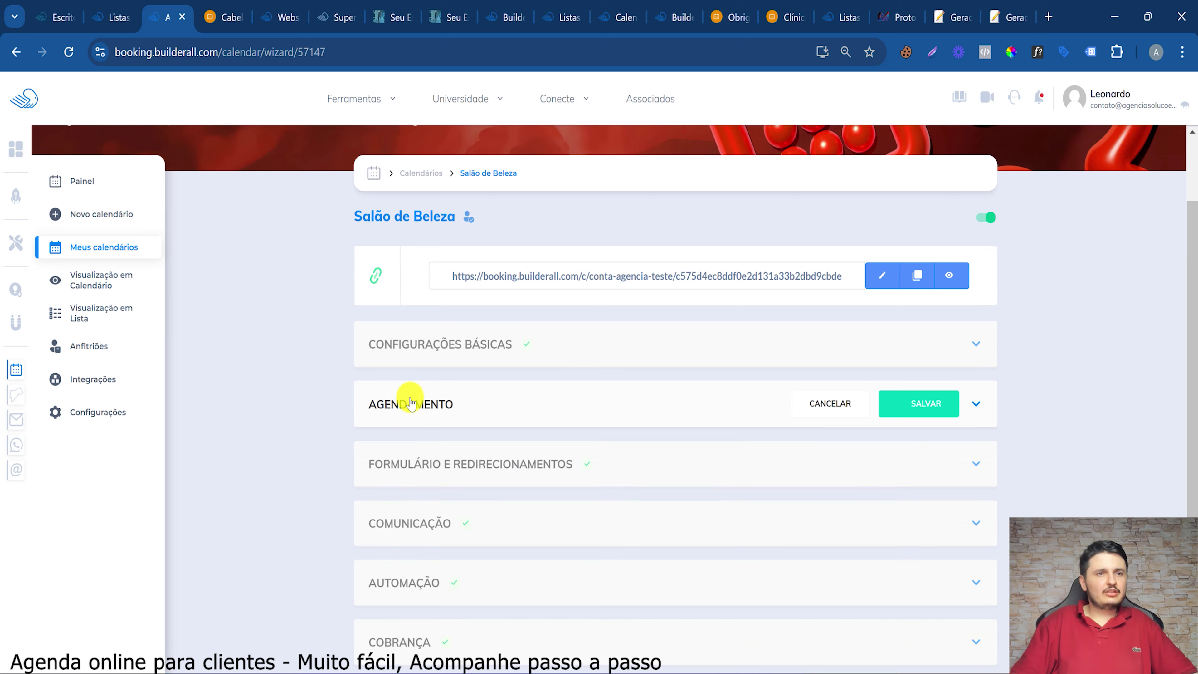
scroll(469, 288, "down", 3)
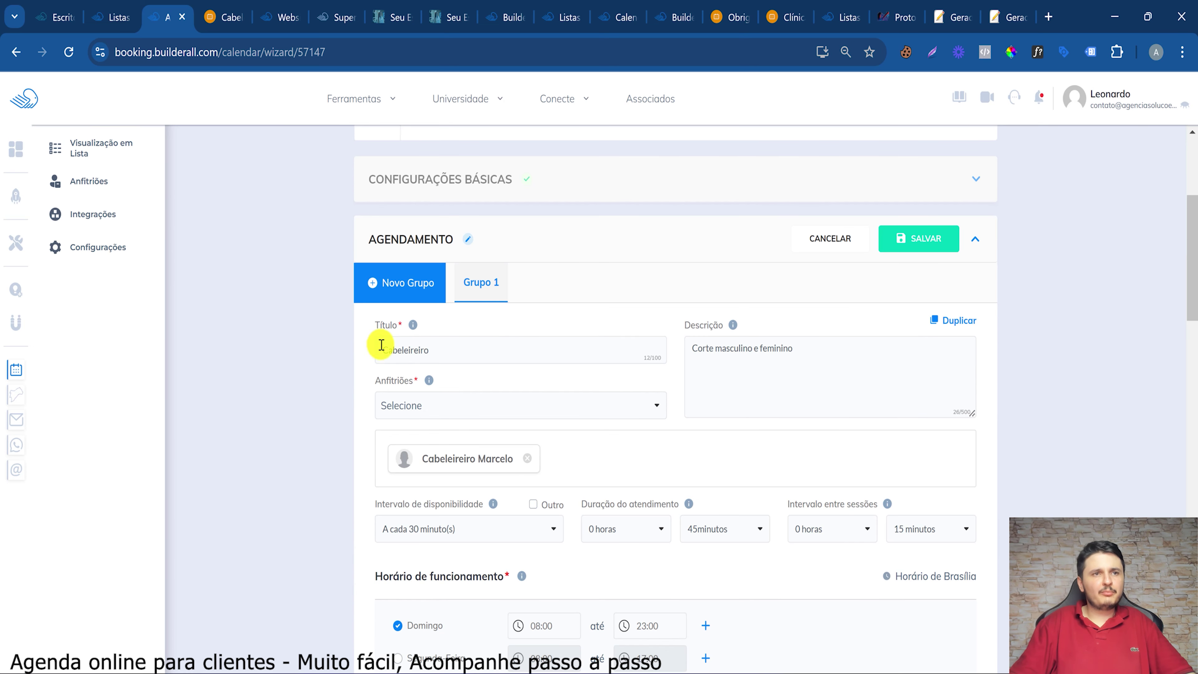
left_click(412, 298)
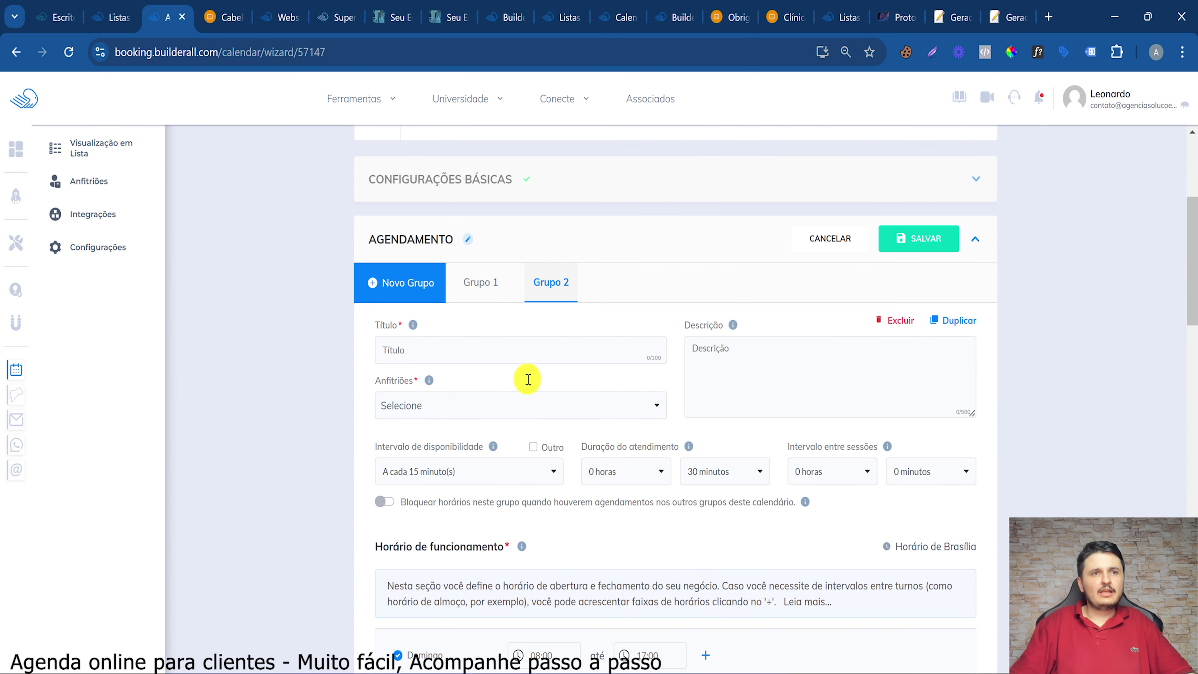
left_click(888, 321)
left_click(683, 532)
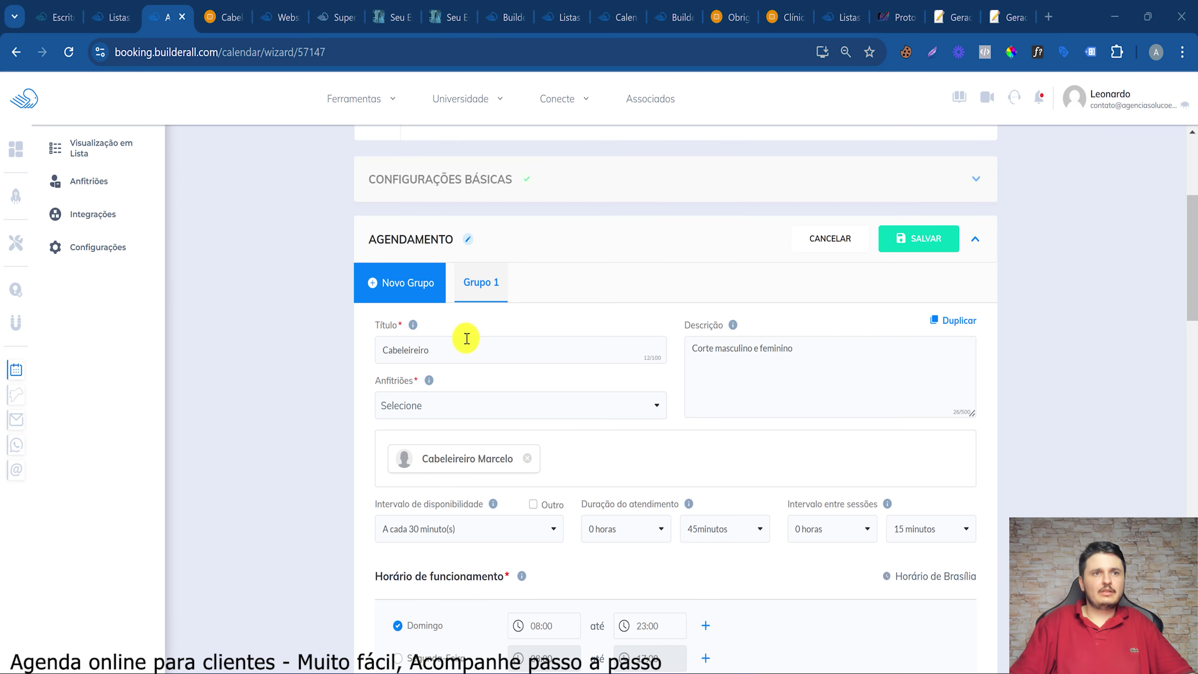
left_click(954, 321)
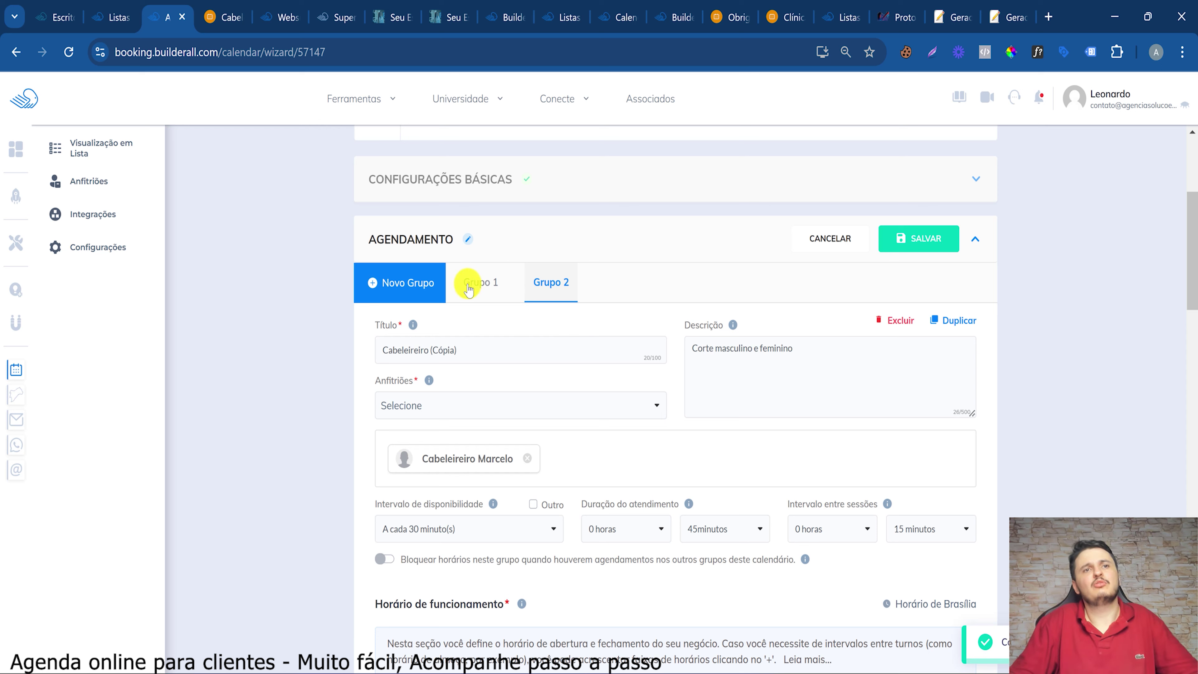
Rename the copy 'Manicure', describe it 'Pés e mãos', and remove the hairdresser host
left_click_drag(456, 351, 329, 323)
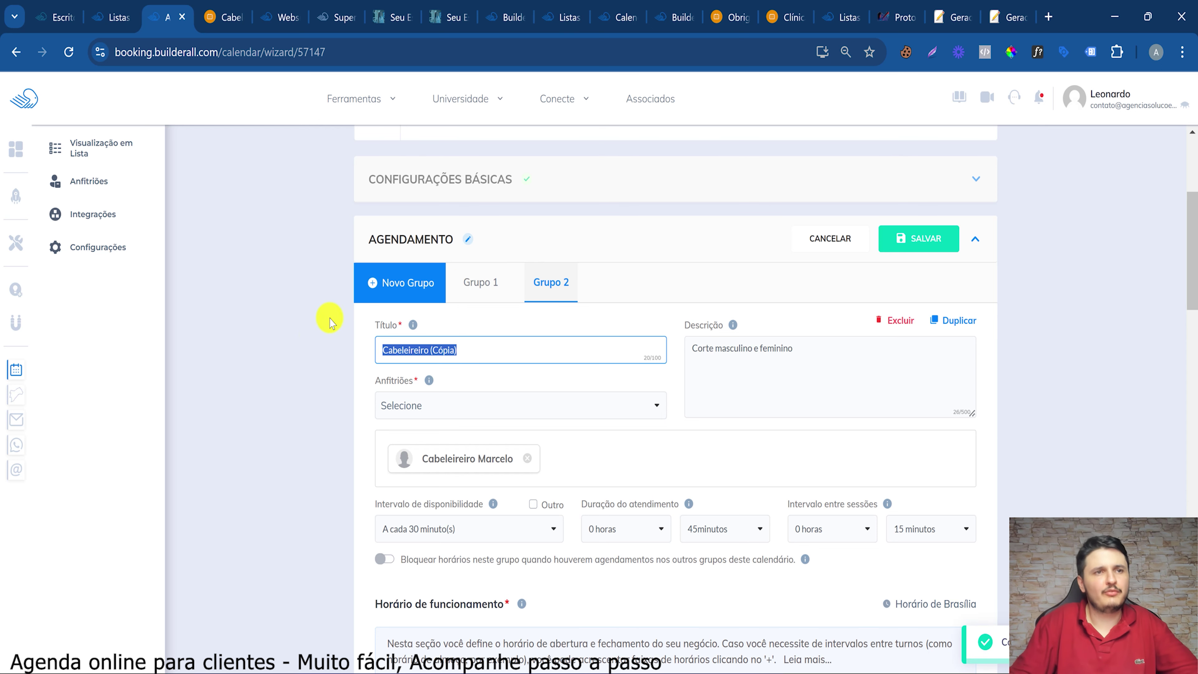
type("l")
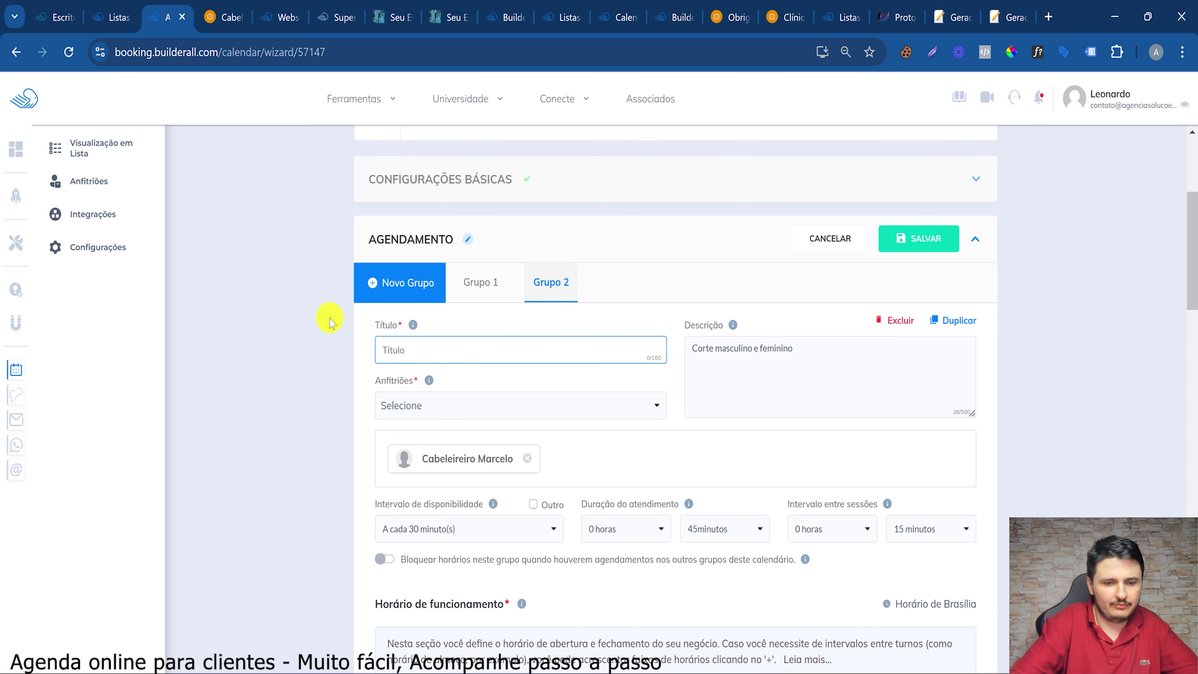
type("Mani")
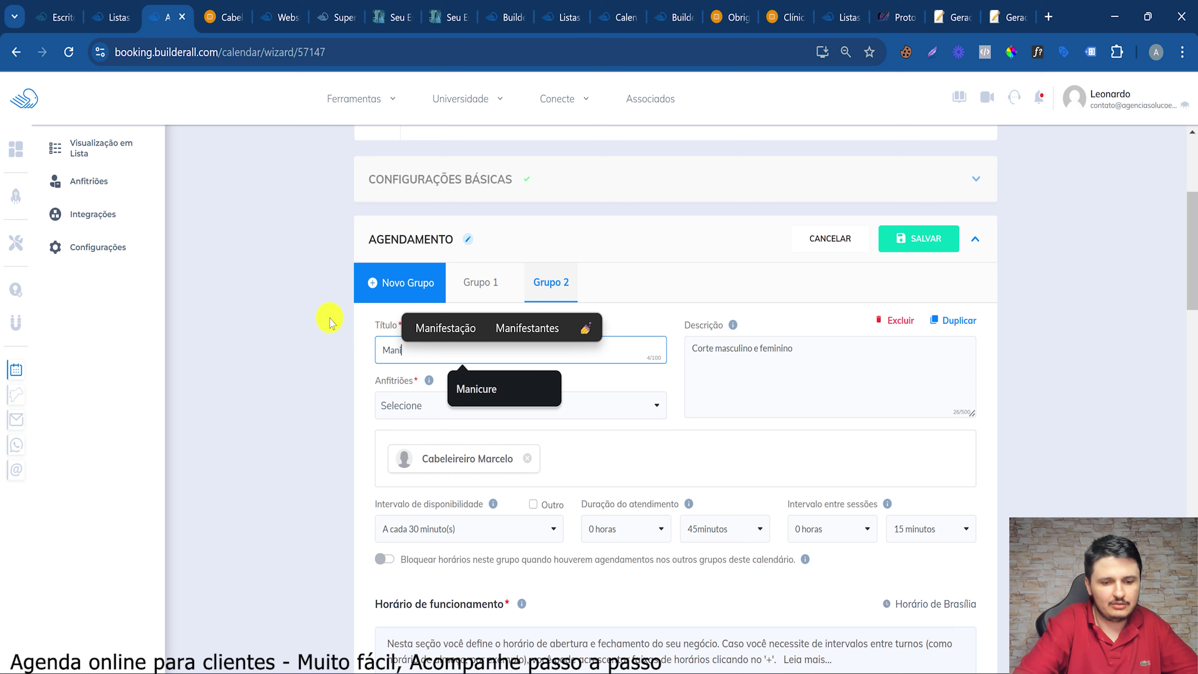
type("cure")
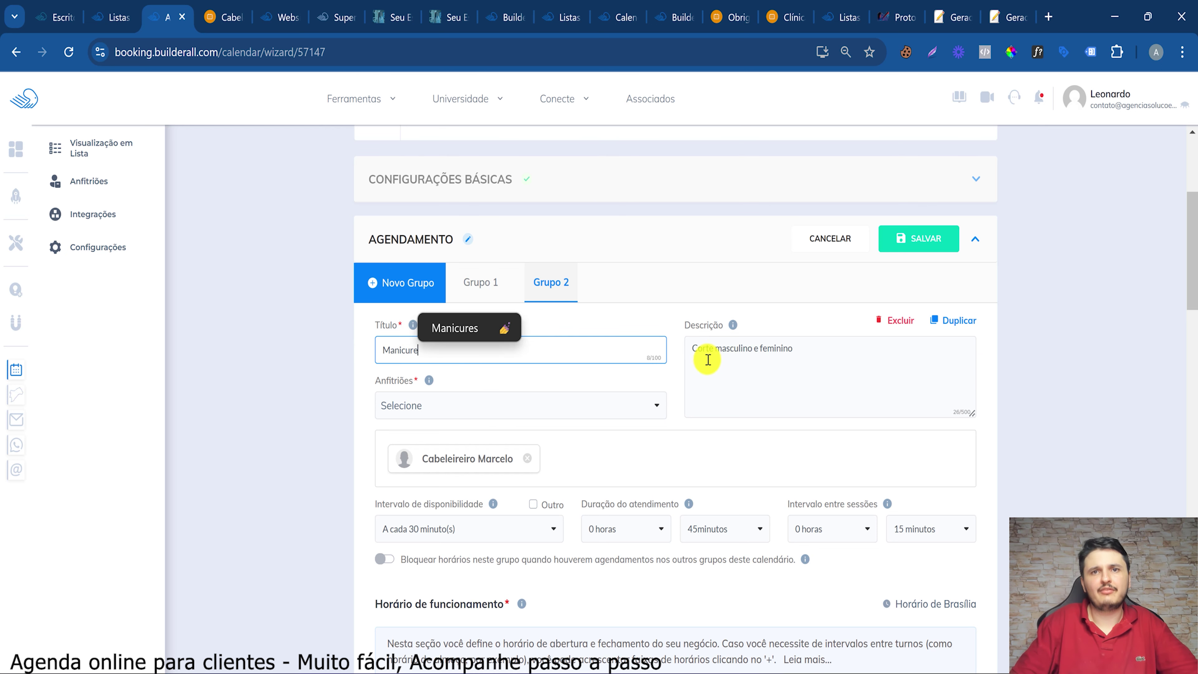
left_click_drag(703, 350, 784, 353)
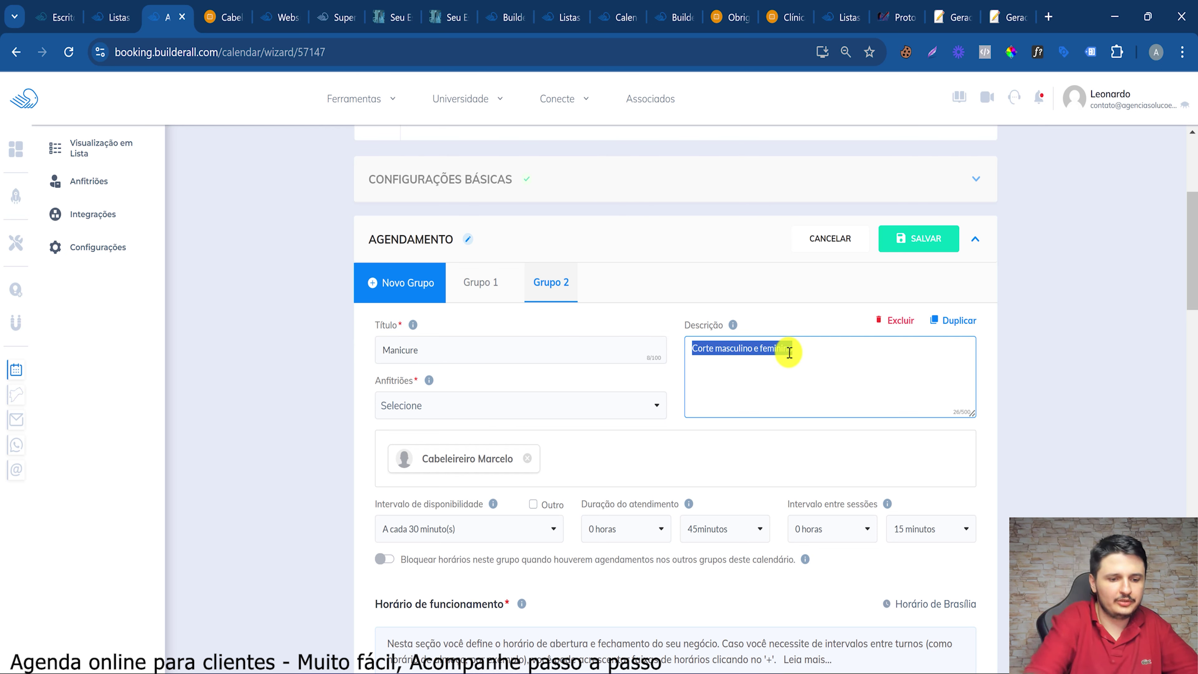
type("Pés e mão")
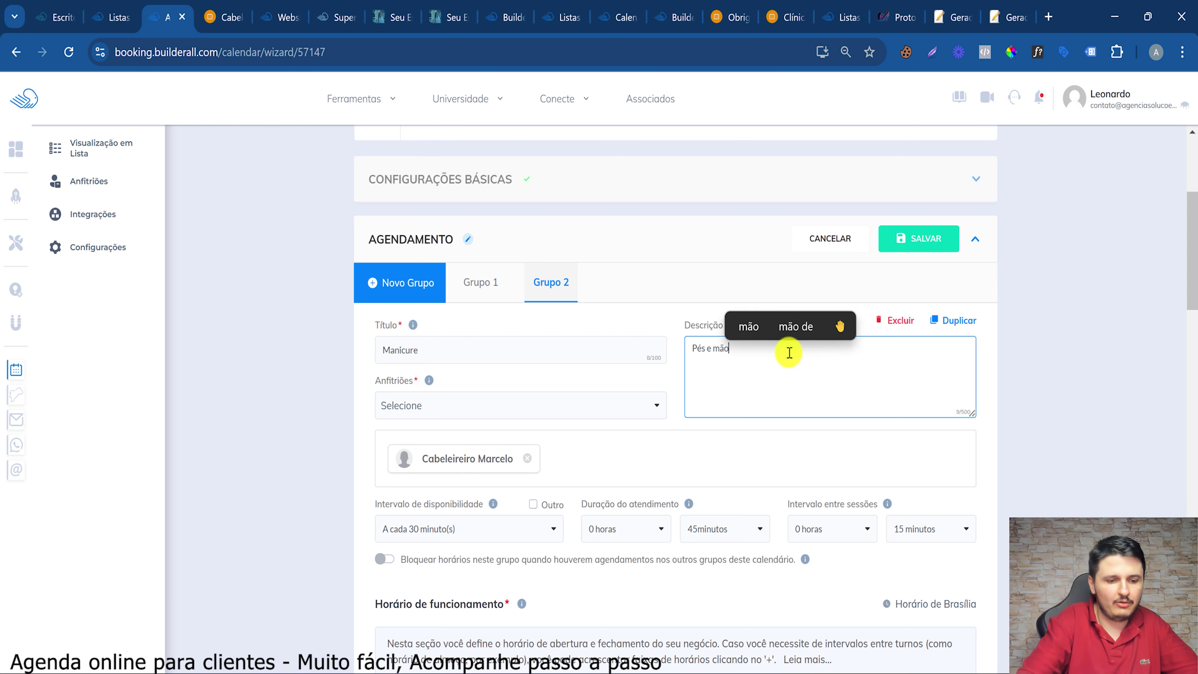
scroll(491, 398, "down", 2)
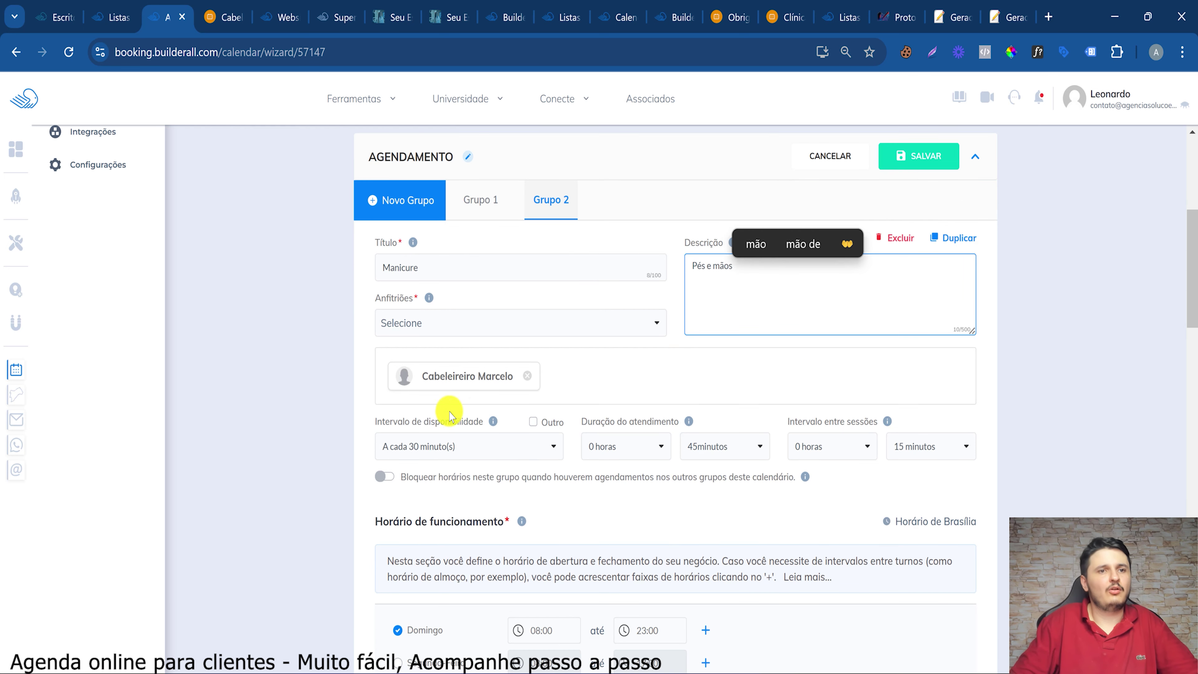
type("s")
left_click(527, 376)
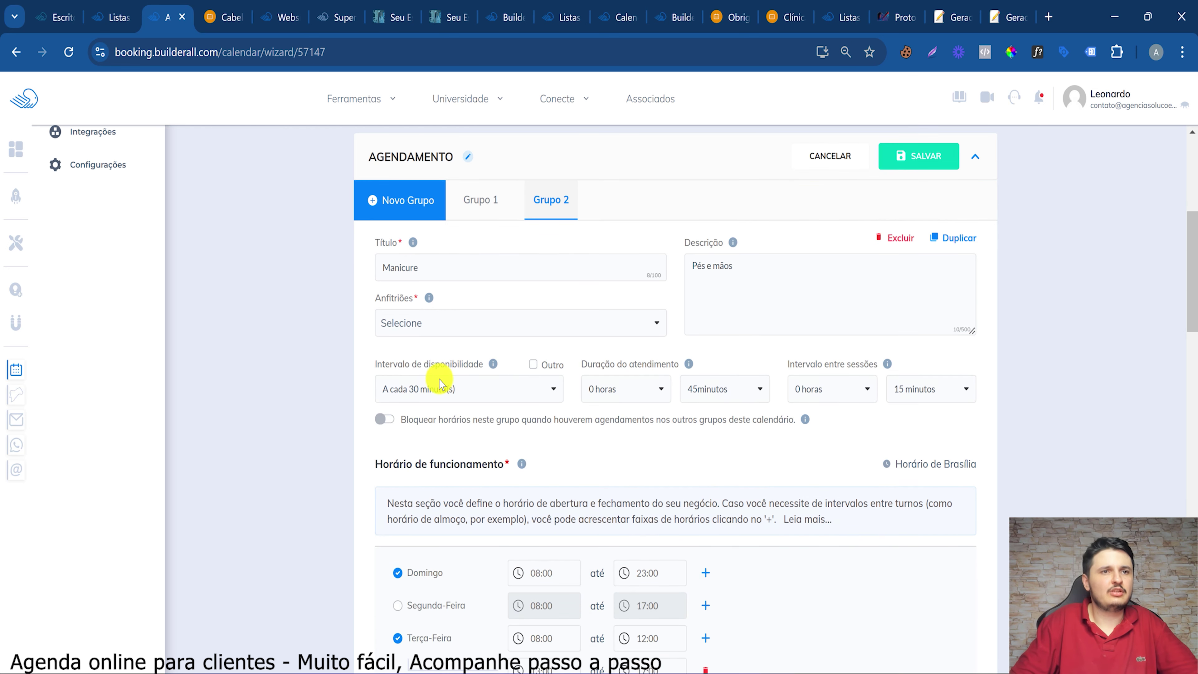
left_click(412, 324)
scroll(472, 496, "down", 5)
scroll(472, 497, "down", 7)
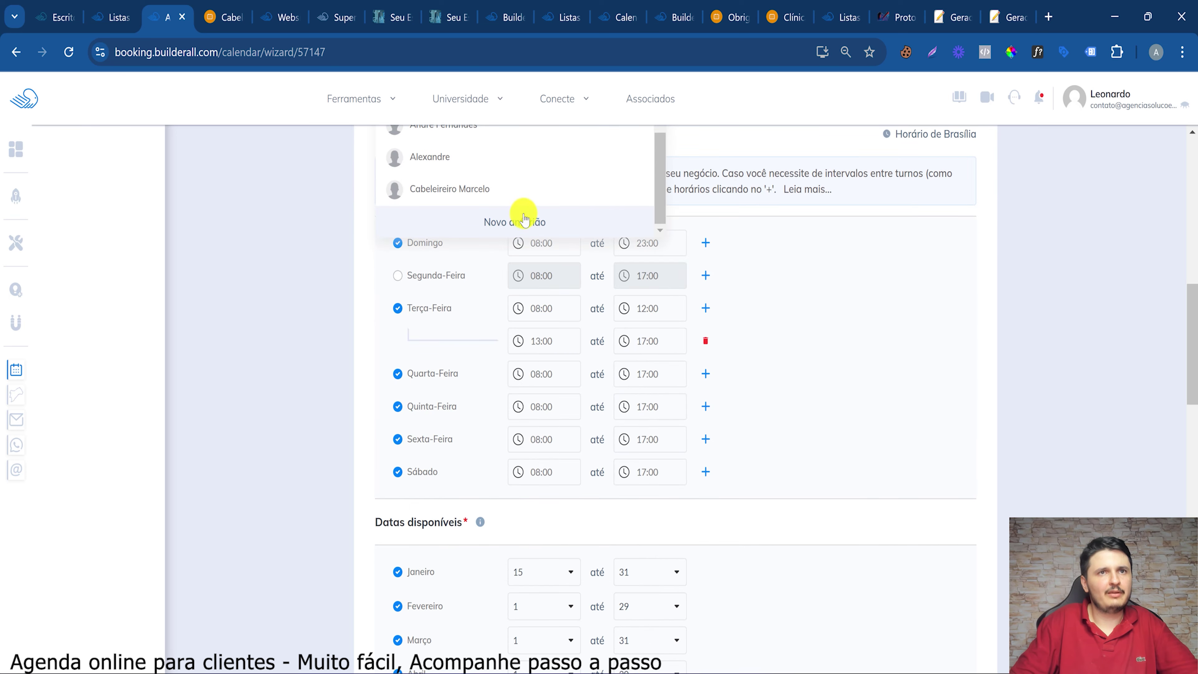
Create a new manicurist host with a name and e-mail address
left_click(523, 222)
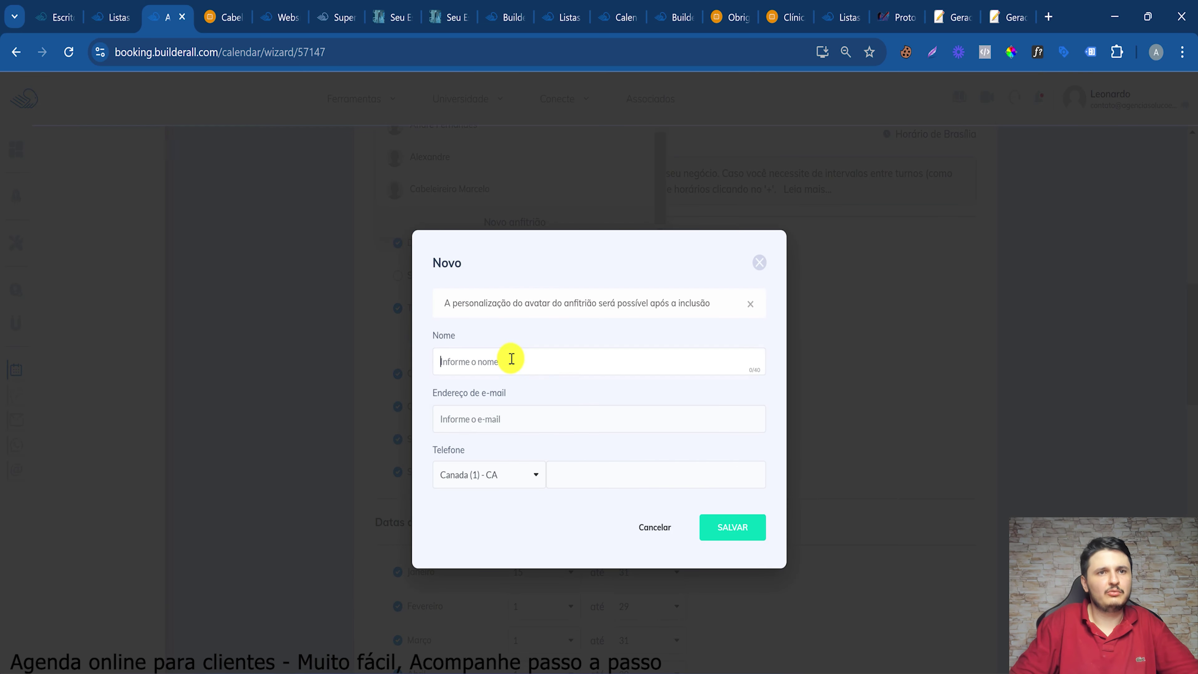
left_click(512, 359)
type("Ma")
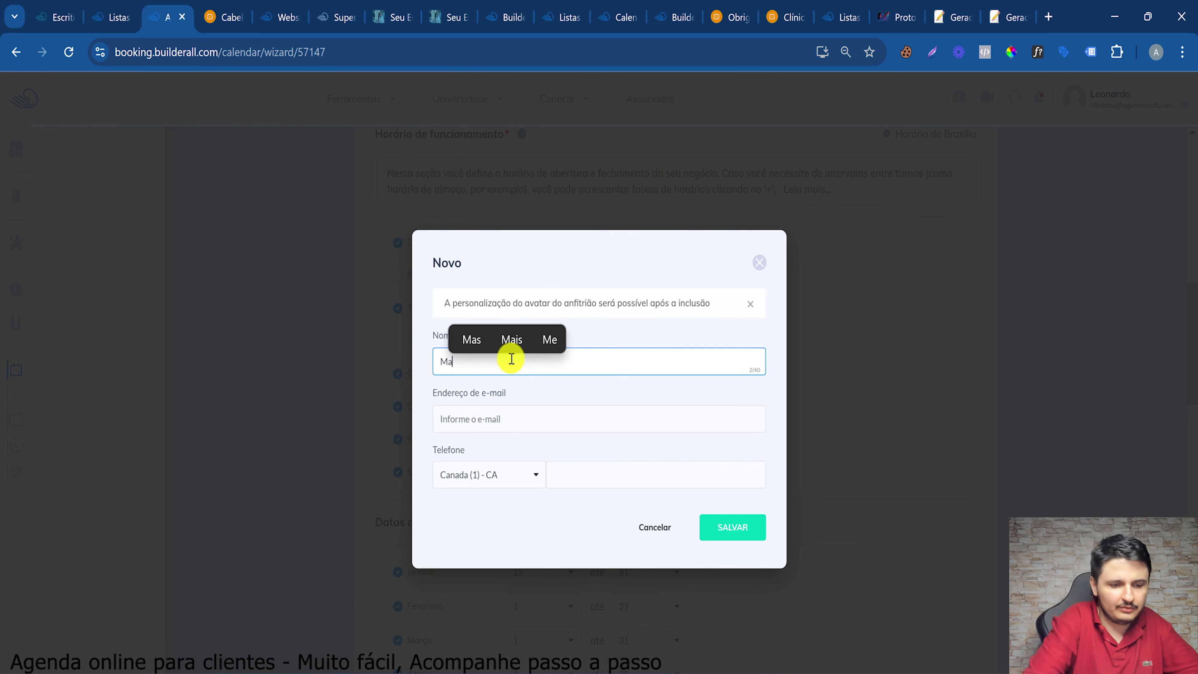
type("nicure ")
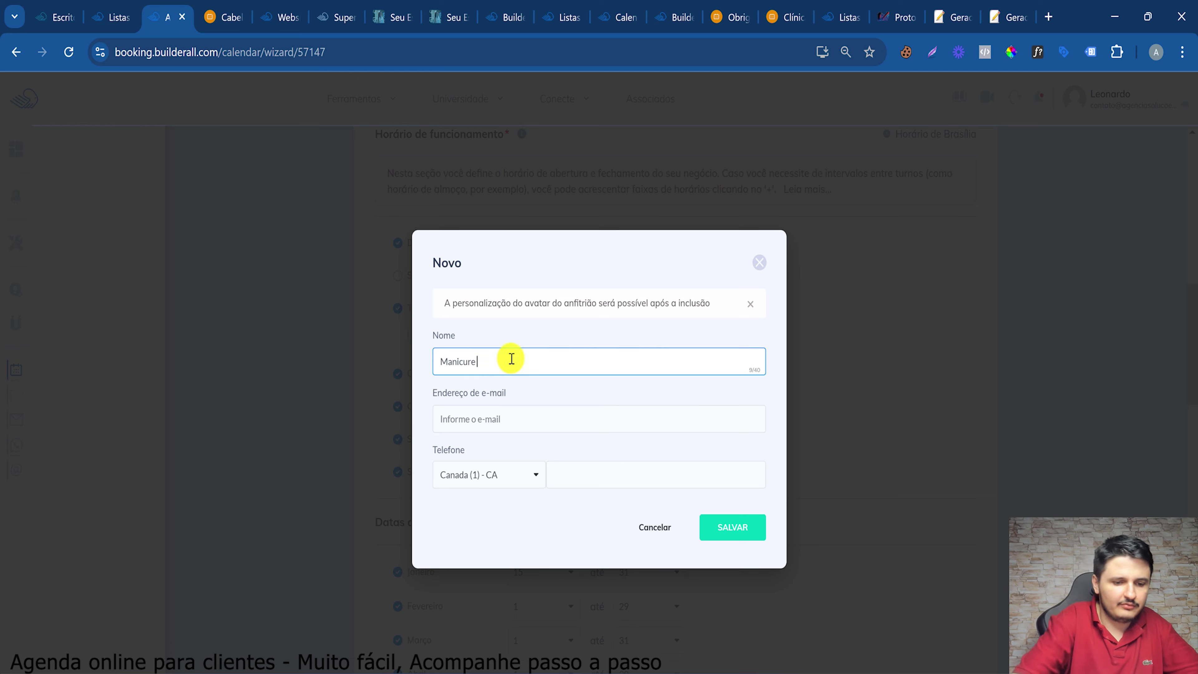
type("Joana")
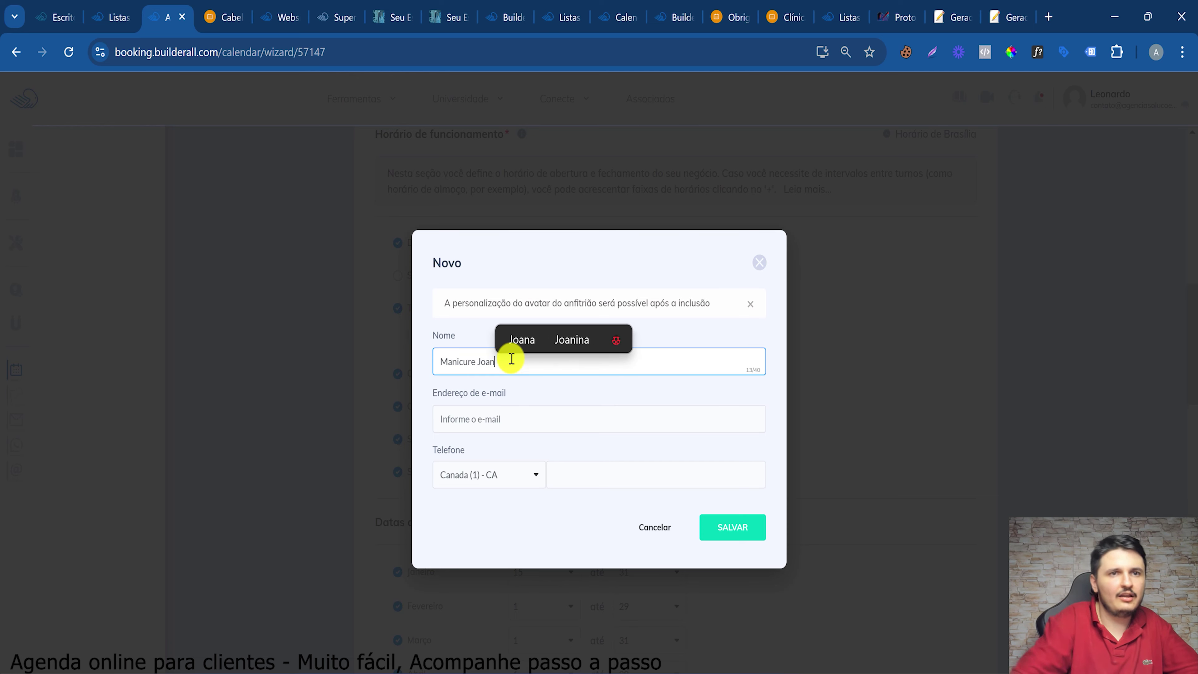
key("Tab")
key("ctrl+v")
left_click(730, 527)
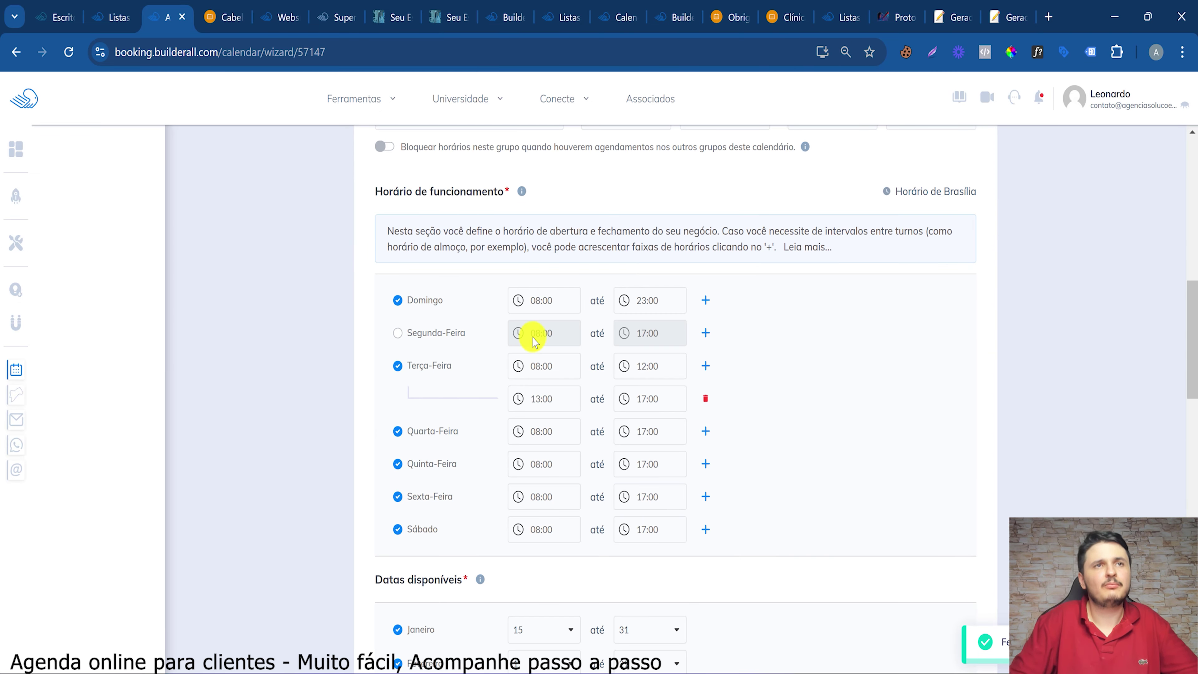
Set the Manicure group's appointment duration to 30 minutos
scroll(533, 340, "up", 8)
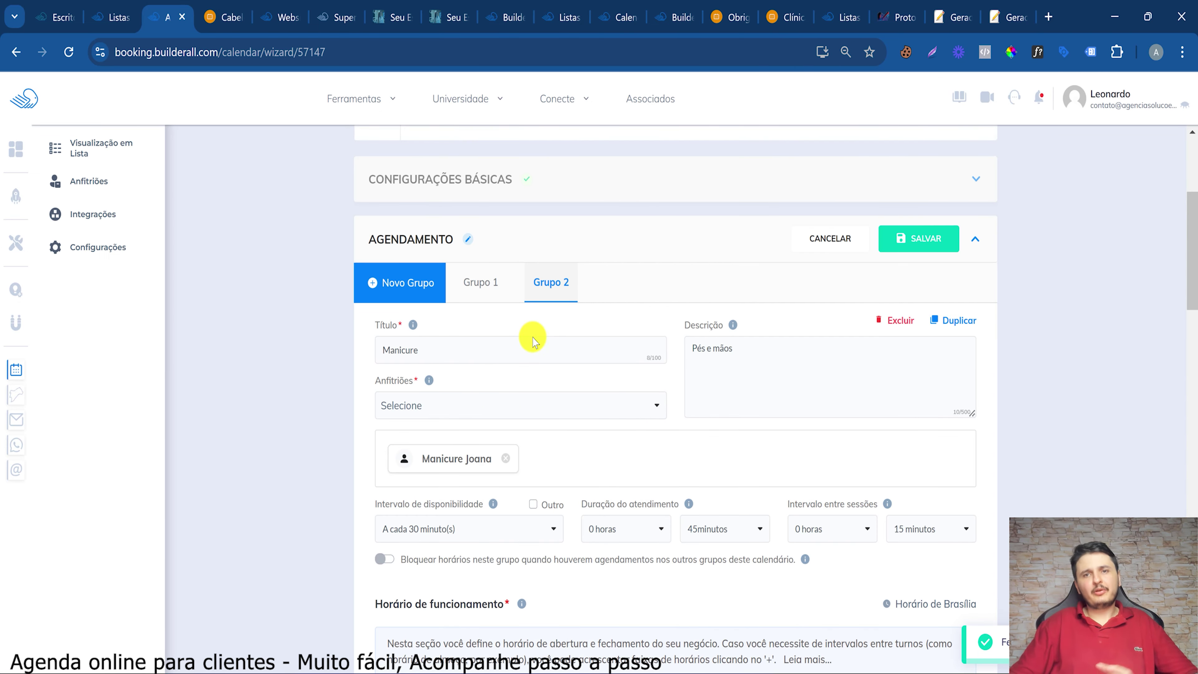
scroll(534, 341, "down", 20)
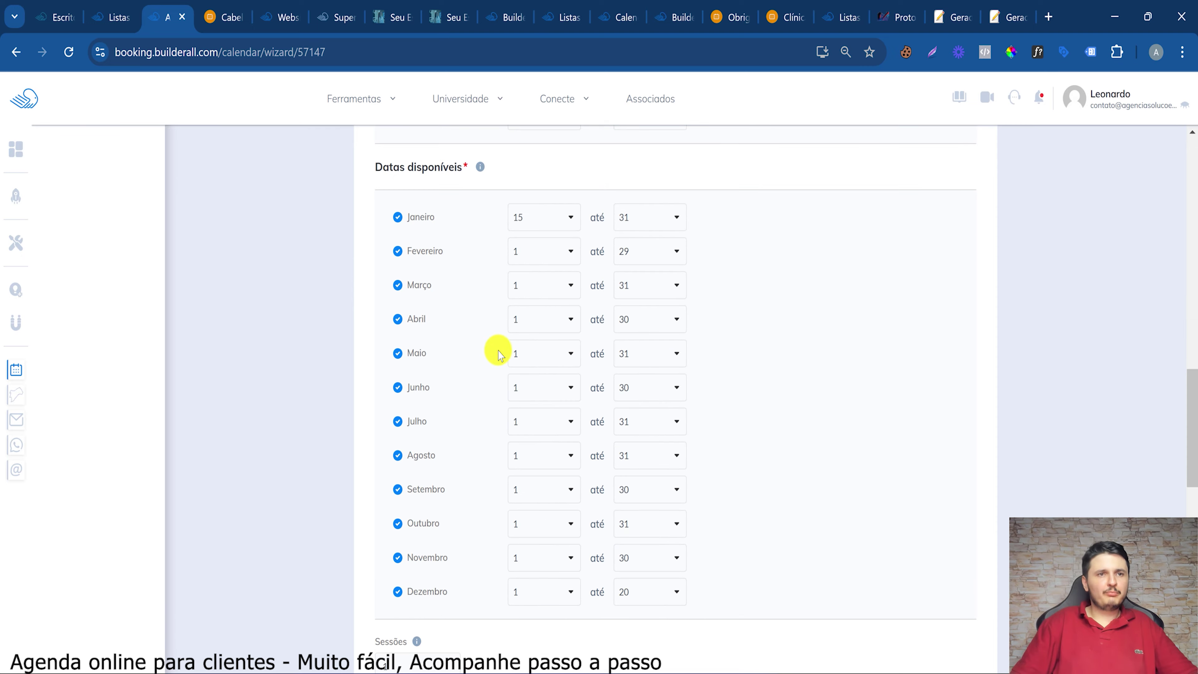
scroll(502, 382, "down", 8)
scroll(503, 385, "up", 20)
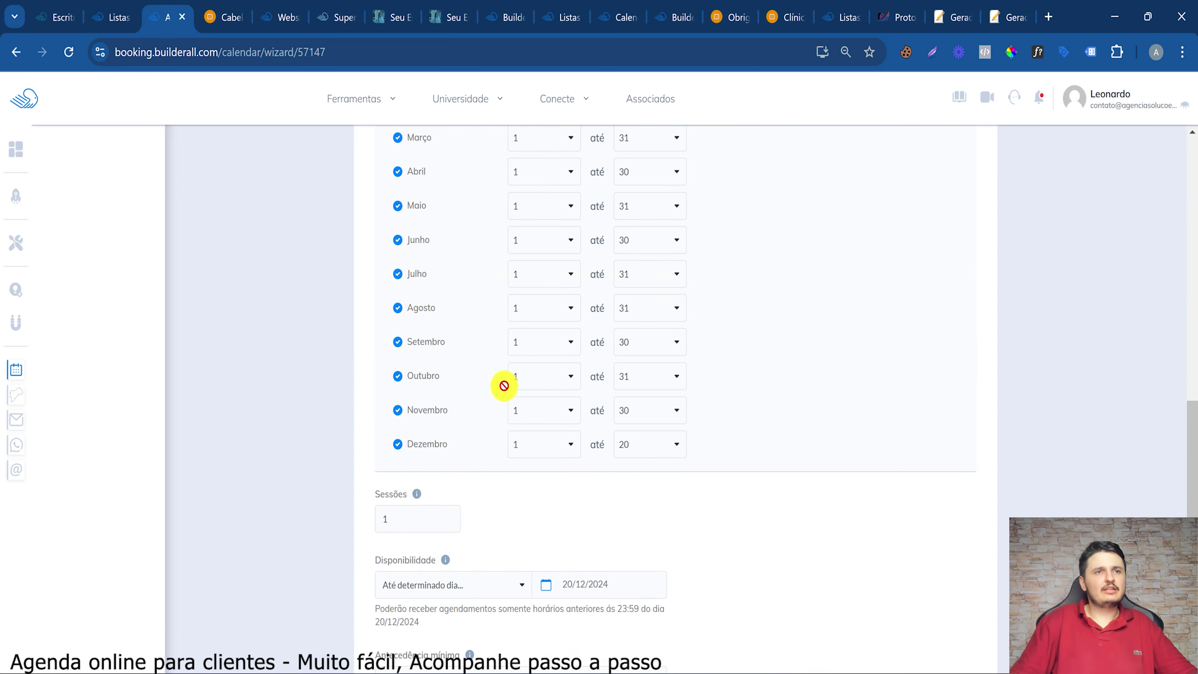
scroll(504, 385, "up", 12)
scroll(509, 402, "down", 2)
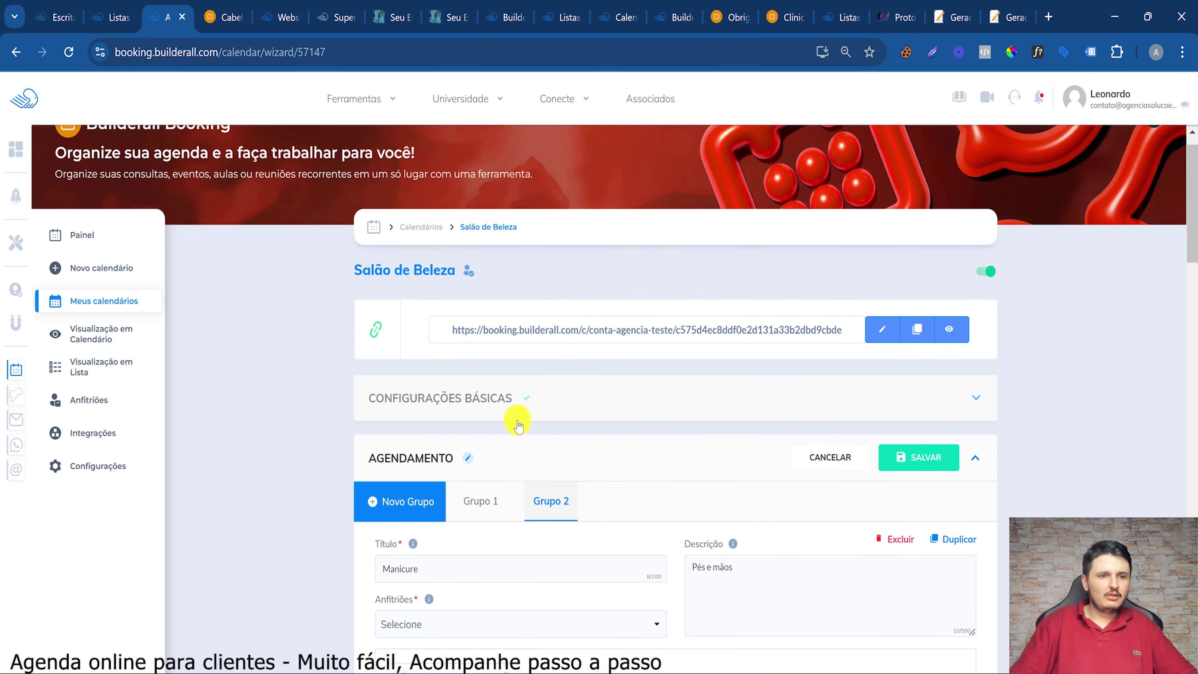
left_click_drag(388, 516, 439, 543)
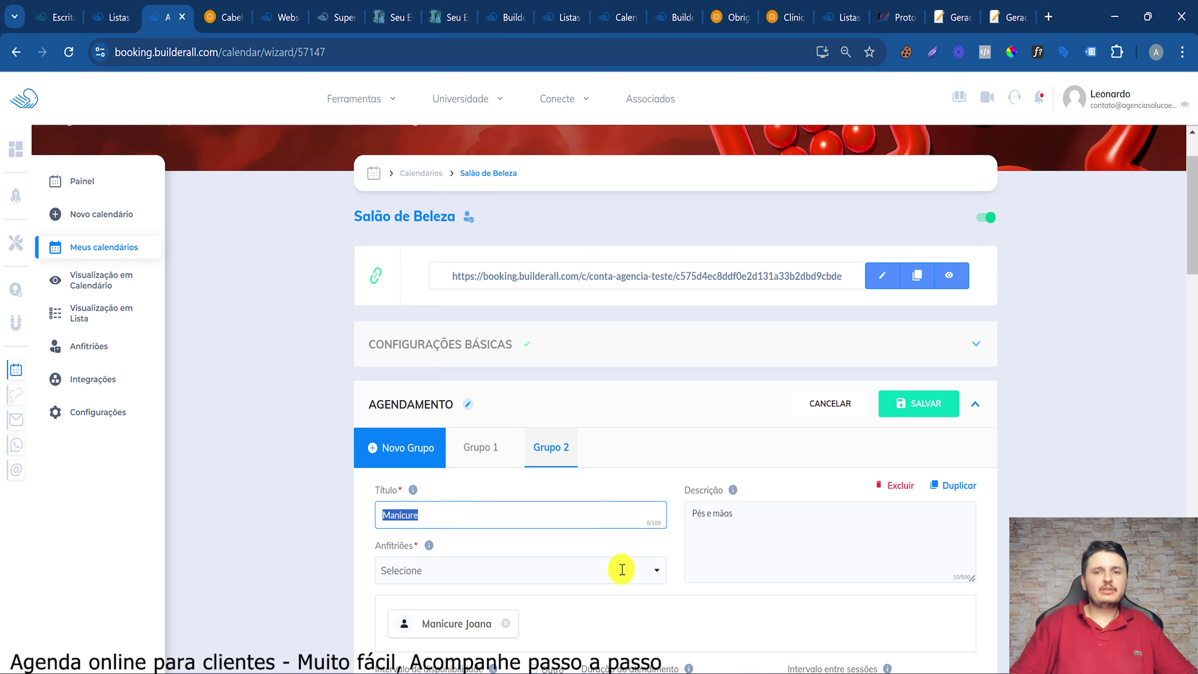
scroll(621, 568, "down", 10)
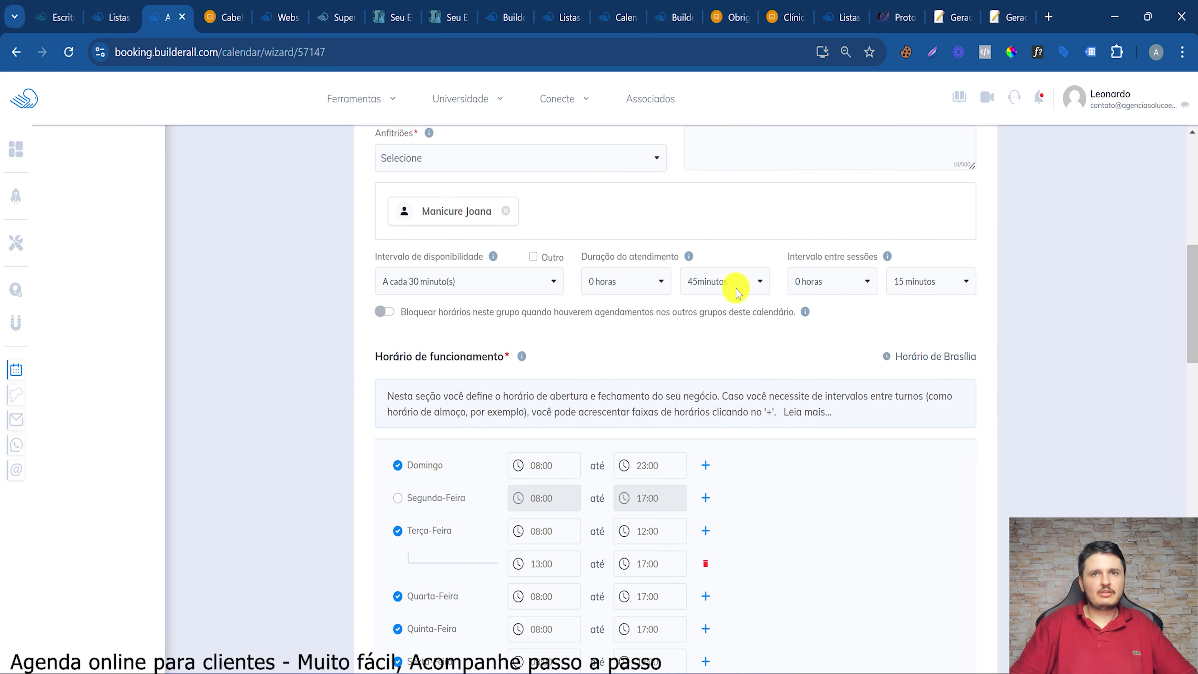
left_click(731, 286)
left_click(554, 282)
left_click(732, 283)
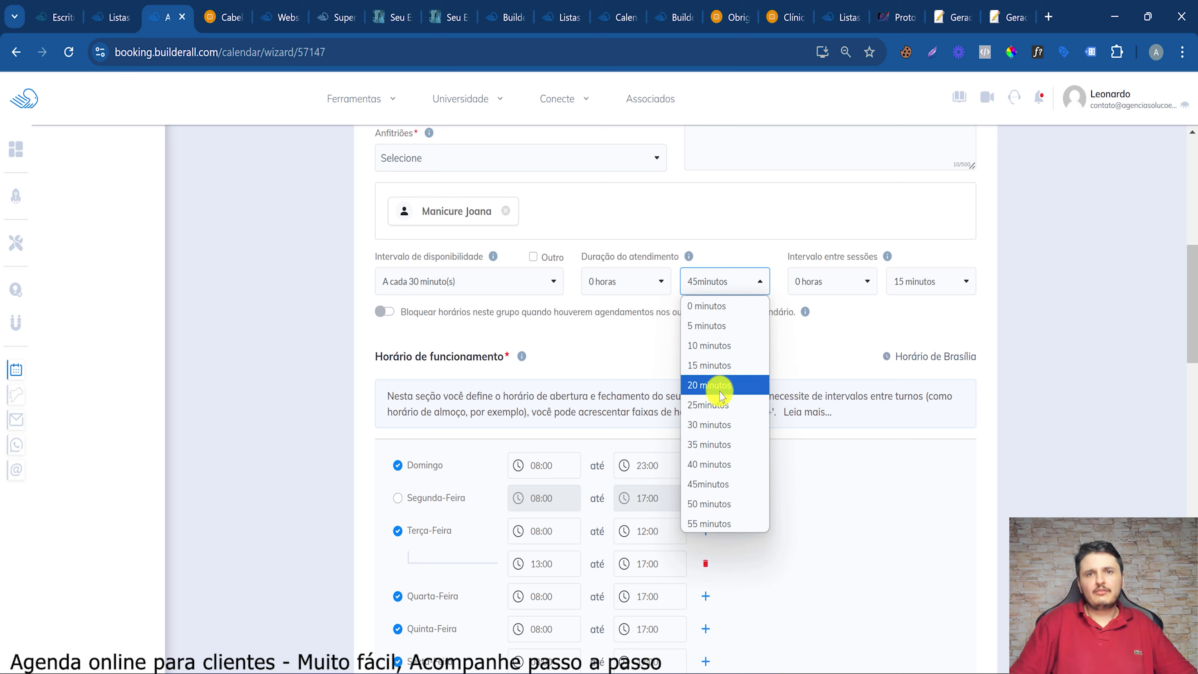
left_click(728, 423)
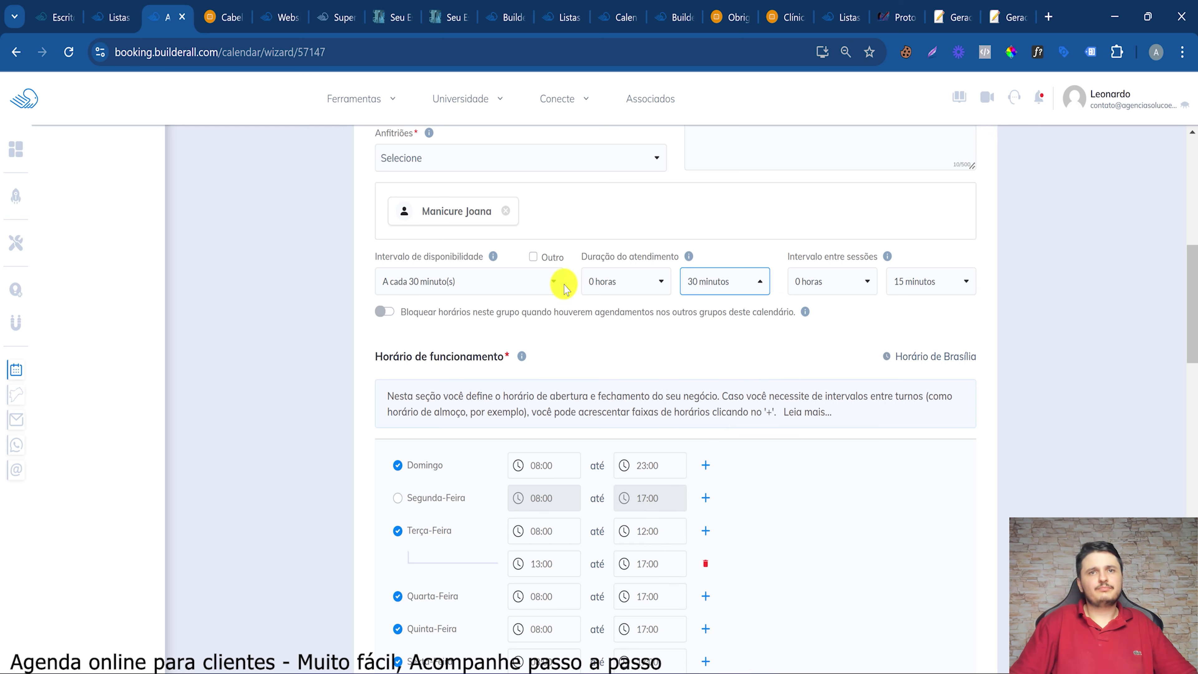
Check the availability interval and between-session options, then save the Manicure group settings
left_click(455, 282)
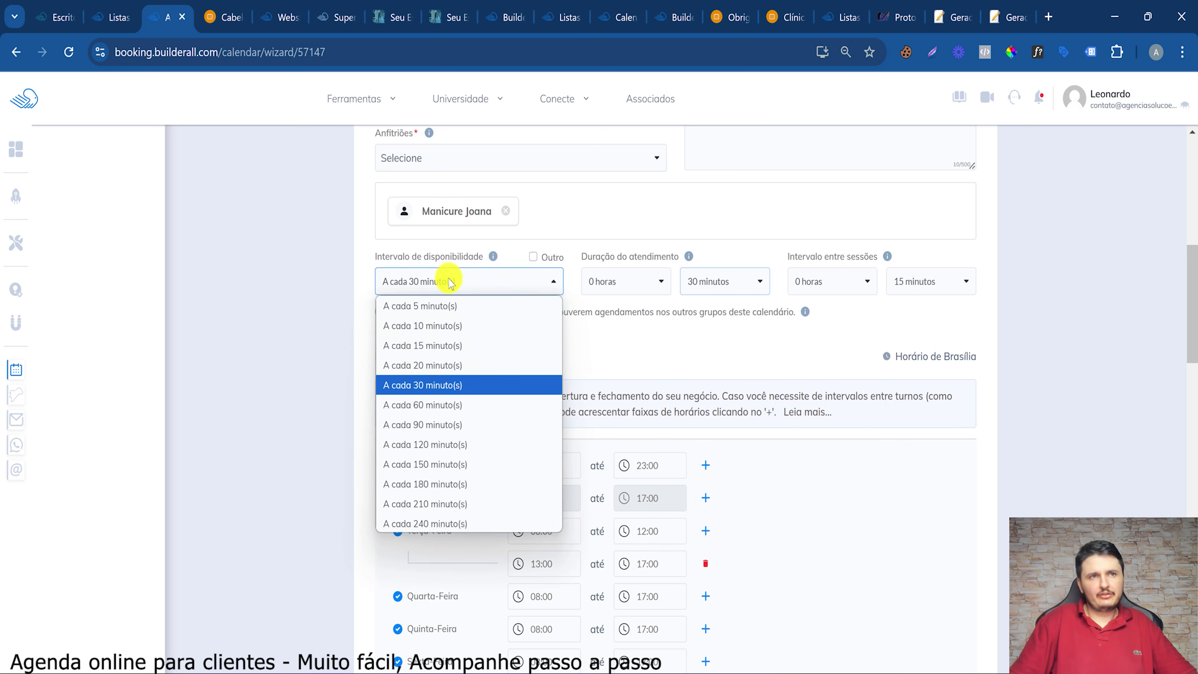
left_click(865, 284)
left_click(931, 282)
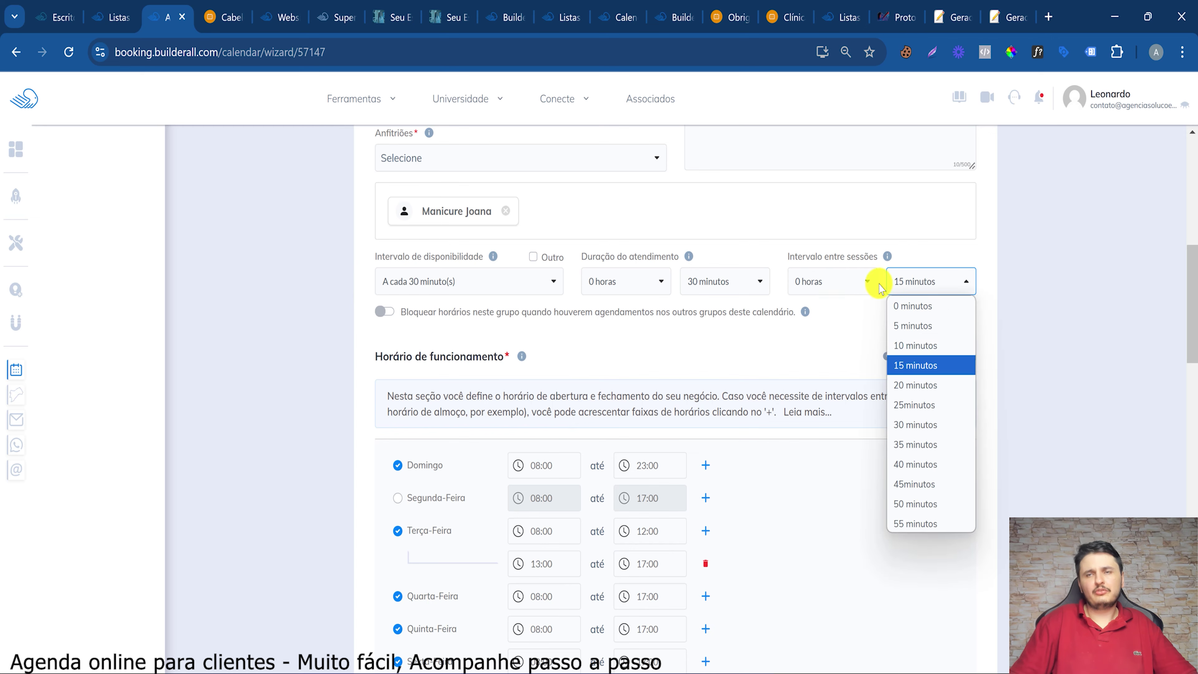
scroll(478, 414, "down", 9)
scroll(478, 414, "down", 15)
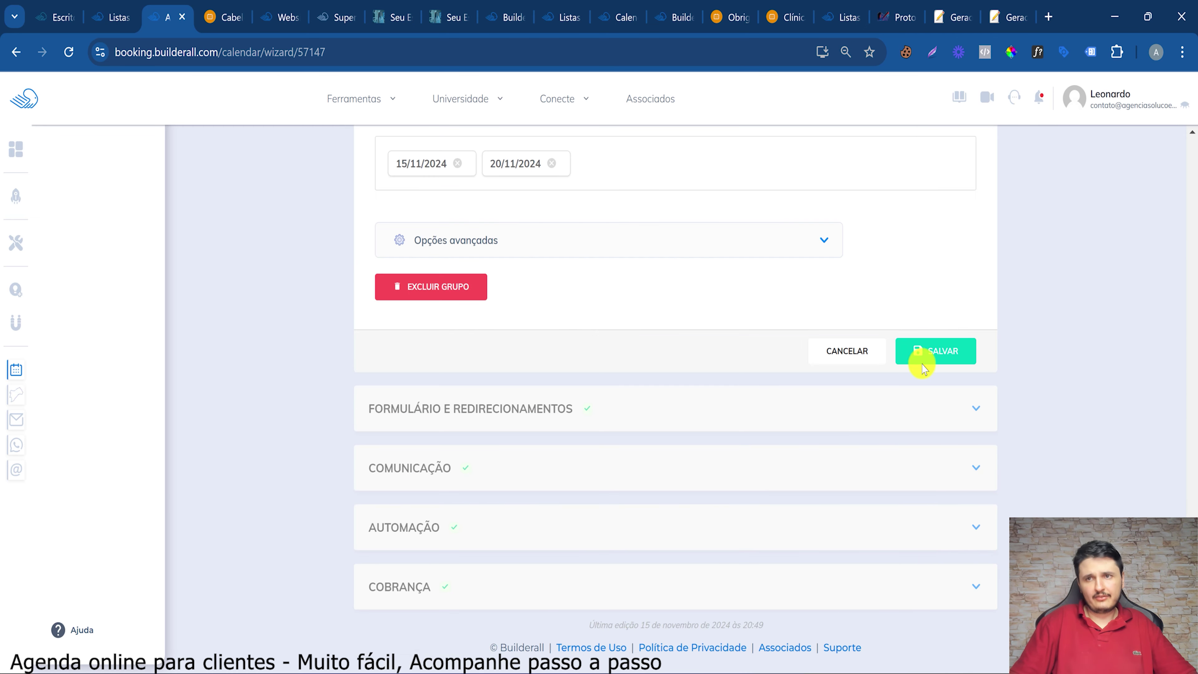
left_click(923, 358)
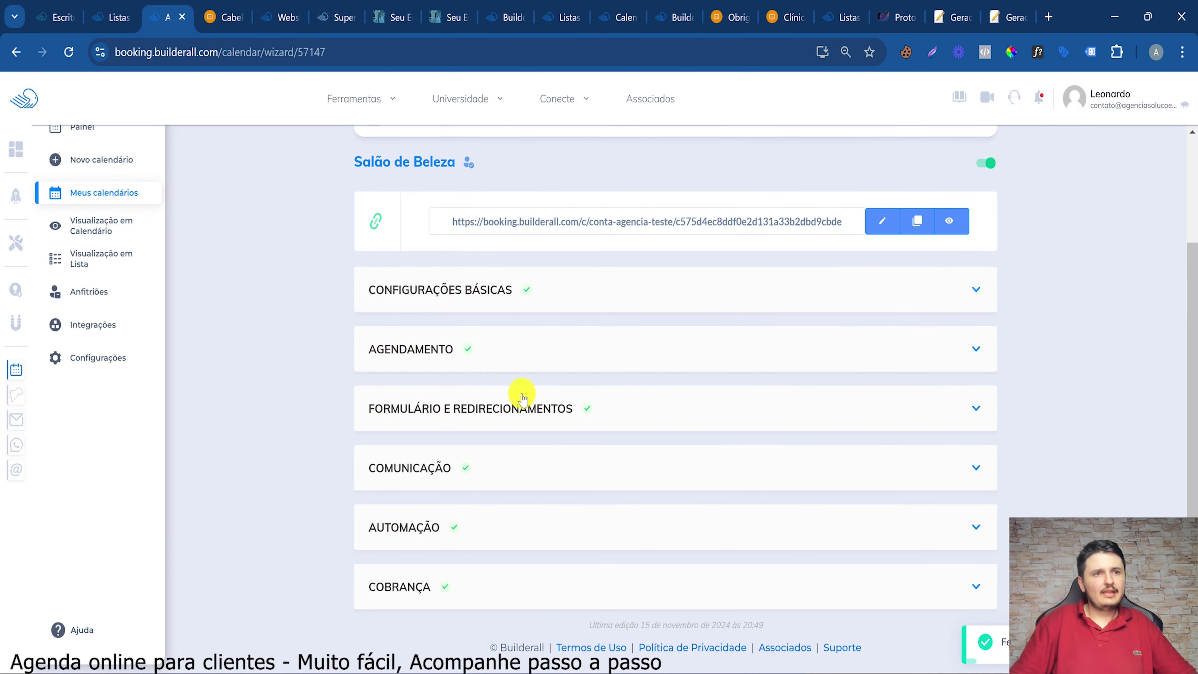
Copy the Grupo 1 (Cabeleireiro) booking form settings to all groups with Configuração rápida
left_click(515, 409)
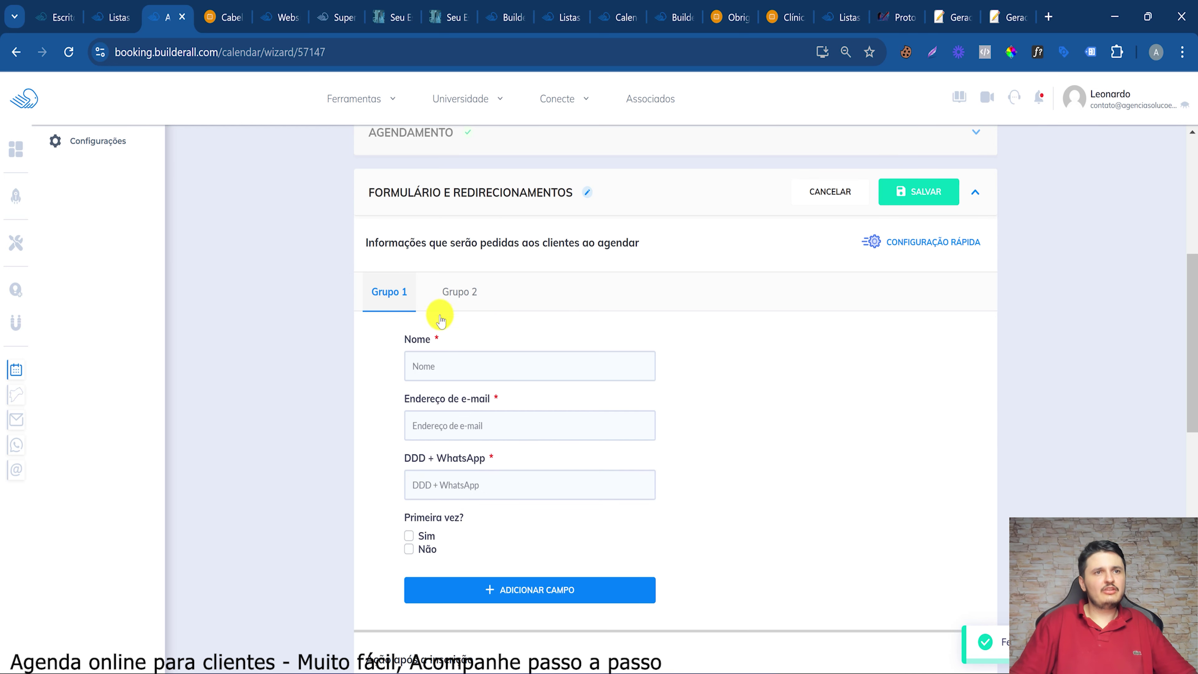
left_click(447, 297)
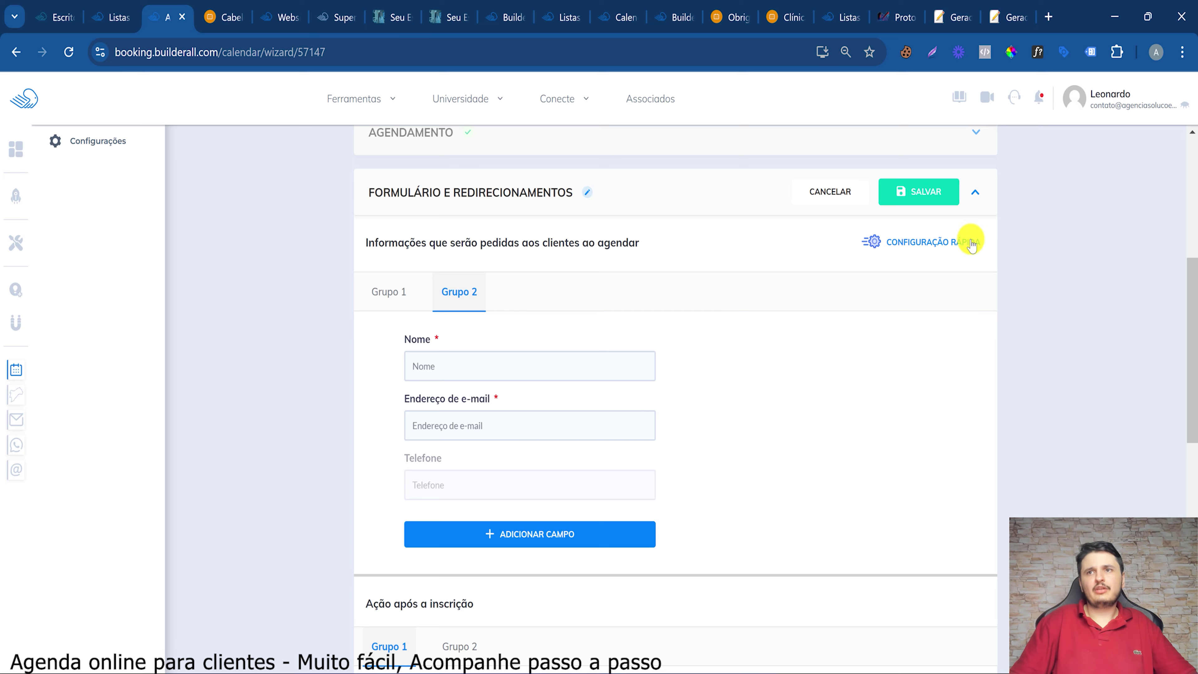
left_click(953, 246)
left_click(554, 430)
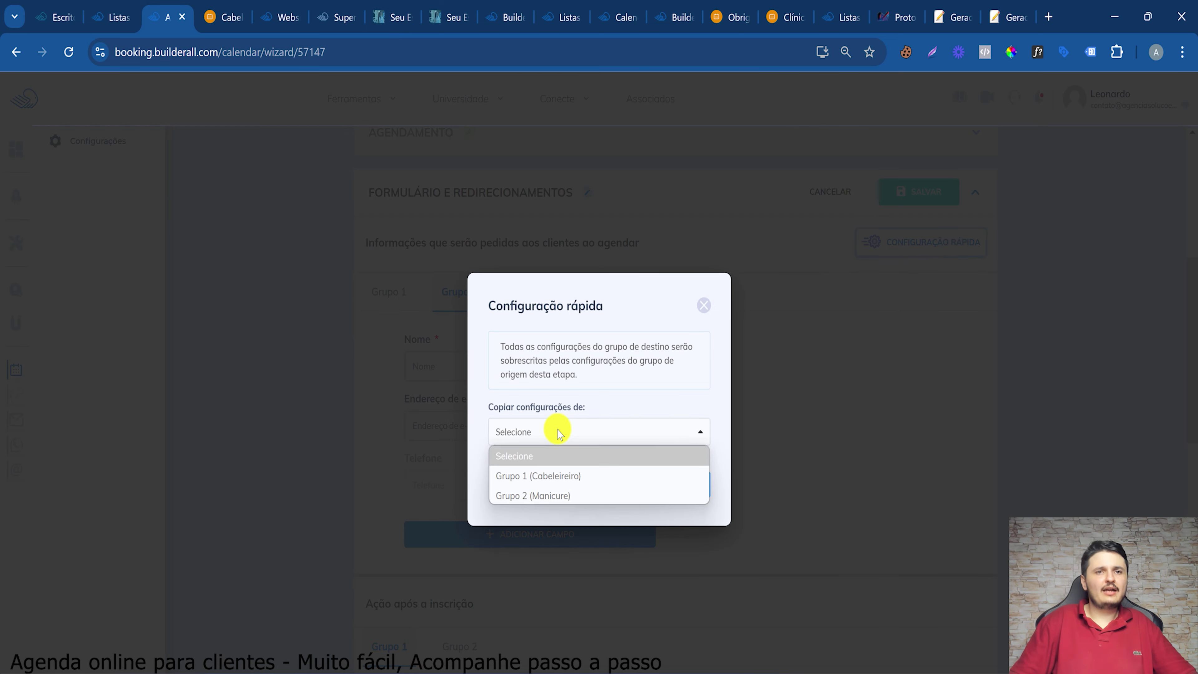
left_click(535, 477)
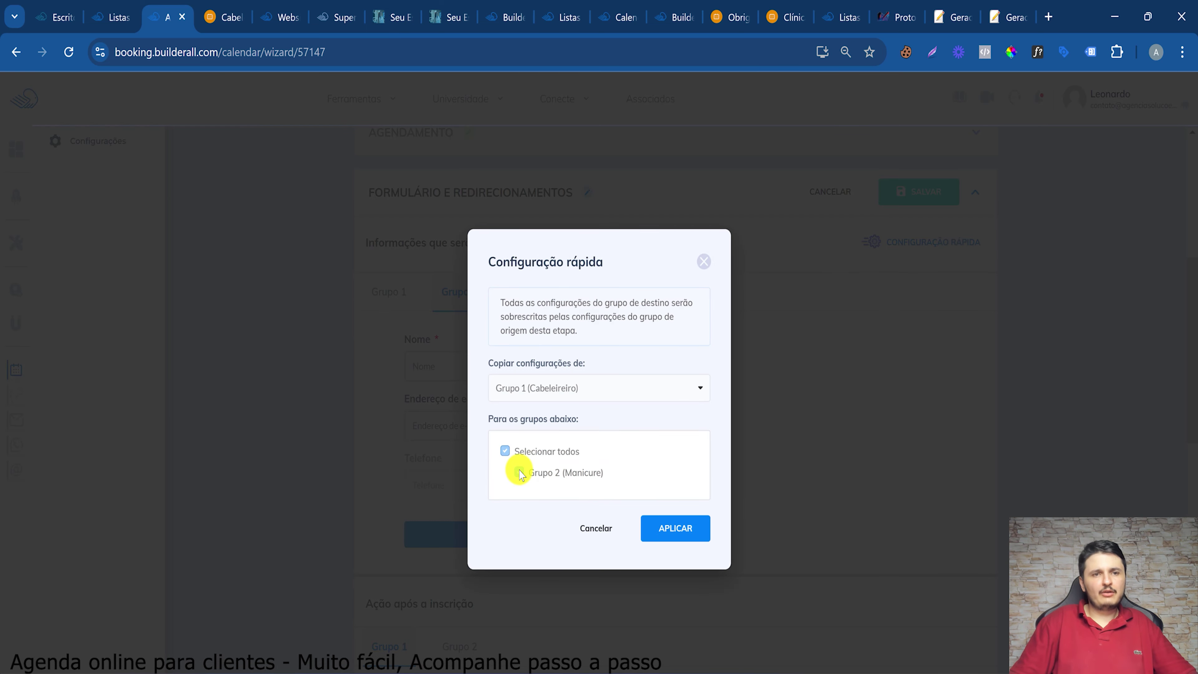
left_click(505, 452)
left_click(675, 529)
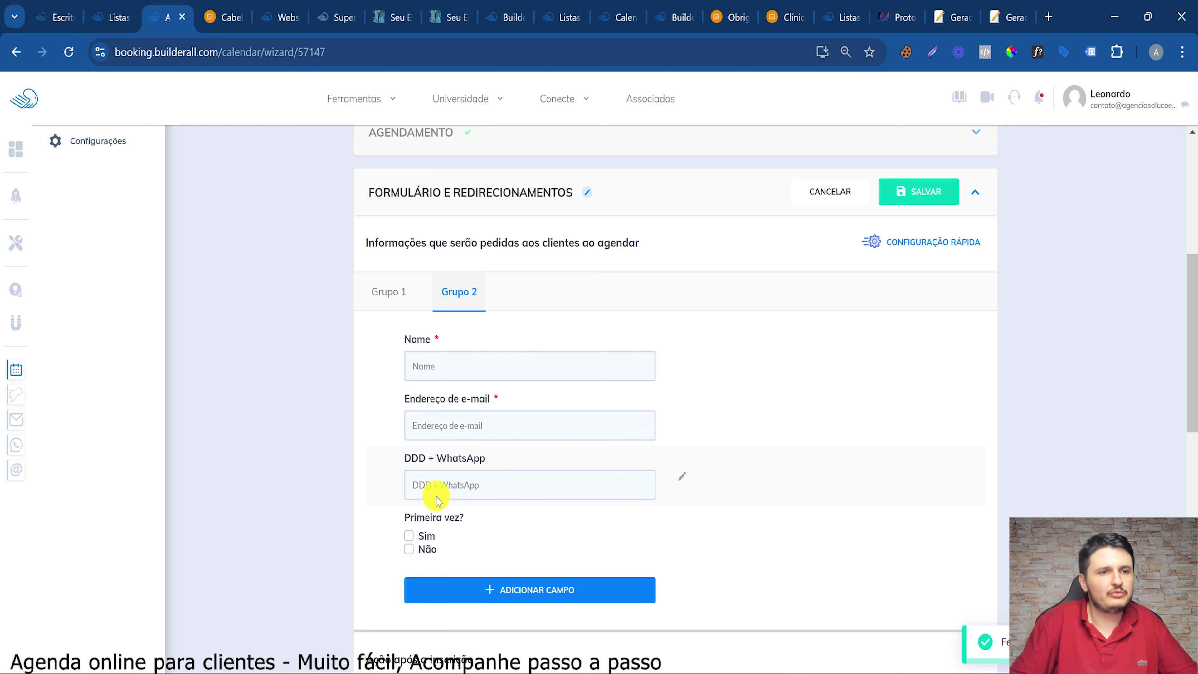
Compare the Grupo 1 and Grupo 2 form fields, then save the form settings
left_click(385, 295)
scroll(481, 375, "down", 12)
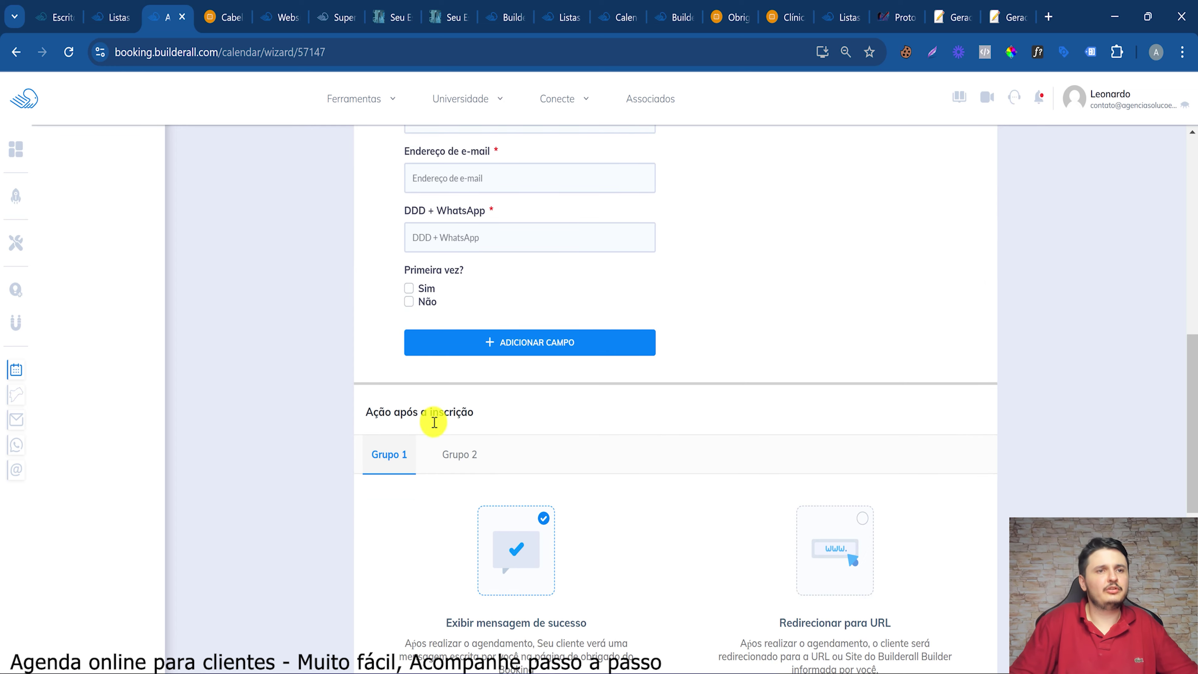
scroll(449, 195, "up", 3)
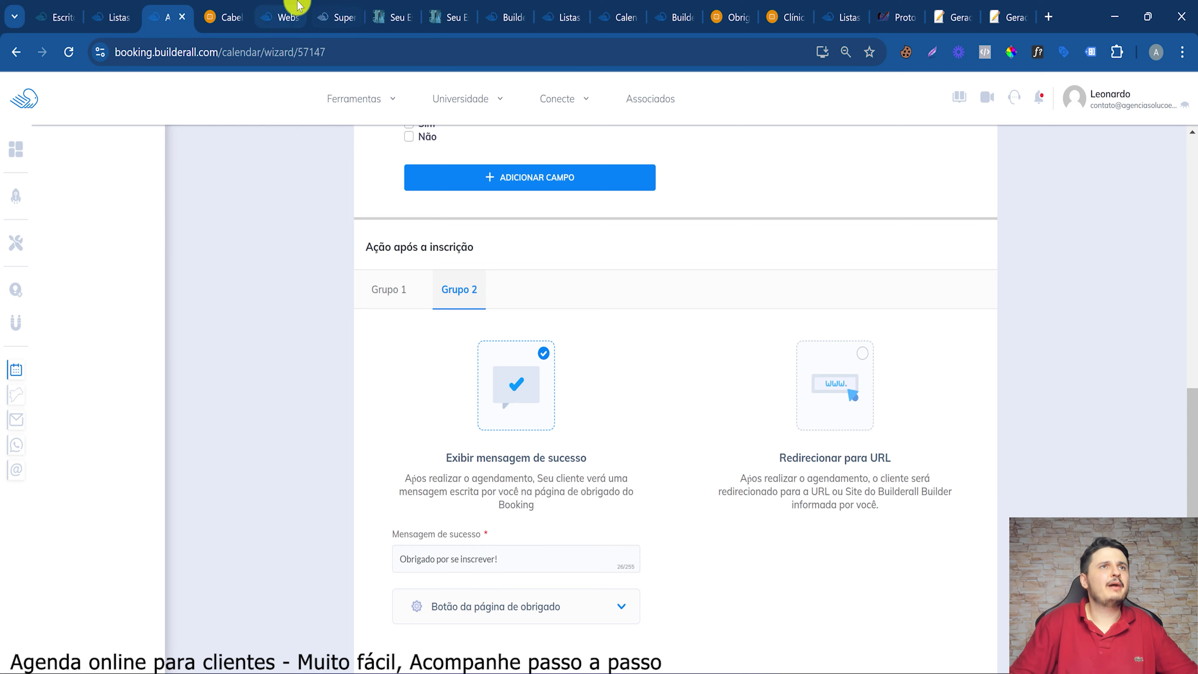
left_click(283, 17)
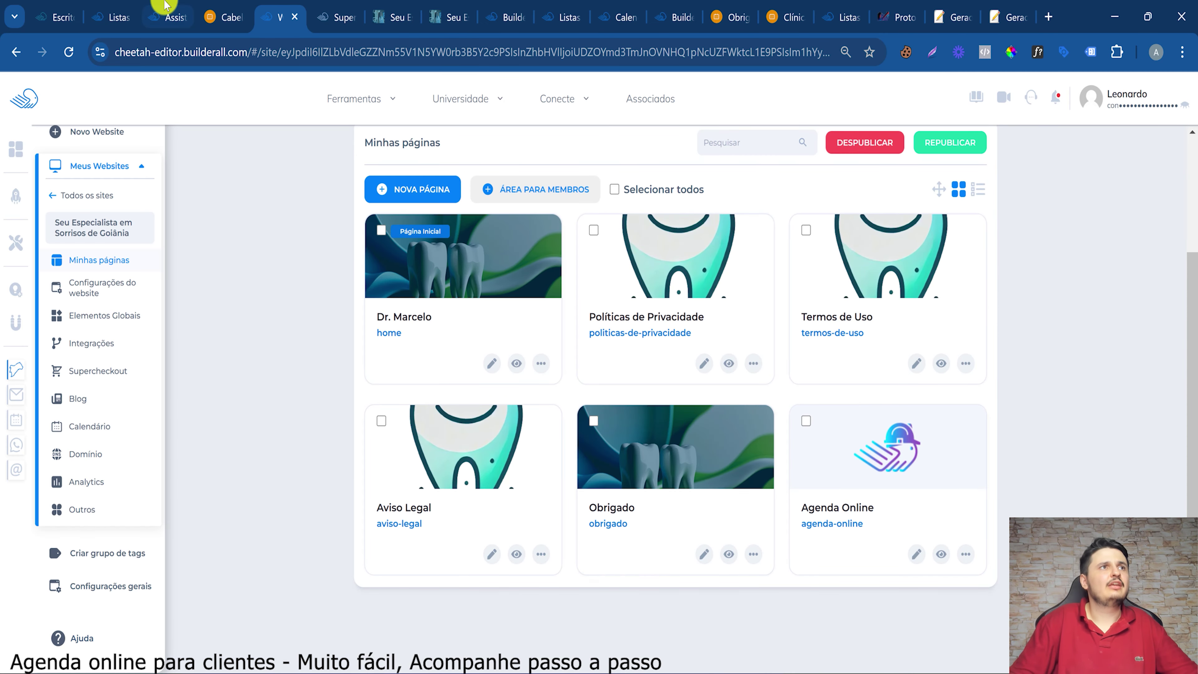
key("ctrl+3")
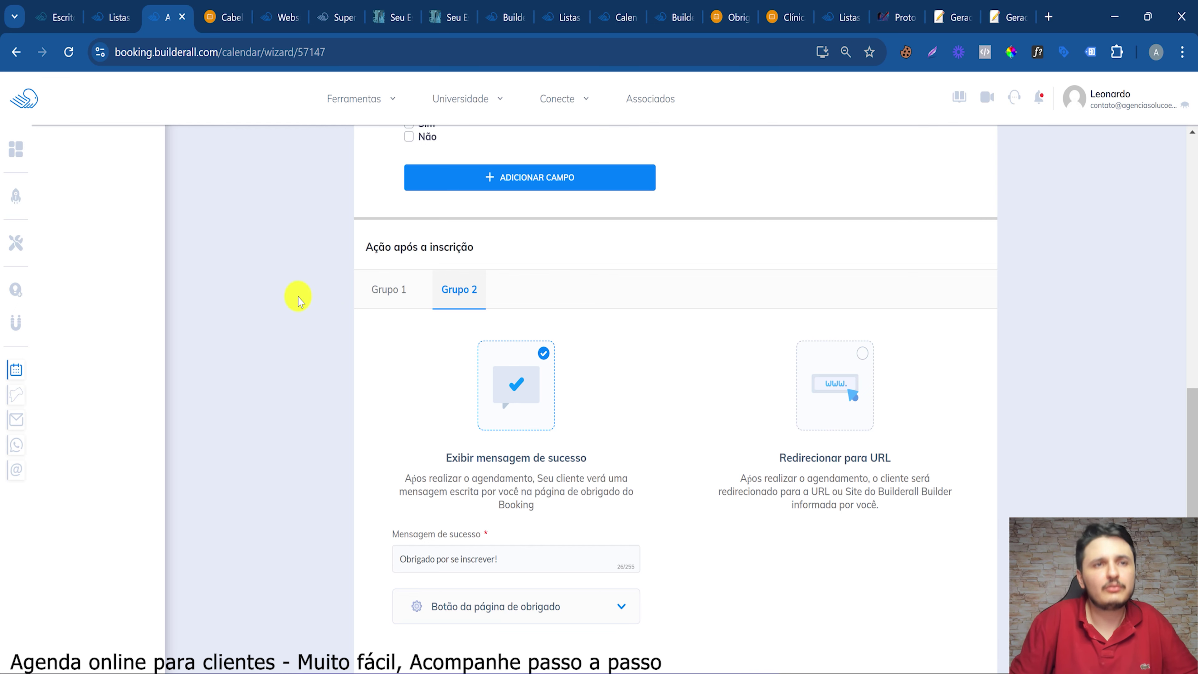
scroll(572, 420, "down", 2)
scroll(576, 423, "up", 2)
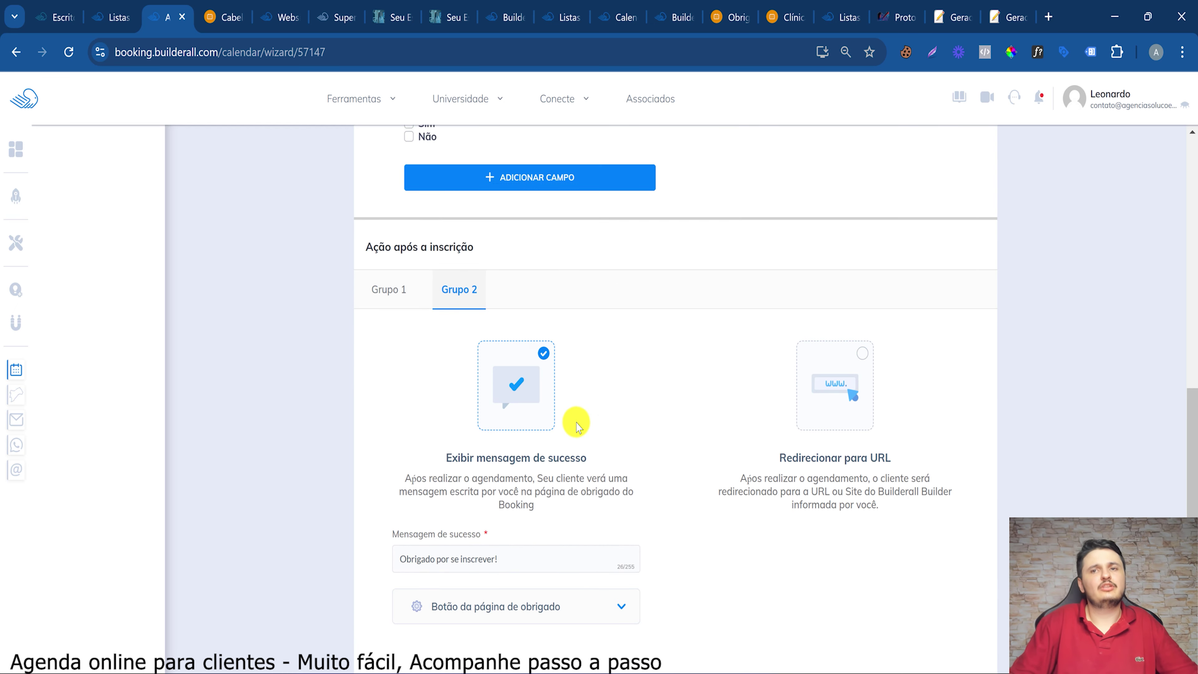
scroll(594, 407, "up", 10)
scroll(766, 436, "down", 6)
scroll(770, 329, "up", 3)
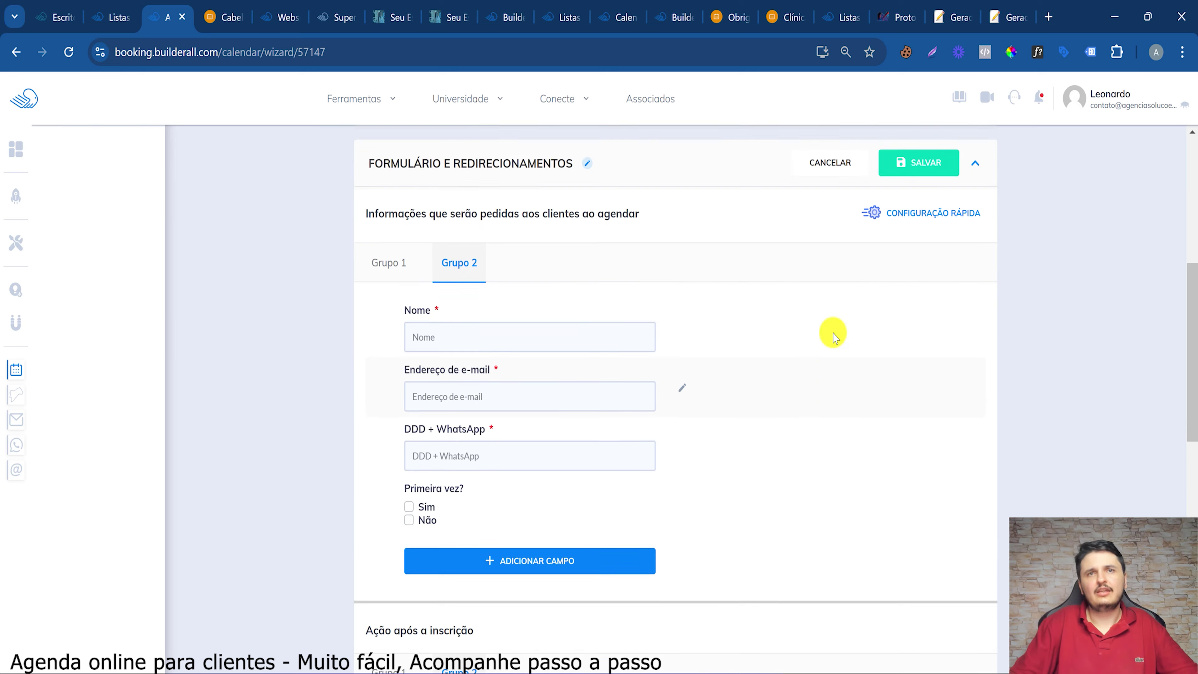
left_click(908, 262)
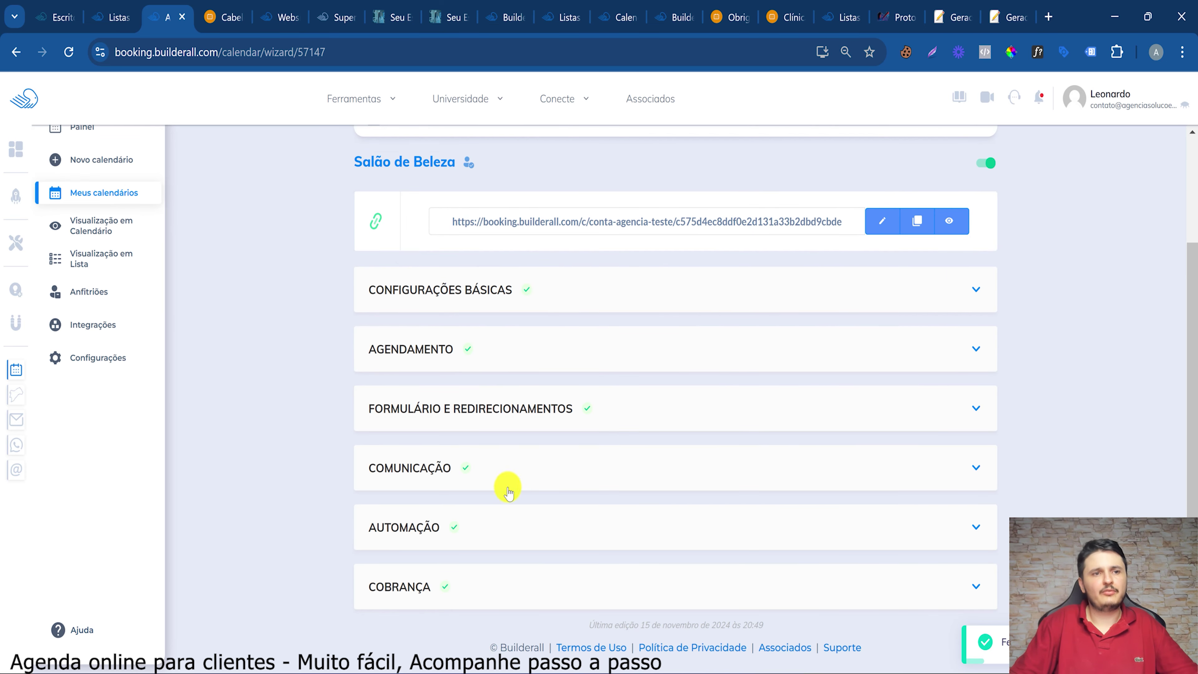
Review the two existing client reminders under Comunicação's Lembretes
left_click(454, 487)
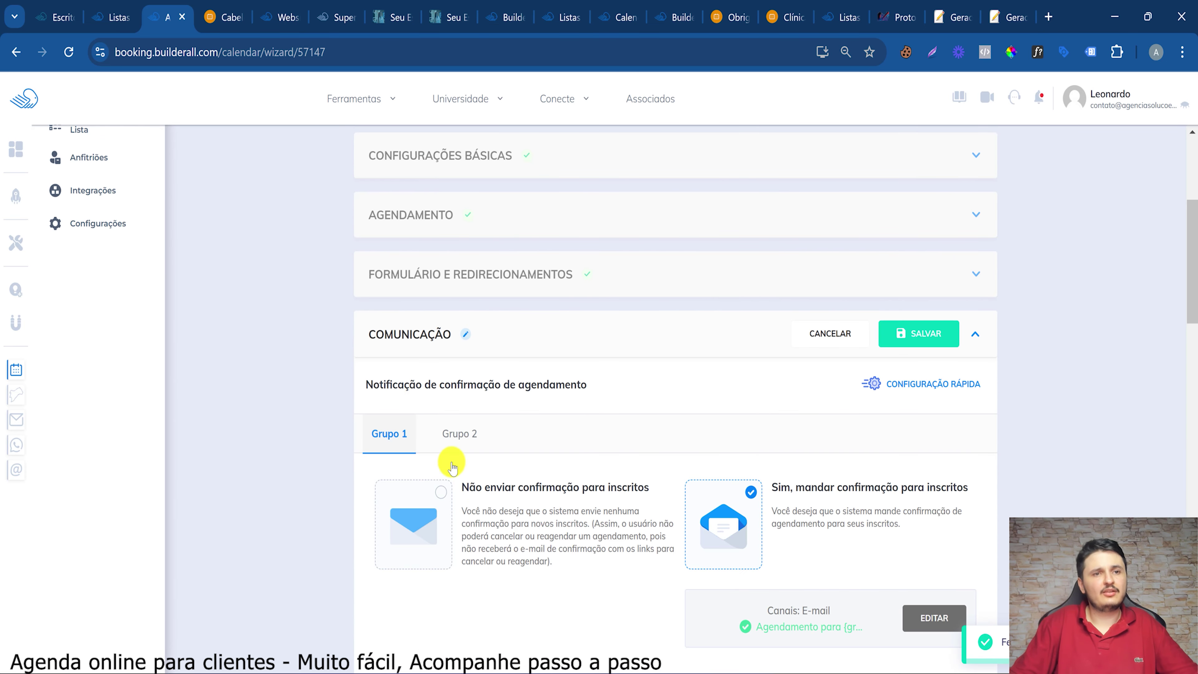
scroll(703, 344, "down", 8)
scroll(702, 344, "up", 5)
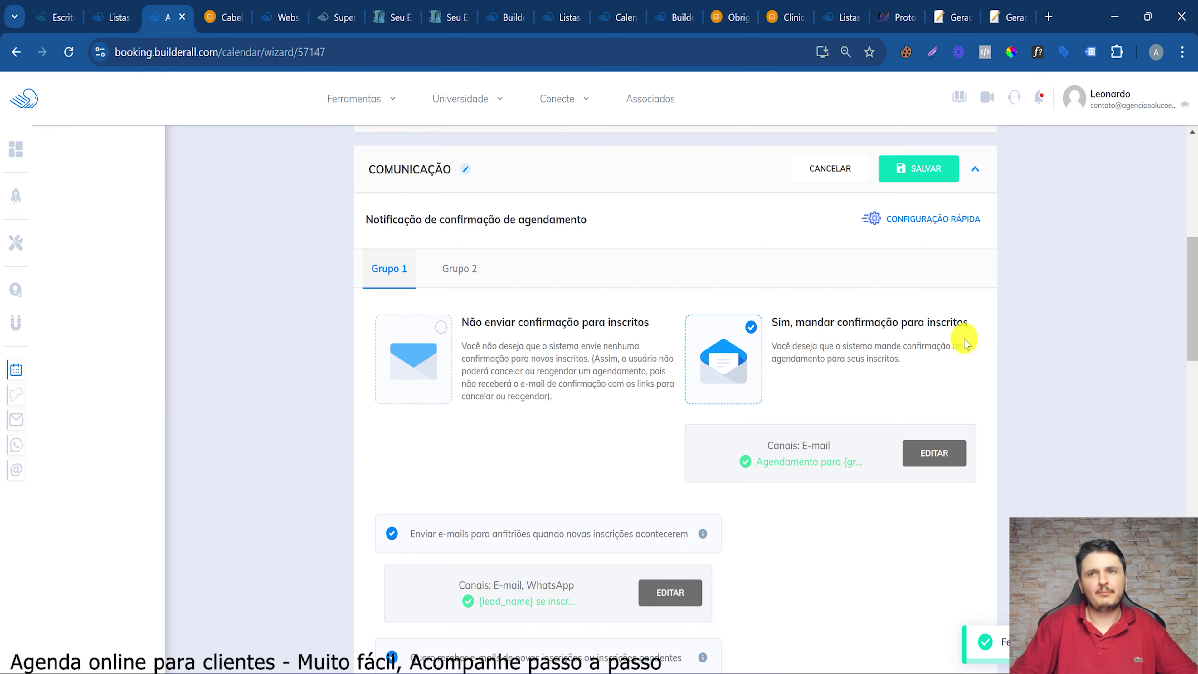
scroll(576, 432, "down", 3)
left_click_drag(481, 373, 595, 389)
left_click(410, 333)
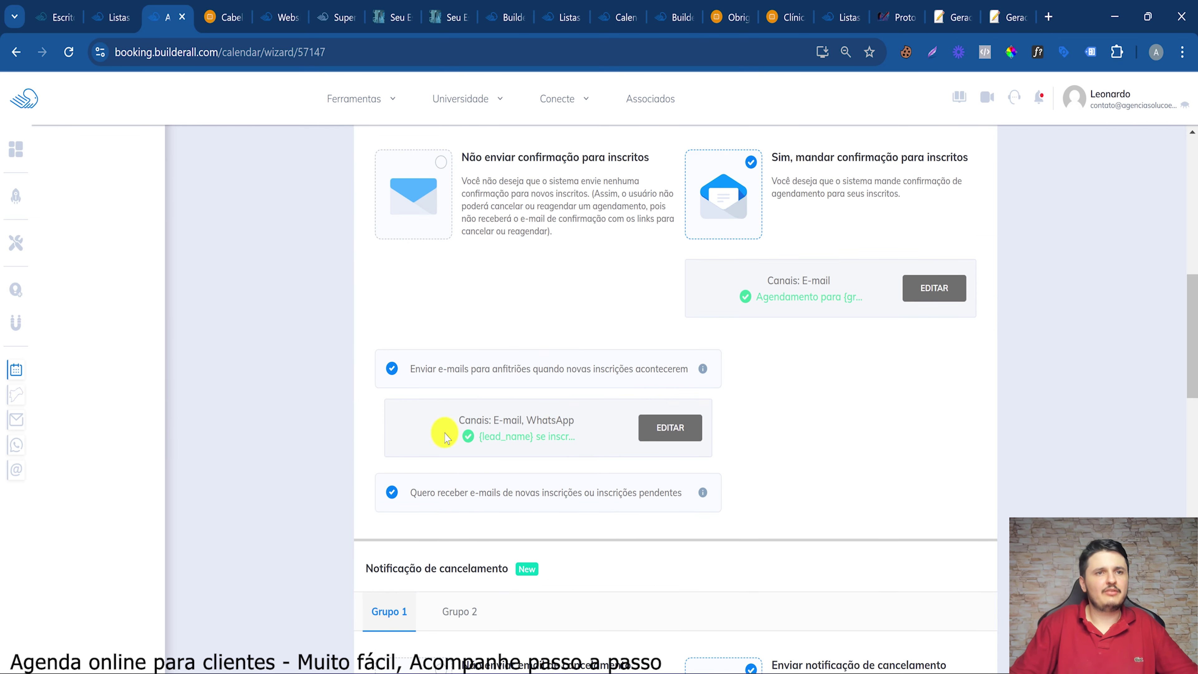
scroll(472, 475, "down", 6)
scroll(460, 474, "down", 10)
scroll(615, 284, "up", 4)
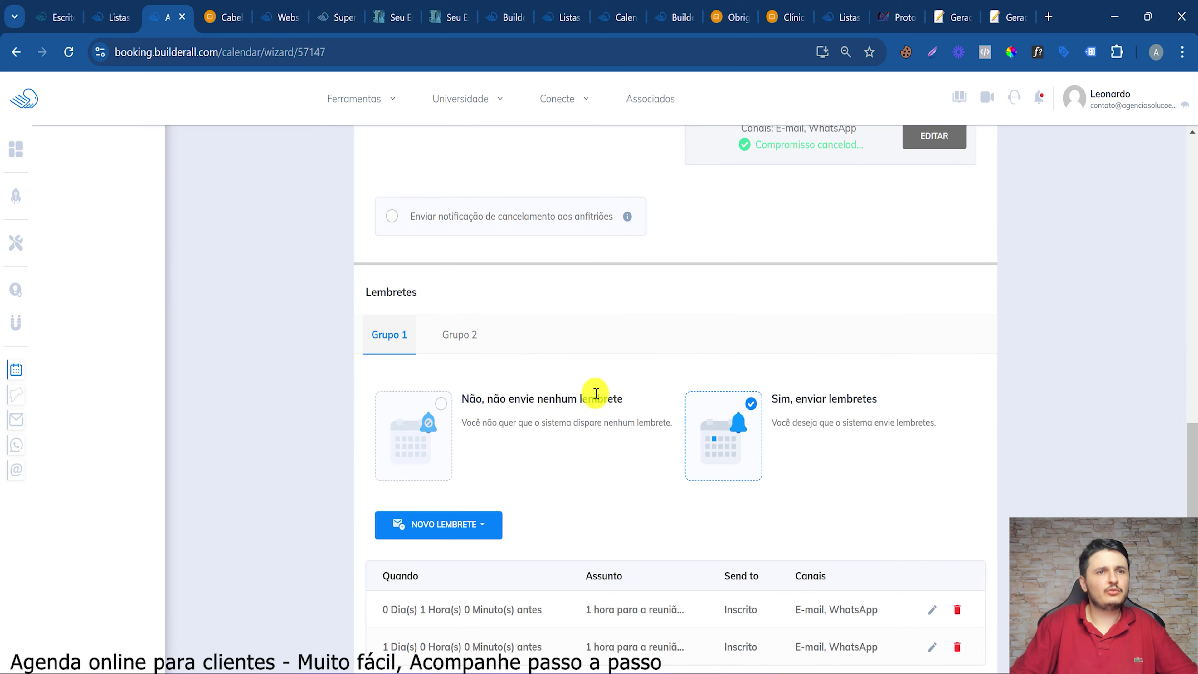
scroll(594, 393, "down", 4)
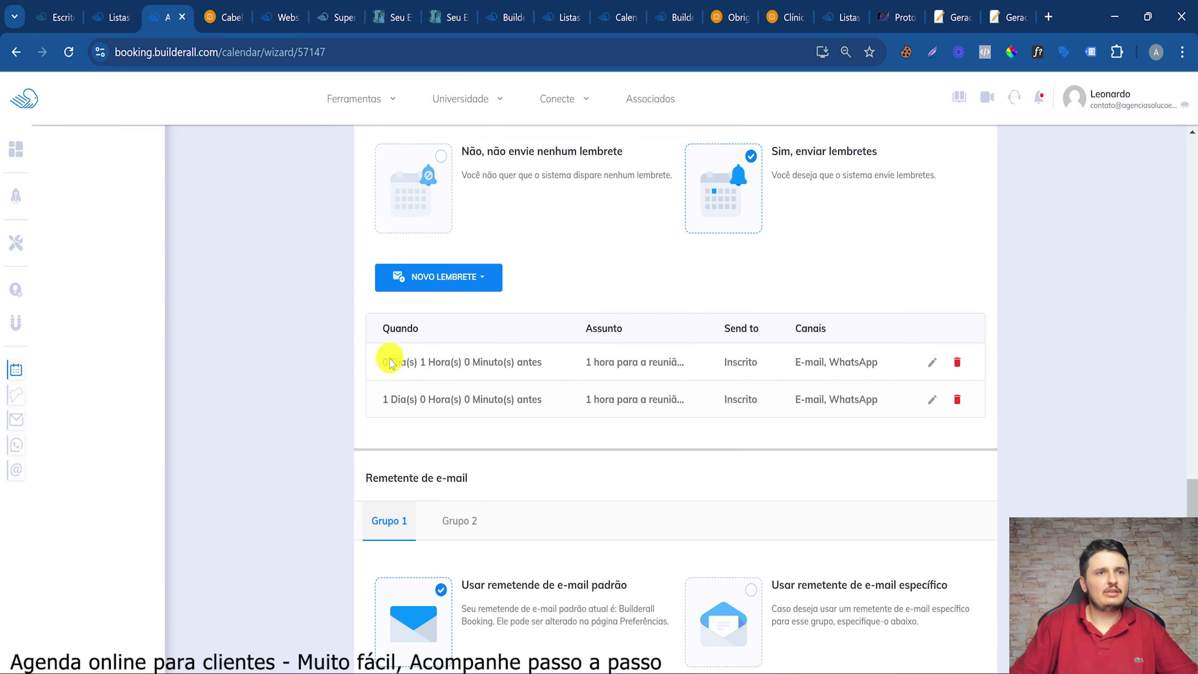
left_click_drag(390, 364, 473, 359)
left_click_drag(382, 399, 525, 401)
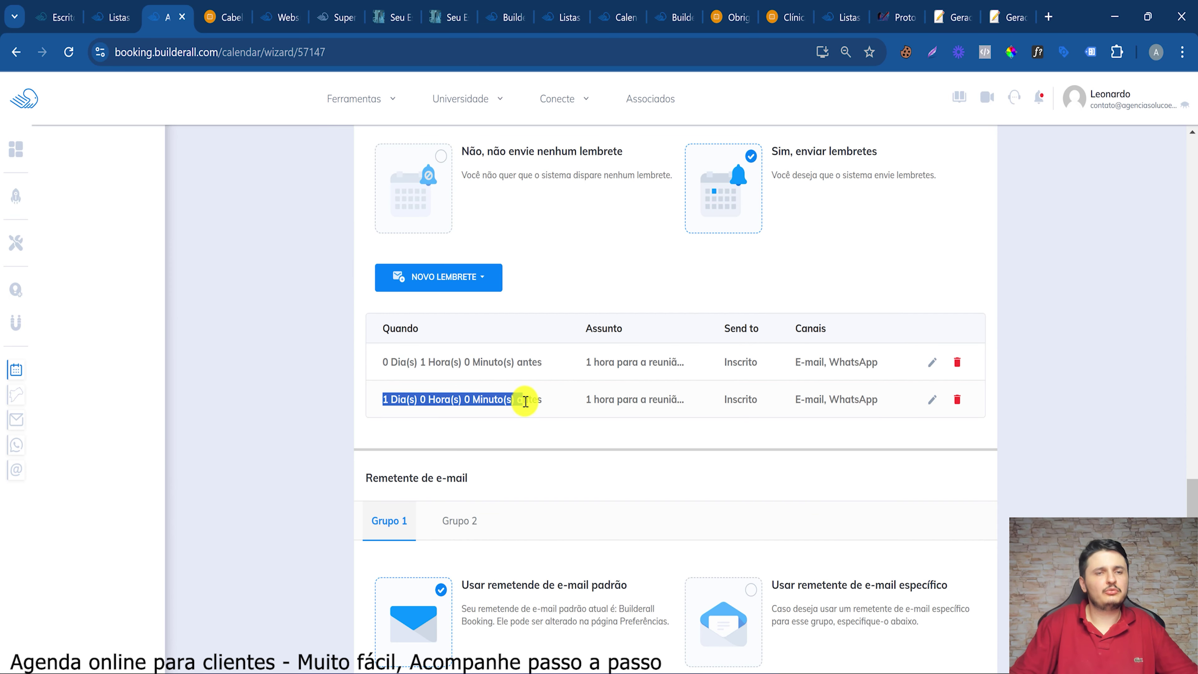
left_click(541, 336)
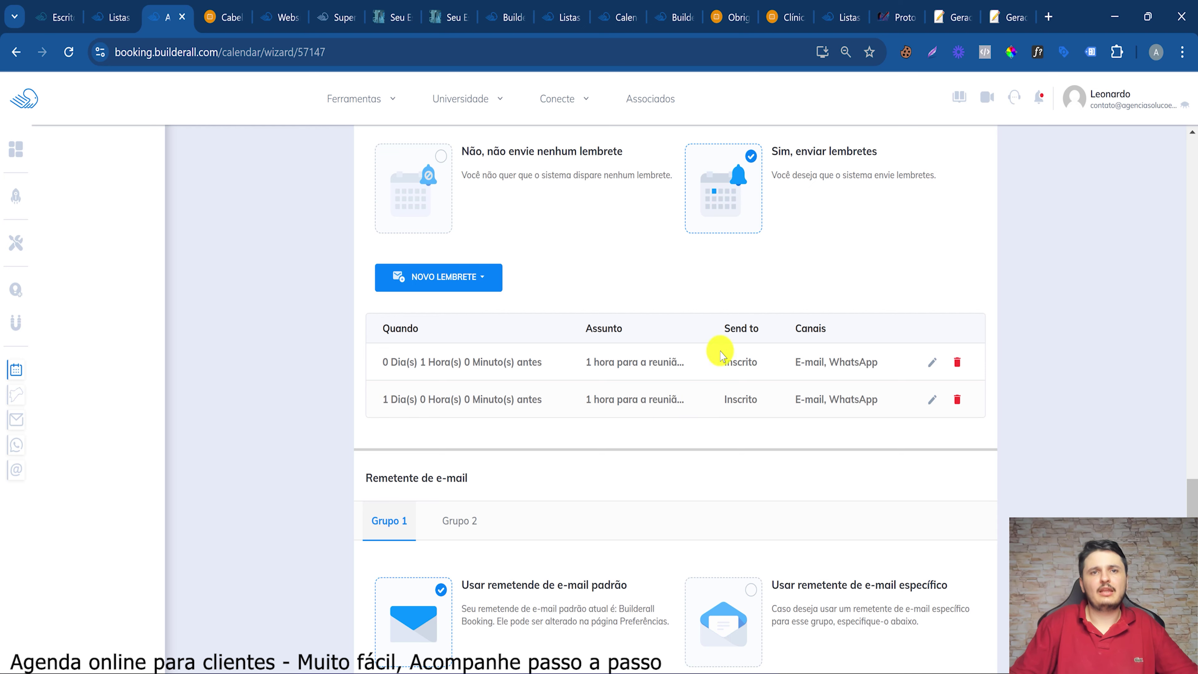
Add a new reminder for hosts and open its message editor
left_click(472, 274)
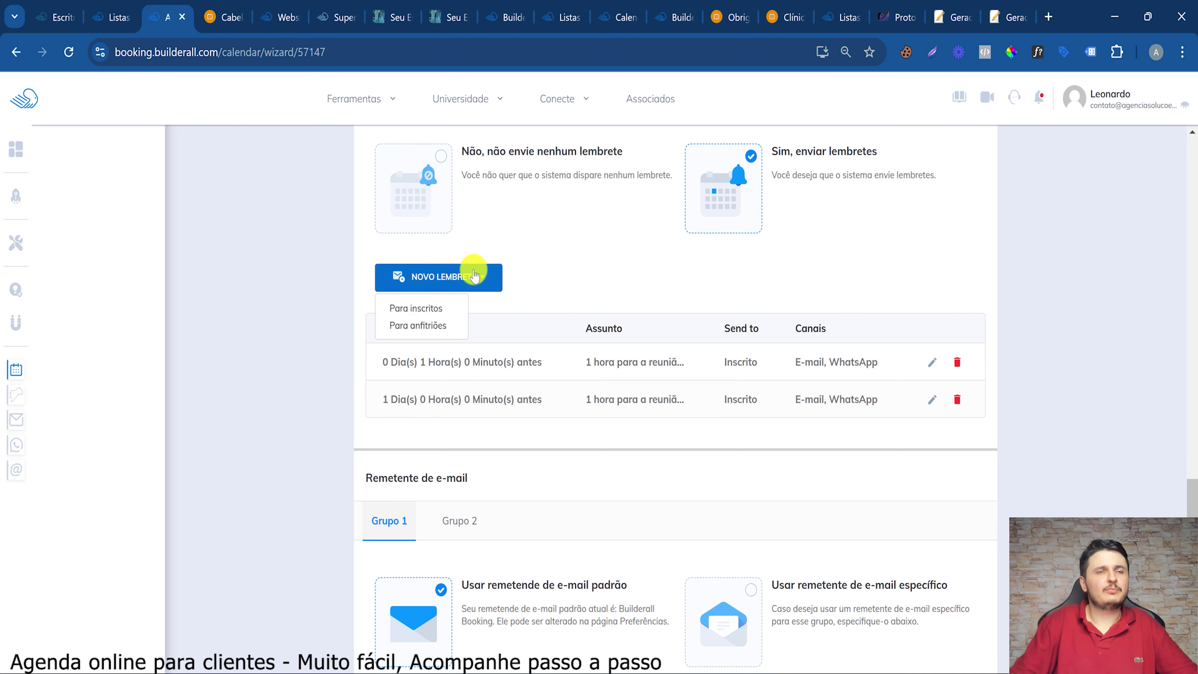
left_click(420, 325)
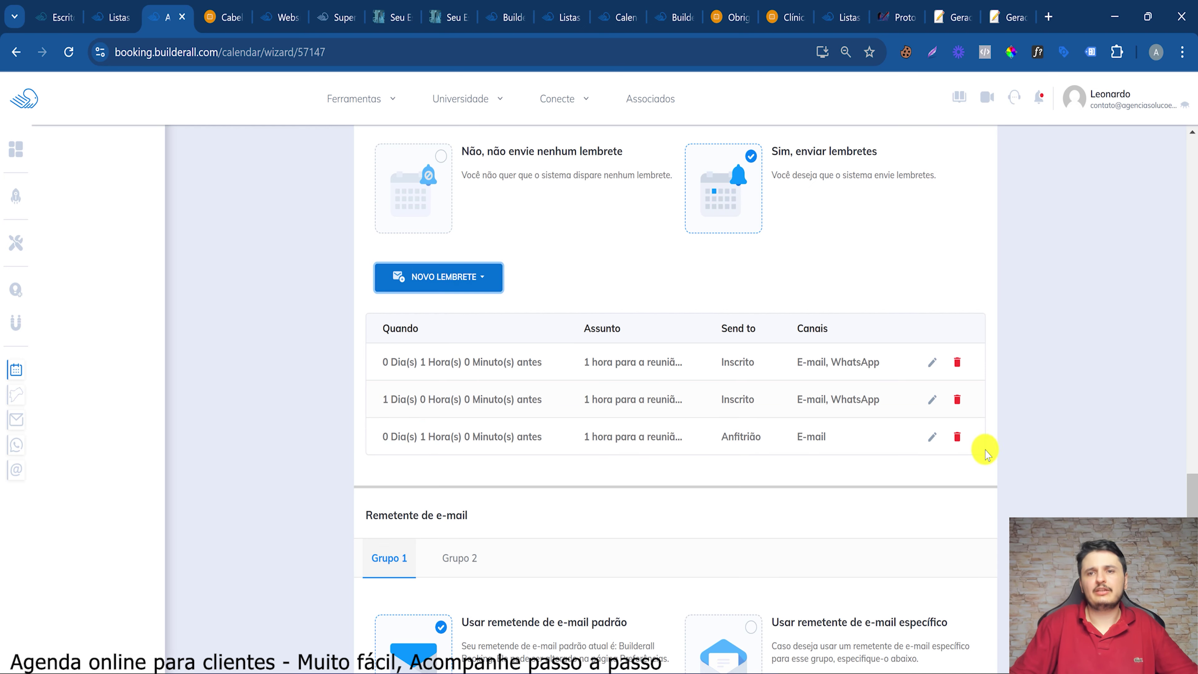
left_click(932, 437)
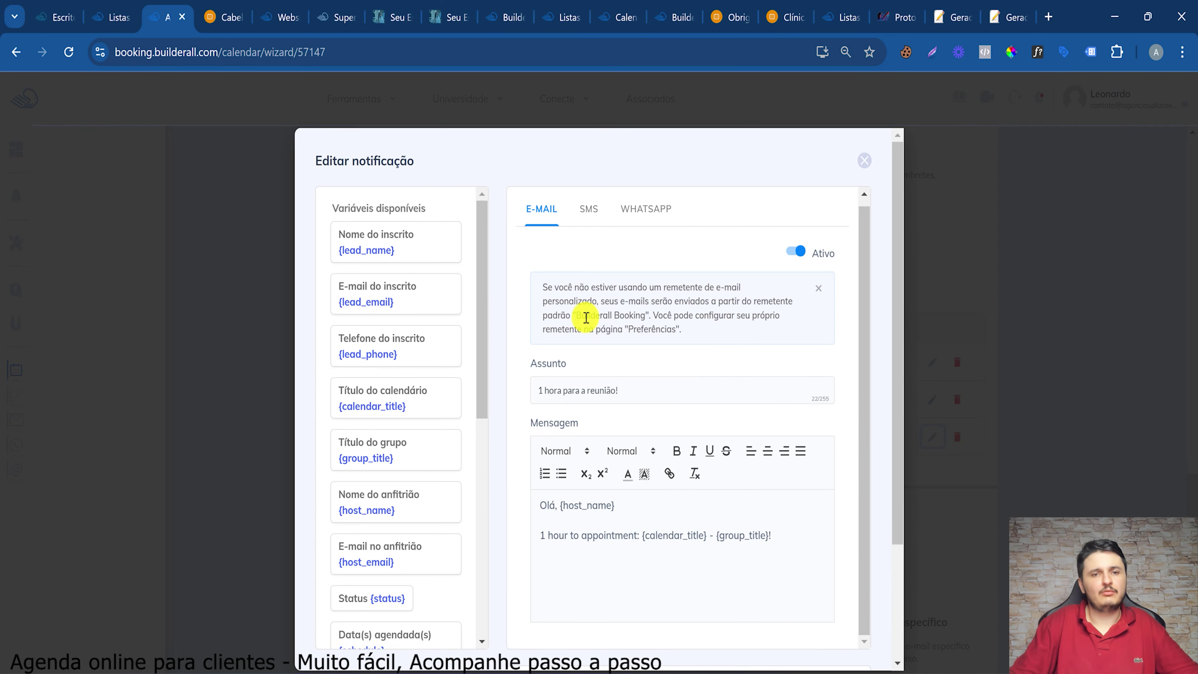
Turn on the WhatsApp version of the host reminder, noting the BuilderallZap requirement
left_click_drag(582, 535, 704, 535)
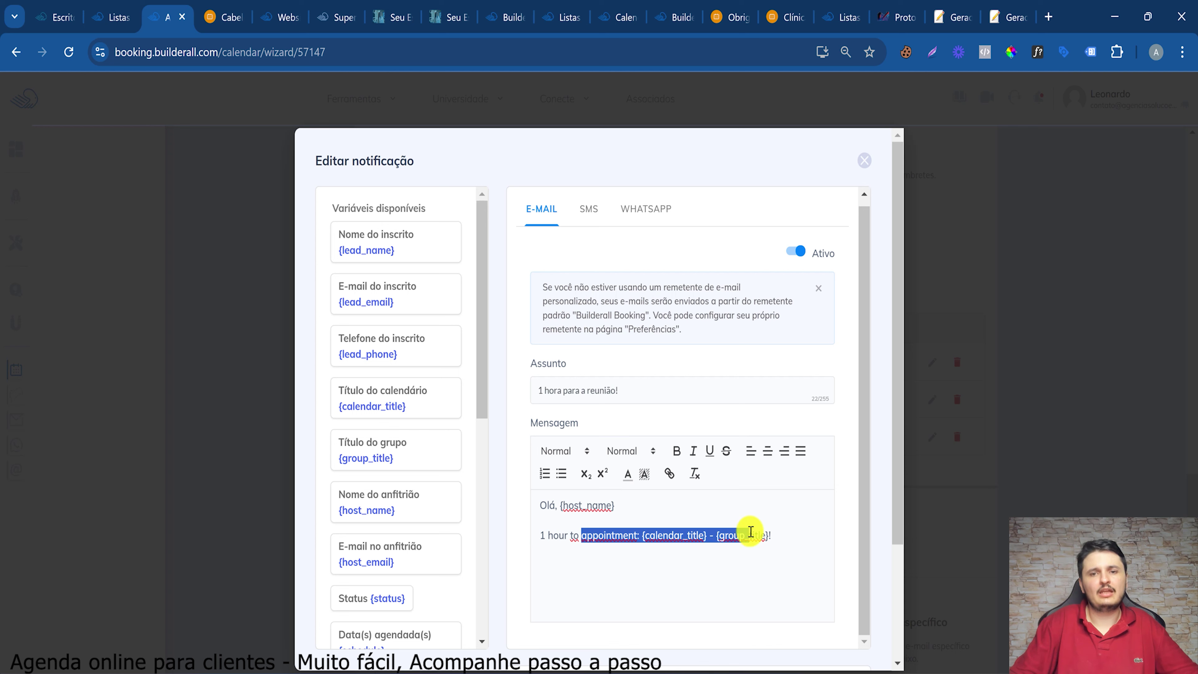
left_click(750, 535)
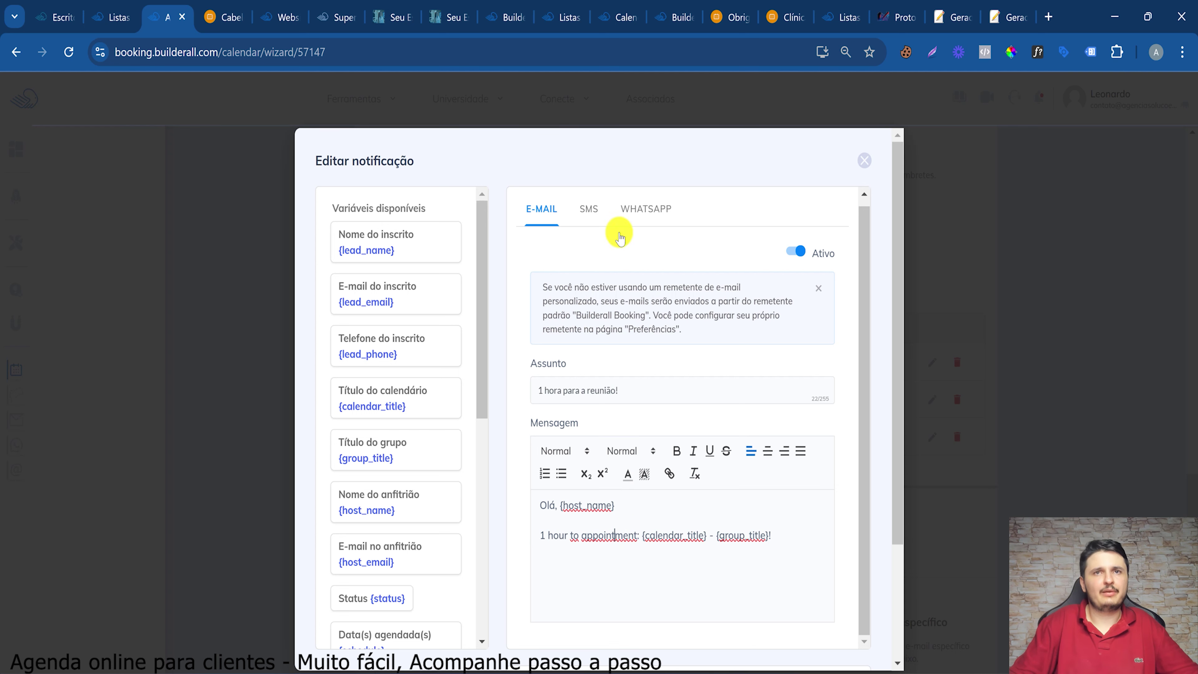
left_click_drag(554, 536, 713, 552)
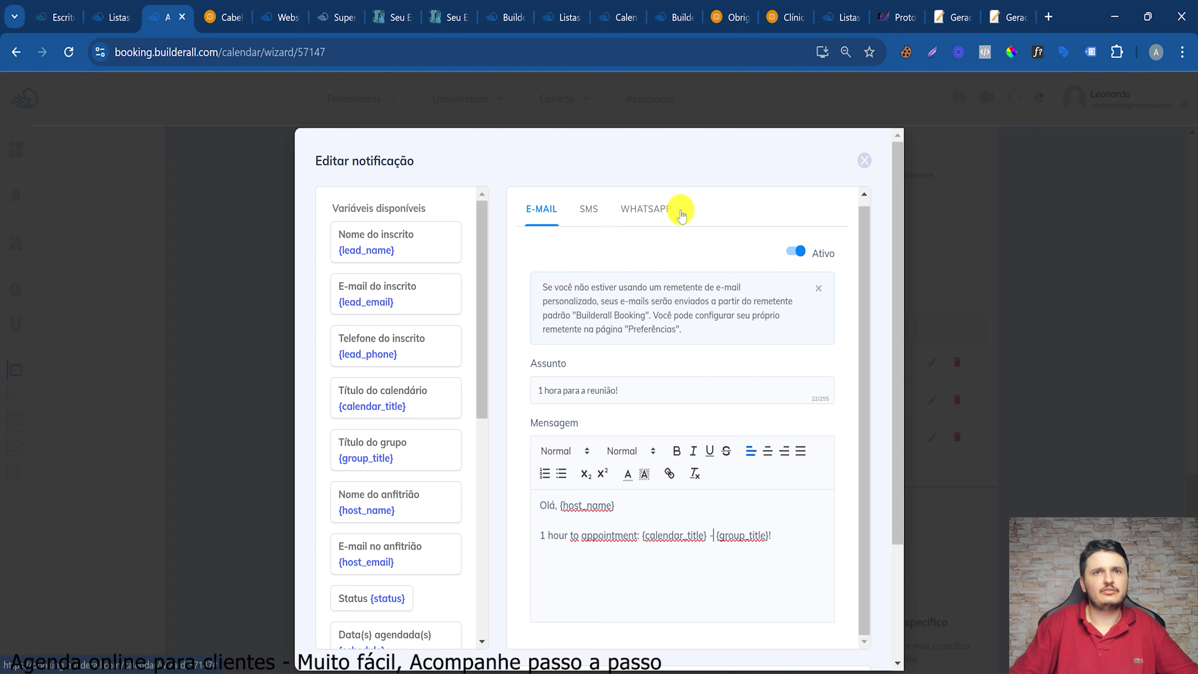
left_click(646, 209)
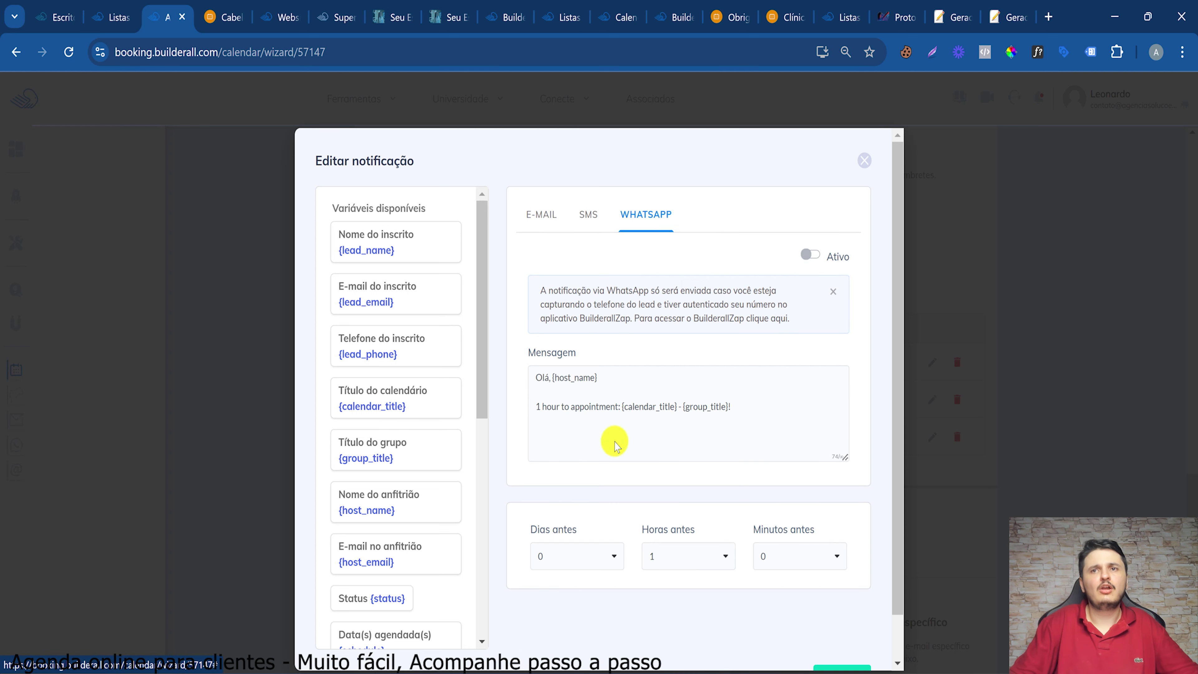
left_click(812, 256)
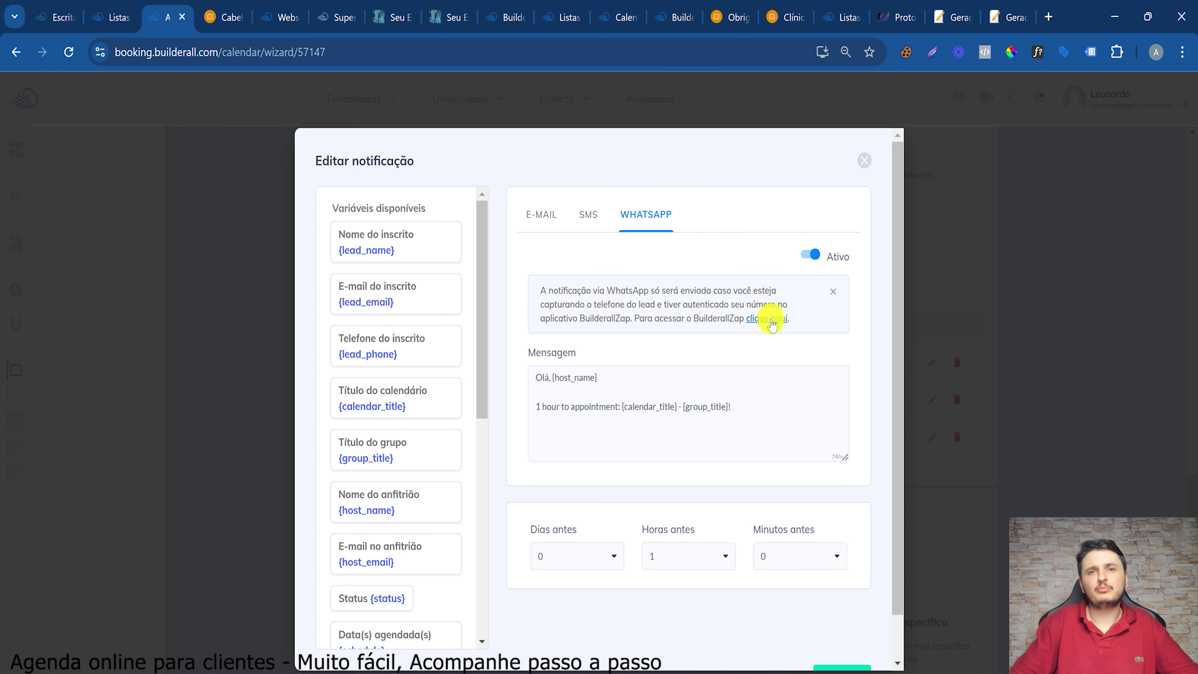
left_click_drag(682, 317, 816, 314)
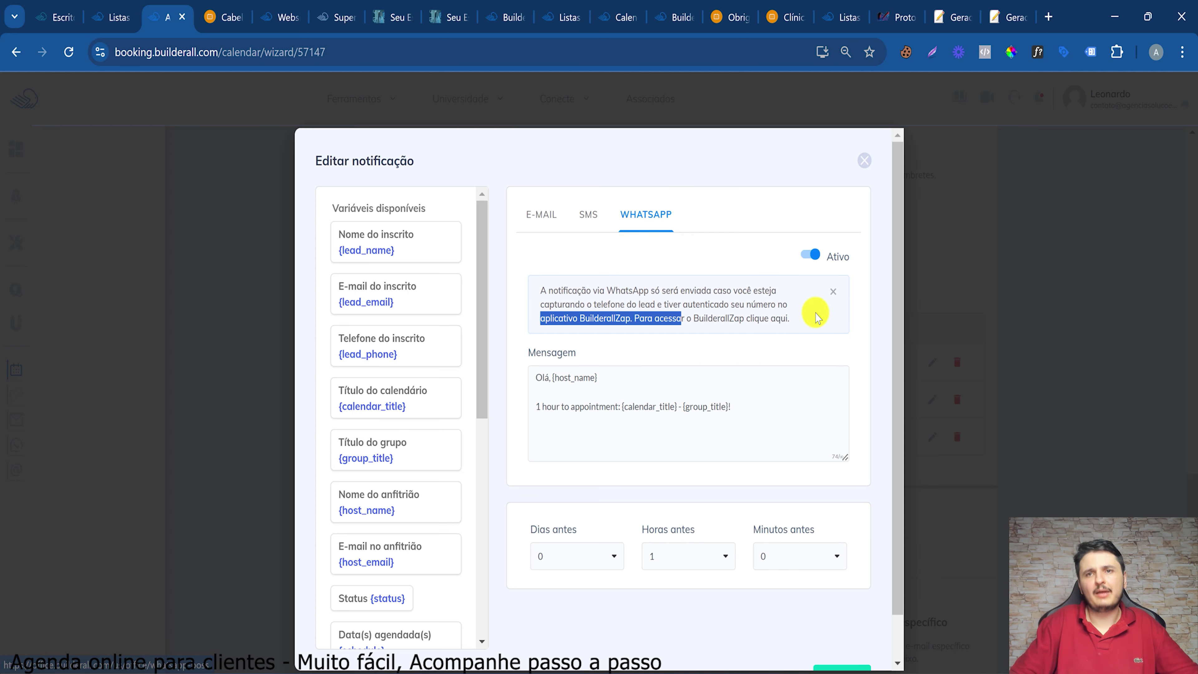
left_click(816, 314)
Keep the reminder timing at 0 days and 1 hour before
scroll(835, 529, "down", 1)
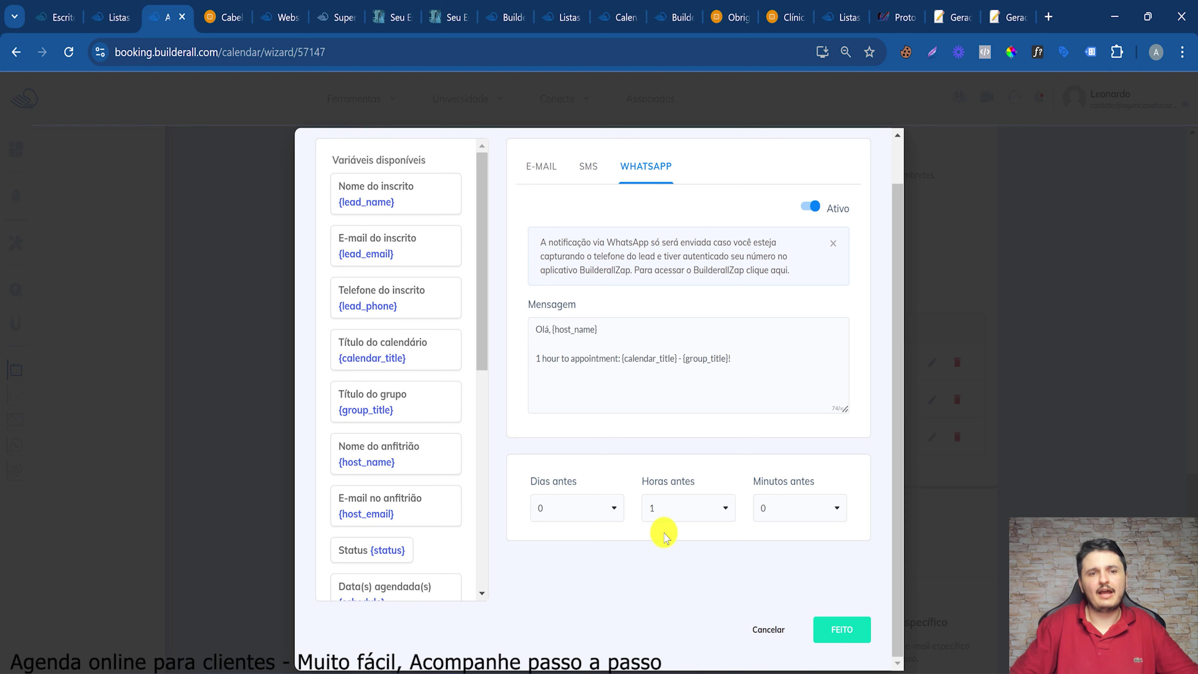
left_click(687, 520)
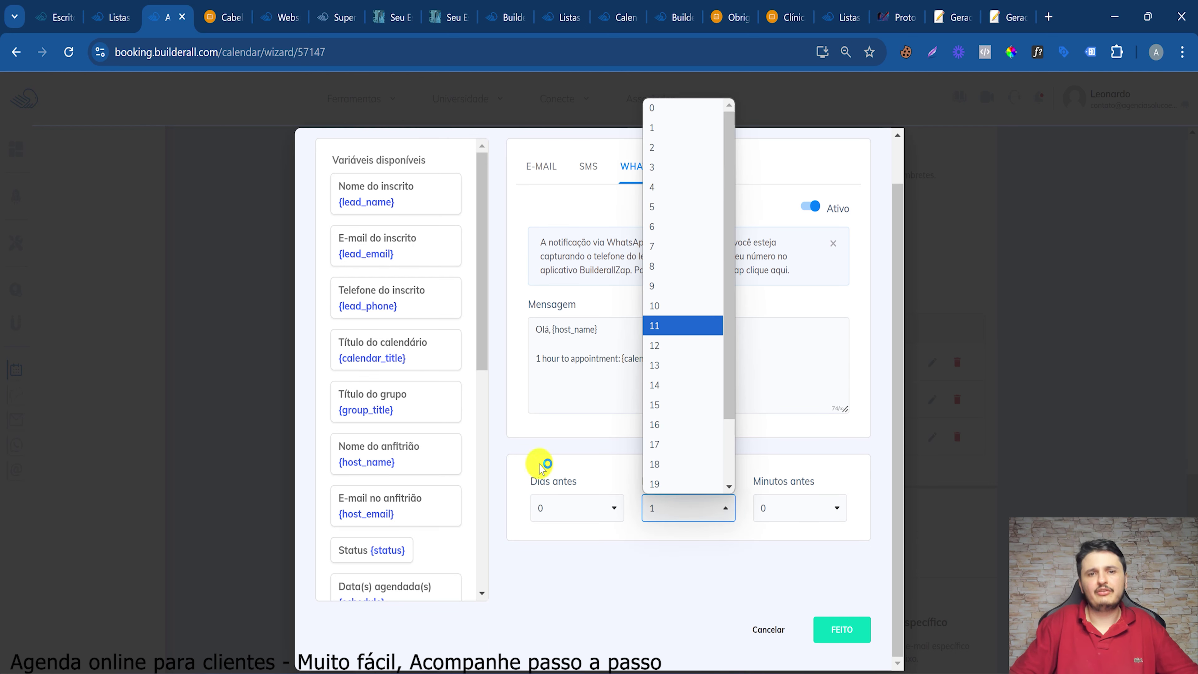
left_click(566, 508)
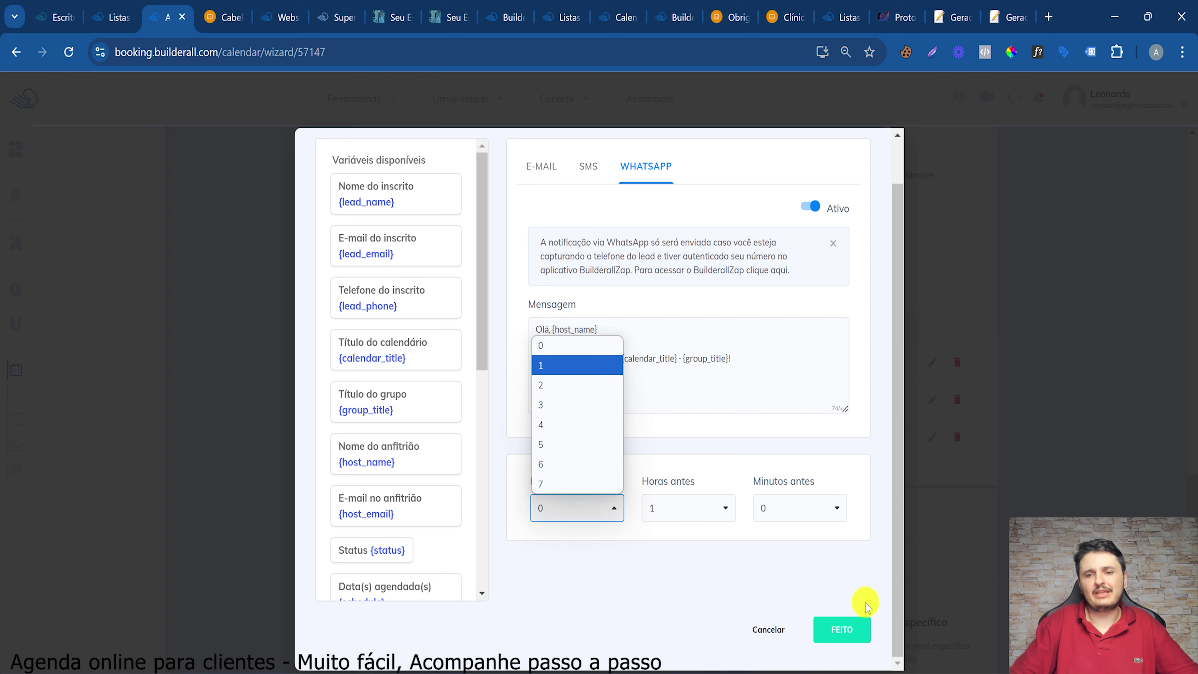
left_click(717, 509)
Review the reminder's e-mail subject and body, then its WhatsApp and SMS versions
left_click(542, 155)
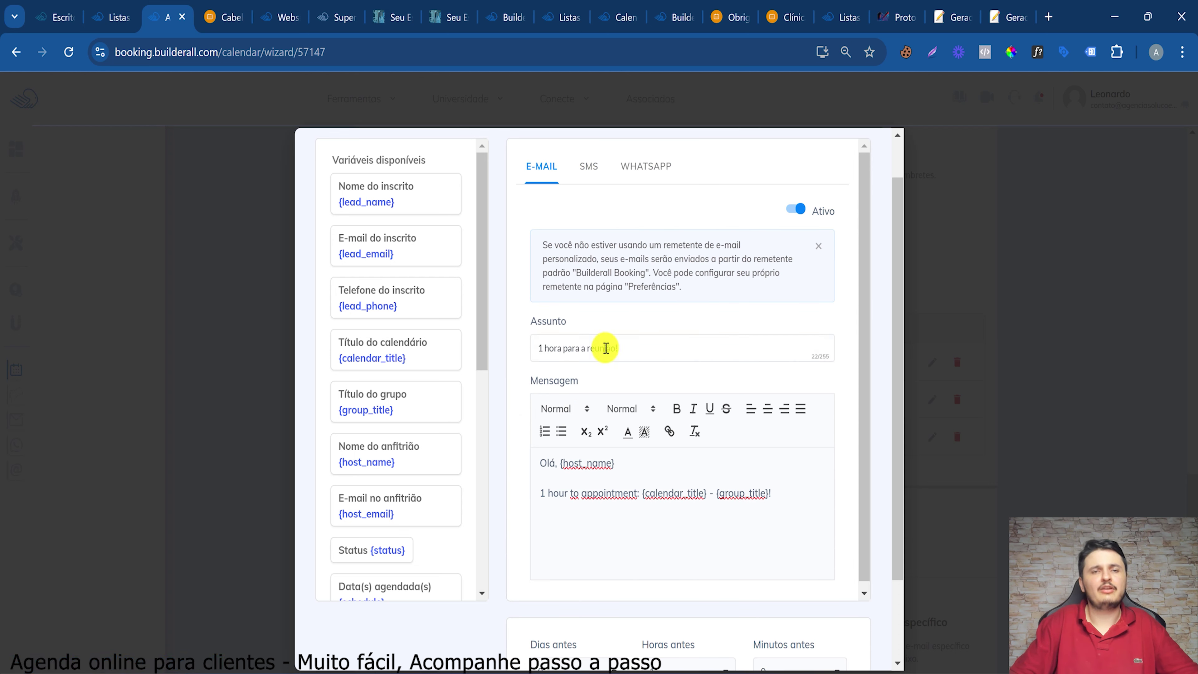
triple_click(606, 348)
left_click_drag(583, 348, 679, 346)
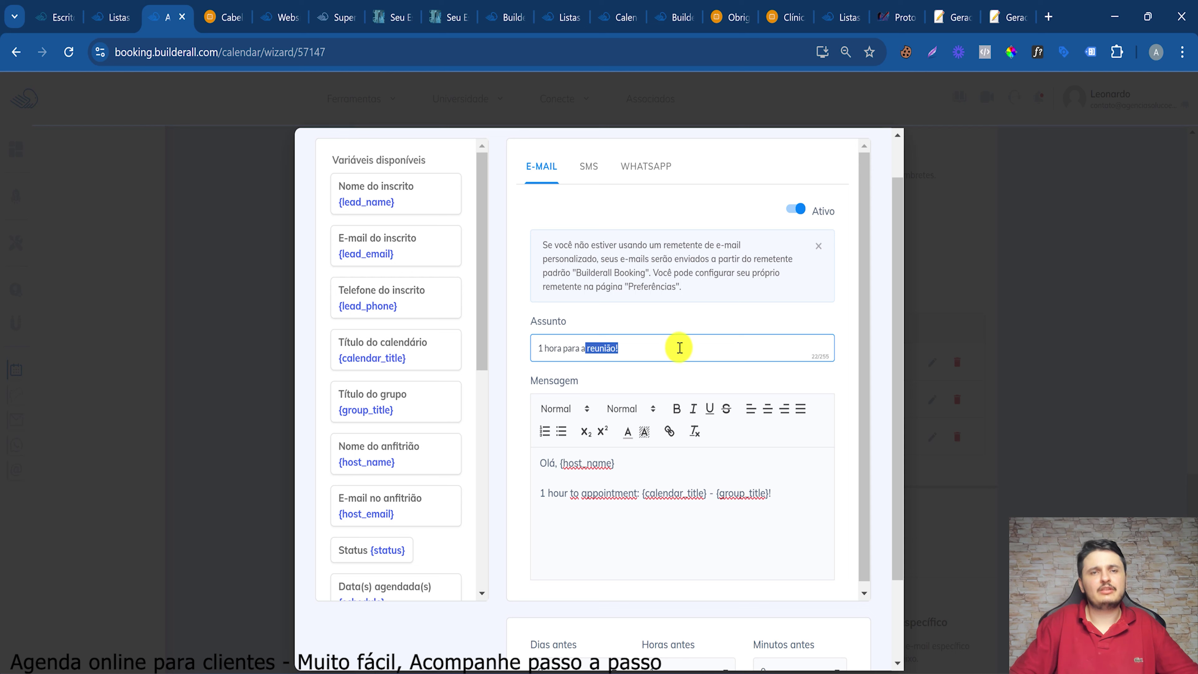
left_click_drag(543, 348, 742, 362)
left_click_drag(562, 462, 783, 522)
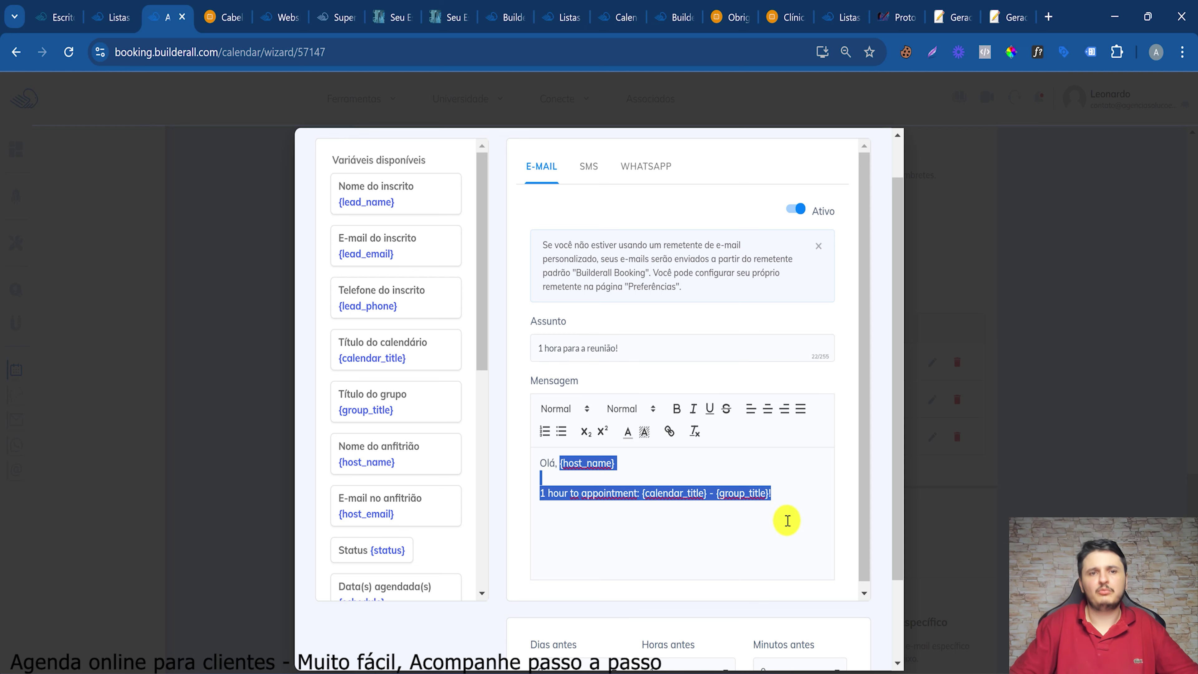
left_click(784, 519)
left_click(640, 161)
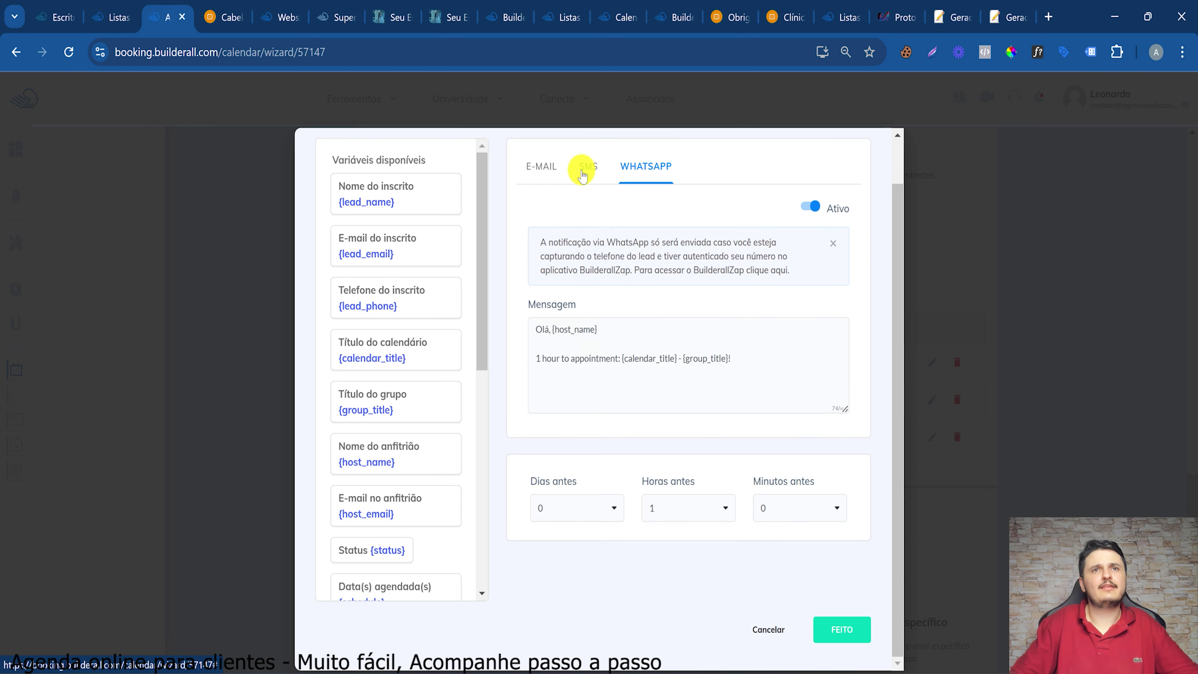
left_click(583, 172)
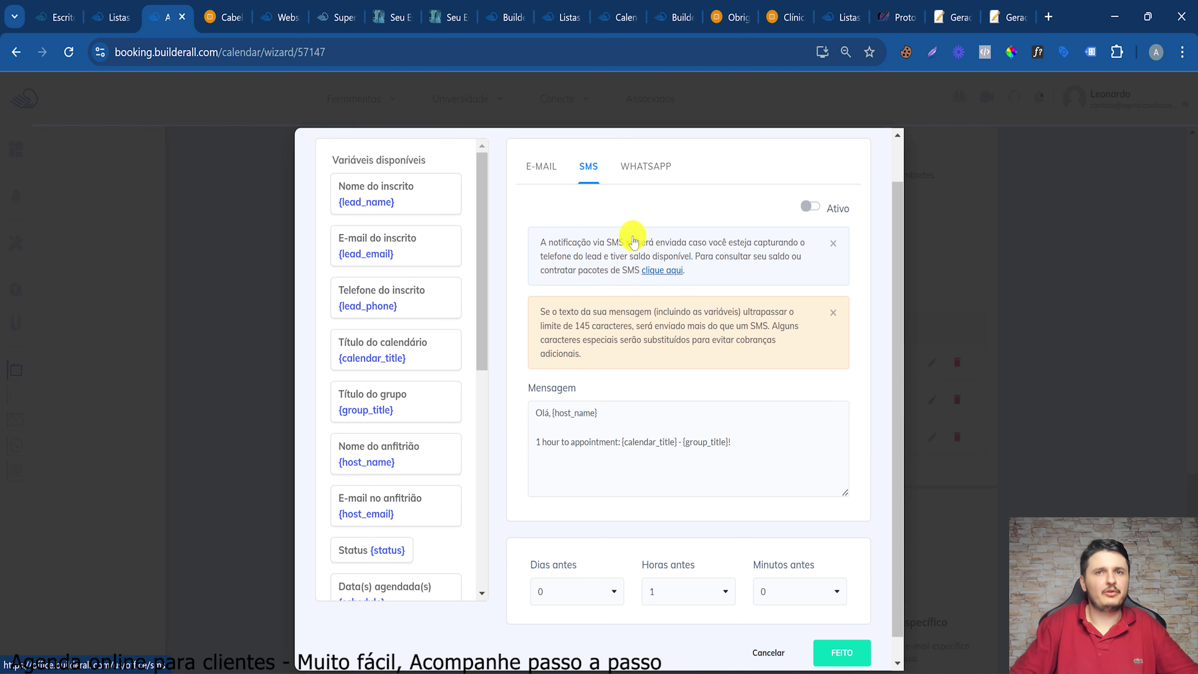
left_click(545, 166)
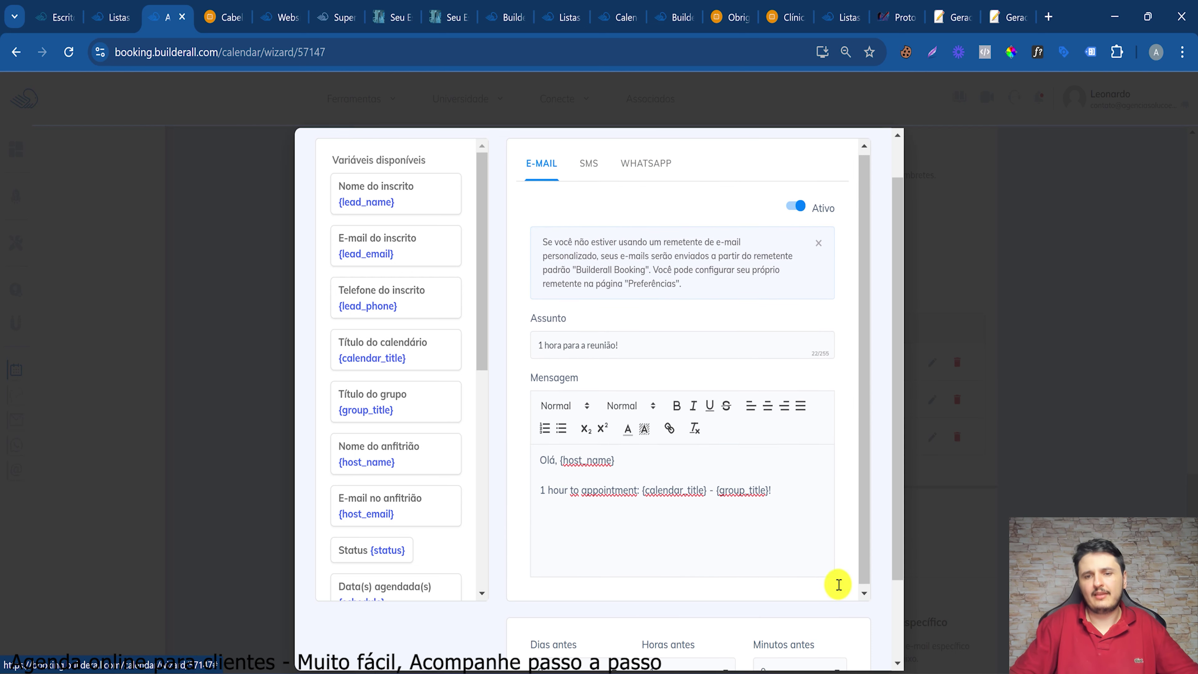
scroll(848, 640, "down", 3)
Save the host reminder, confirming it is the third reminder sent to the host
left_click(843, 630)
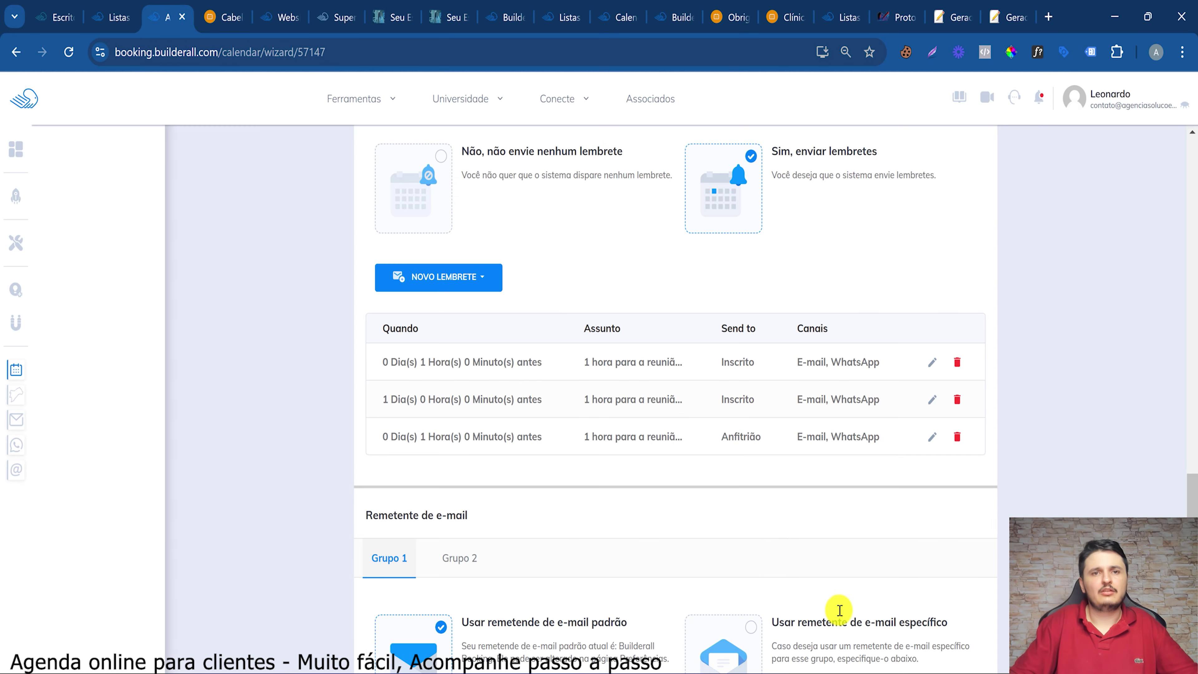
scroll(570, 428, "down", 3)
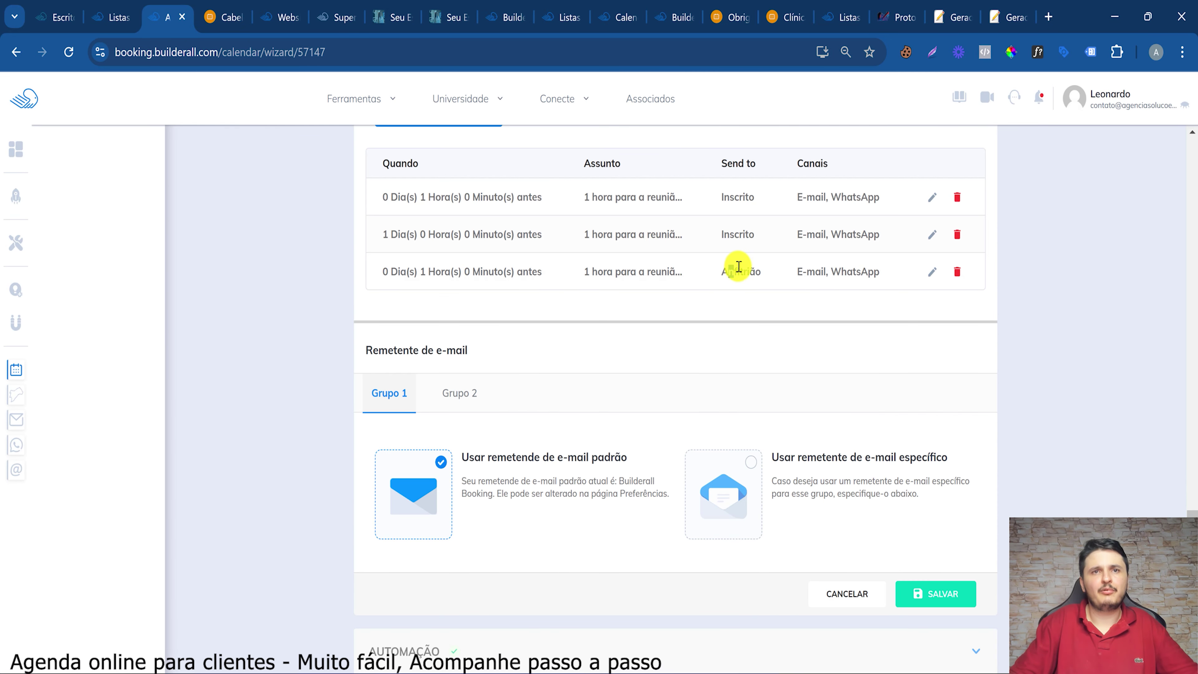
left_click_drag(736, 270, 763, 270)
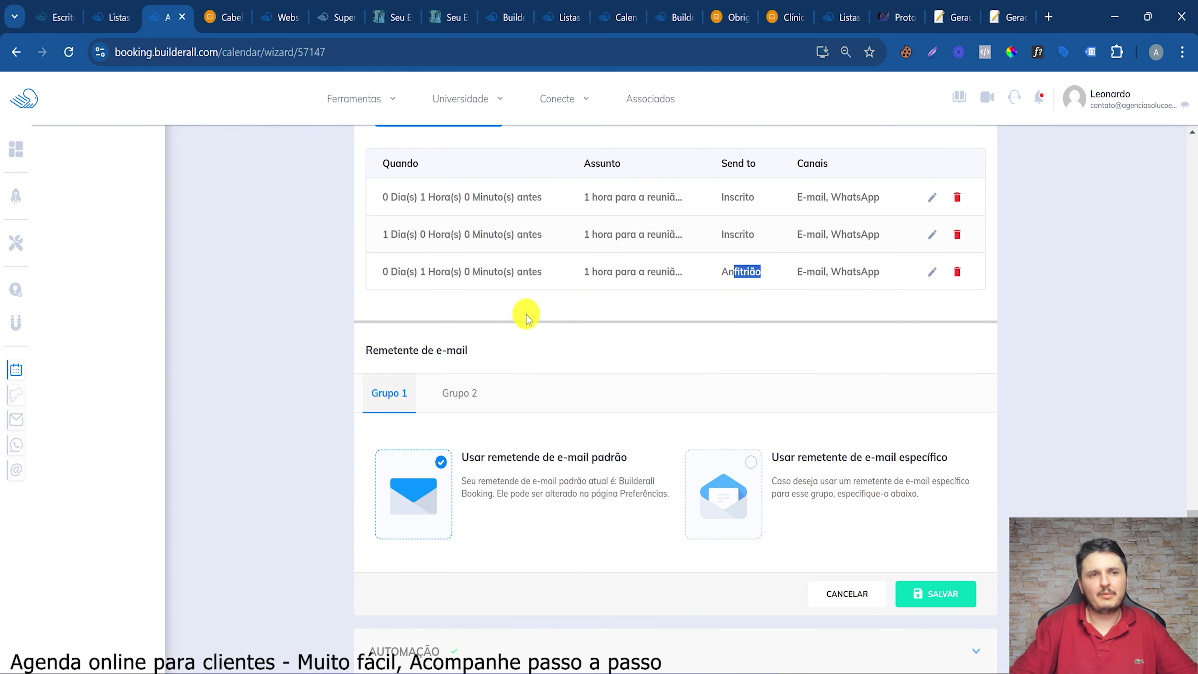
scroll(524, 315, "up", 5)
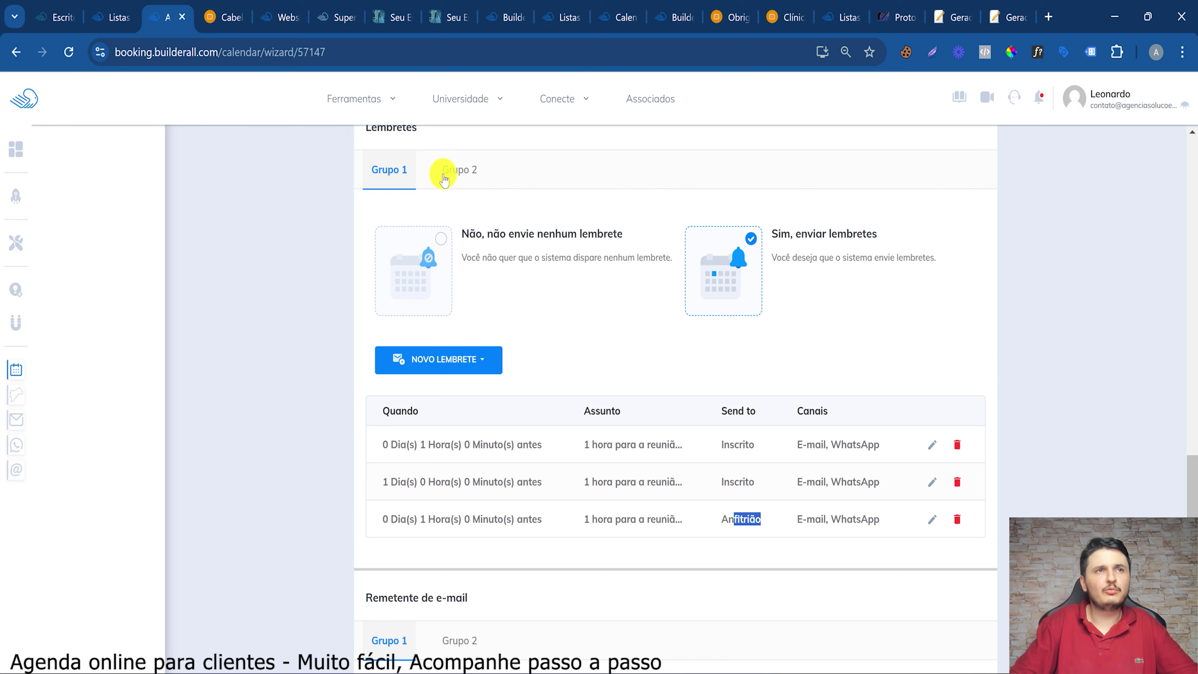
Enable reminders for Grupo 2 with 'Sim, enviar lembretes'
left_click(450, 174)
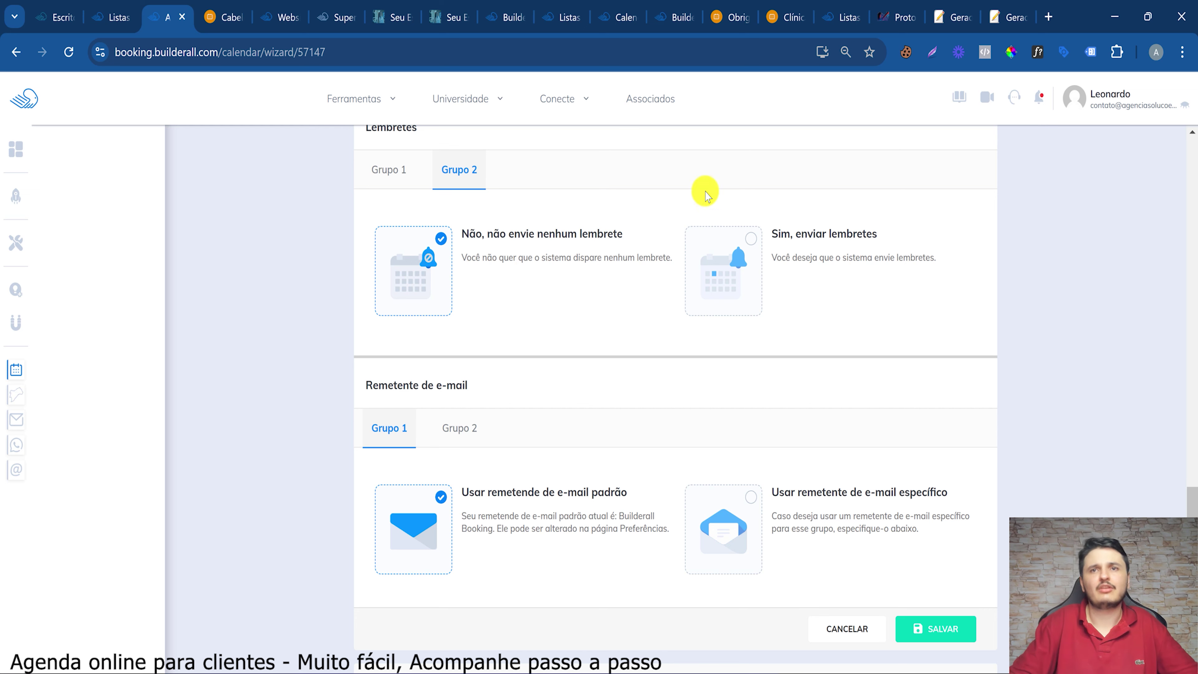
left_click(754, 240)
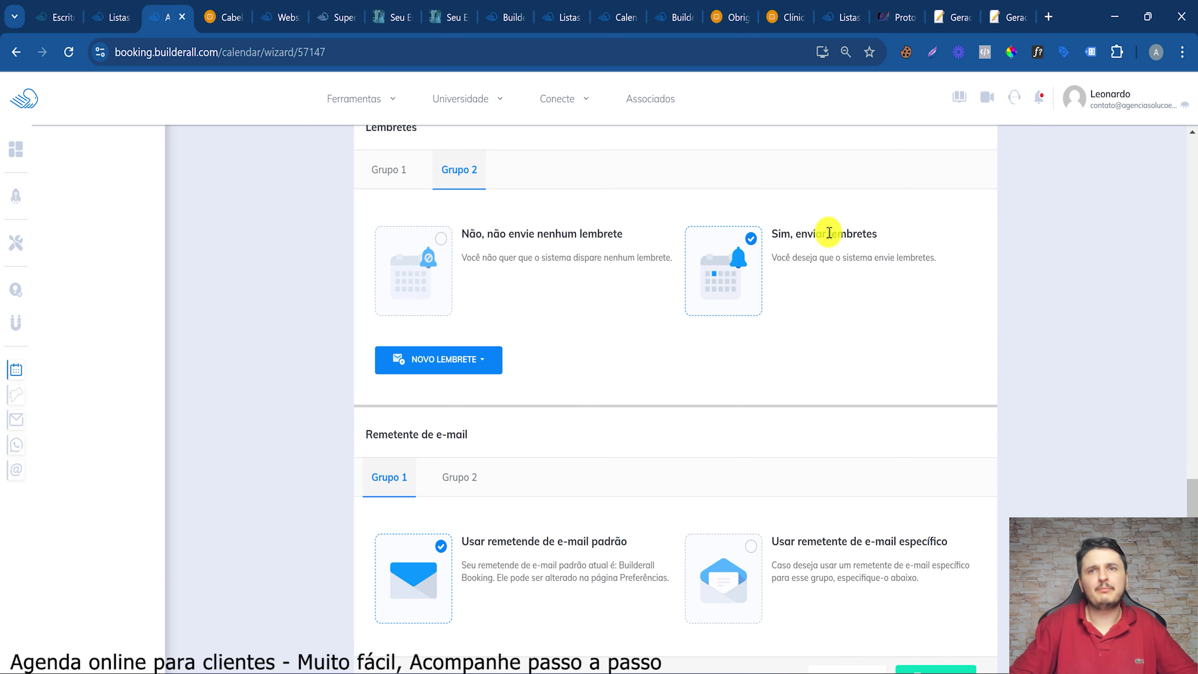
left_click_drag(877, 234, 781, 235)
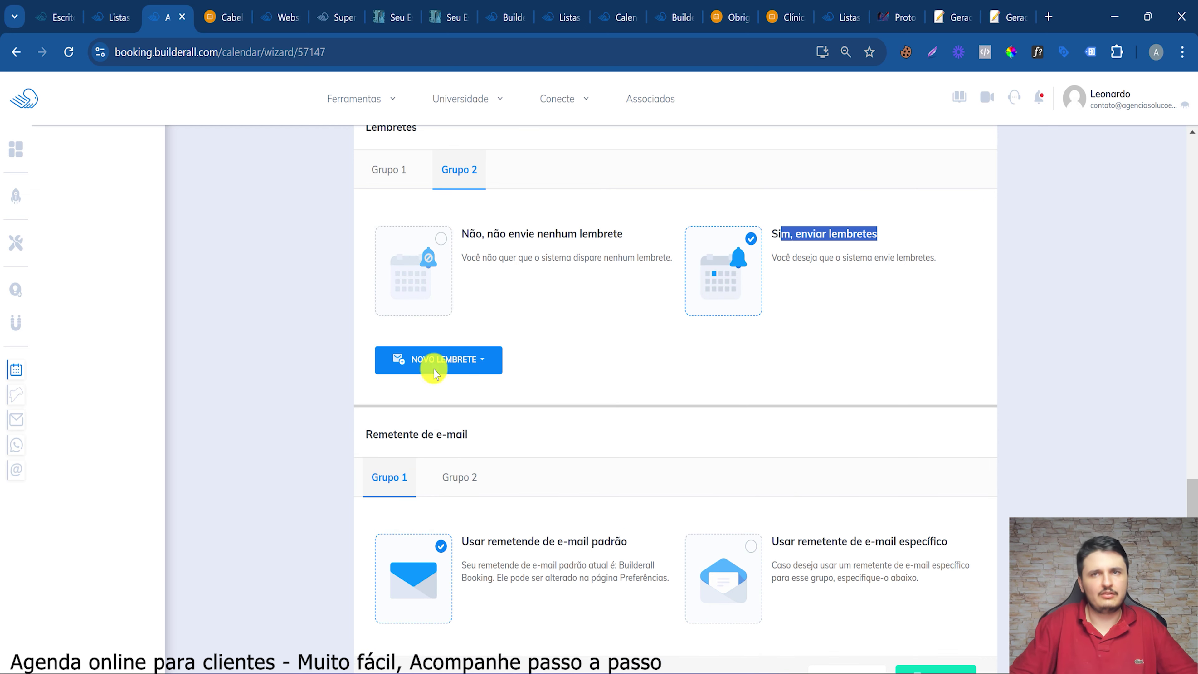
left_click(396, 364)
scroll(642, 366, "up", 5)
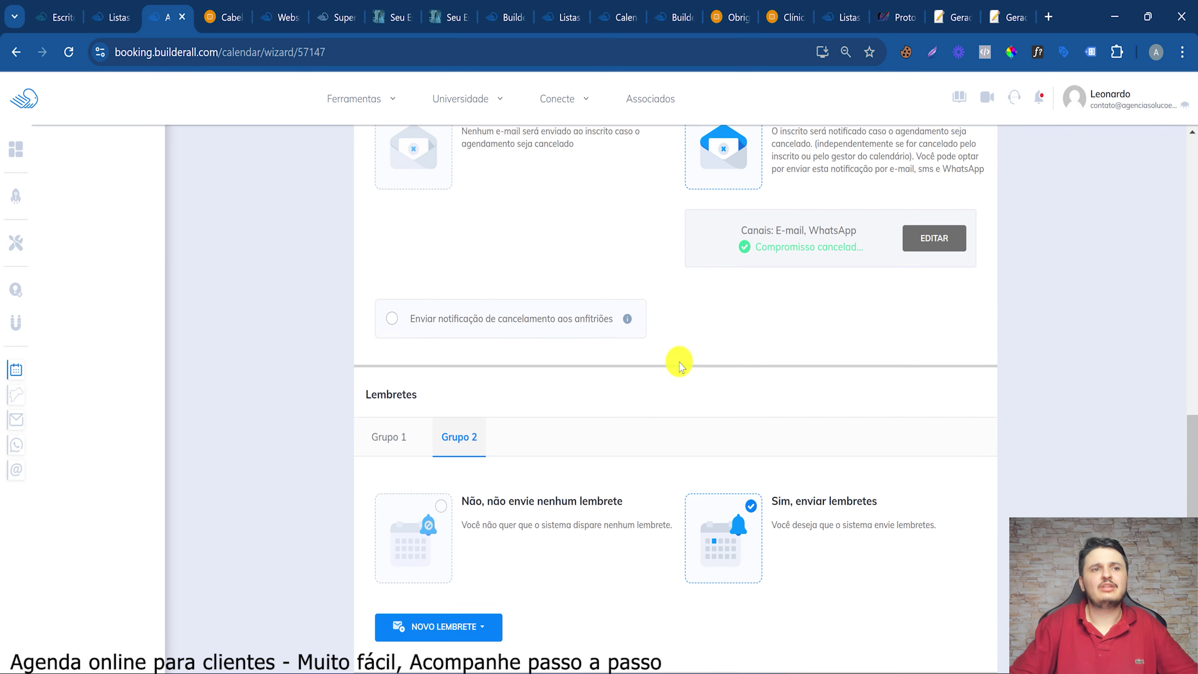
scroll(679, 364, "down", 4)
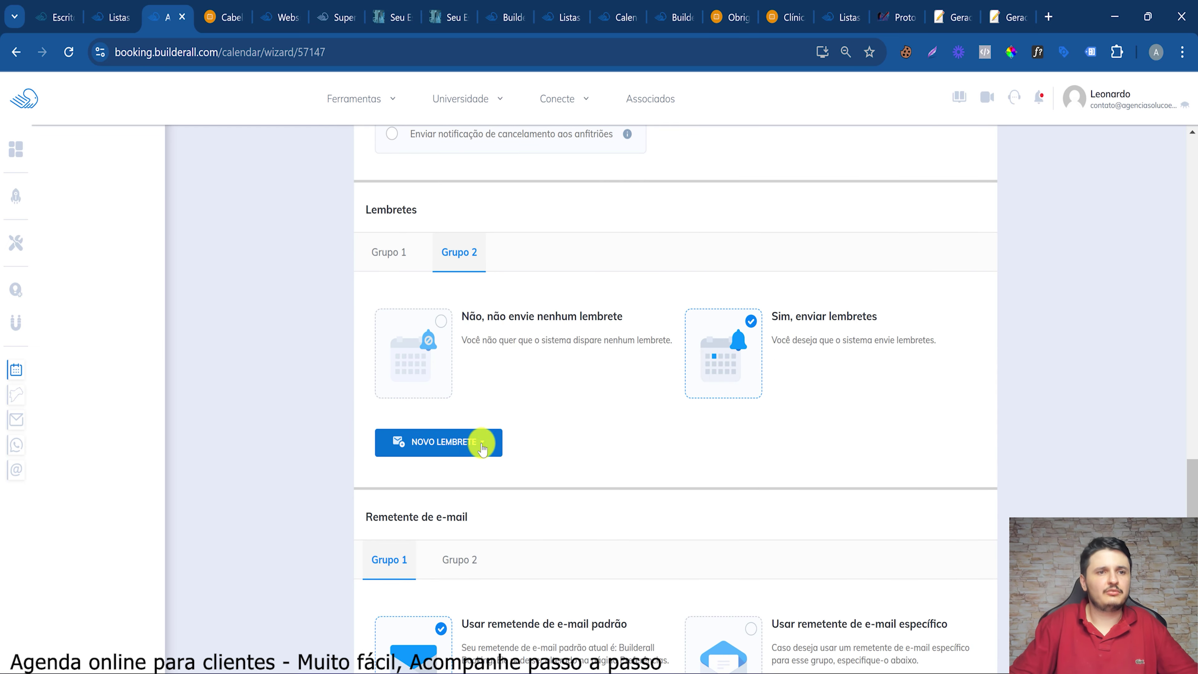
Add the client e-mail reminder '1 hora para a reunião!' to Grupo 2 and check its WhatsApp version
left_click(480, 441)
left_click(427, 473)
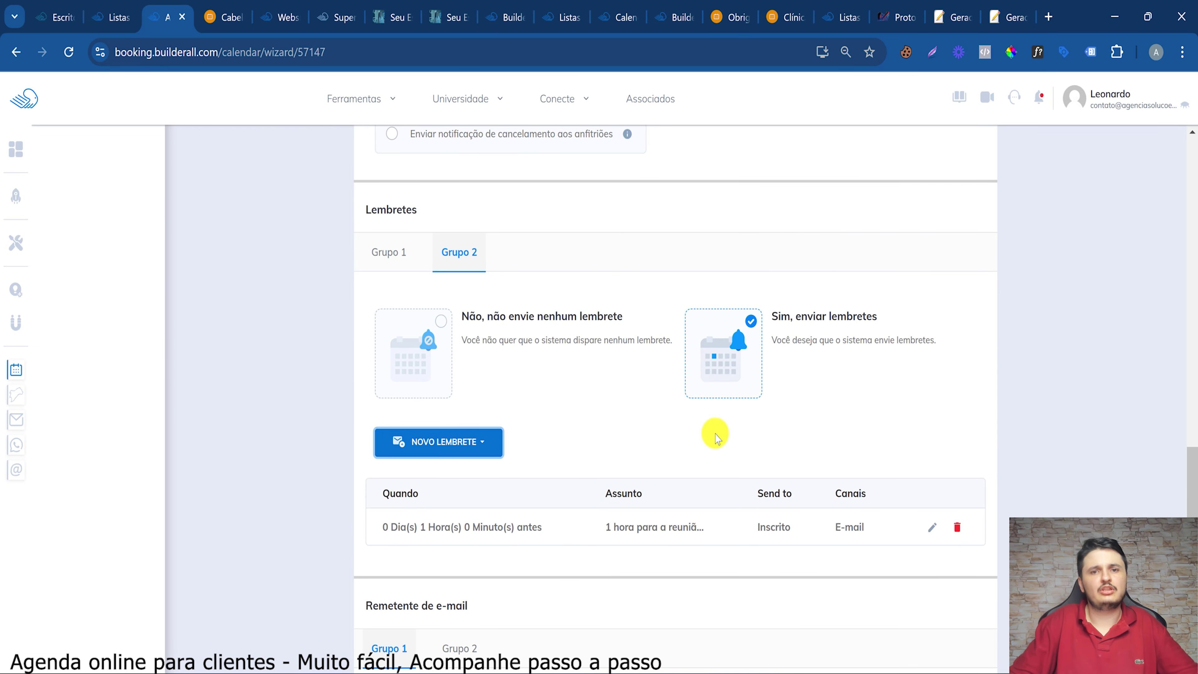
left_click(928, 534)
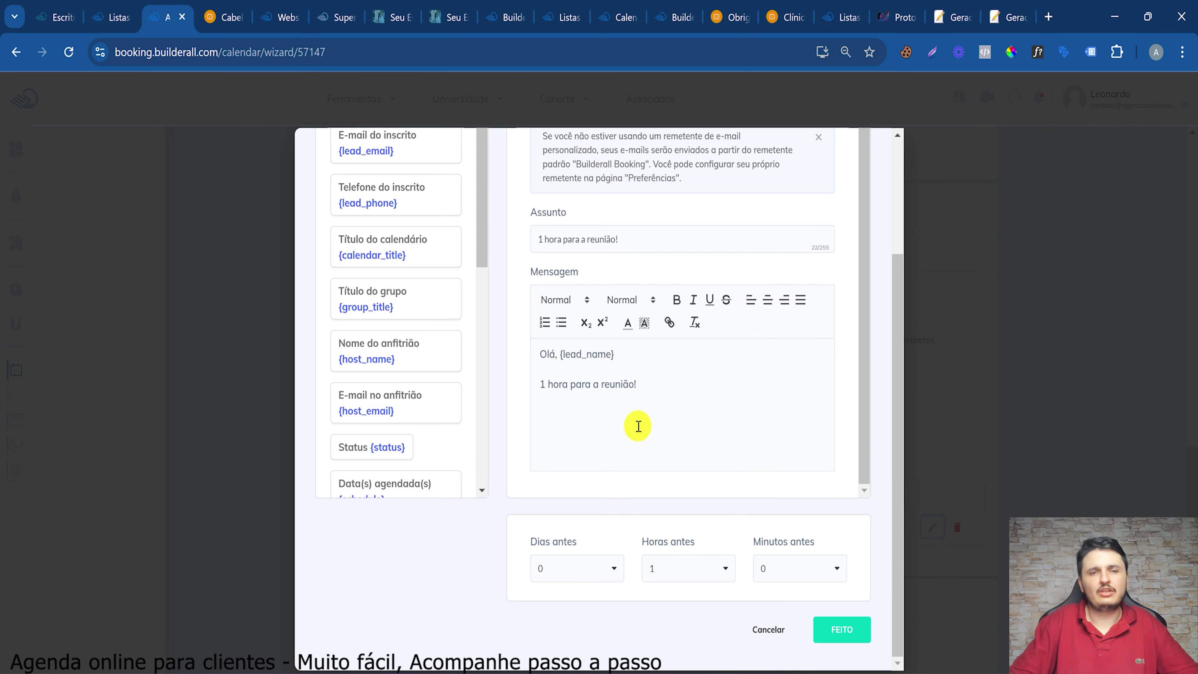
scroll(606, 226, "up", 4)
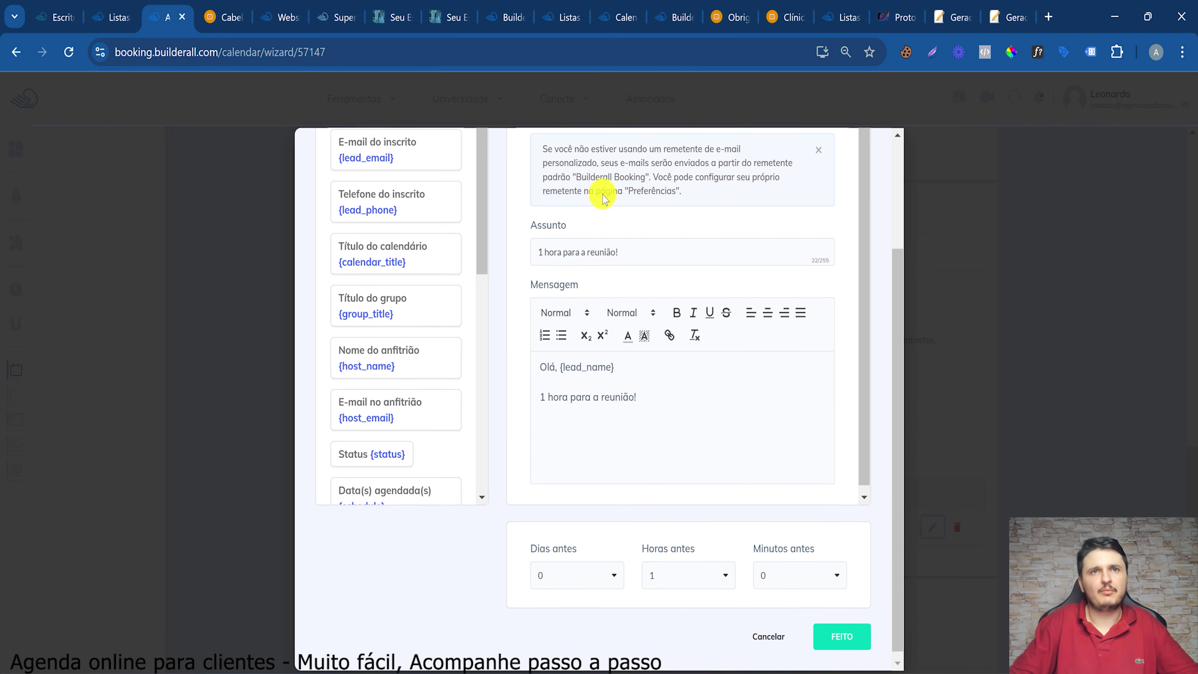
left_click(636, 225)
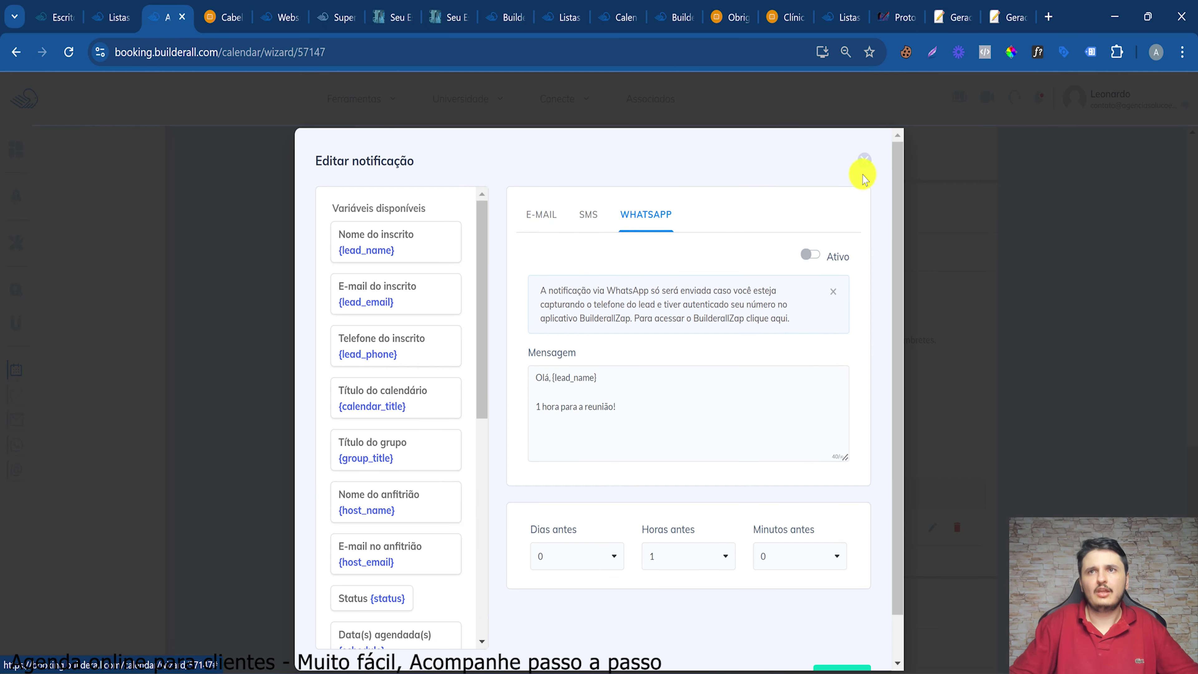
left_click(861, 162)
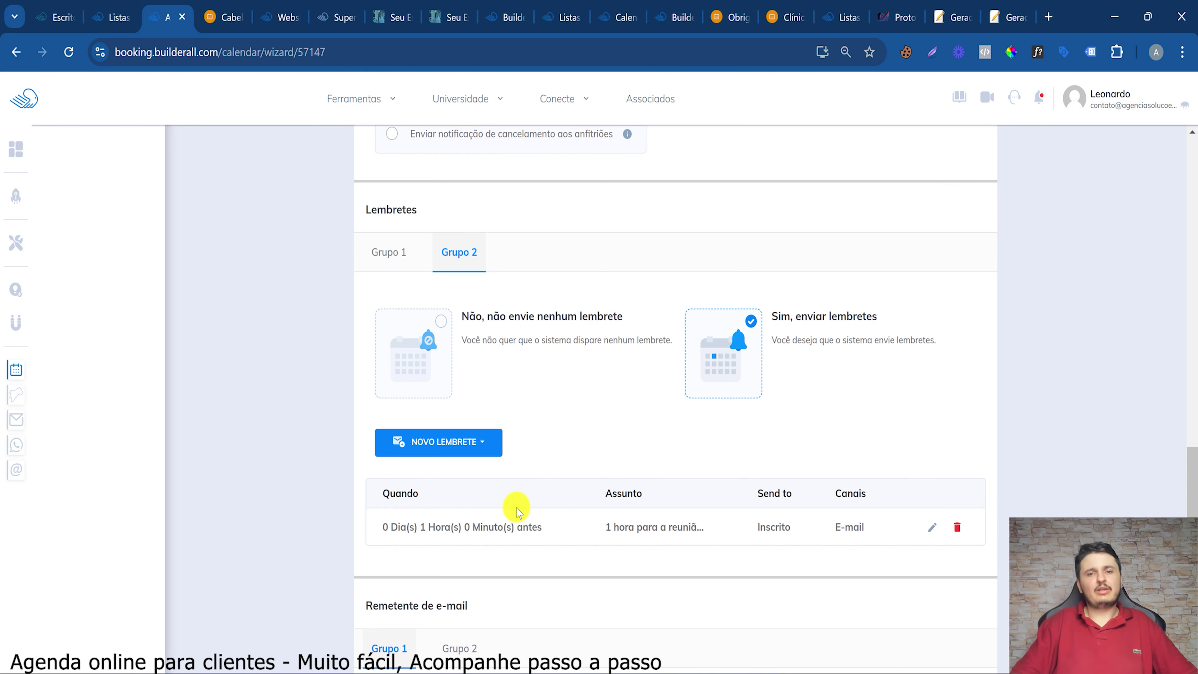
Check the default Remetente de e-mail sender, then bring up the Central de Negócios tools
scroll(694, 585, "down", 5)
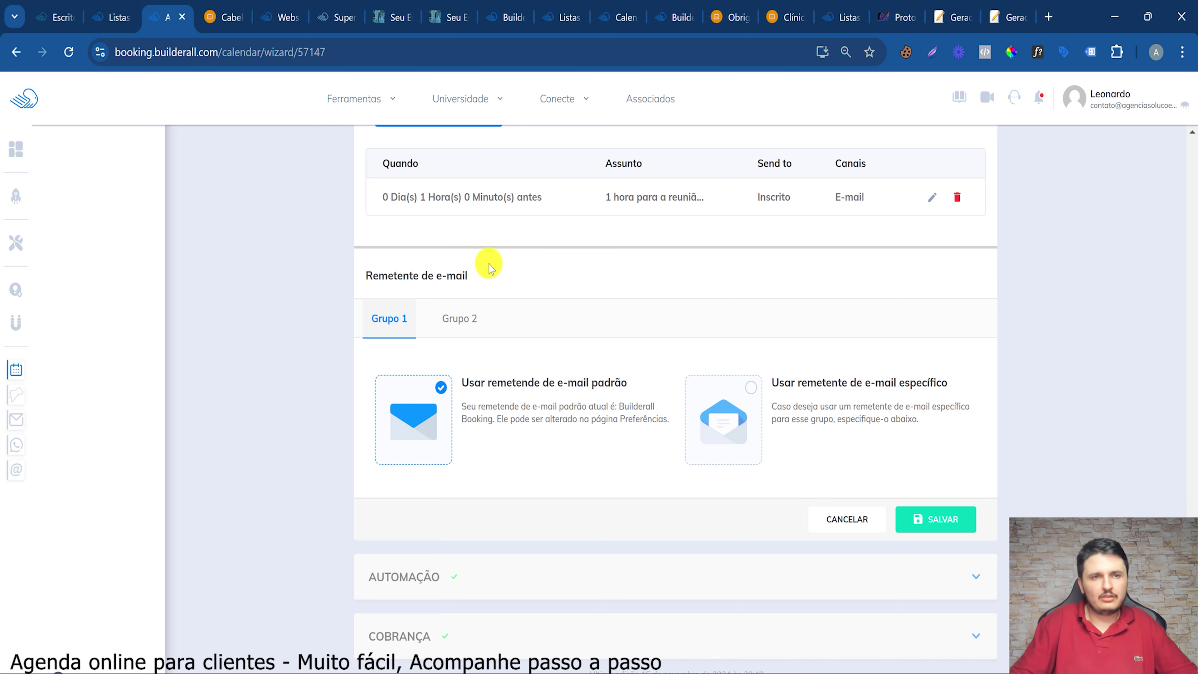
scroll(411, 366, "down", 1)
left_click_drag(388, 228, 447, 241)
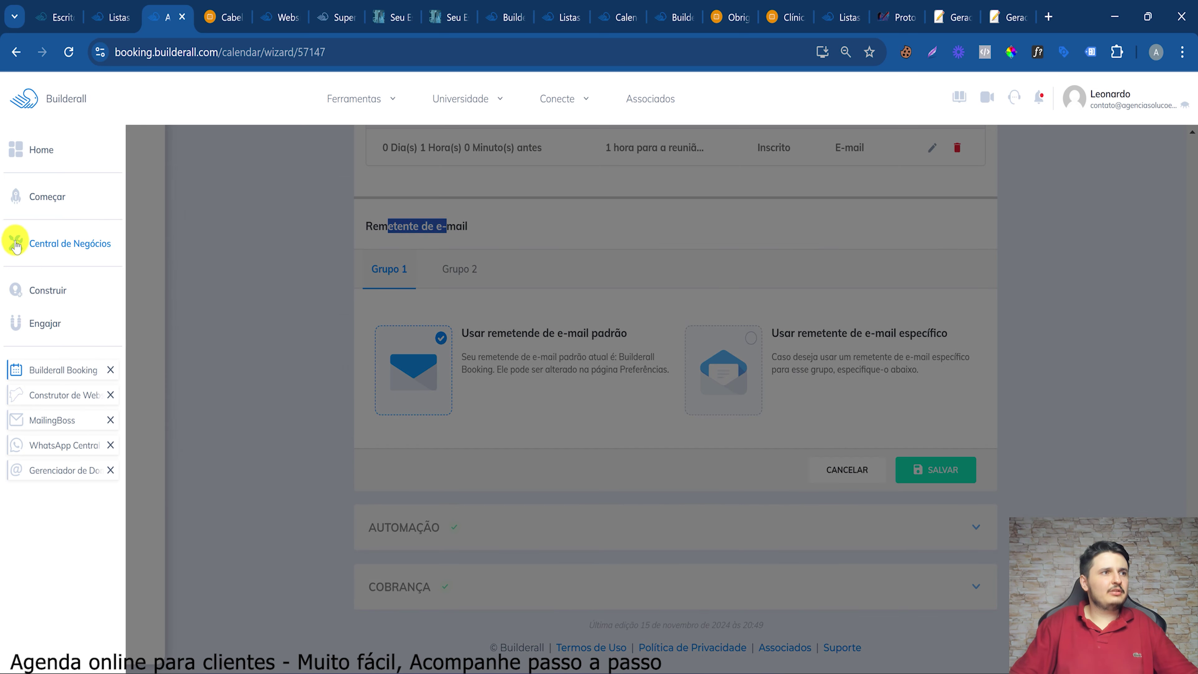
left_click(33, 243)
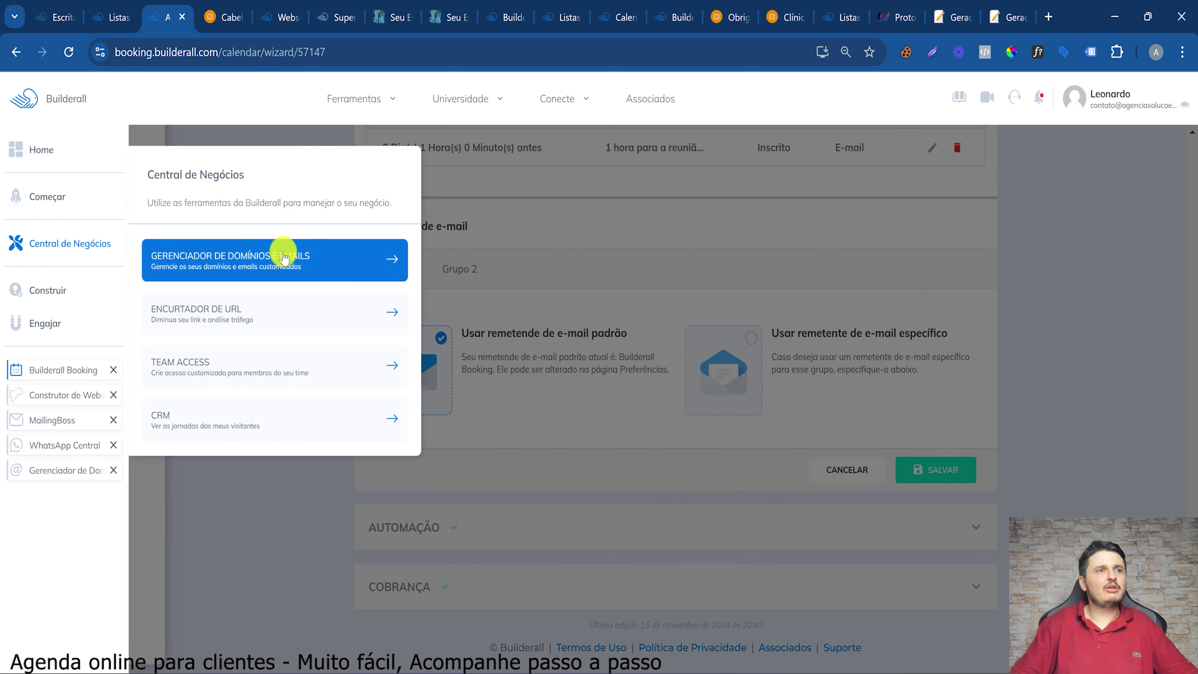
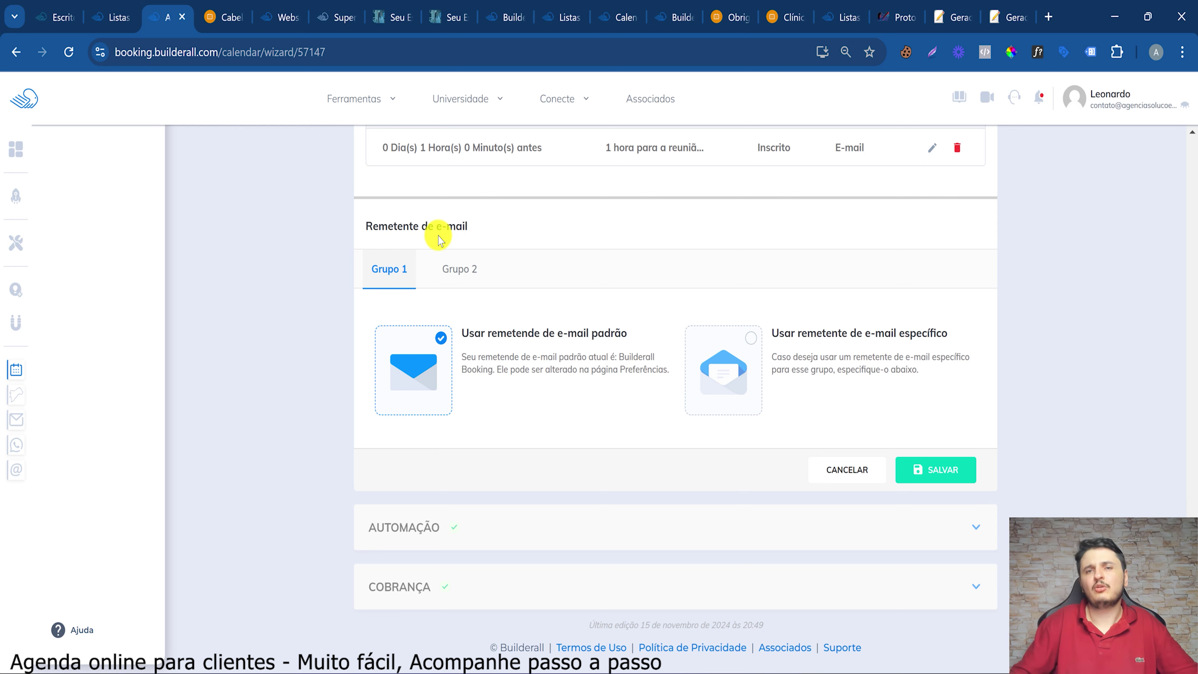
Discard the Comunicação edits, then set Grupo 2 to charge R$ 60 paid on site and save
left_click(857, 480)
left_click(447, 553)
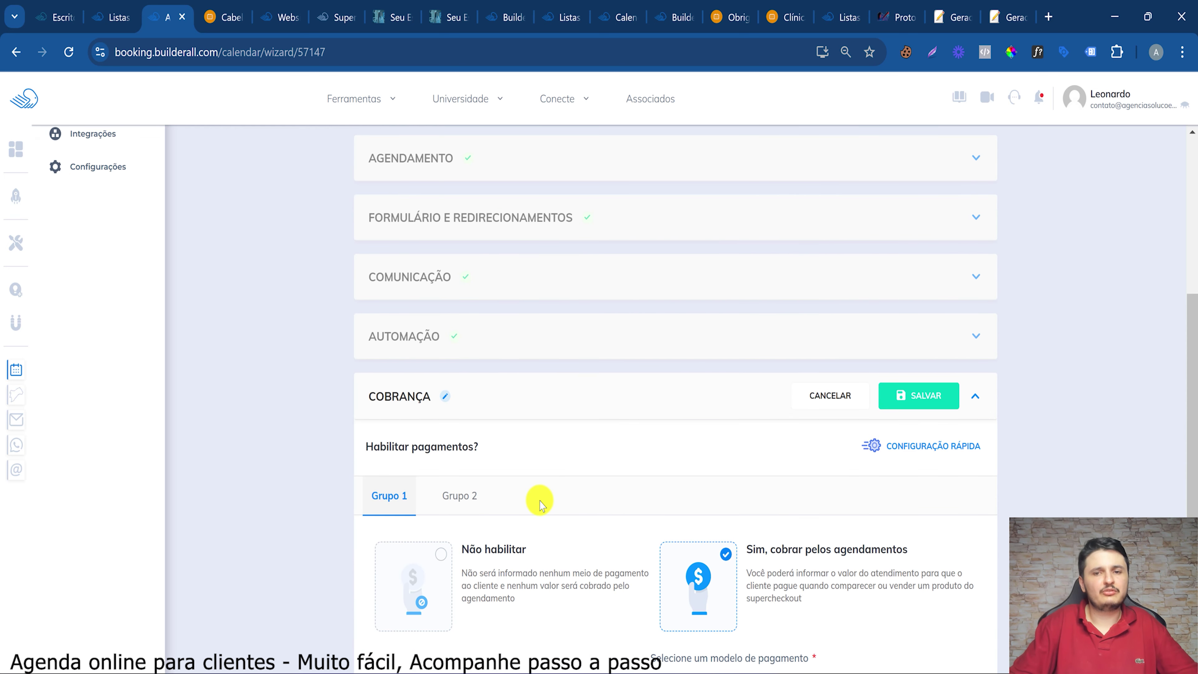
scroll(539, 504, "down", 5)
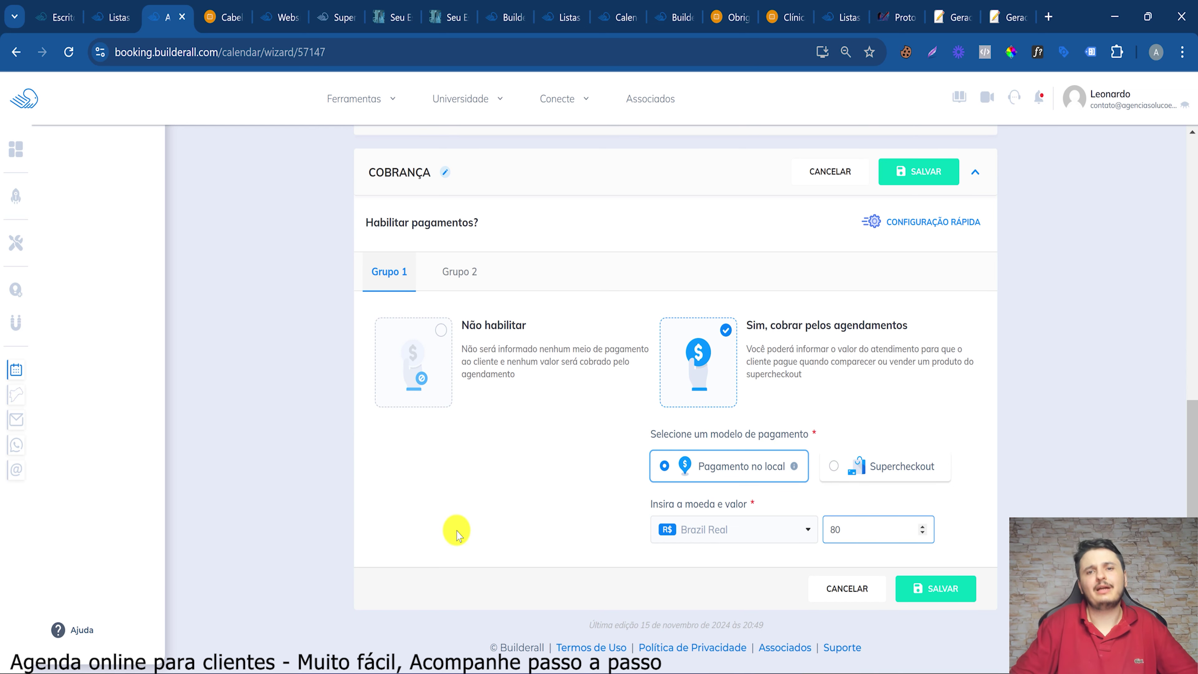
left_click(457, 270)
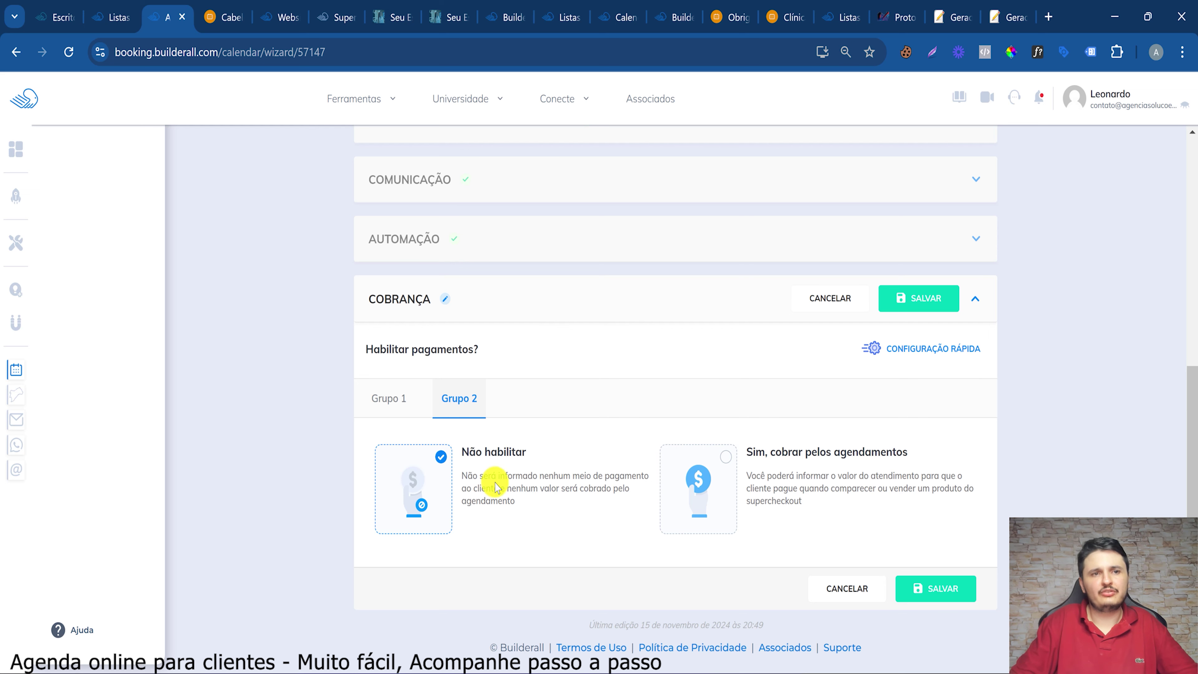
left_click(700, 469)
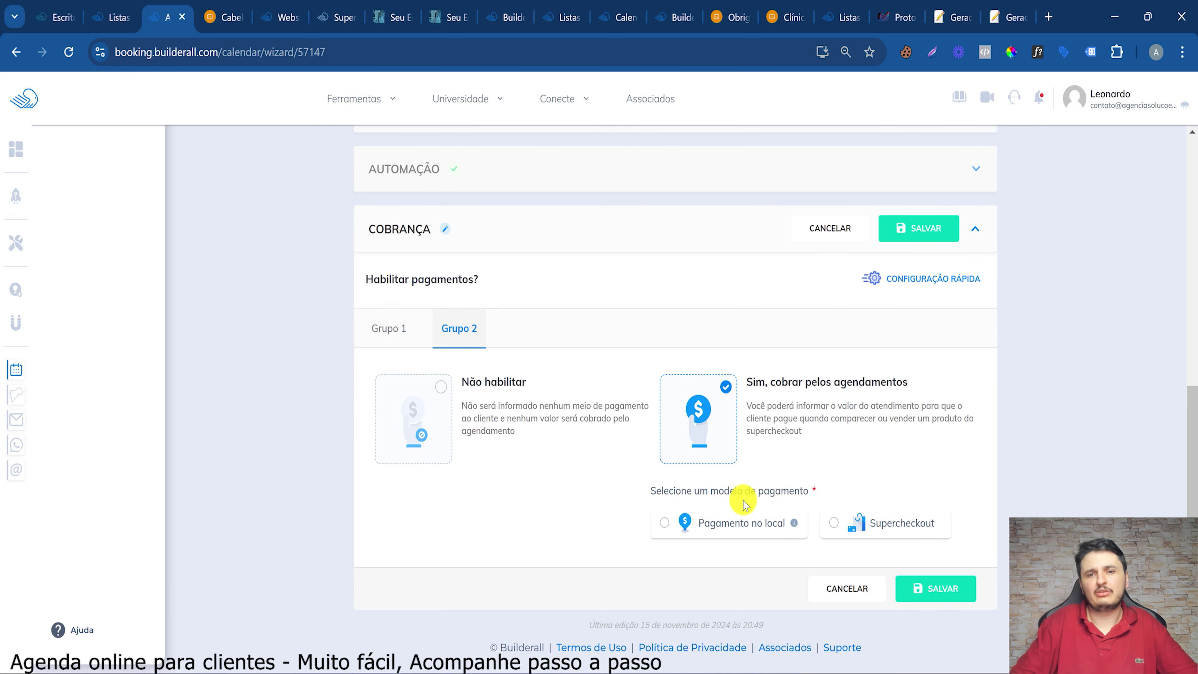
left_click(741, 525)
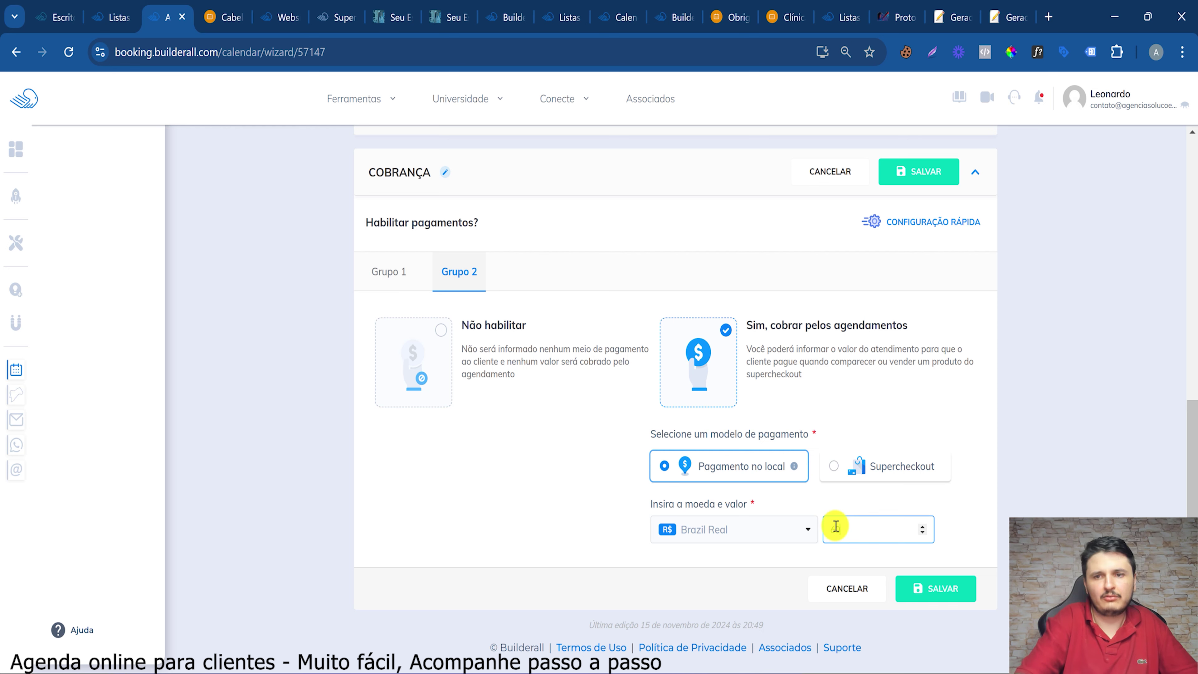
type("60")
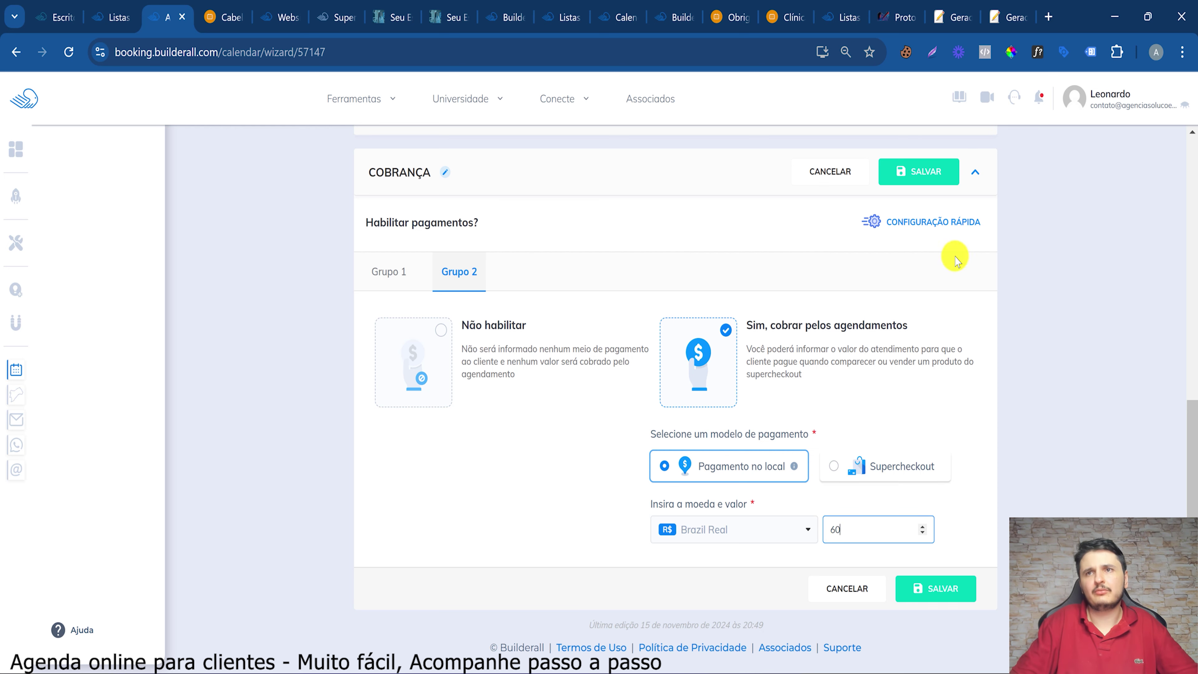
left_click(909, 170)
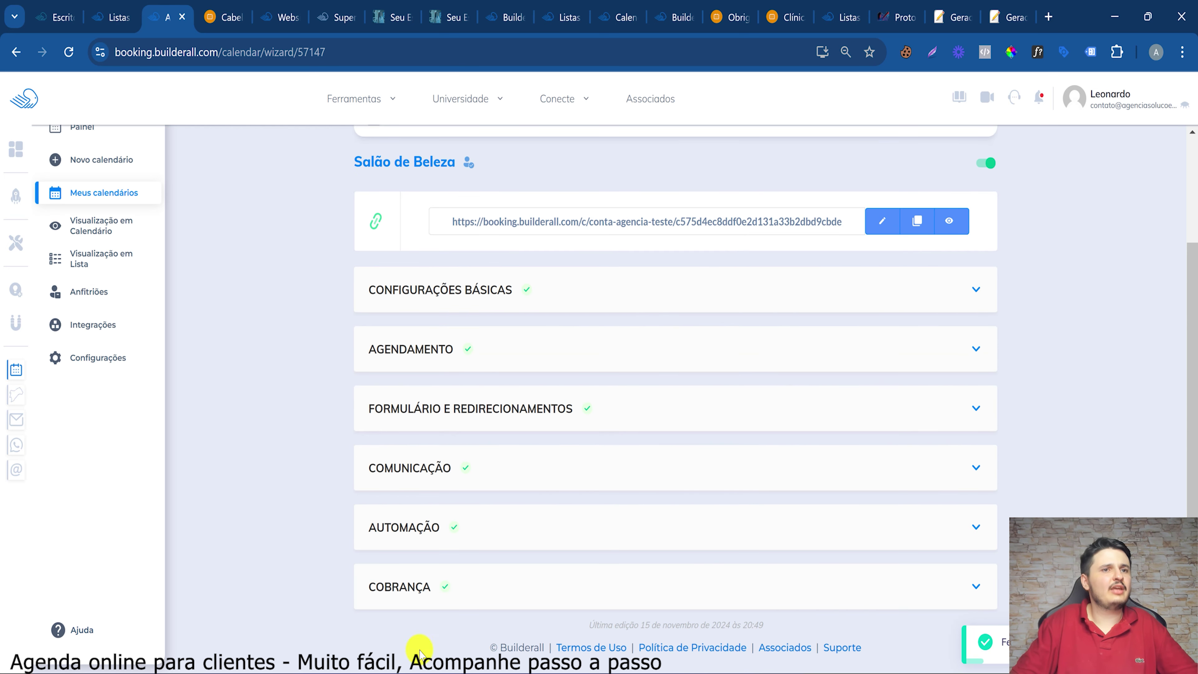
left_click(958, 222)
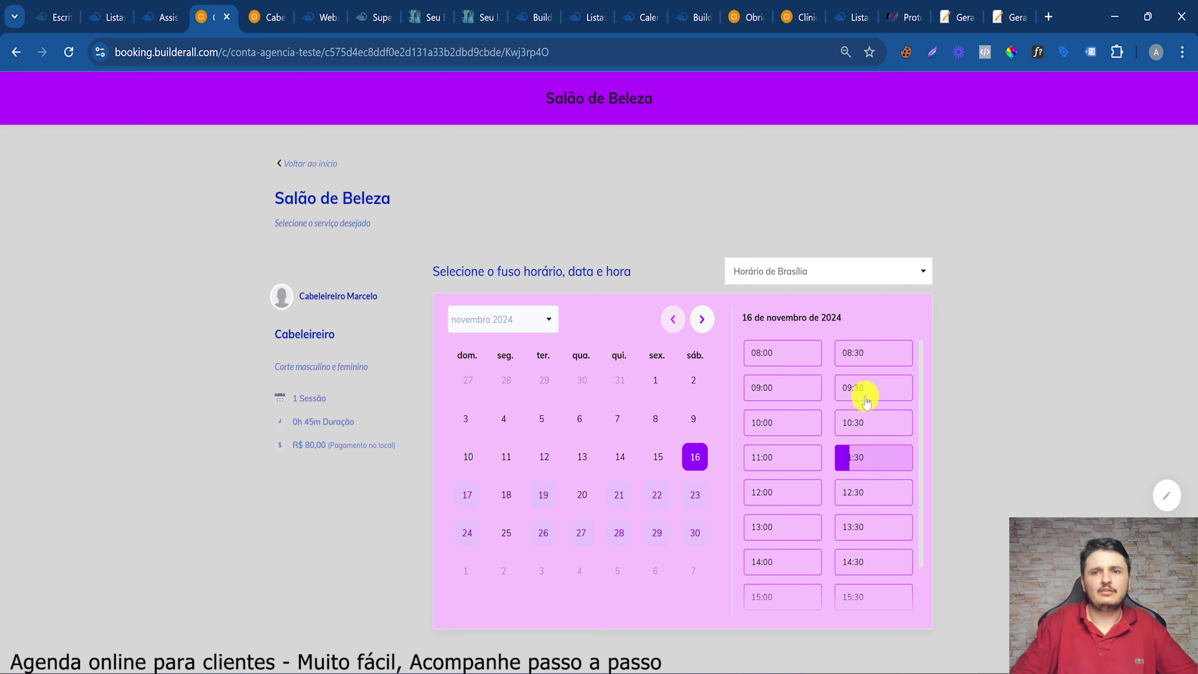
left_click(293, 163)
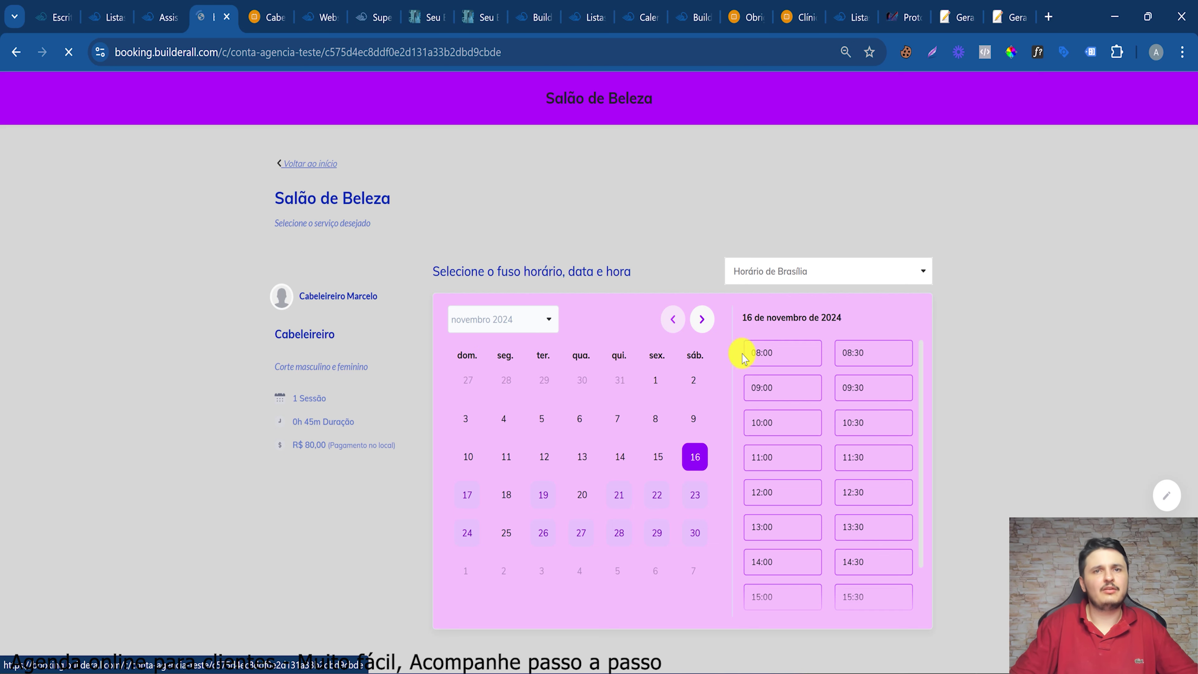
left_click(694, 292)
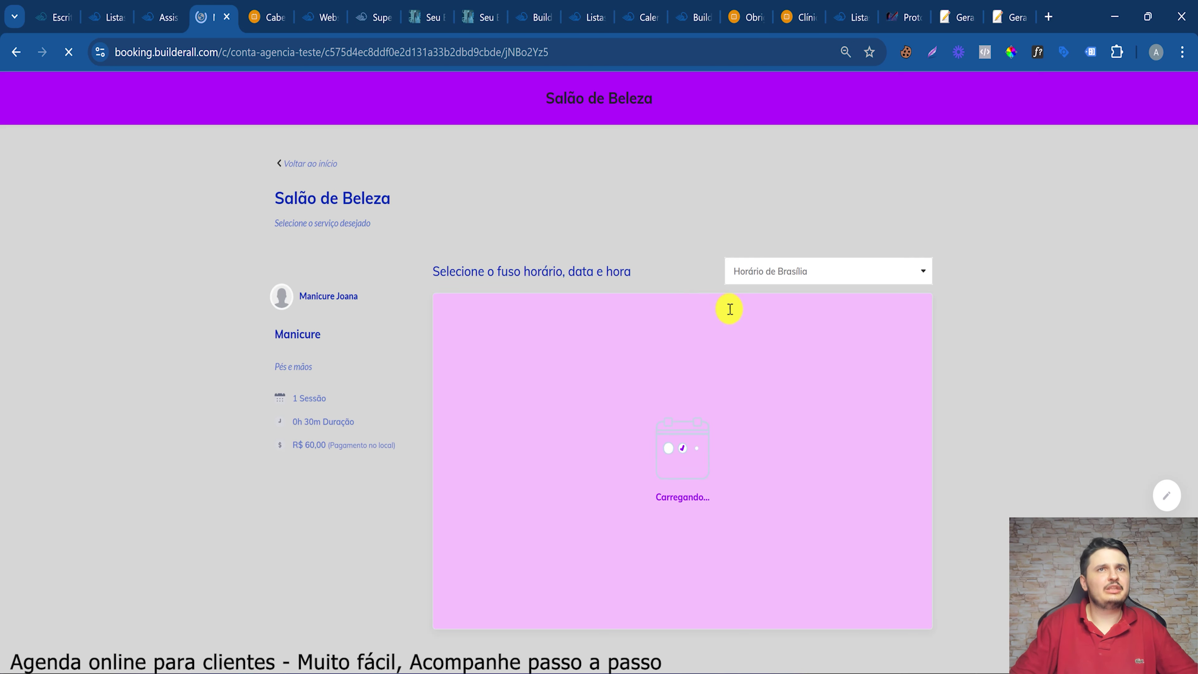
key("ctrl+shift+Tab")
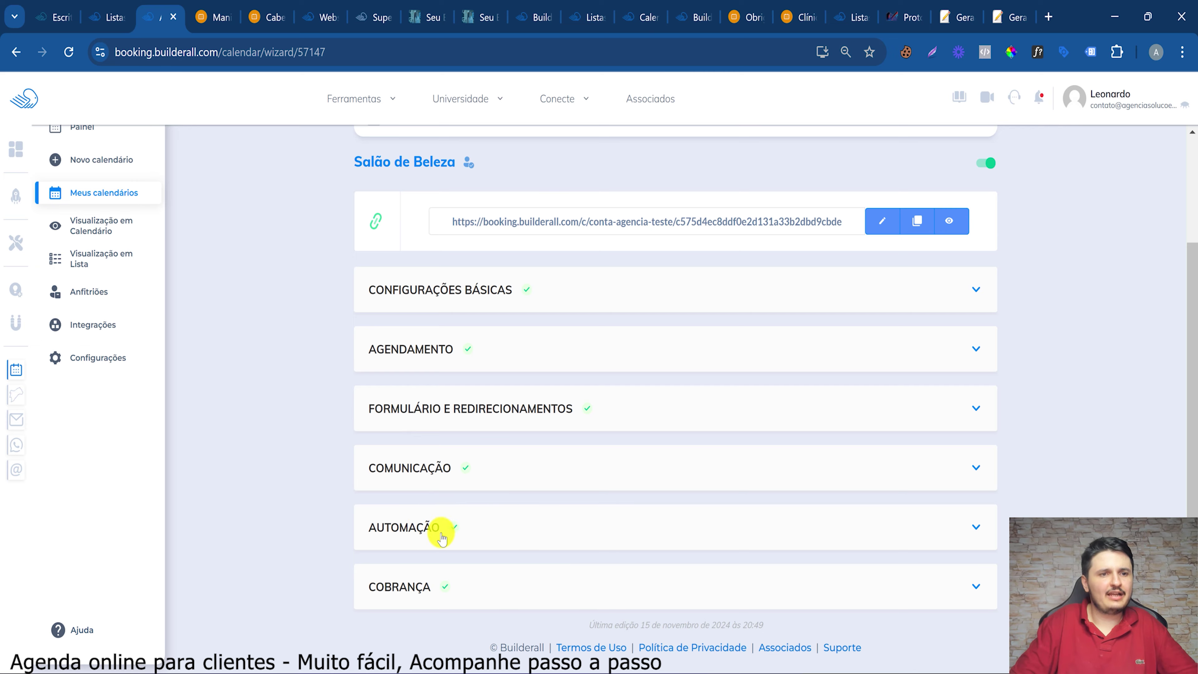
Replace the Agendamento Consulta subscription list with the salon clients Mailingboss list
left_click(442, 538)
scroll(423, 467, "down", 10)
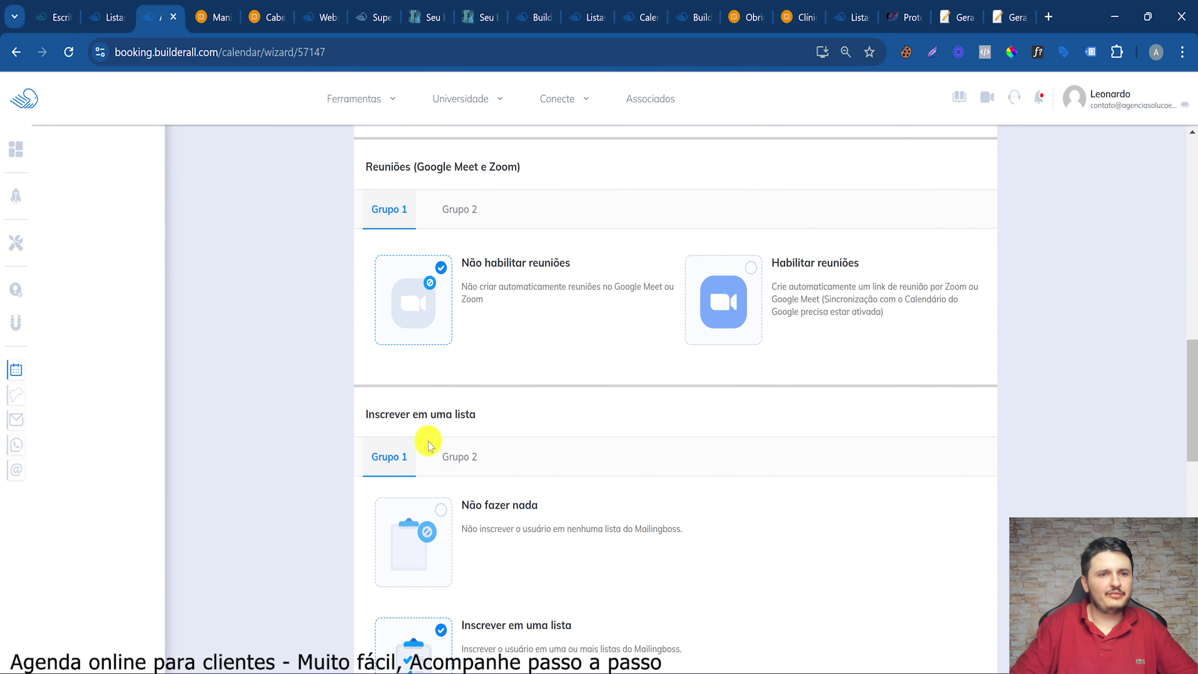
scroll(428, 446, "down", 5)
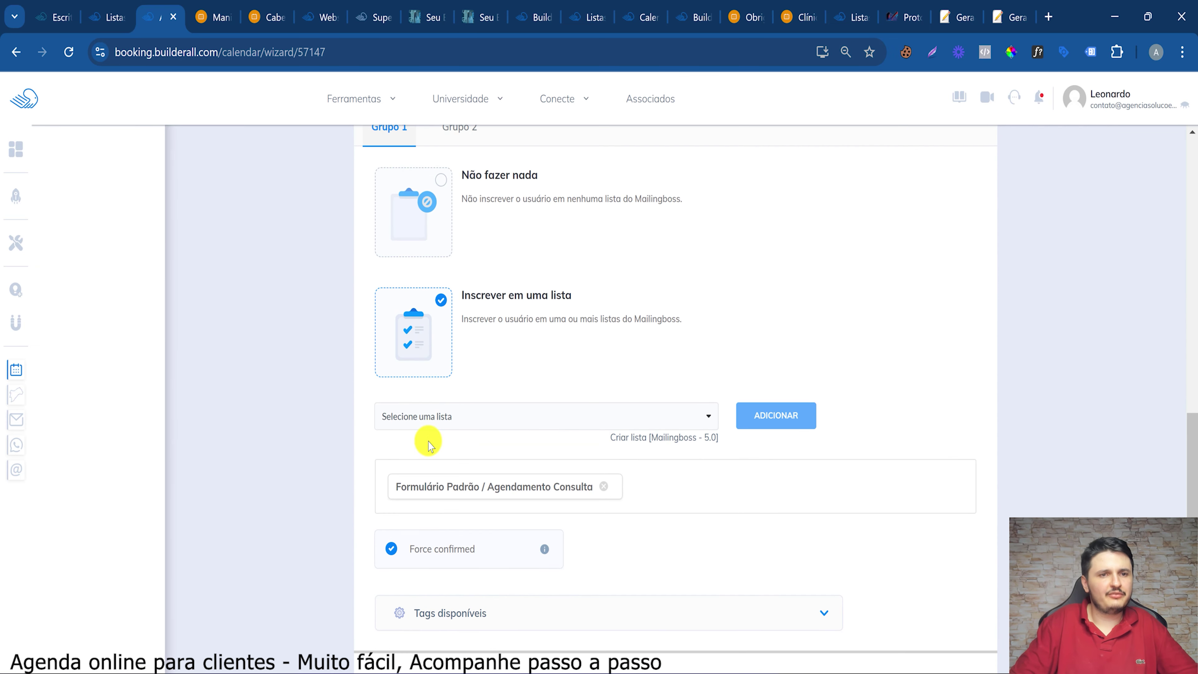
left_click(604, 488)
left_click(433, 417)
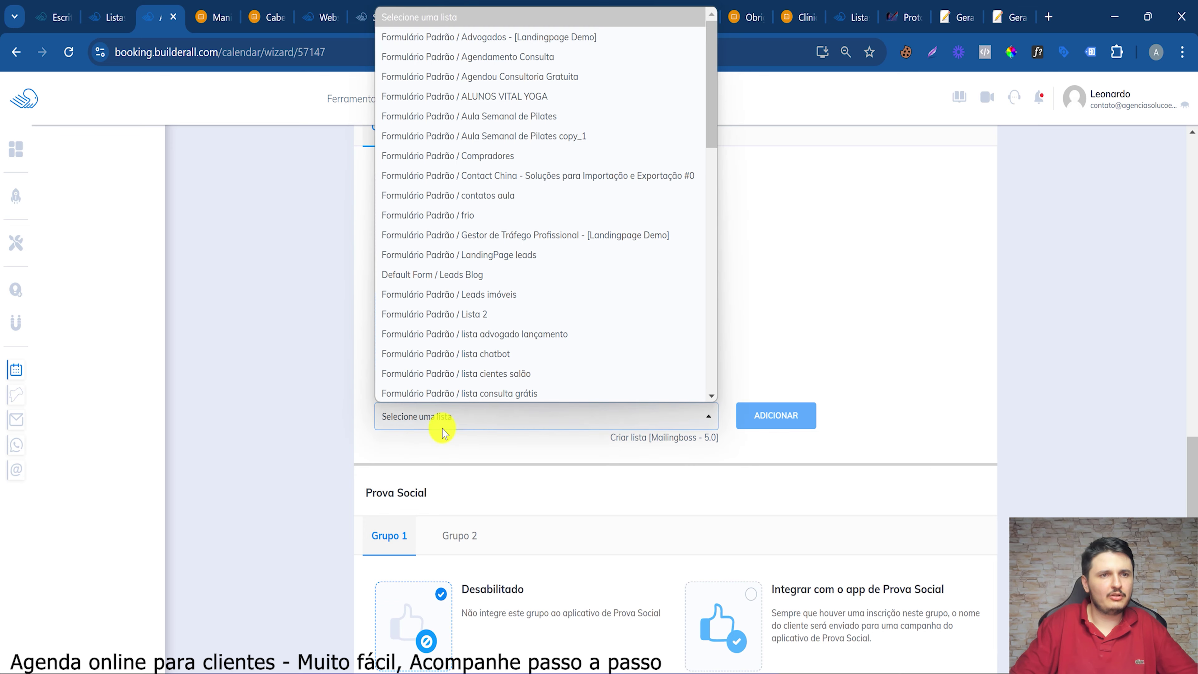
scroll(486, 557, "down", 3)
left_click(481, 551)
Add the salon clients list to Grupo 2 and review Grupo 1's list subscription
scroll(388, 209, "up", 3)
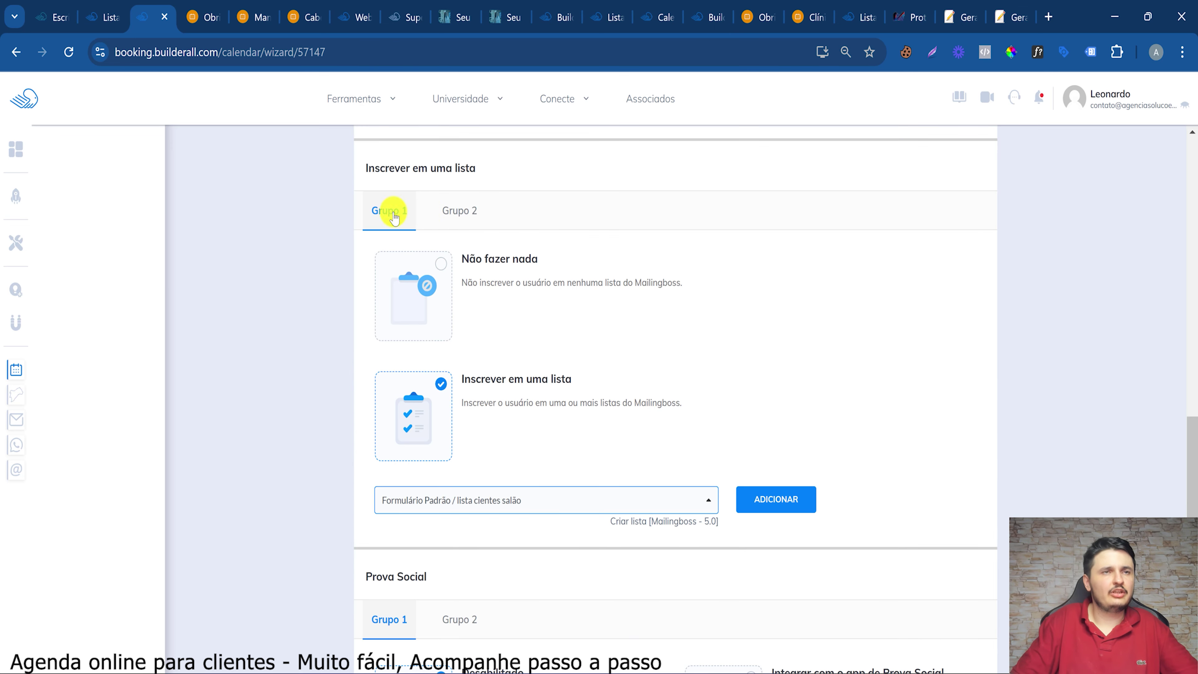
left_click(453, 214)
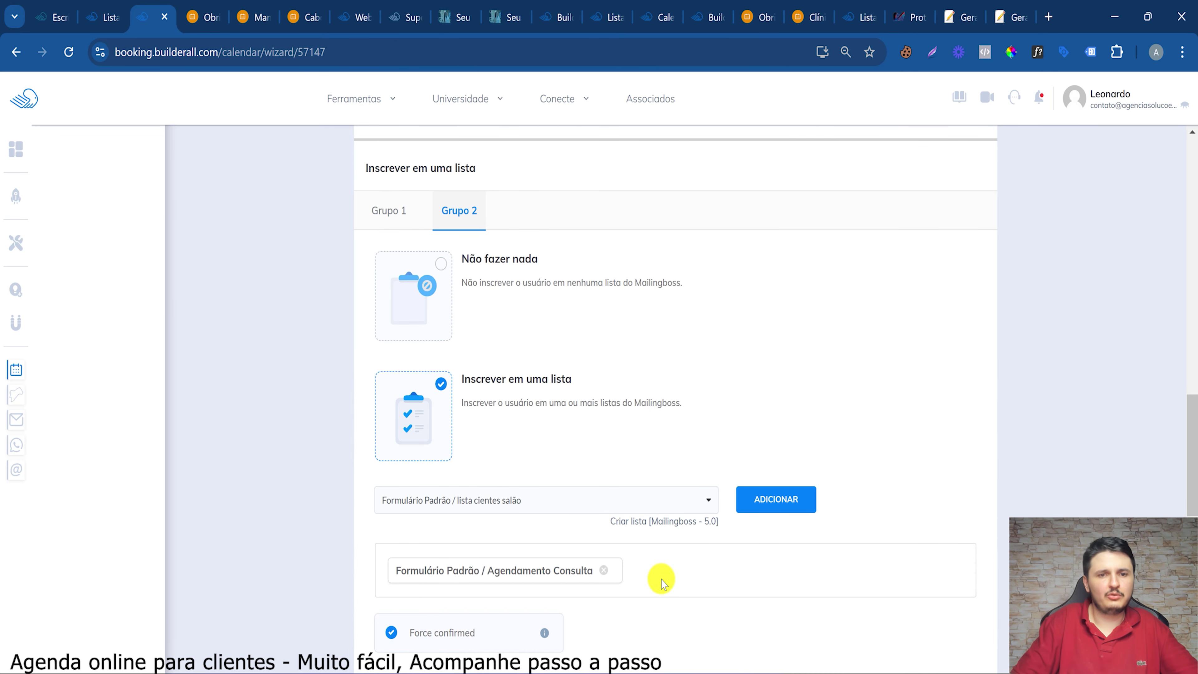
left_click(604, 570)
left_click(389, 207)
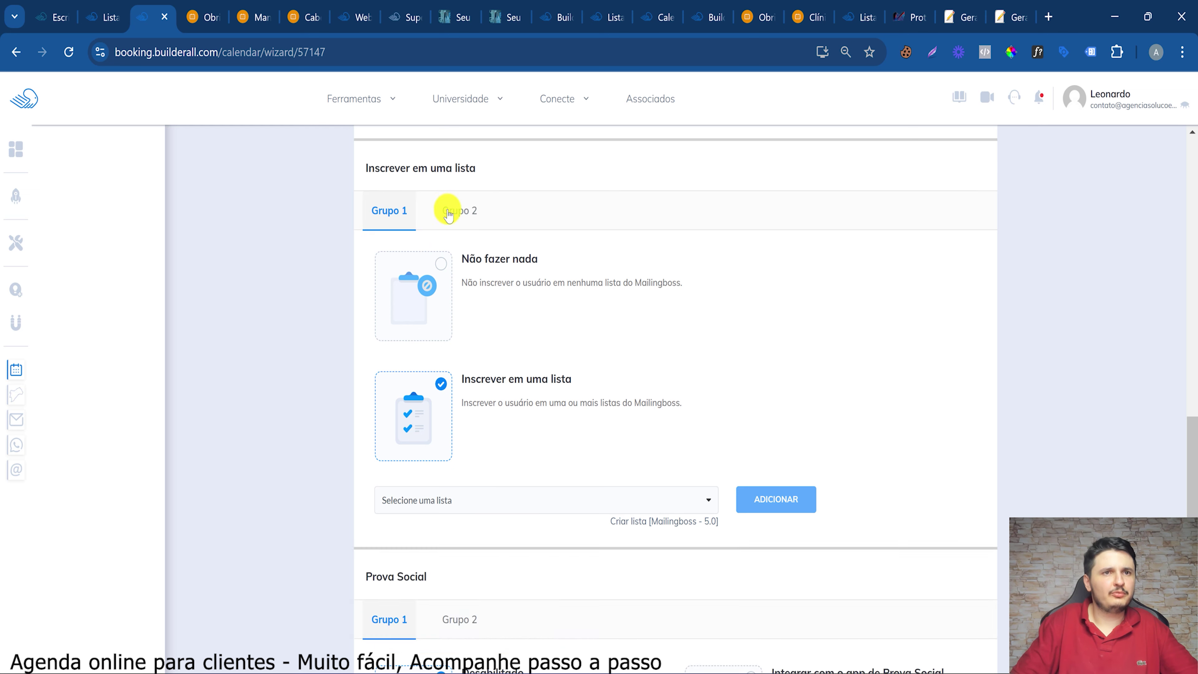
left_click(439, 215)
left_click(405, 212)
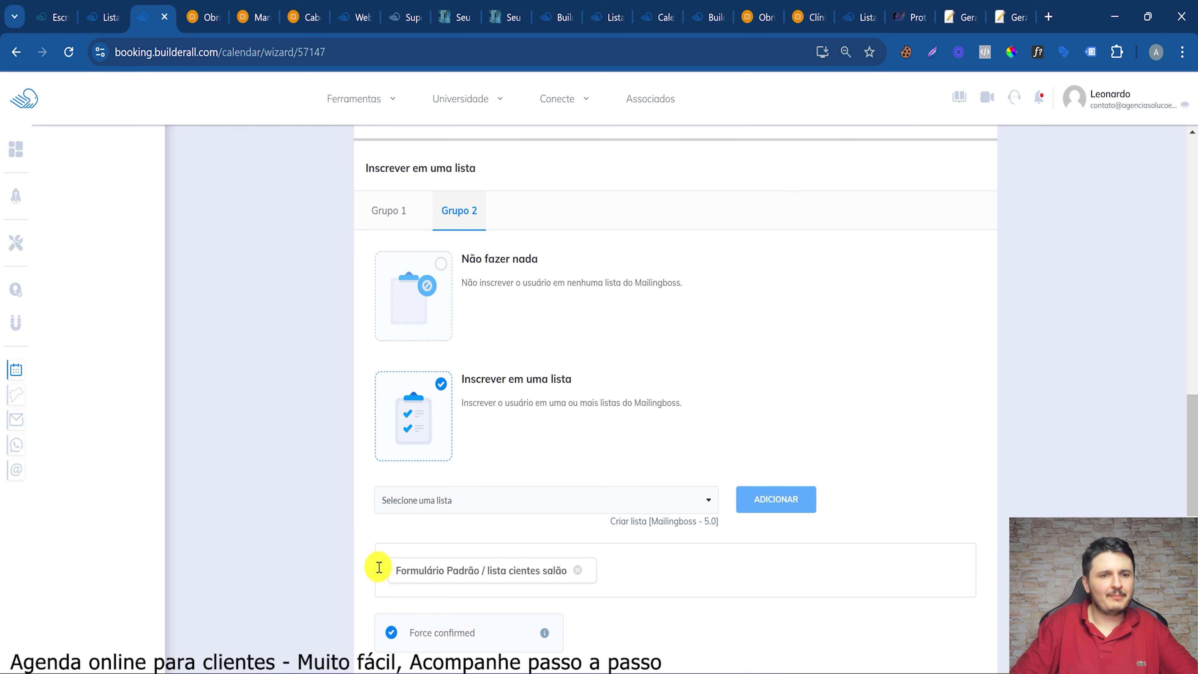
scroll(809, 478, "down", 10)
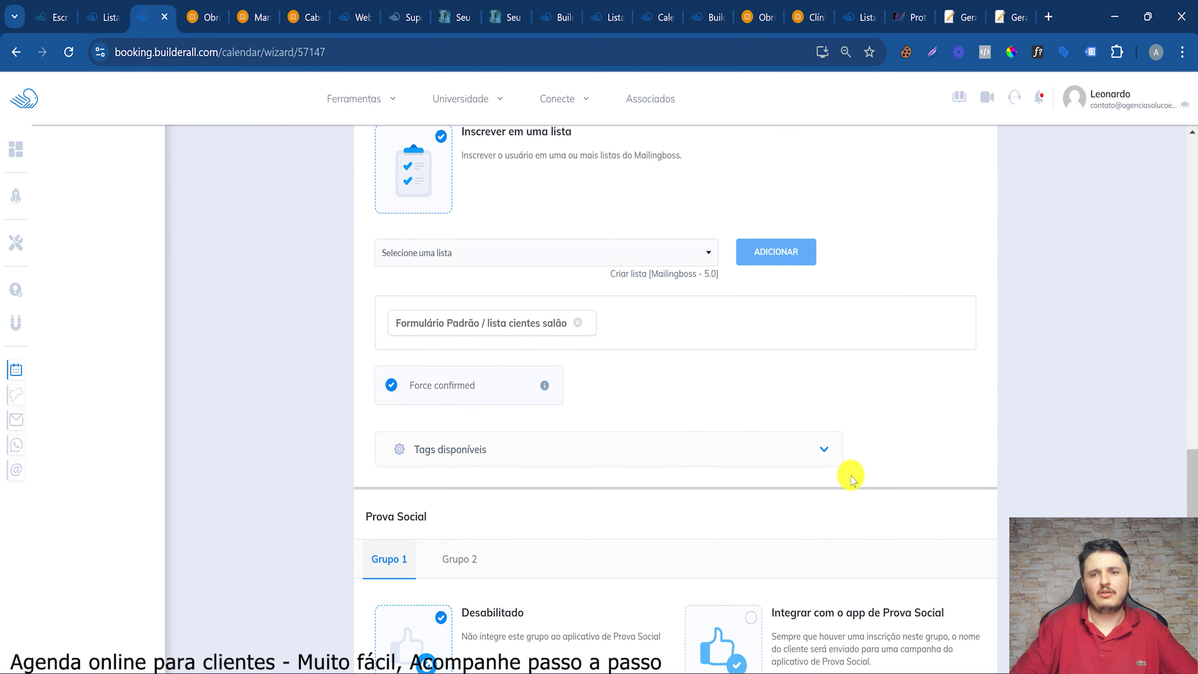
Save the automation, then pick the Cabeleireiro 14:00 slot on 16 November on the public booking page
left_click(929, 528)
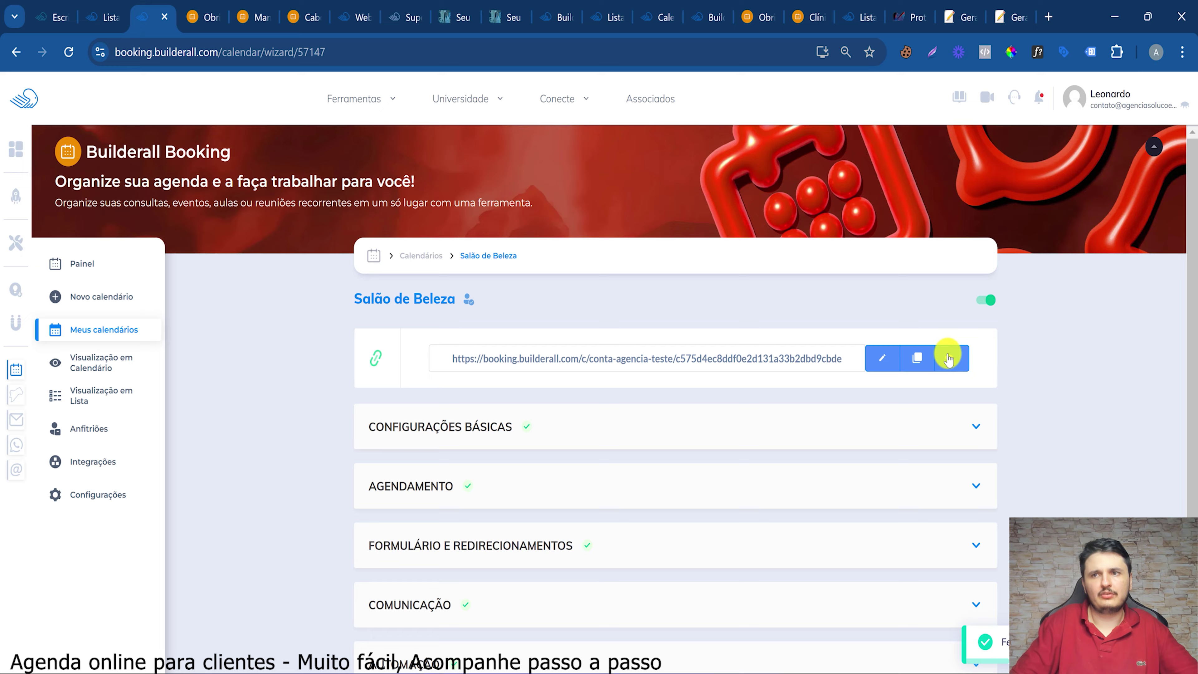
left_click(949, 359)
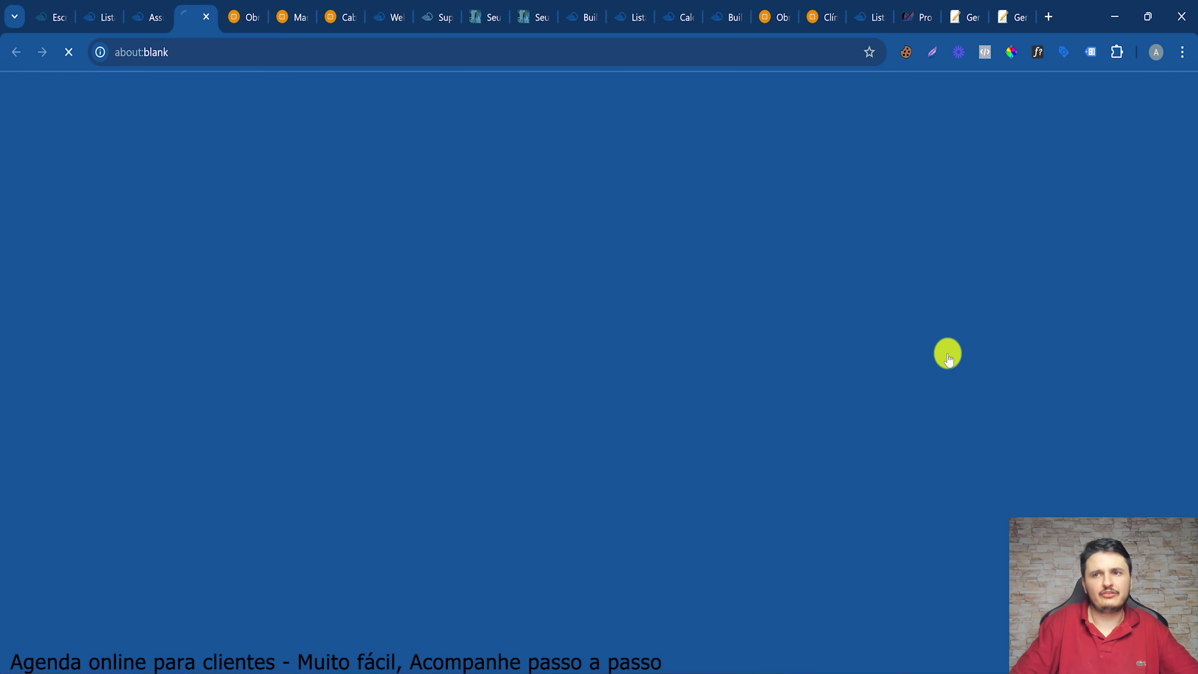
left_click(523, 264)
scroll(887, 505, "down", 1)
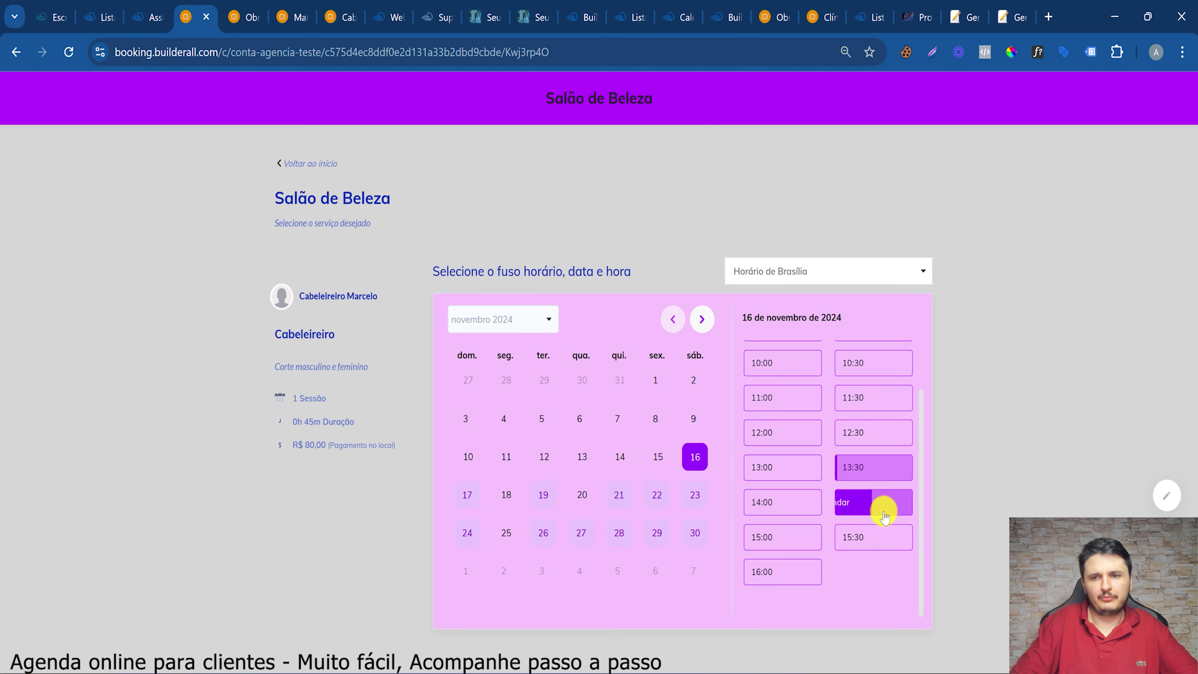
left_click(779, 505)
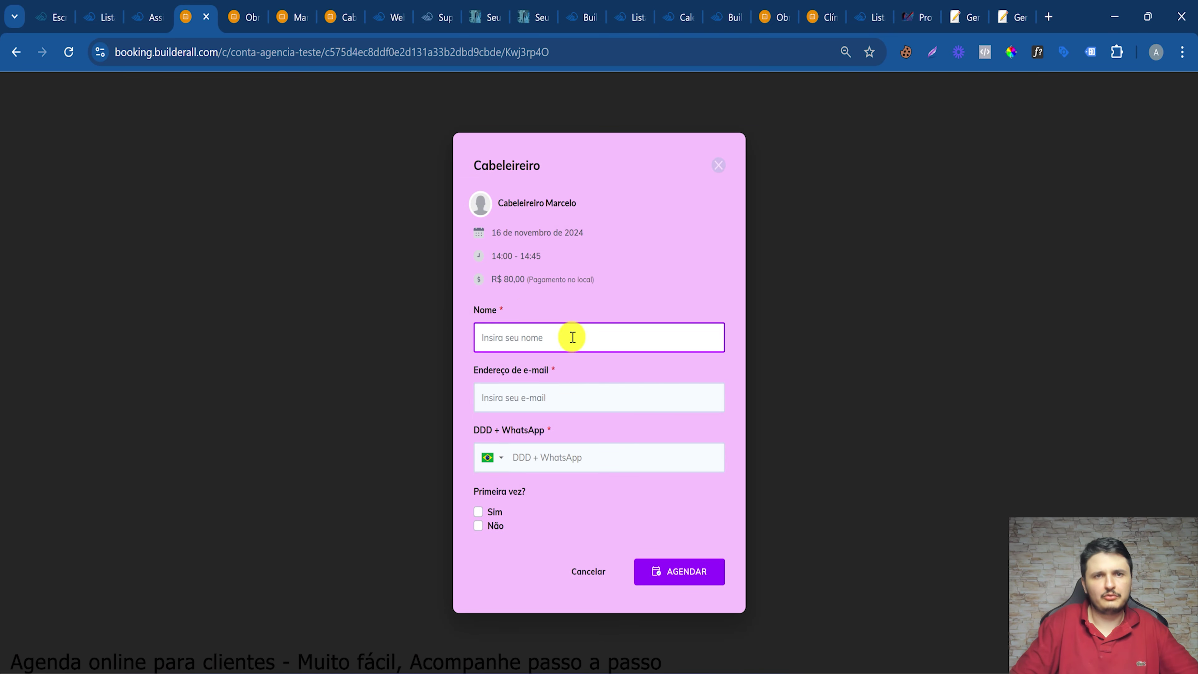
Fill in the client's name, e-mail and WhatsApp, mark first visit Sim, and submit the booking
left_click(529, 334)
left_click(571, 379)
left_click(485, 395)
left_click(553, 435)
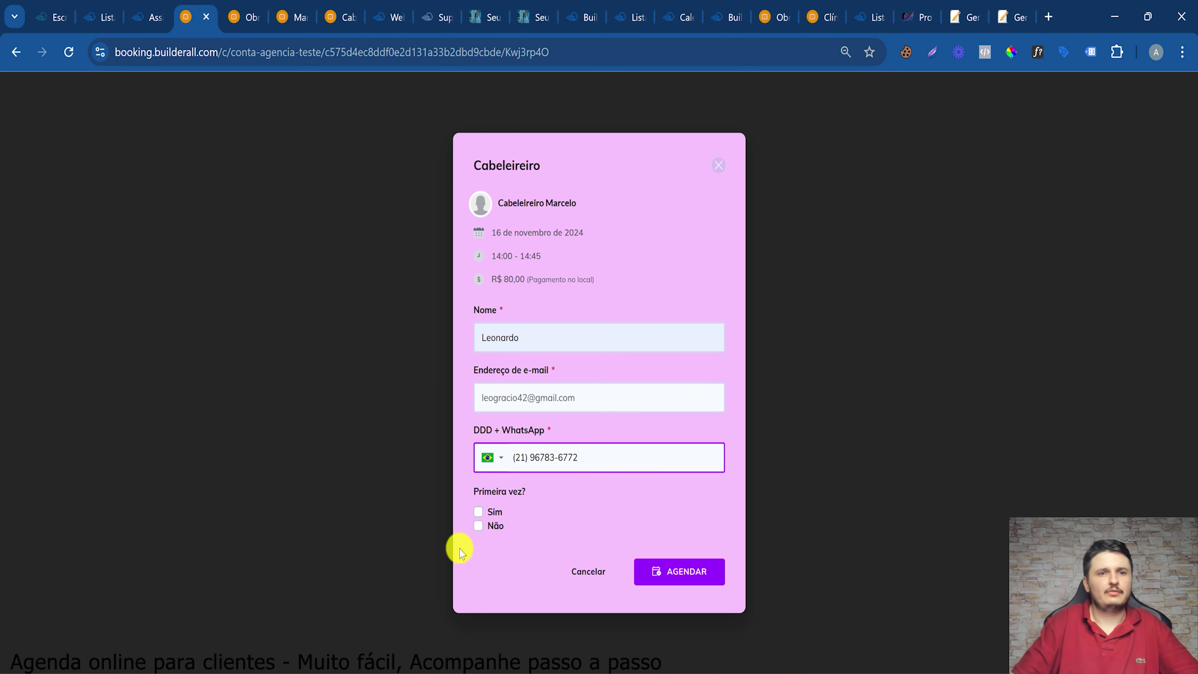
left_click(468, 528)
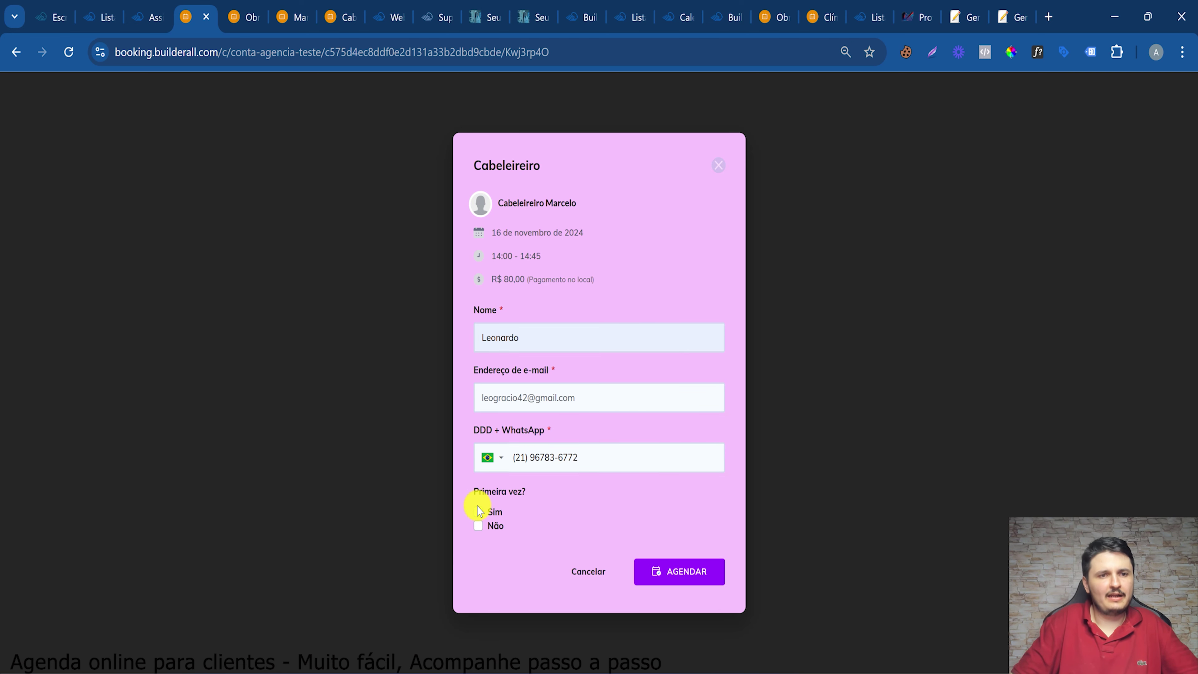
left_click(478, 513)
left_click(690, 578)
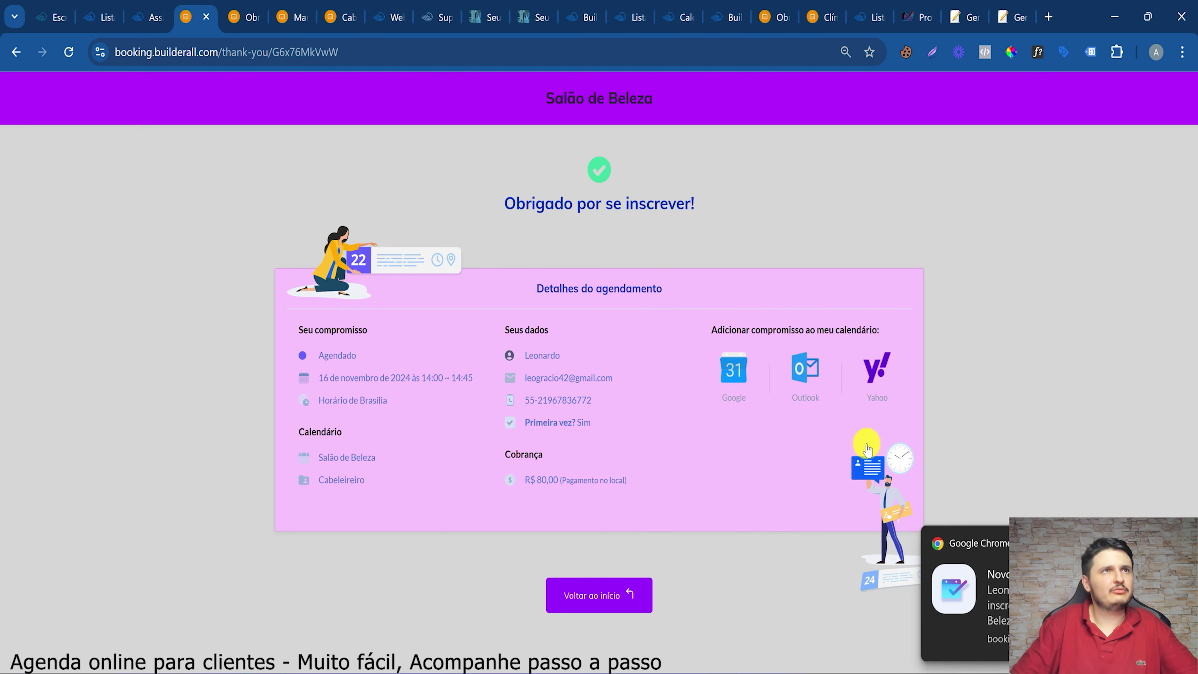
left_click(128, 6)
left_click(102, 7)
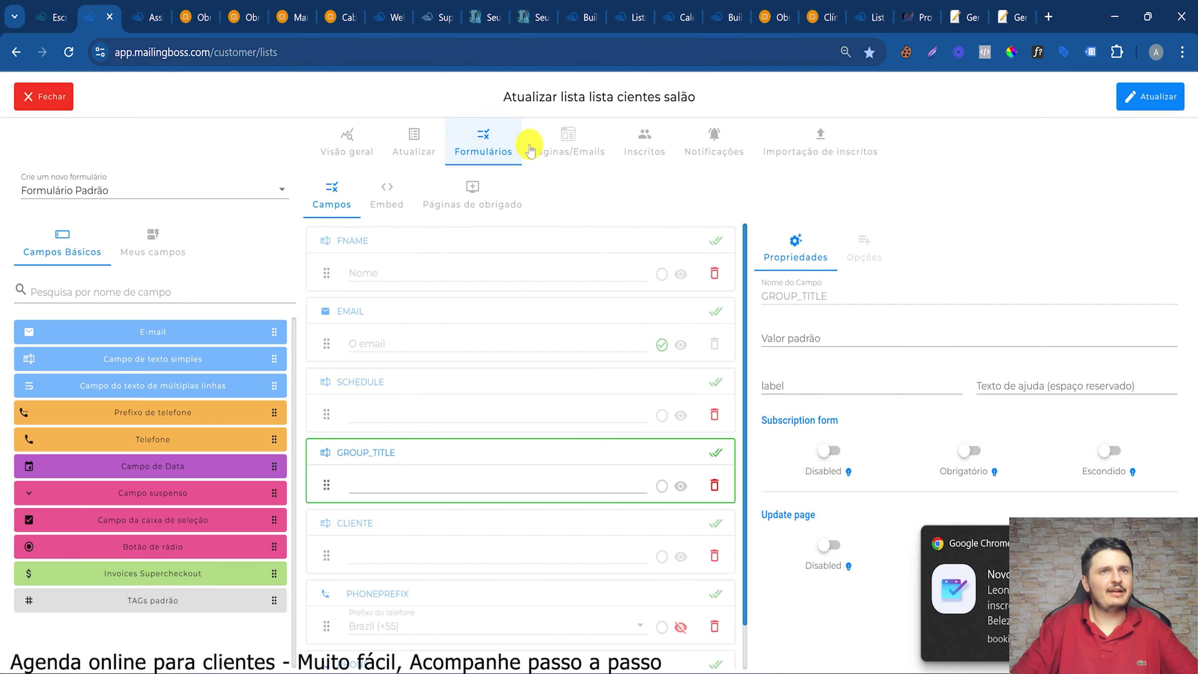
left_click(634, 146)
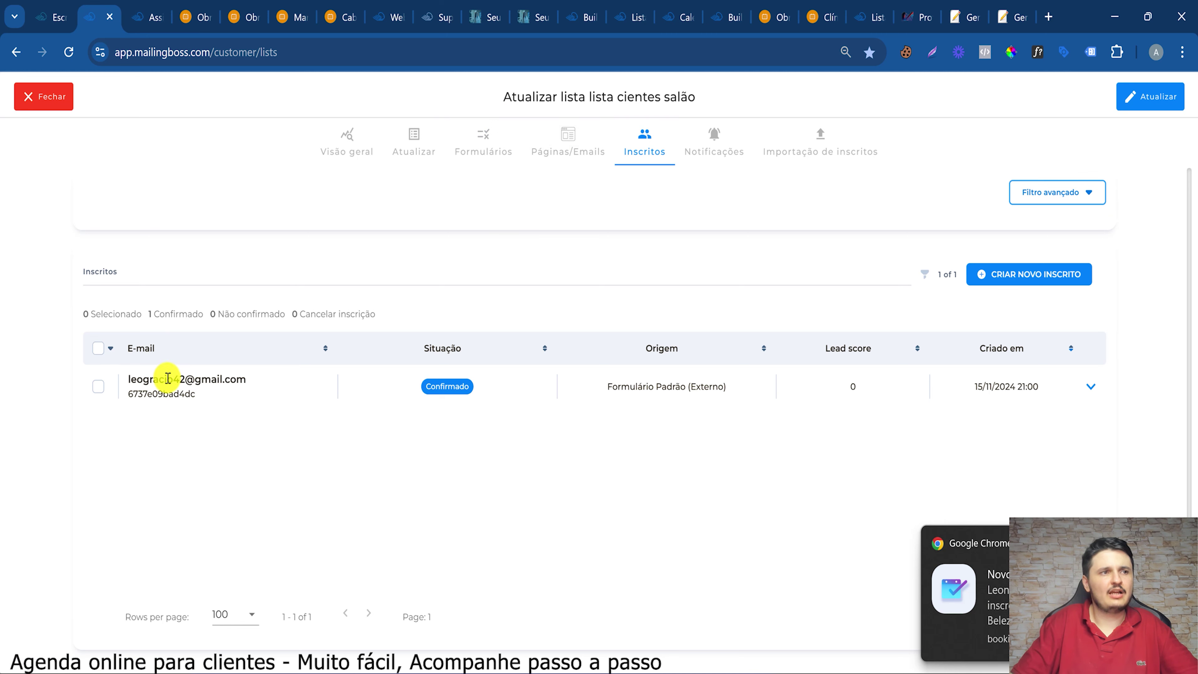
left_click(1088, 387)
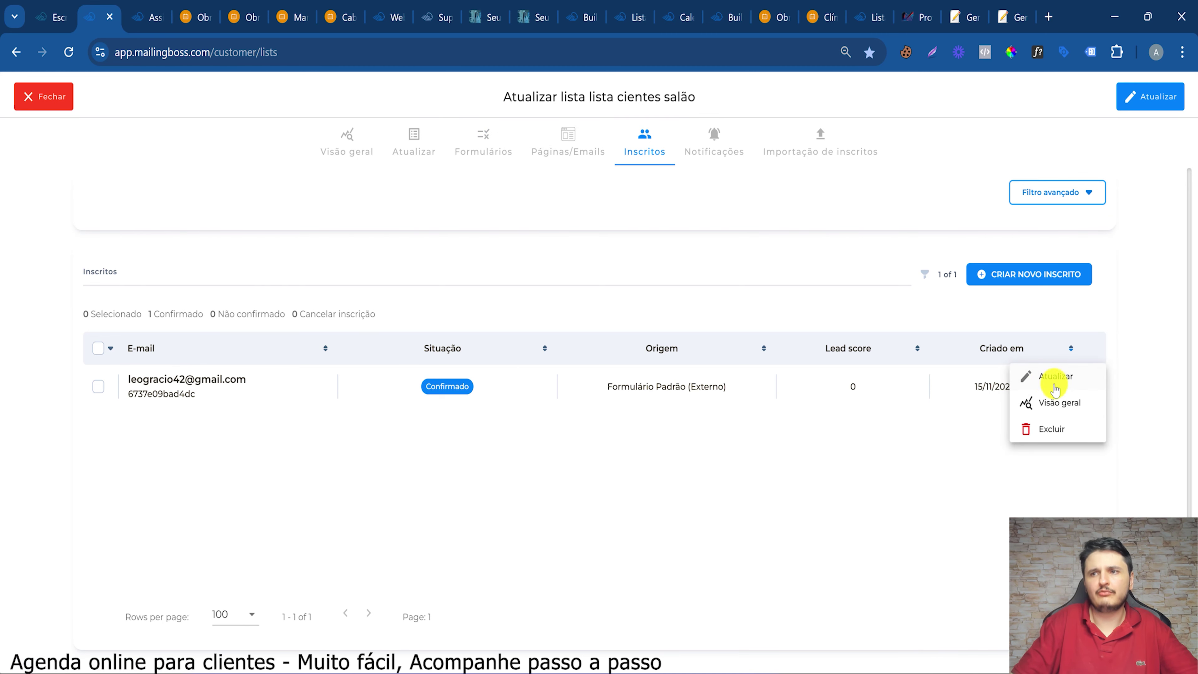
left_click(1041, 385)
scroll(610, 409, "down", 2)
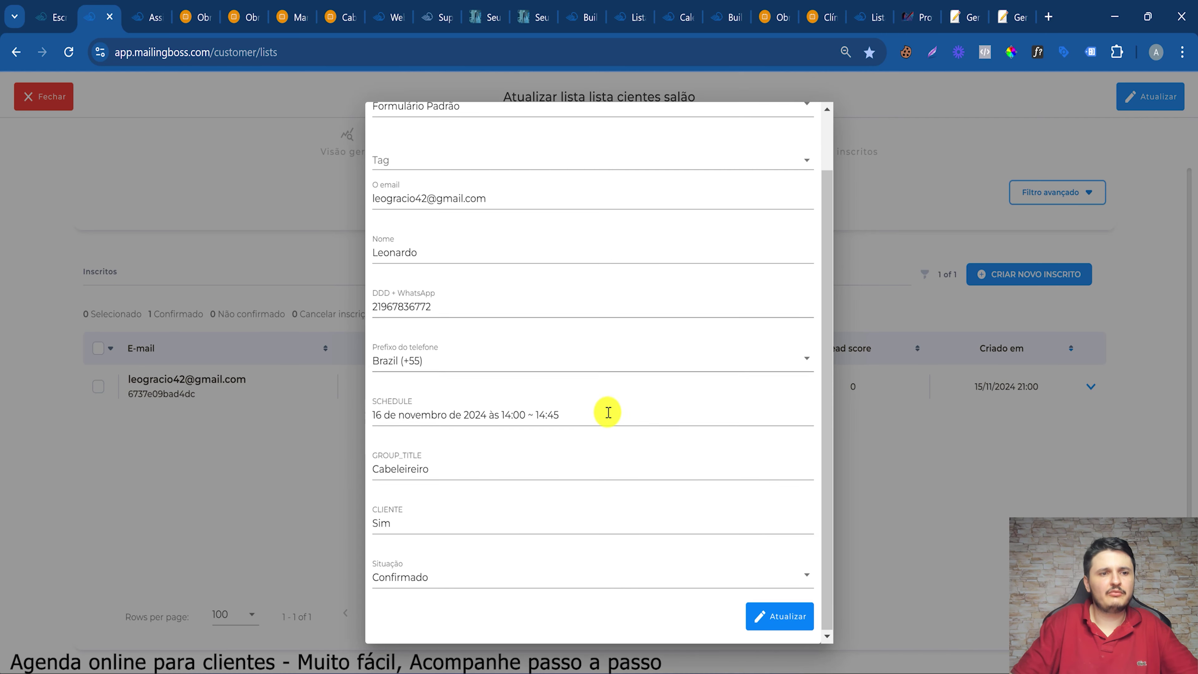
left_click(401, 538)
left_click_drag(403, 526, 364, 516)
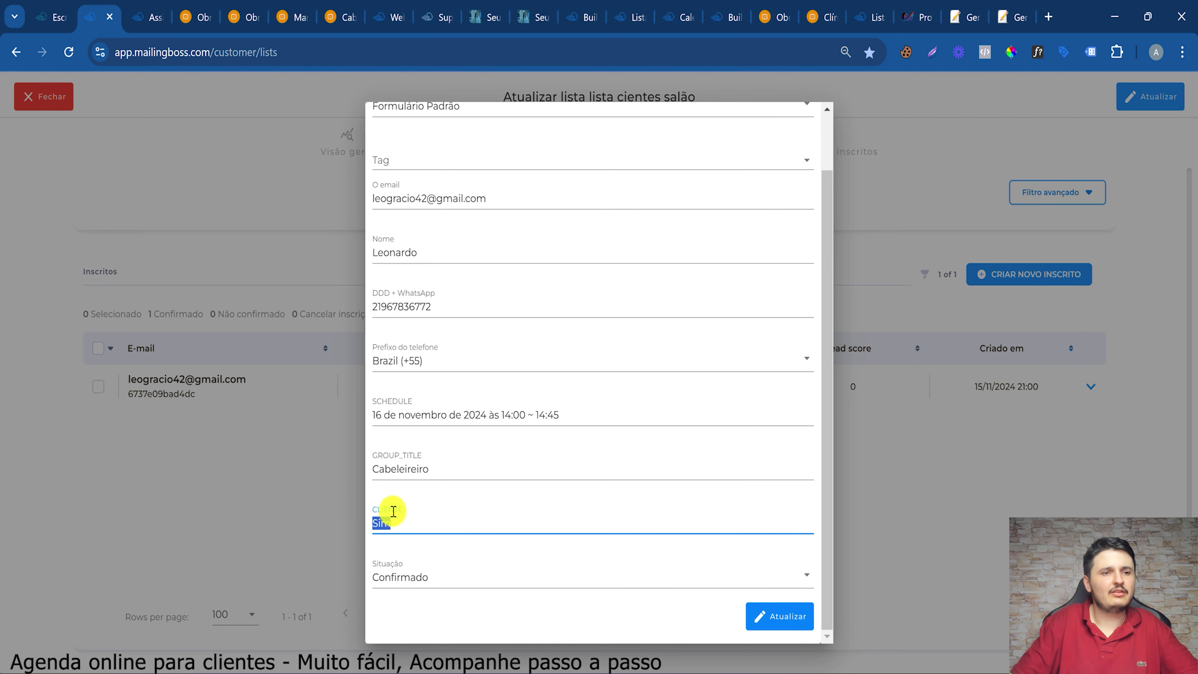
scroll(401, 246, "up", 2)
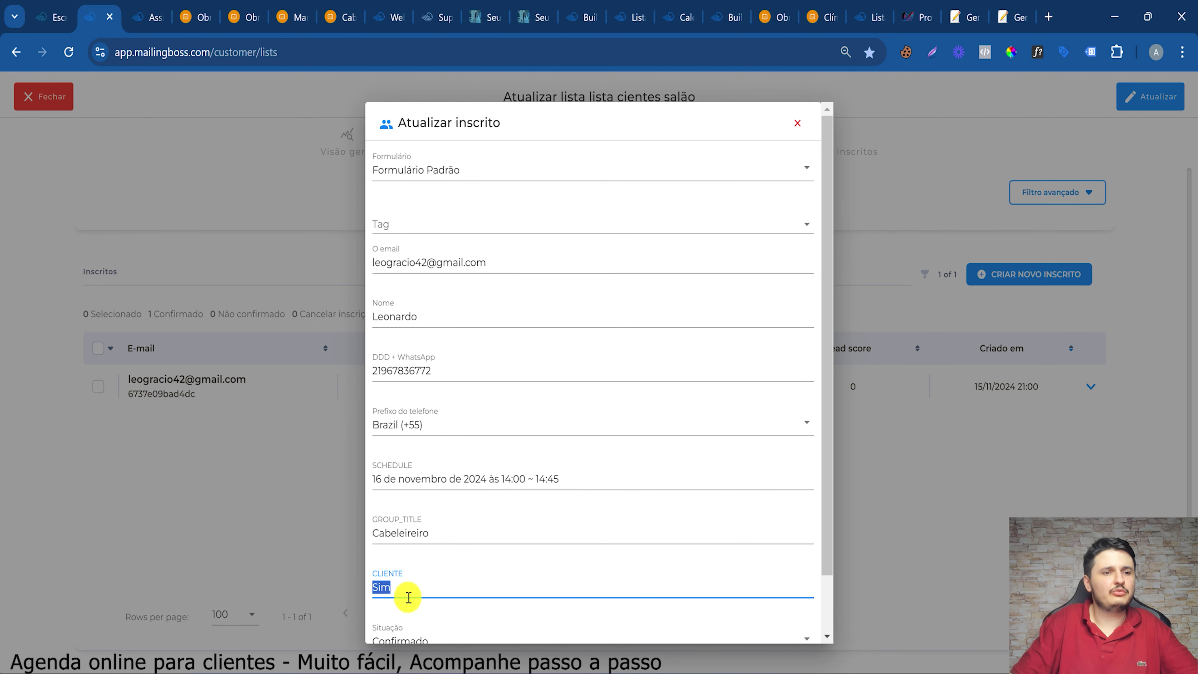
scroll(816, 148, "down", 2)
scroll(805, 112, "up", 2)
scroll(433, 512, "down", 2)
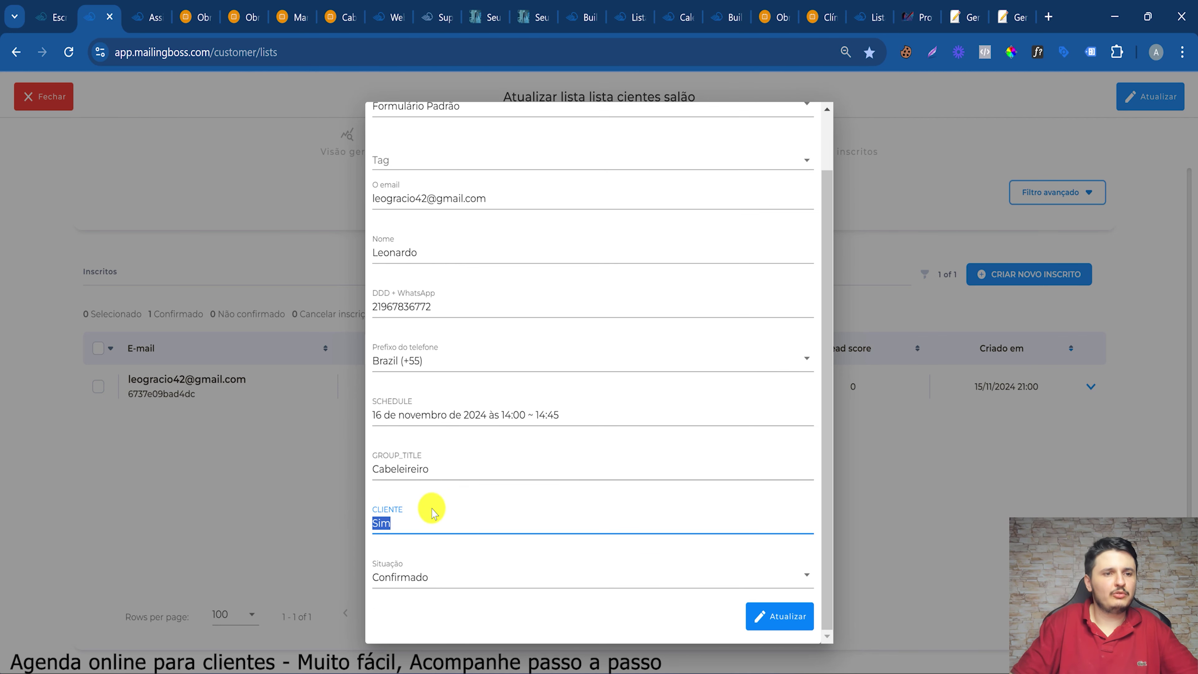
scroll(798, 116, "up", 2)
left_click(1137, 404)
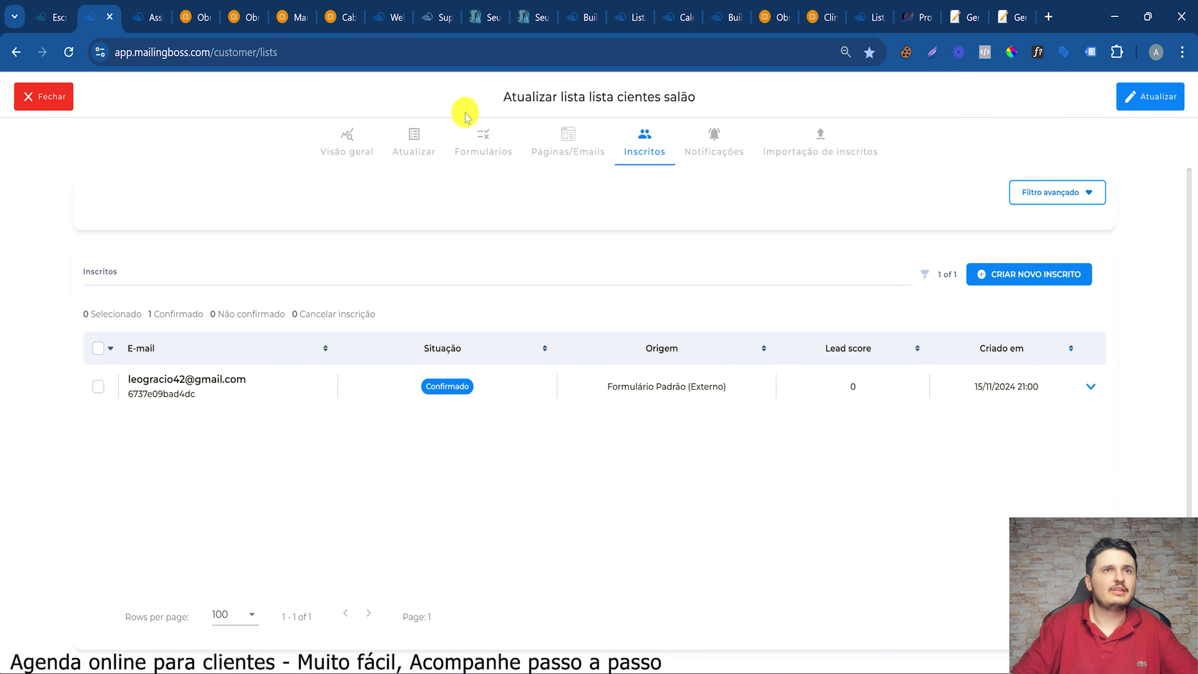
Relabel the CLIENTE form field 'cliente novo?' and save the list
left_click(495, 140)
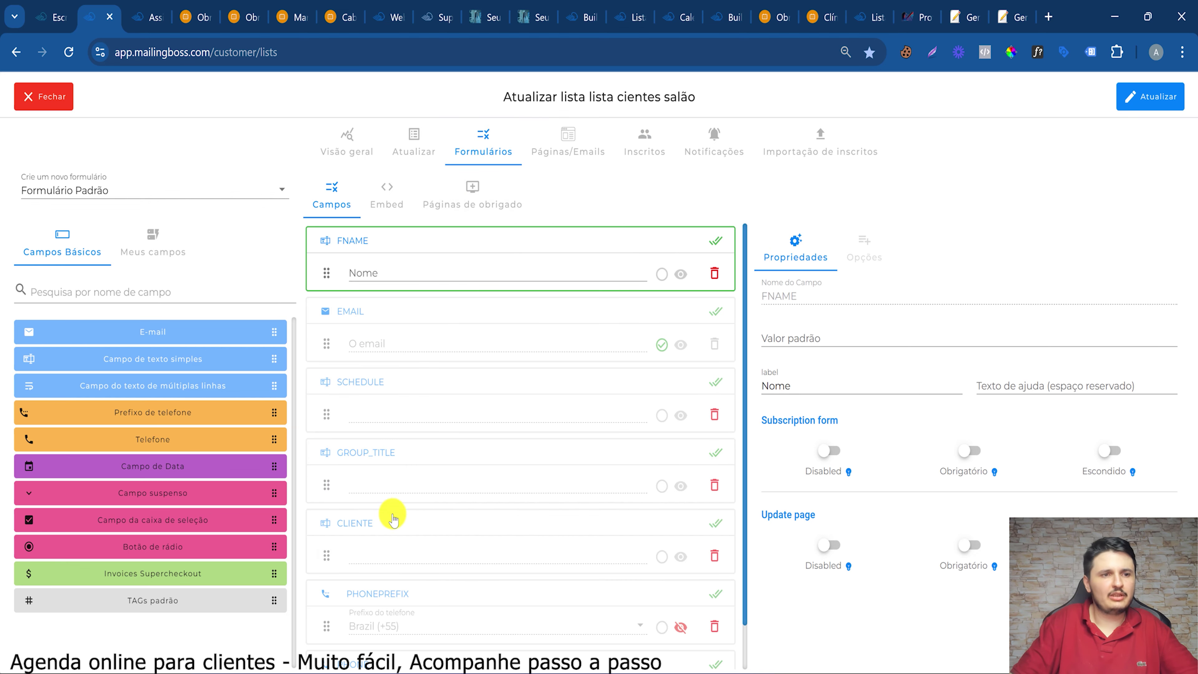
left_click(448, 510)
left_click(777, 389)
type("cliente novo?")
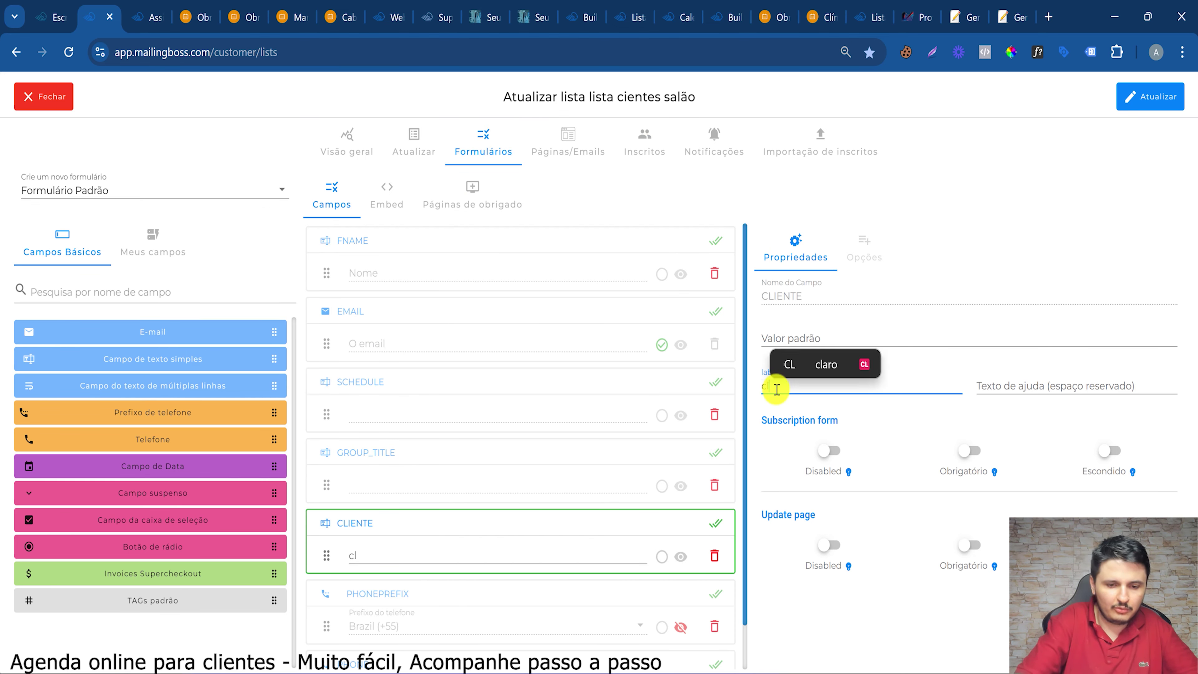
left_click(1135, 90)
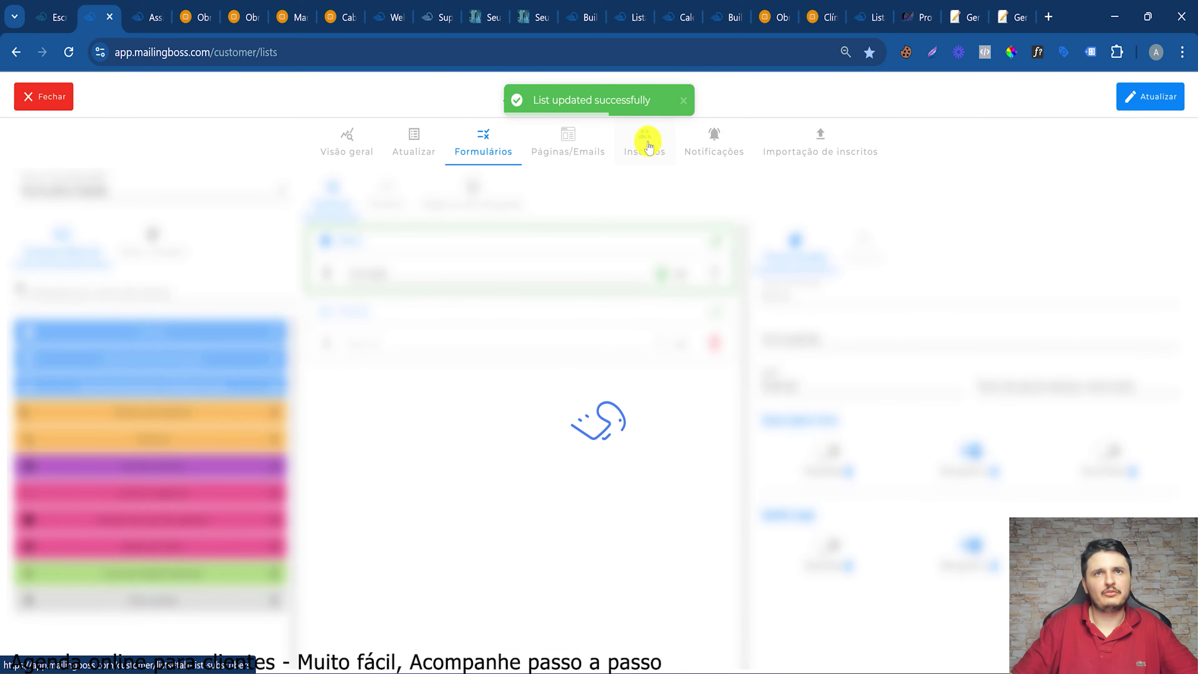
Check the subscriber's record in Inscritos to confirm the new label shows
left_click(647, 144)
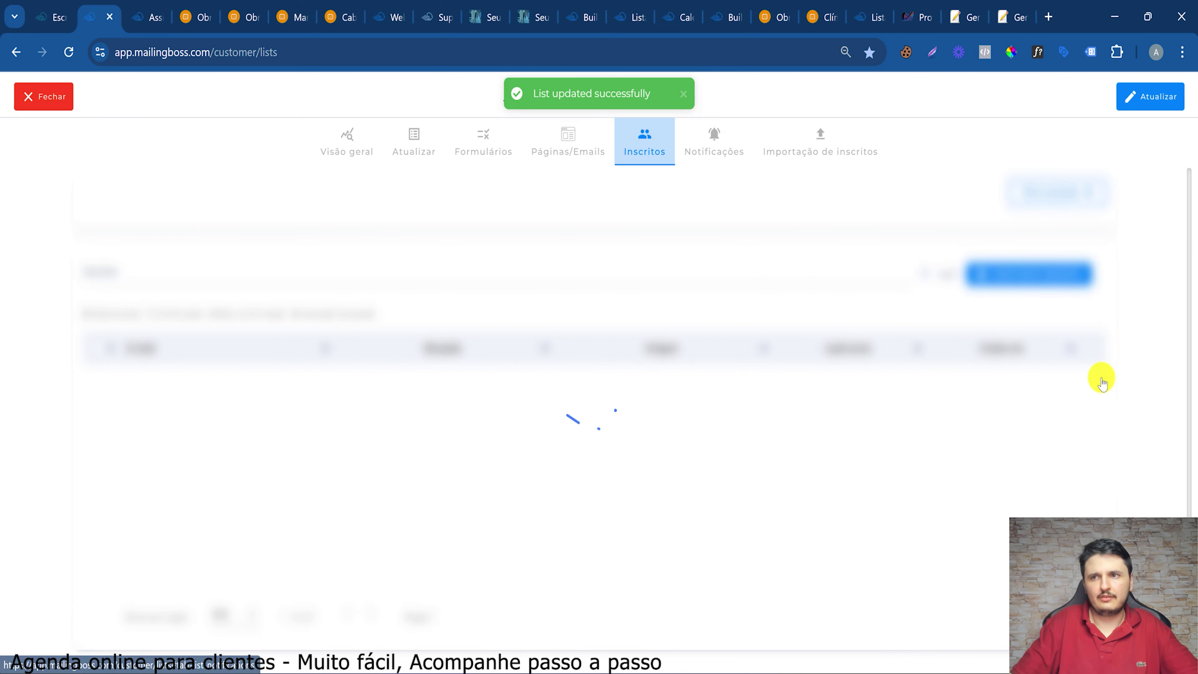
left_click(1132, 388)
scroll(486, 468, "down", 2)
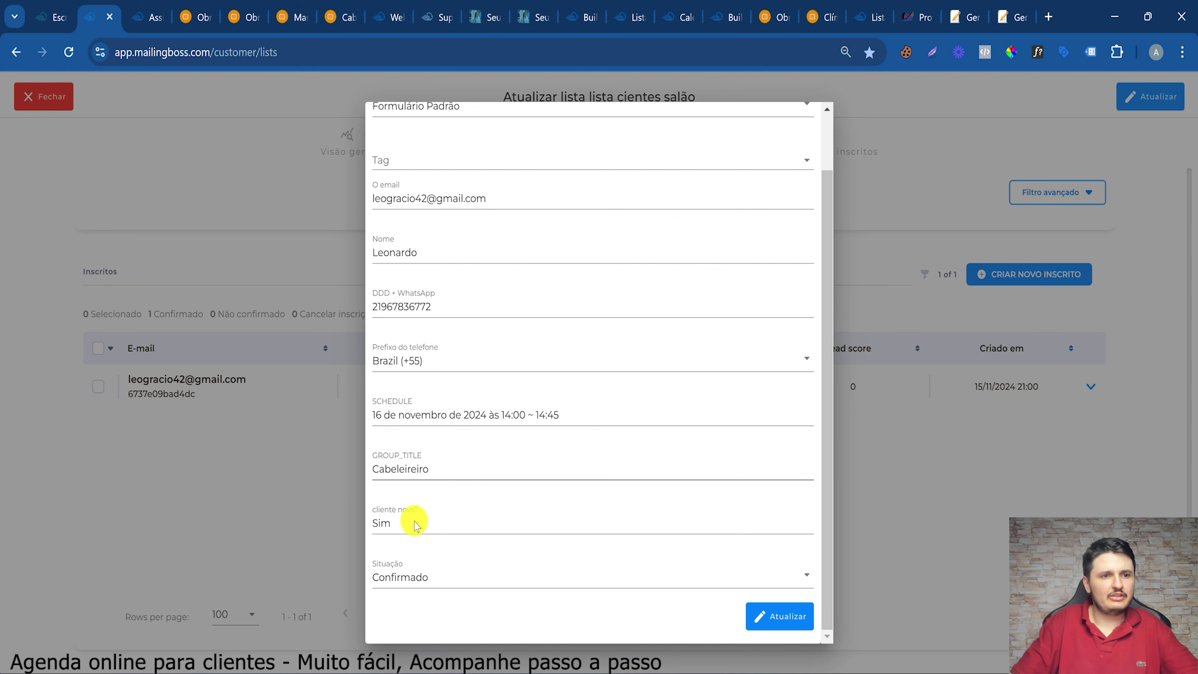
scroll(764, 174, "up", 2)
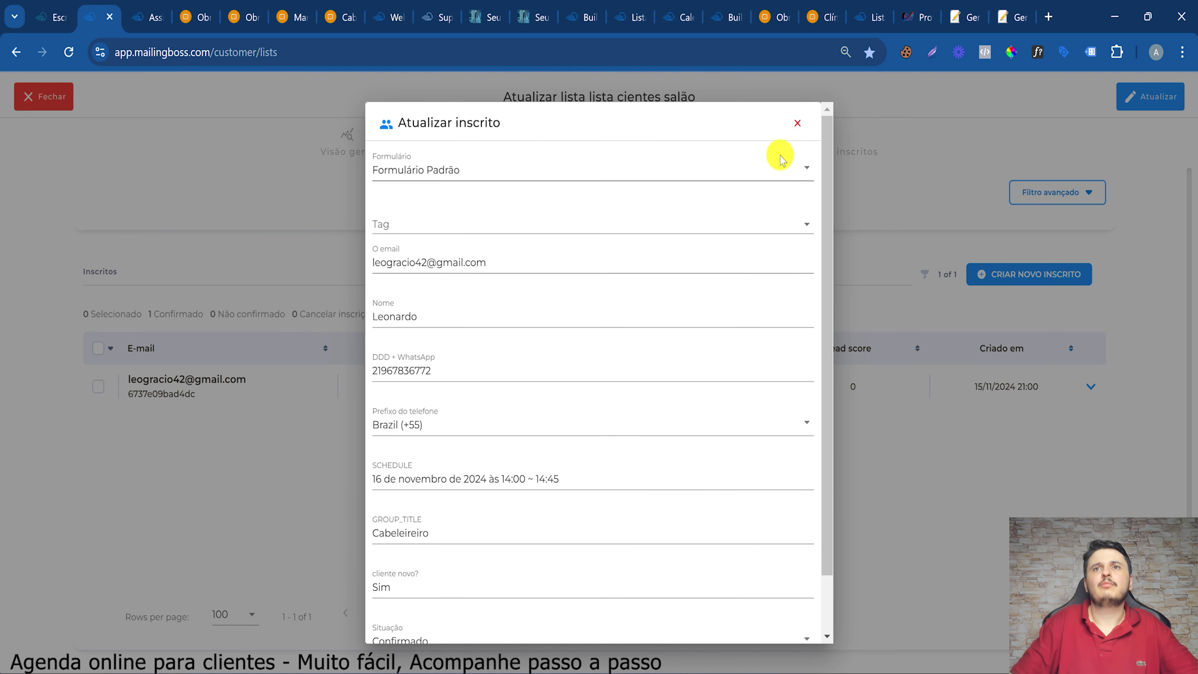
left_click(798, 128)
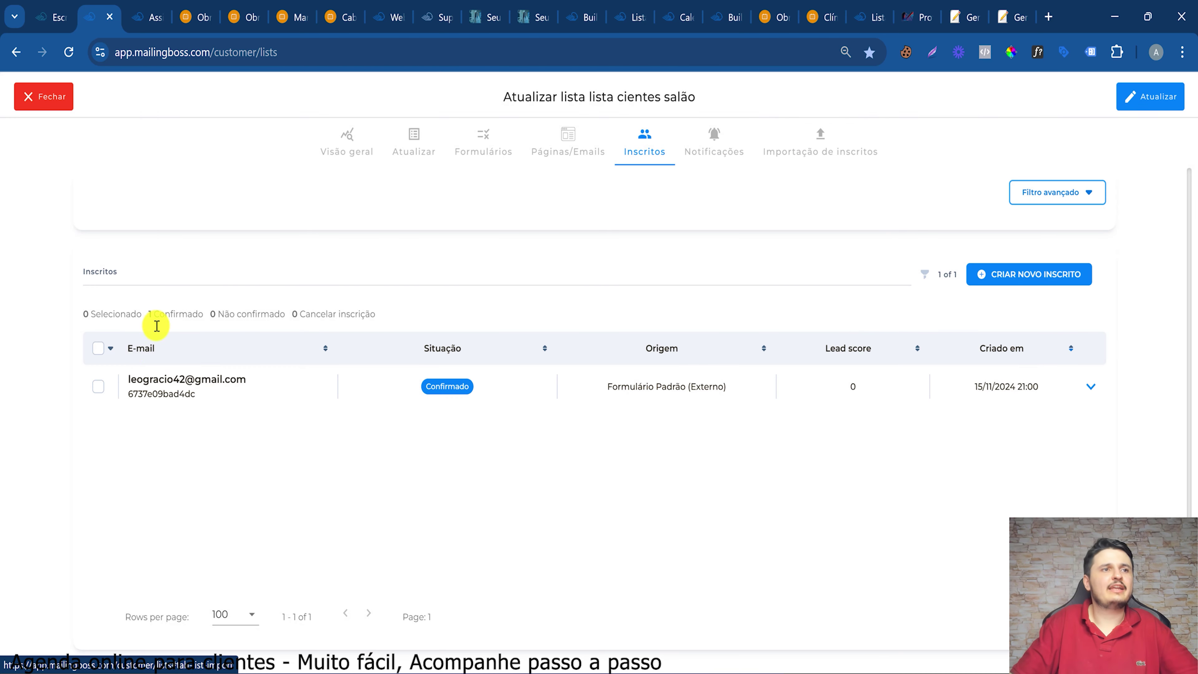
From Ação em Massa, choose Exportar todos os inscritos da lista
left_click(111, 349)
left_click(327, 505)
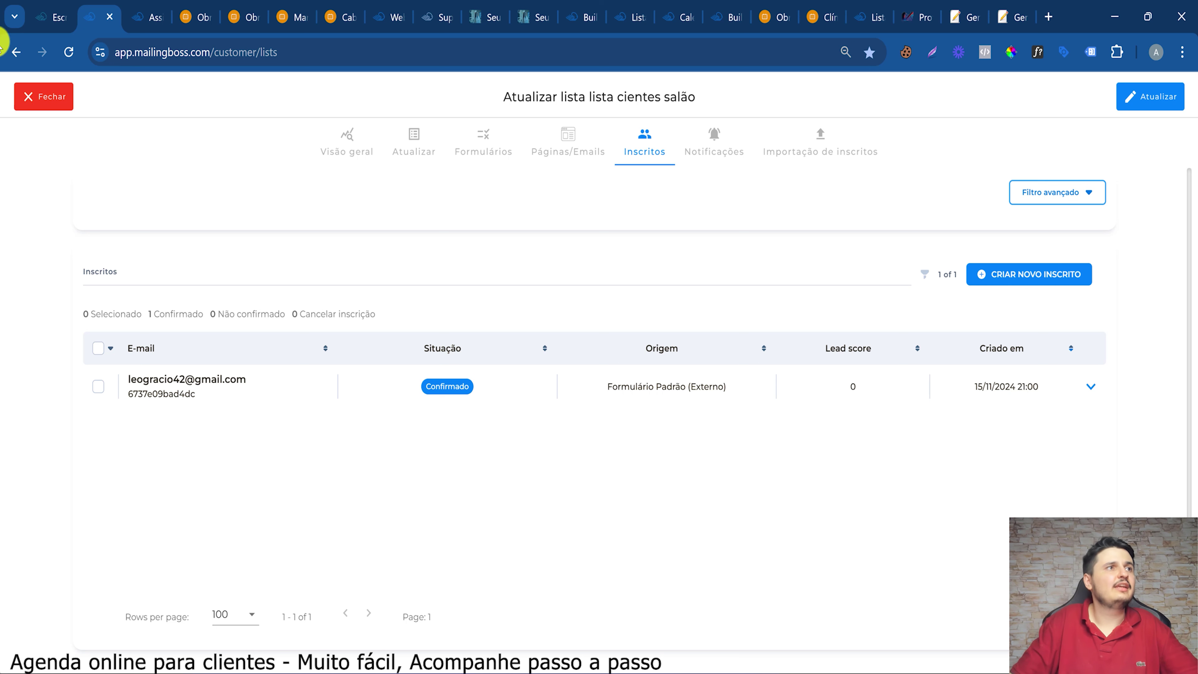
left_click(111, 350)
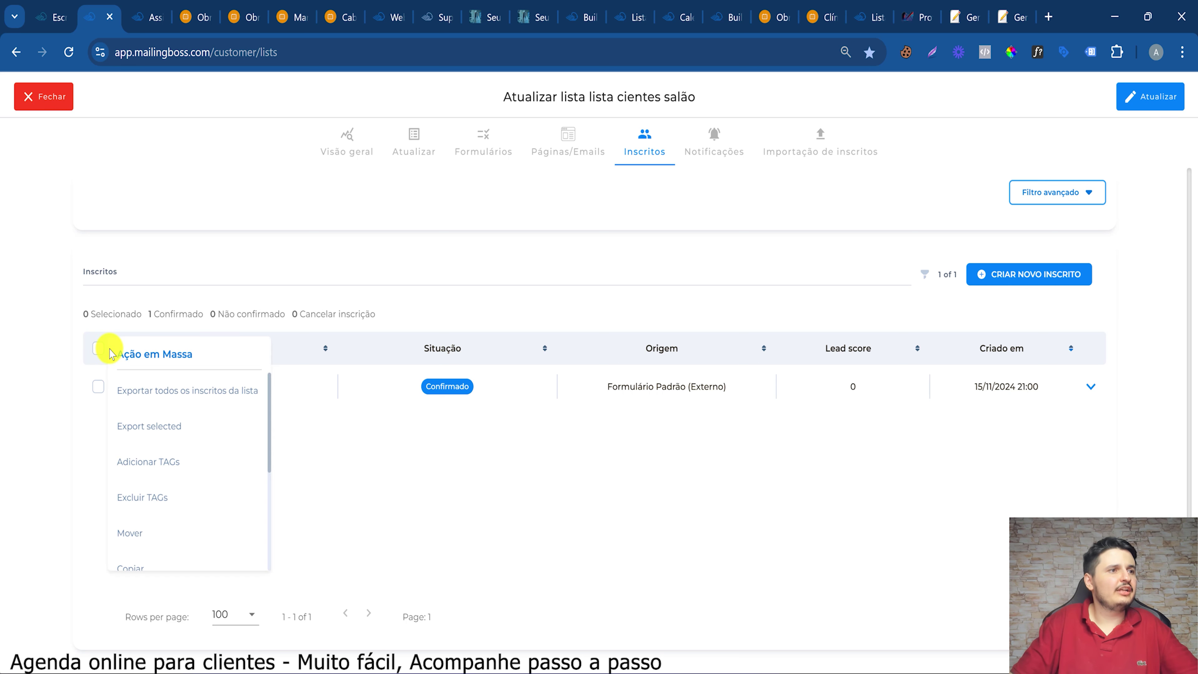
scroll(187, 530, "down", 3)
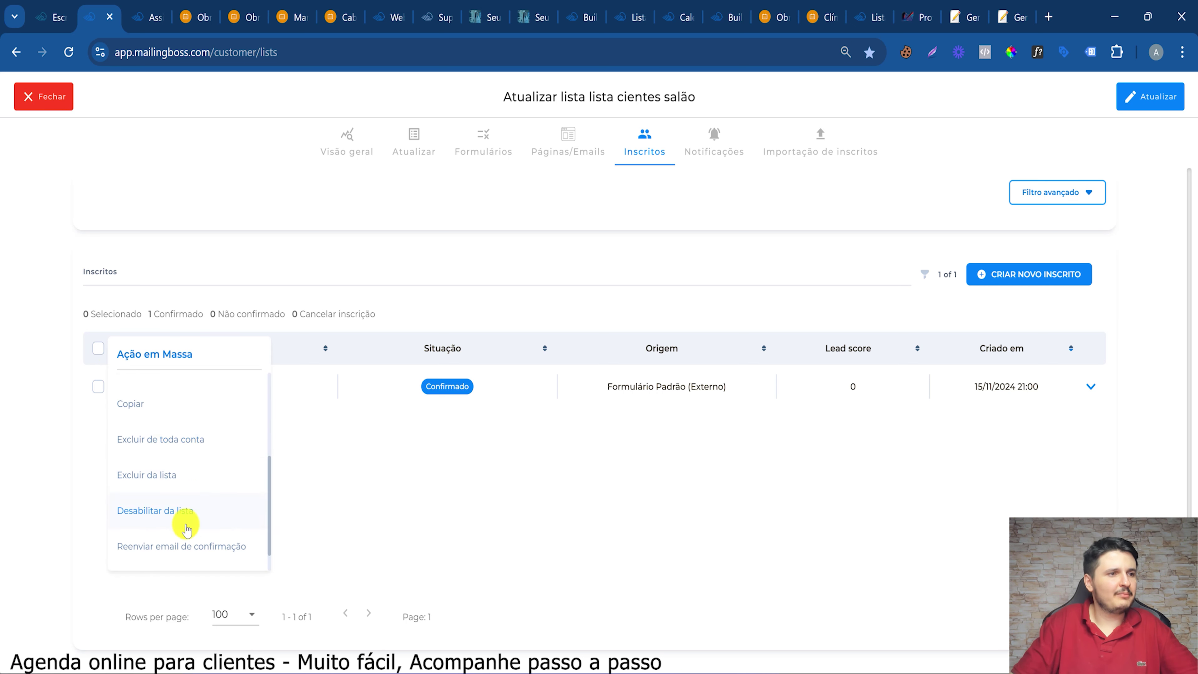
scroll(191, 500, "down", 1)
scroll(180, 458, "up", 5)
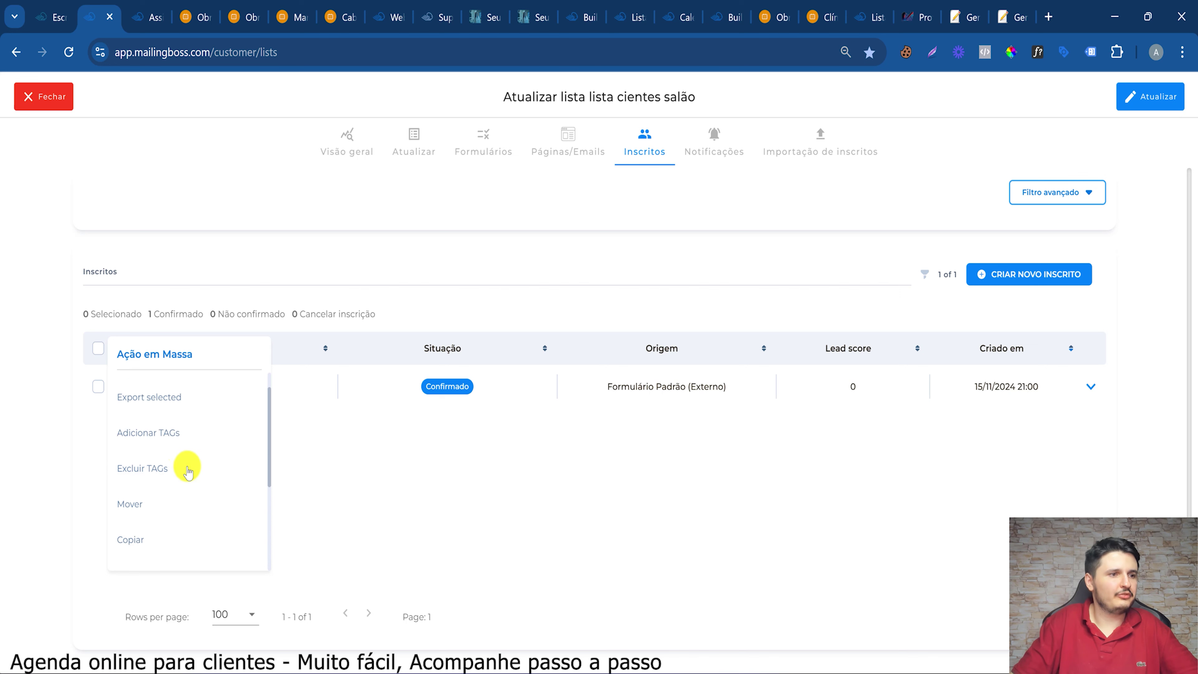
left_click(166, 389)
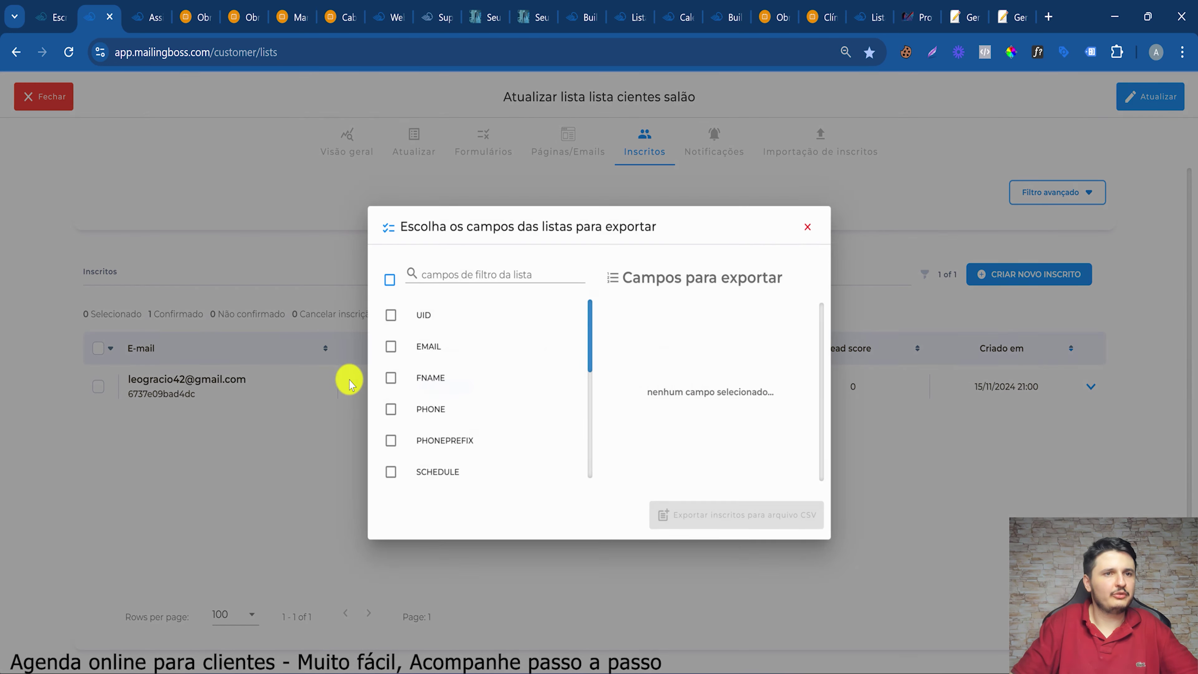
Tick FNAME, PHONE, SCHEDULE, GROUP_TITLE, CLIENTE and EMAIL, and export them to a CSV file
left_click(388, 378)
left_click(389, 410)
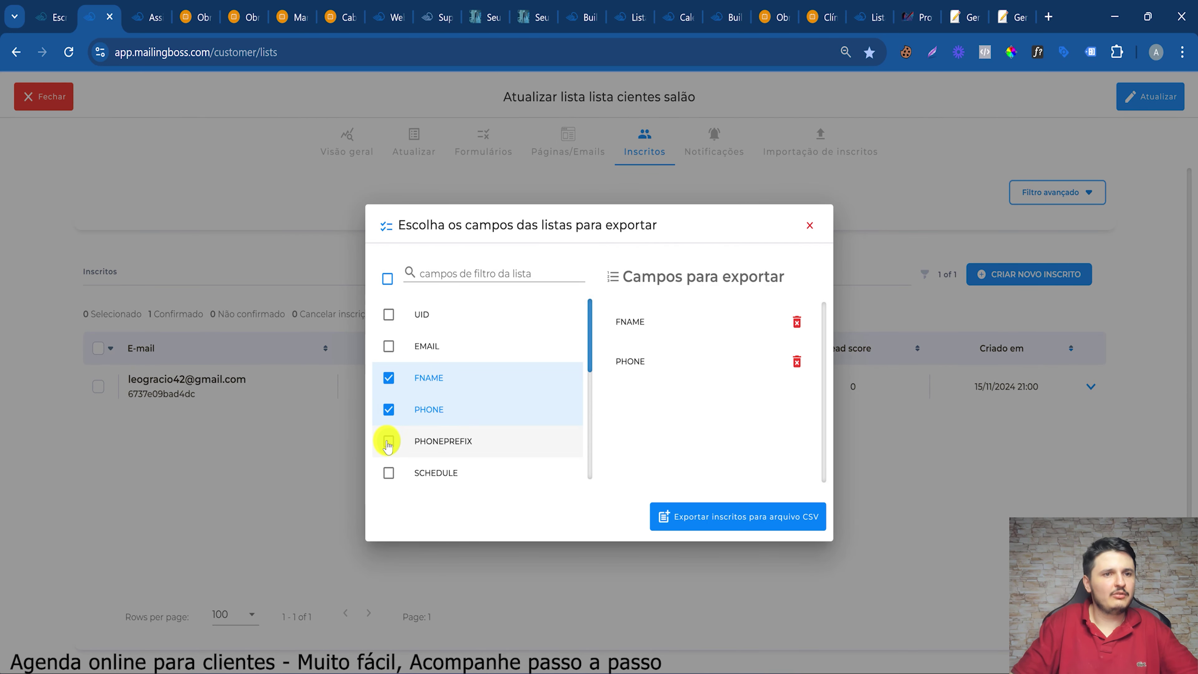
left_click(388, 472)
scroll(396, 453, "down", 3)
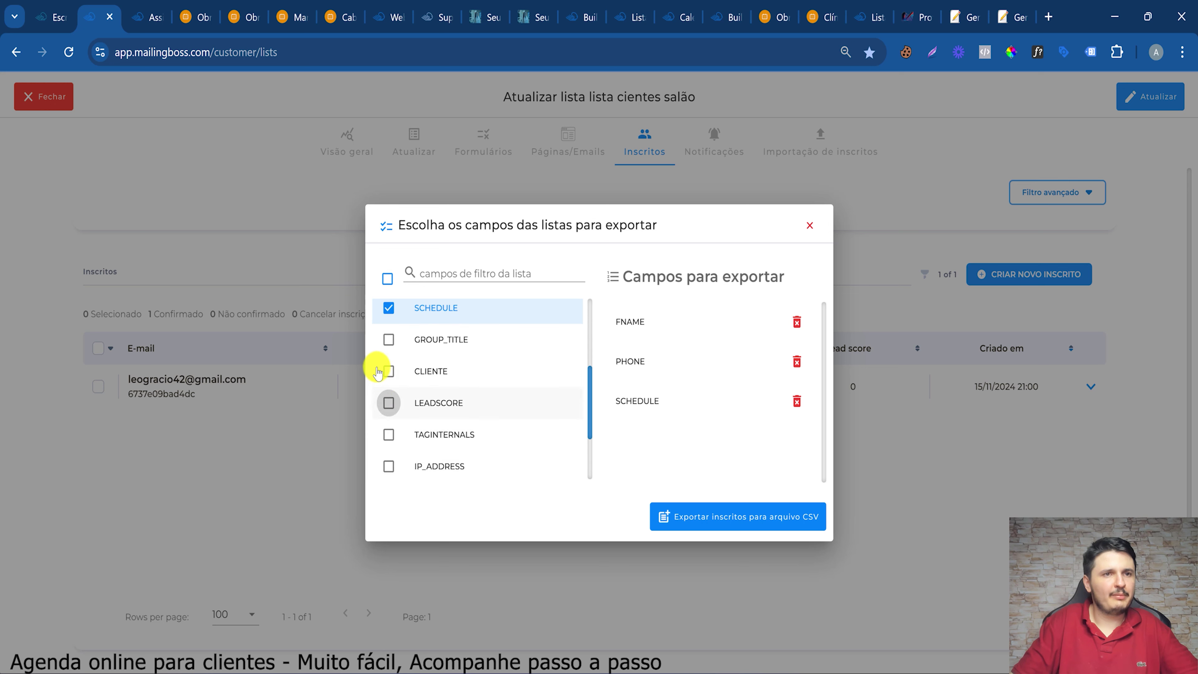
left_click(387, 339)
left_click(388, 371)
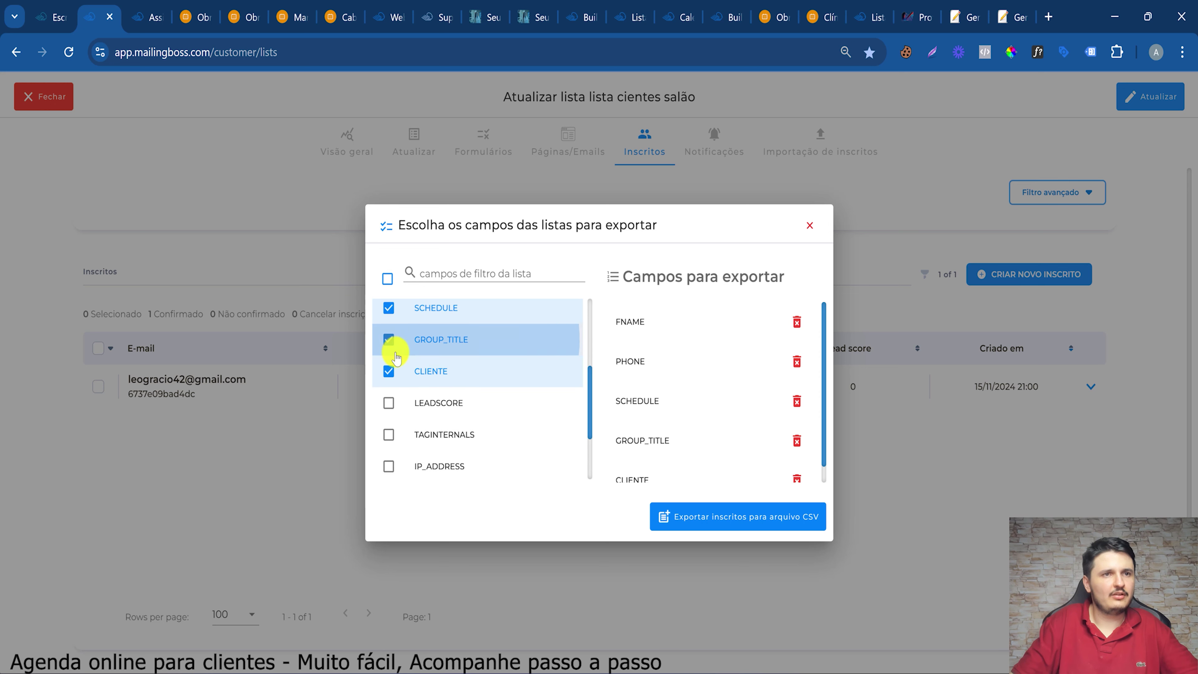
scroll(392, 415, "down", 3)
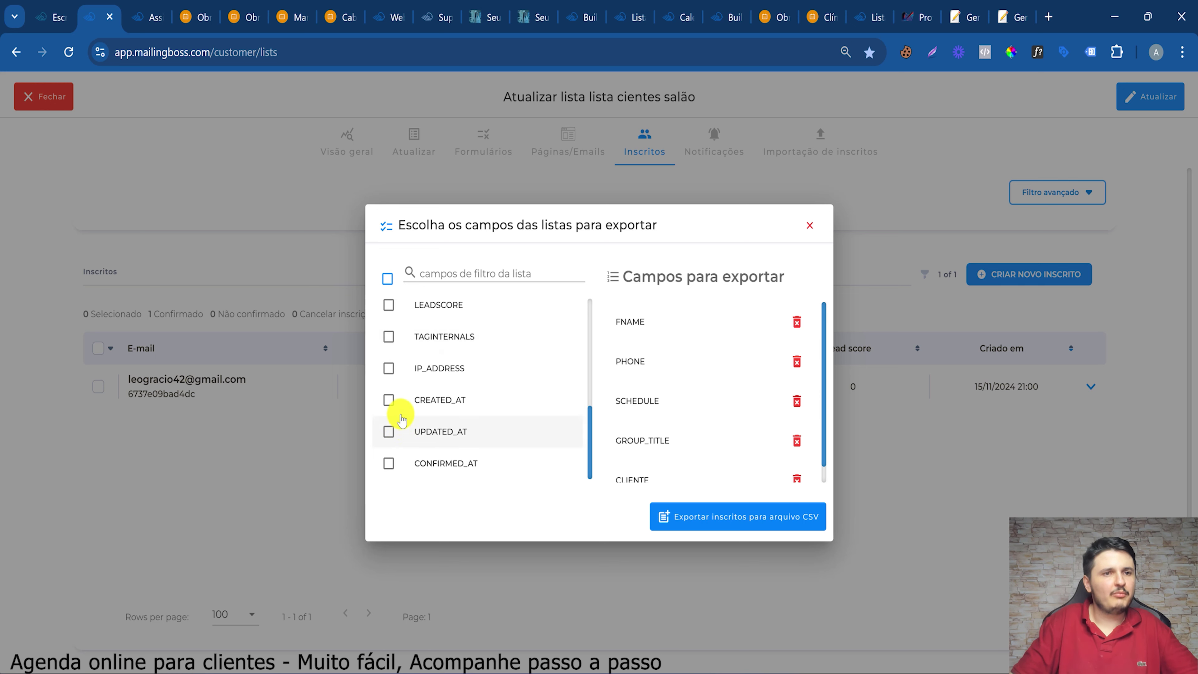
scroll(401, 420, "up", 6)
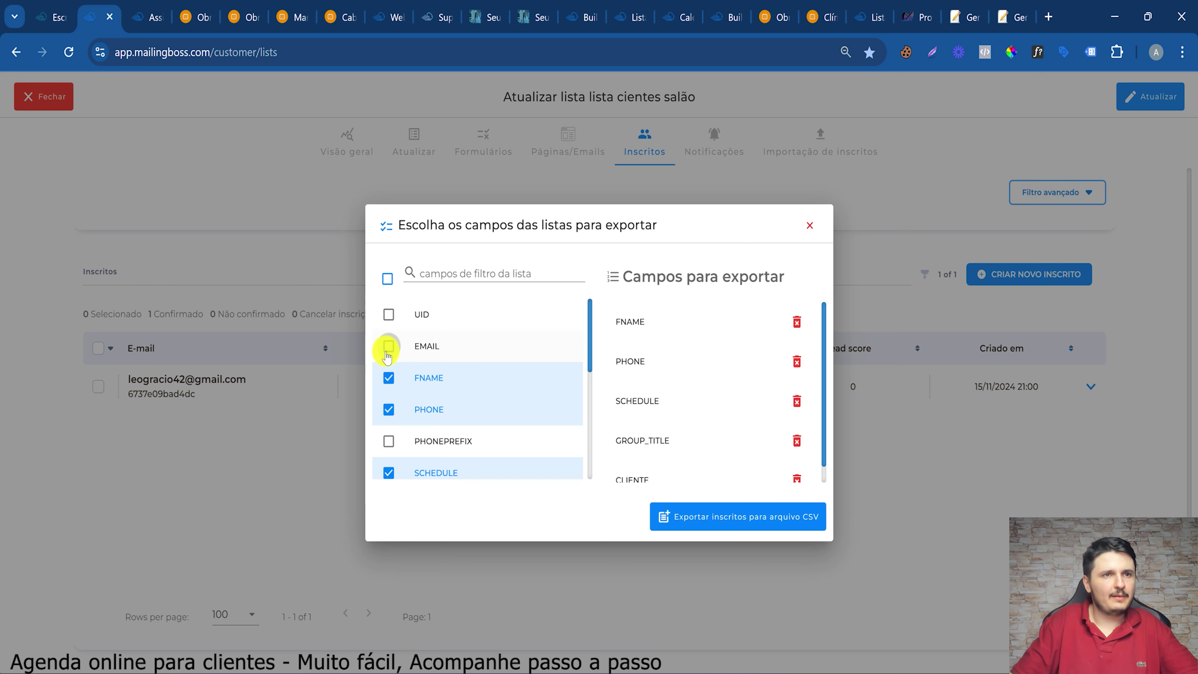
left_click(388, 349)
scroll(402, 407, "down", 5)
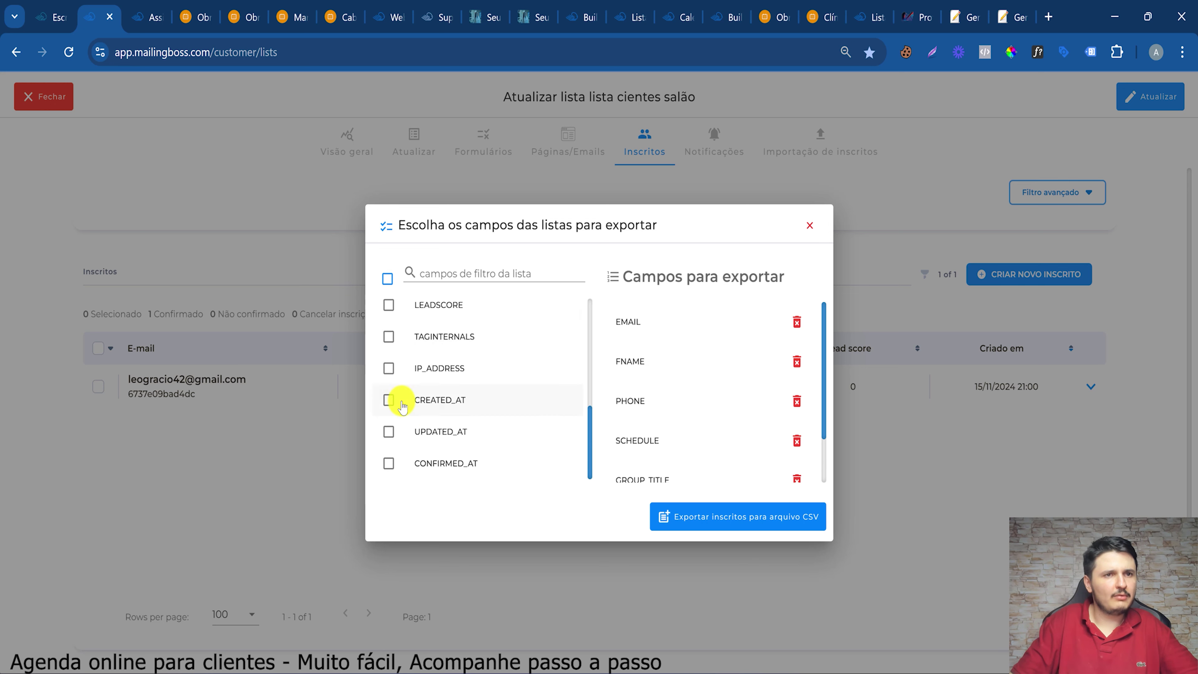
scroll(398, 415, "up", 3)
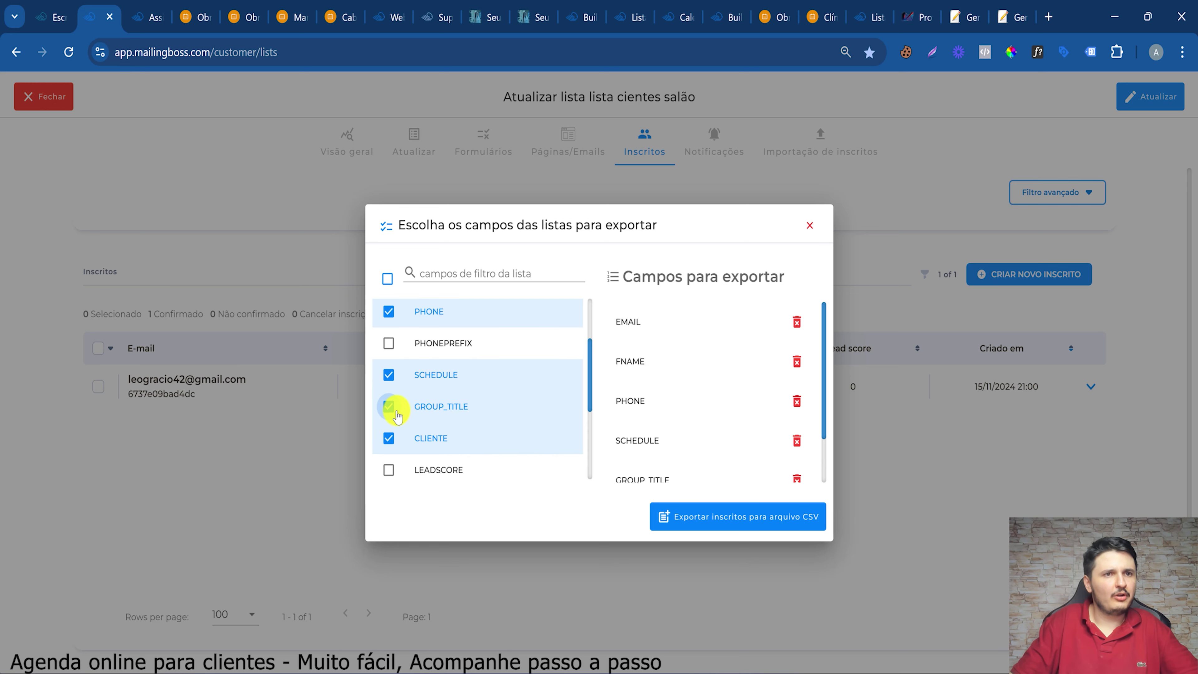
left_click(737, 518)
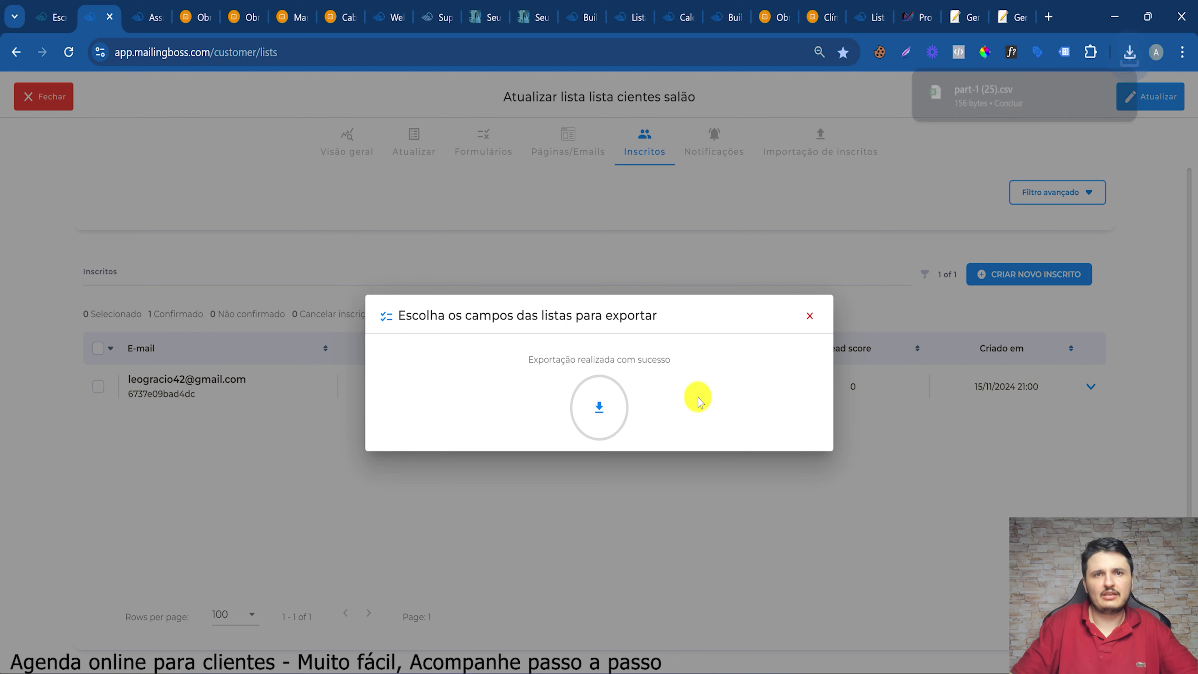
Open part-1 (25).csv in Excel and inspect the exported values in row 2
left_click(1021, 88)
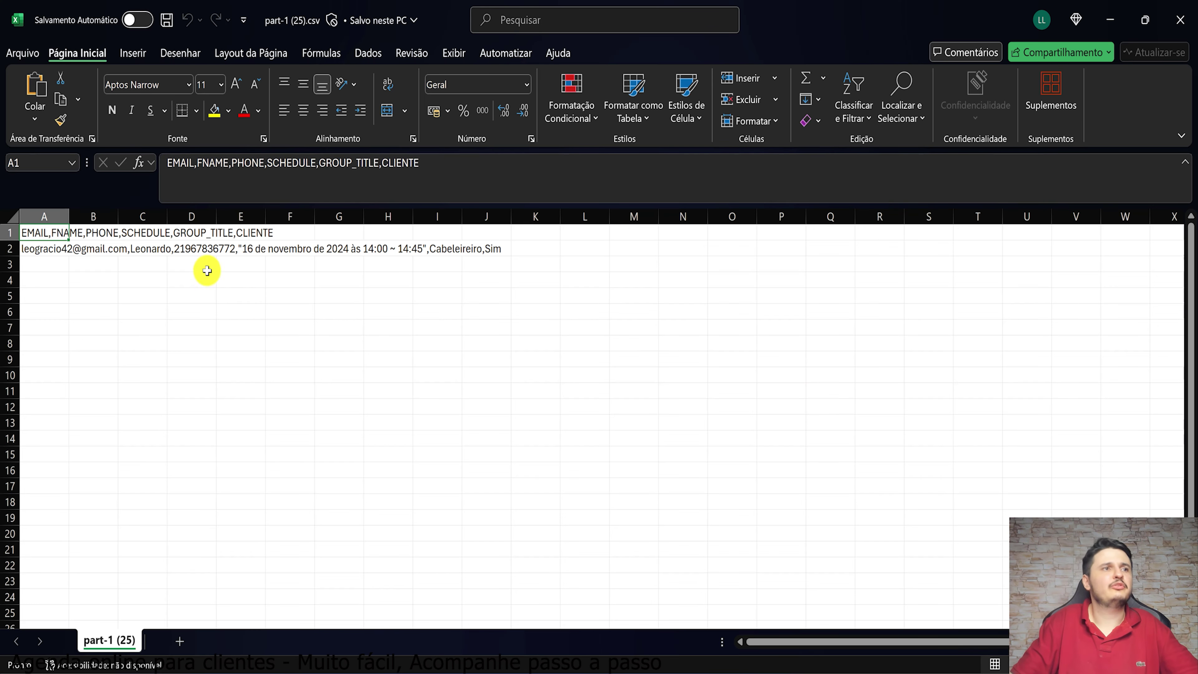
left_click(128, 251)
left_click(185, 247)
left_click(292, 246)
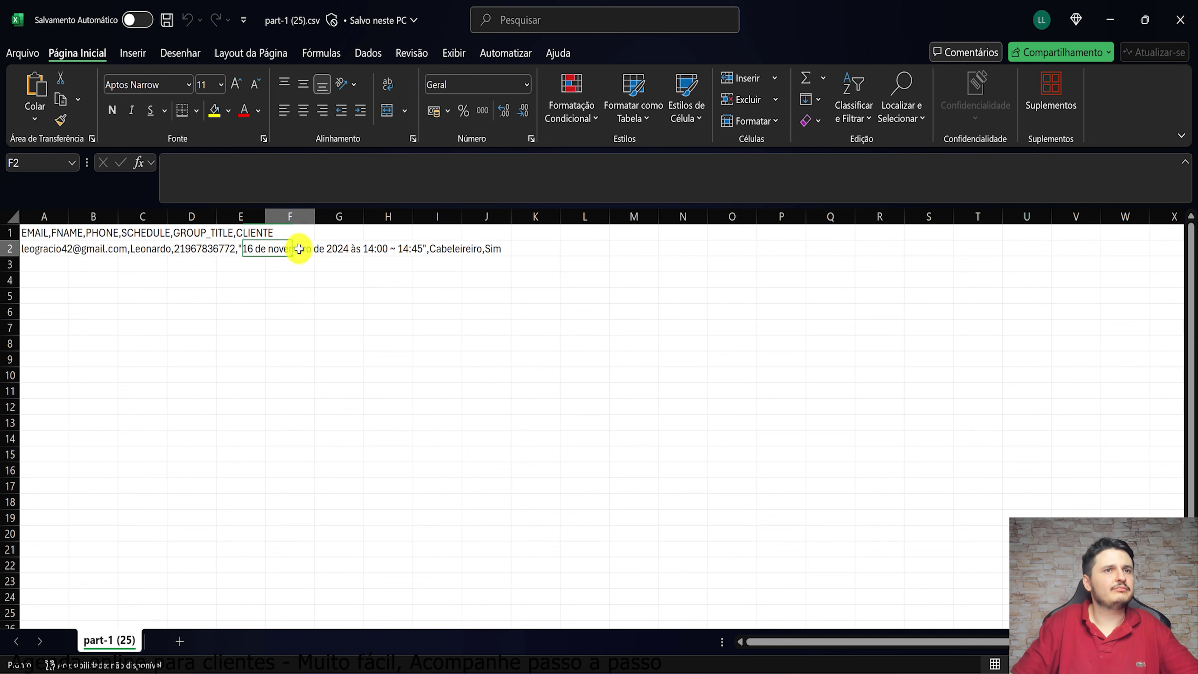
left_click(518, 248)
Close the spreadsheet, dismiss the export confirmation and return to all Mailingboss lists
left_click(1109, 19)
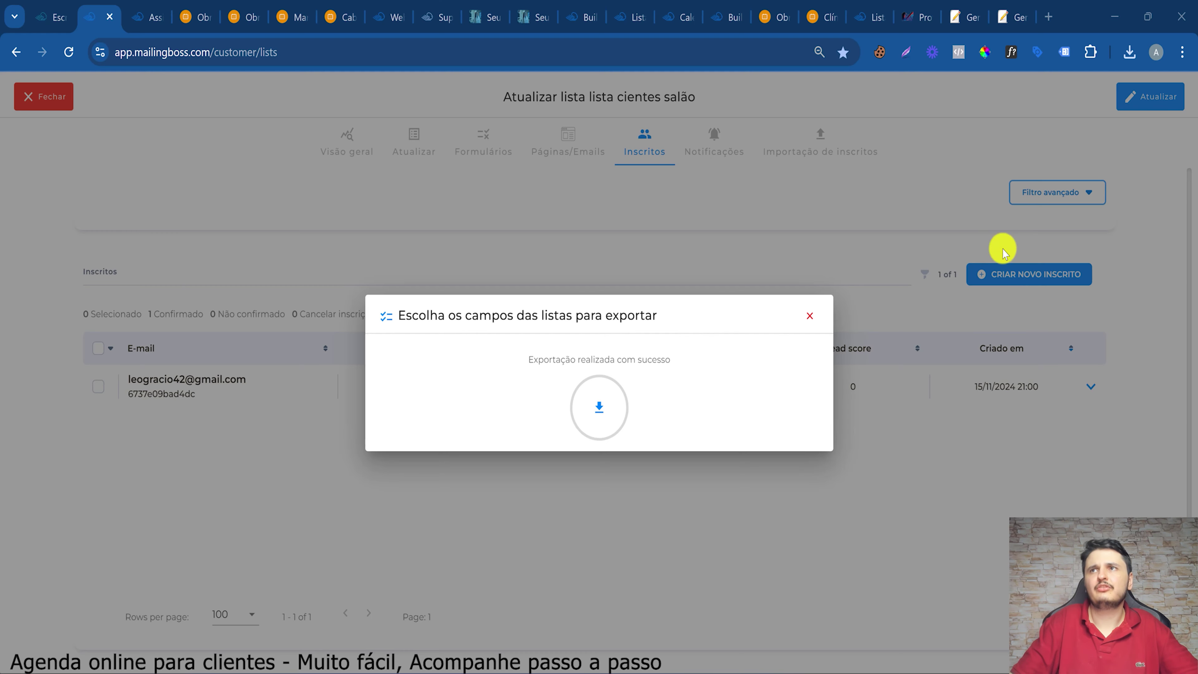
left_click(810, 315)
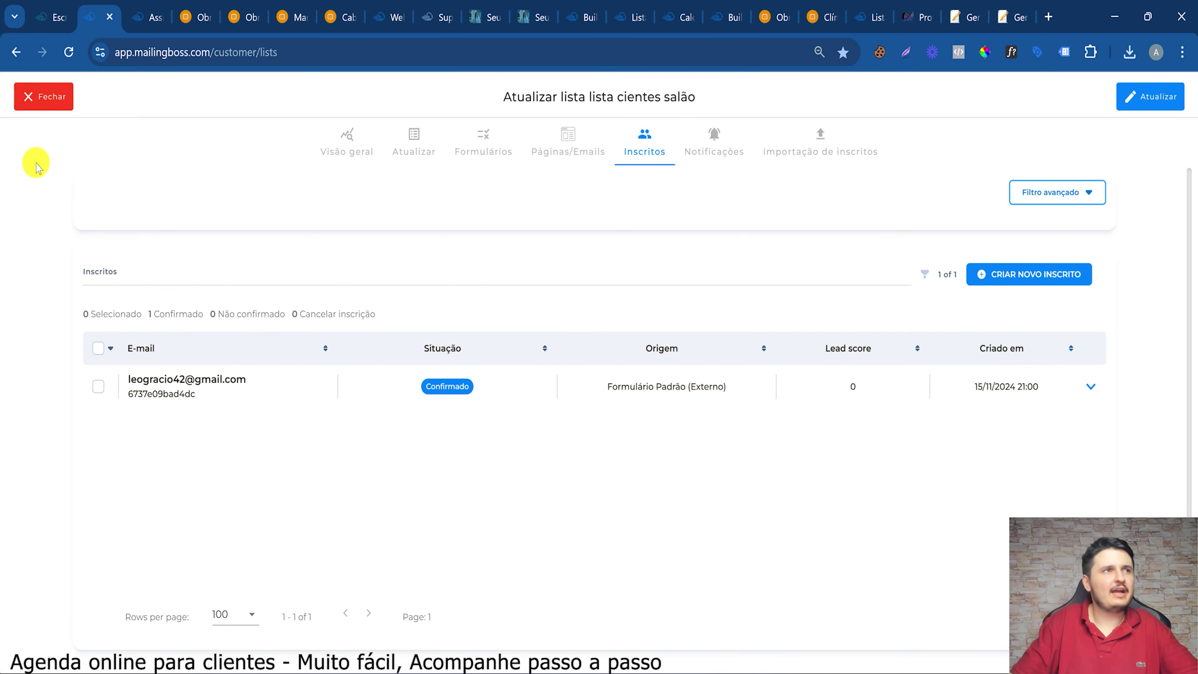
left_click(53, 105)
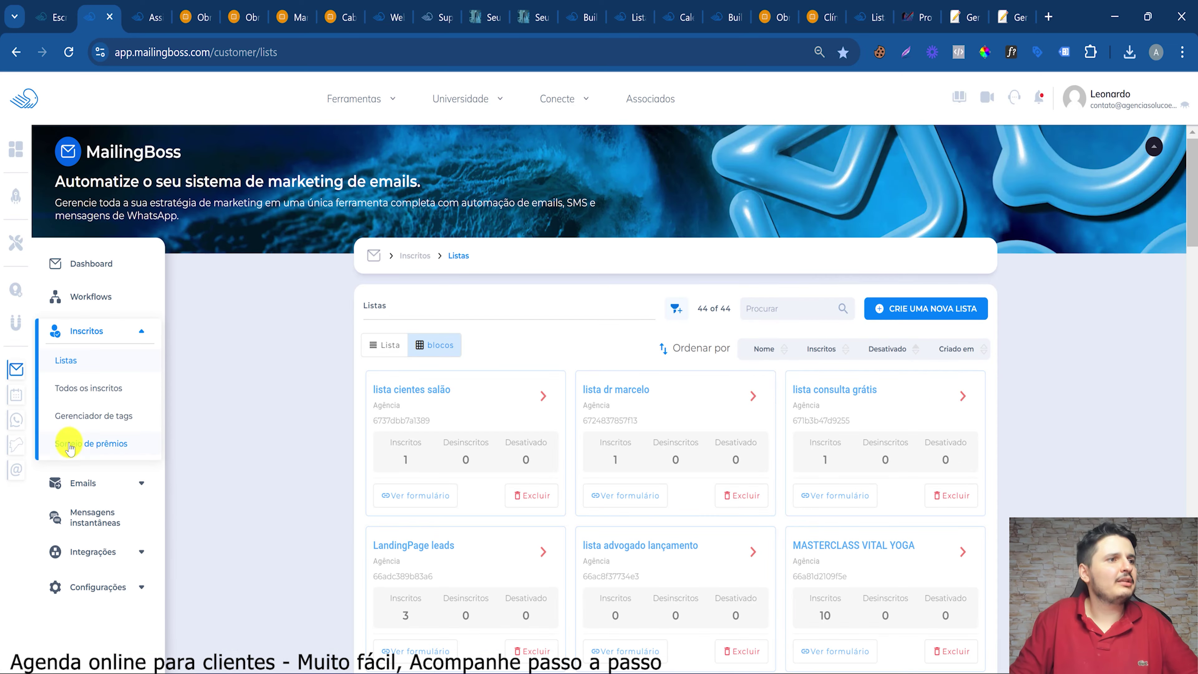
Open the all-emails page, then switch to the SuperCheckout welcome form tab
left_click(97, 482)
left_click(92, 514)
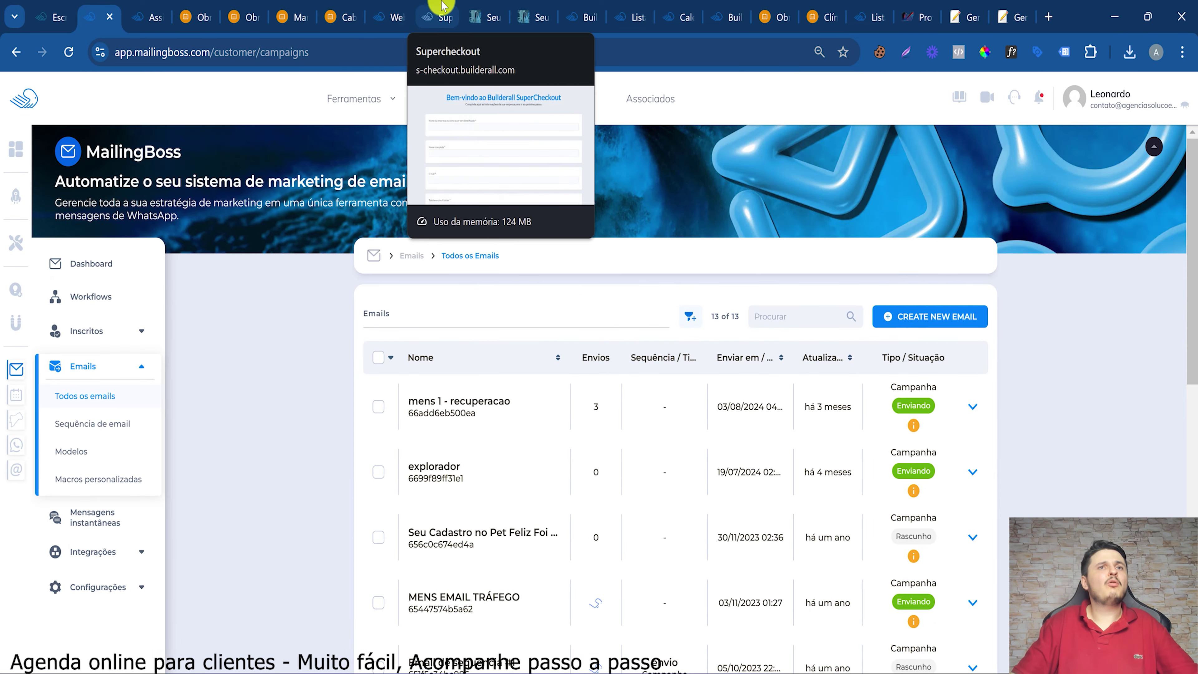
left_click(436, 15)
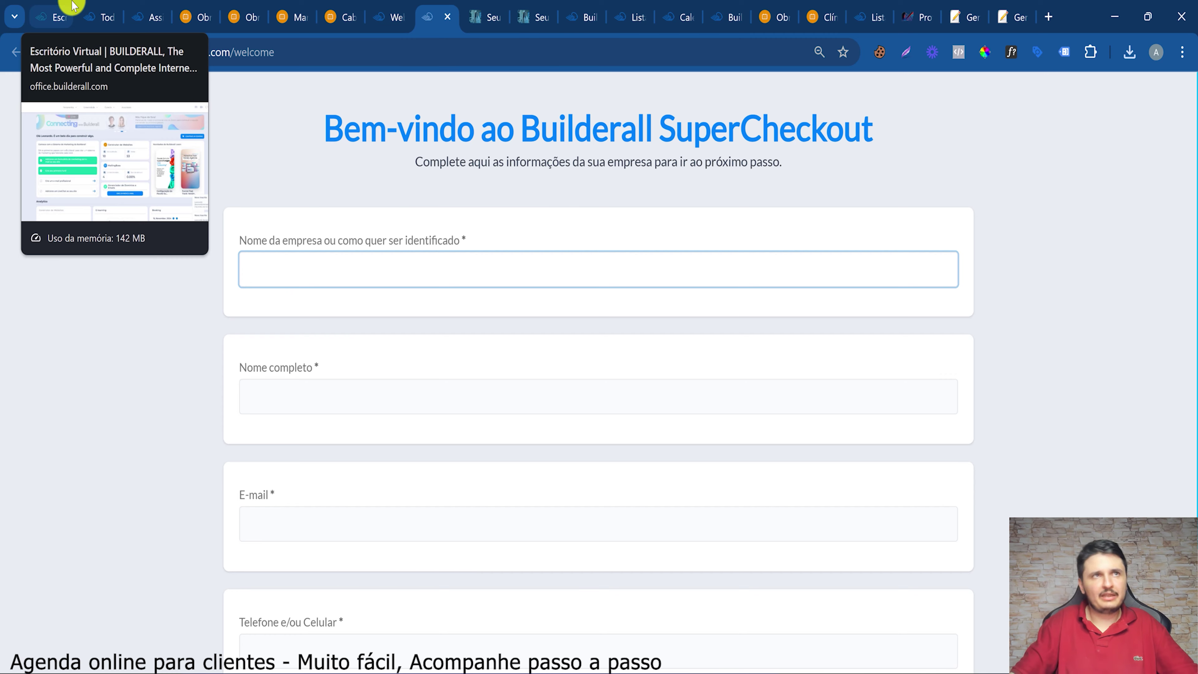
Open the Construtor de Websites from the Builderall office tools
left_click(66, 11)
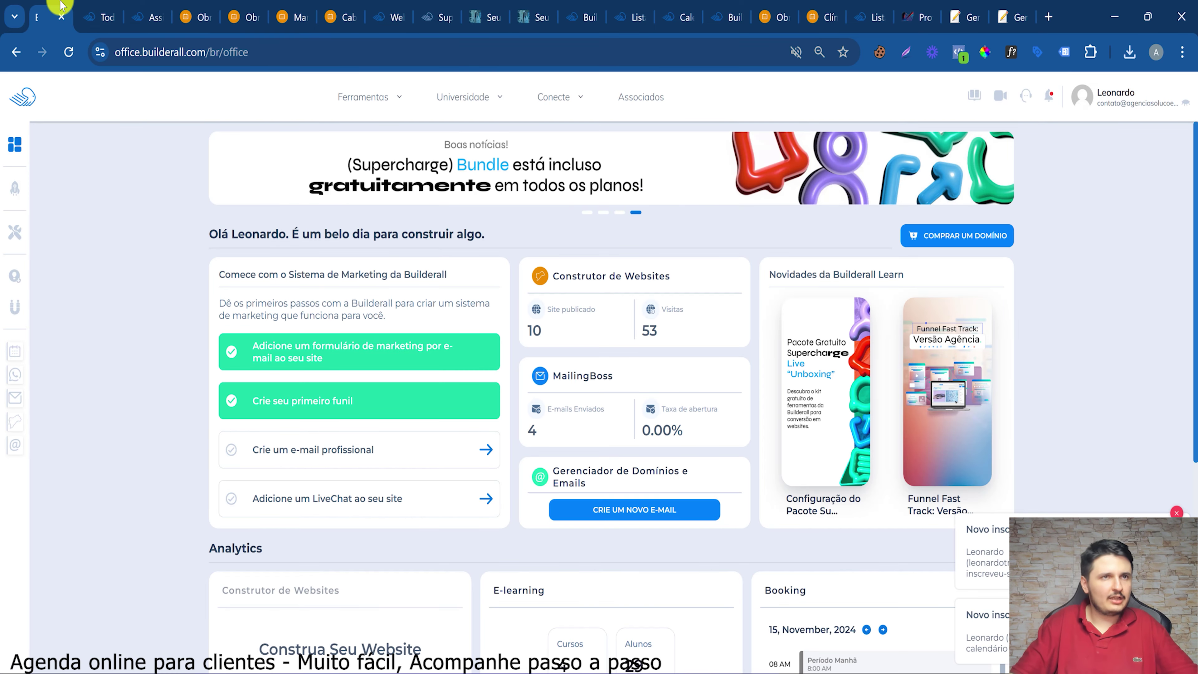
left_click(344, 102)
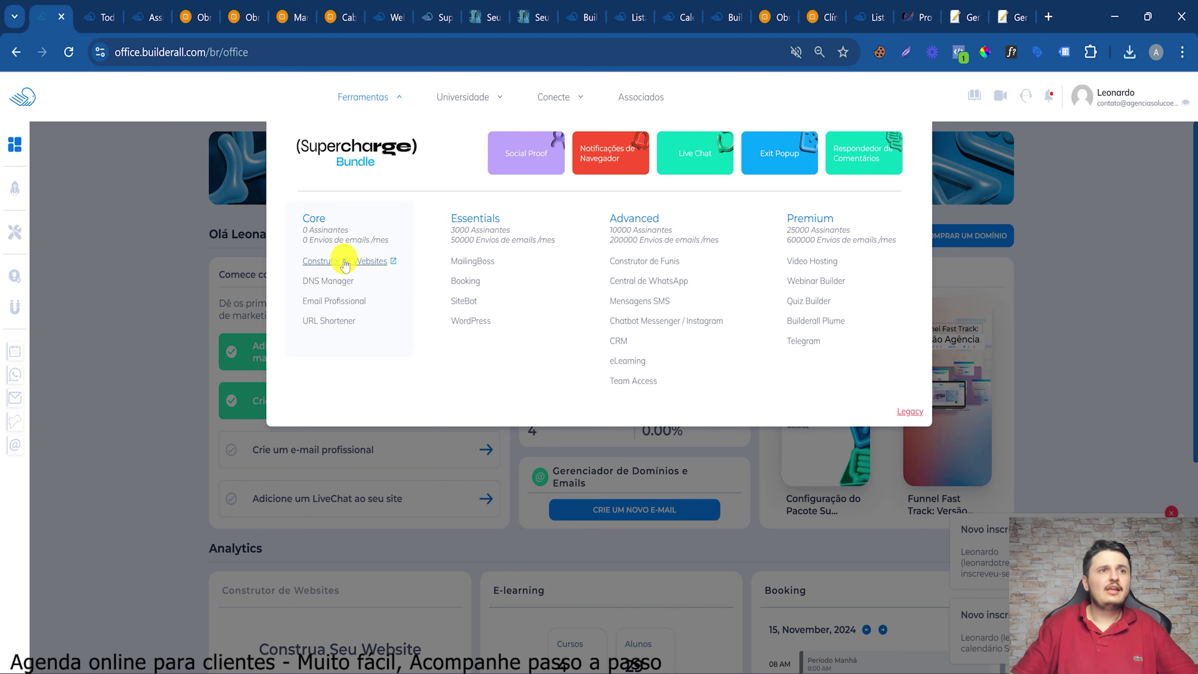
left_click(393, 261)
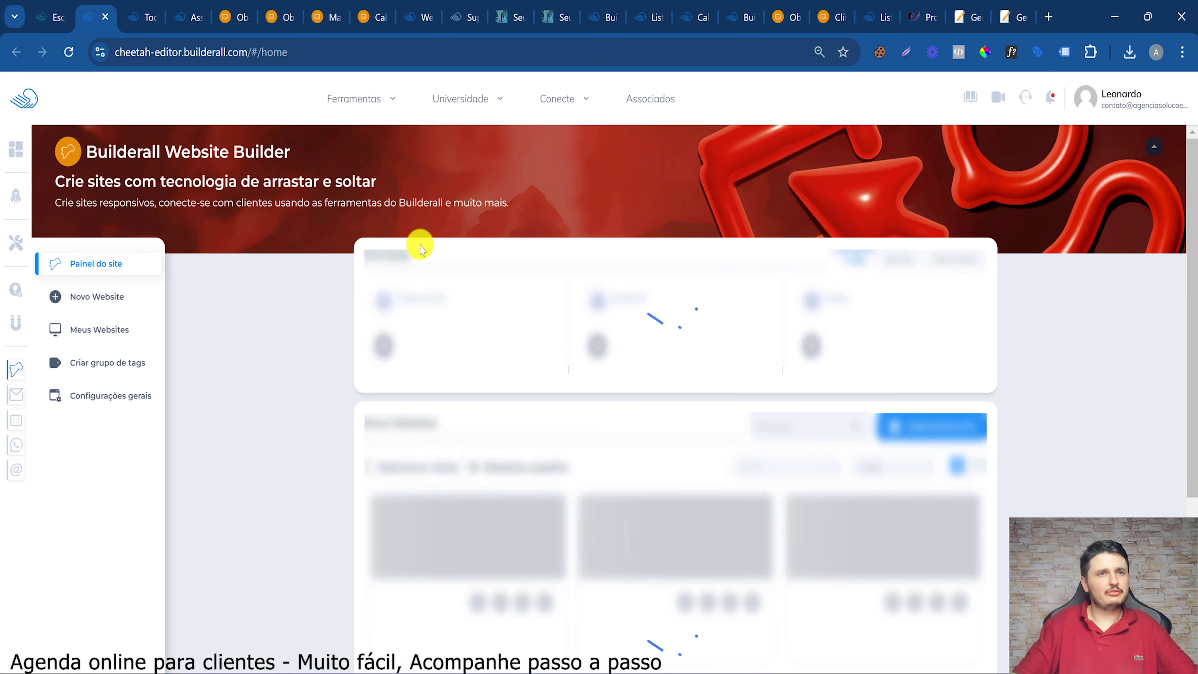
From the Seu Especialista em Sorrisos de Goiânia site's pages, launch Supercheckout in a new tab
scroll(524, 431, "down", 5)
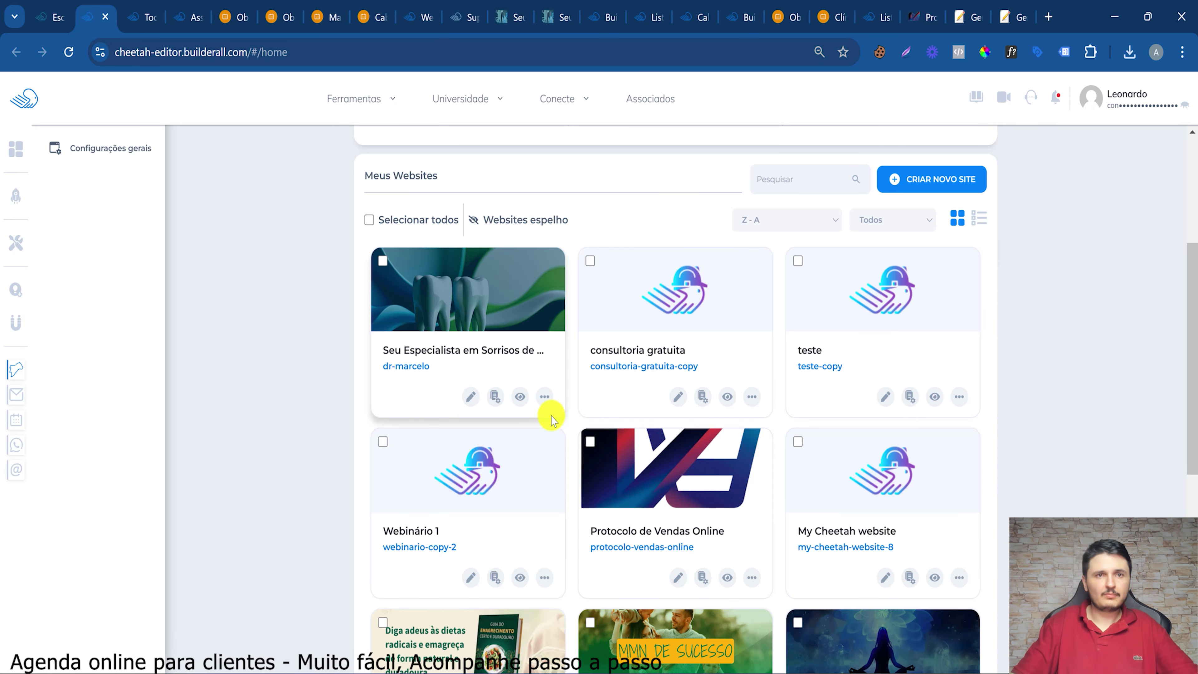
left_click(545, 396)
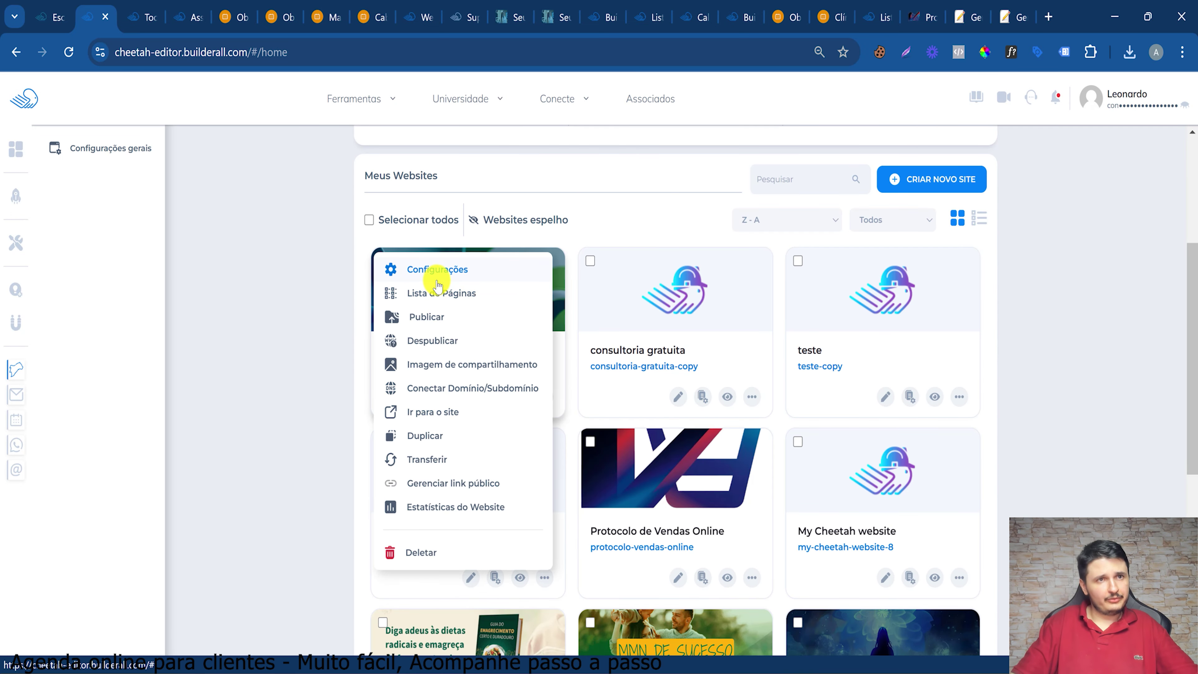
left_click(437, 282)
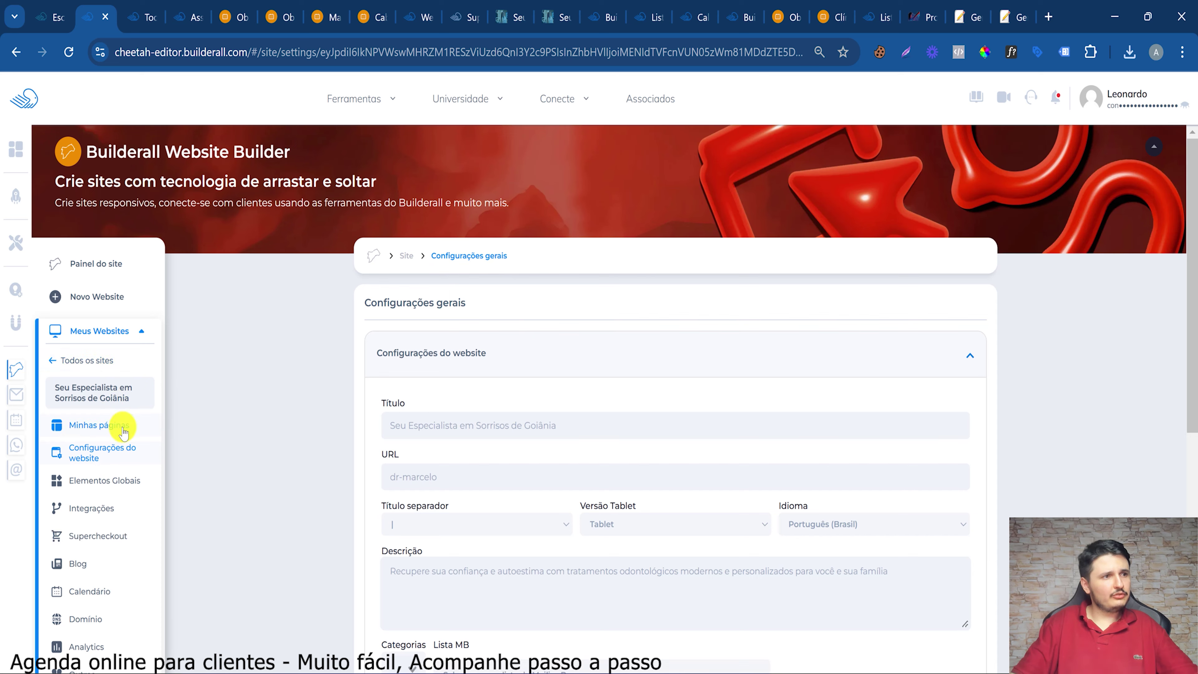
left_click(122, 427)
scroll(728, 490, "down", 4)
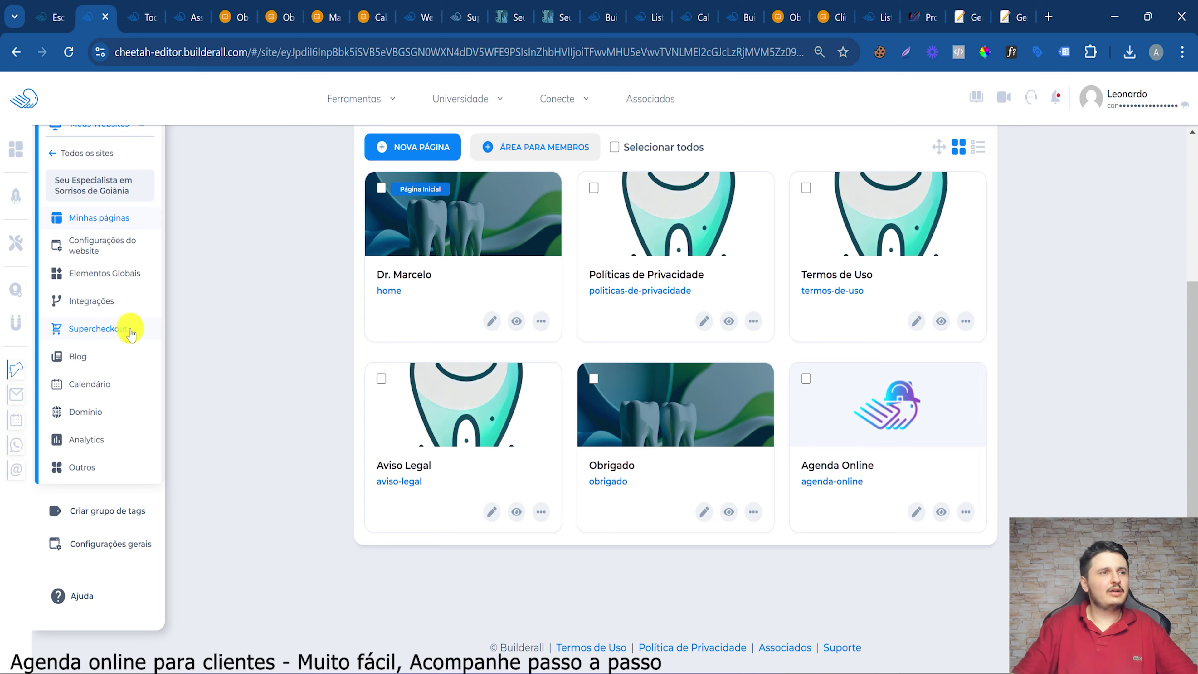
left_click(131, 331)
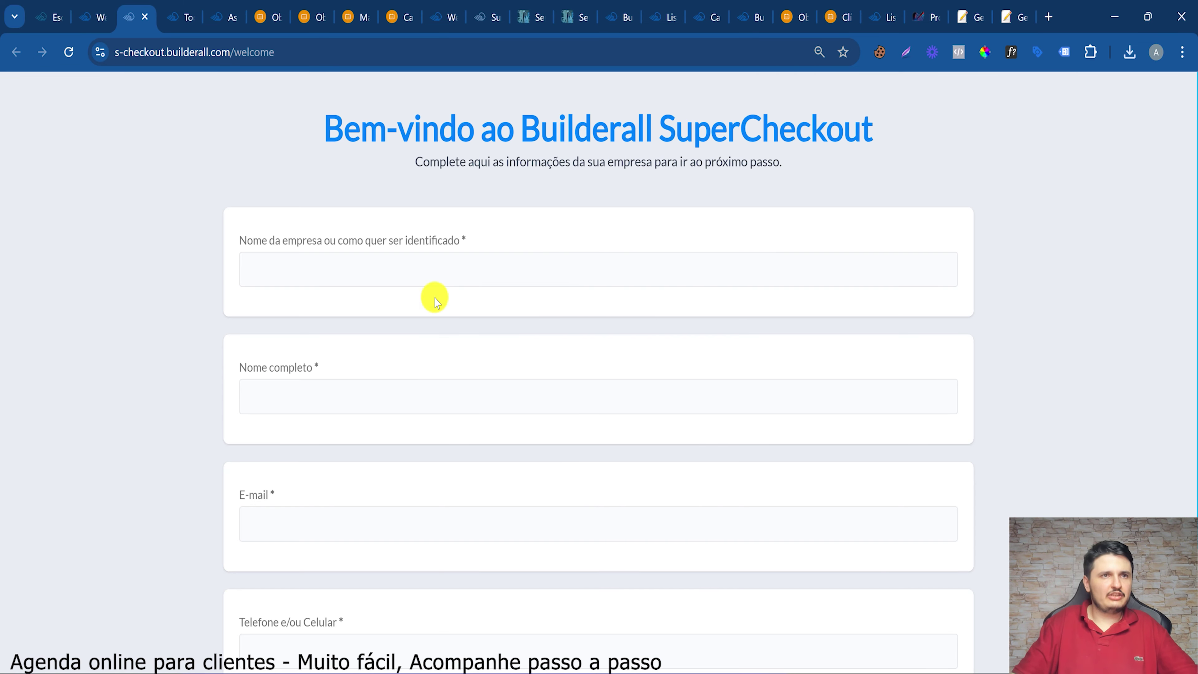
Enter the company name, the full name and the e-mail address in the welcome form
left_click(320, 263)
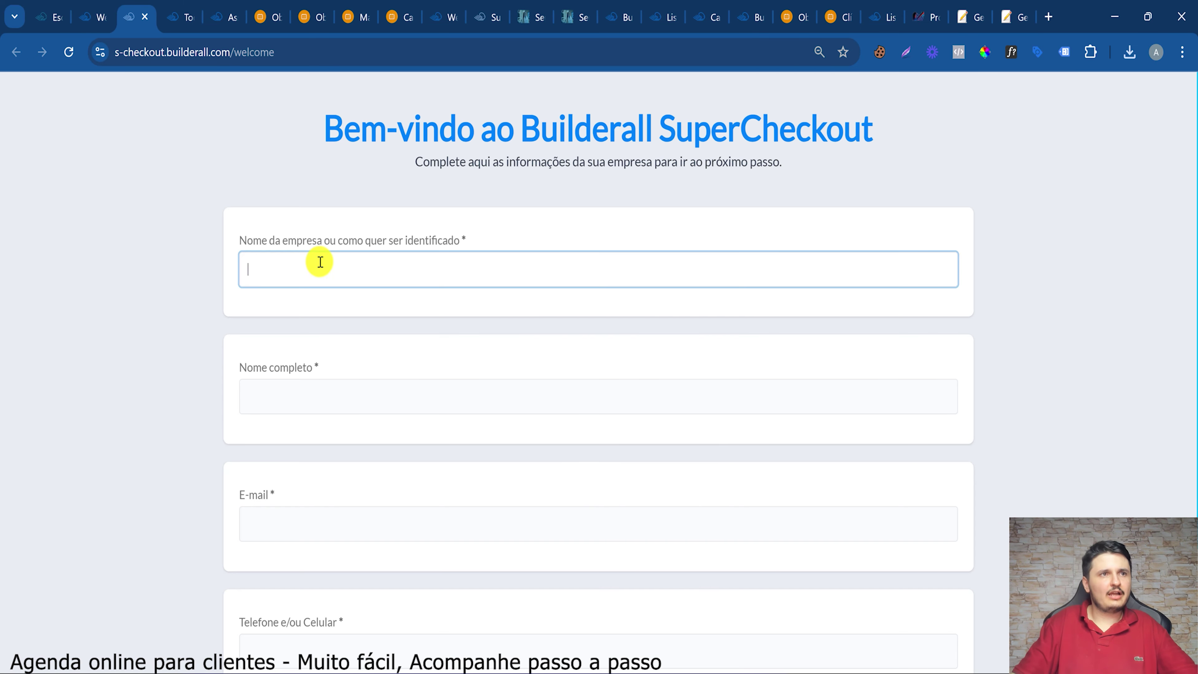
type("Leonardo")
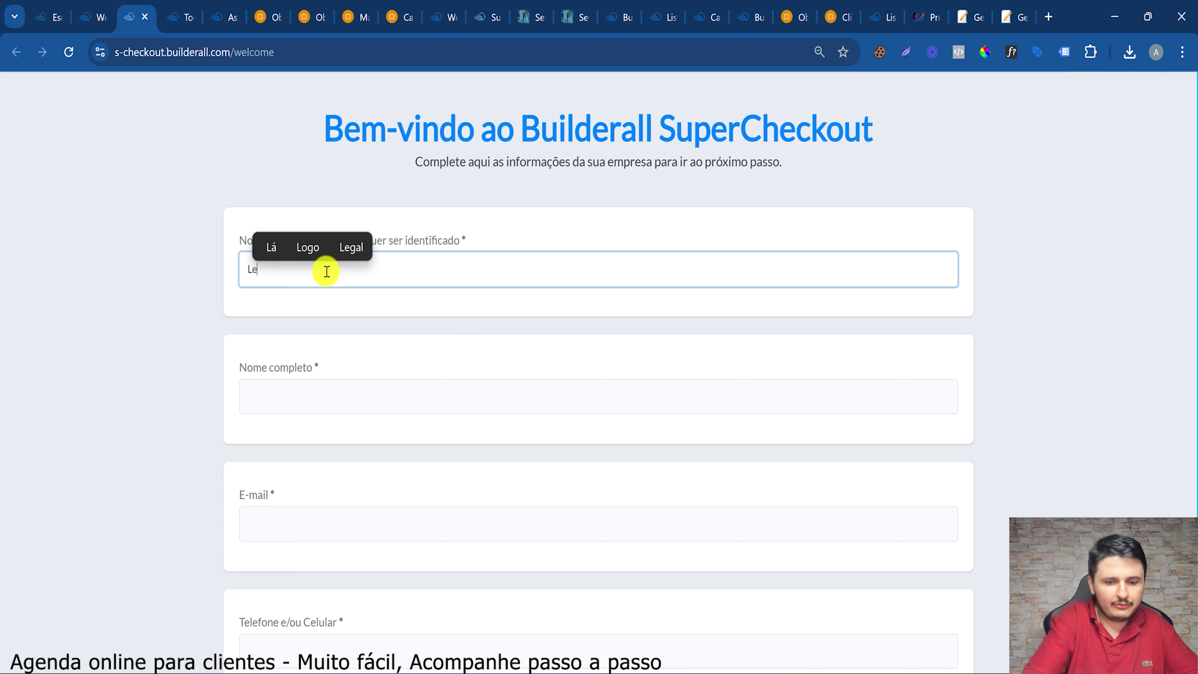
left_click(328, 398)
type("Le")
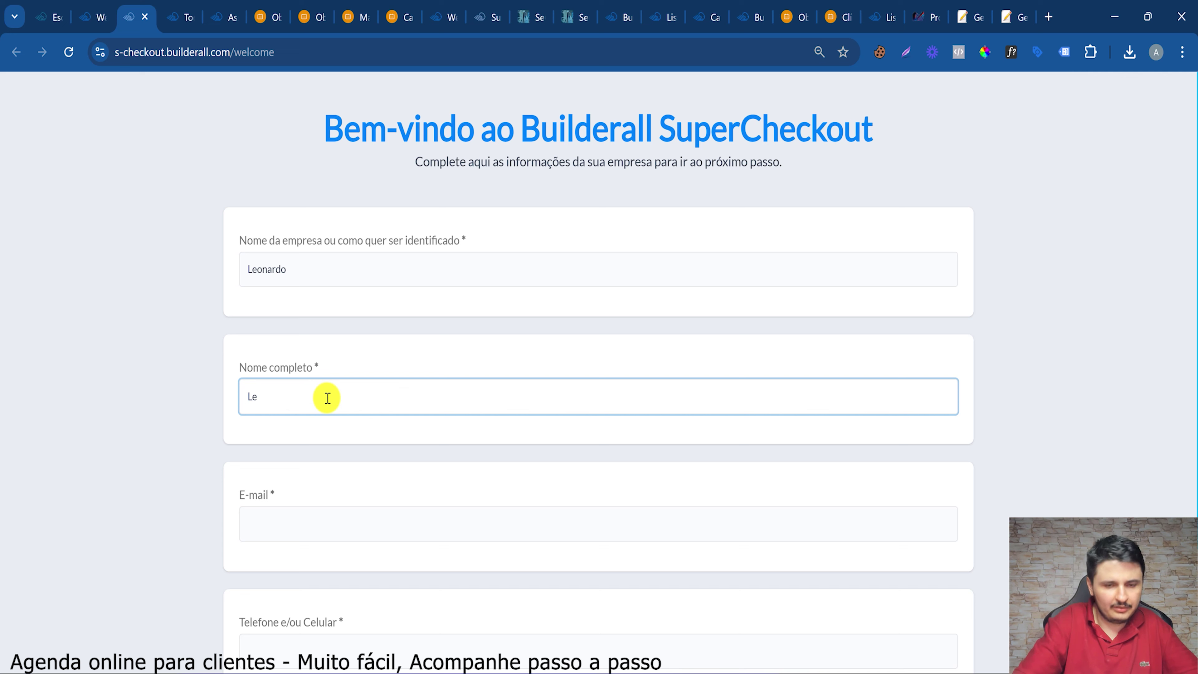
type("ropmnnardo")
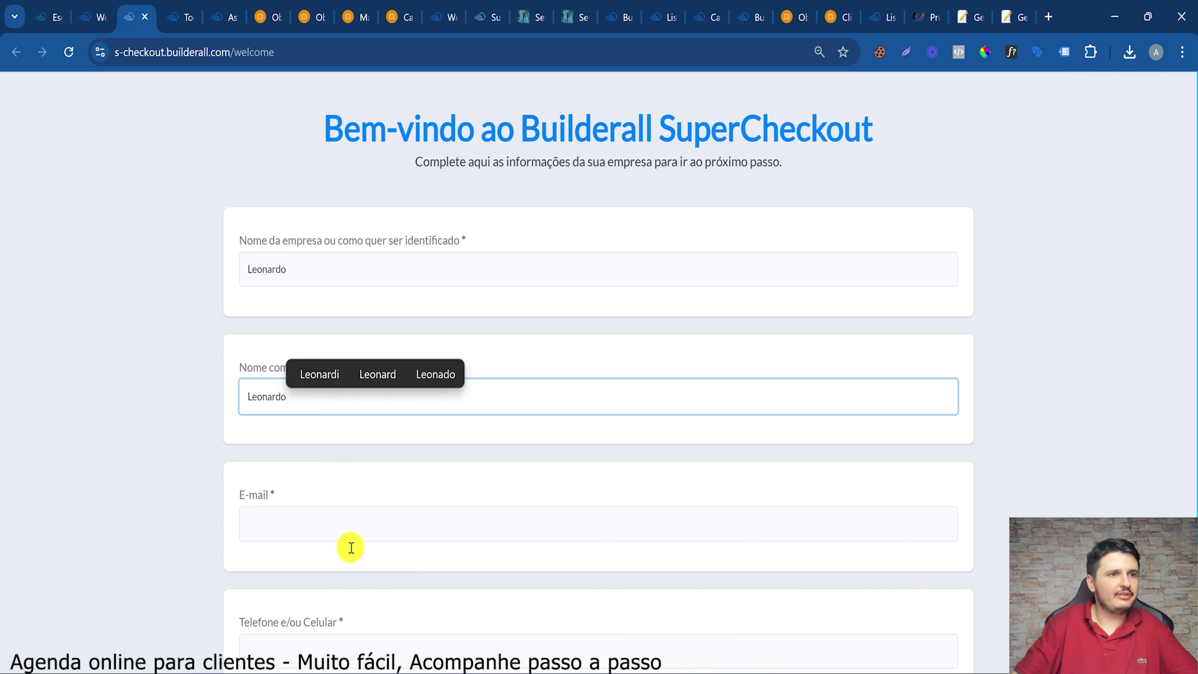
left_click(335, 511)
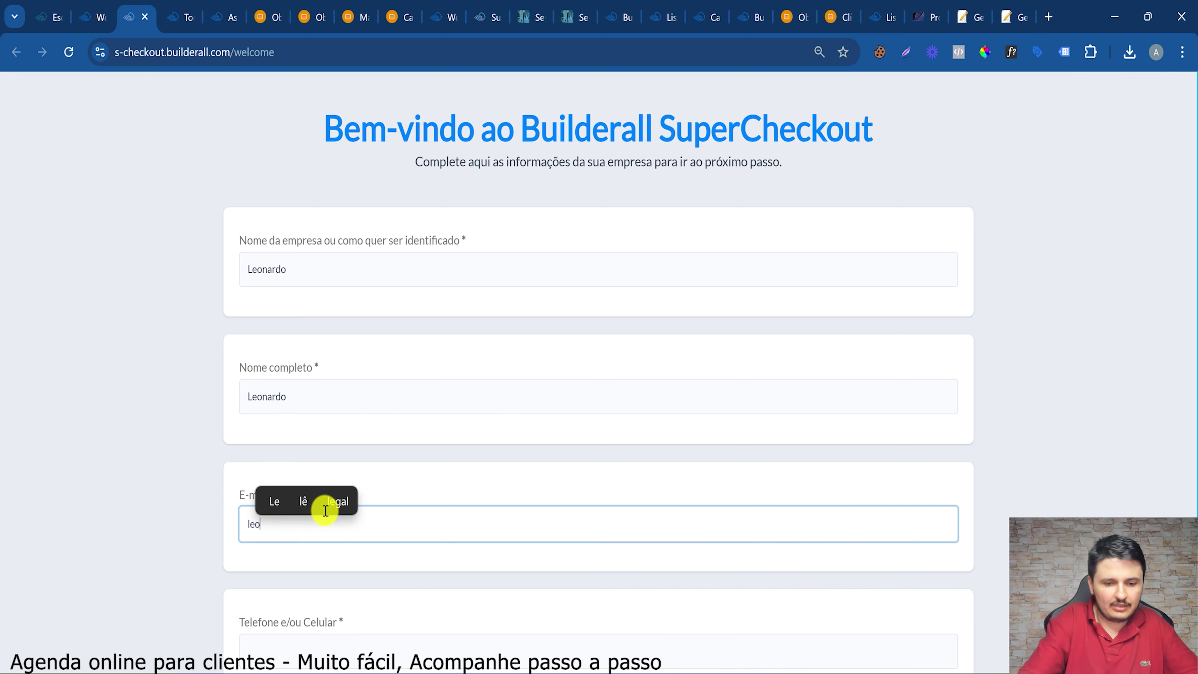
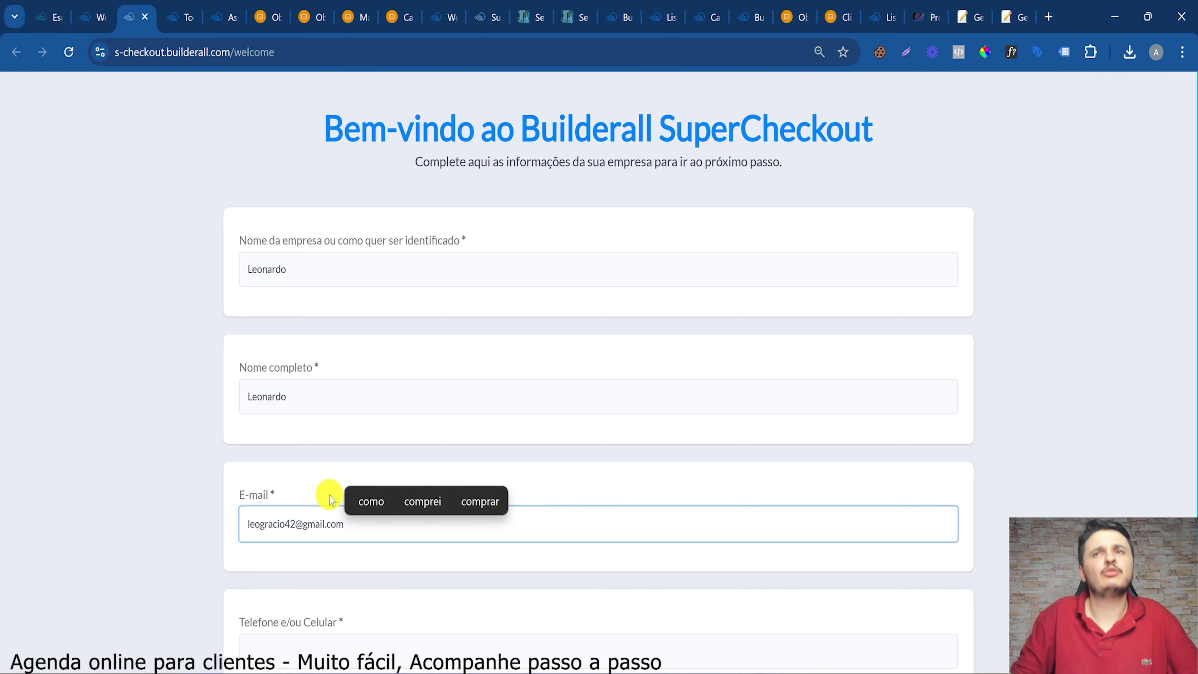
Enter the phone number and advance to the address step with Próximo
scroll(326, 496, "down", 2)
left_click(371, 574)
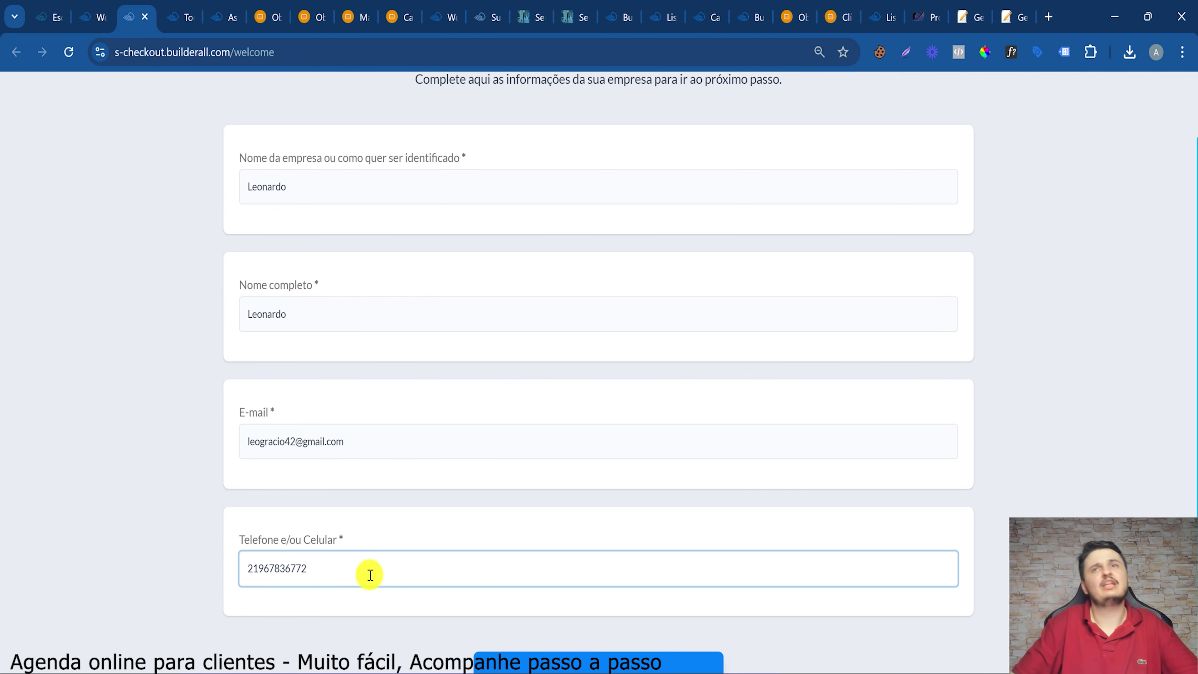
scroll(684, 269, "down", 2)
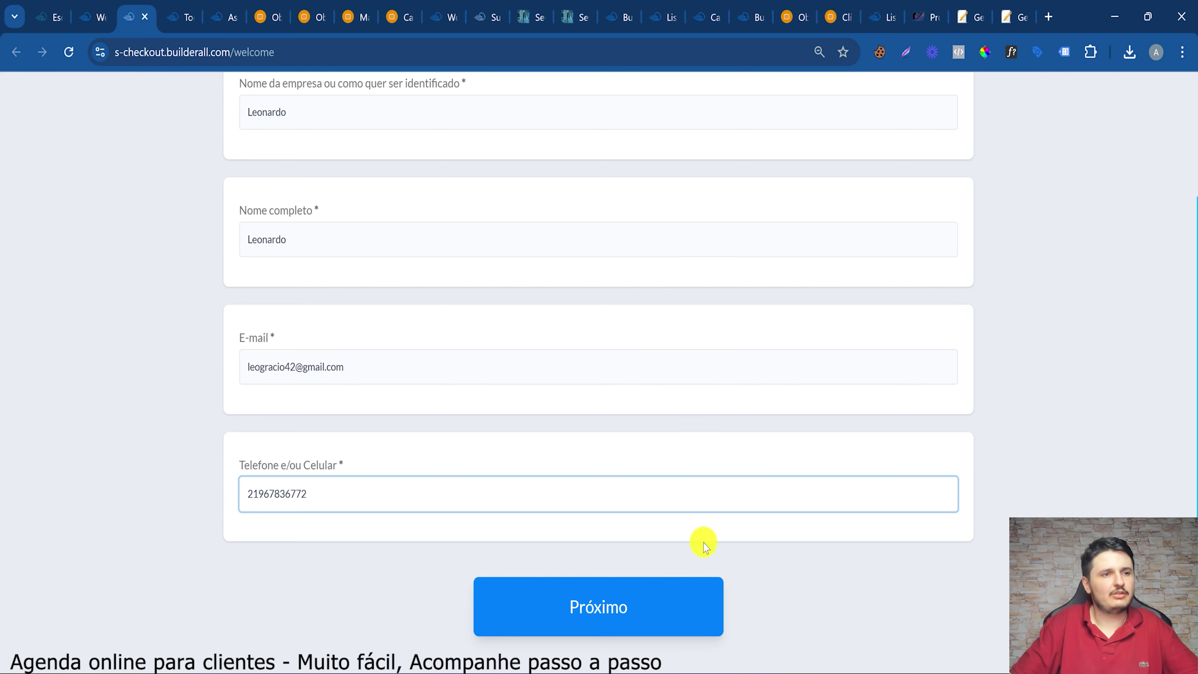
left_click(653, 609)
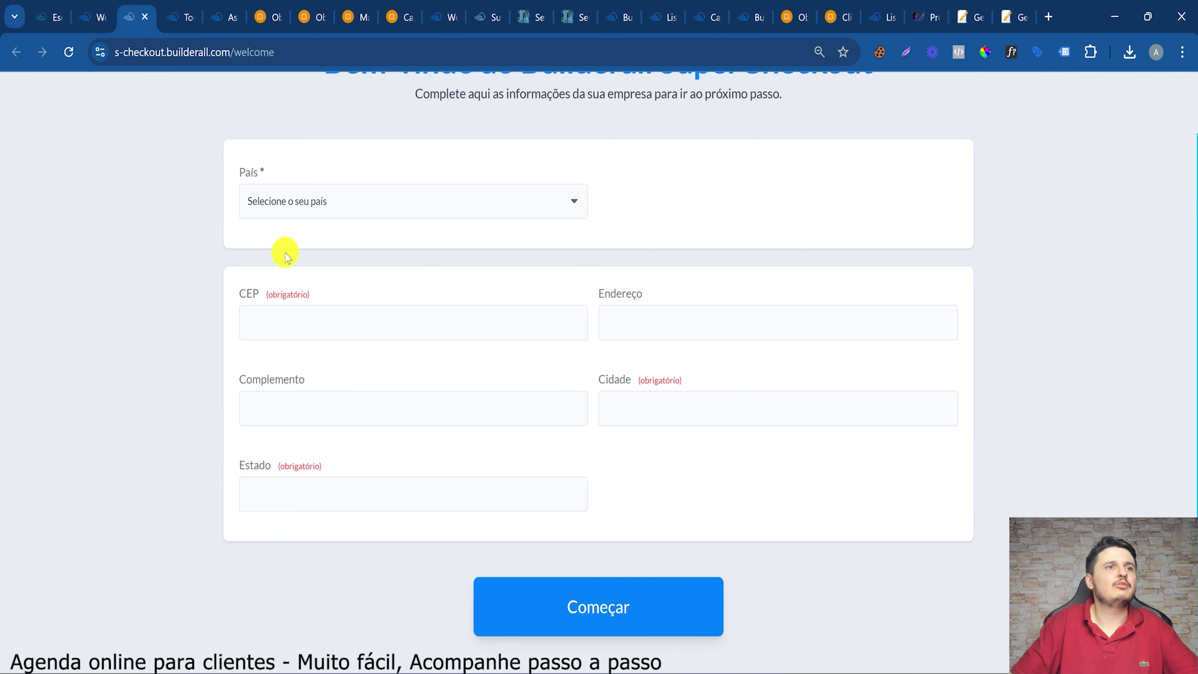
Set the País dropdown to Brazil
left_click(338, 207)
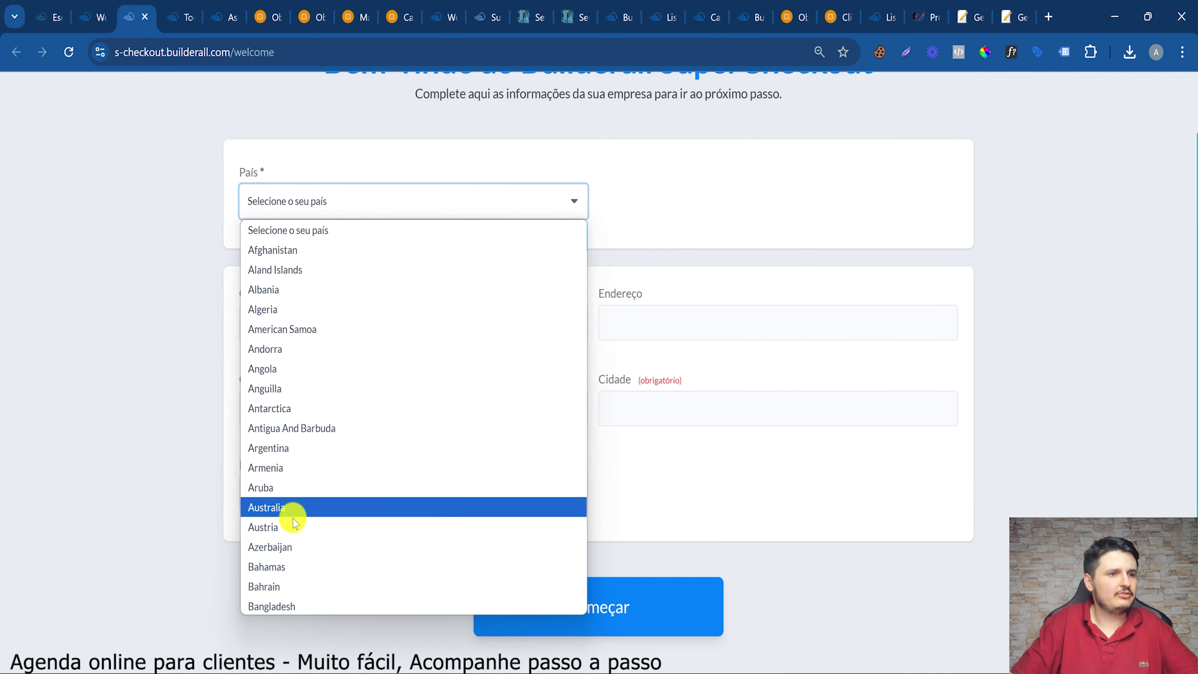
scroll(294, 523, "down", 10)
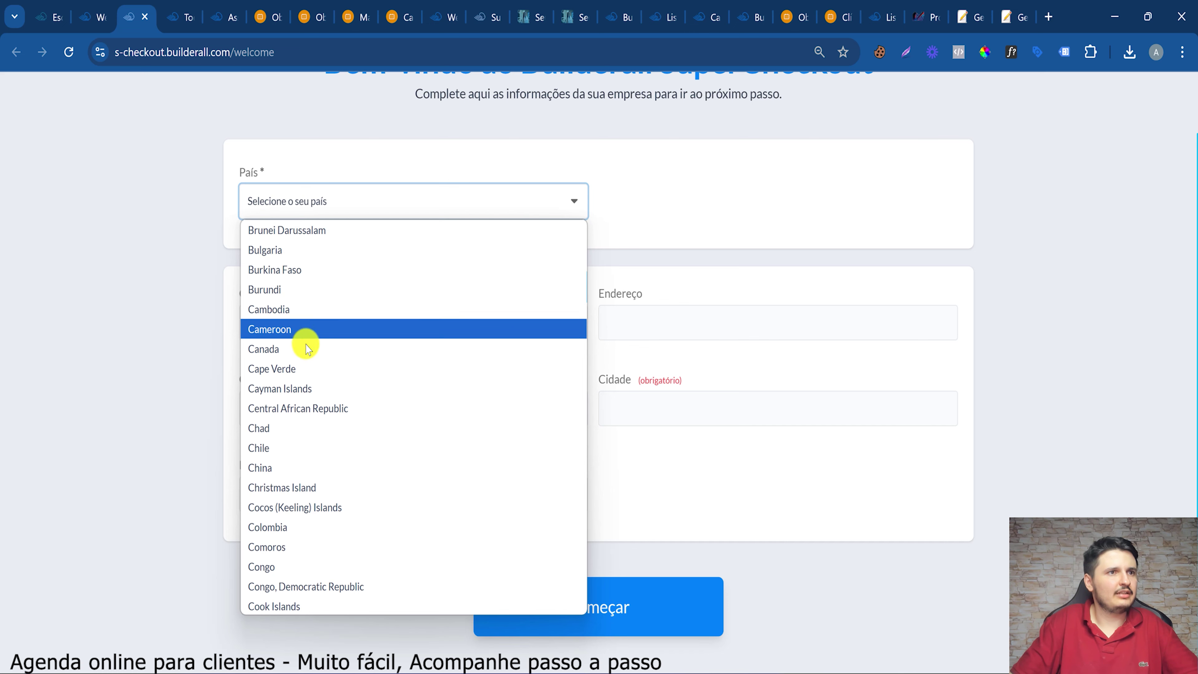
scroll(307, 349, "down", 13)
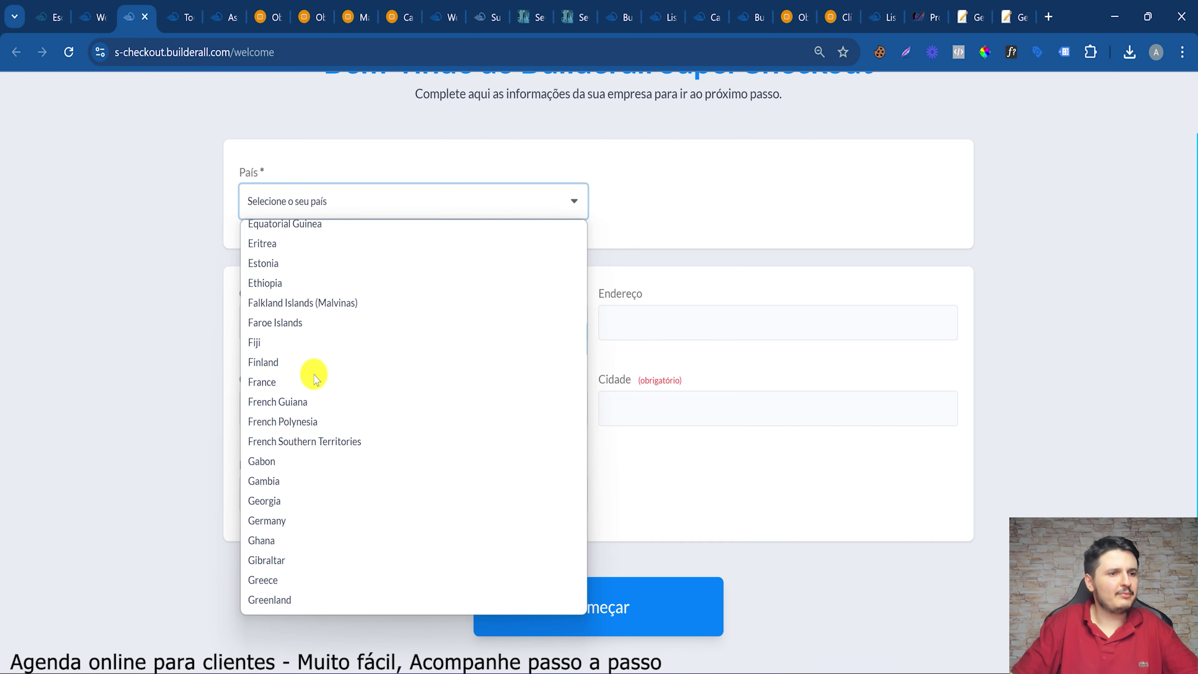
scroll(314, 376, "up", 13)
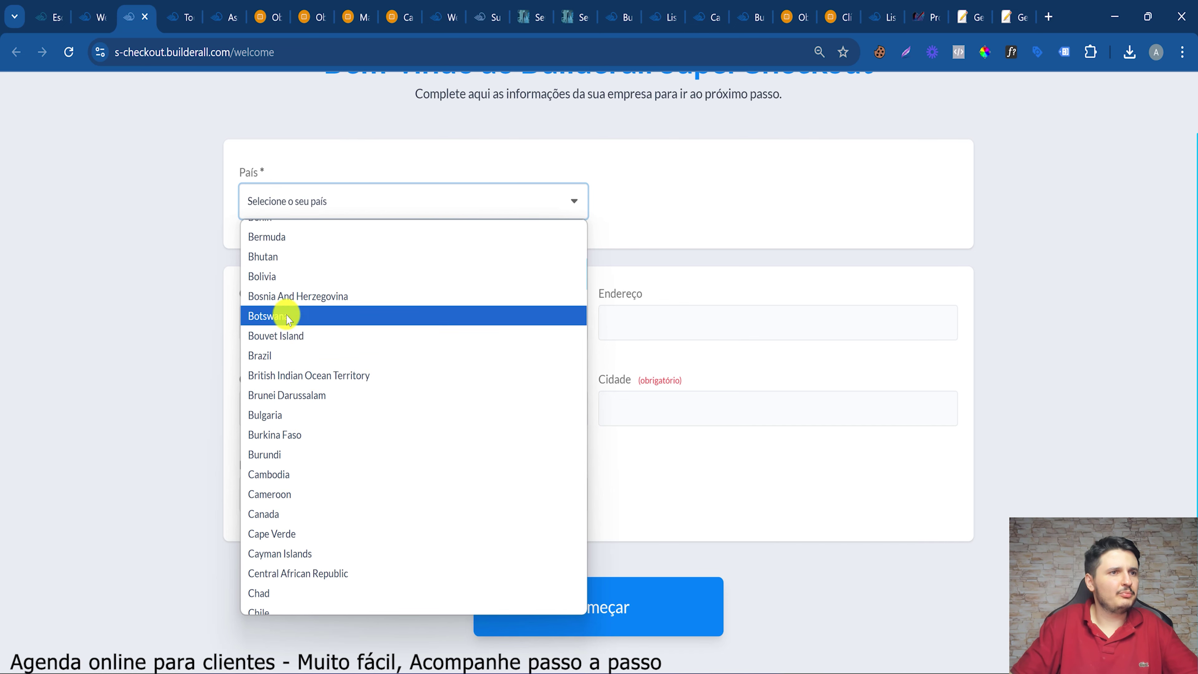
left_click(302, 357)
Autofill the address from the CEP suggestion, add the house number and click Começar
left_click(337, 315)
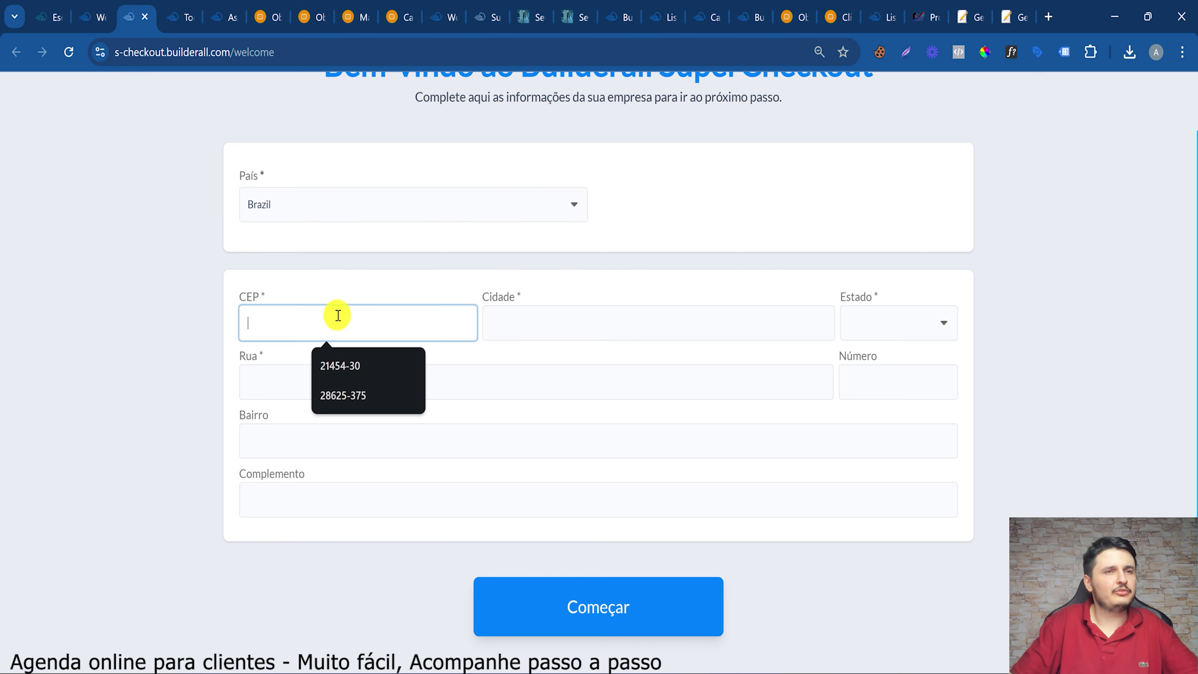
left_click(347, 397)
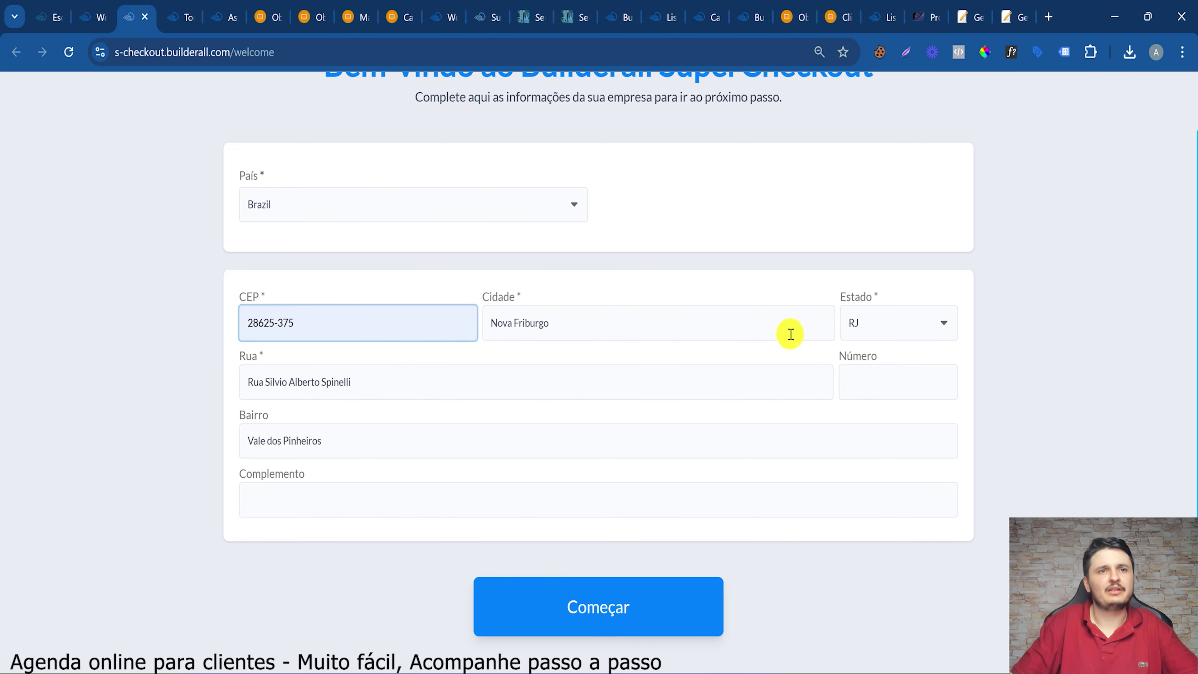
left_click(861, 380)
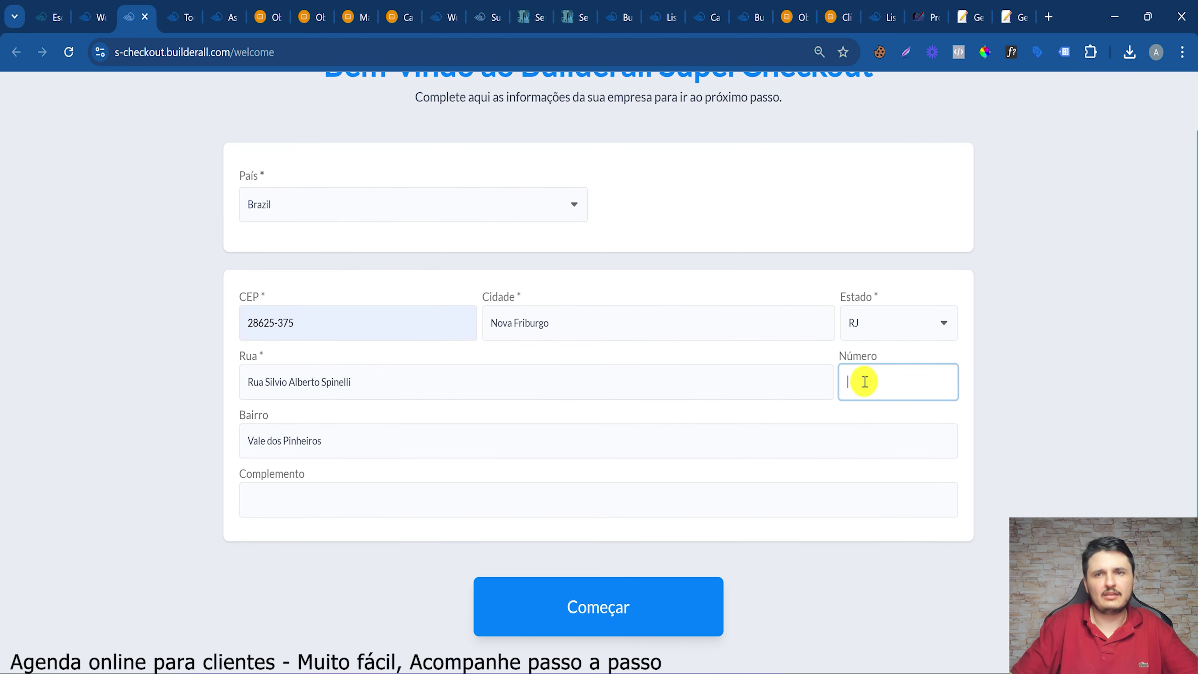
type("343")
left_click(621, 589)
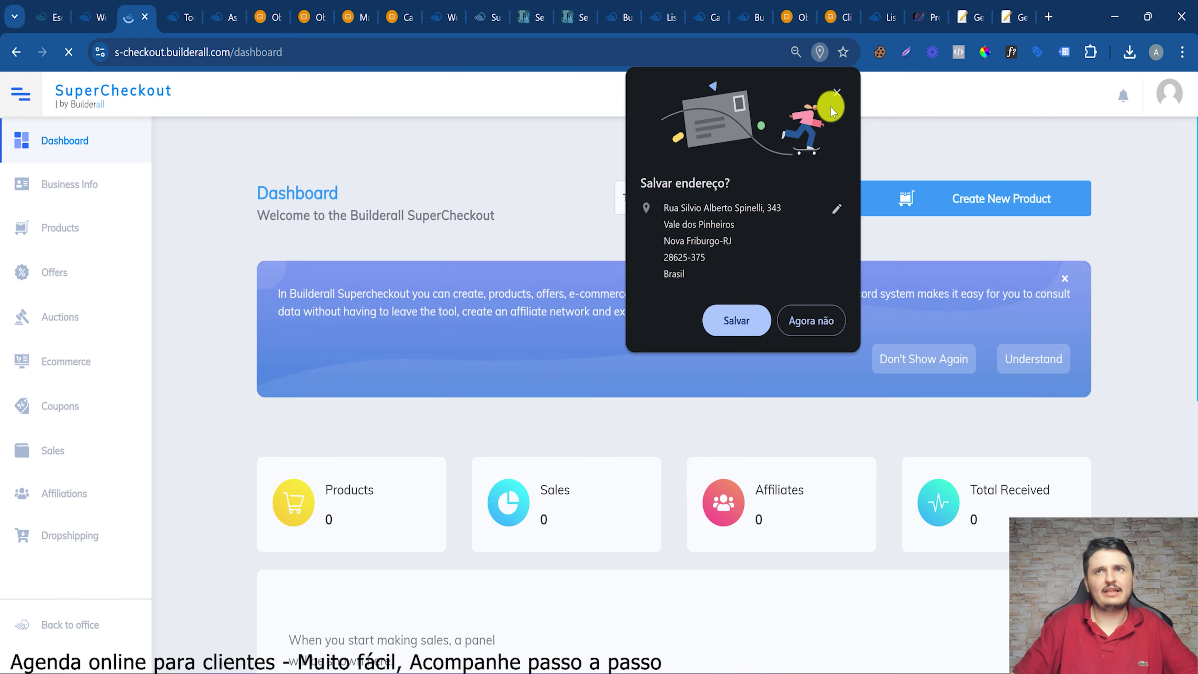
Dismiss the save-address prompt and switch the interface language to Portuguese (Brazil)
left_click(837, 93)
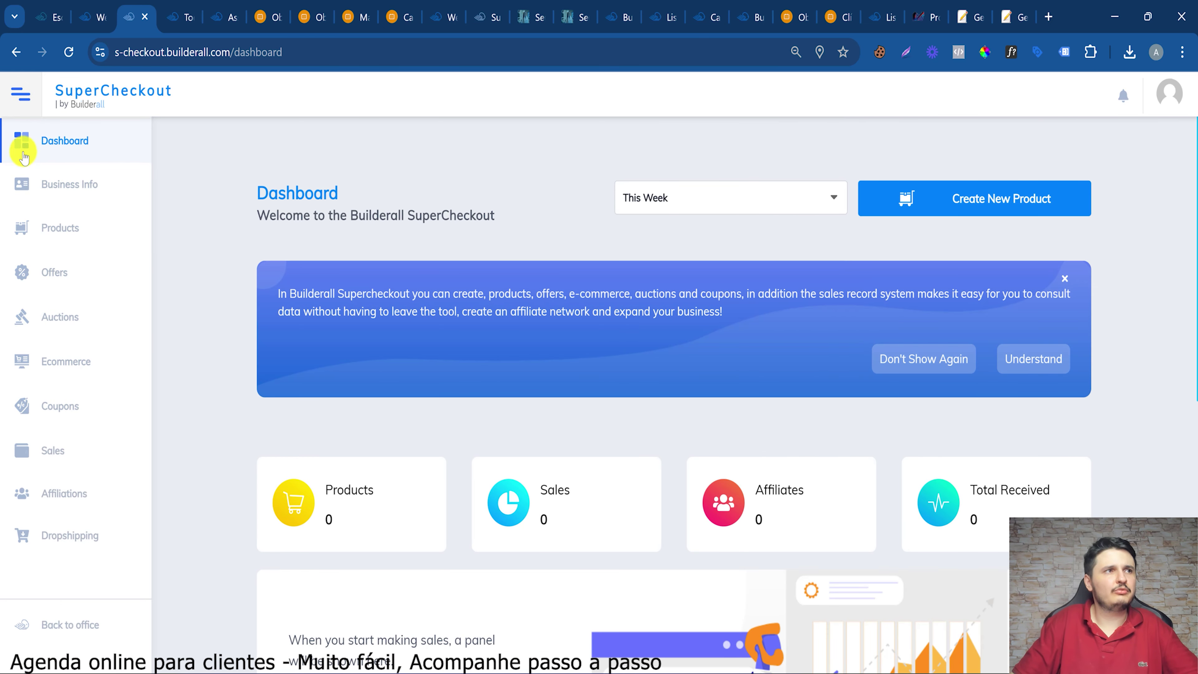
left_click(1169, 95)
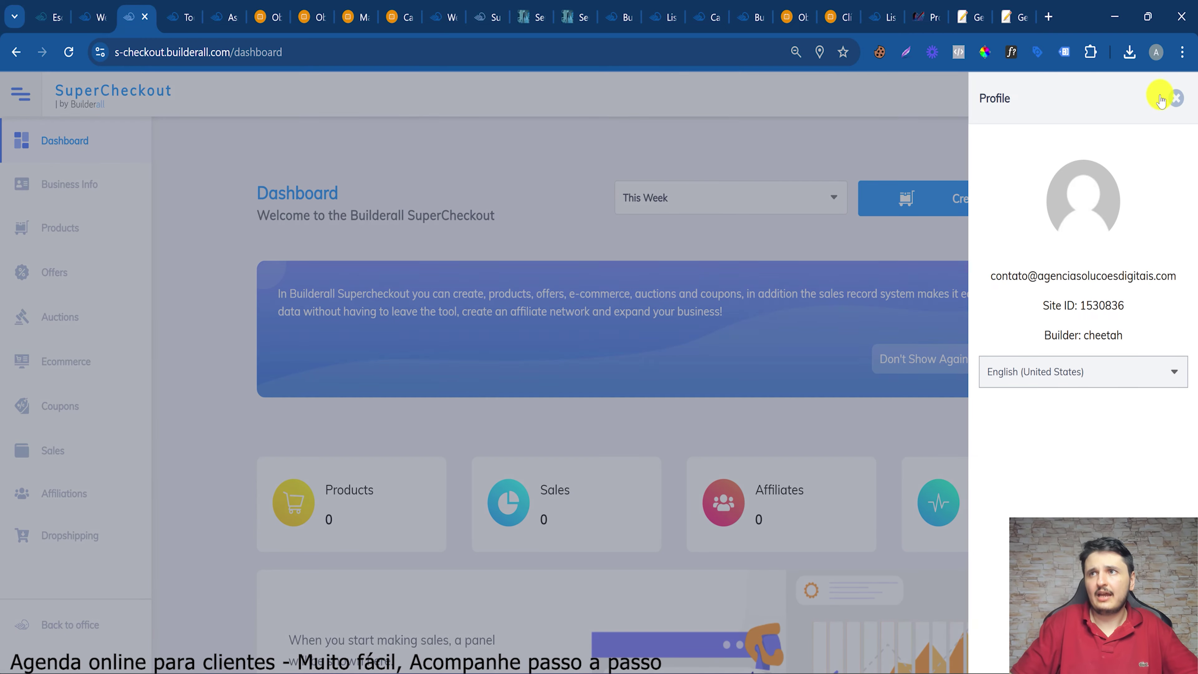
left_click(1030, 376)
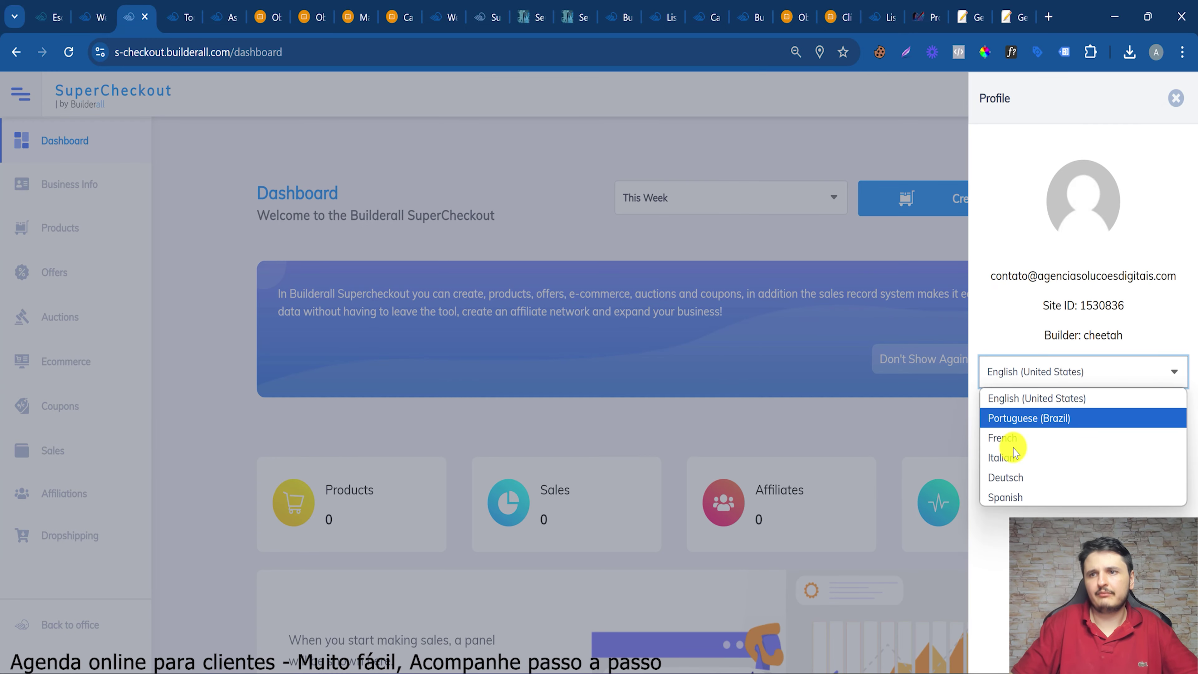
left_click(1025, 415)
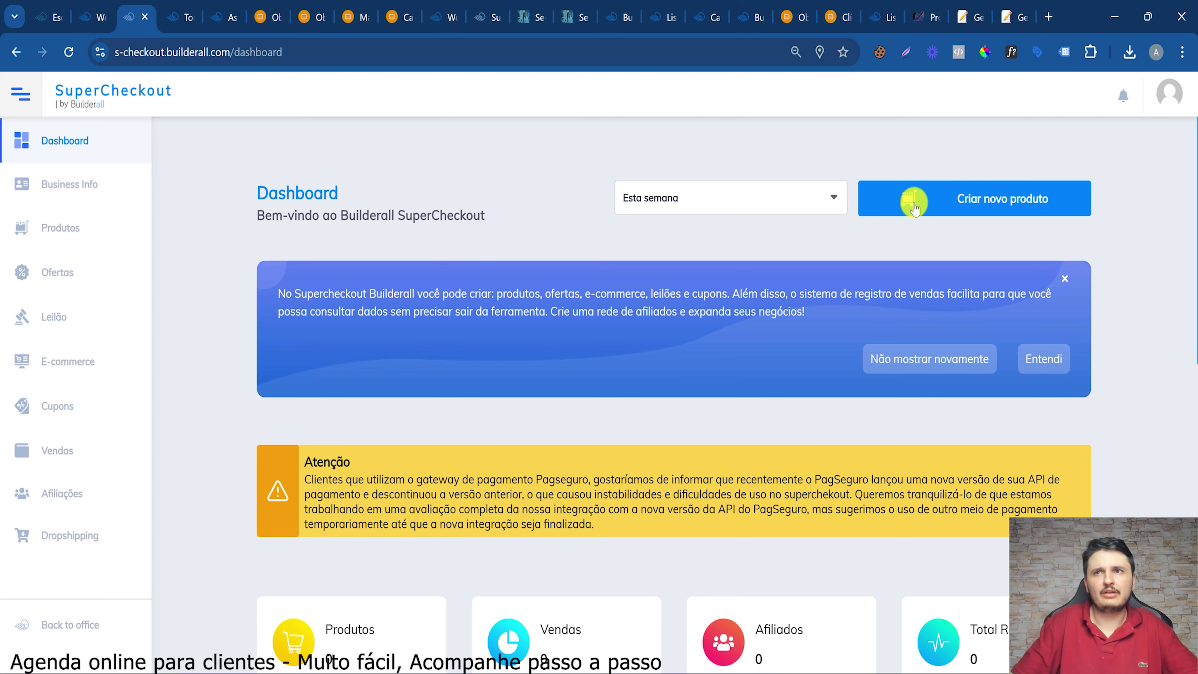
Create a new product named Cabelereiro with Idioma set to Português (Brasileiro)
left_click(979, 198)
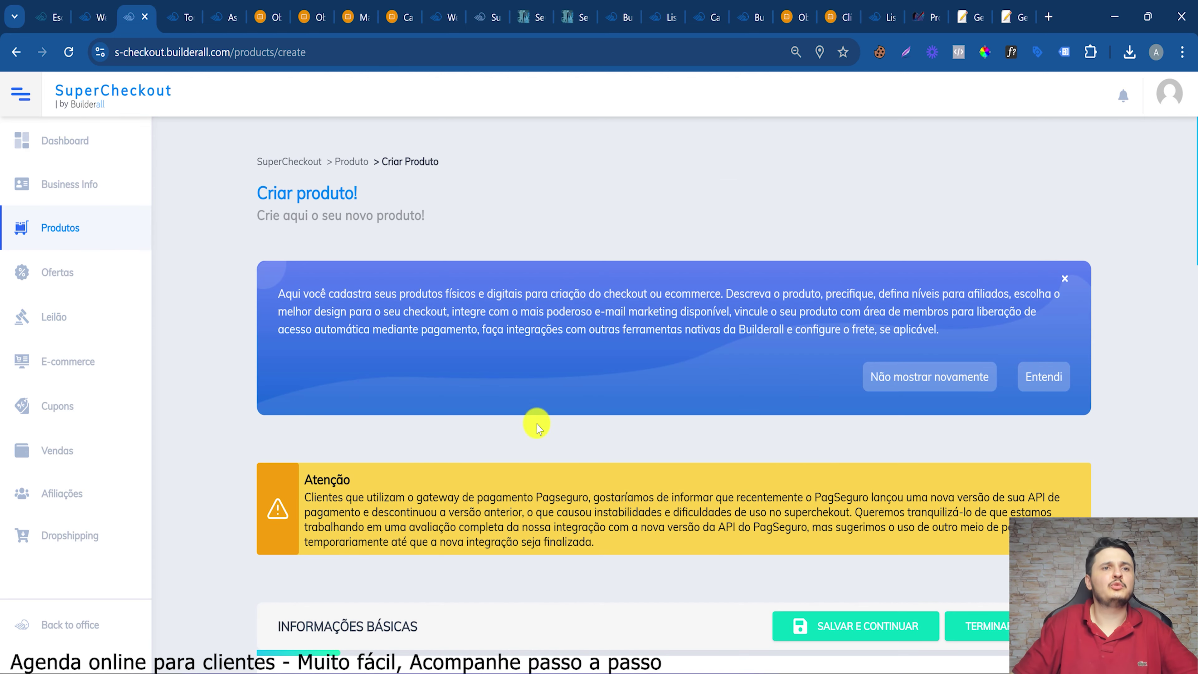
scroll(401, 470, "down", 5)
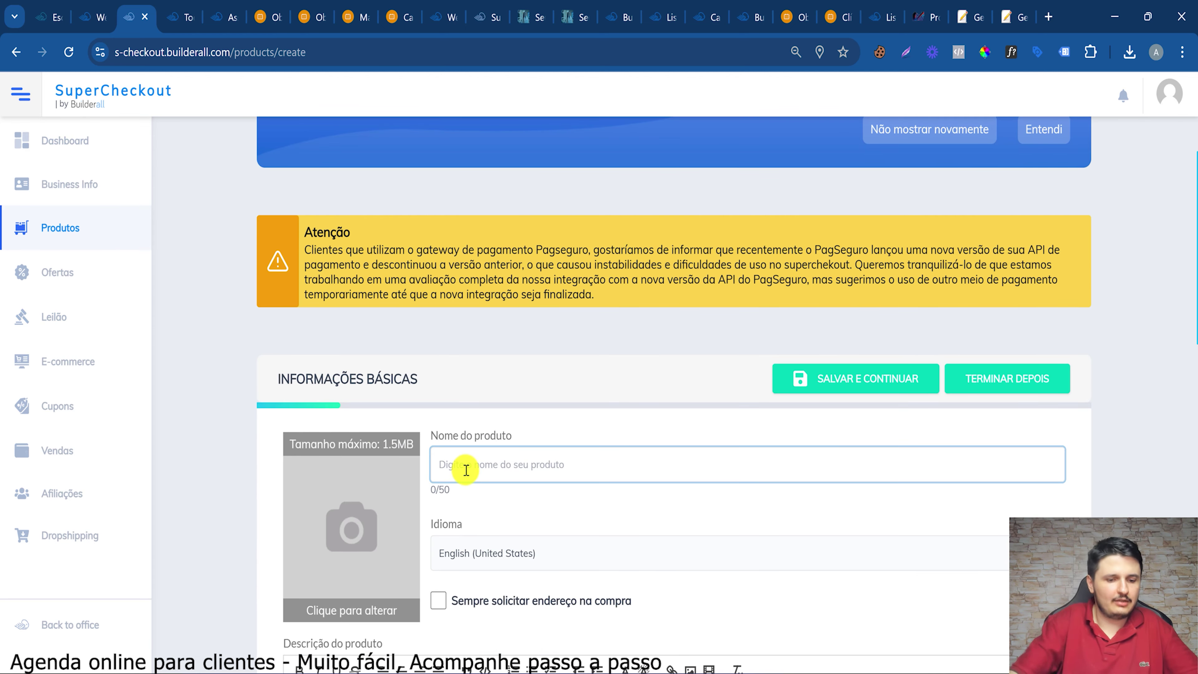
type("abel")
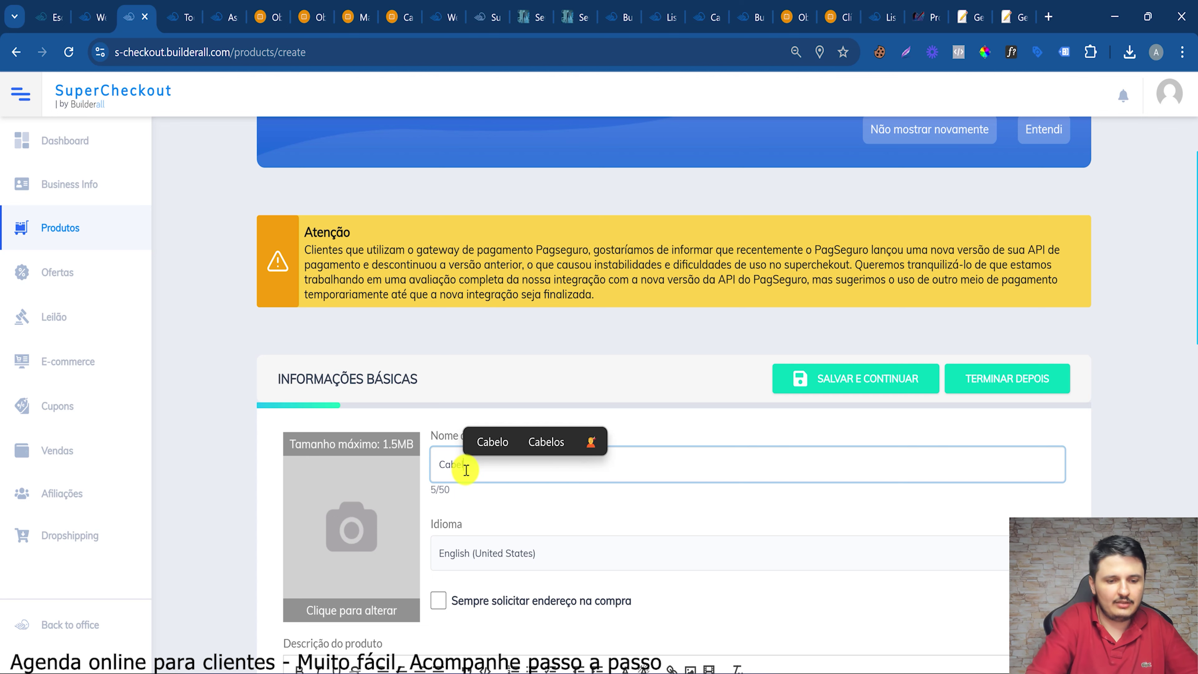
type("ereiro")
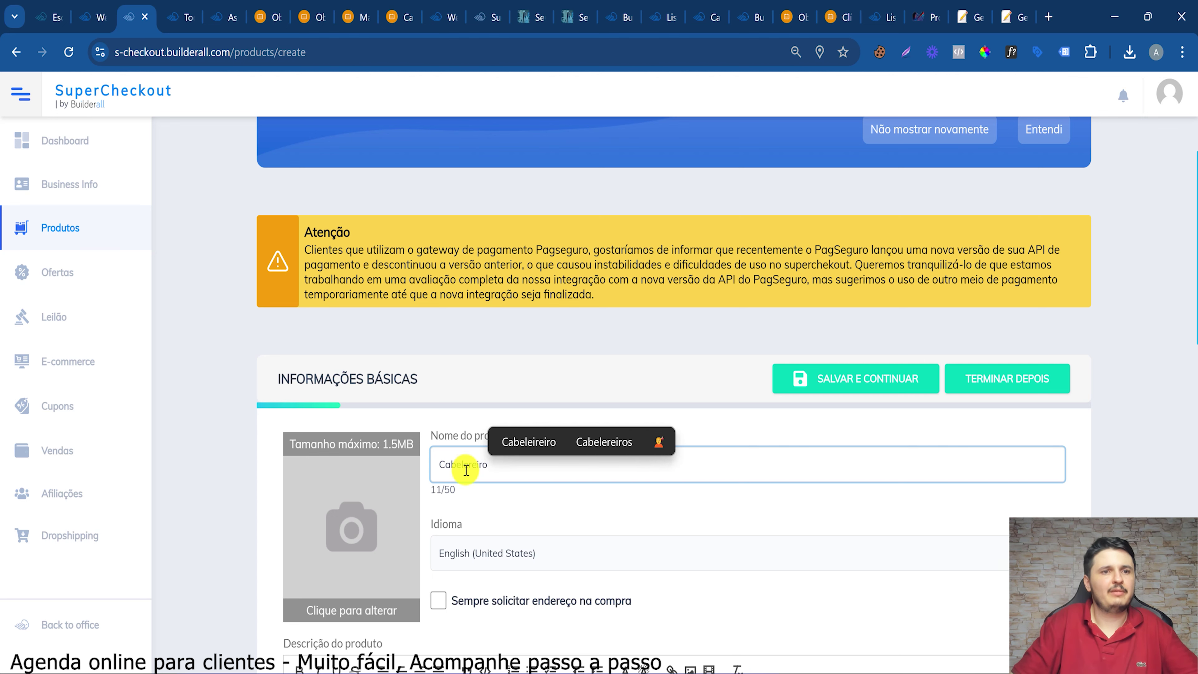
scroll(466, 469, "down", 5)
left_click(481, 307)
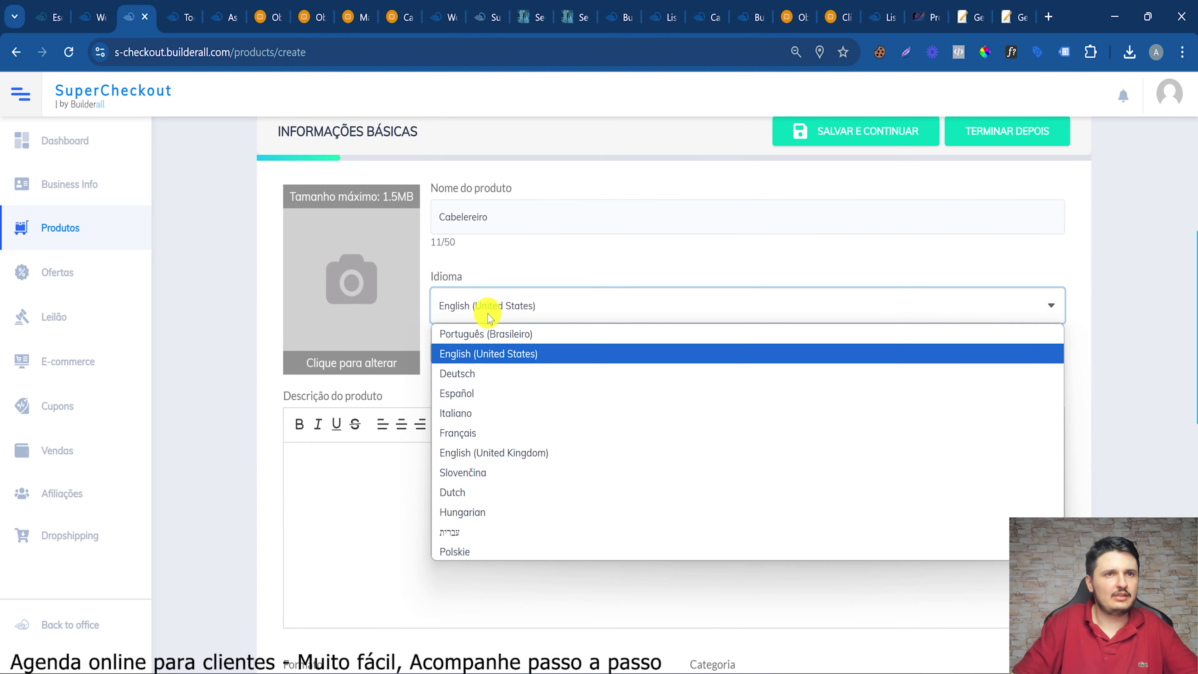
left_click(478, 336)
Describe it as 'Corte masculino ou feminino' and save to continue to pricing
left_click(357, 517)
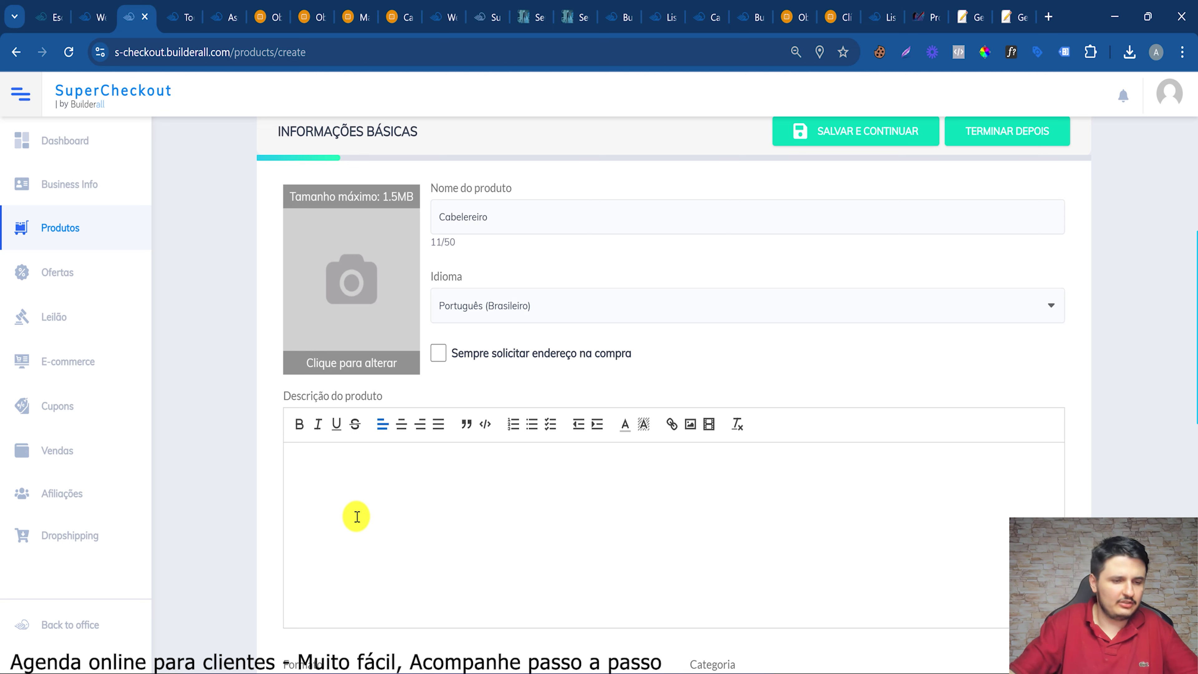
type("Cort")
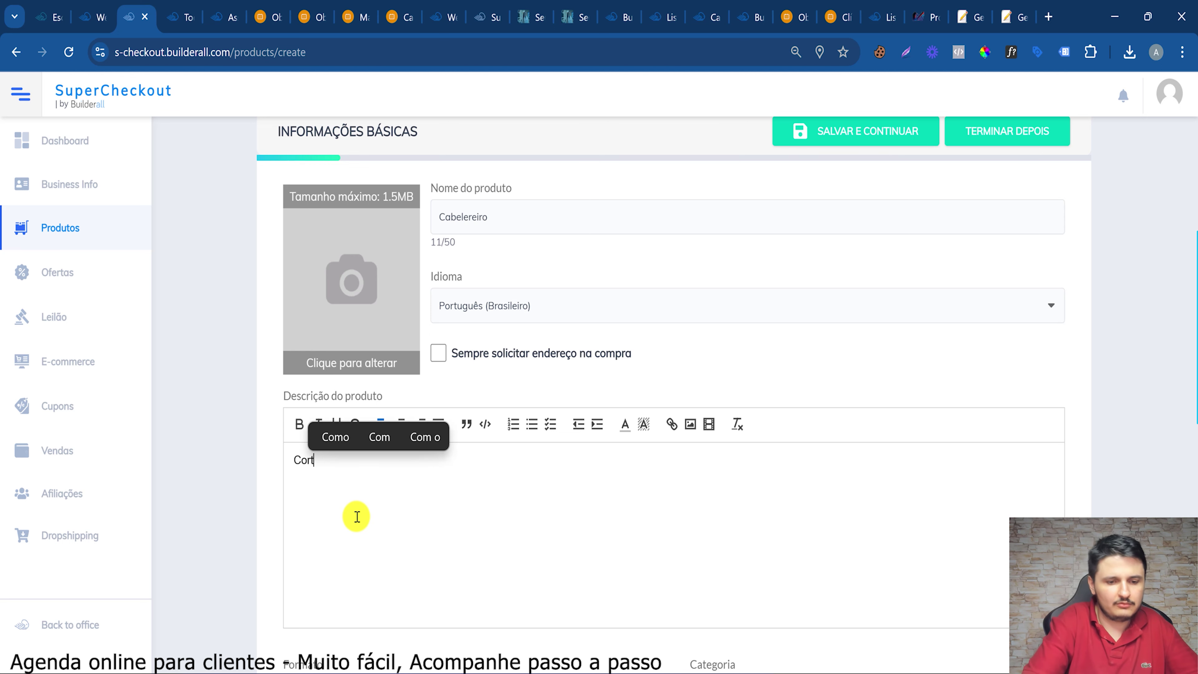
type("e masculi")
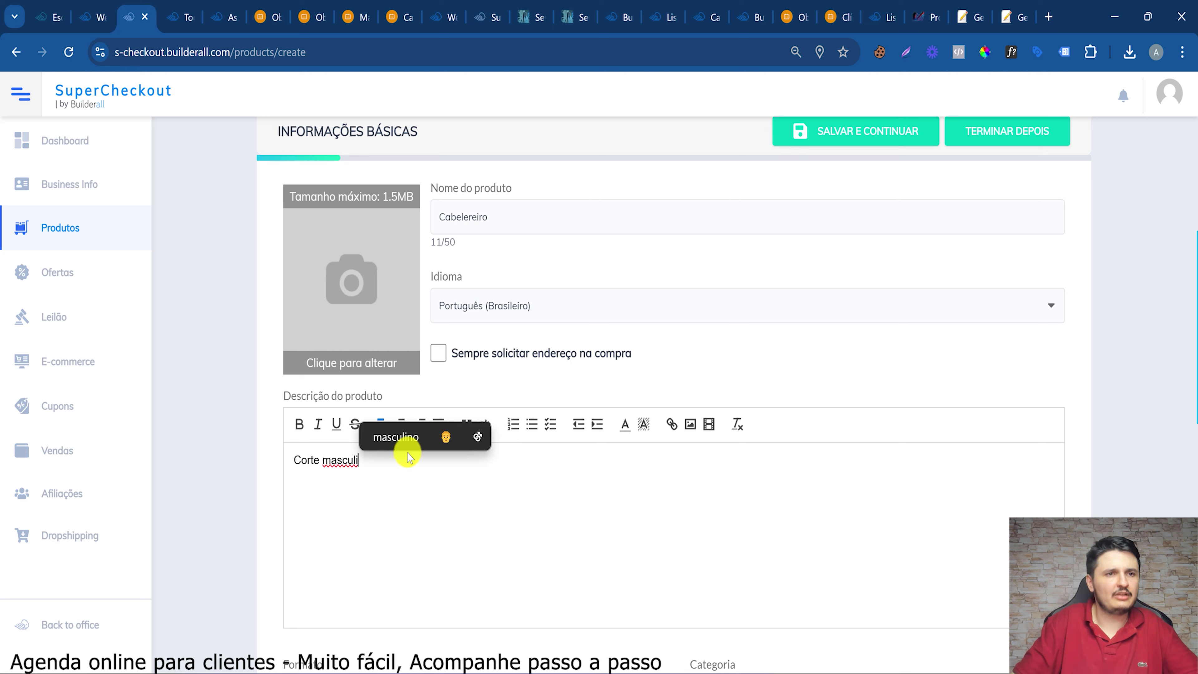
left_click(408, 446)
type("e")
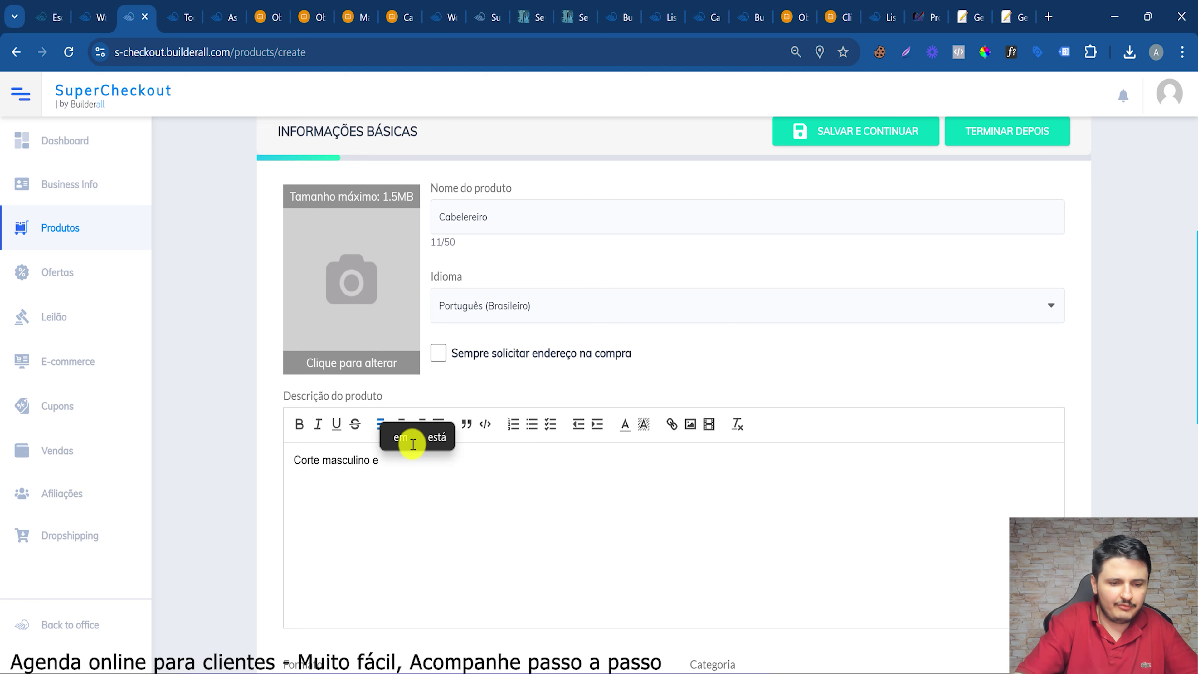
type(" feminino")
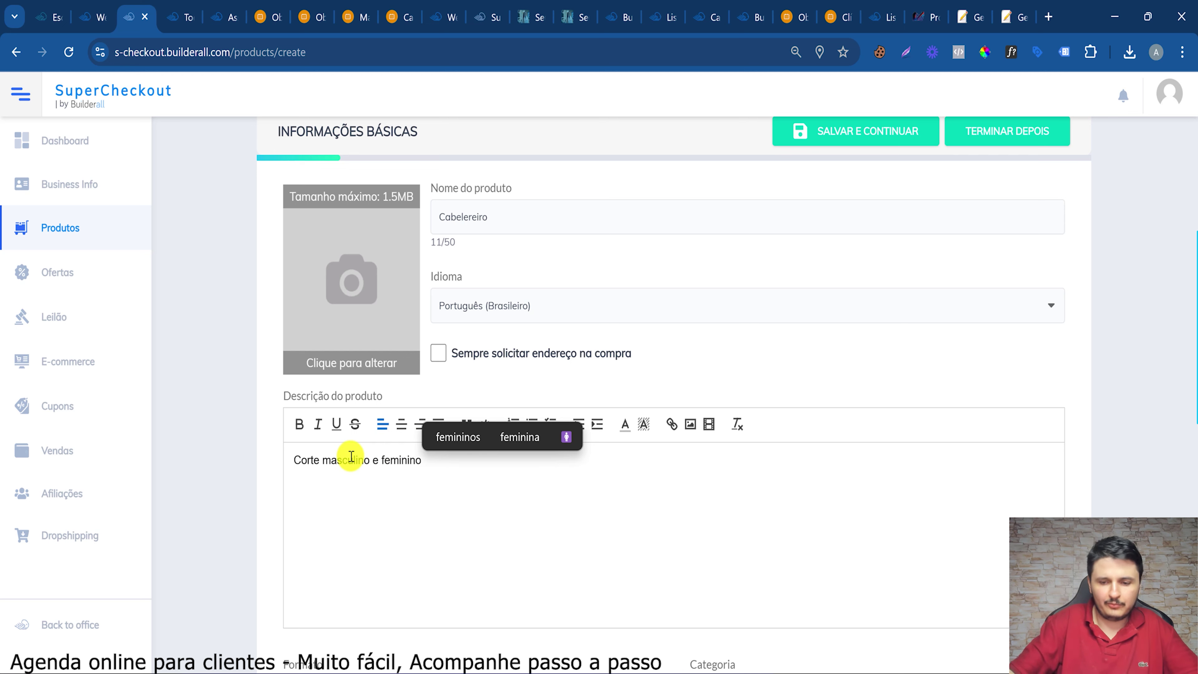
type("ou")
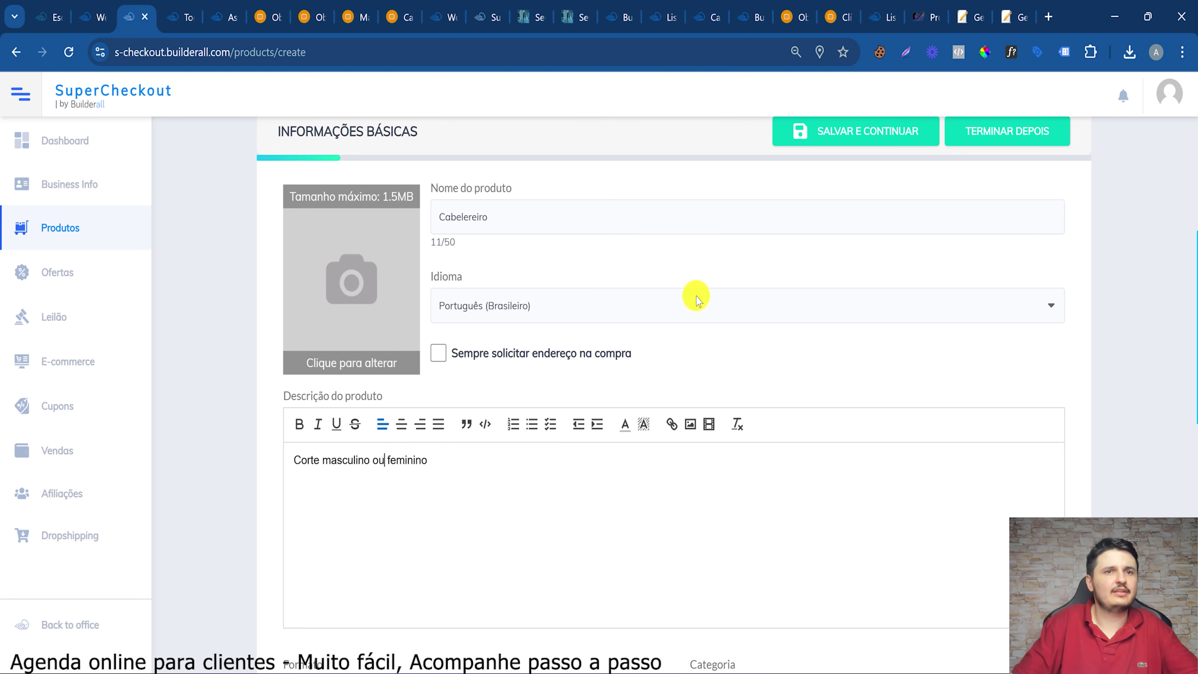
left_click(878, 152)
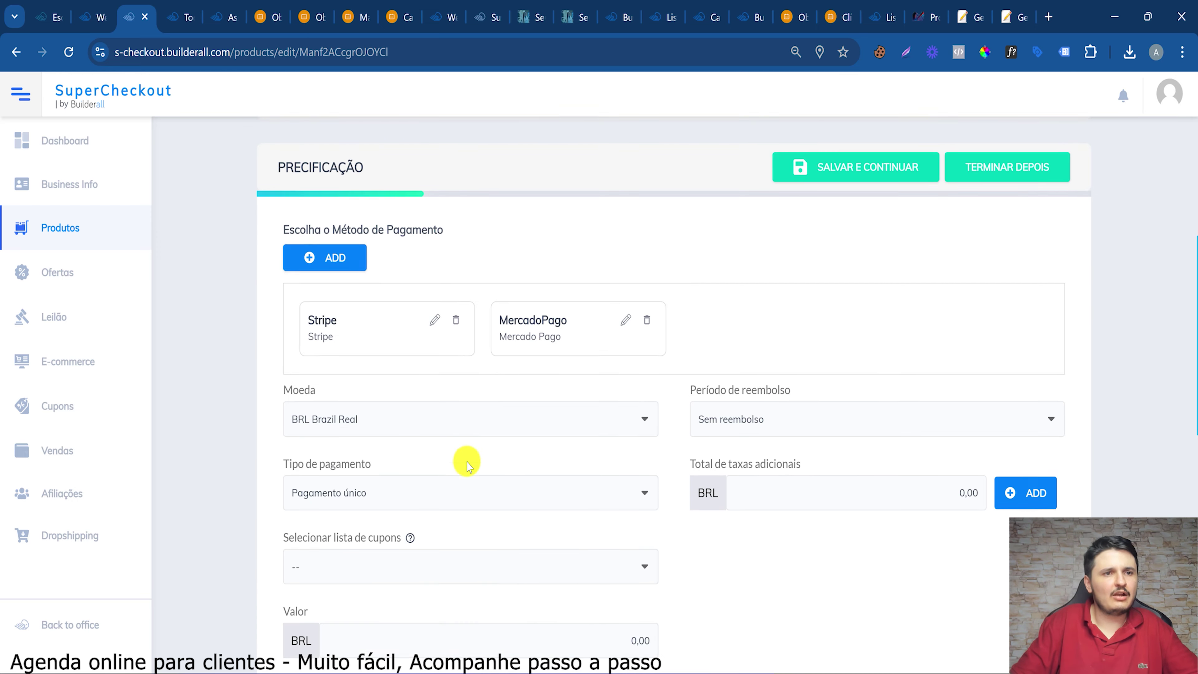
Review the payment method settings and choose MercadoPago as the payment method
scroll(396, 327, "down", 5)
scroll(436, 303, "up", 4)
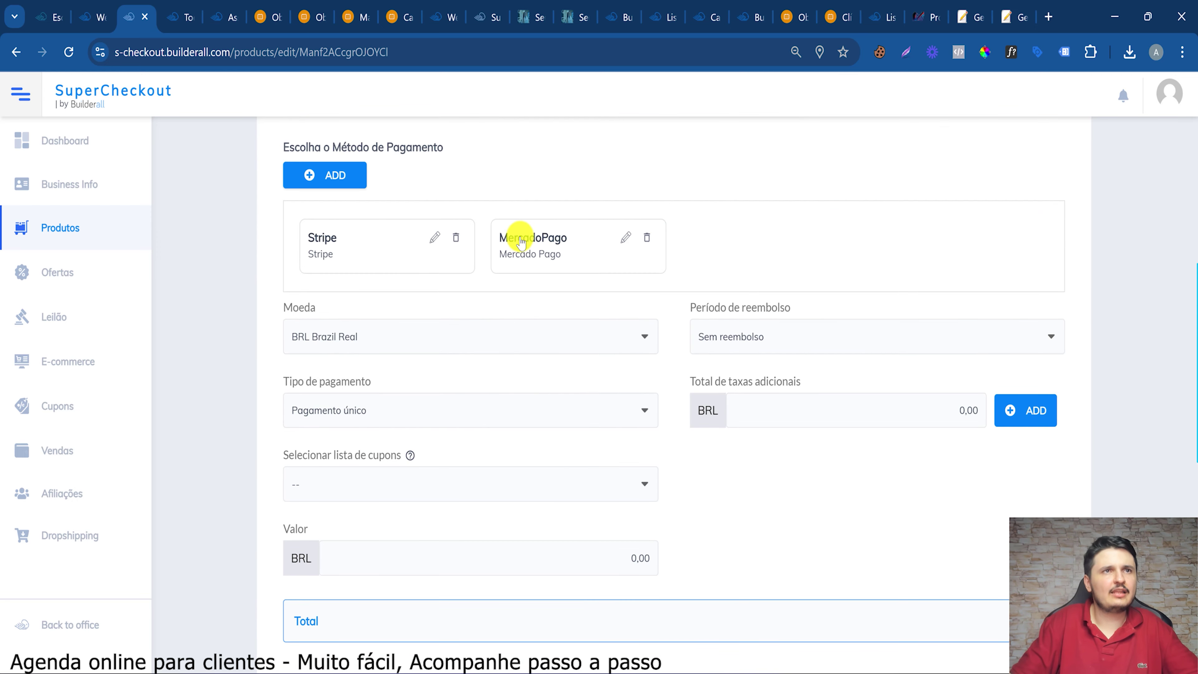
scroll(522, 243, "up", 5)
left_click(317, 424)
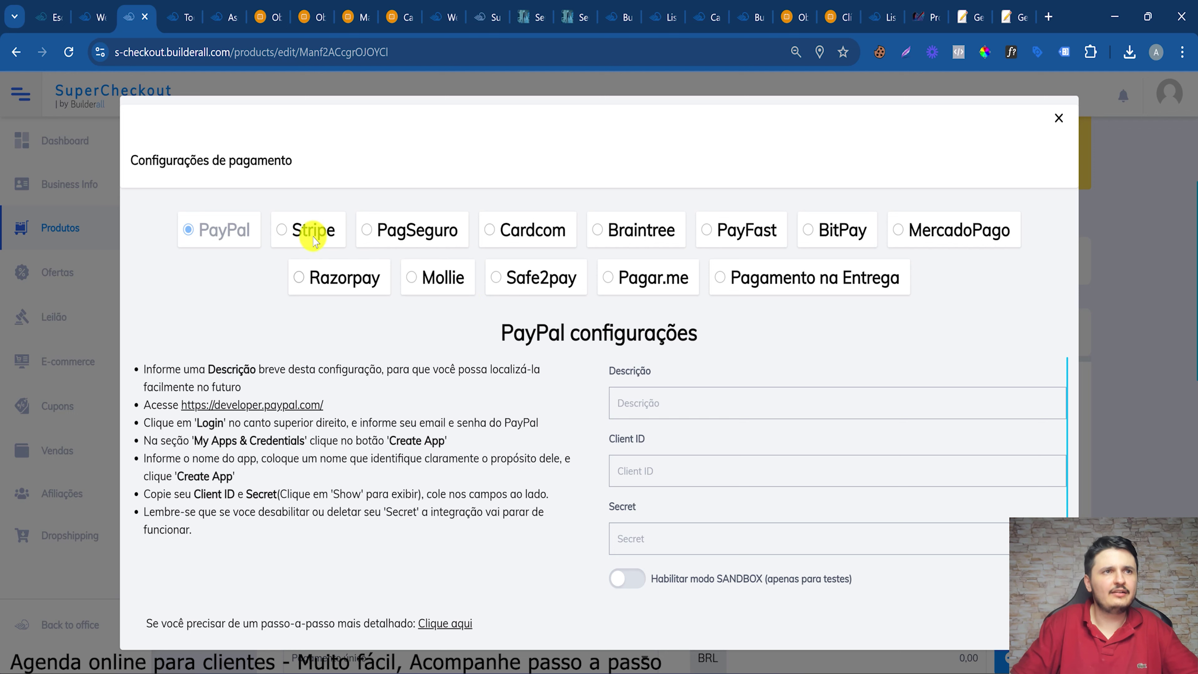
left_click(932, 239)
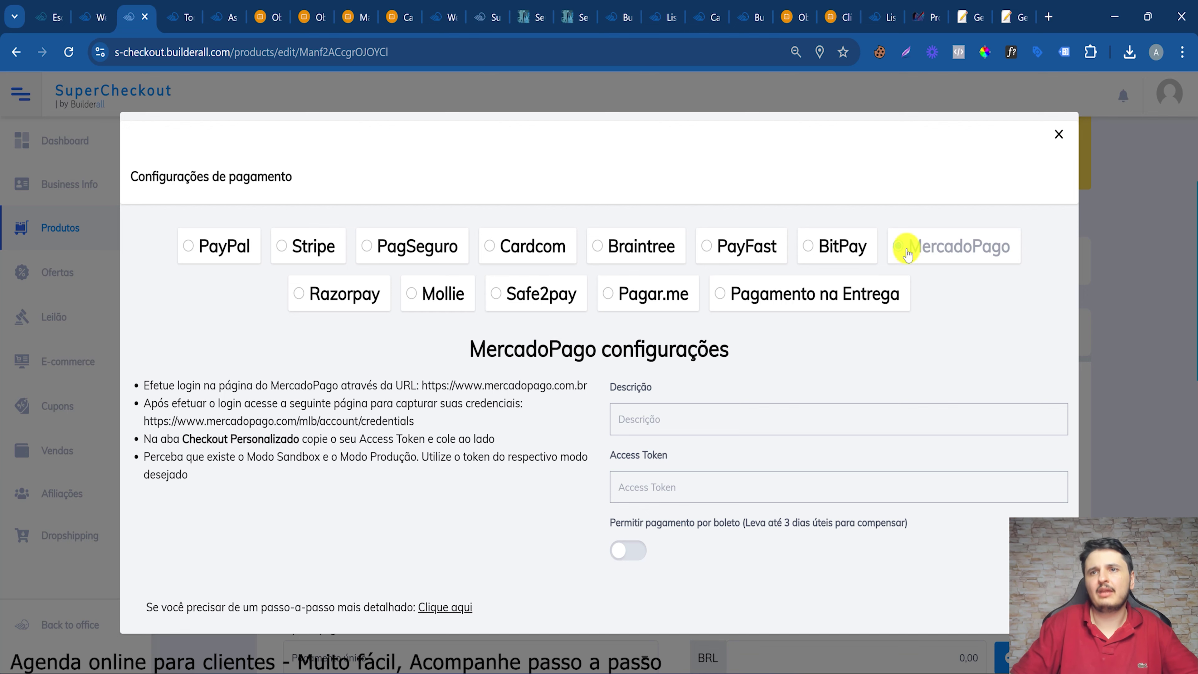
left_click(1059, 134)
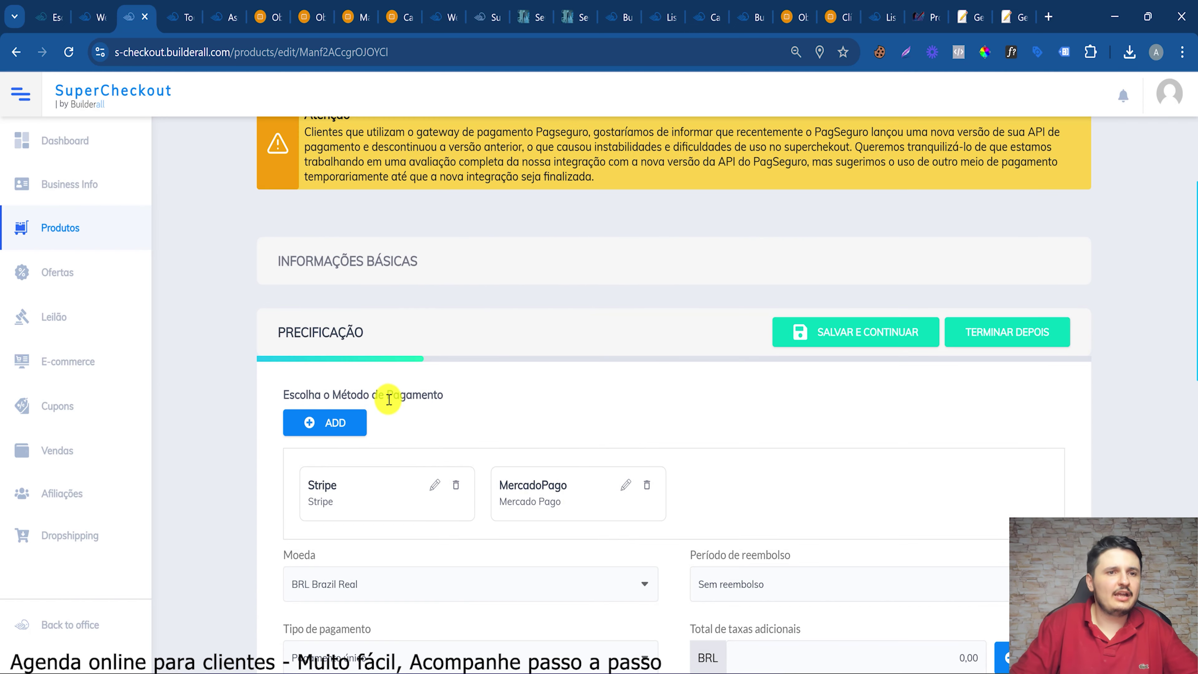
left_click(552, 501)
scroll(669, 496, "down", 4)
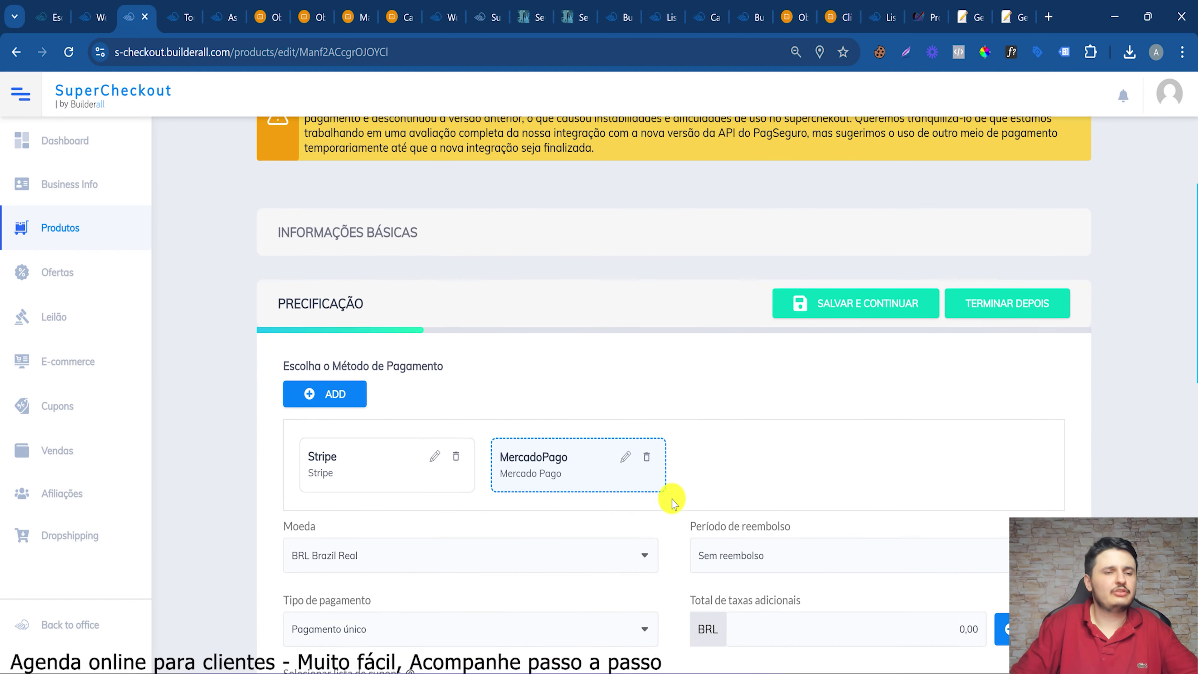
left_click(323, 257)
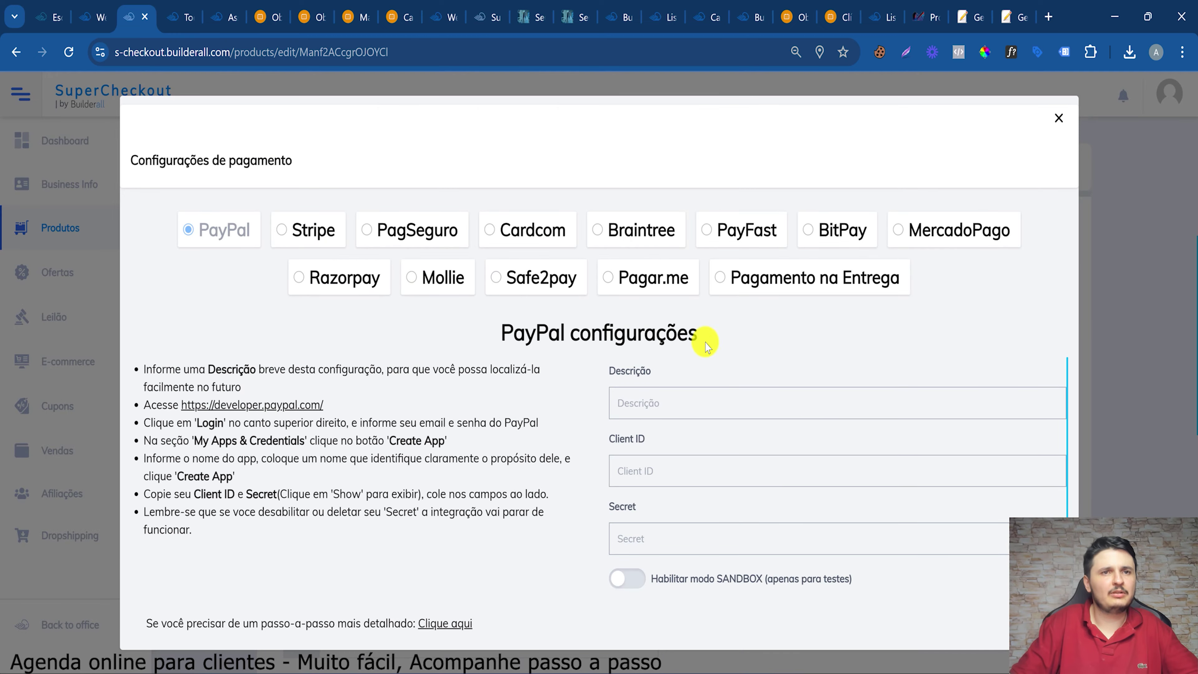
left_click(1059, 118)
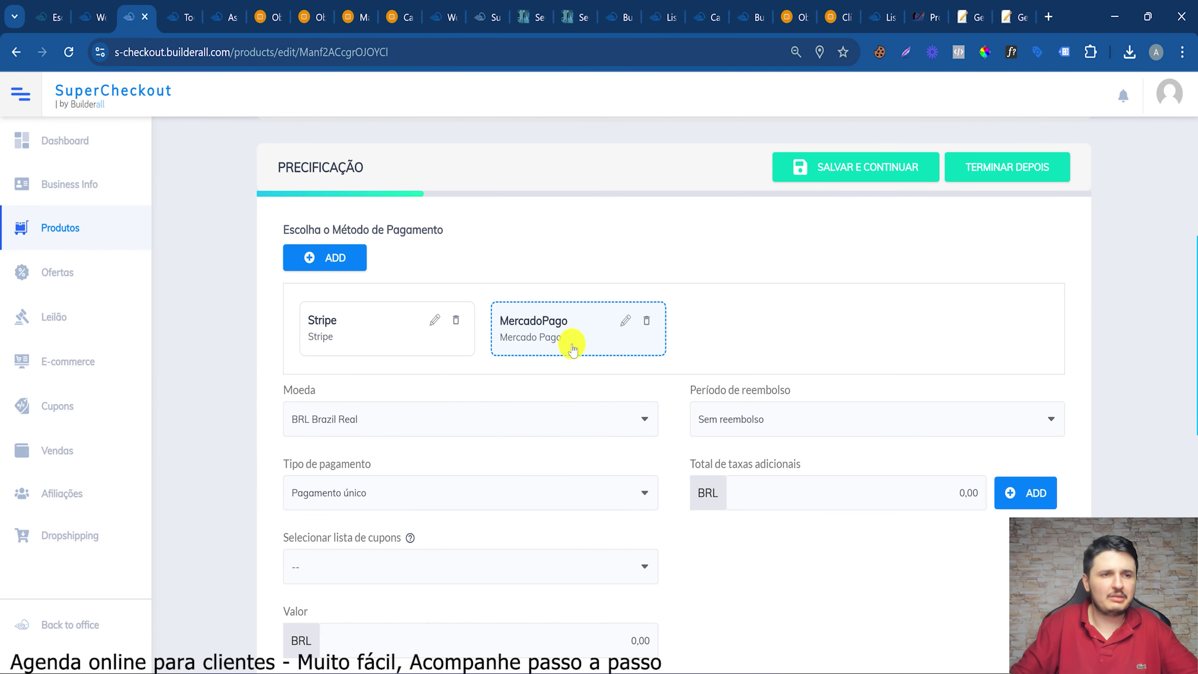
Keep Pagamento único as the payment type, enter the price, and save the BRL pricing
scroll(573, 349, "down", 4)
left_click(382, 330)
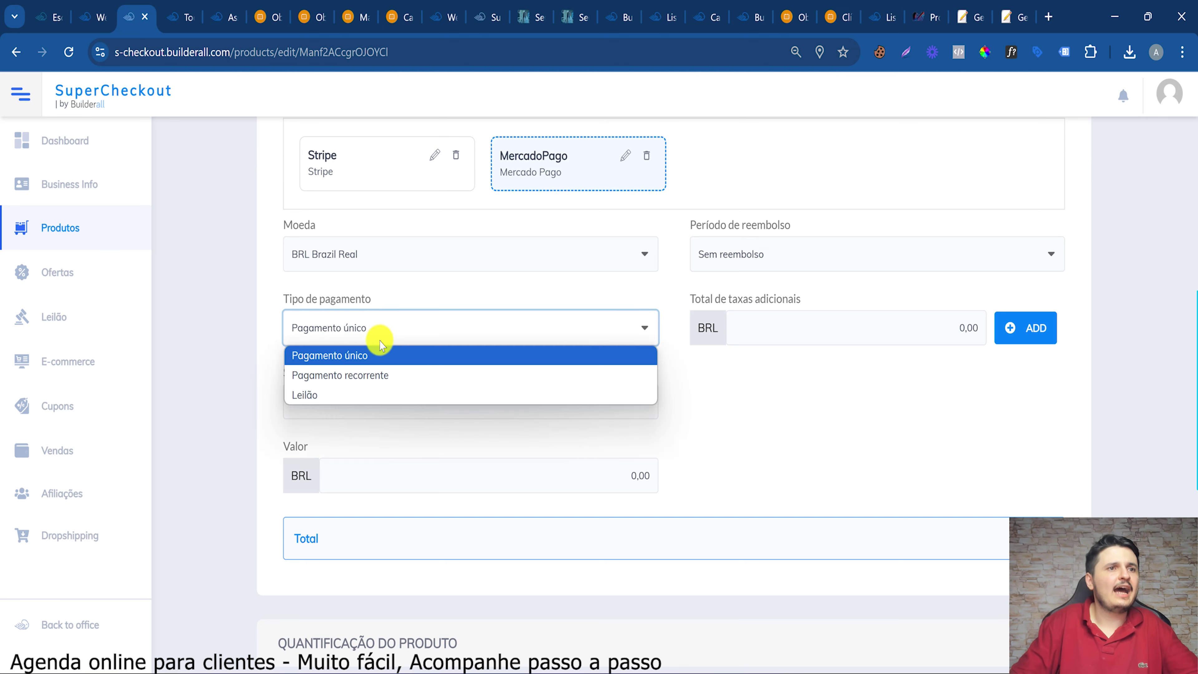
left_click(404, 349)
left_click(486, 477)
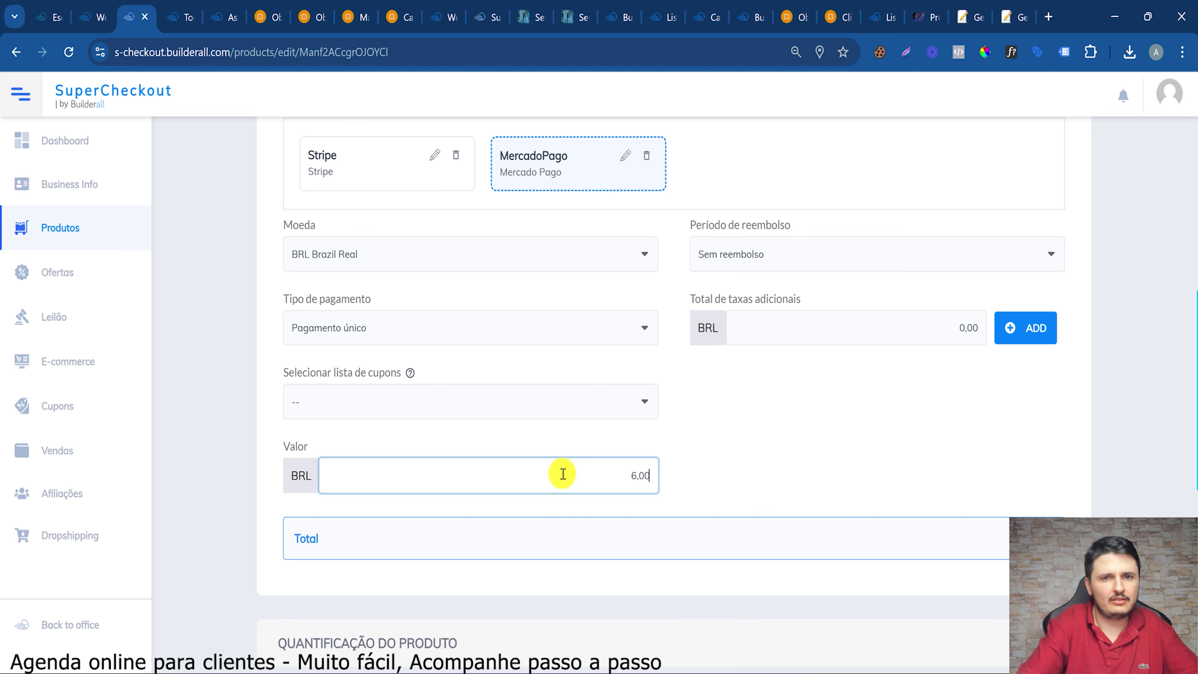
left_click(265, 13)
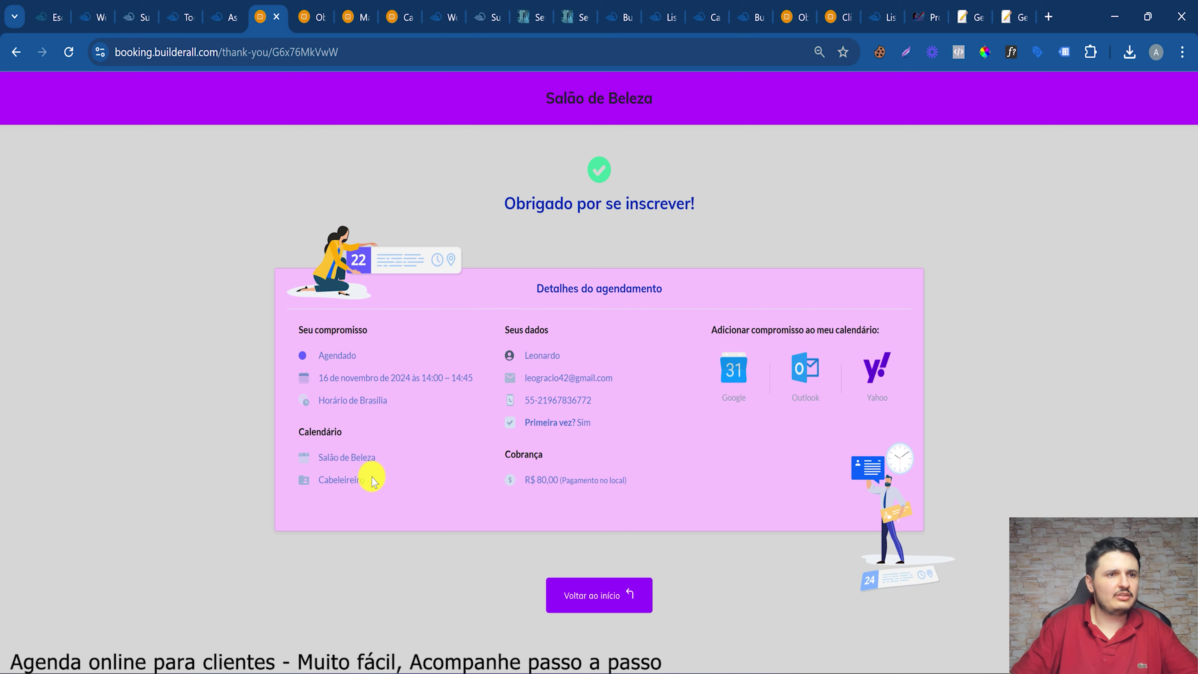
left_click(168, 14)
left_click(137, 17)
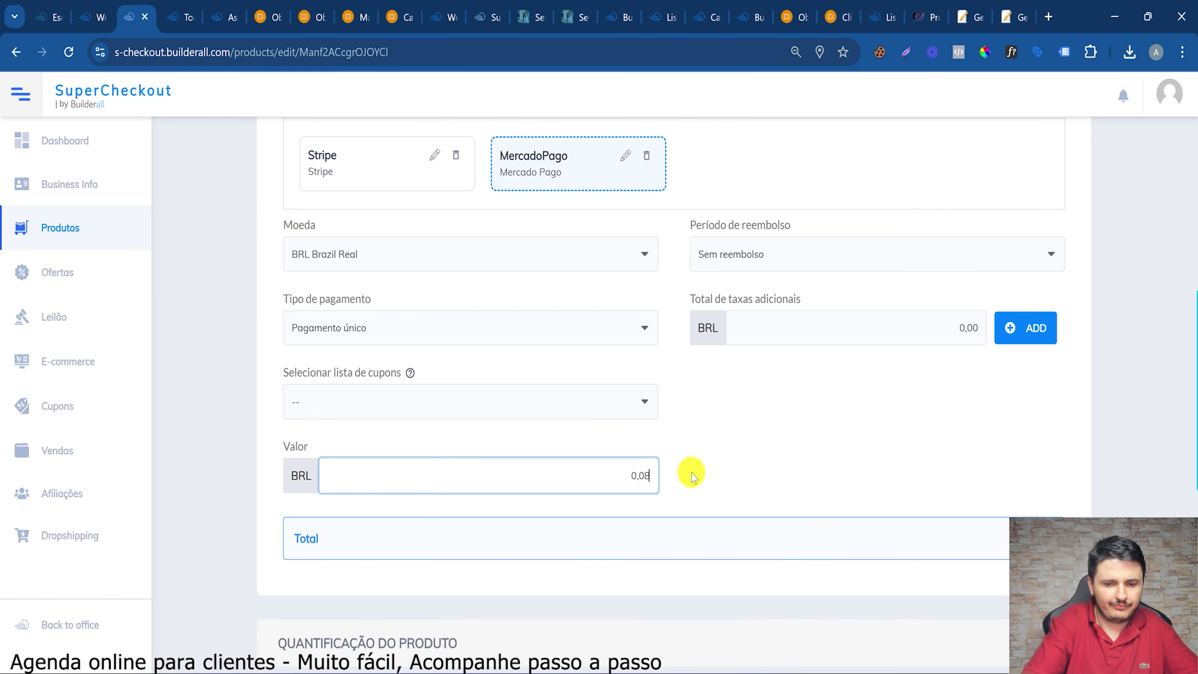
scroll(692, 472, "up", 5)
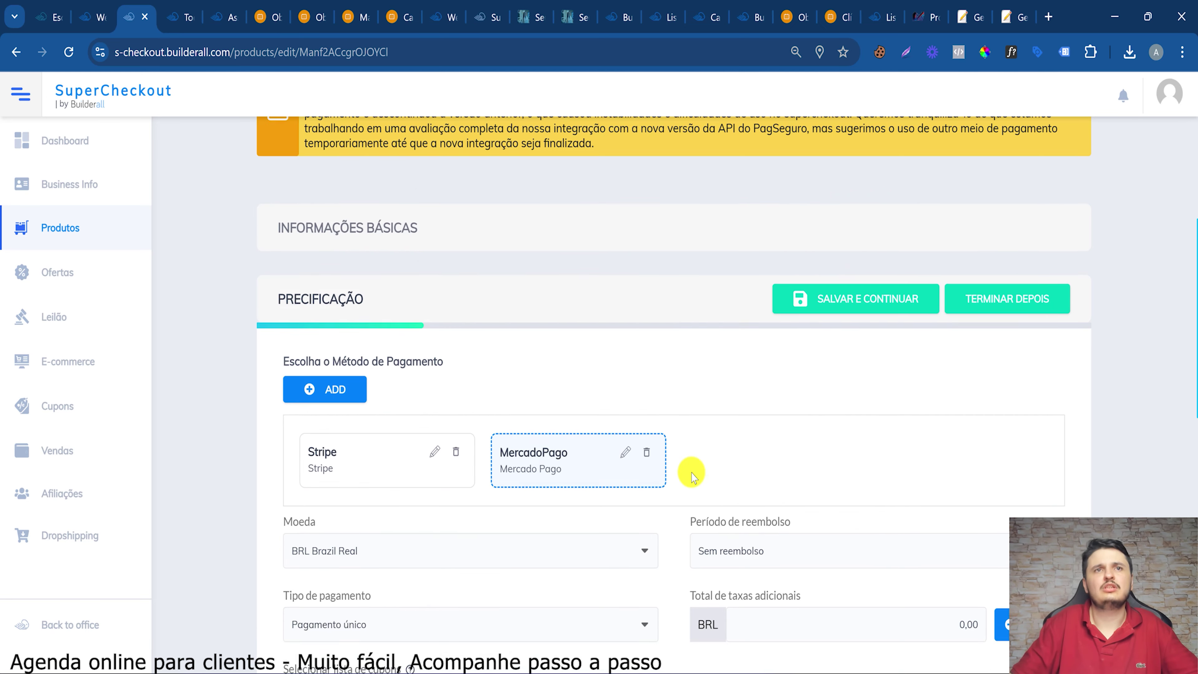
left_click(873, 332)
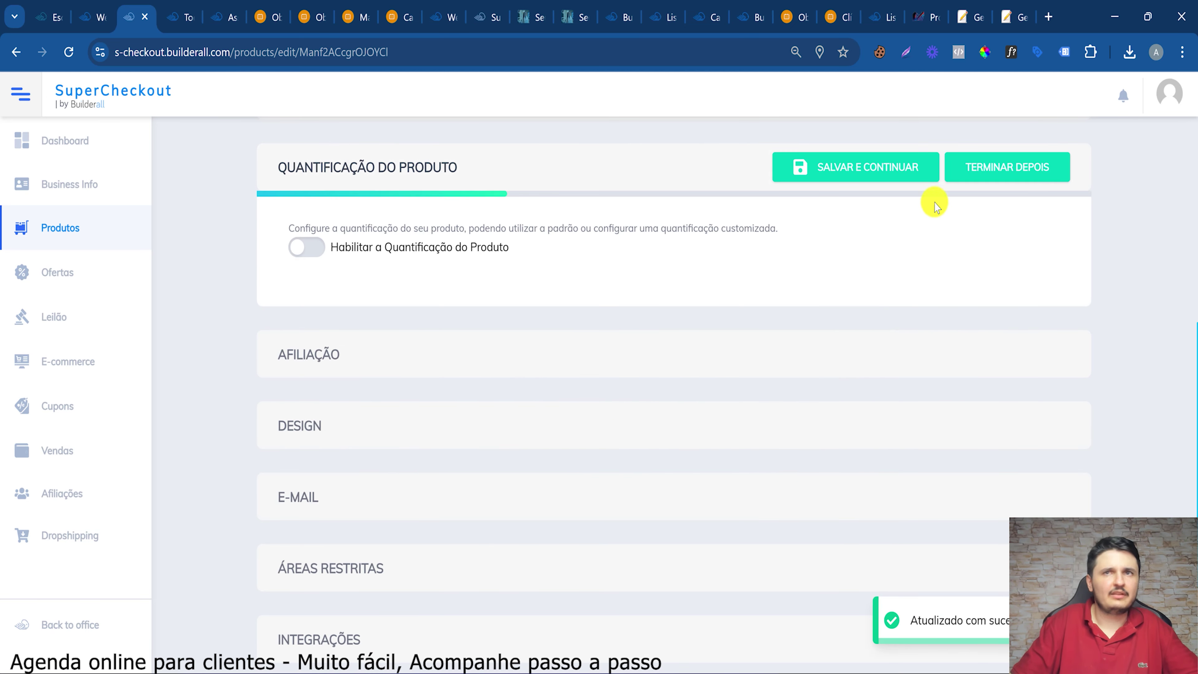
Save the quantification and affiliation sections with their defaults
left_click(910, 178)
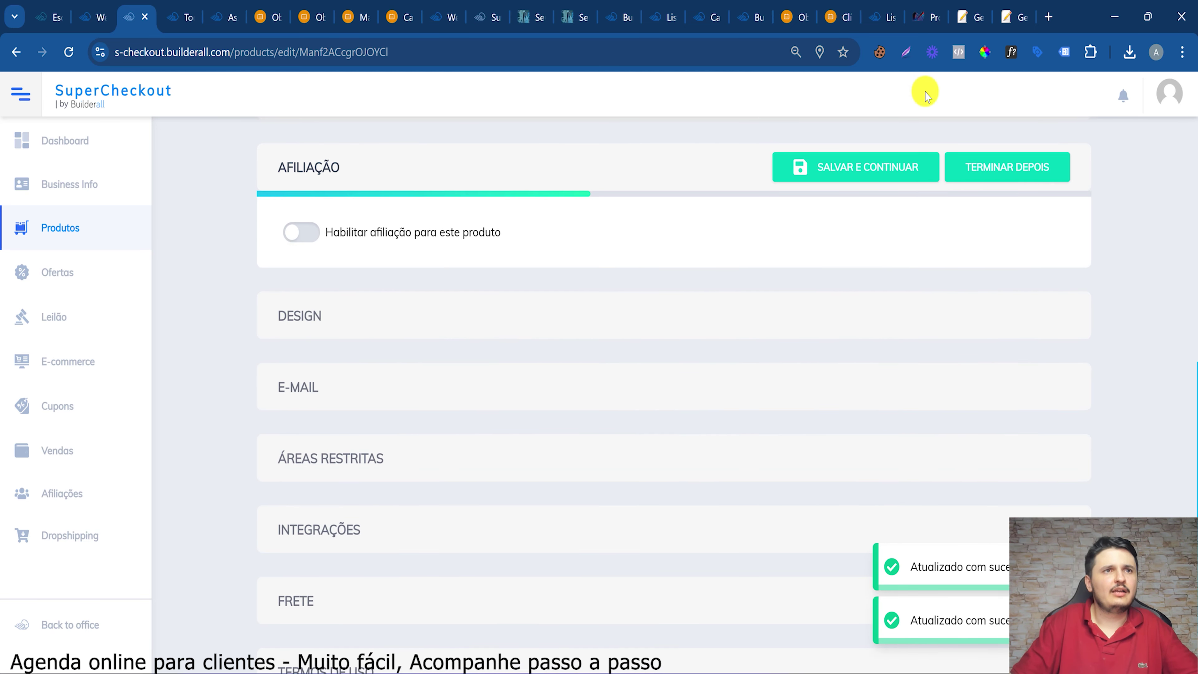
left_click(904, 172)
scroll(503, 455, "down", 3)
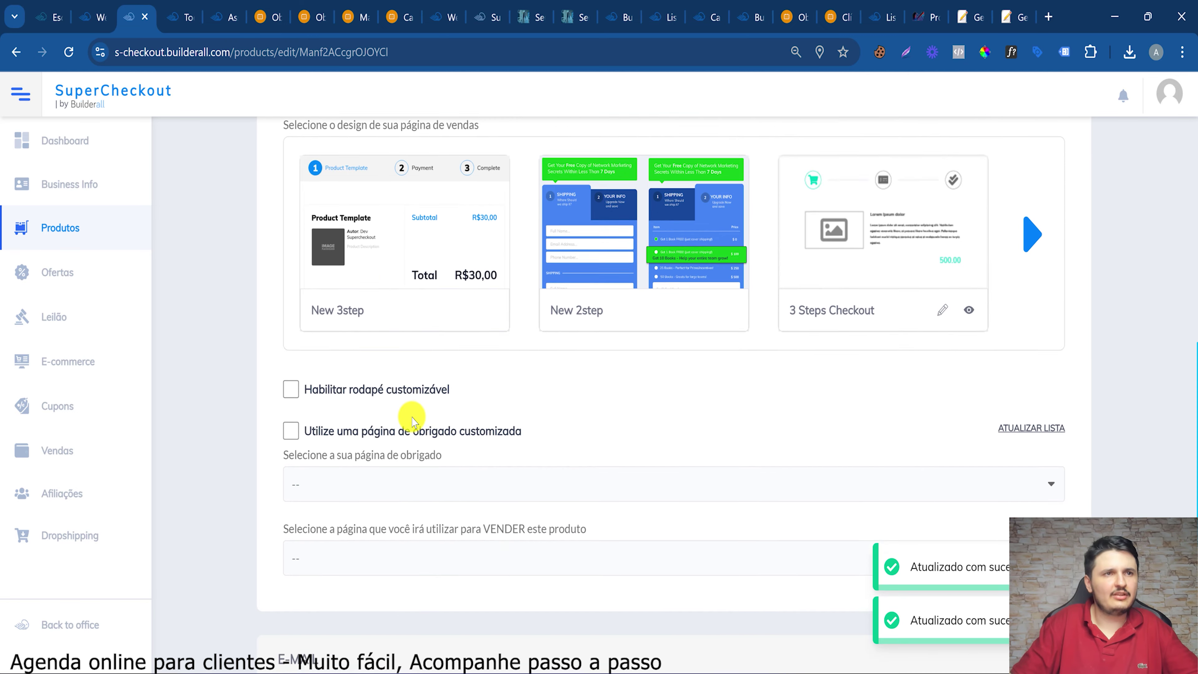
scroll(401, 238, "up", 4)
Choose the New 3step design, Obrigado as thank-you page and Agenda Online as sales page
left_click(449, 316)
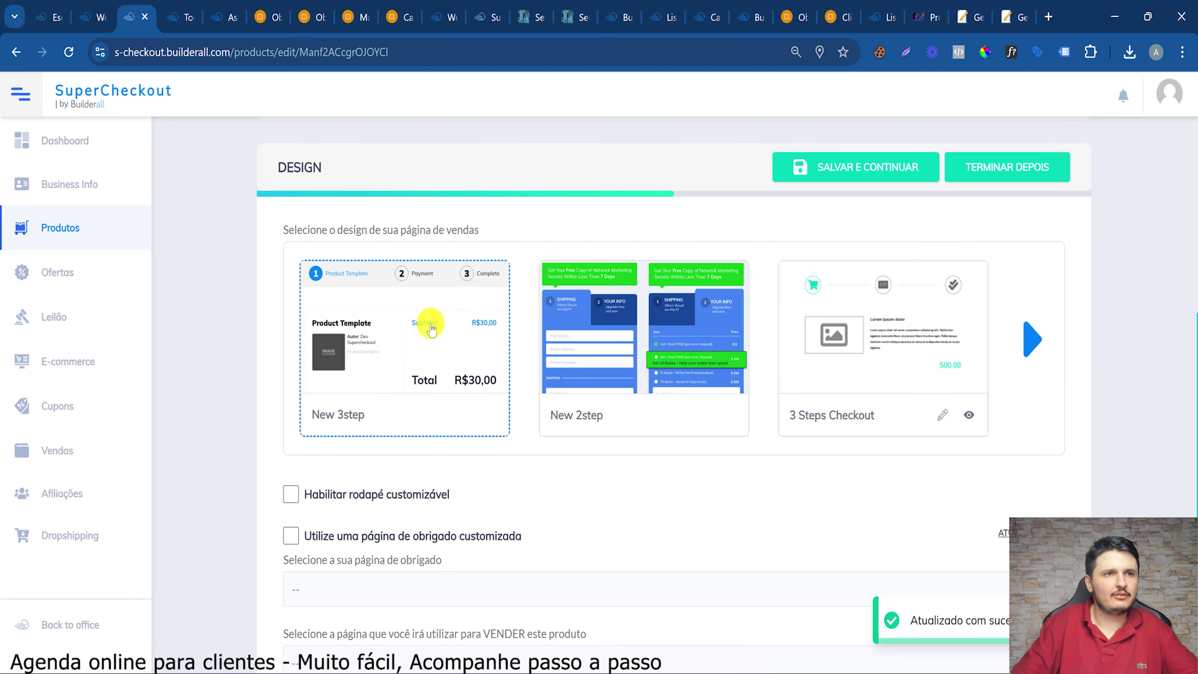
scroll(476, 335, "down", 3)
left_click(436, 423)
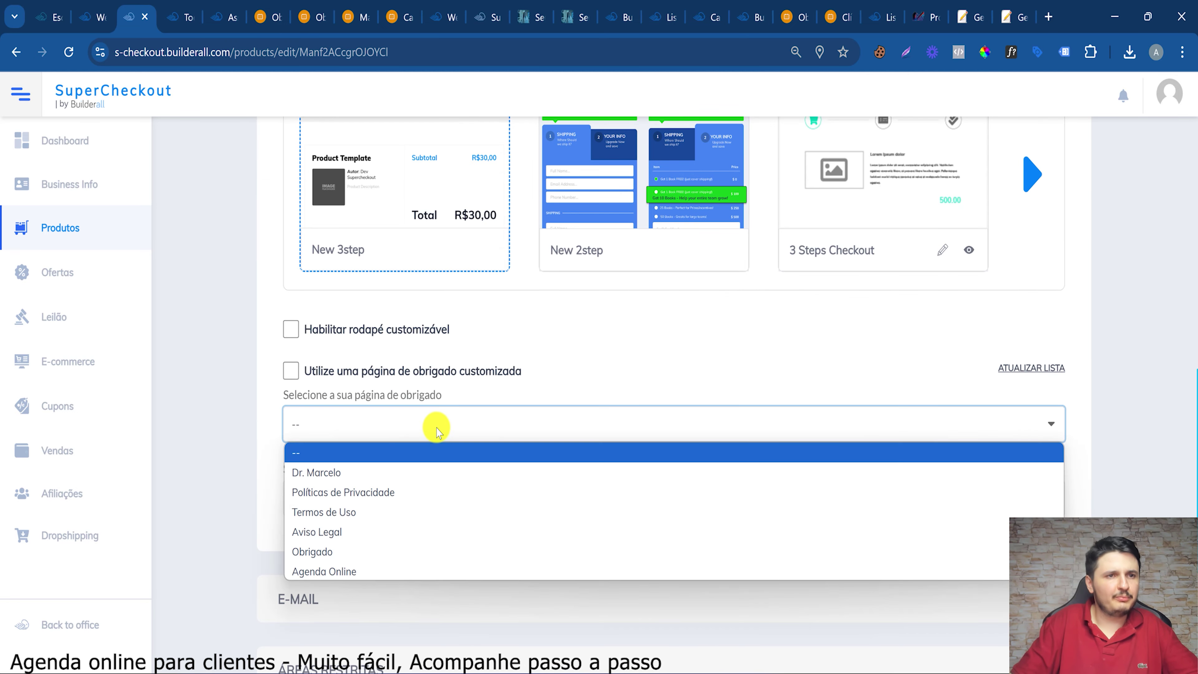
left_click(373, 553)
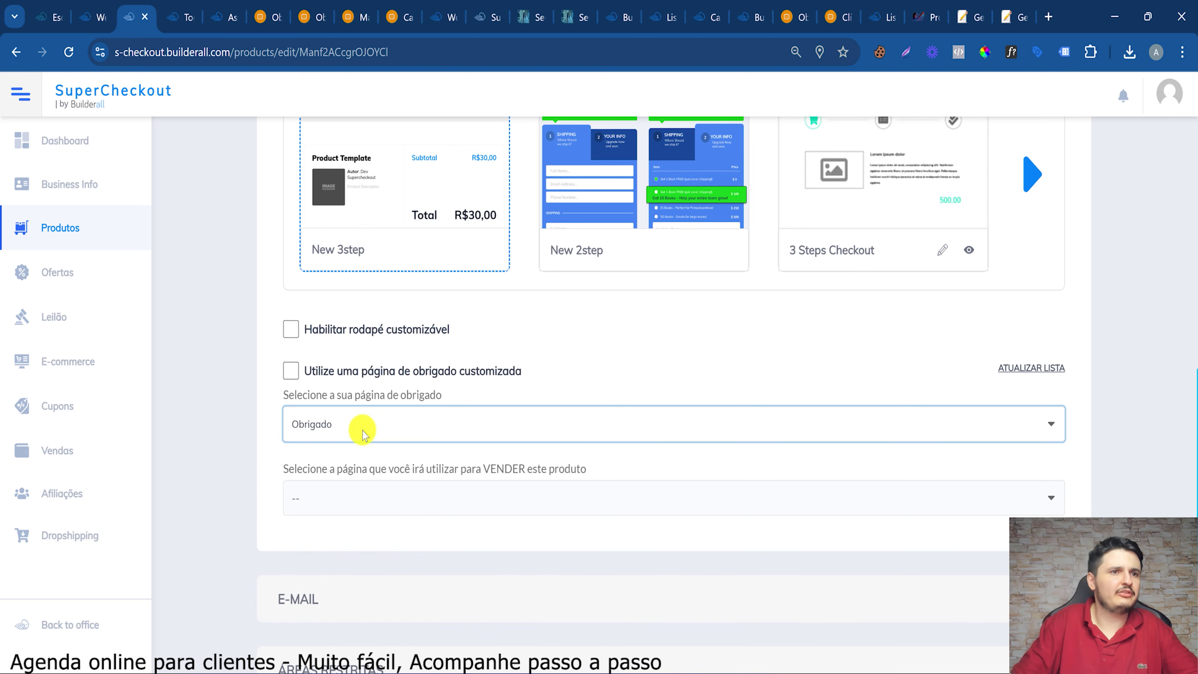
scroll(396, 614, "up", 2)
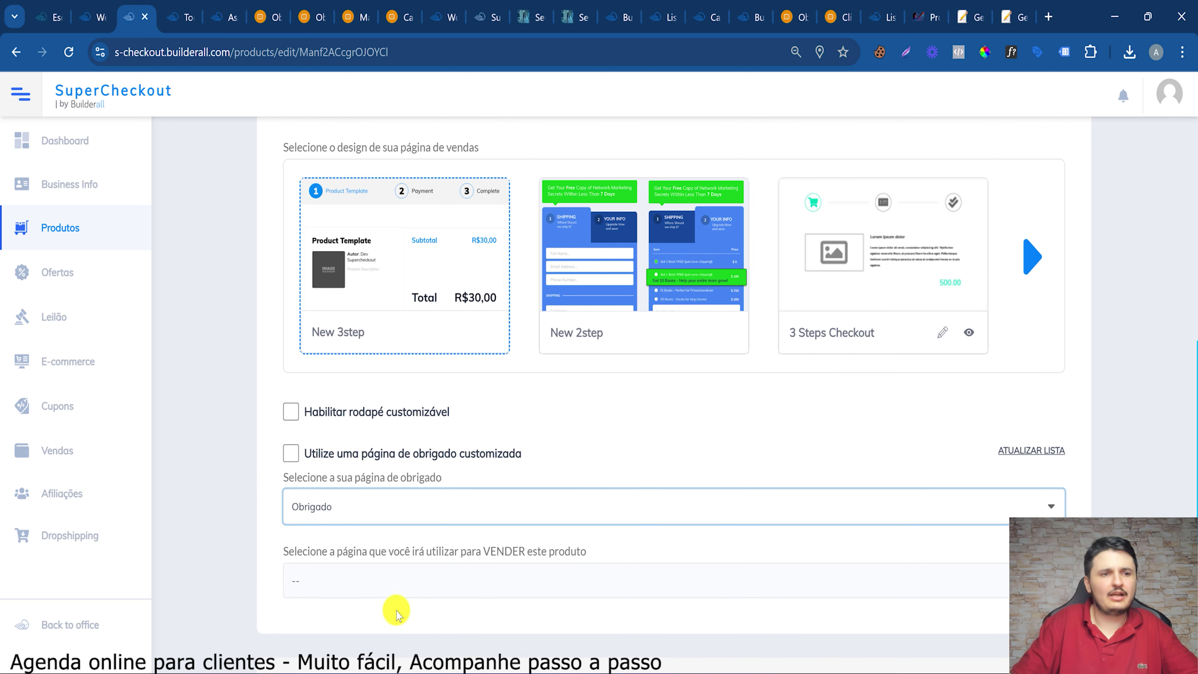
left_click(377, 594)
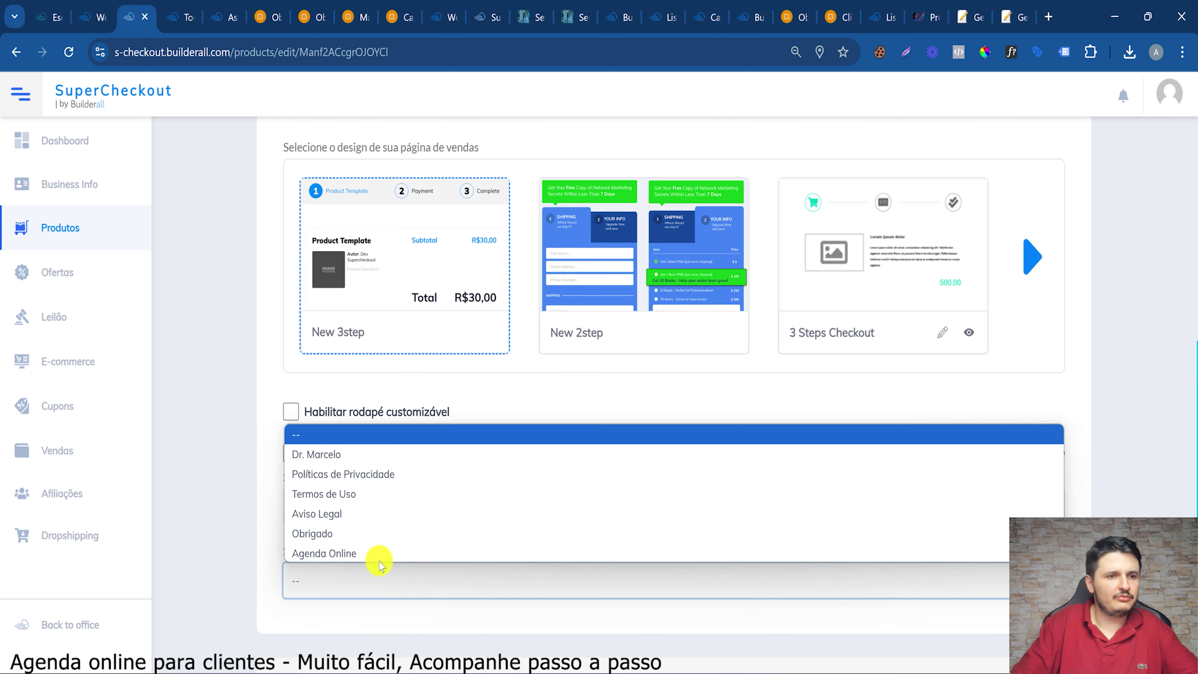
left_click(419, 550)
scroll(388, 415, "up", 4)
left_click(861, 253)
Save the e-mail, restricted areas, integrations and shipping sections, and accept the terms of use
left_click(879, 247)
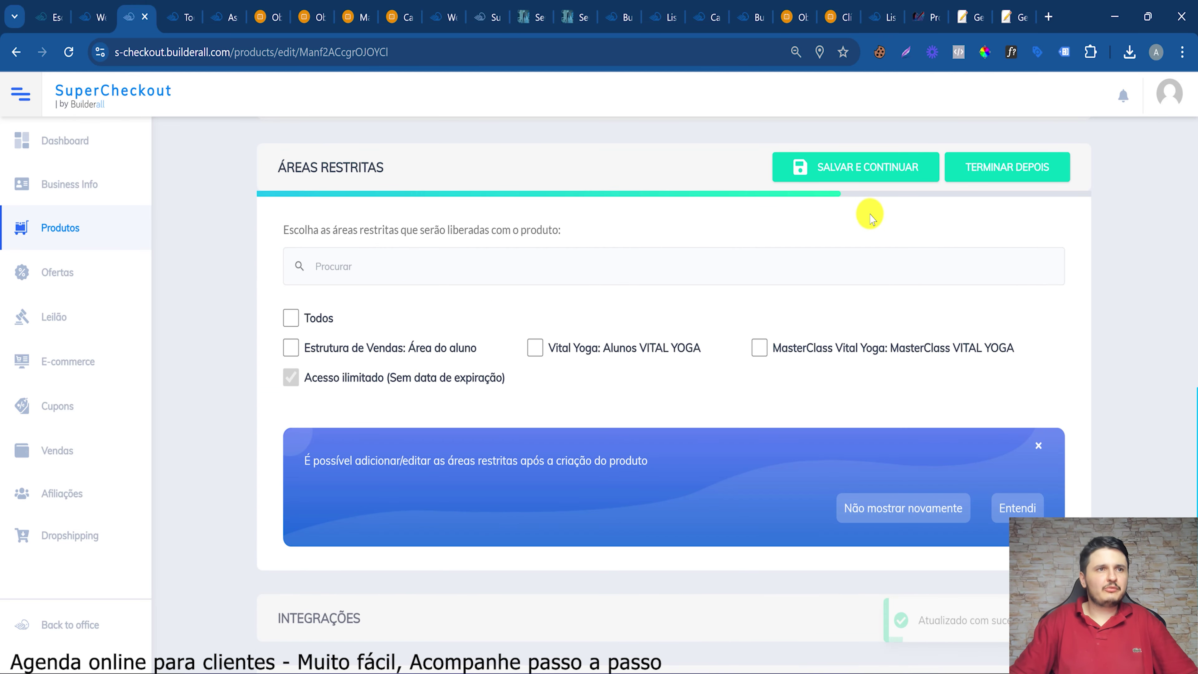
left_click(893, 167)
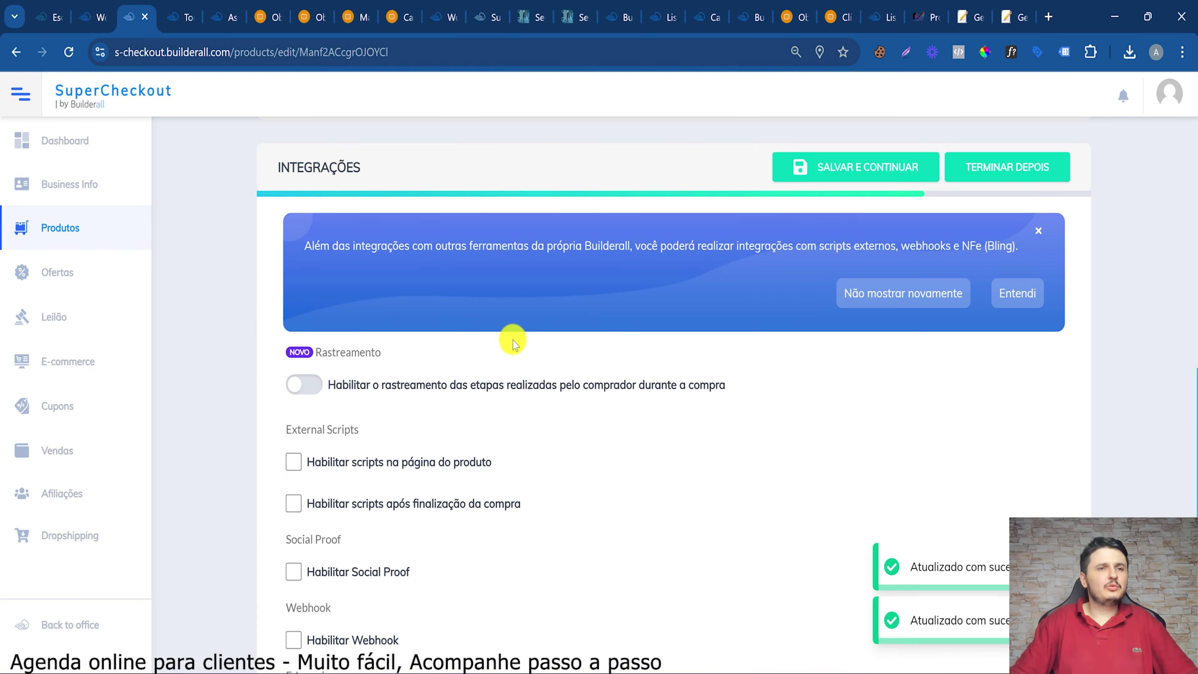
scroll(661, 425, "down", 7)
scroll(755, 284, "up", 5)
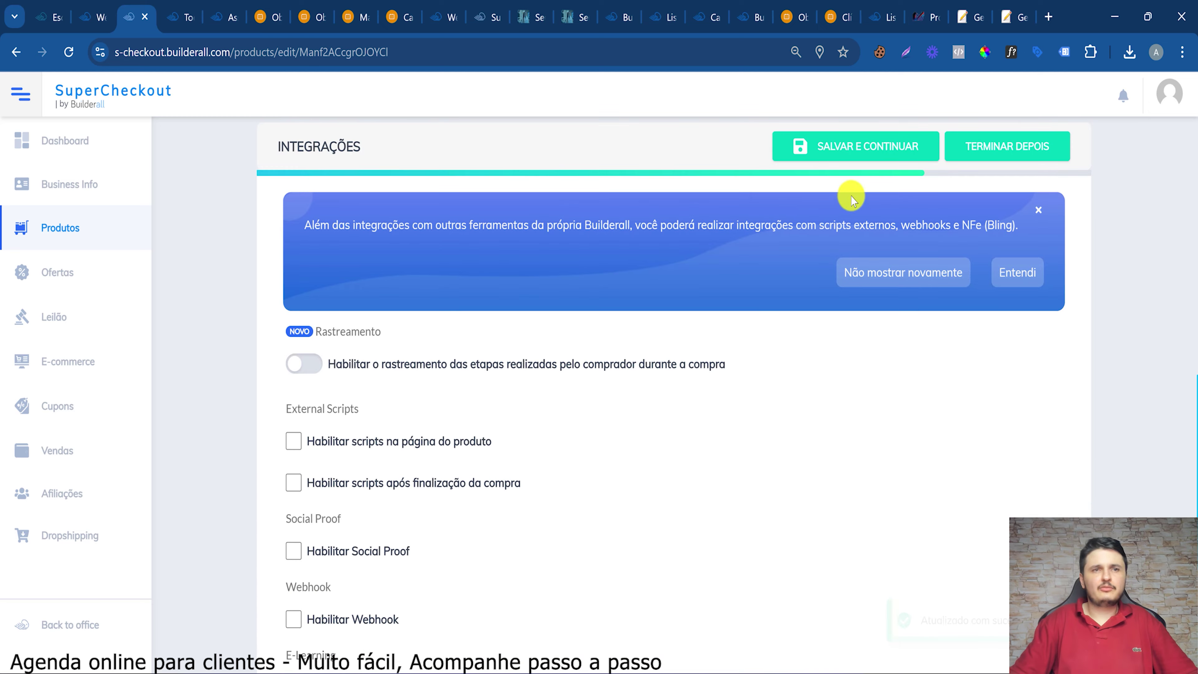
left_click(829, 150)
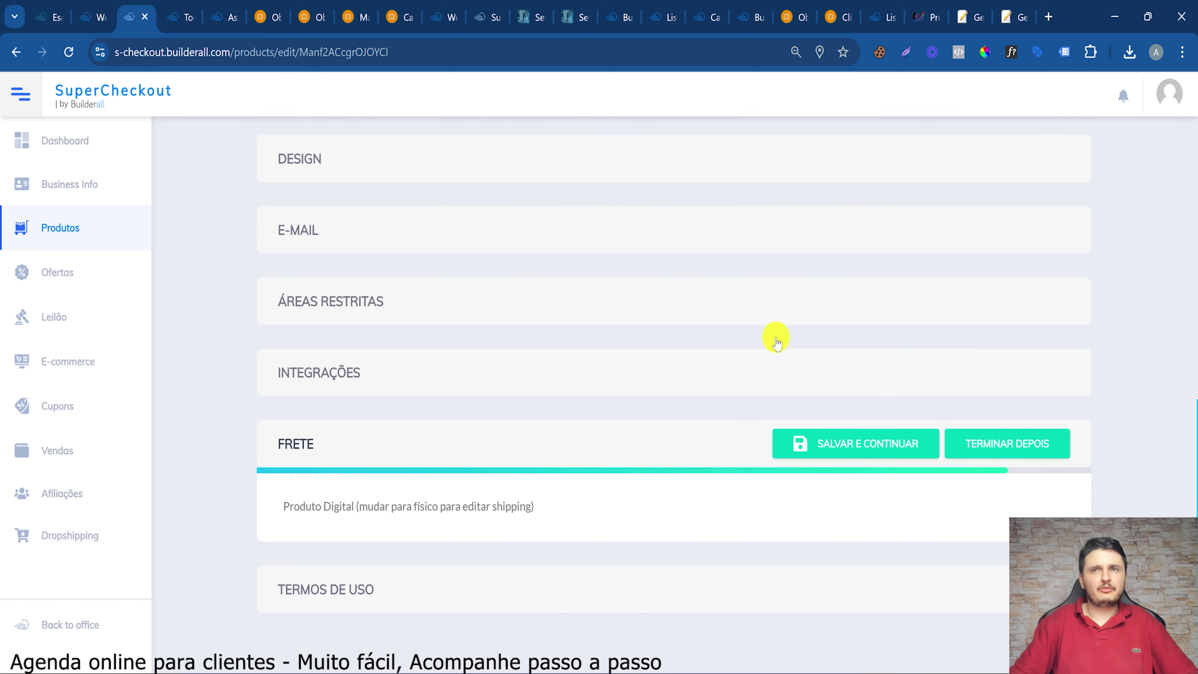
left_click(797, 446)
scroll(429, 169, "down", 8)
scroll(436, 166, "down", 3)
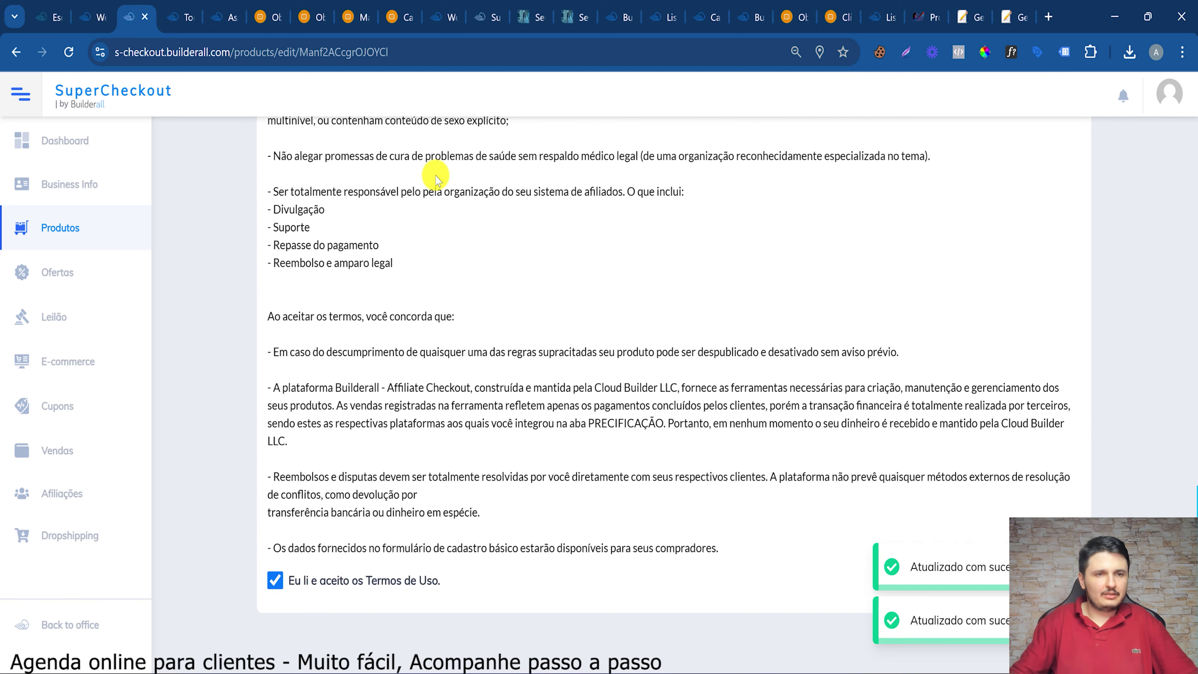
scroll(436, 166, "up", 5)
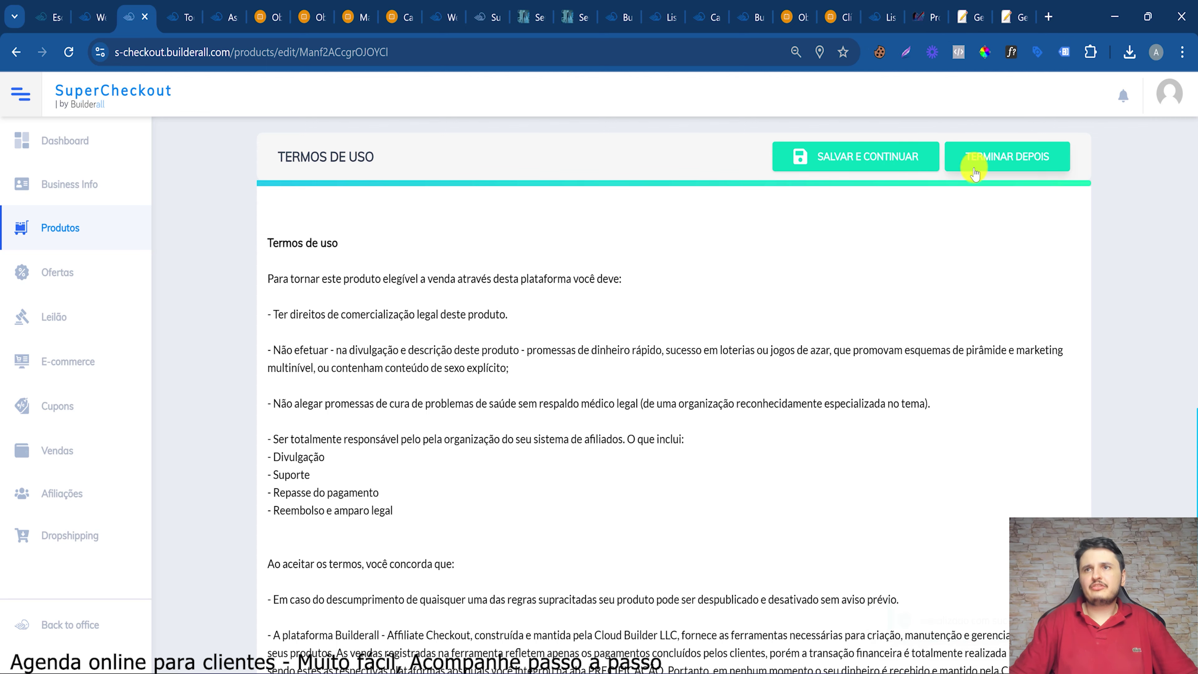
left_click(850, 156)
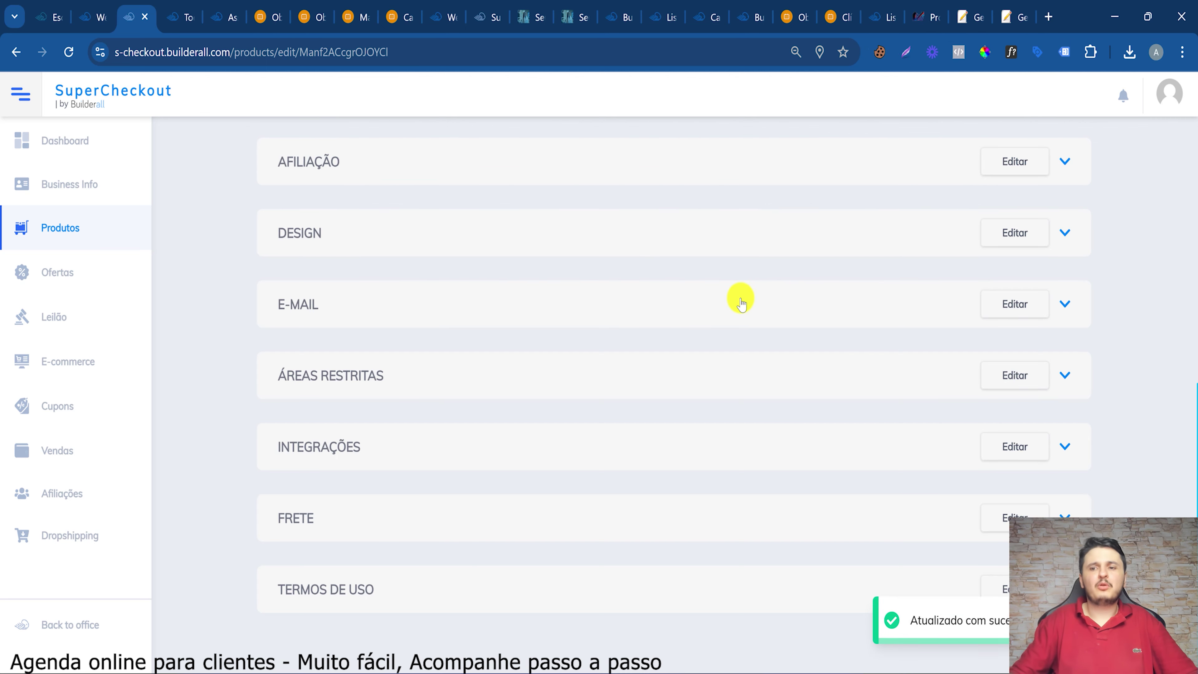
Check the product's sales, thank-you and payment links, then dismiss the Edge popup
scroll(330, 543, "down", 2)
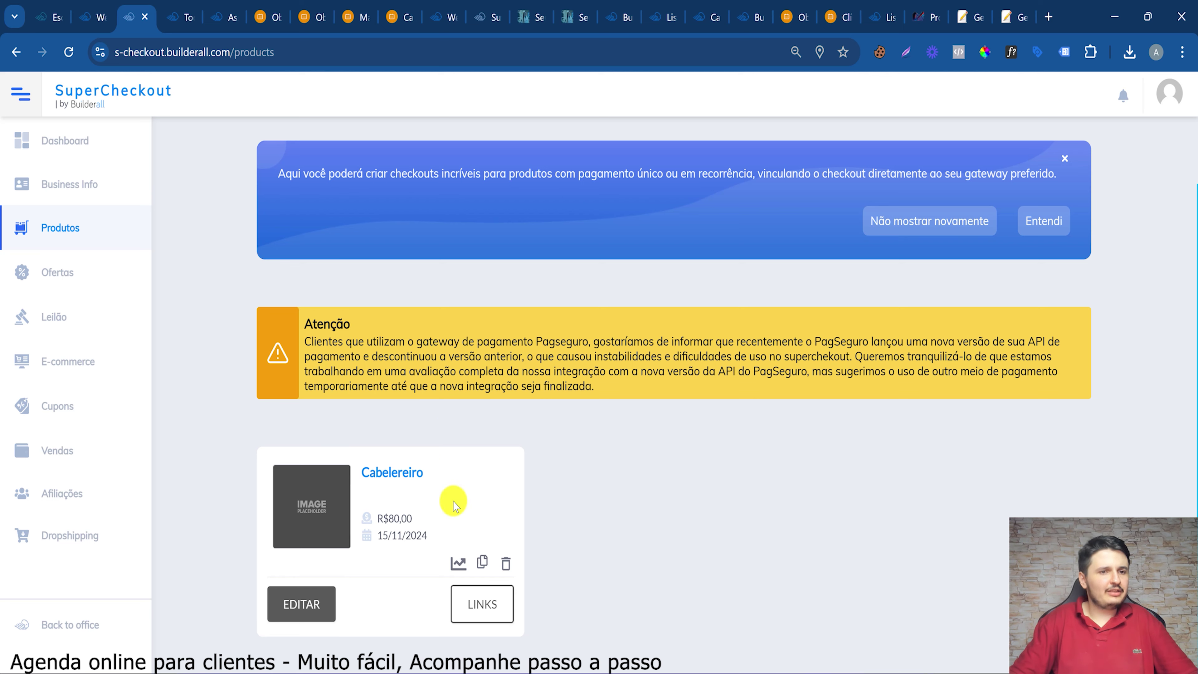
left_click(482, 603)
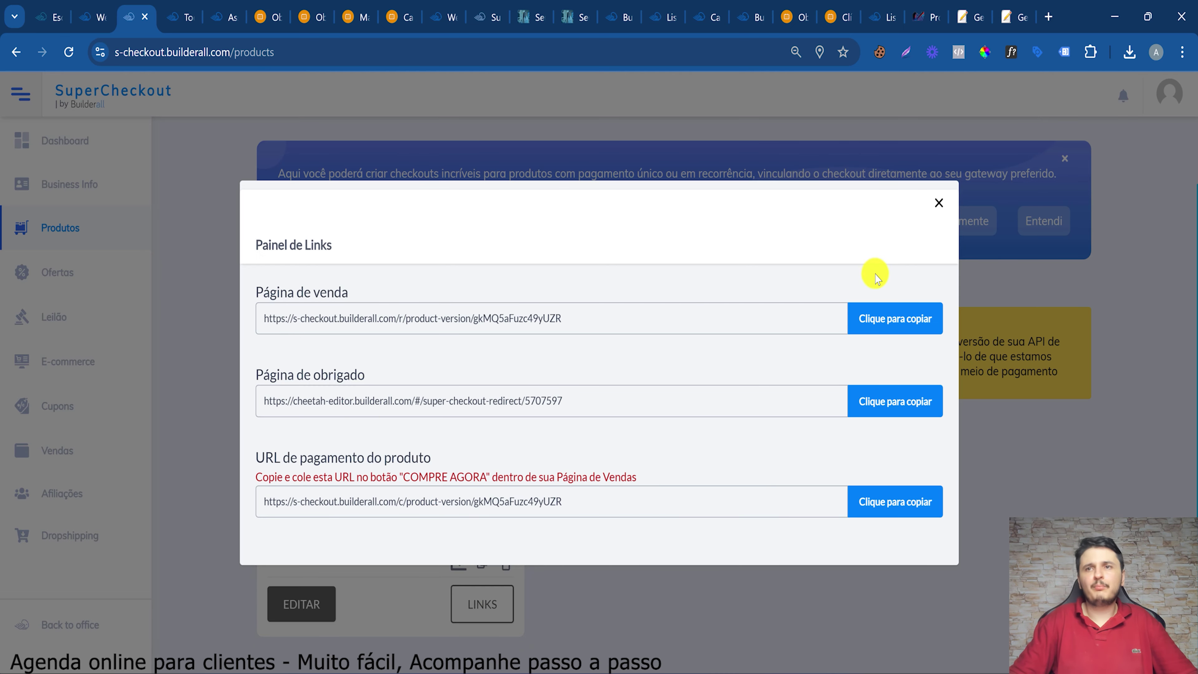
left_click(935, 203)
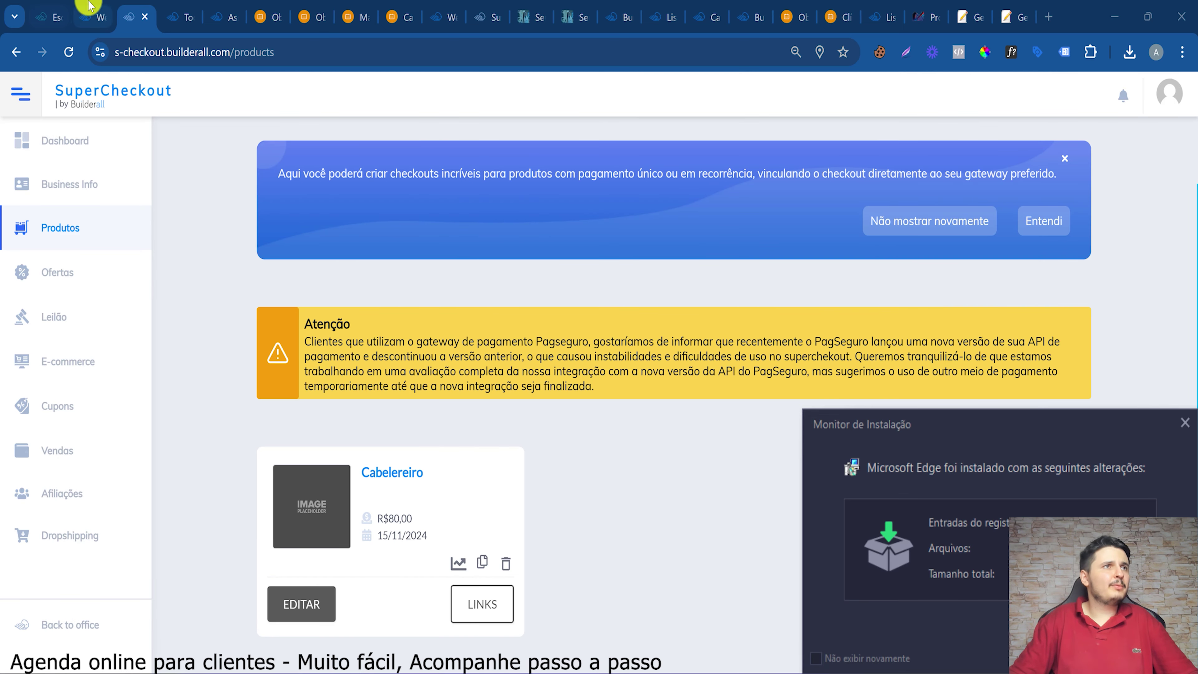
left_click(1186, 423)
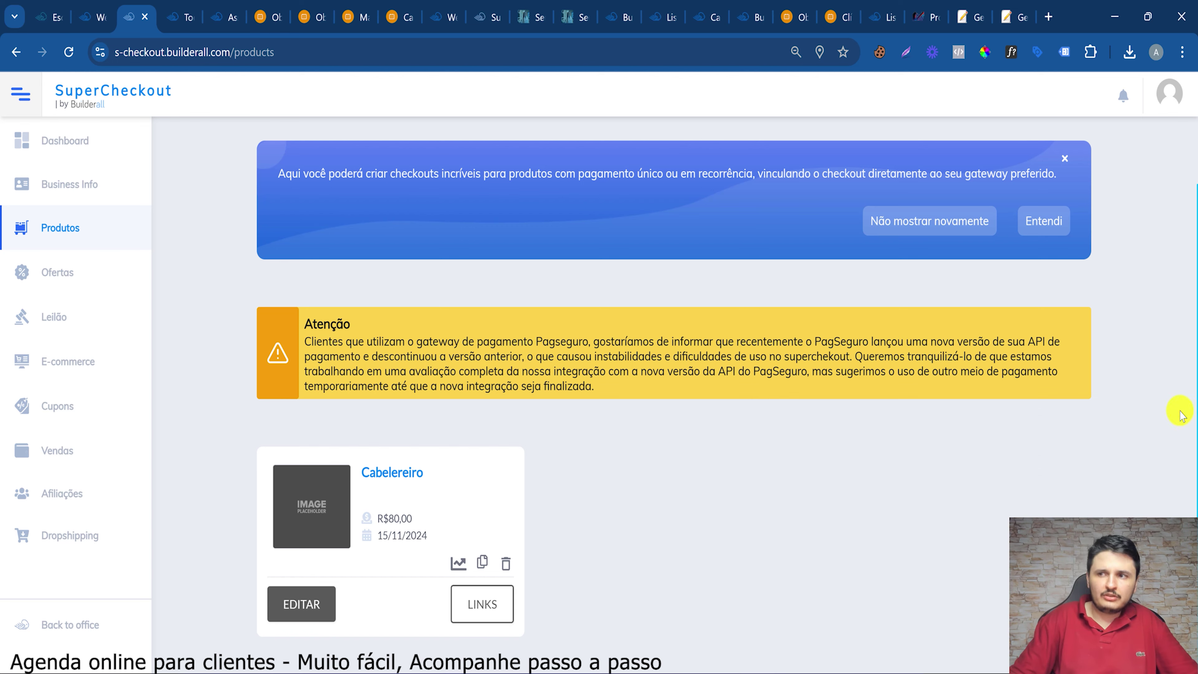
Go to the Salão de Beleza calendar settings and expand the COBRANÇA billing section
left_click(186, 6)
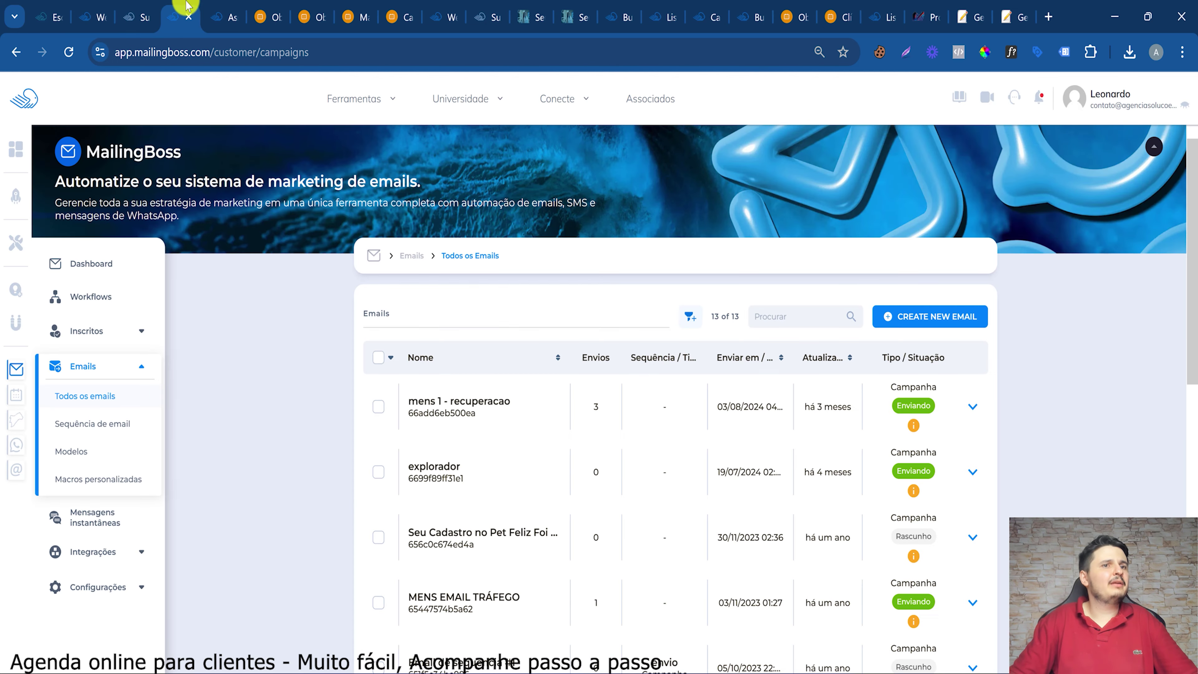
left_click(115, 6)
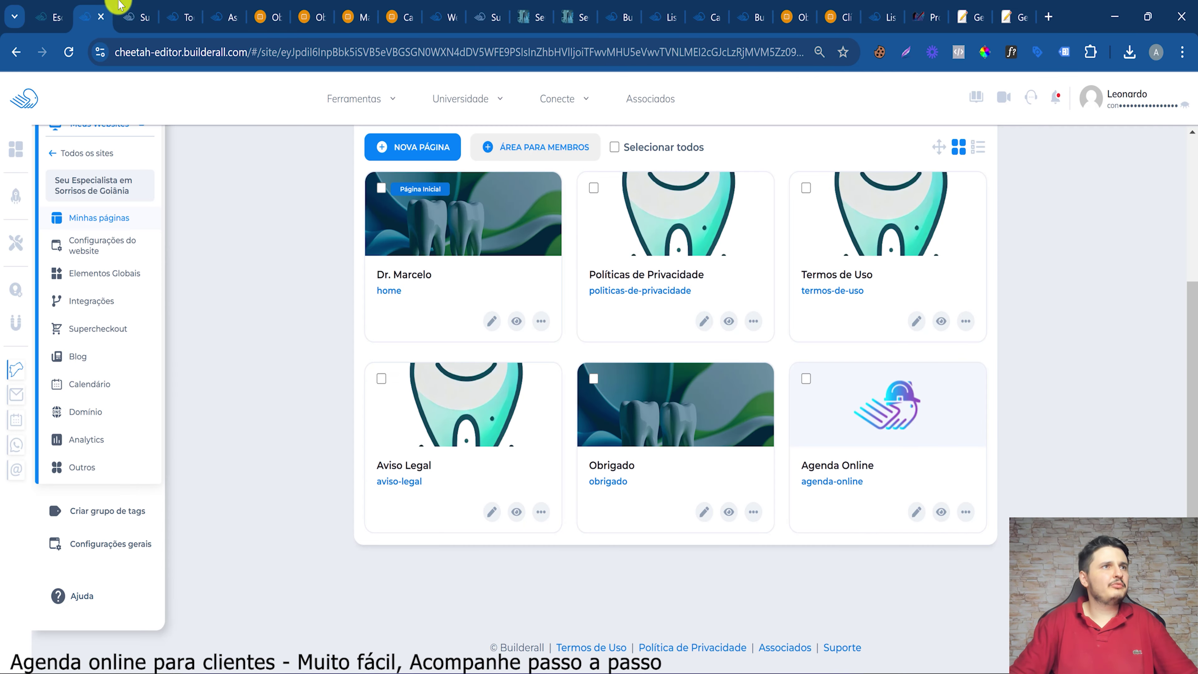
left_click(211, 6)
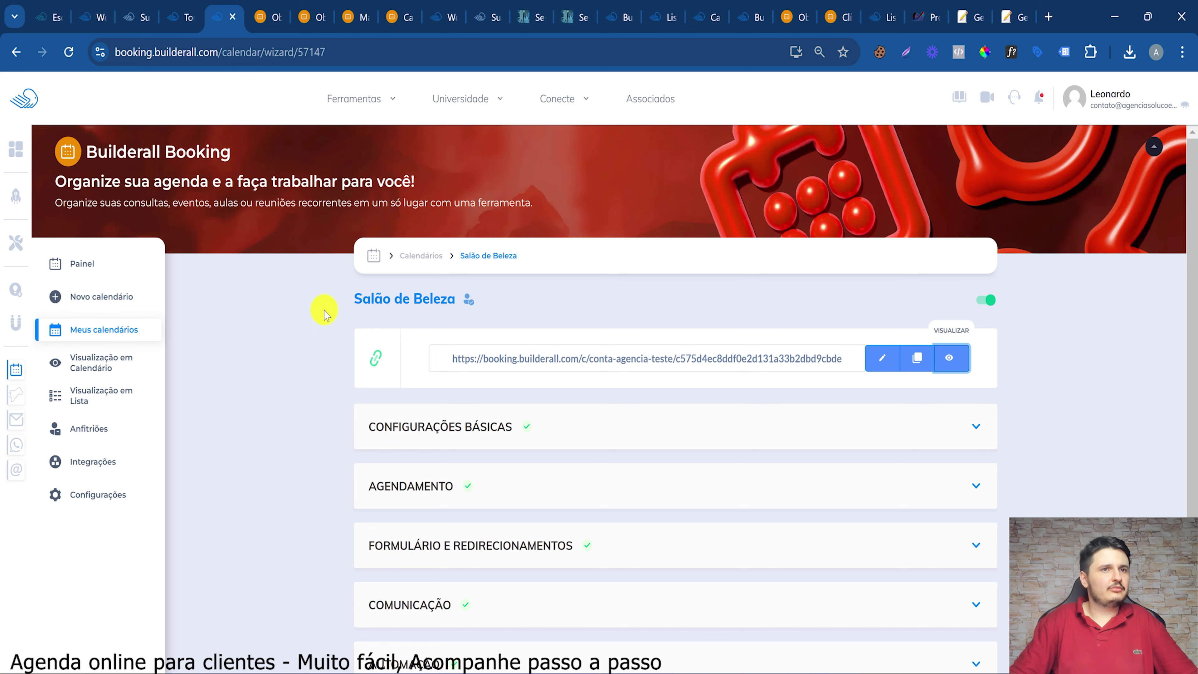
scroll(473, 515, "down", 3)
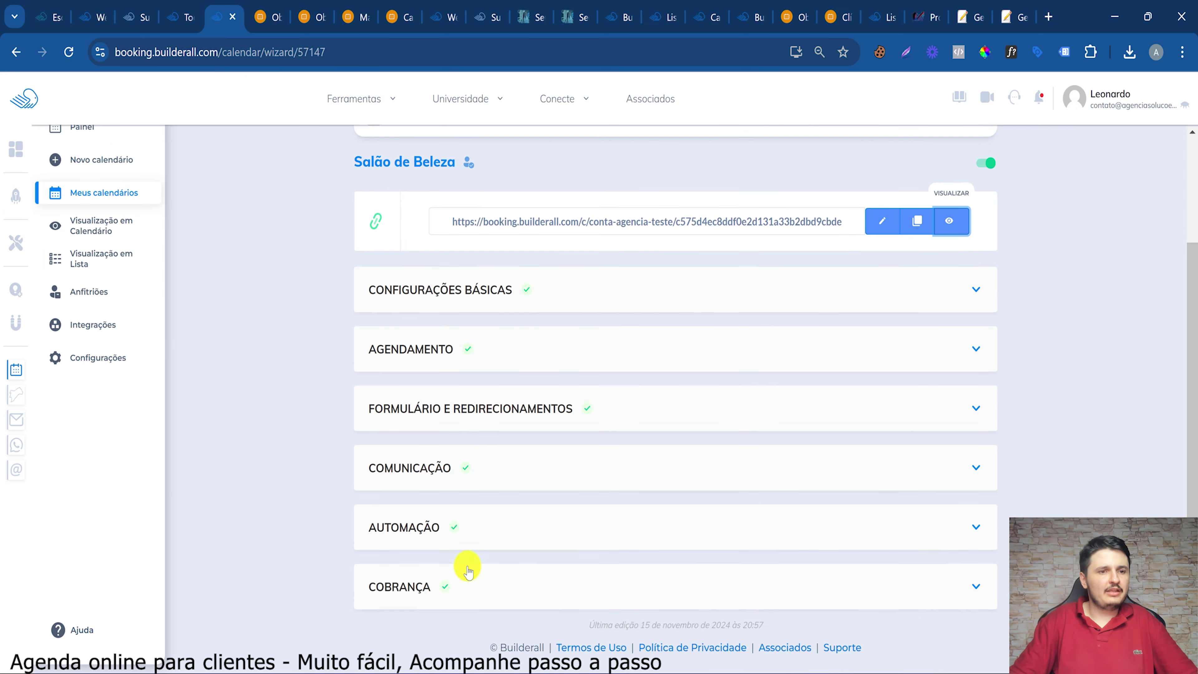
left_click(432, 580)
Charge via Supercheckout with the Seu Especialista em Sorrisos de Goiânia site's Cabelereiro product (R$ 80,00)
scroll(495, 570, "down", 4)
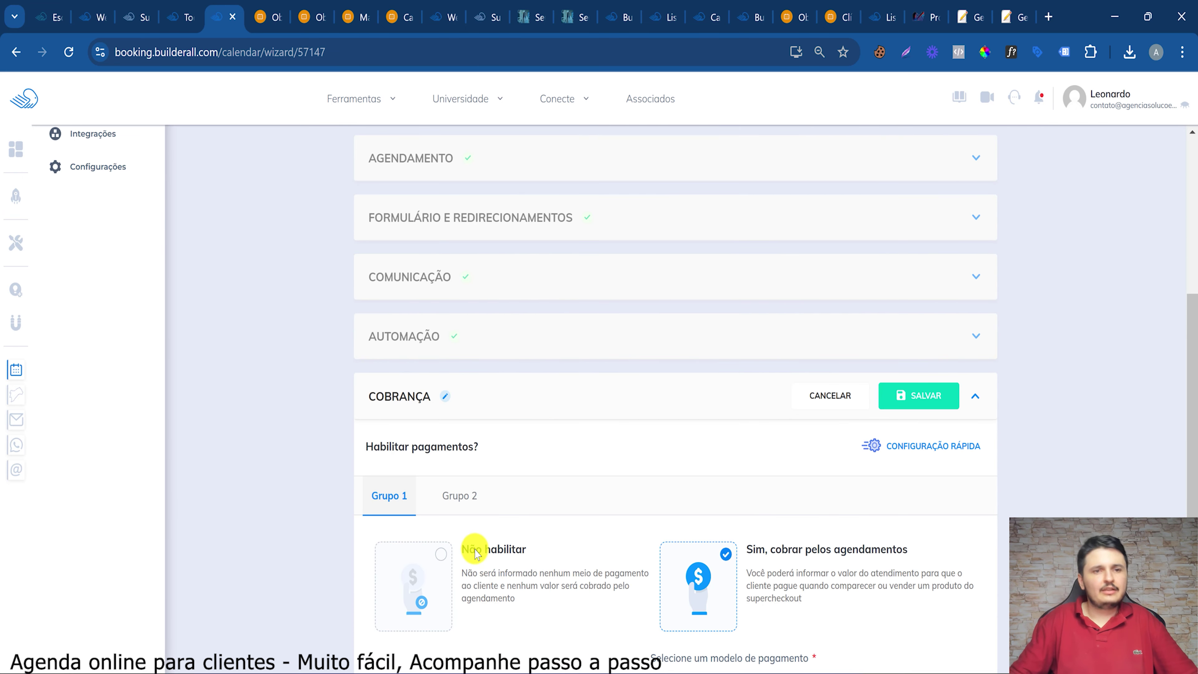
scroll(495, 542, "down", 5)
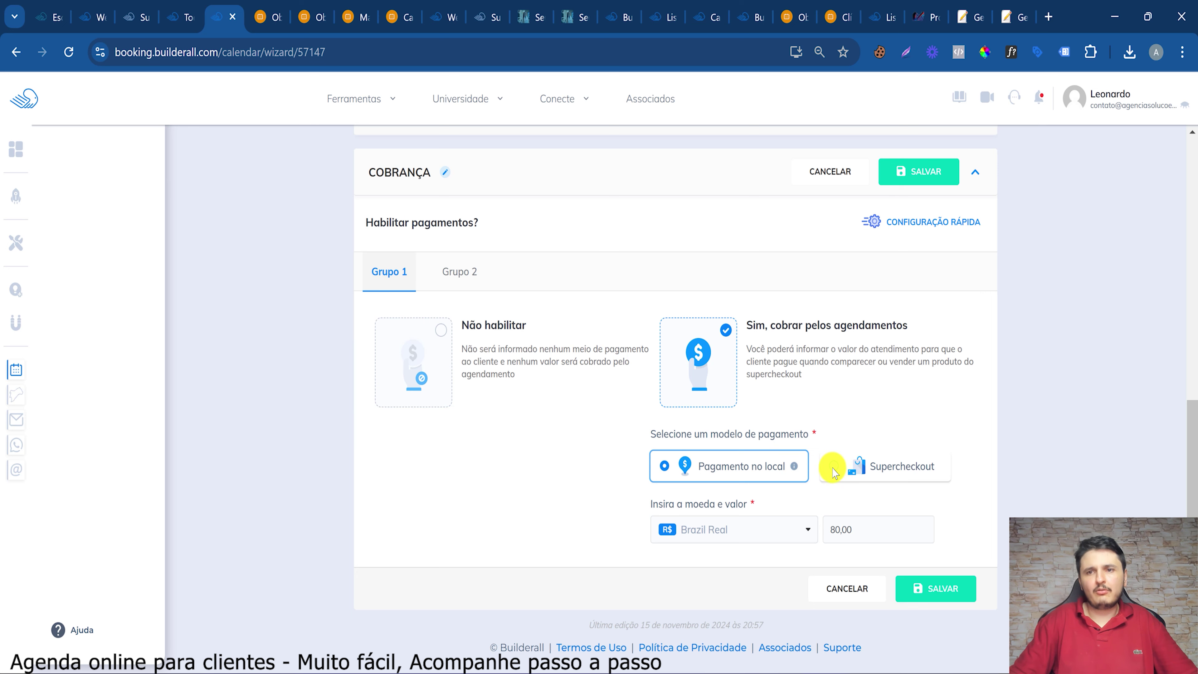
left_click(834, 468)
left_click(771, 530)
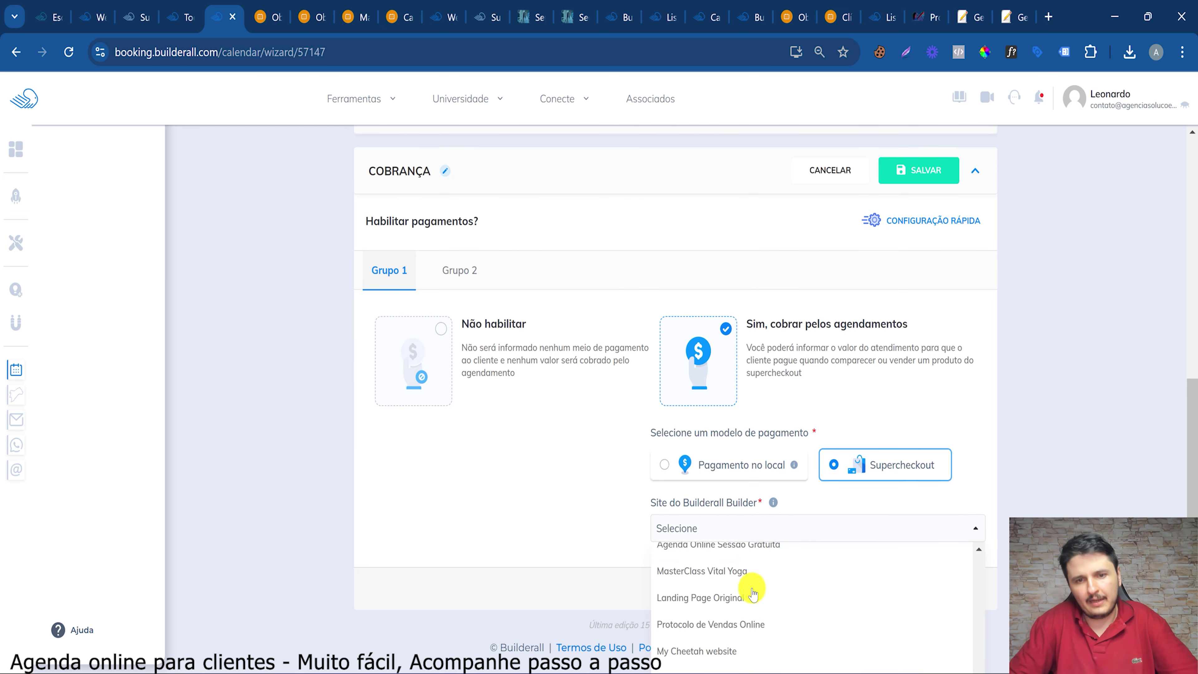
scroll(760, 590, "down", 1)
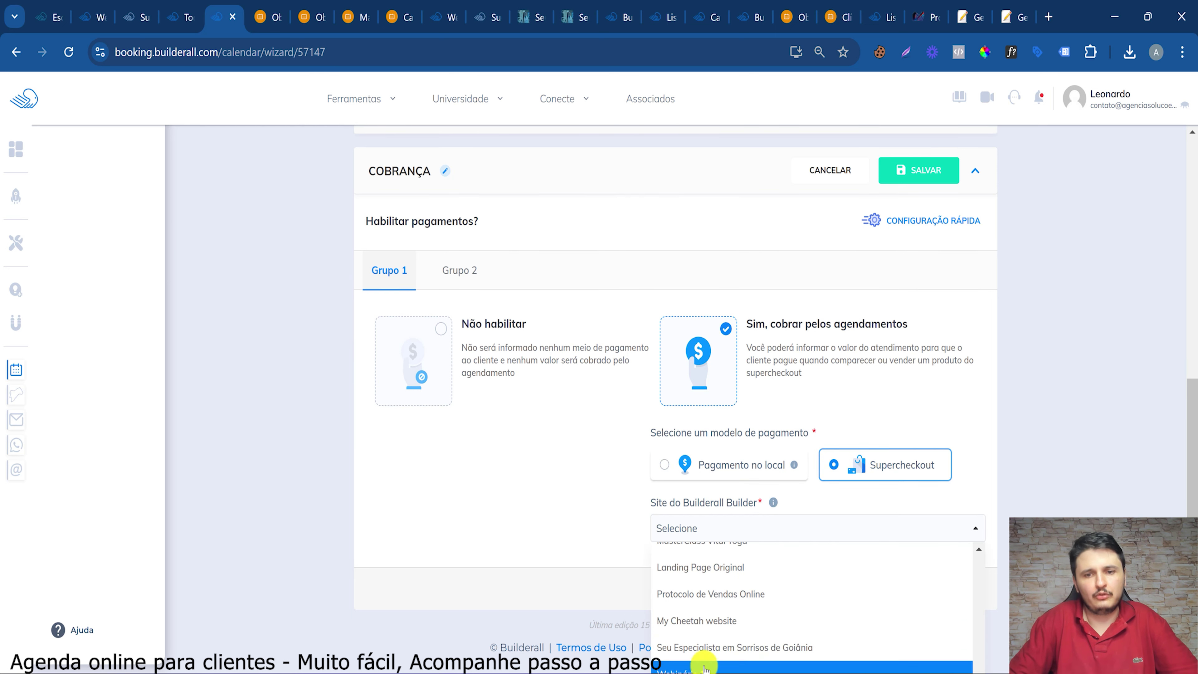
left_click(719, 648)
left_click(733, 529)
left_click(726, 549)
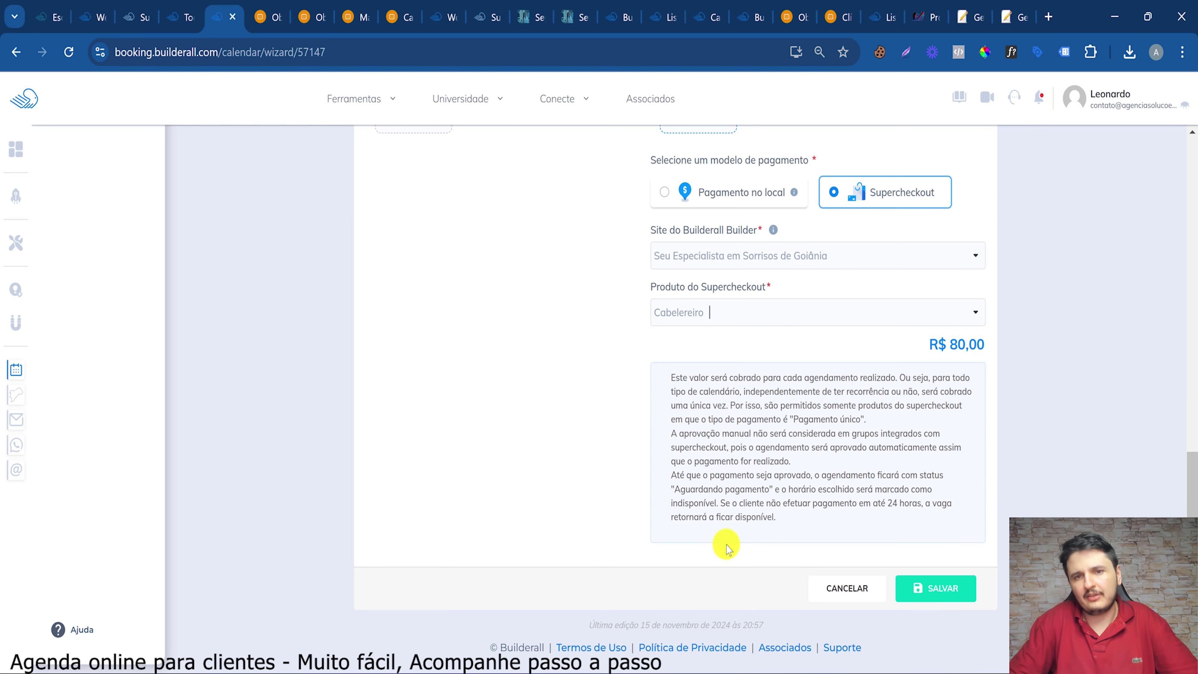
Save the Supercheckout billing settings for Grupo 1
scroll(806, 410, "up", 5)
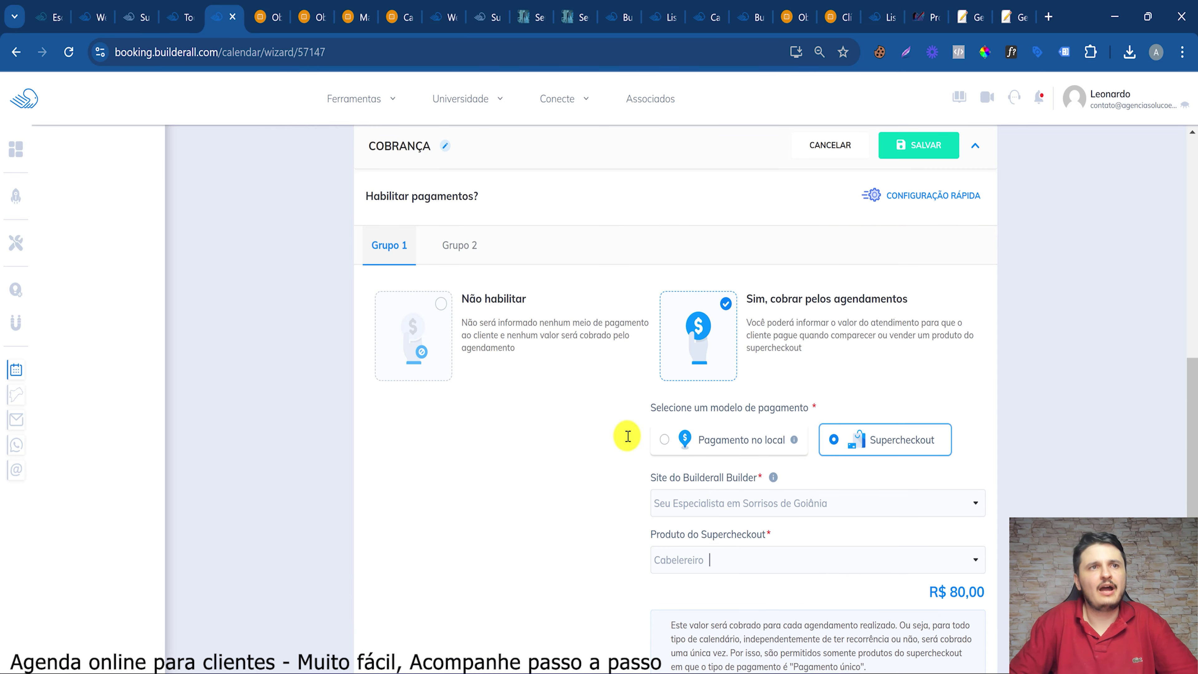
scroll(626, 437, "up", 5)
scroll(548, 399, "down", 5)
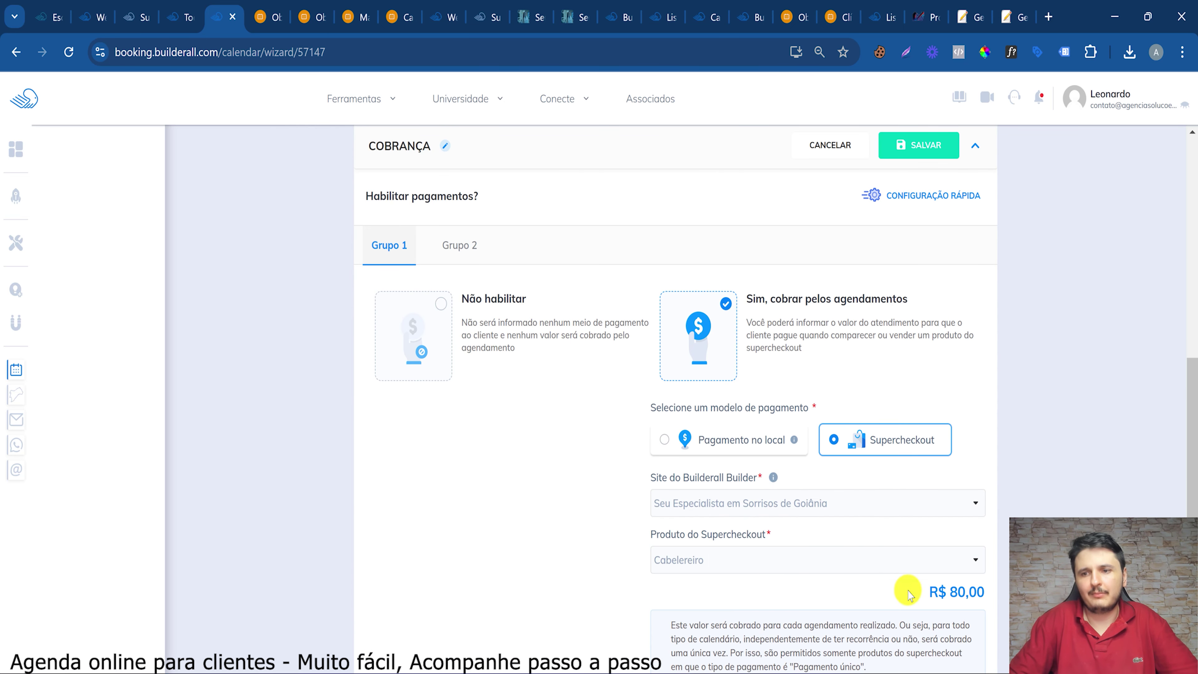
left_click_drag(969, 622, 966, 590)
left_click(968, 590)
scroll(946, 543, "down", 5)
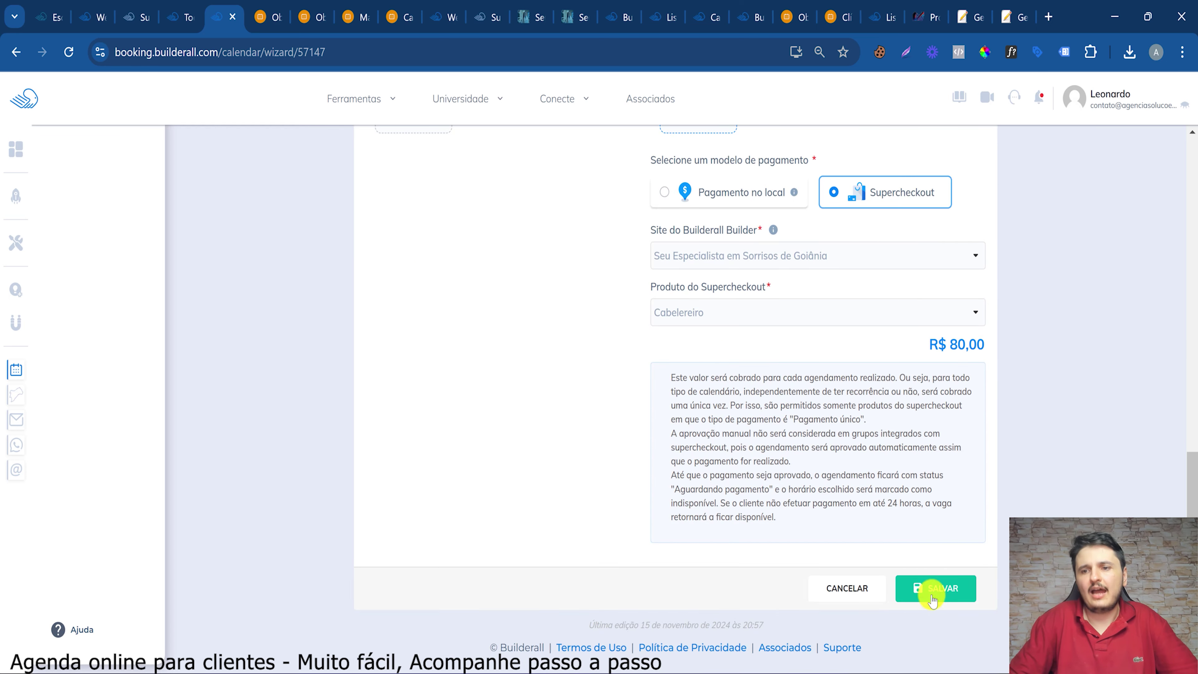
left_click(932, 591)
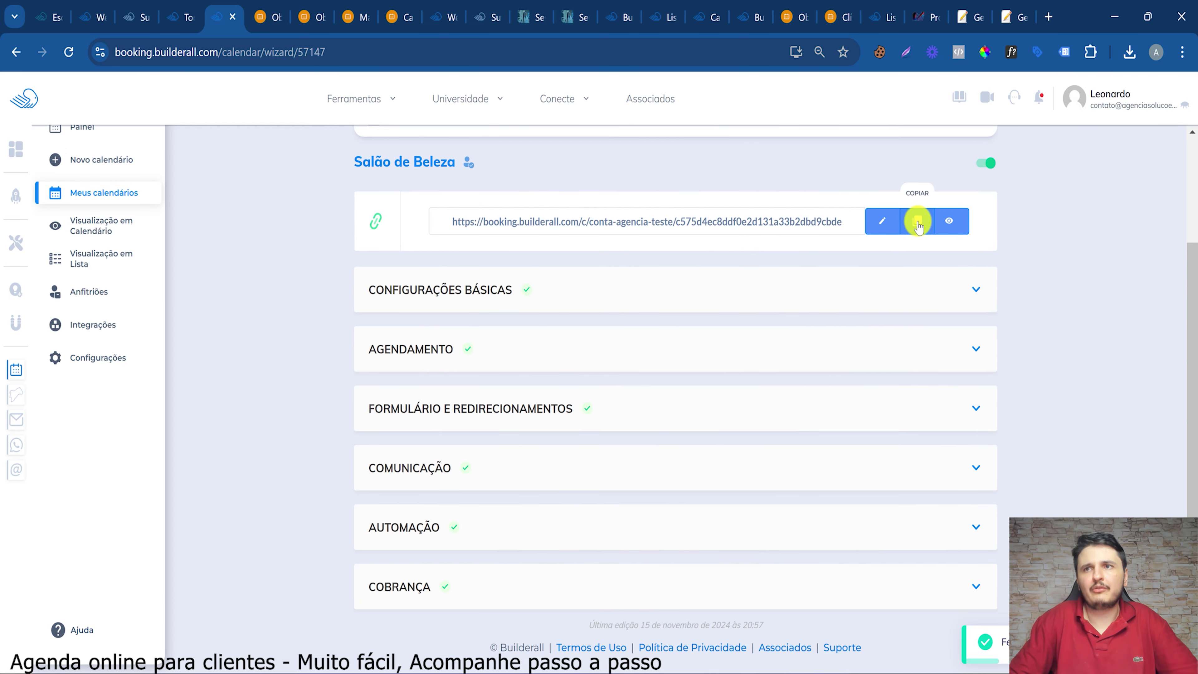
Open the public booking page and pick the 10:30 haircut slot on 16 November
left_click(954, 215)
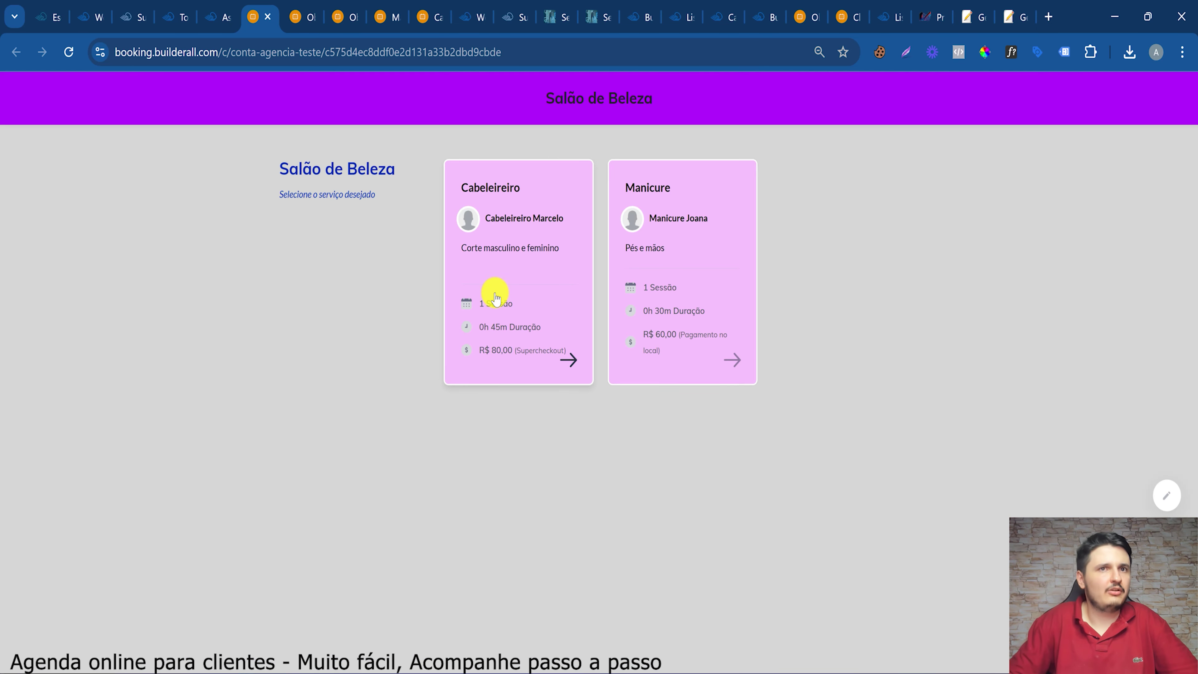
left_click(494, 324)
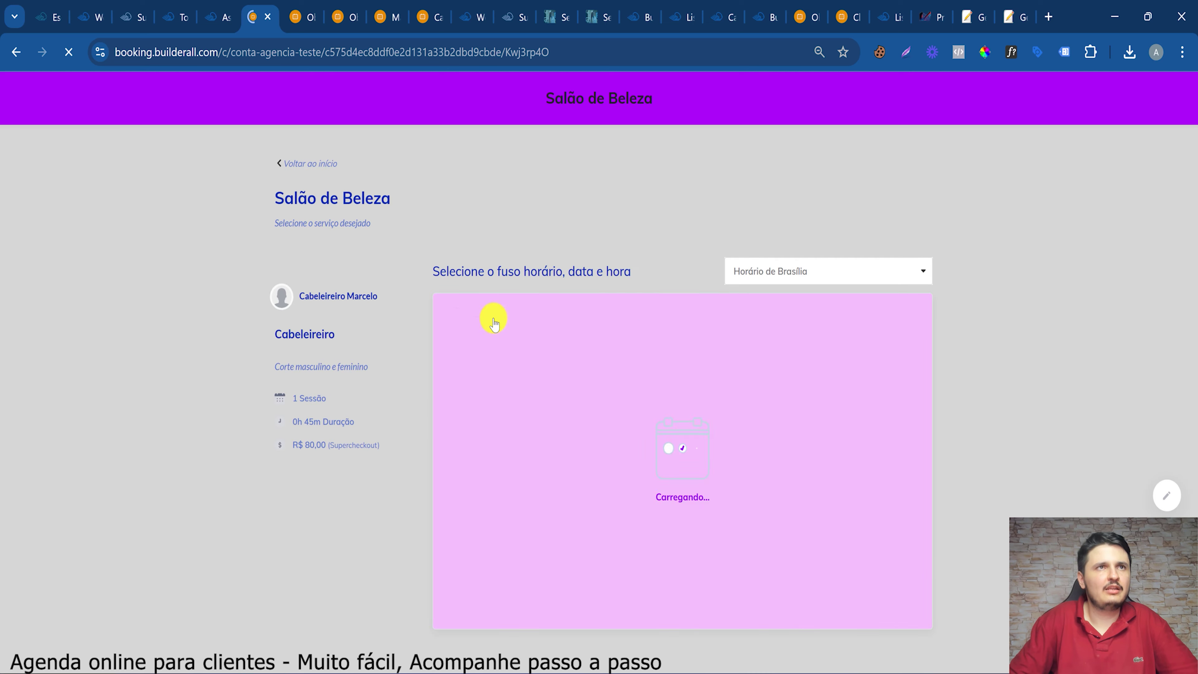
left_click(871, 422)
left_click(870, 423)
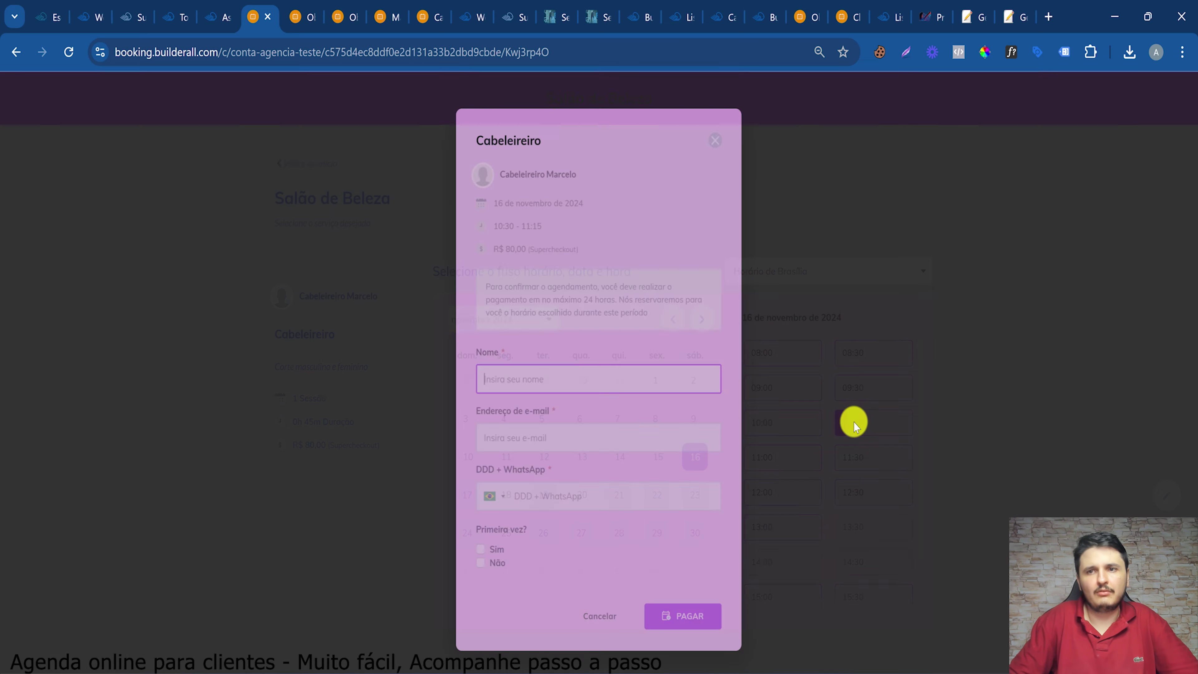
Fill in the test client's name, e-mail and WhatsApp, then proceed to Mercado Pago payment
left_click(490, 378)
left_click(583, 415)
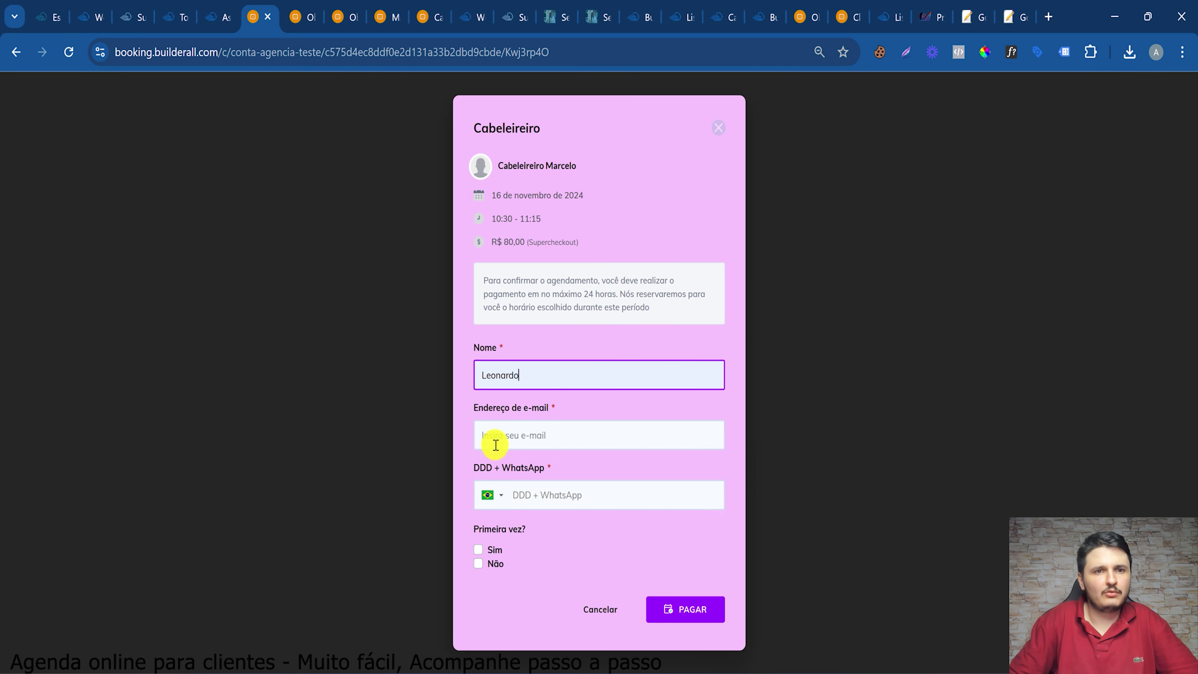
left_click(495, 437)
left_click(594, 503)
left_click(547, 499)
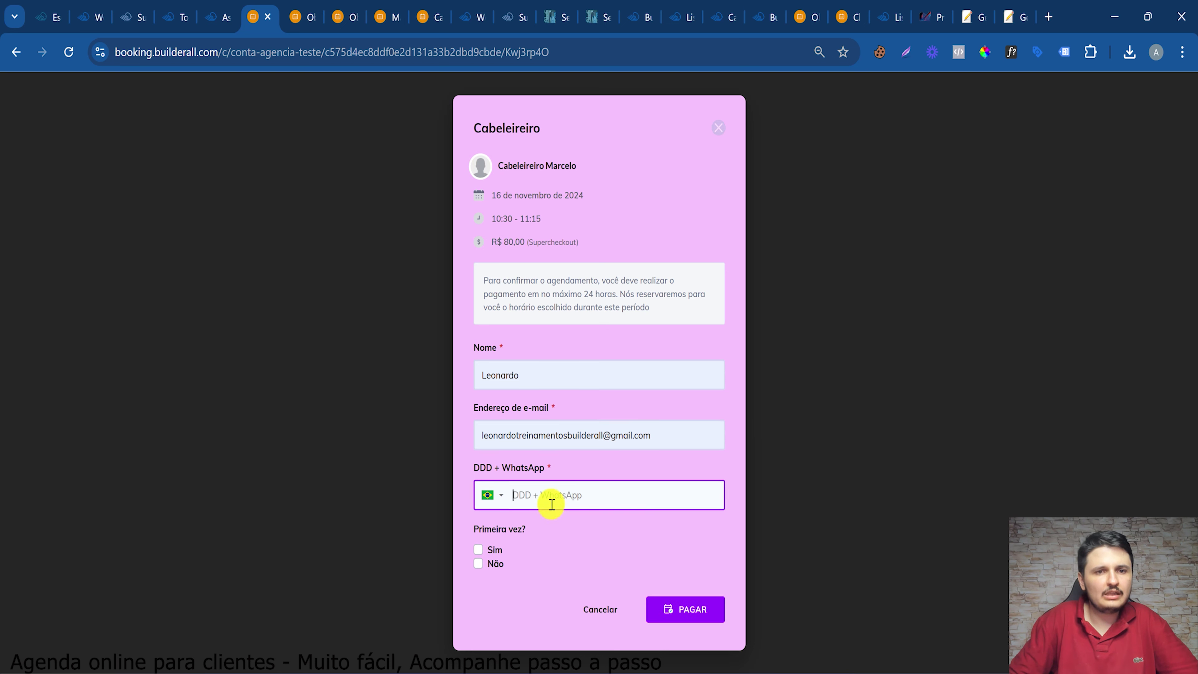
type("2")
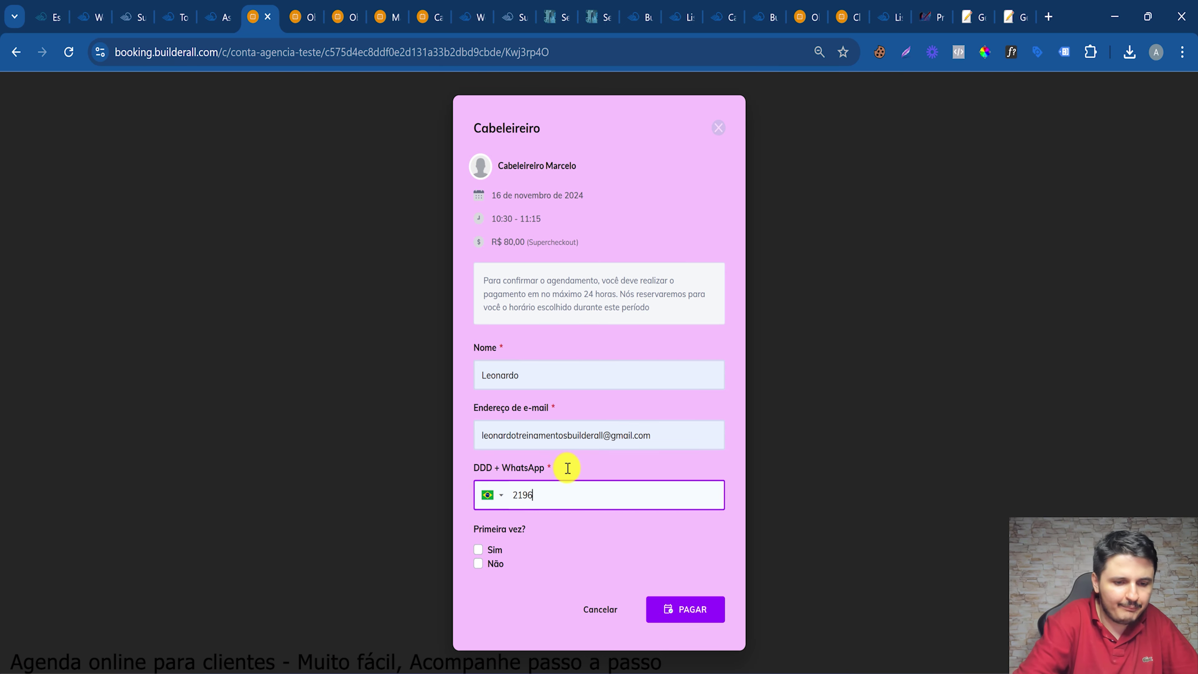
type("19")
left_click(691, 609)
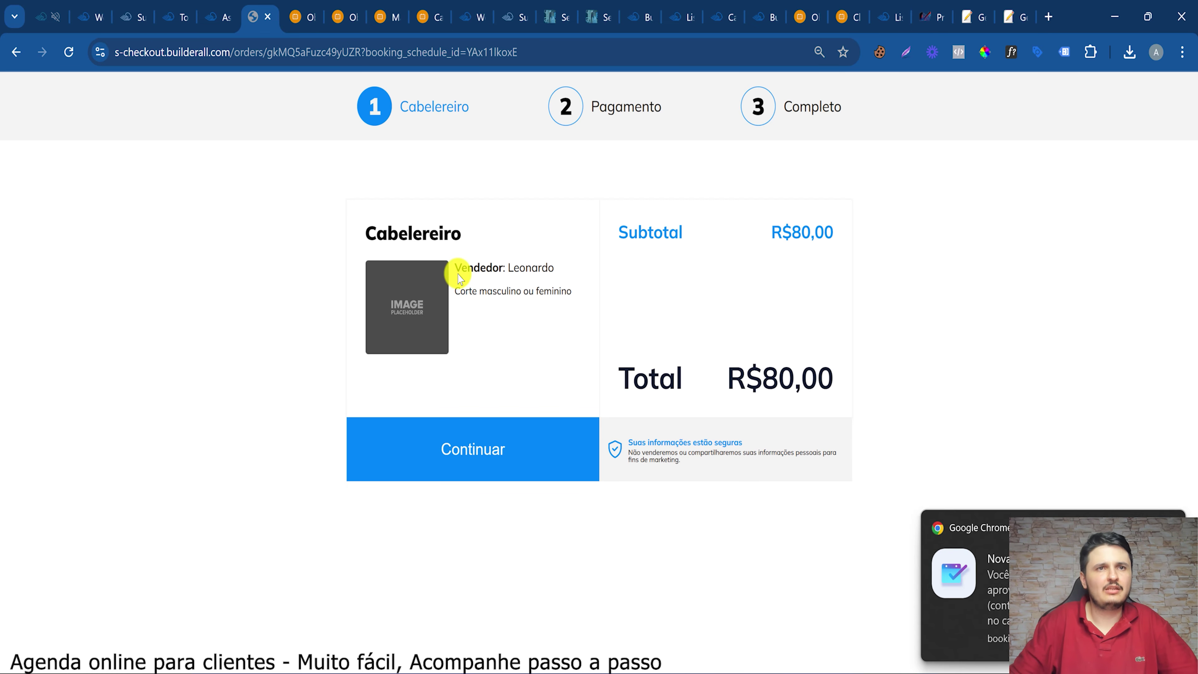
left_click(467, 451)
left_click(513, 621)
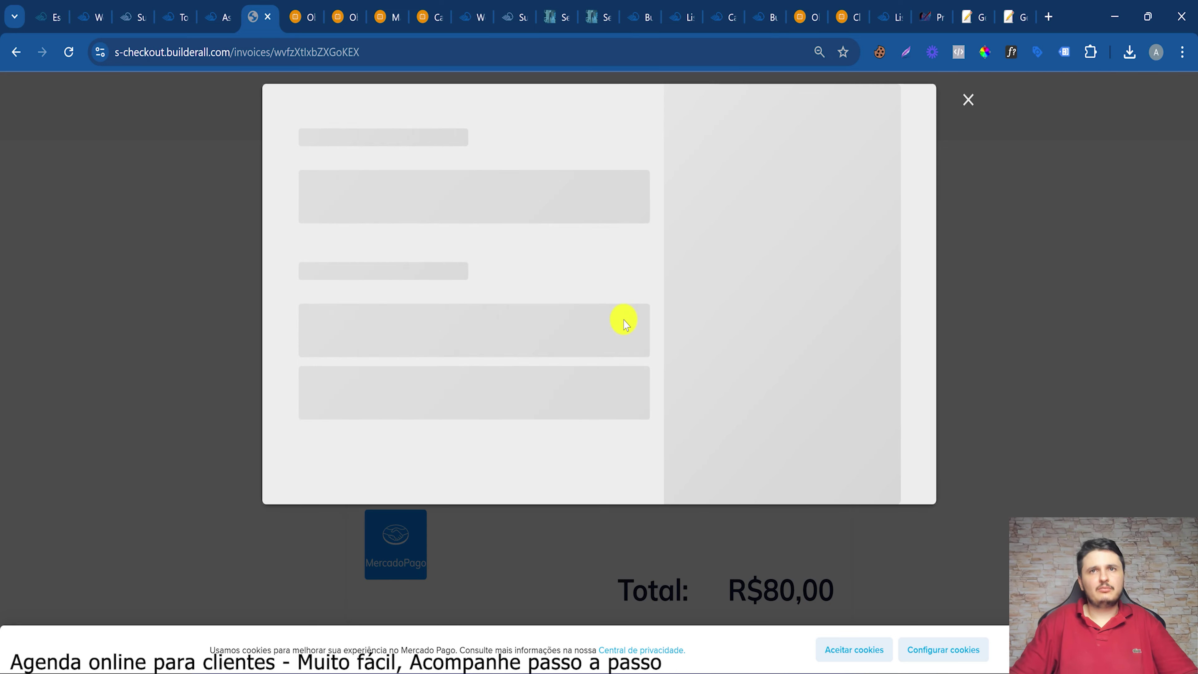
Open the Salão de Beleza calendar's subscriber list via Ver inscritos
key("ctrl+shift+Tab")
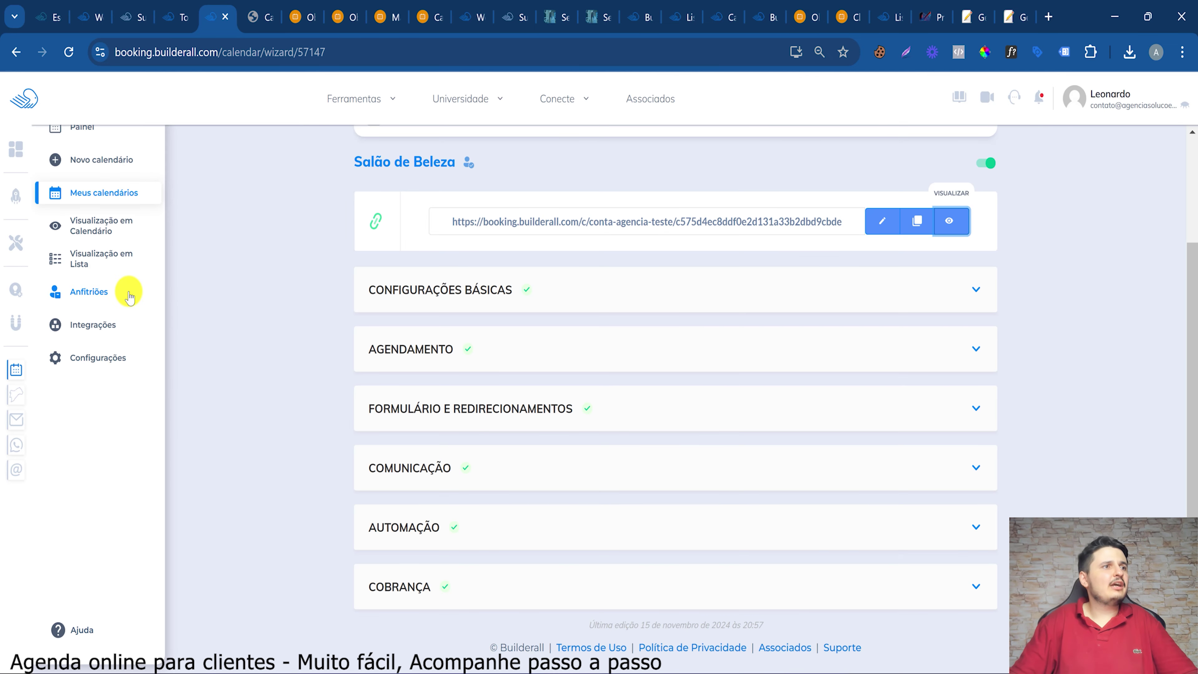
scroll(137, 194, "up", 2)
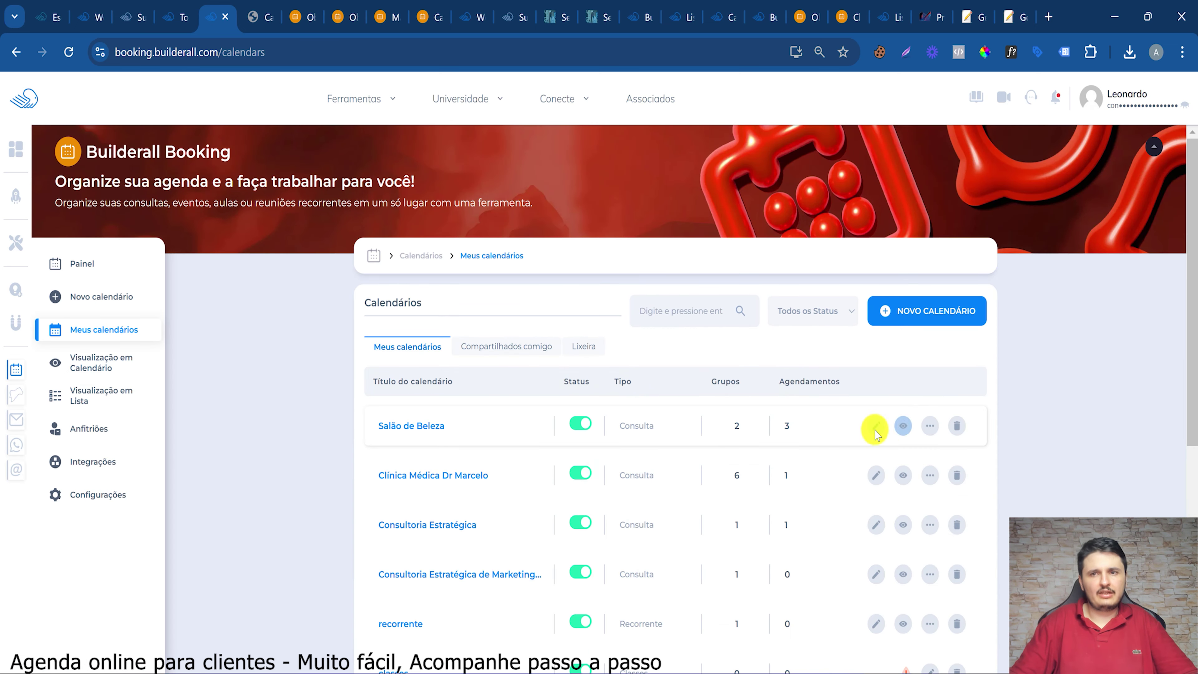
left_click(927, 424)
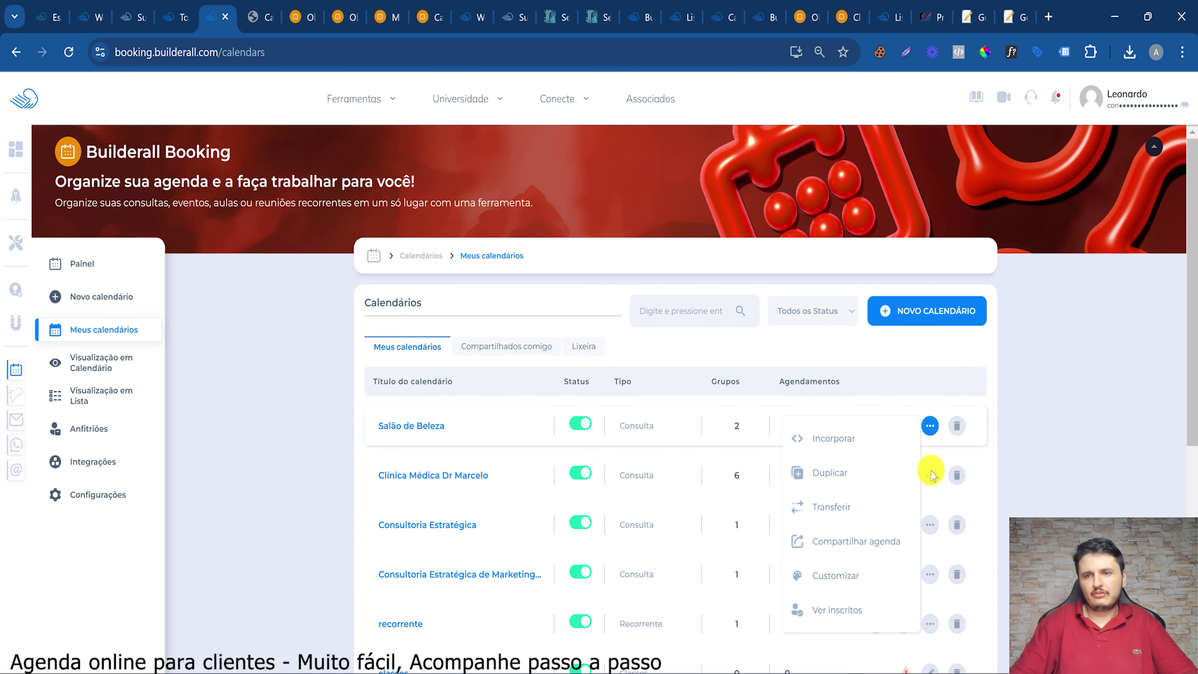
left_click(839, 603)
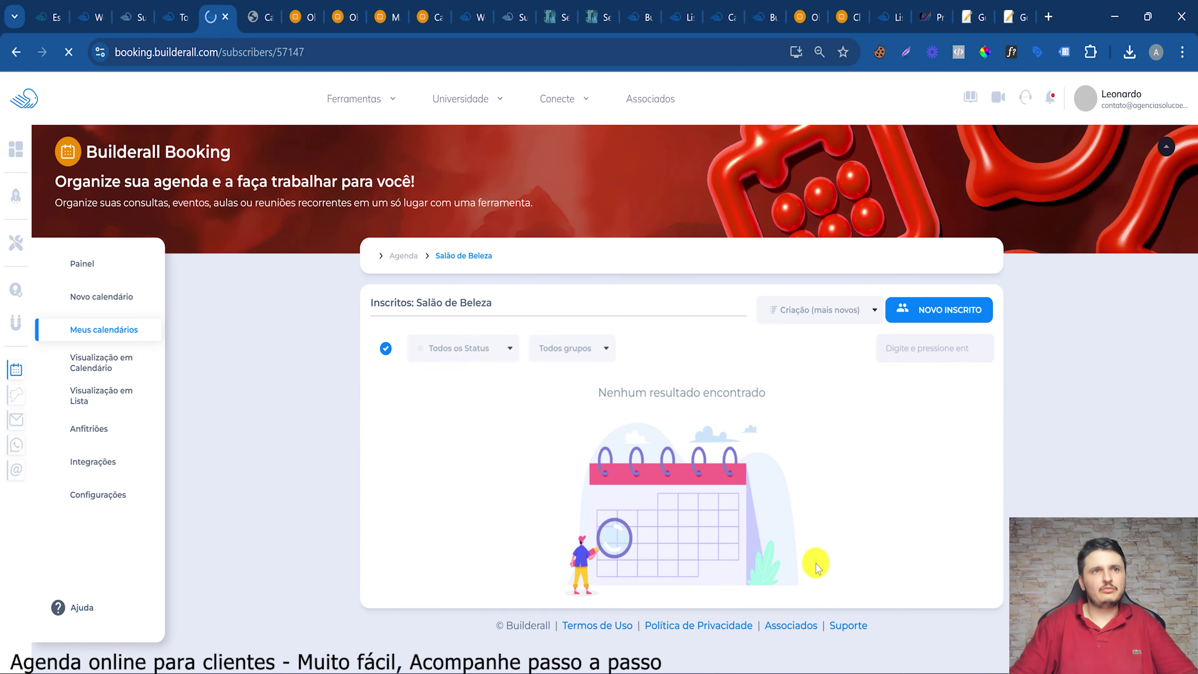
Inspect the 10:30 appointment's details and its payment options
mouse_move(390, 404)
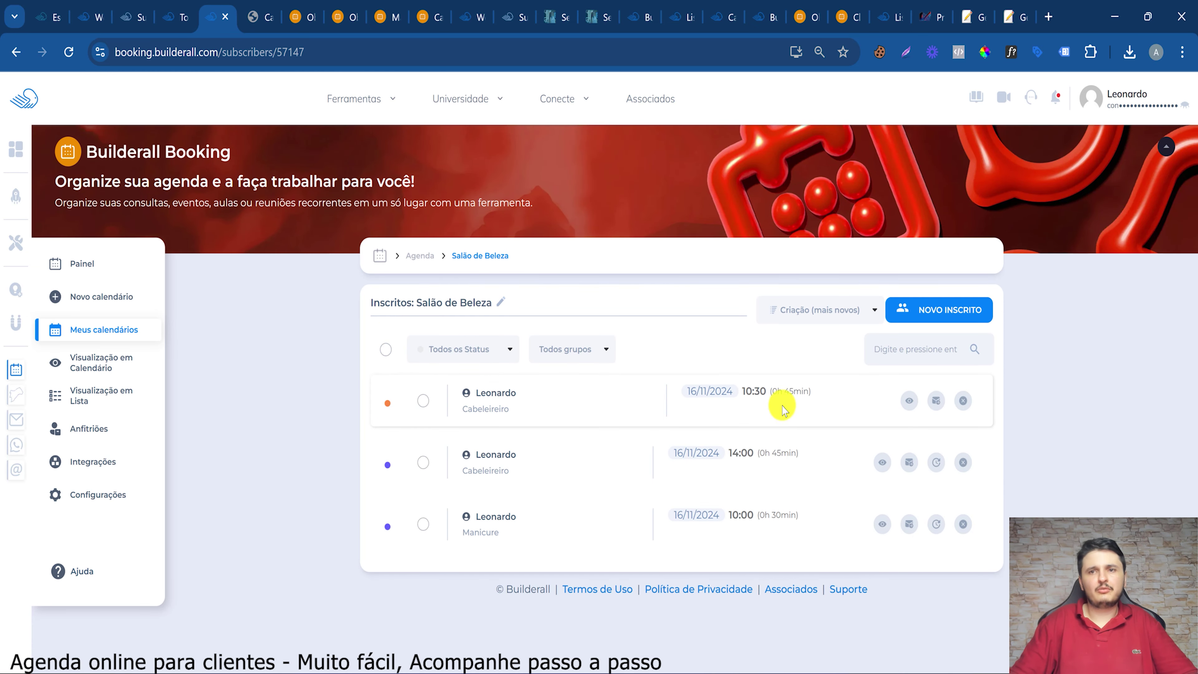
left_click(909, 401)
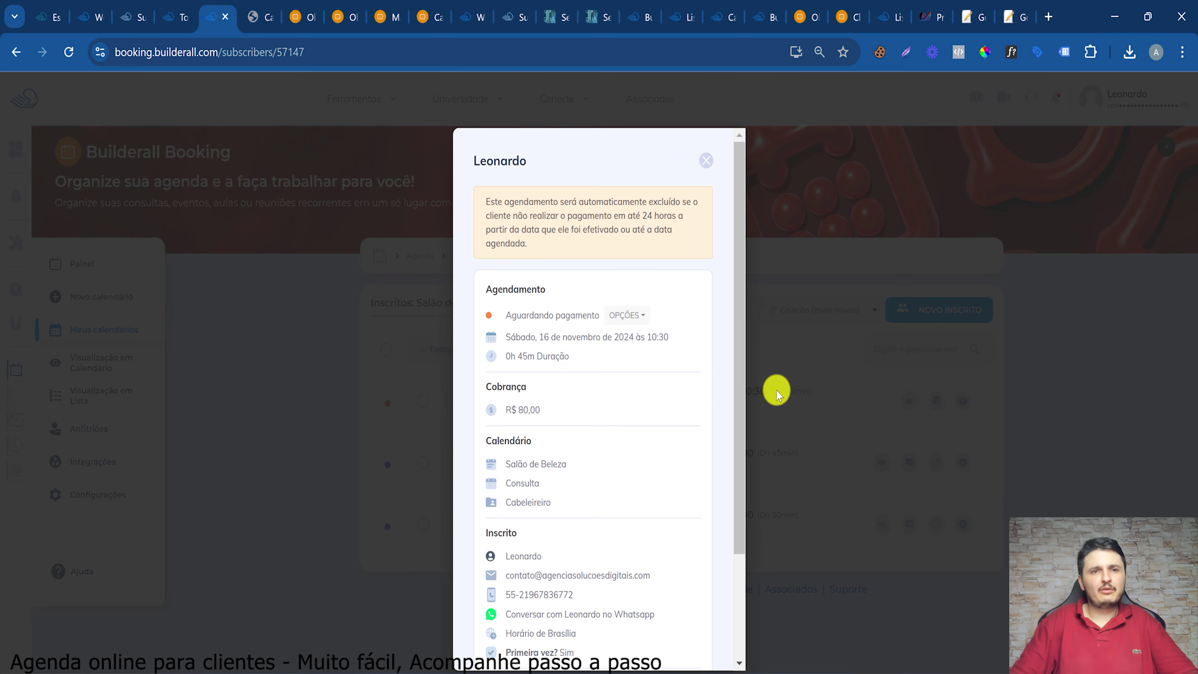
left_click(623, 322)
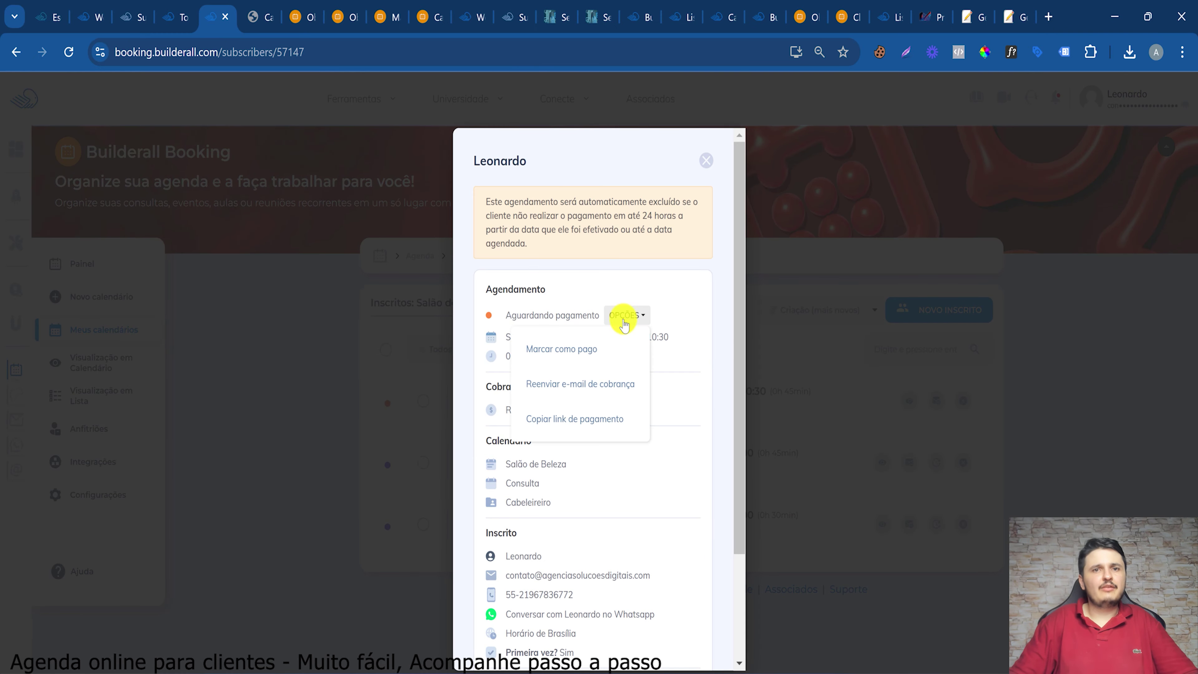
left_click(604, 290)
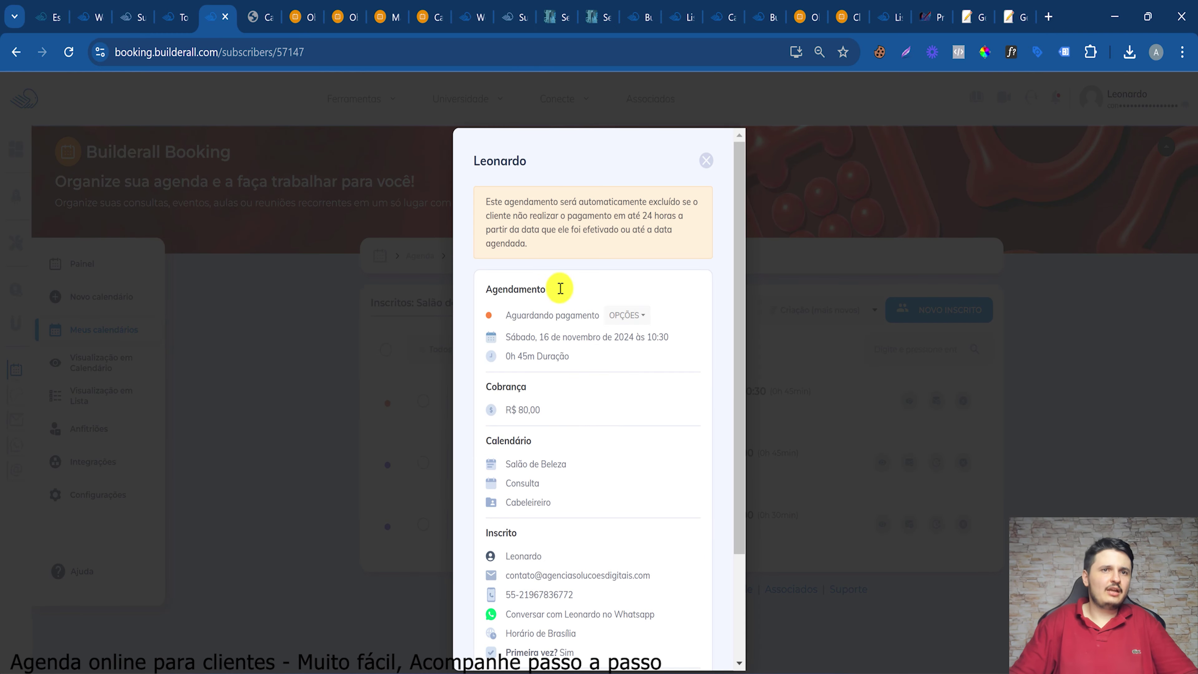
scroll(492, 343, "down", 3)
scroll(566, 331, "up", 3)
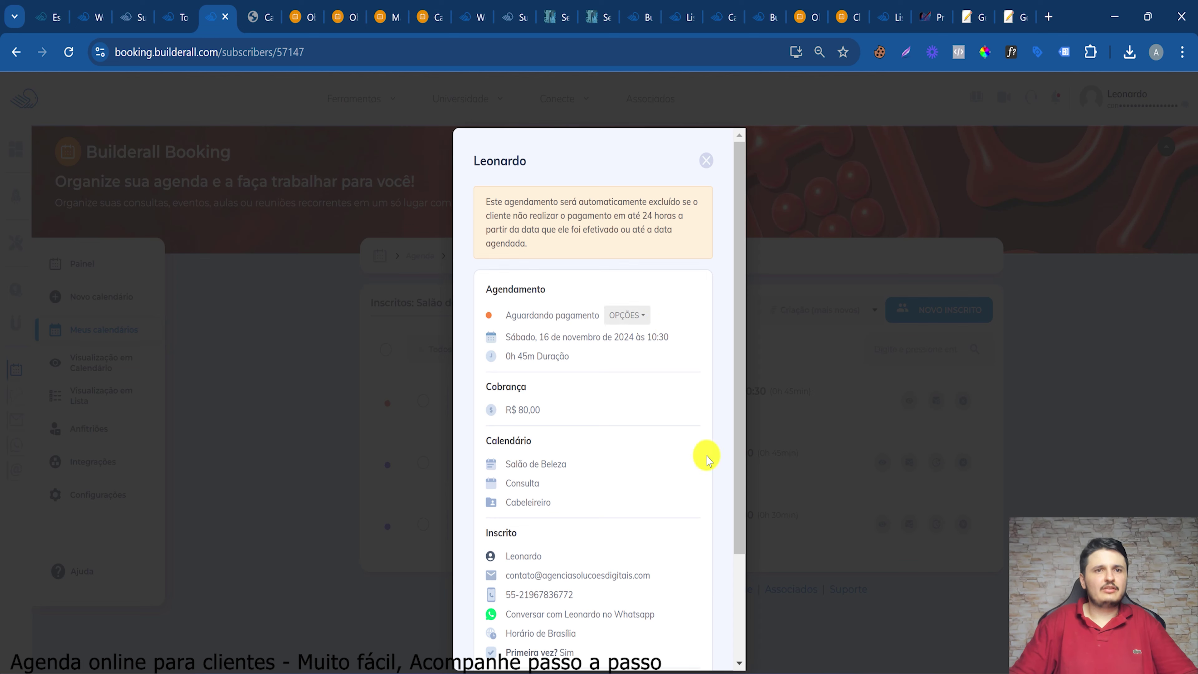
scroll(652, 535, "down", 3)
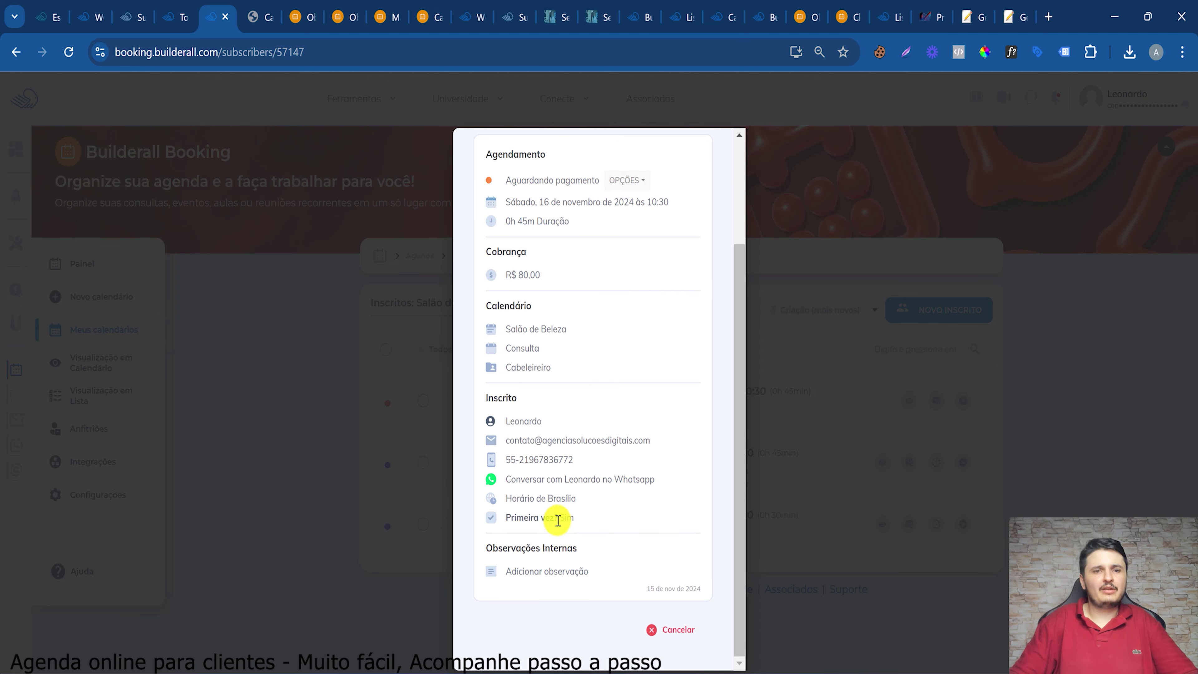
scroll(722, 170, "up", 3)
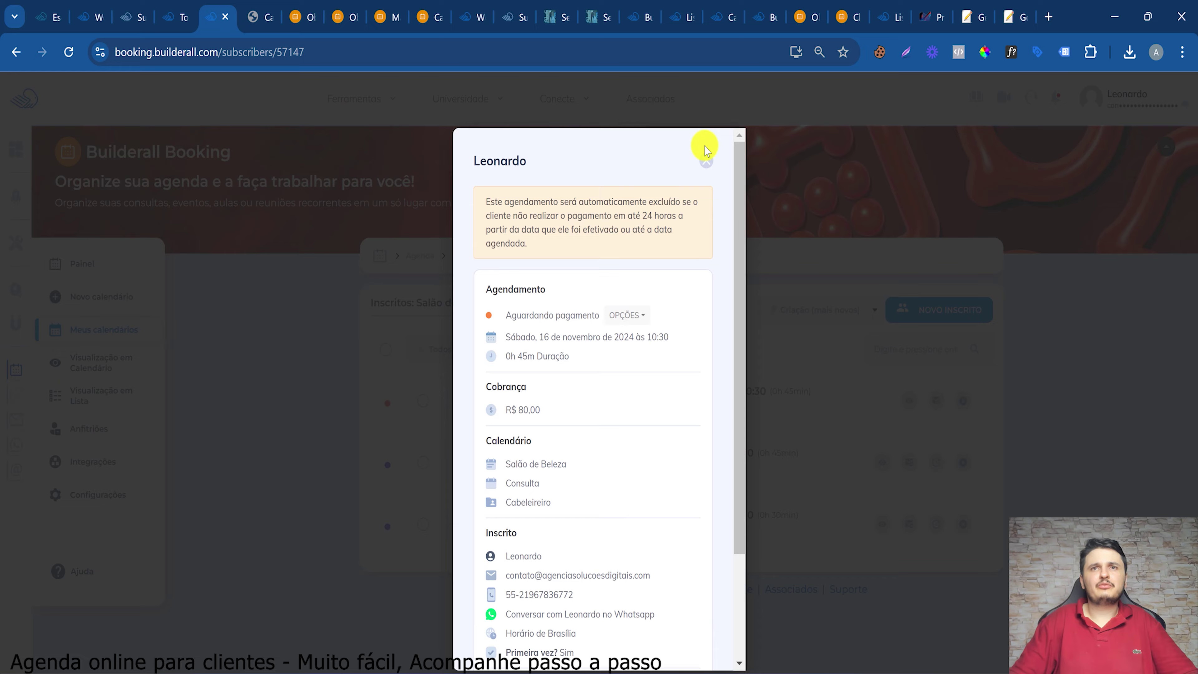
left_click(708, 163)
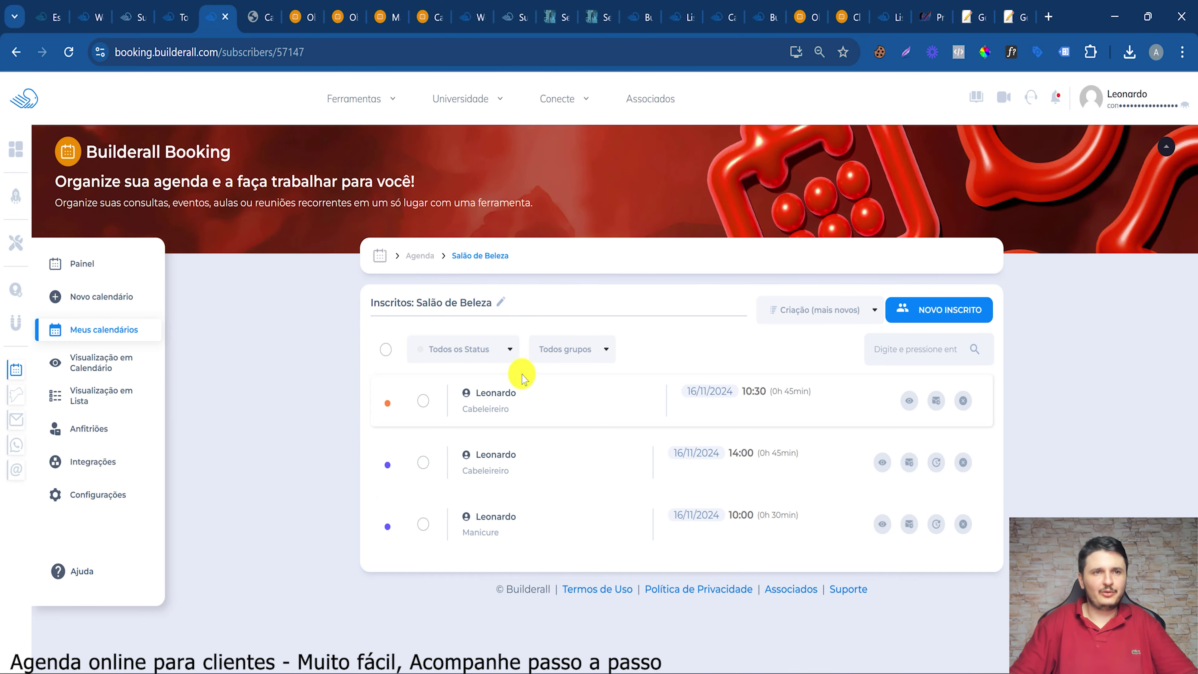
Try the status filter and Ação bulk actions, leaving all appointments unselected
left_click(458, 349)
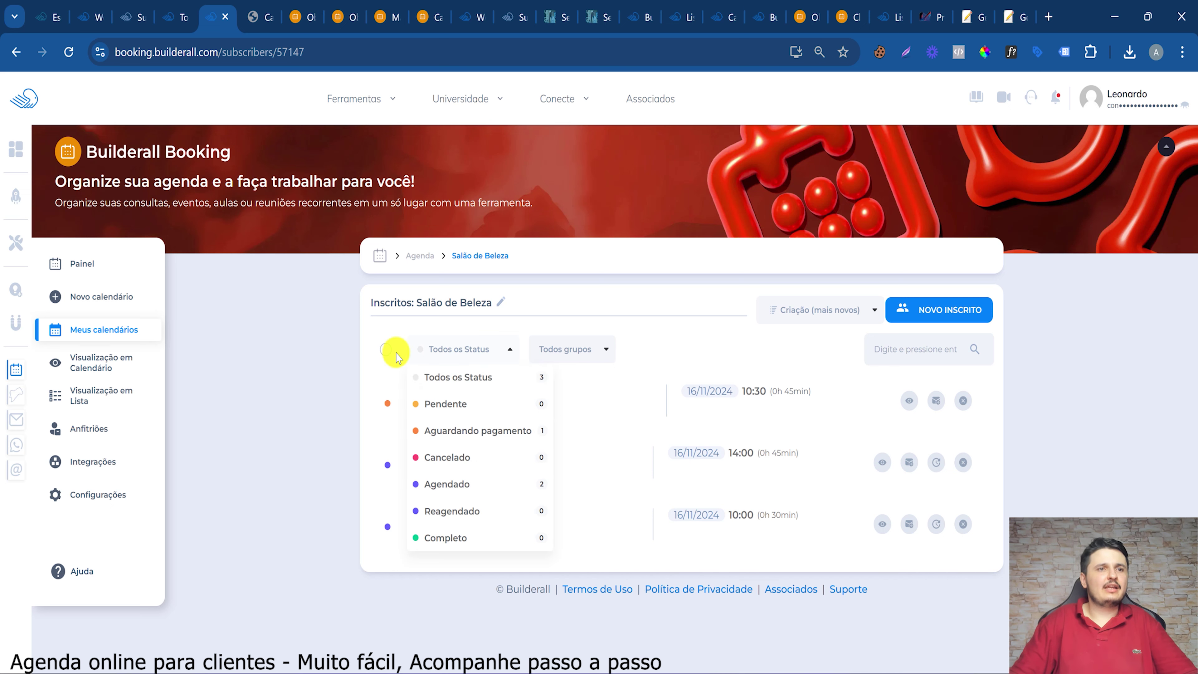
left_click(386, 349)
left_click(557, 348)
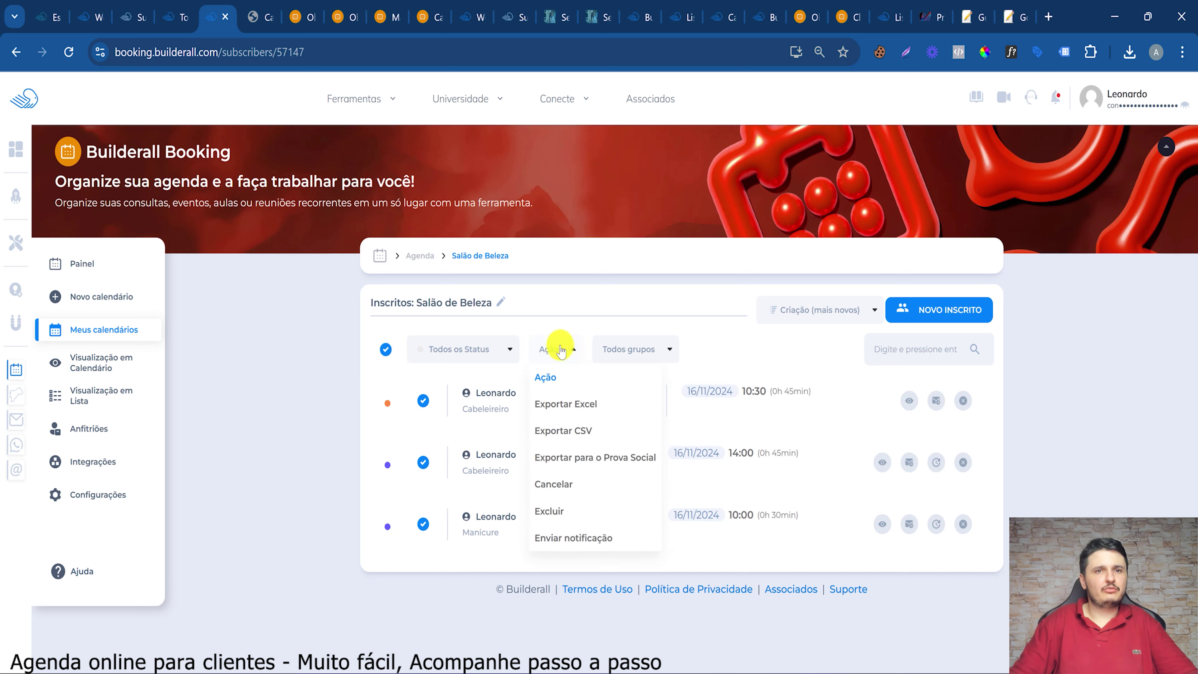
left_click(385, 348)
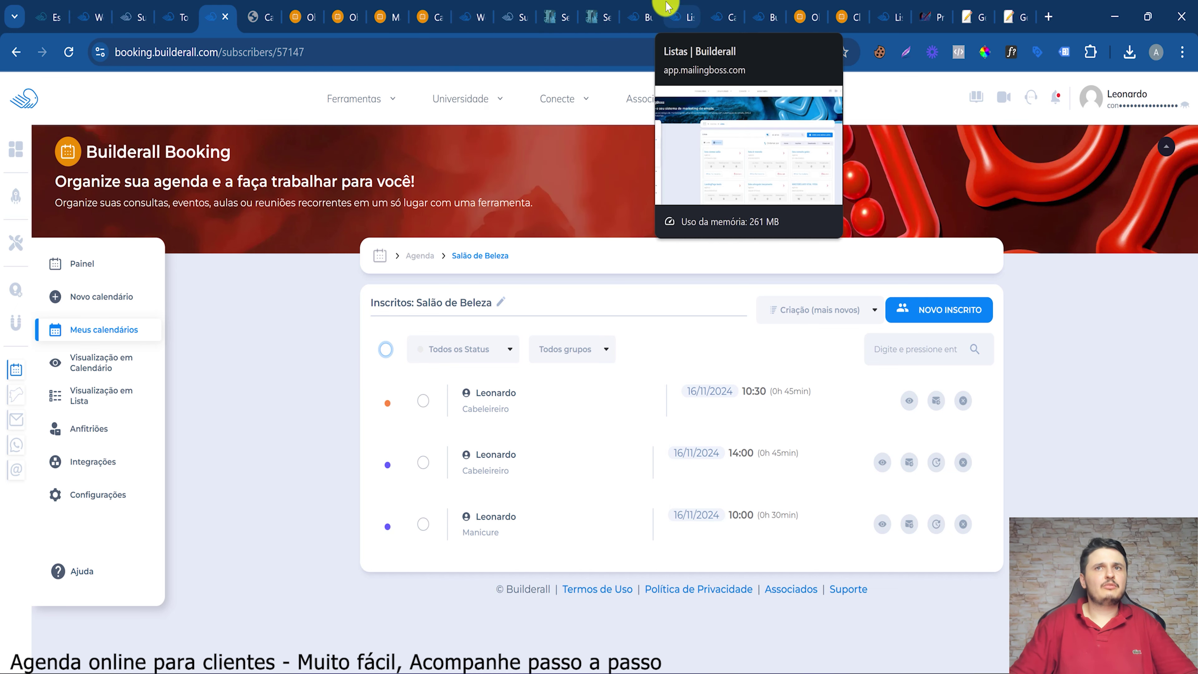
View the MailingBoss salon clients list's subscribers, showing one confirmed subscriber
left_click(675, 15)
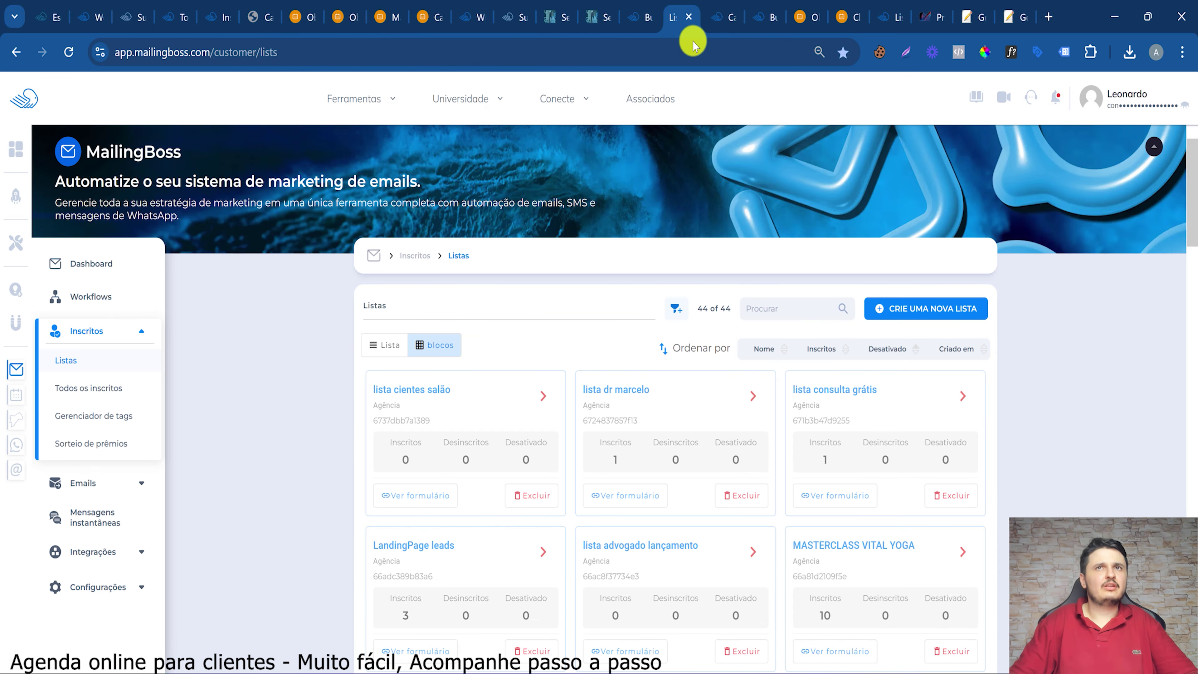
left_click(549, 395)
left_click(613, 491)
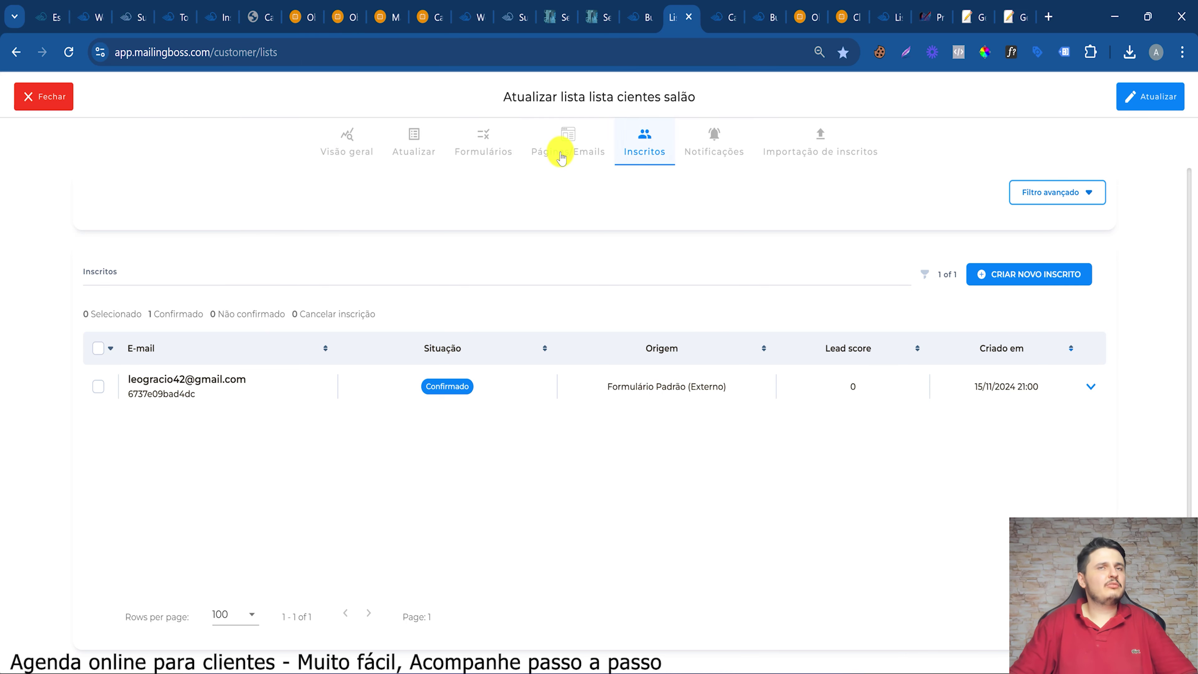
left_click(571, 147)
left_click(635, 150)
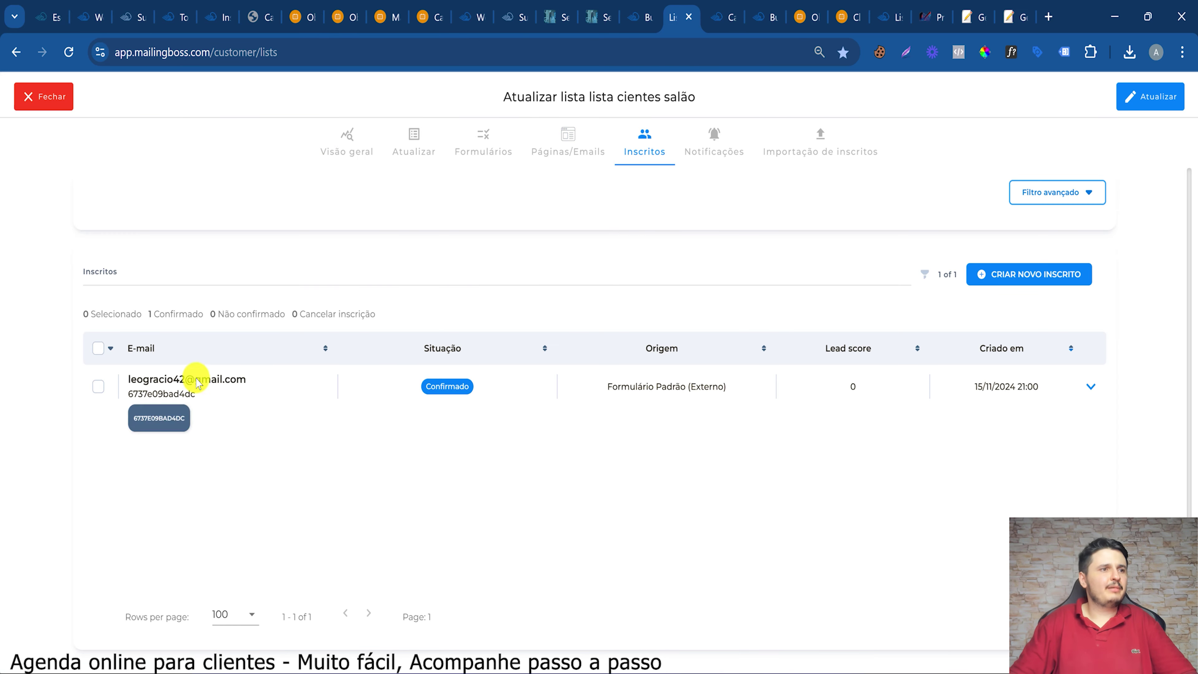
Cycle through the SuperCheckout, booking subscribers and email campaigns tabs
left_click(116, 3)
key("ctrl+Tab")
key("ctrl+Tab")
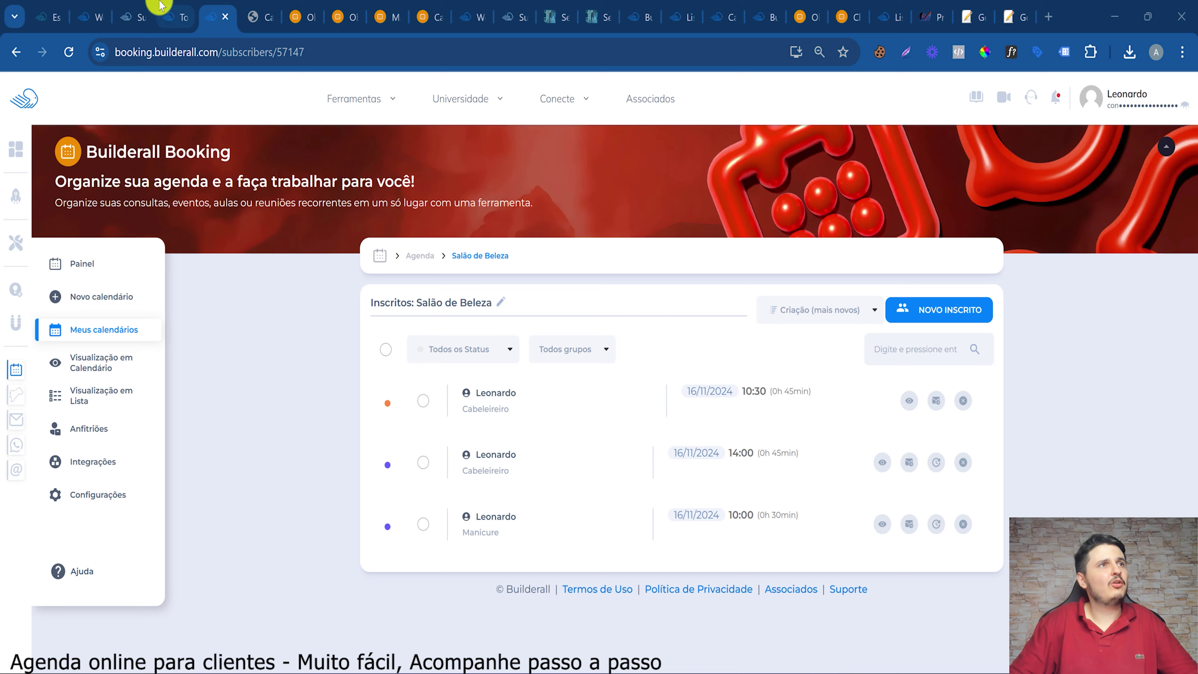
left_click(159, 6)
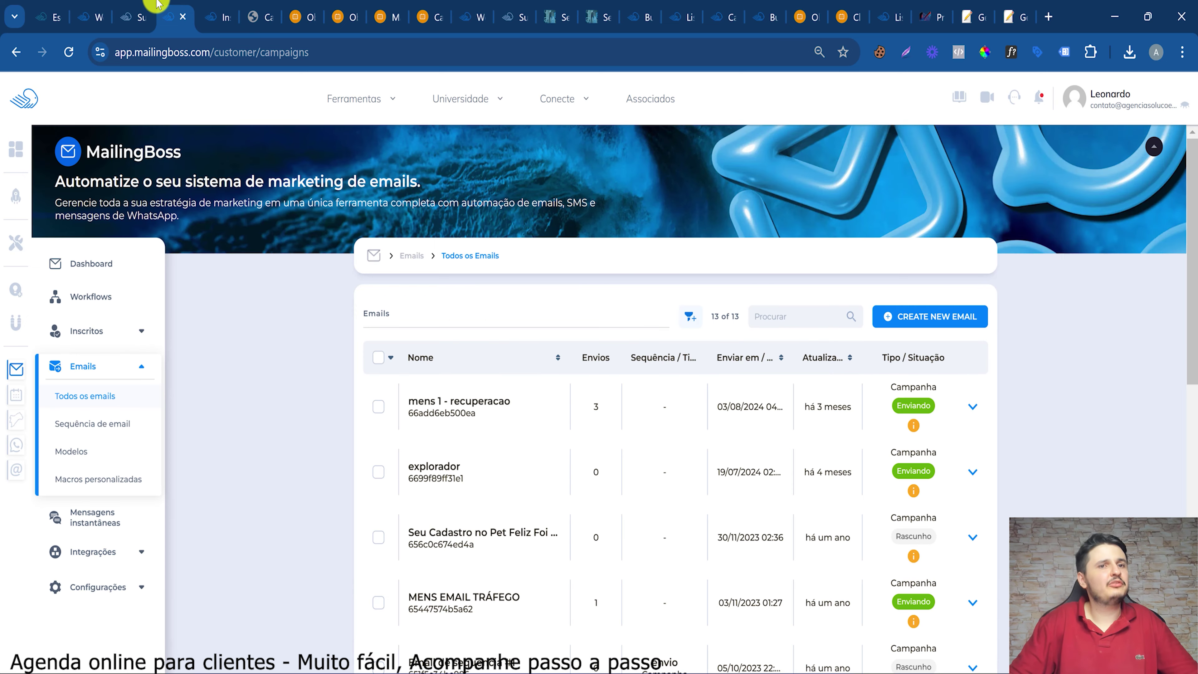
left_click(142, 10)
Edit the Agenda Online page and drop a 'Painel em branco' onto the canvas
left_click(92, 15)
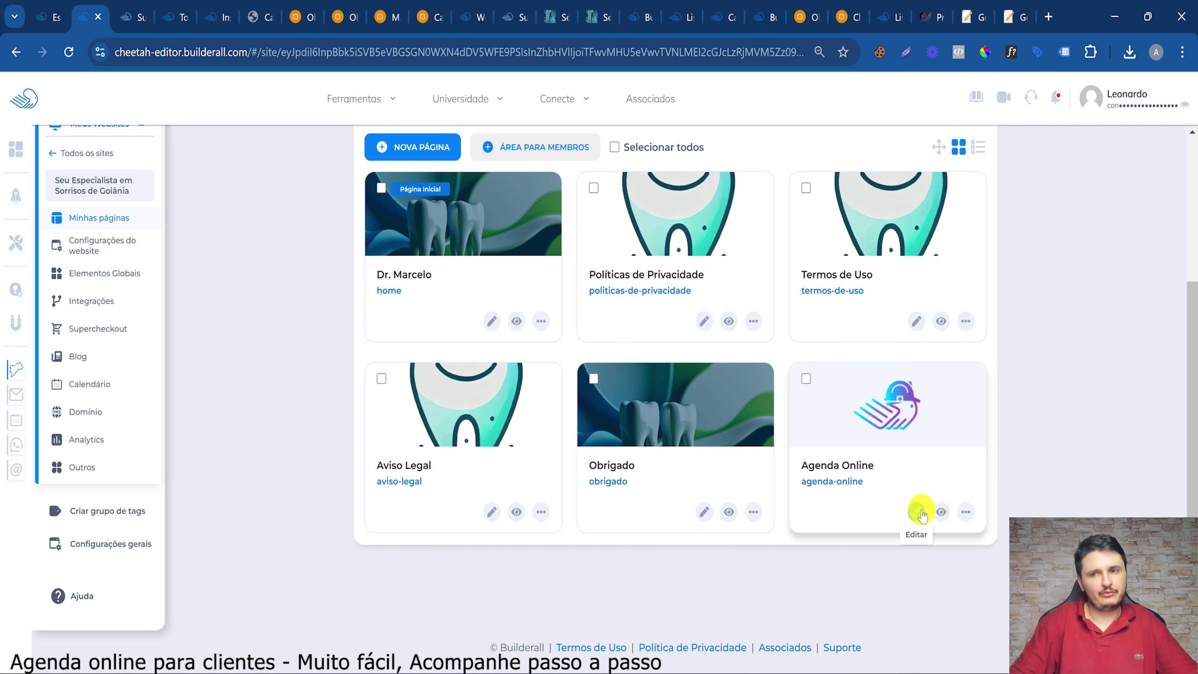
left_click(918, 512)
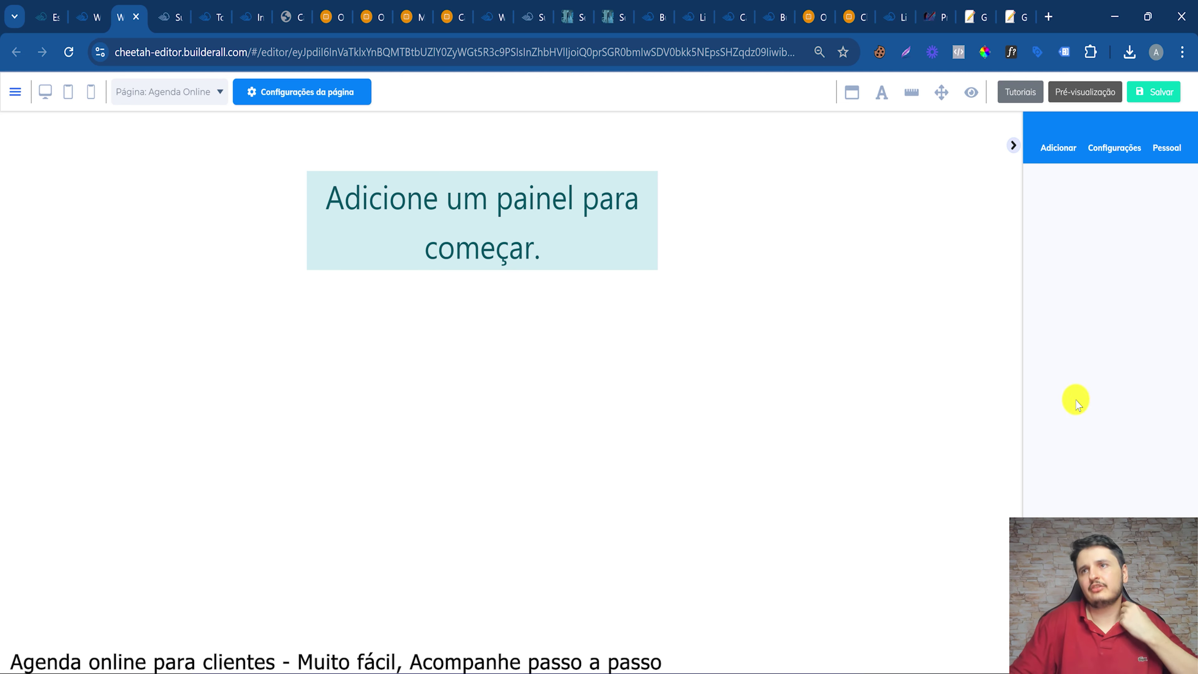
left_click(1061, 148)
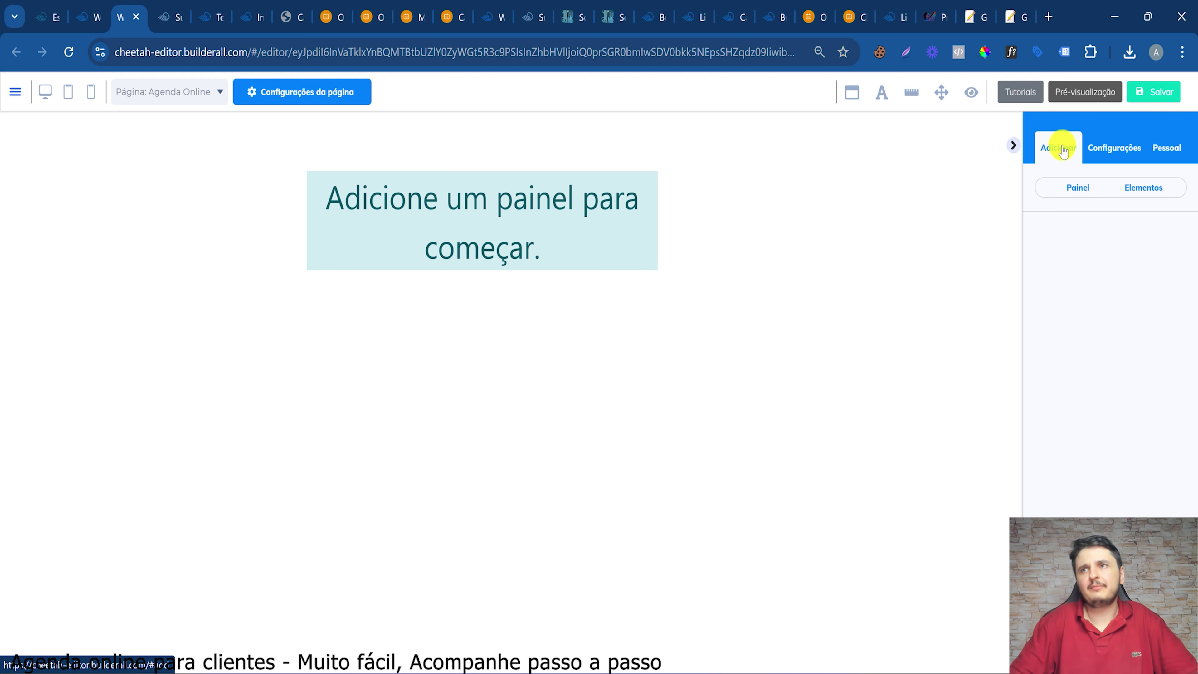
left_click(1077, 187)
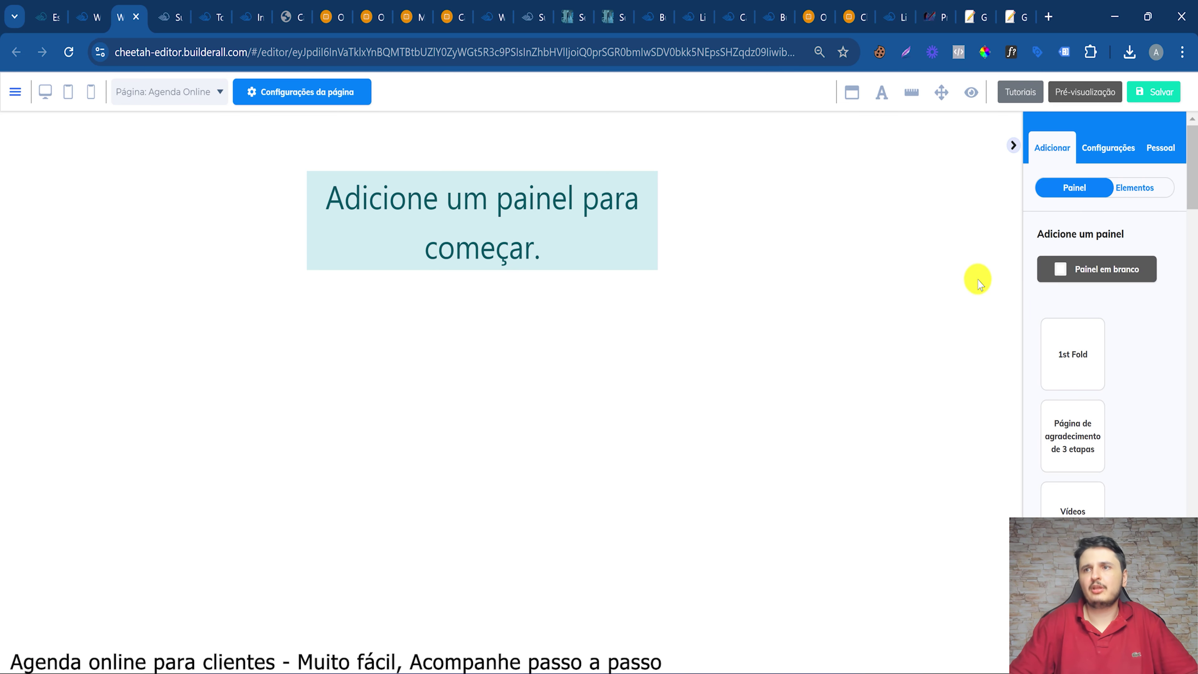
left_click_drag(1060, 268, 640, 215)
left_click_drag(604, 163, 605, 165)
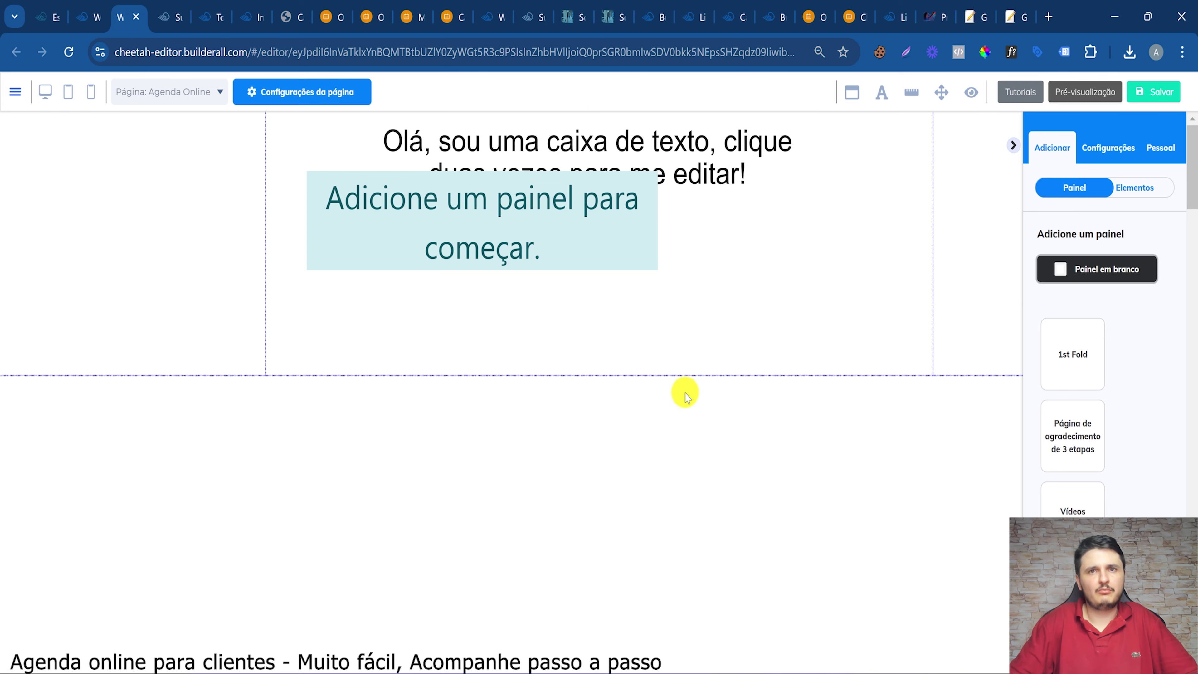
Delete the new panel's default text box
left_click(598, 373)
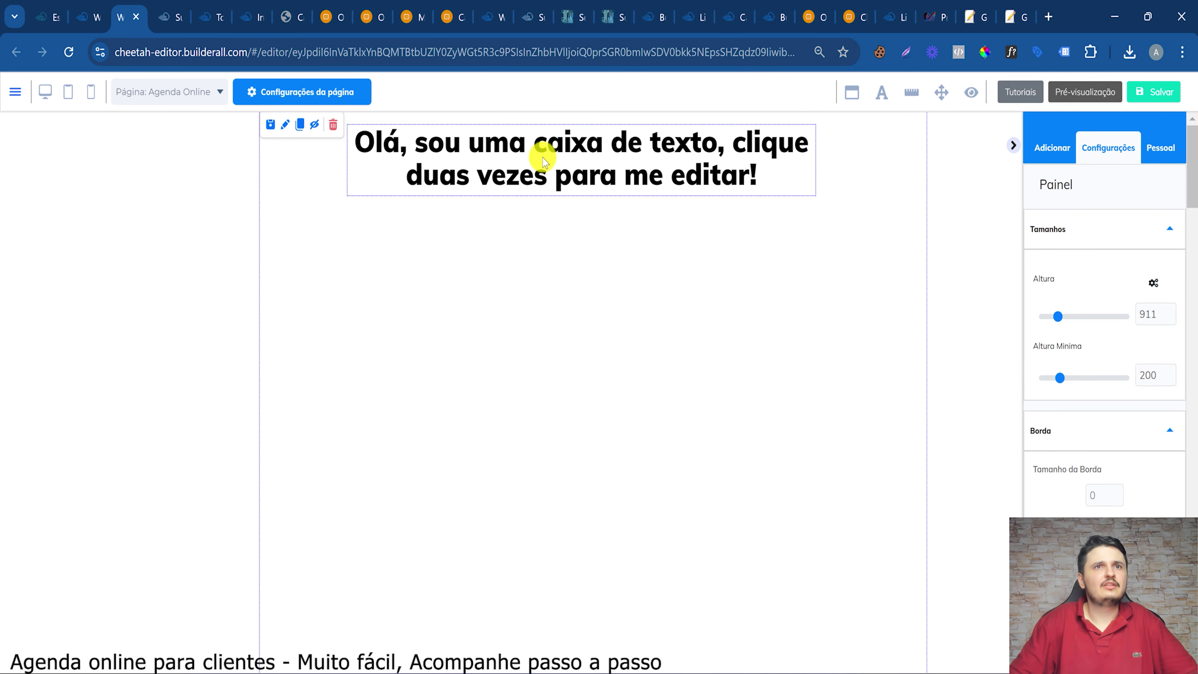
left_click(490, 149)
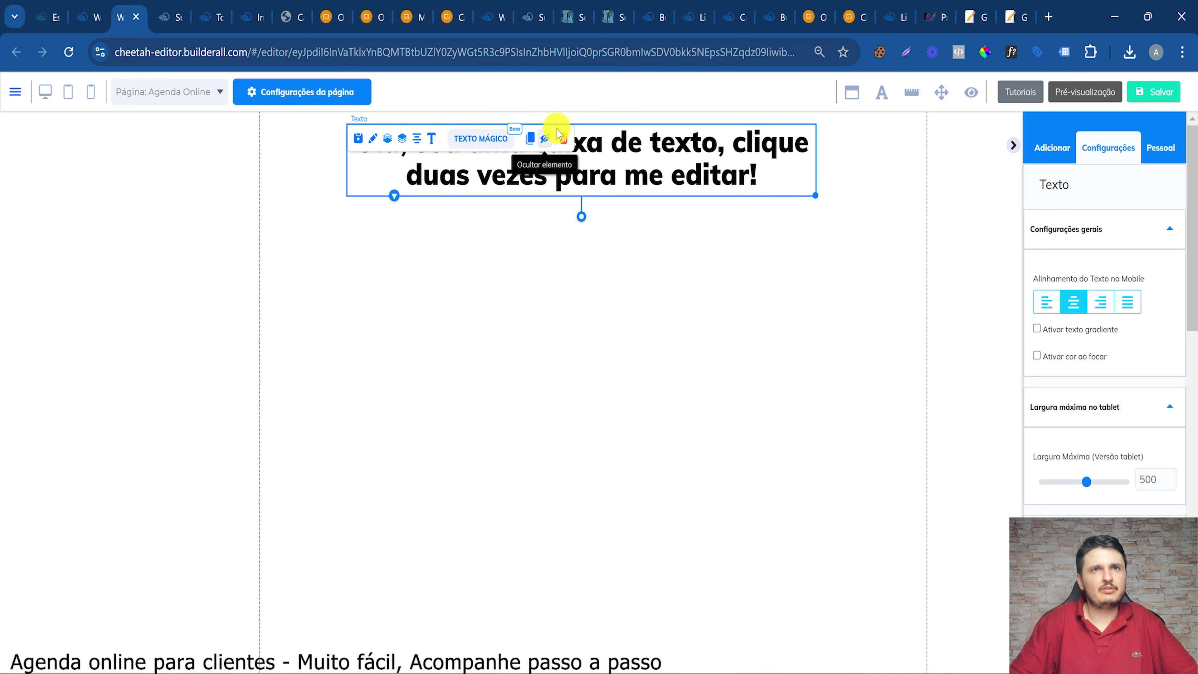
left_click(571, 147)
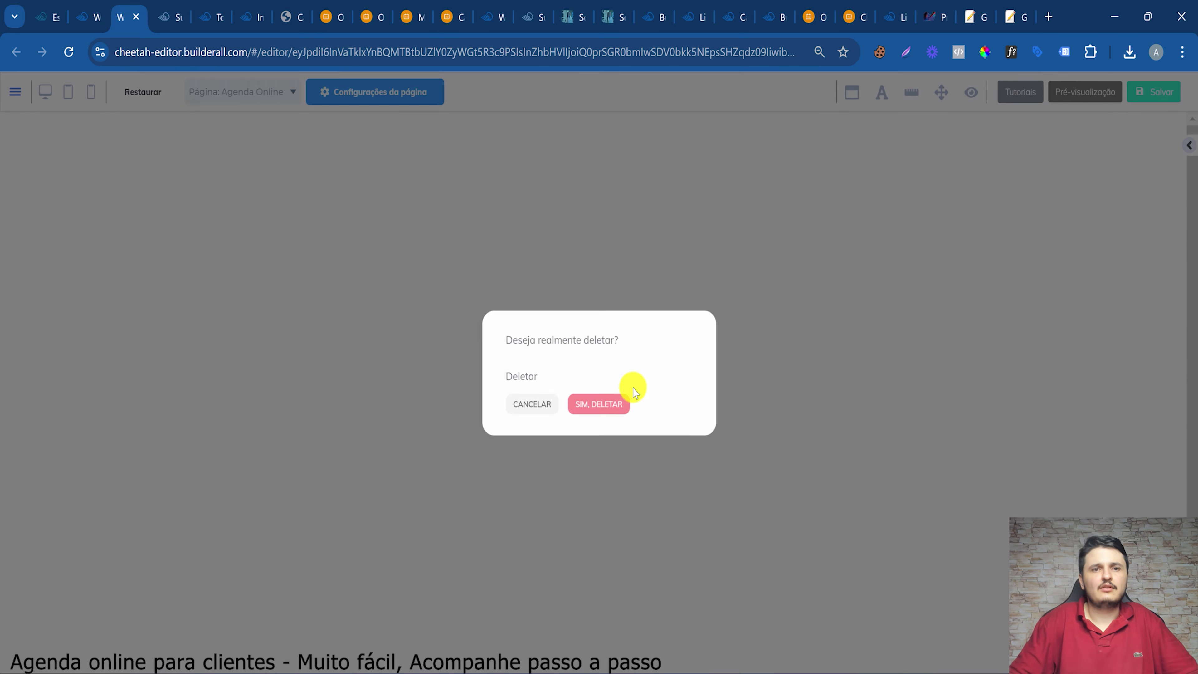
left_click(627, 399)
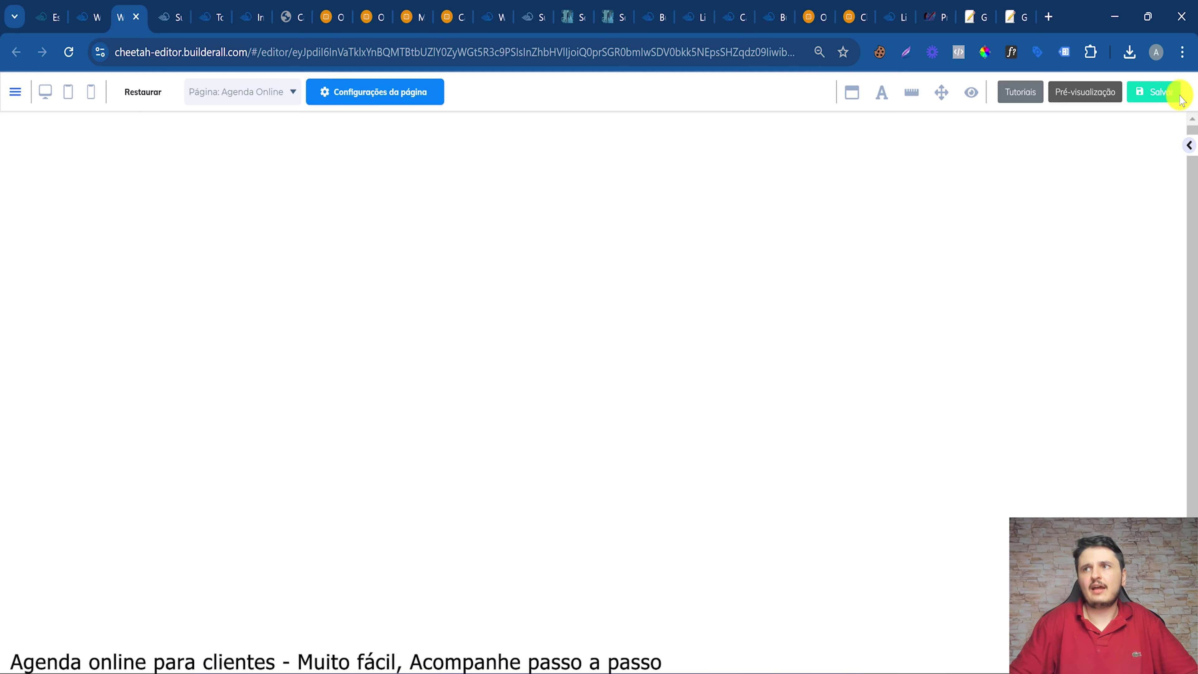
Drag an Iframe element from Elementos into the empty panel
left_click(1188, 148)
scroll(1067, 349, "down", 15)
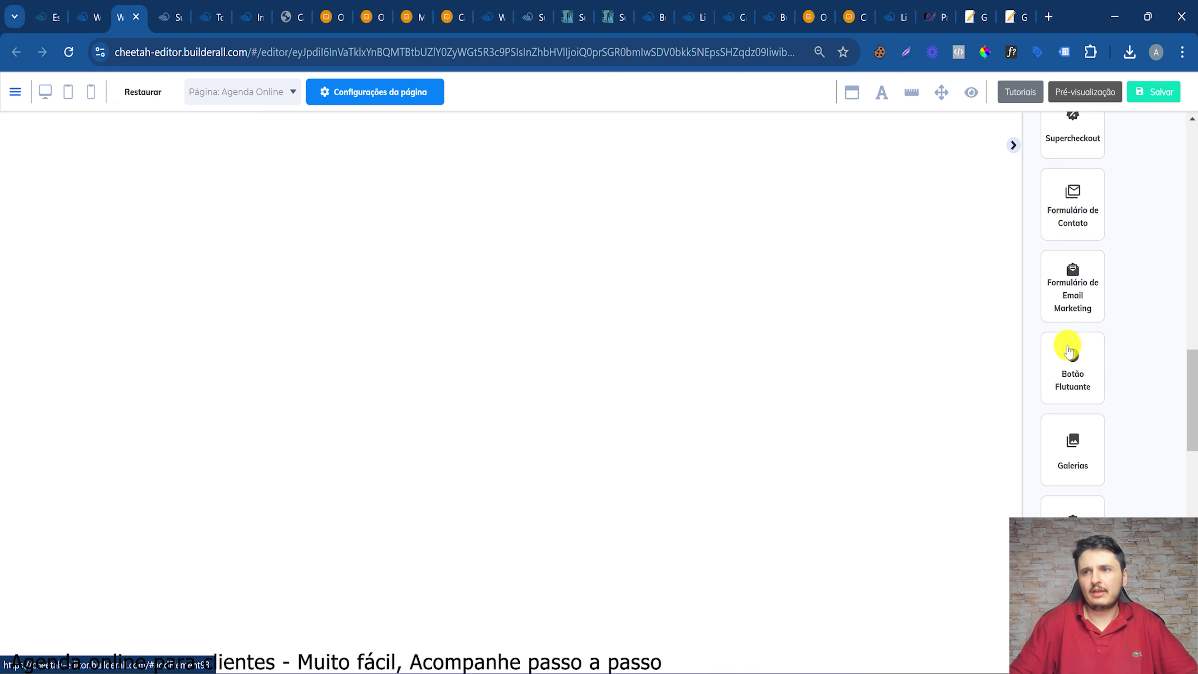
scroll(1069, 359, "down", 4)
left_click(1071, 378)
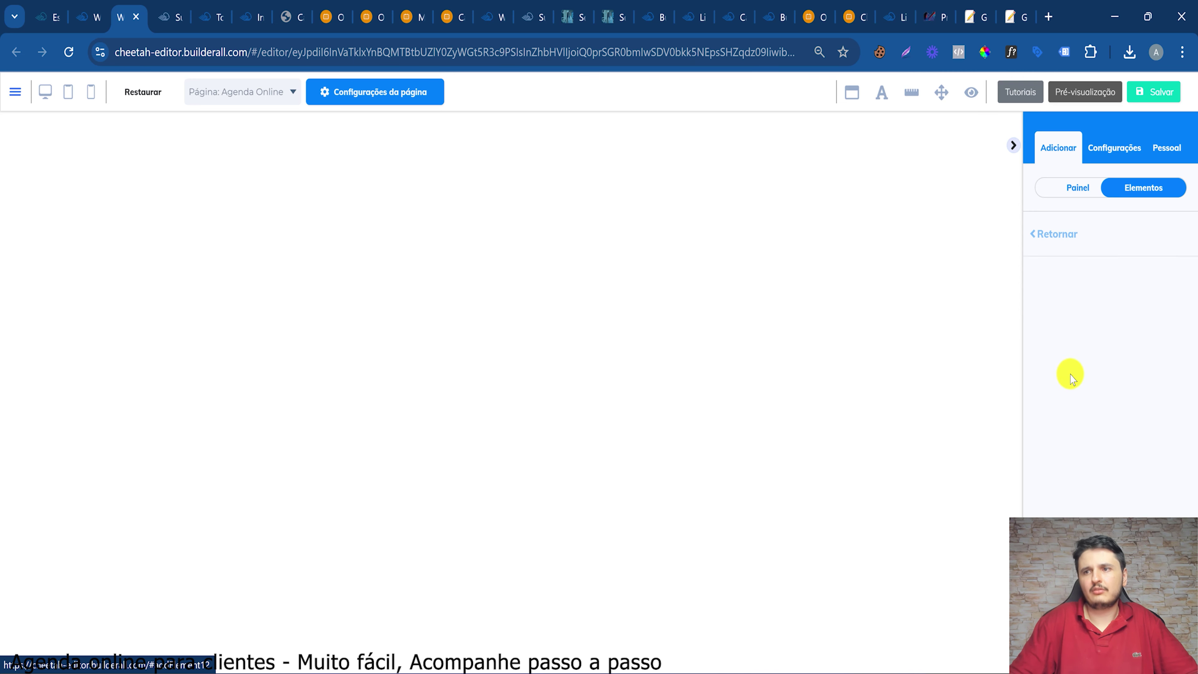
left_click_drag(1137, 321, 432, 118)
Open the Incorporar embed dialog for the Salão de Beleza calendar
left_click(294, 10)
left_click(332, 7)
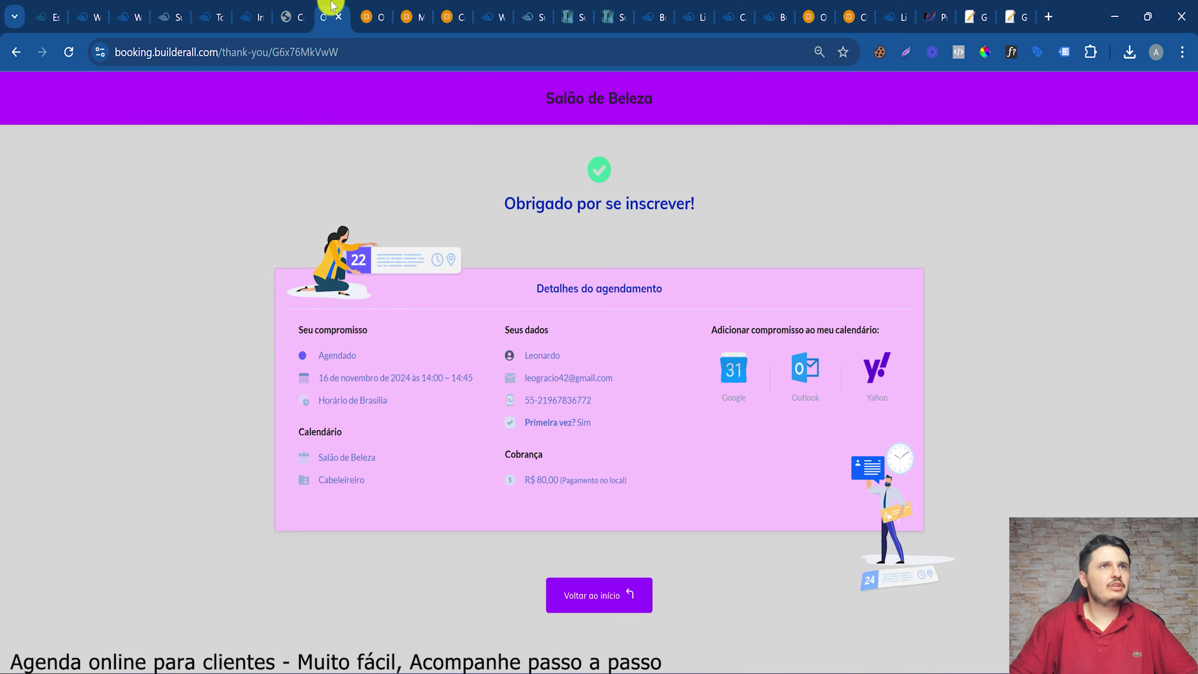
left_click(259, 16)
left_click(94, 328)
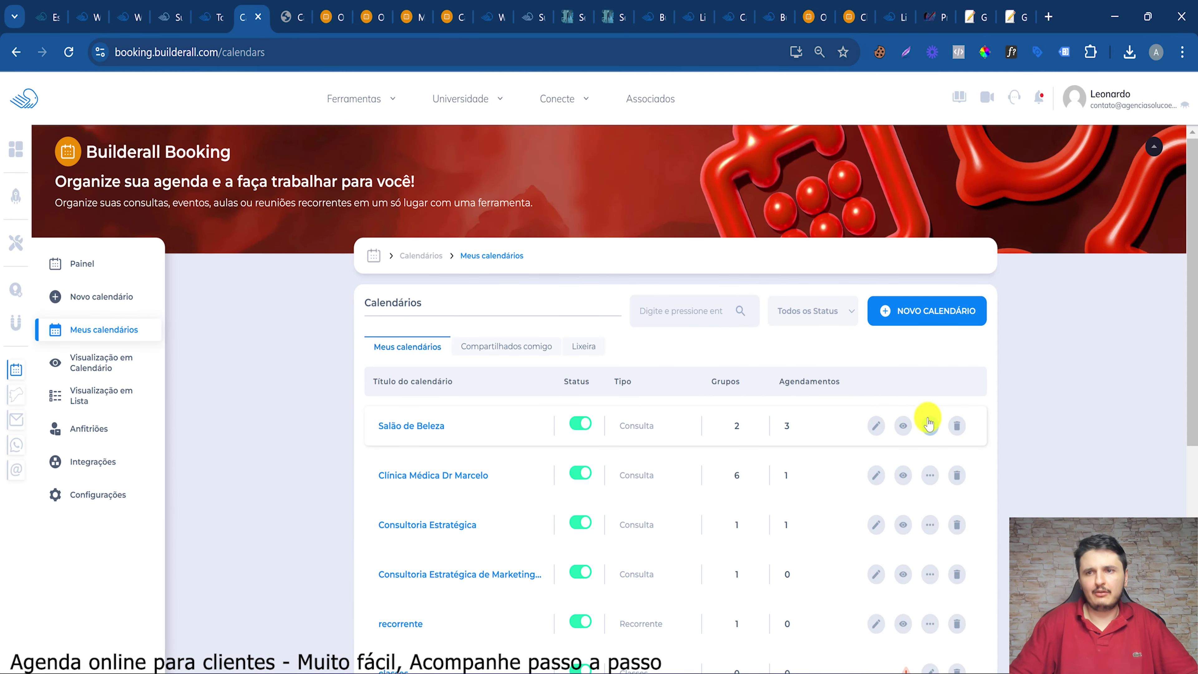
left_click(929, 425)
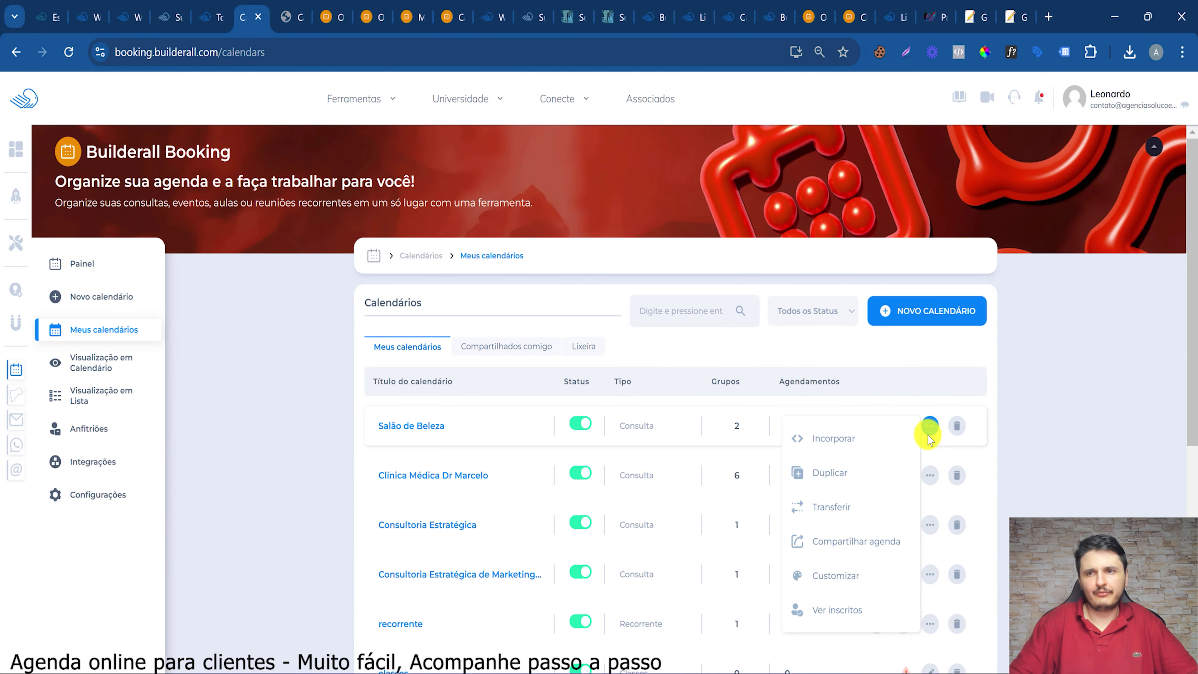
left_click(842, 437)
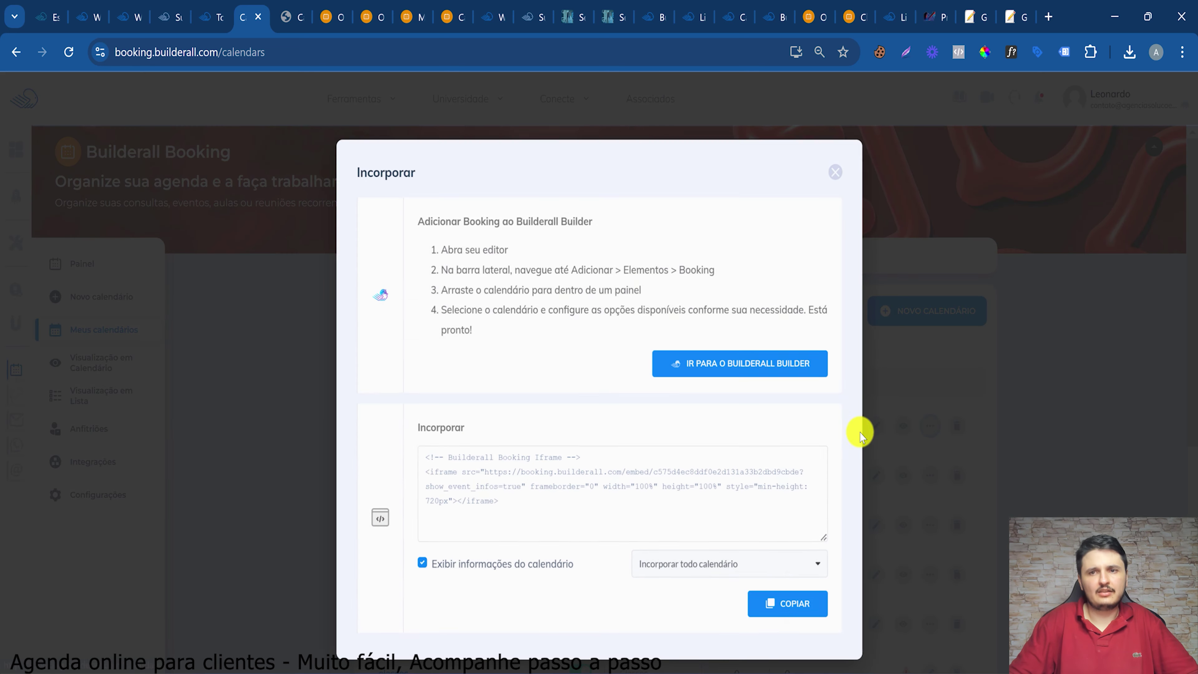
Keep 'Incorporar todo calendário' and select and copy the iframe embed code
left_click(462, 463)
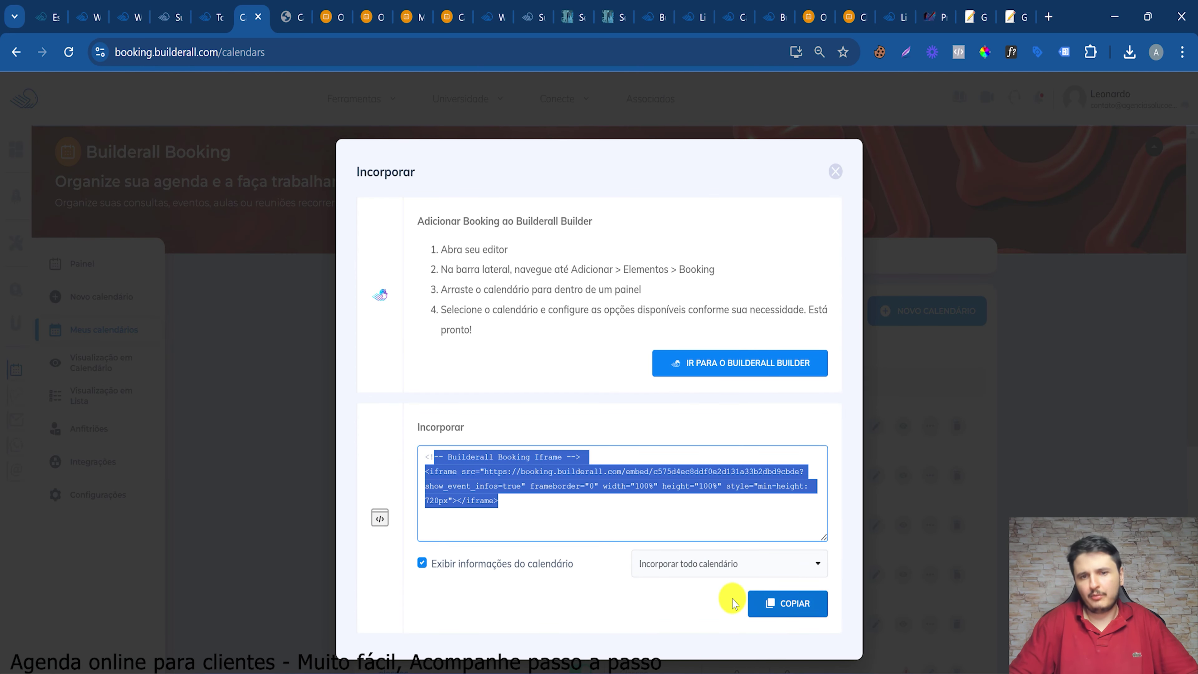
left_click(755, 605)
left_click(730, 567)
left_click(740, 588)
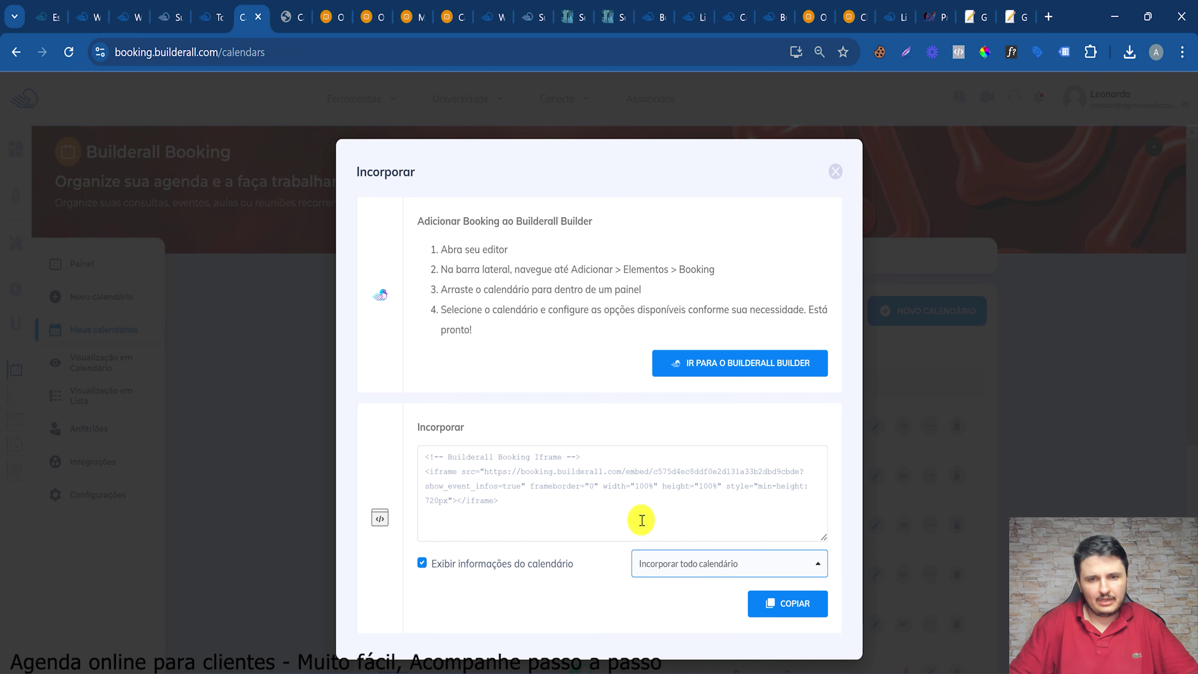
left_click(642, 514)
left_click(722, 574)
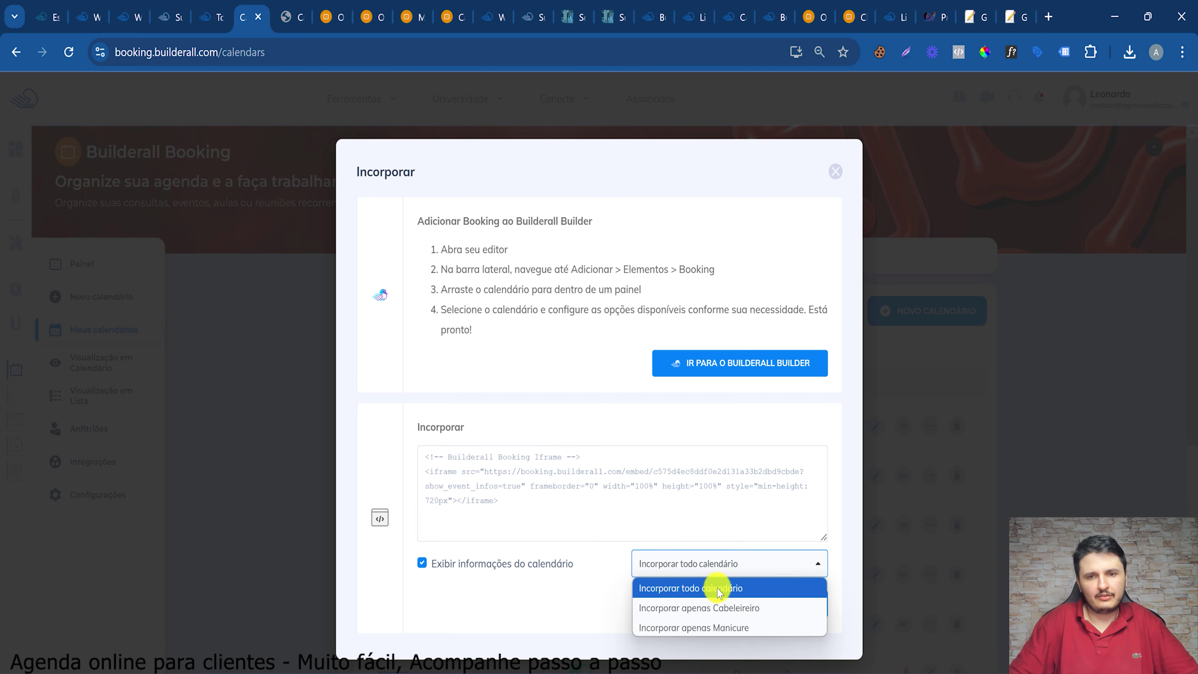
left_click(542, 481)
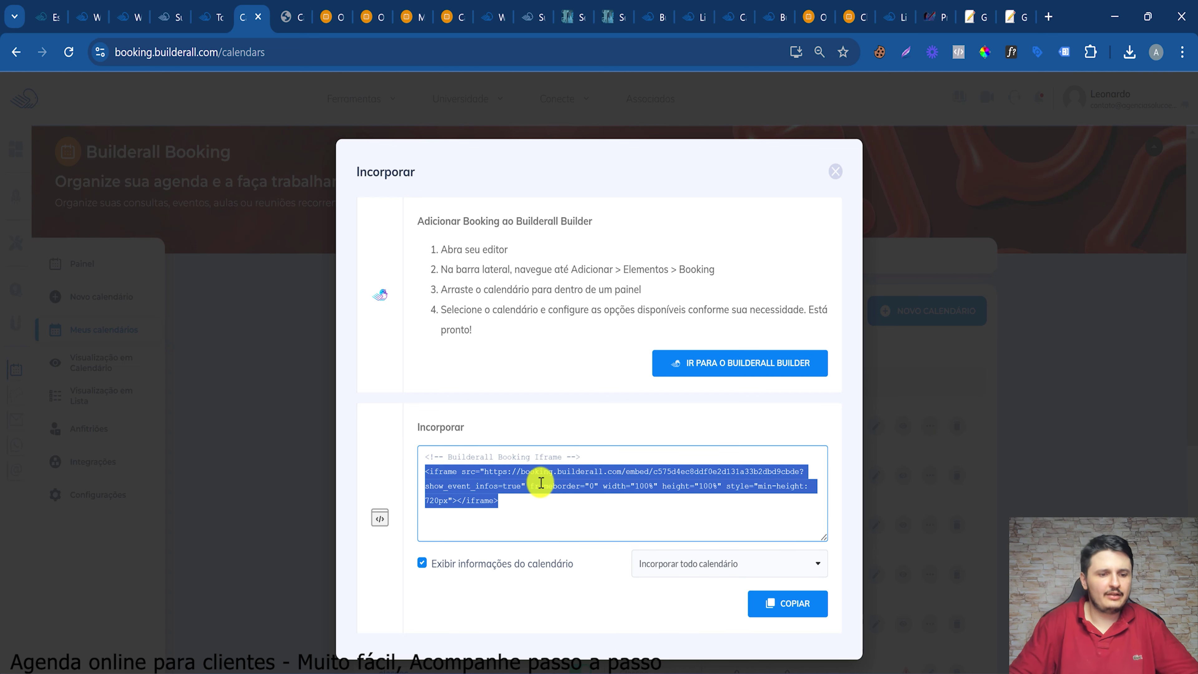
key("ctrl+a")
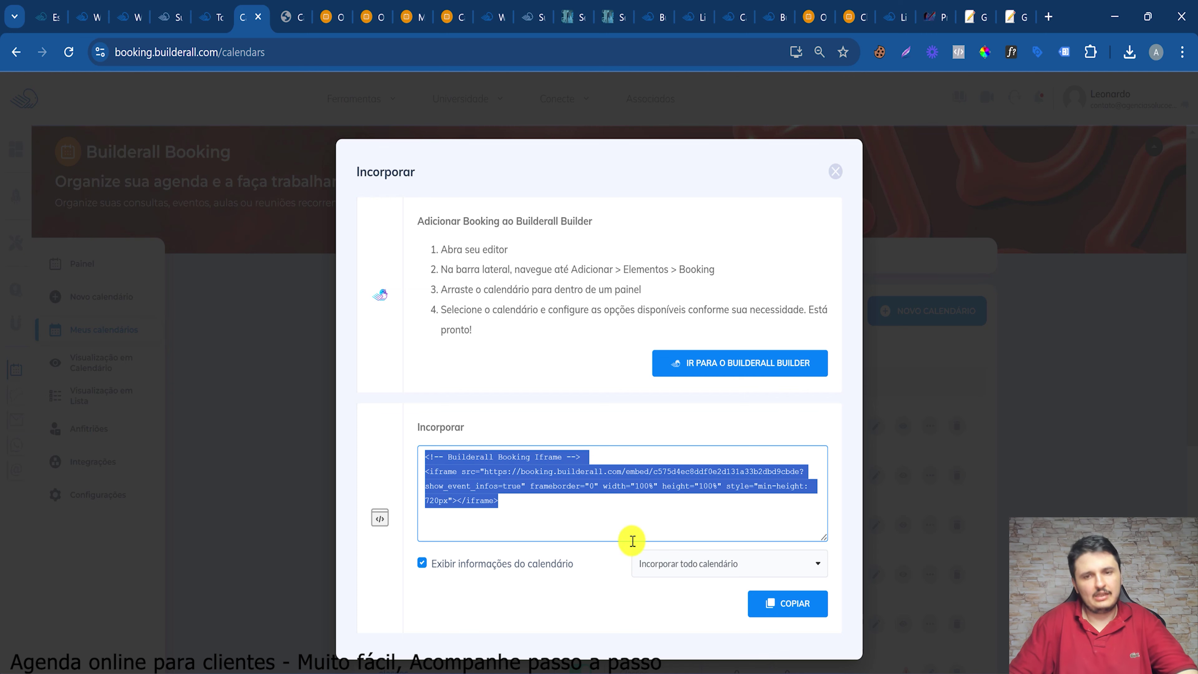
Paste the Salão de Beleza booking calendar embed code into the iframe's 'Incorporar documento'
left_click(146, 9)
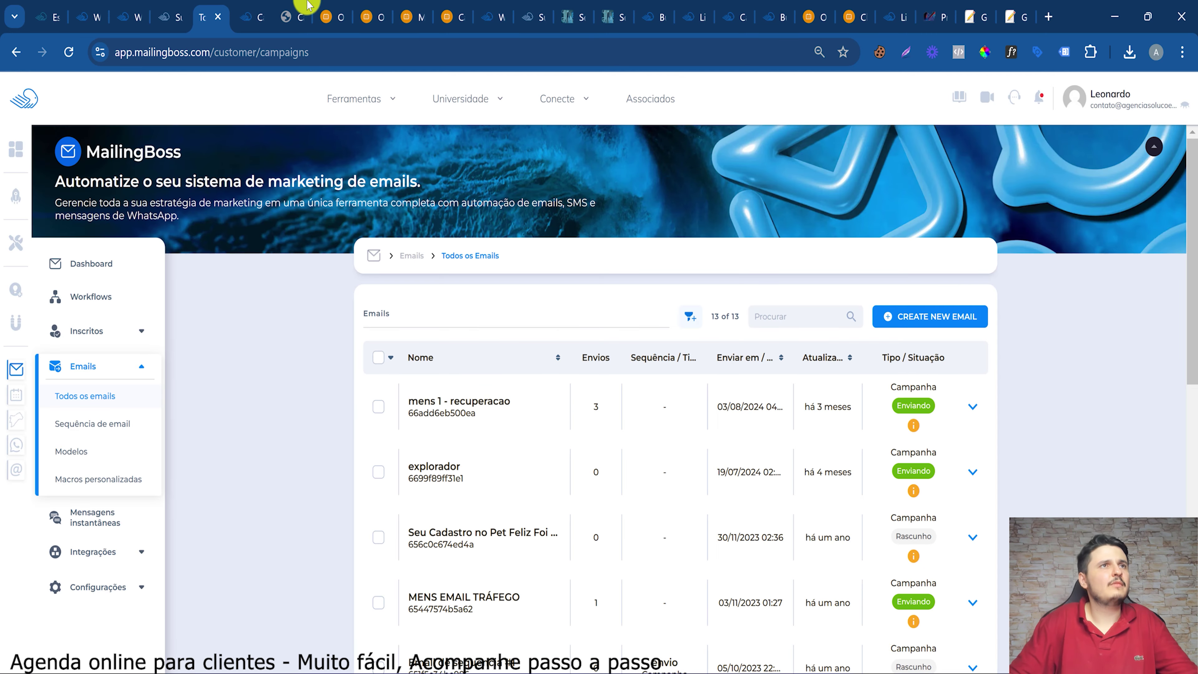
left_click(300, 9)
left_click(153, 6)
left_click(132, 12)
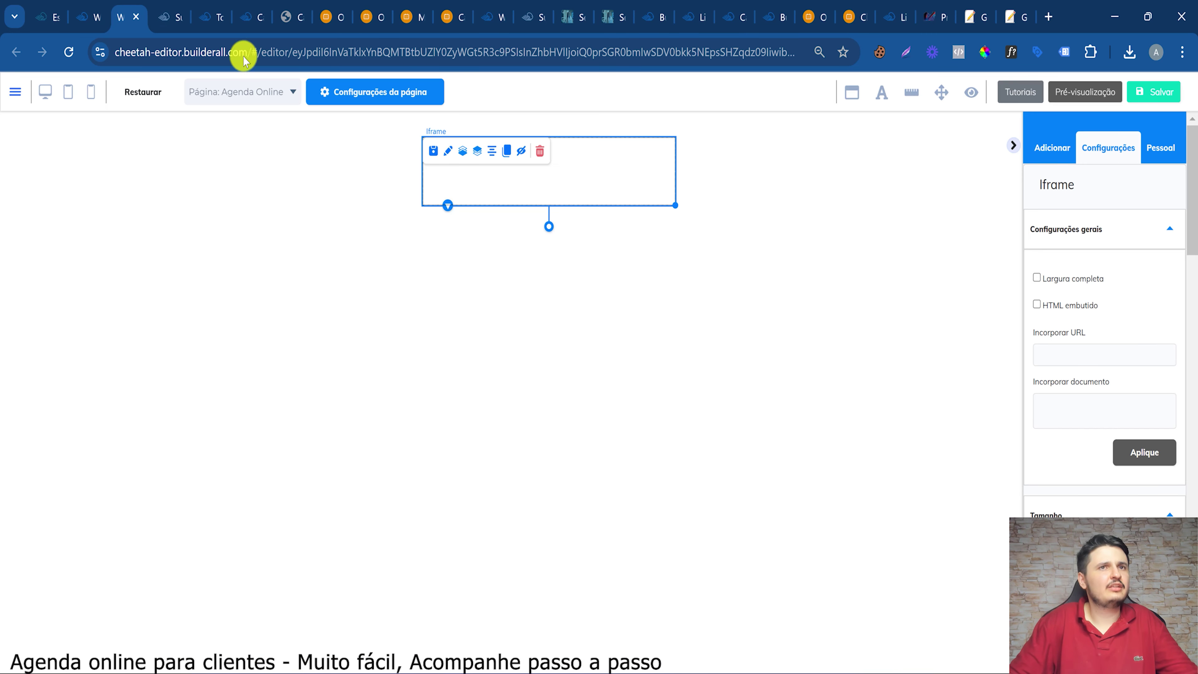
key("ctrl+v")
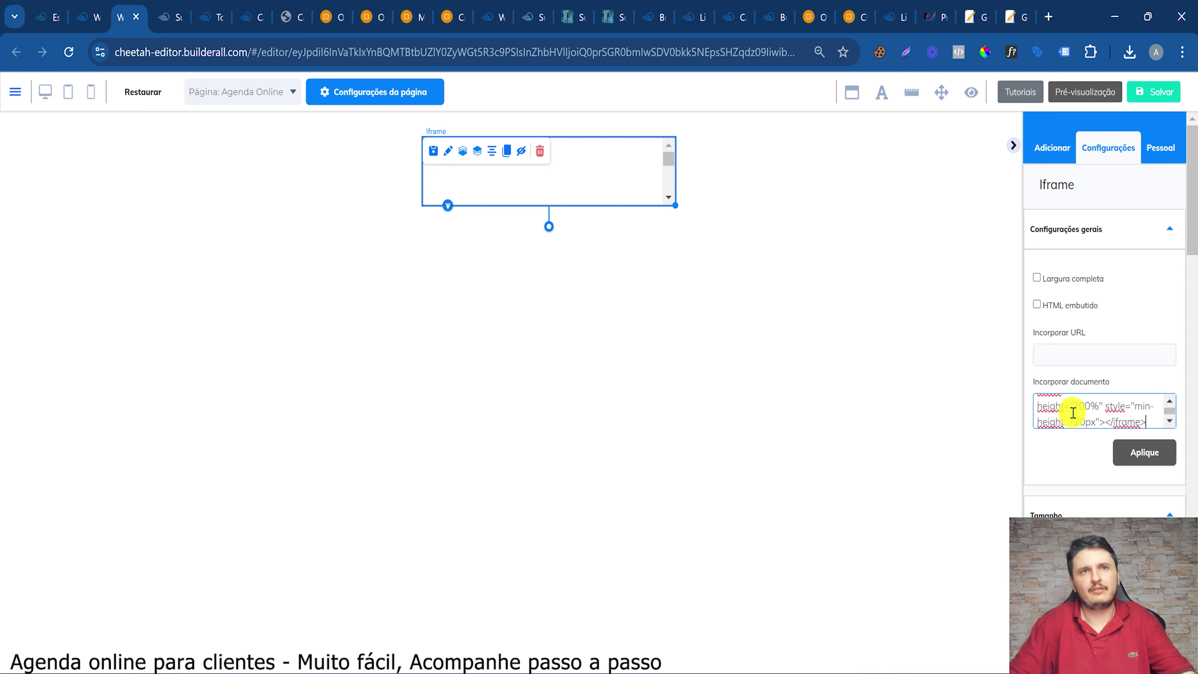
Enlarge and reposition the iframe so the booking calendar fits
left_click_drag(675, 206, 1009, 590)
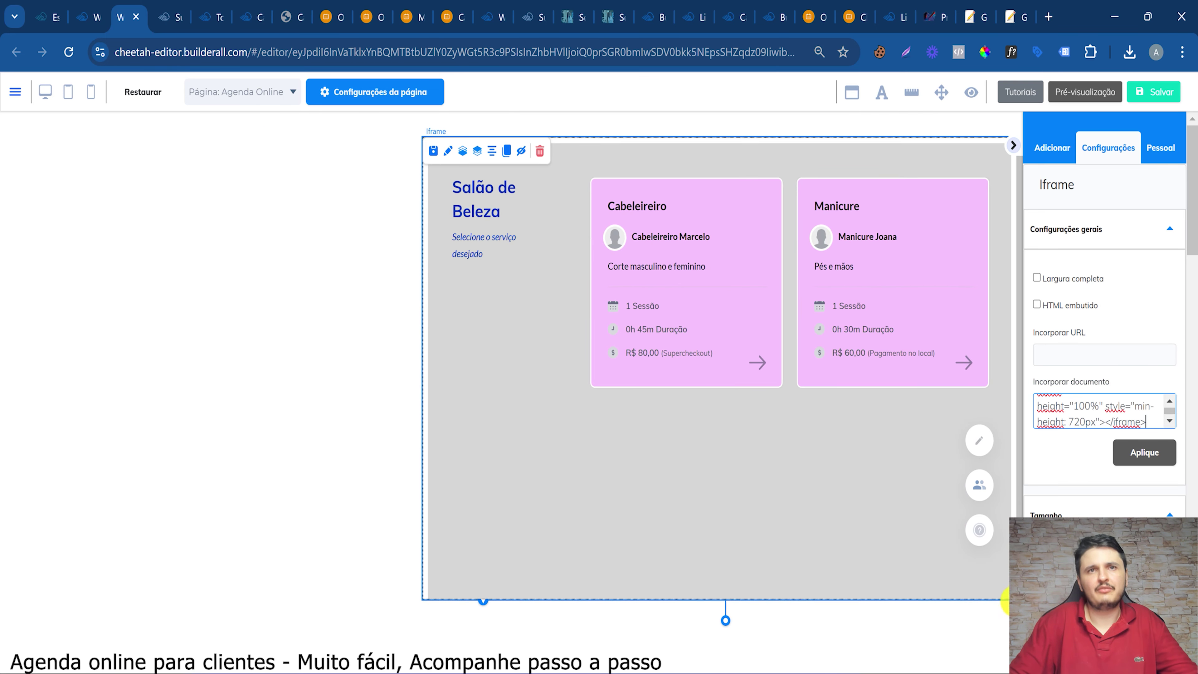
left_click_drag(823, 339, 637, 285)
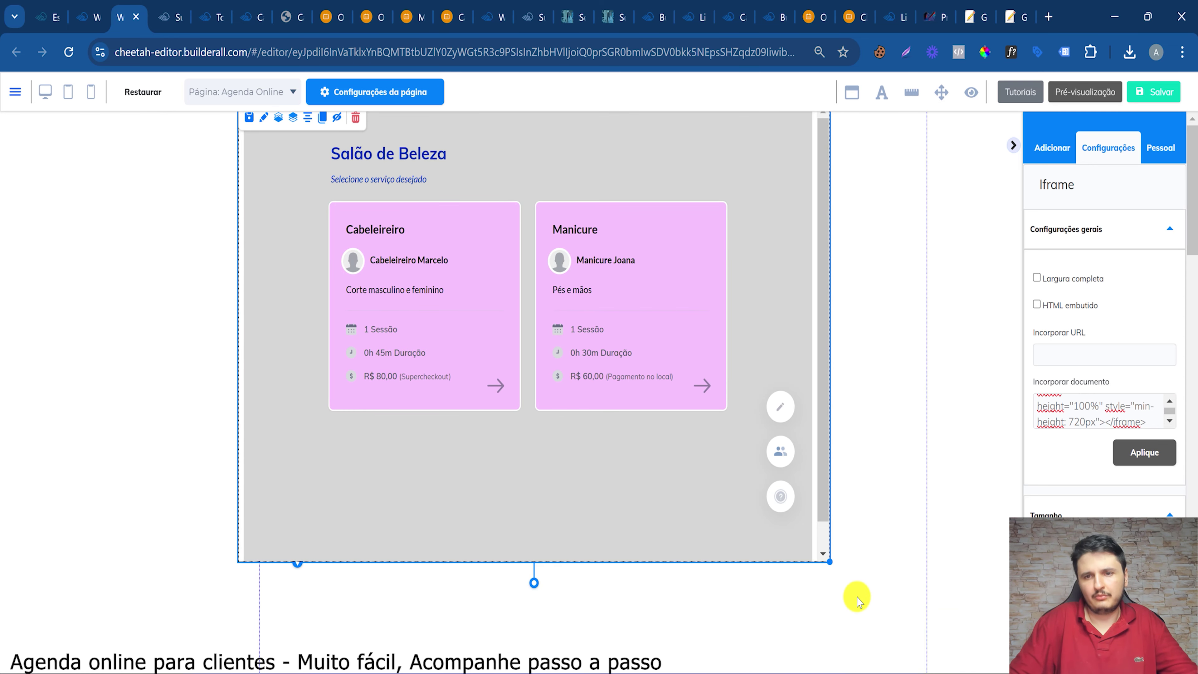
left_click_drag(828, 560, 915, 652)
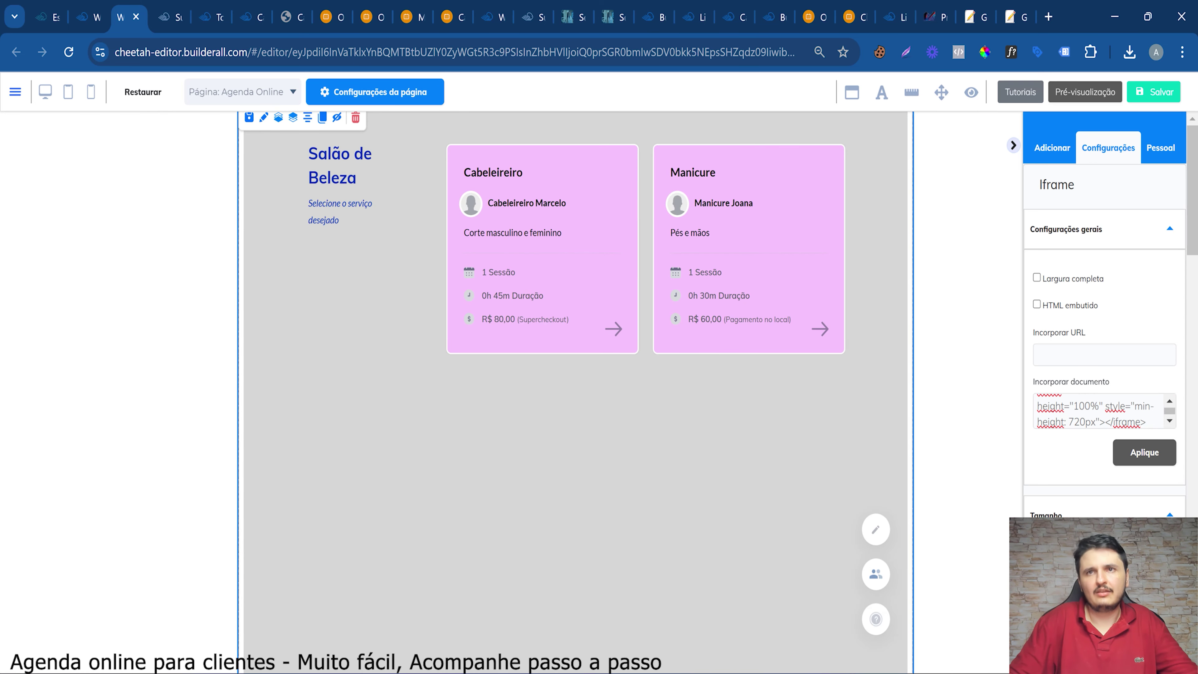
scroll(848, 411, "down", 1)
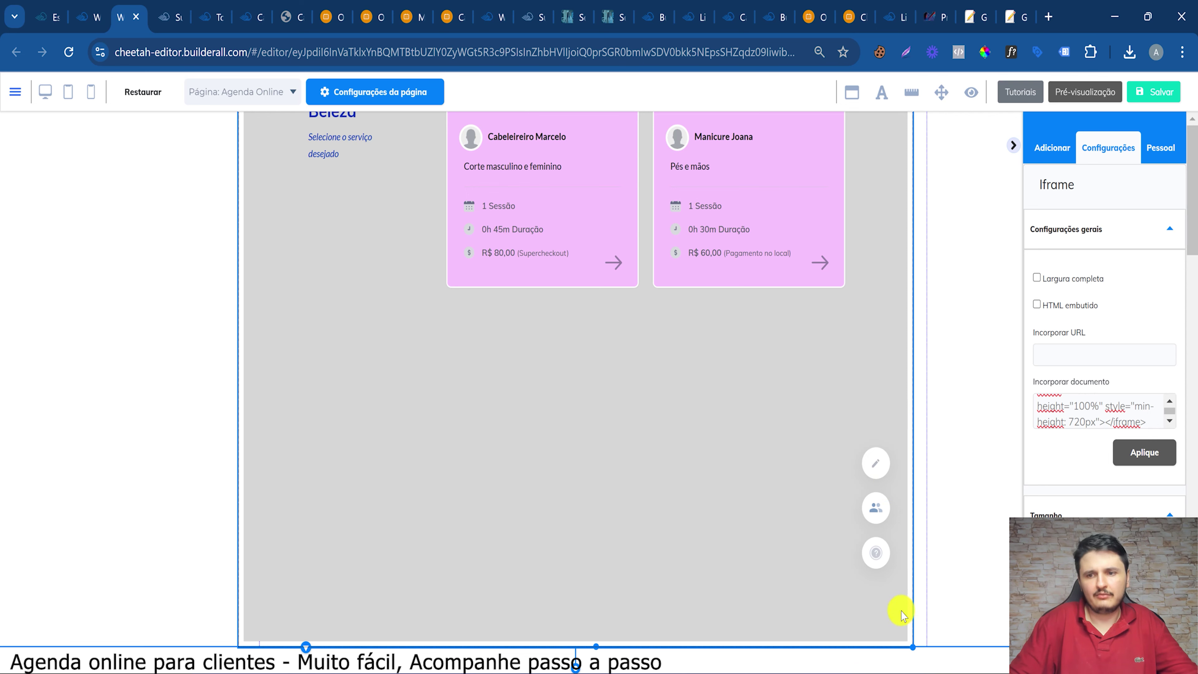
left_click_drag(932, 647, 936, 648)
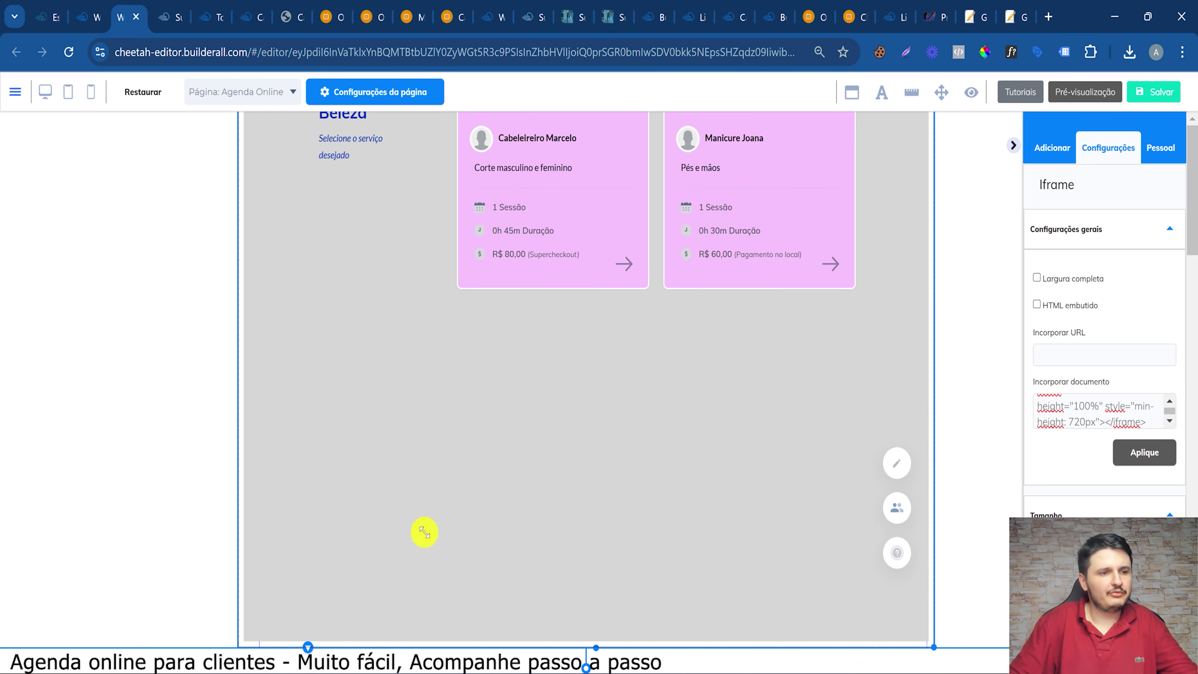
Tick 'Largura completa' for the iframe and switch to the mobile layout
left_click(1064, 279)
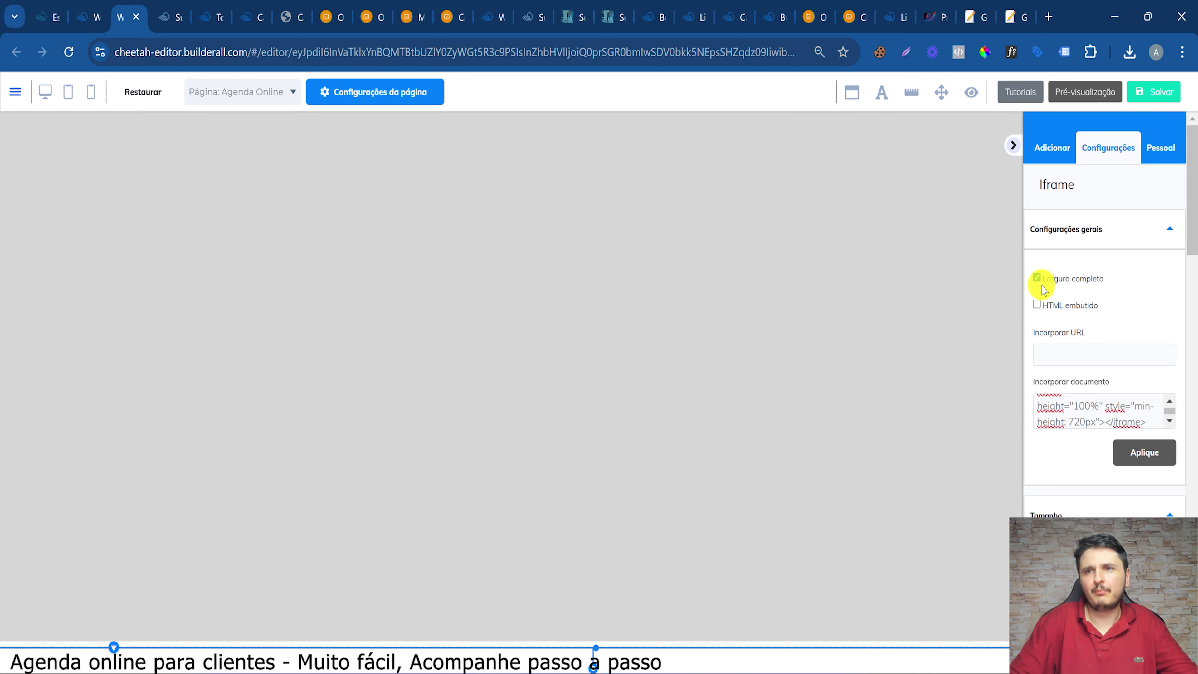
scroll(264, 352, "up", 1)
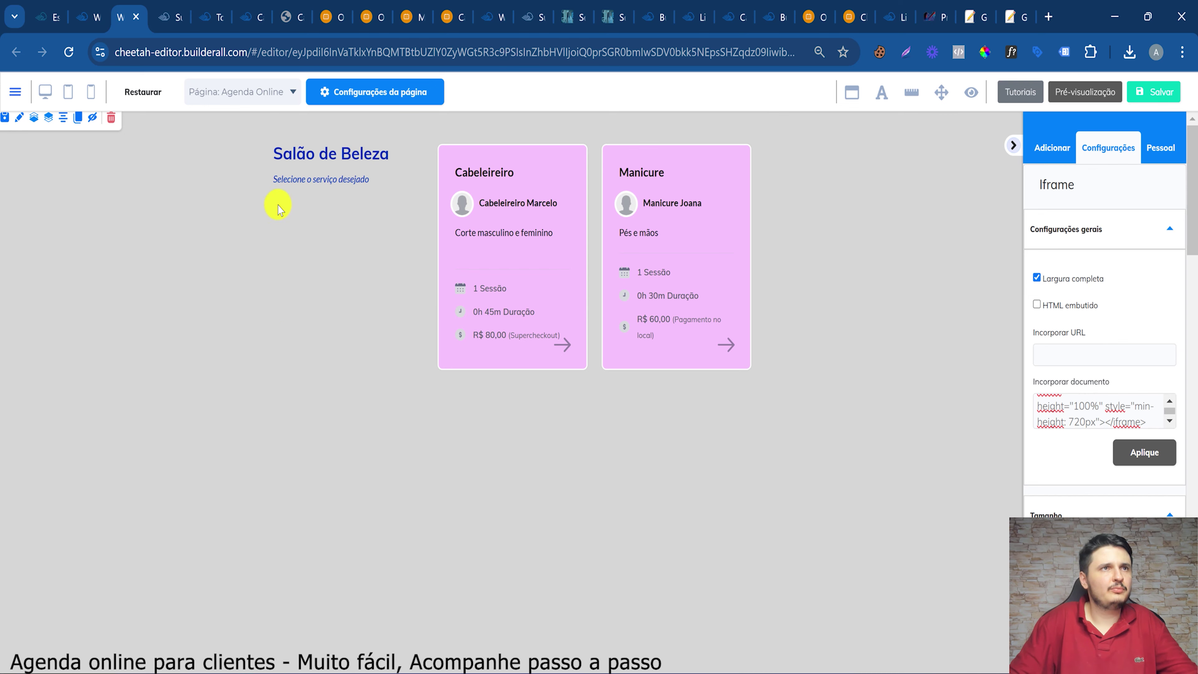
left_click(91, 95)
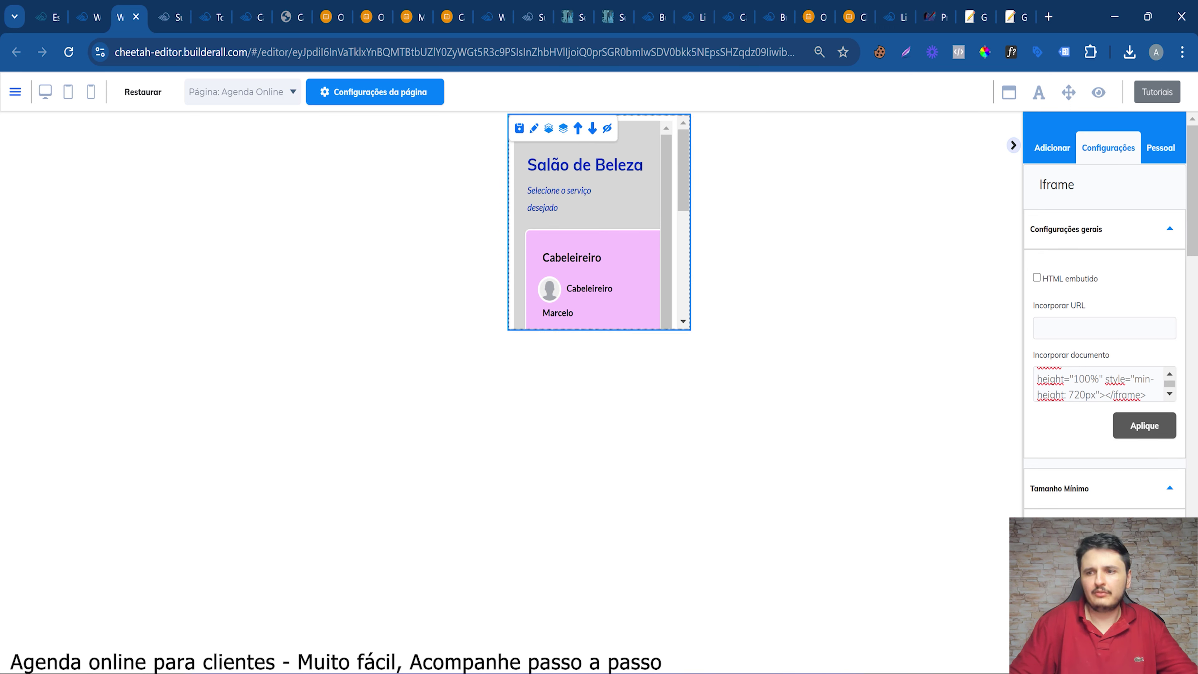
Lower the booking embed's Altura mínima with the slider
scroll(1080, 465, "down", 5)
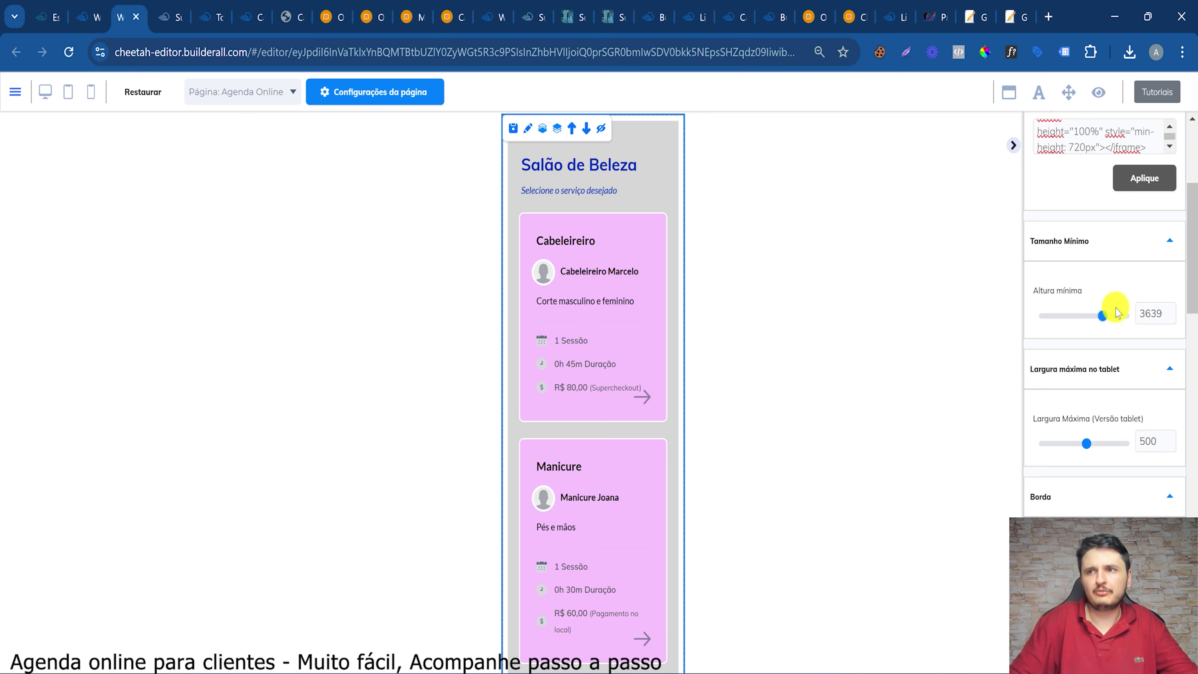
left_click_drag(1115, 330, 1128, 315)
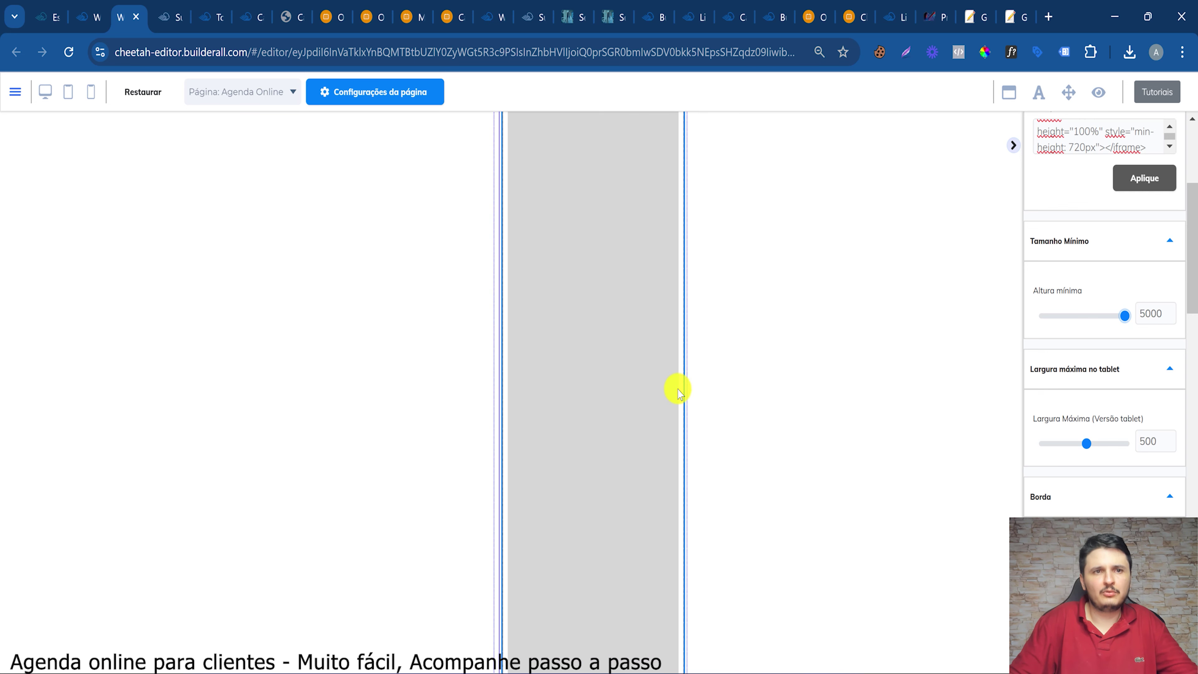
scroll(567, 305, "up", 10)
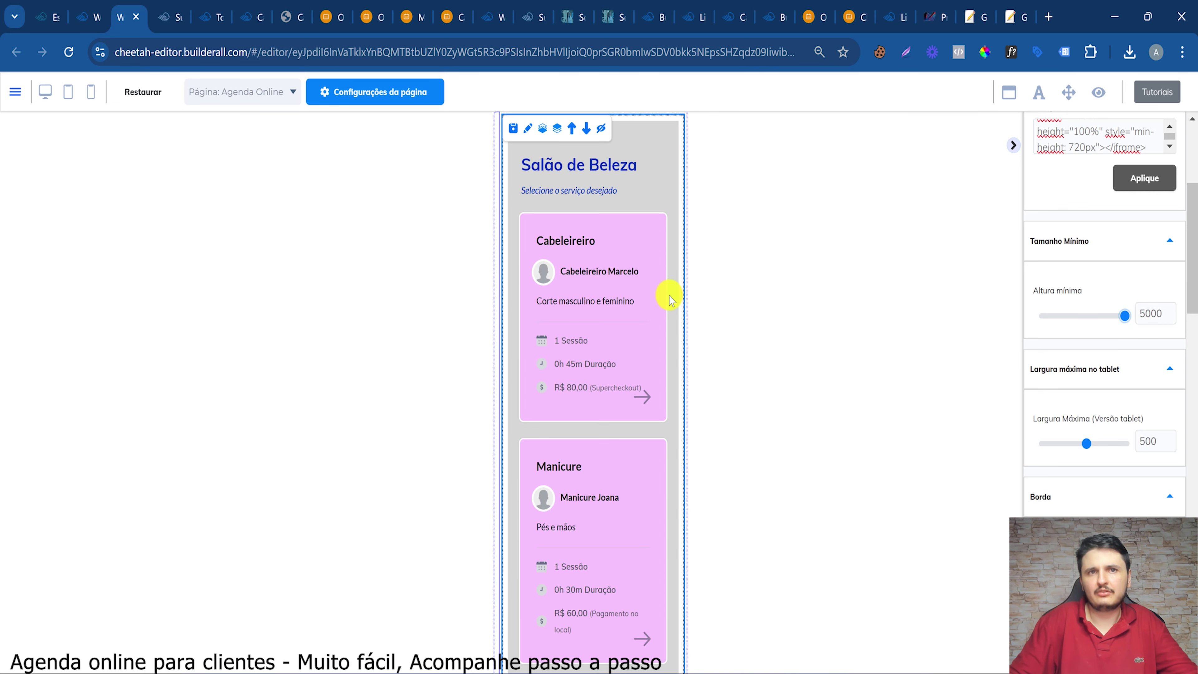
scroll(669, 296, "down", 3)
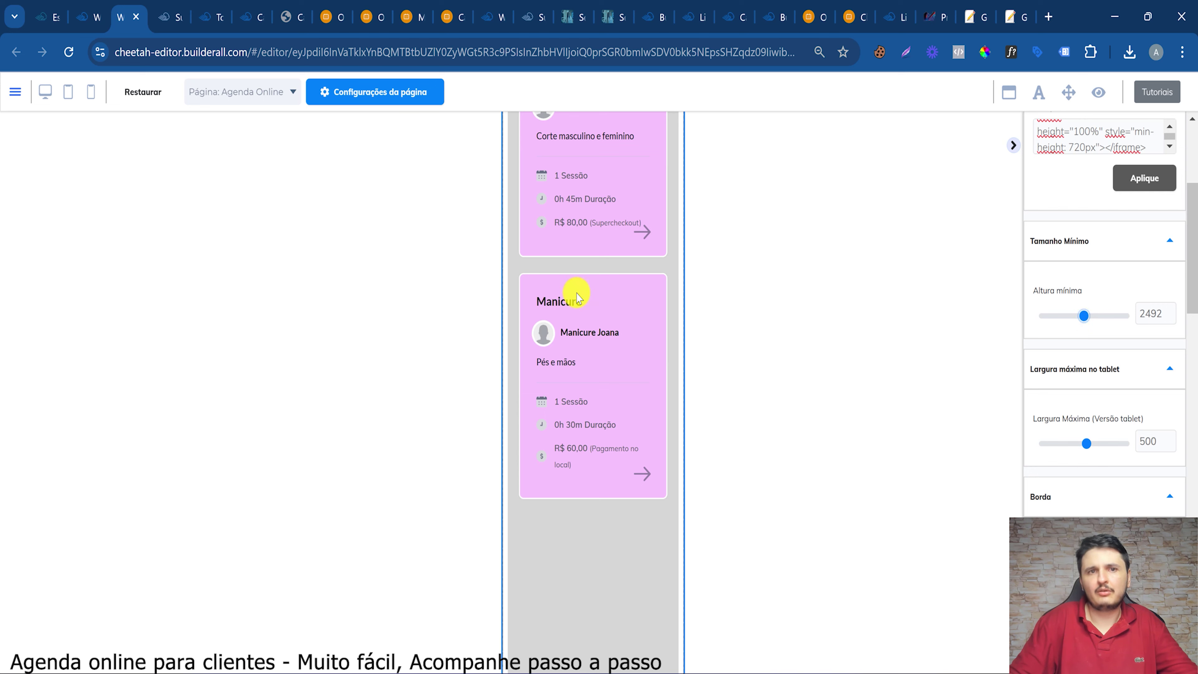
scroll(578, 297, "down", 5)
scroll(642, 342, "up", 4)
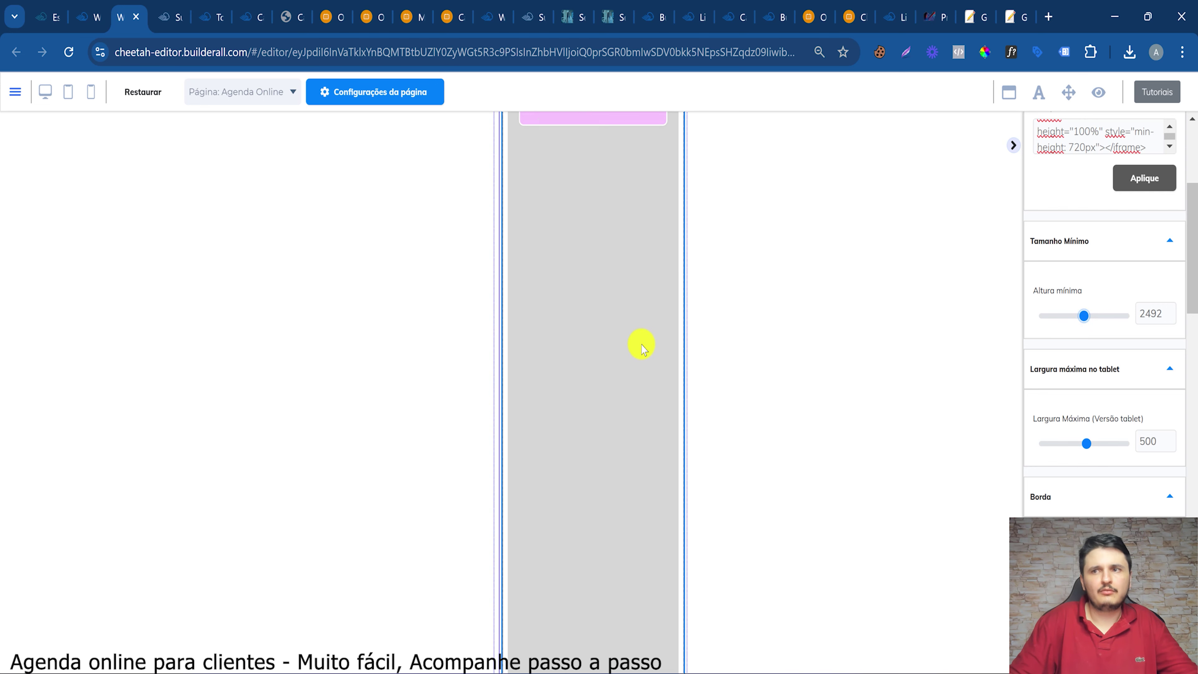
left_click(1059, 320)
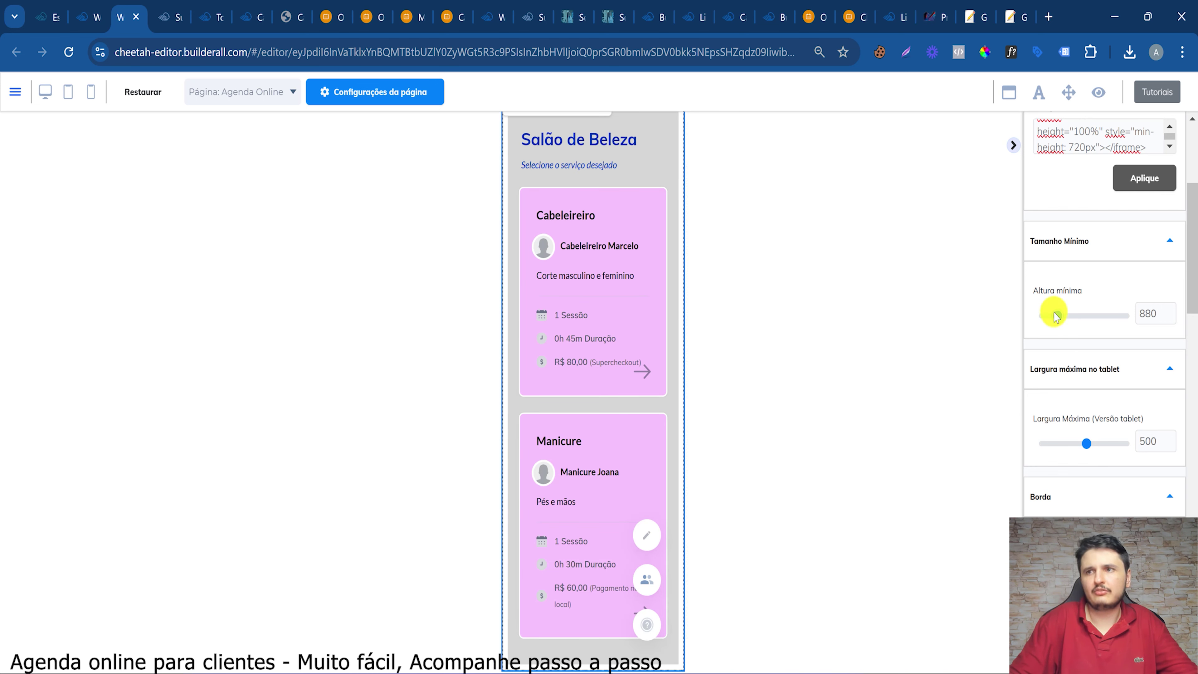
Set the embed's left, right and top spacing to 0
scroll(599, 415, "down", 5)
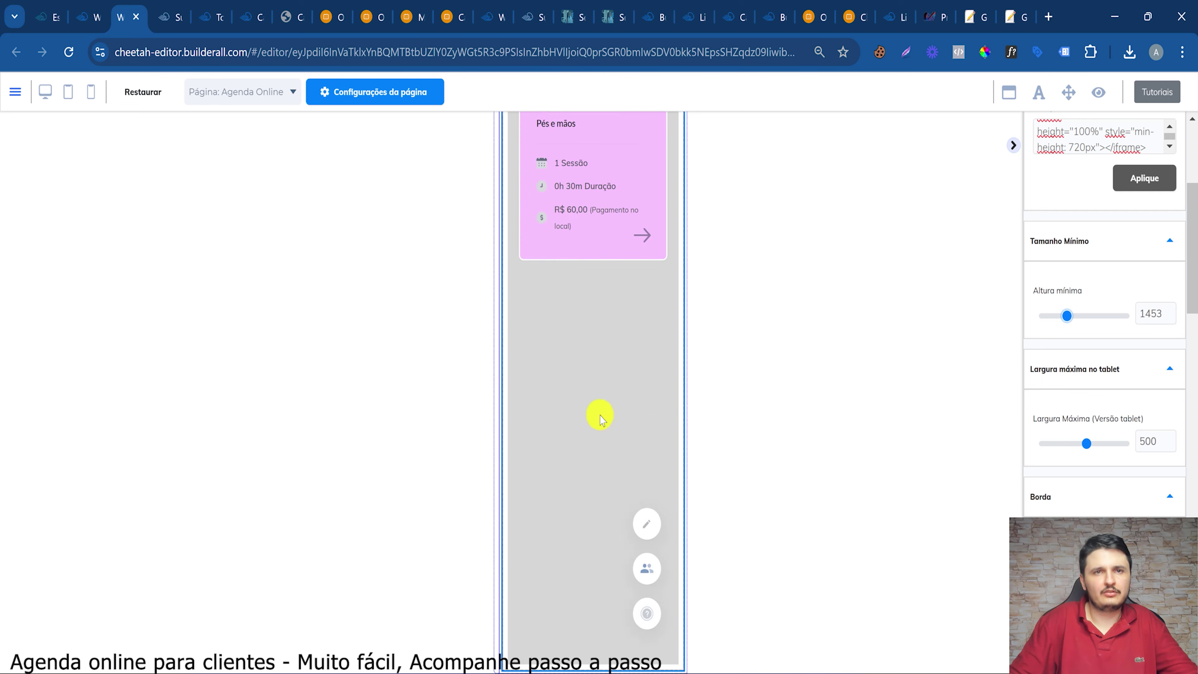
scroll(600, 331, "up", 5)
scroll(604, 398, "down", 1)
scroll(604, 398, "up", 3)
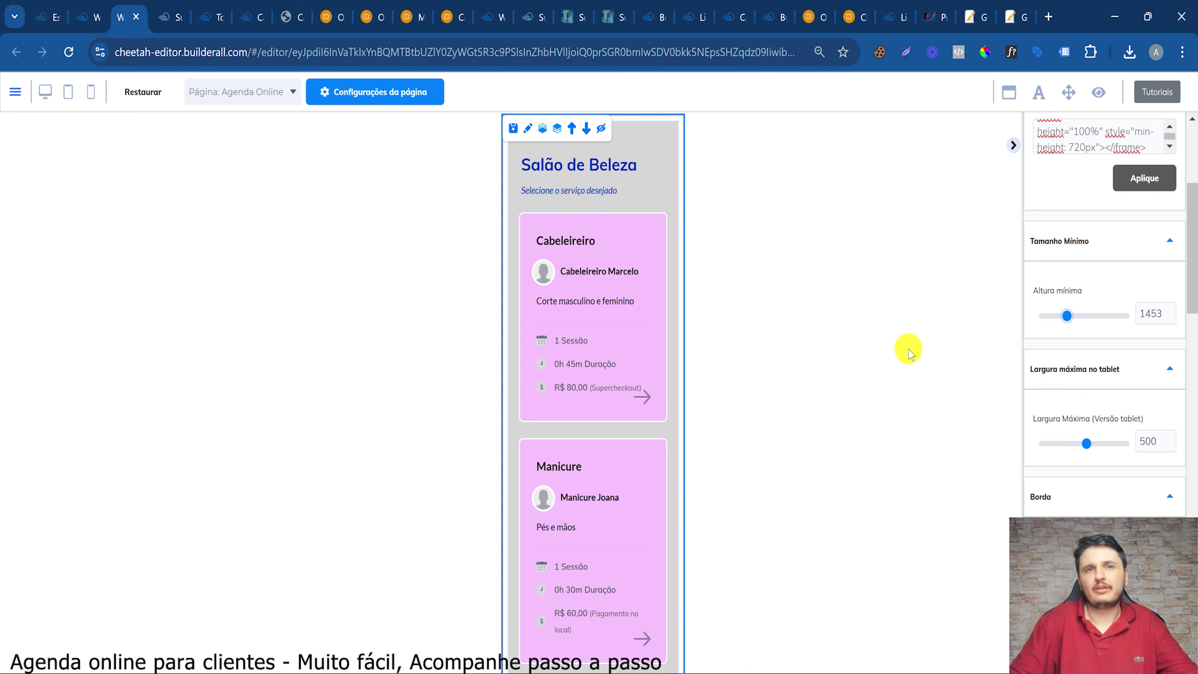
scroll(1057, 503, "down", 10)
scroll(1062, 383, "up", 10)
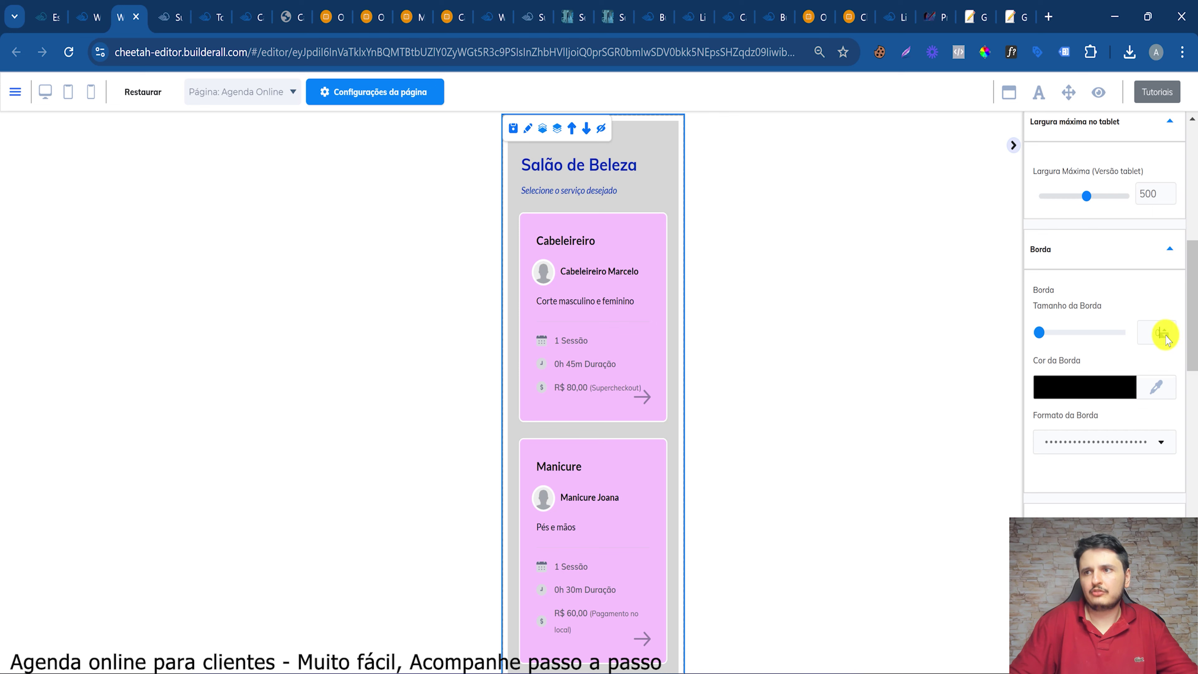
scroll(1102, 455, "down", 10)
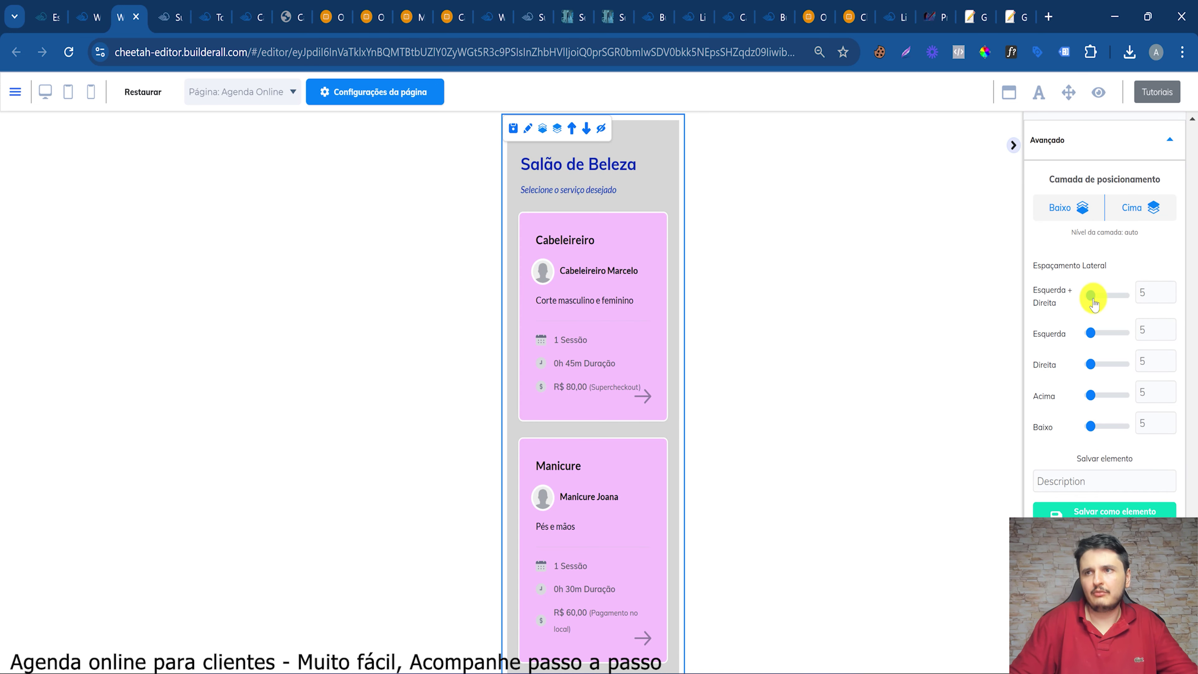
left_click_drag(1094, 302, 1043, 343)
left_click_drag(1086, 394, 1056, 427)
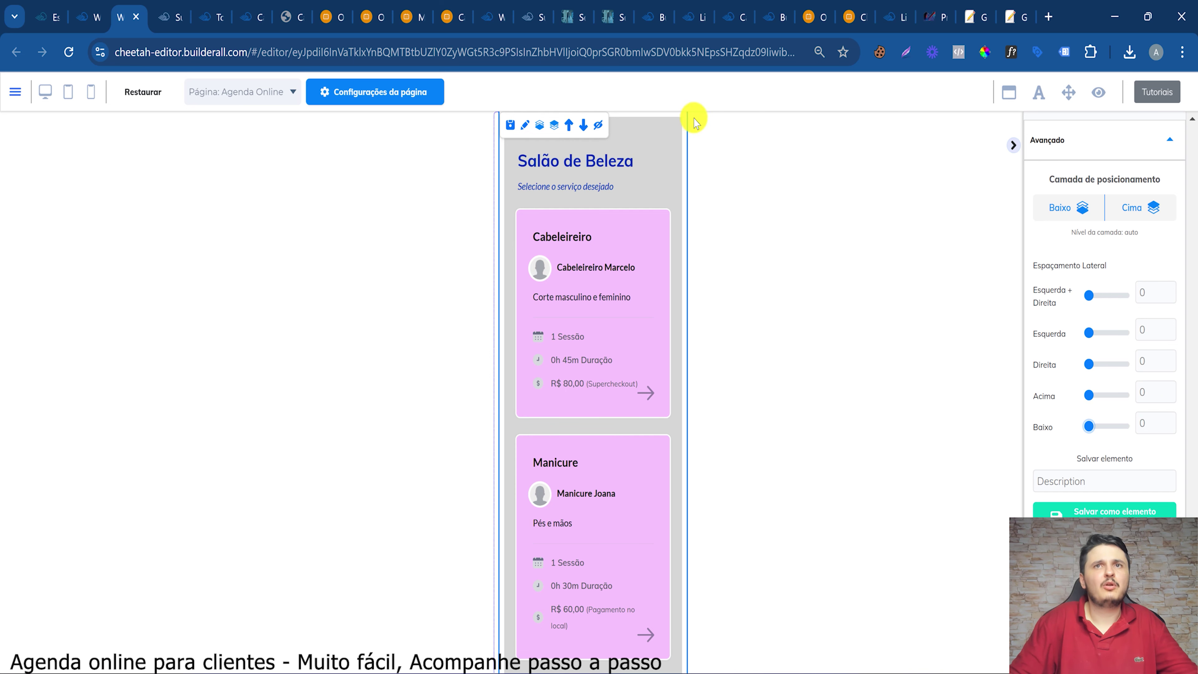
Darken the parent section's Cor de fundo to grey D4D4D4
left_click(493, 169)
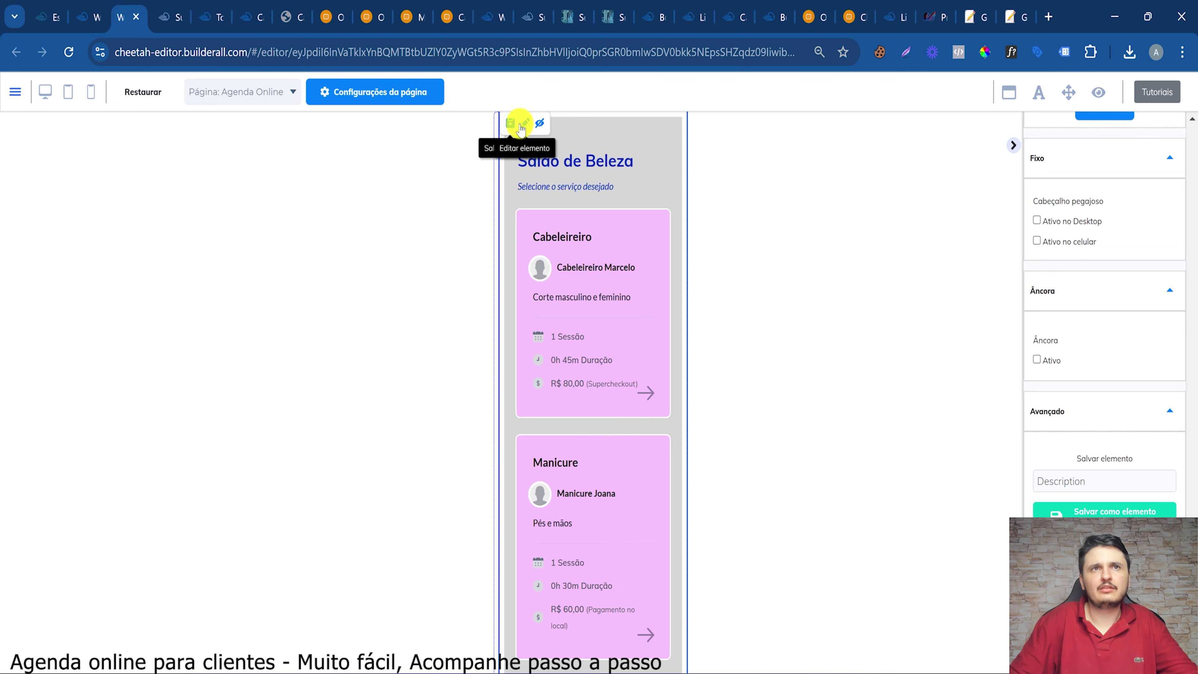
scroll(1085, 230, "up", 10)
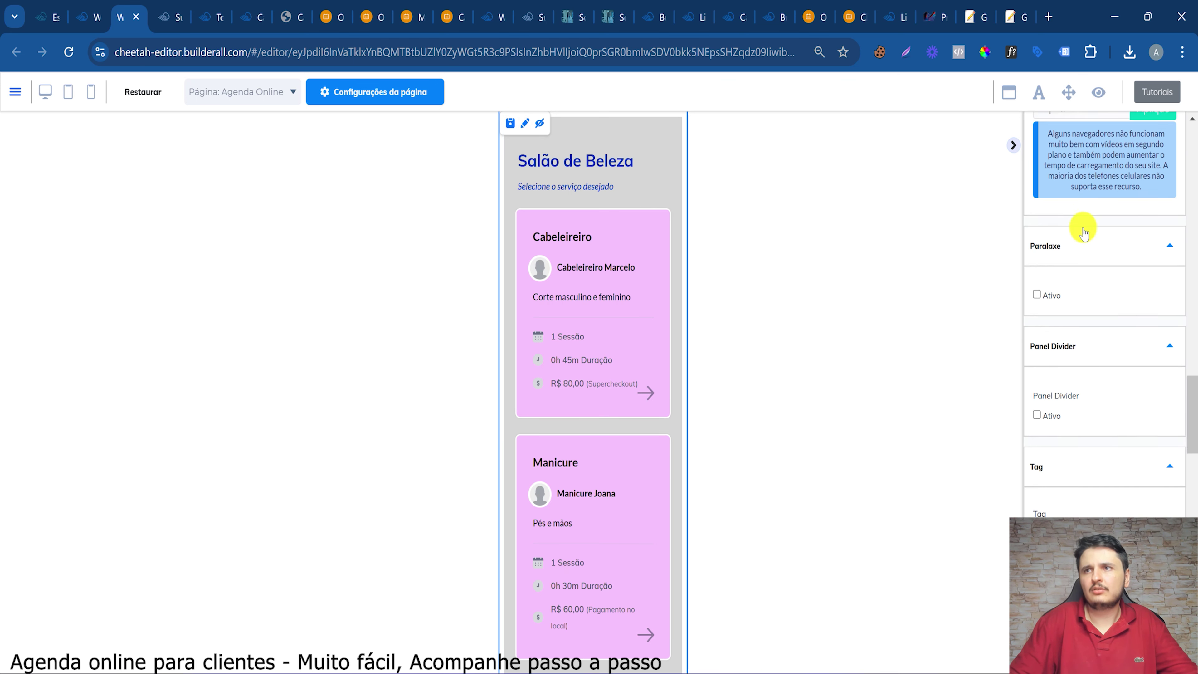
scroll(1084, 229, "up", 10)
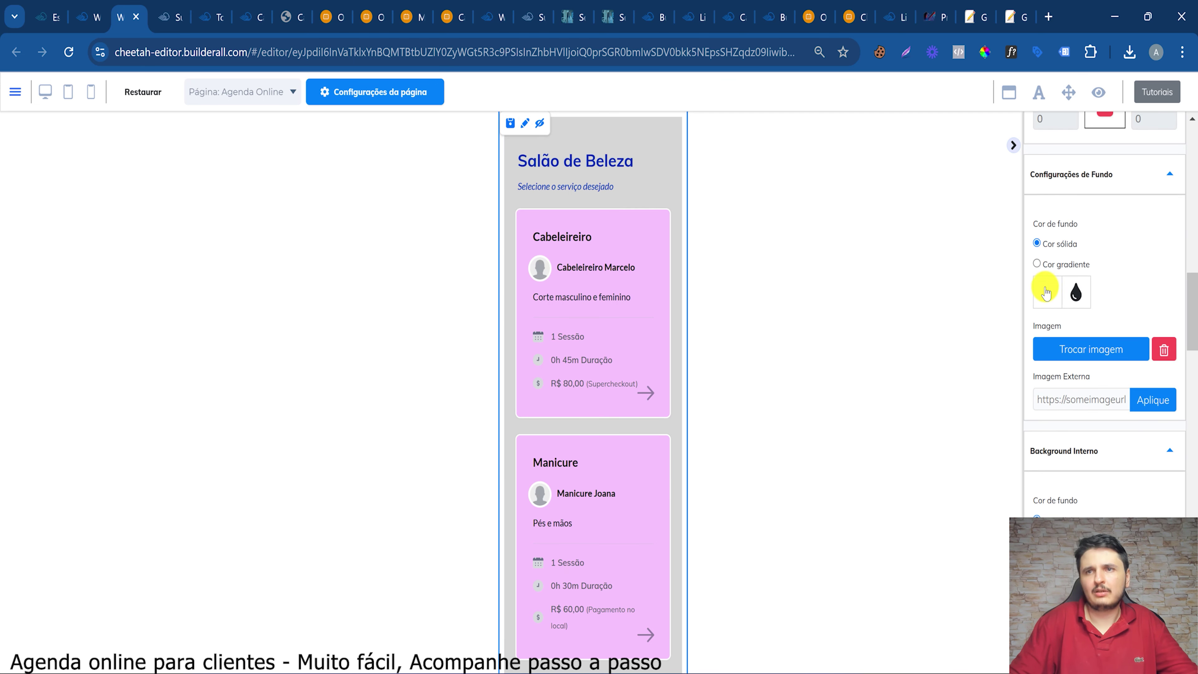
left_click(1046, 293)
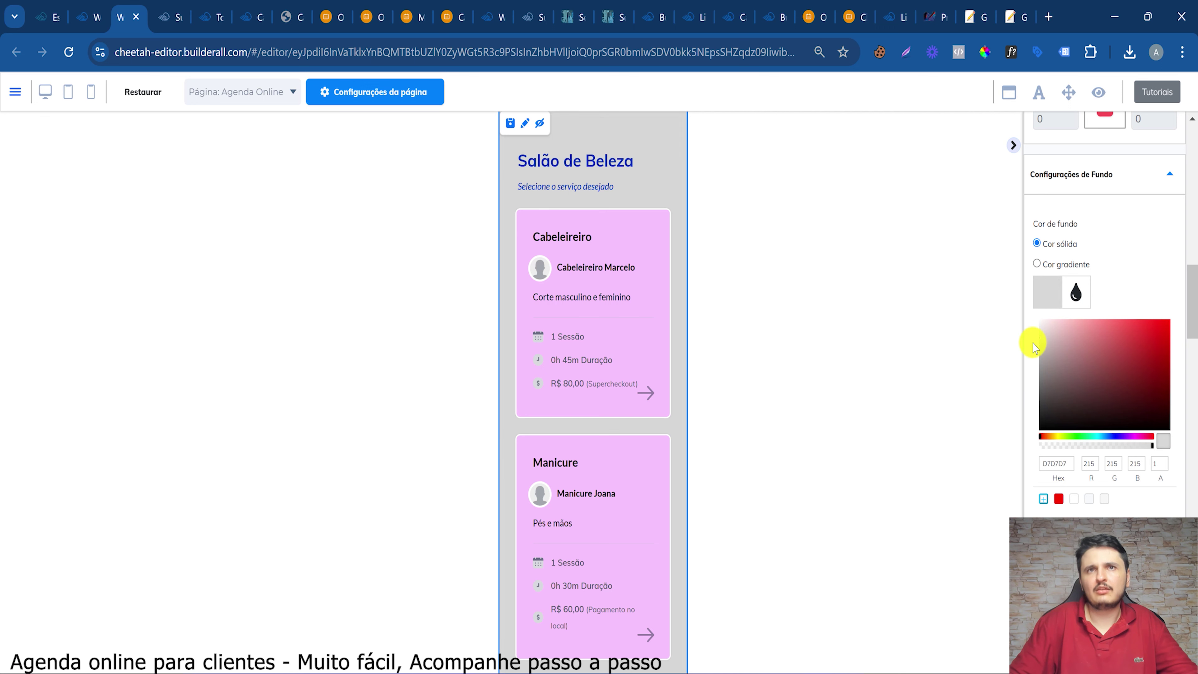
left_click_drag(1034, 347, 1030, 344)
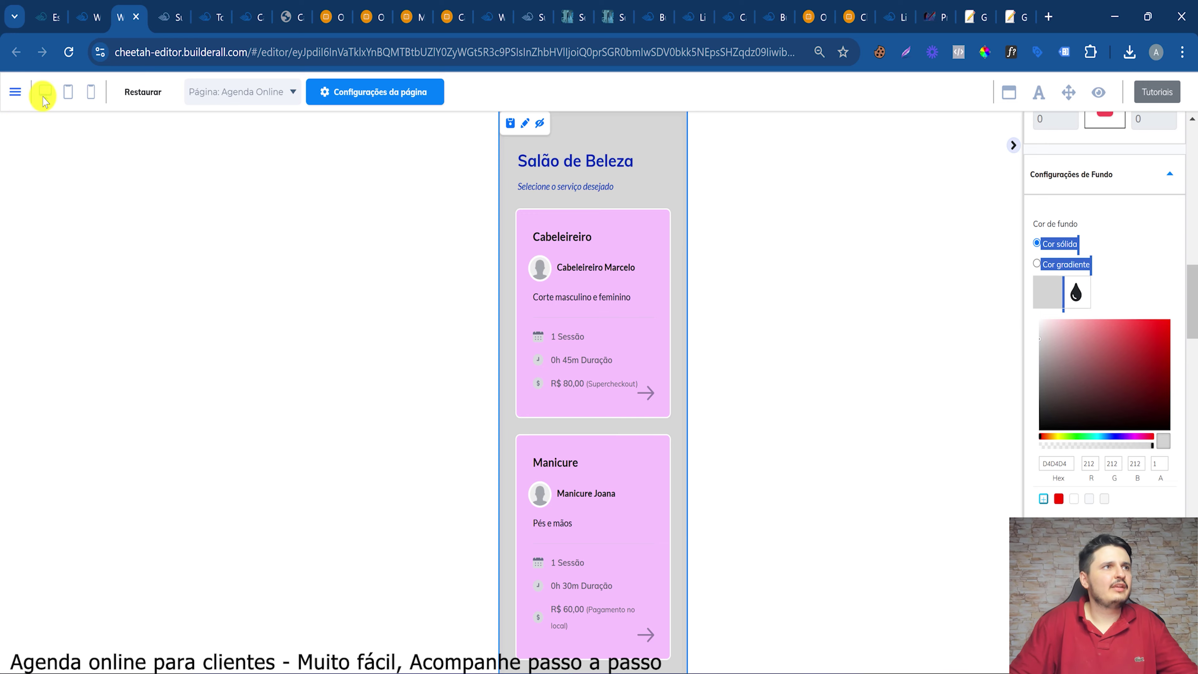
Return to the desktop view, then save and republish the Agenda Online page
left_click(67, 95)
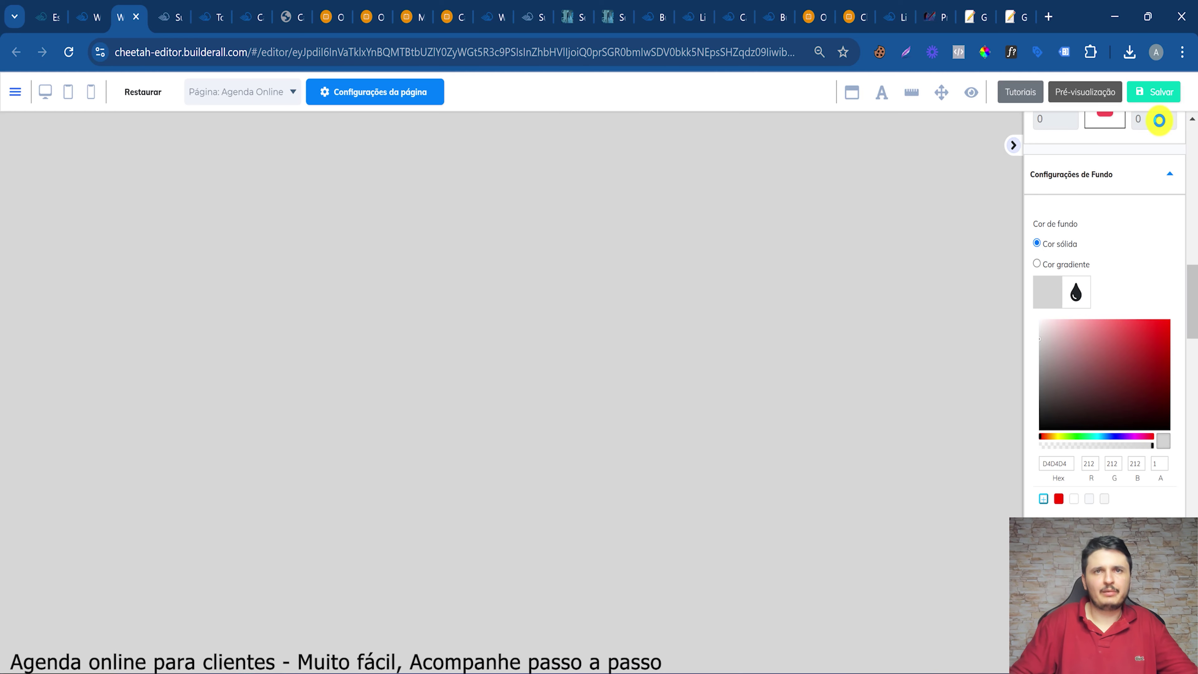
left_click(1146, 93)
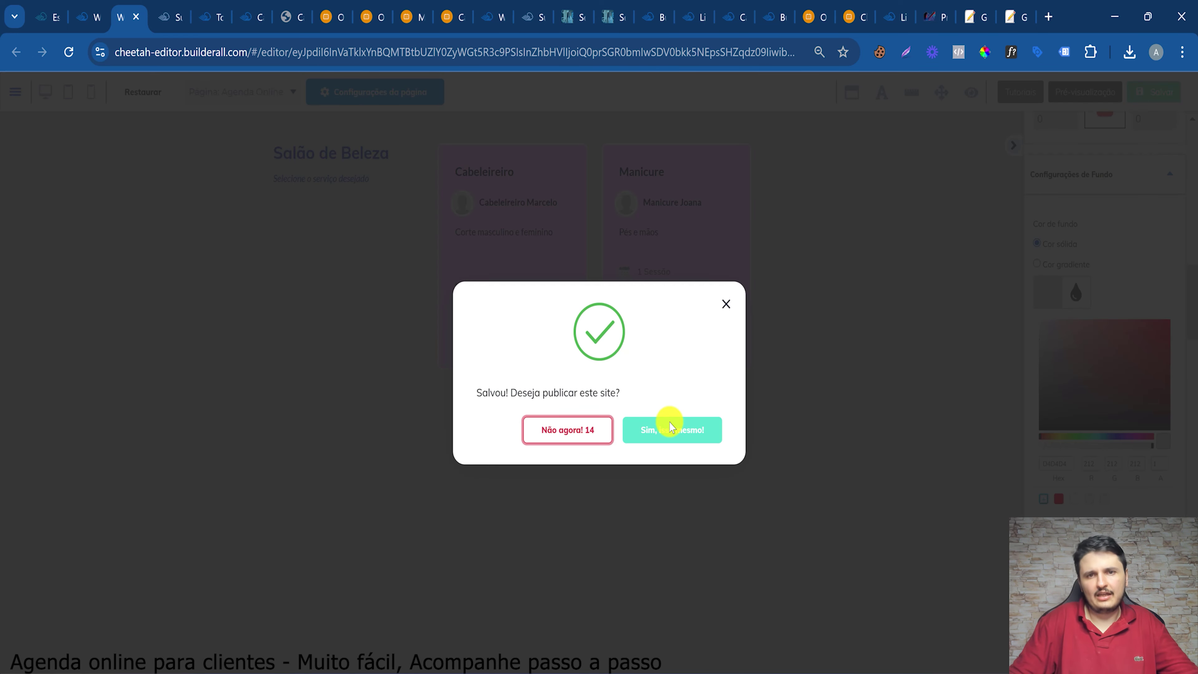
left_click(672, 427)
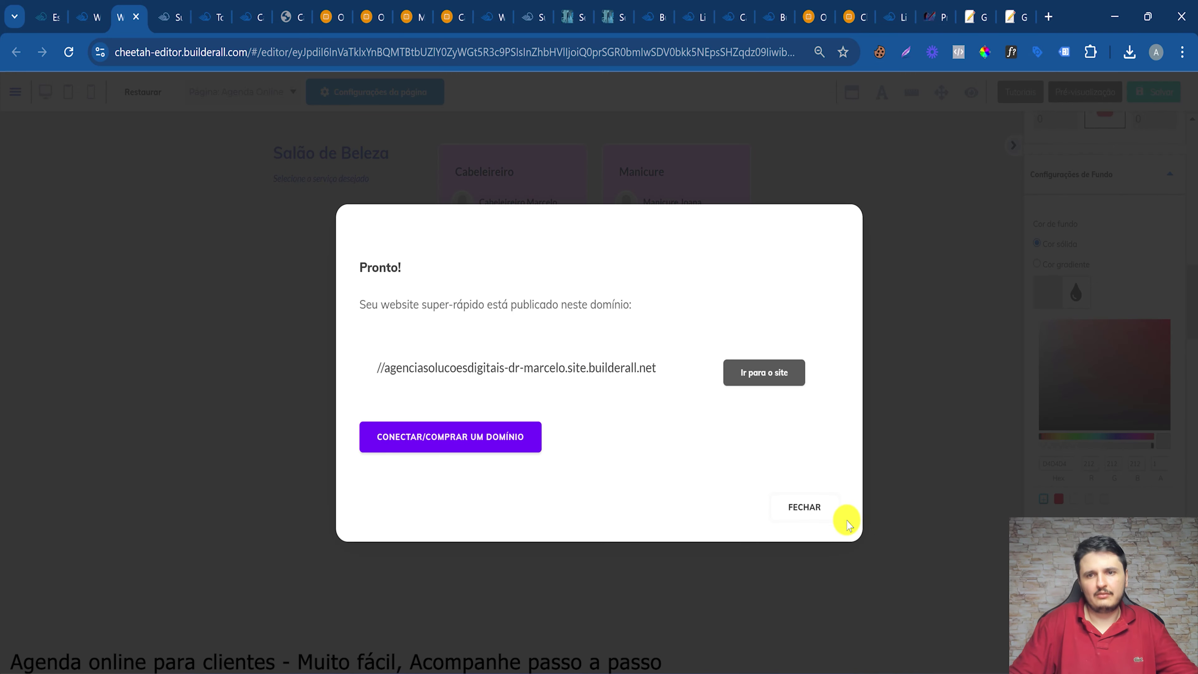
Test the appointment button on the live site, then return to the Minhas páginas list
left_click(768, 373)
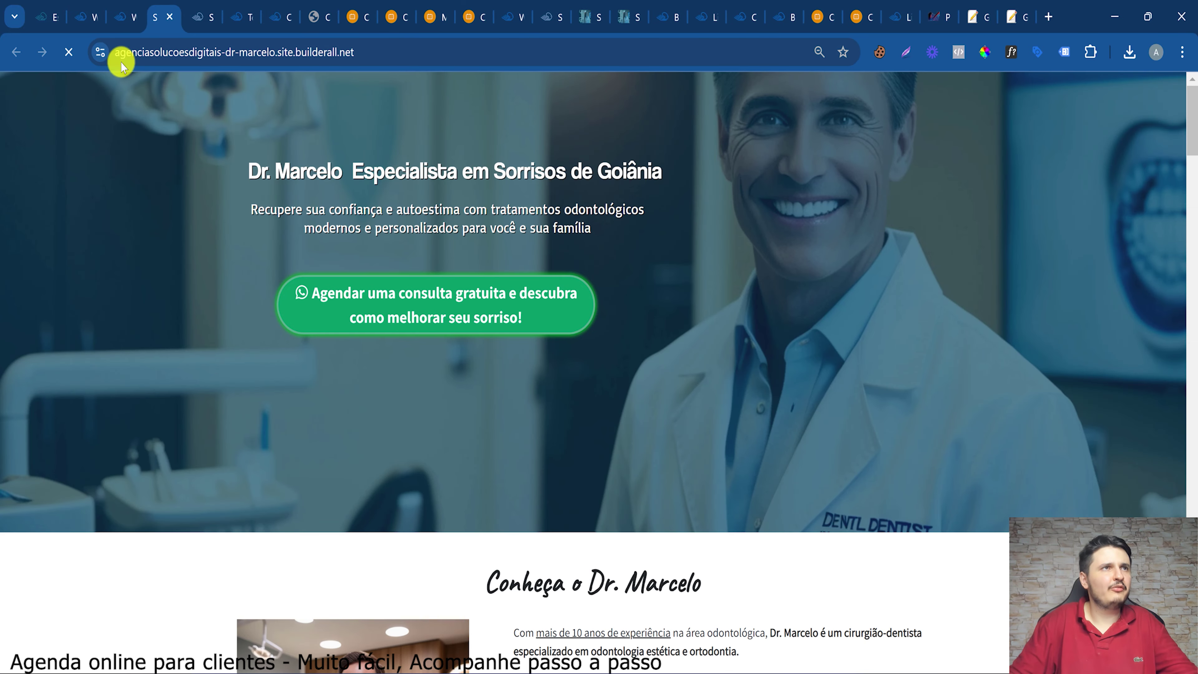
left_click(573, 306)
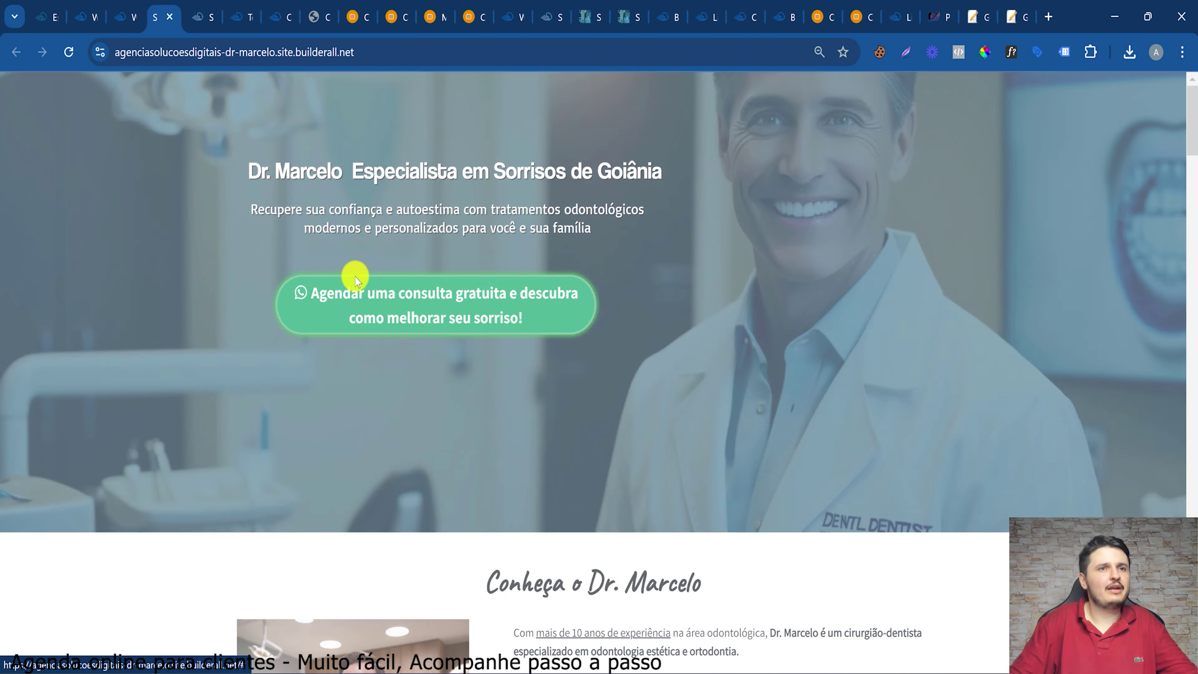
left_click(904, 111)
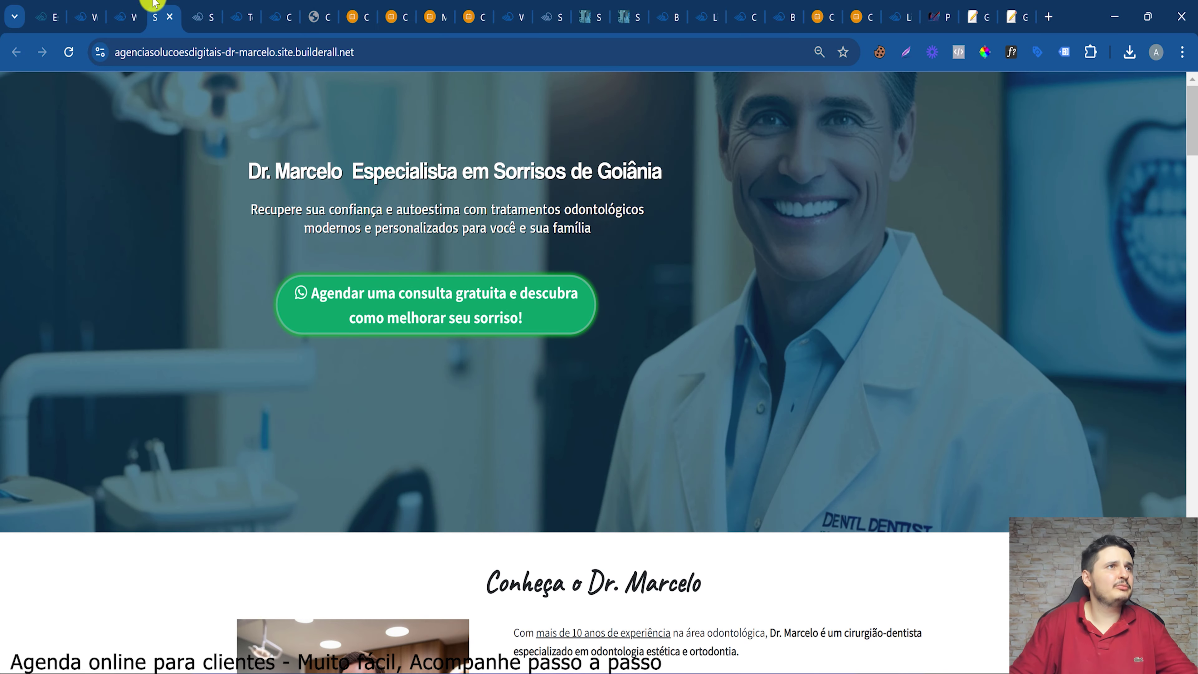
left_click(117, 6)
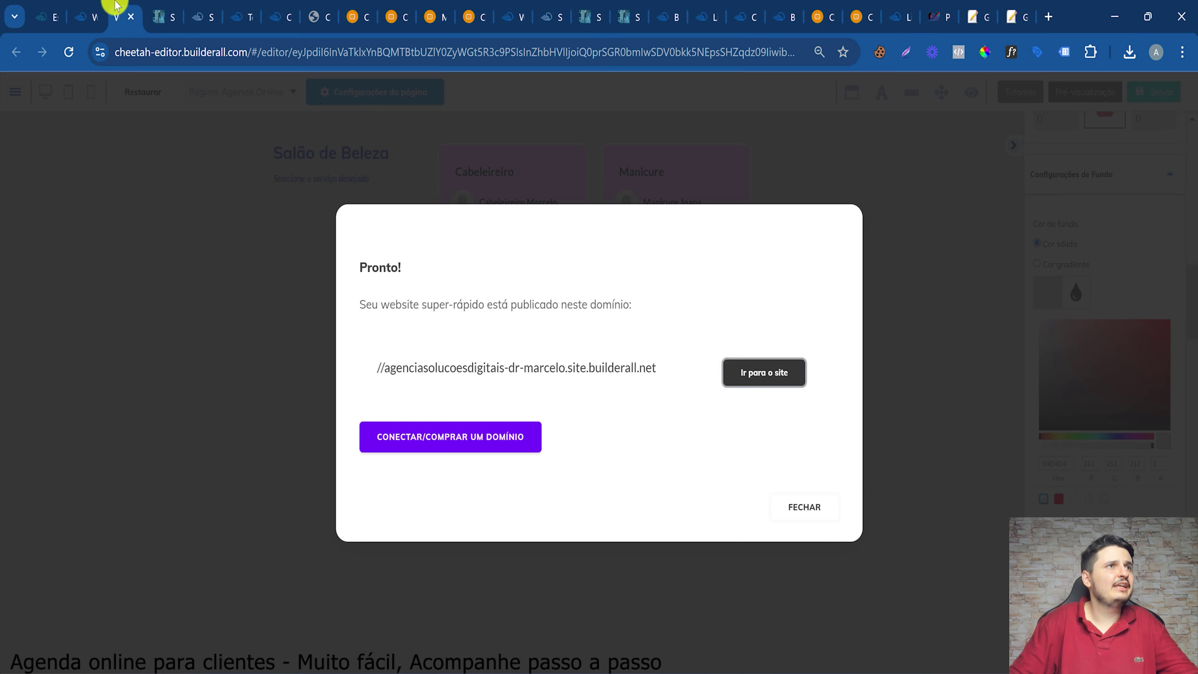
left_click(790, 504)
left_click(85, 6)
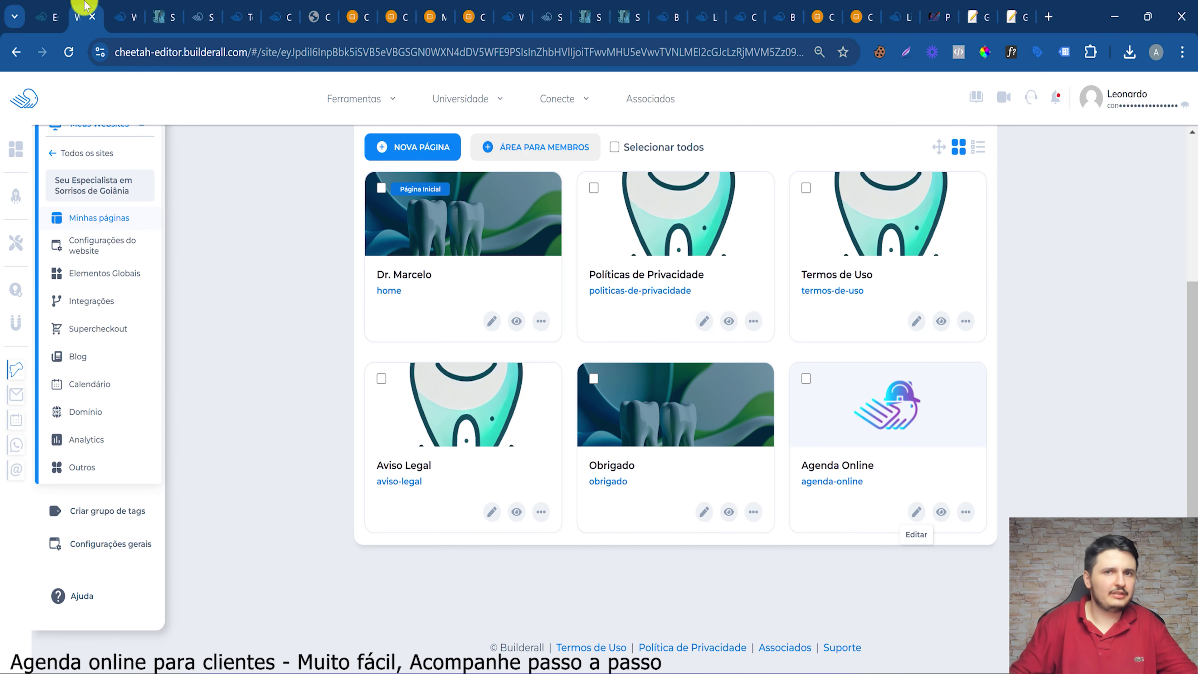
Open the Obrigado page in the editor and select its Escolher horário button
left_click(712, 515)
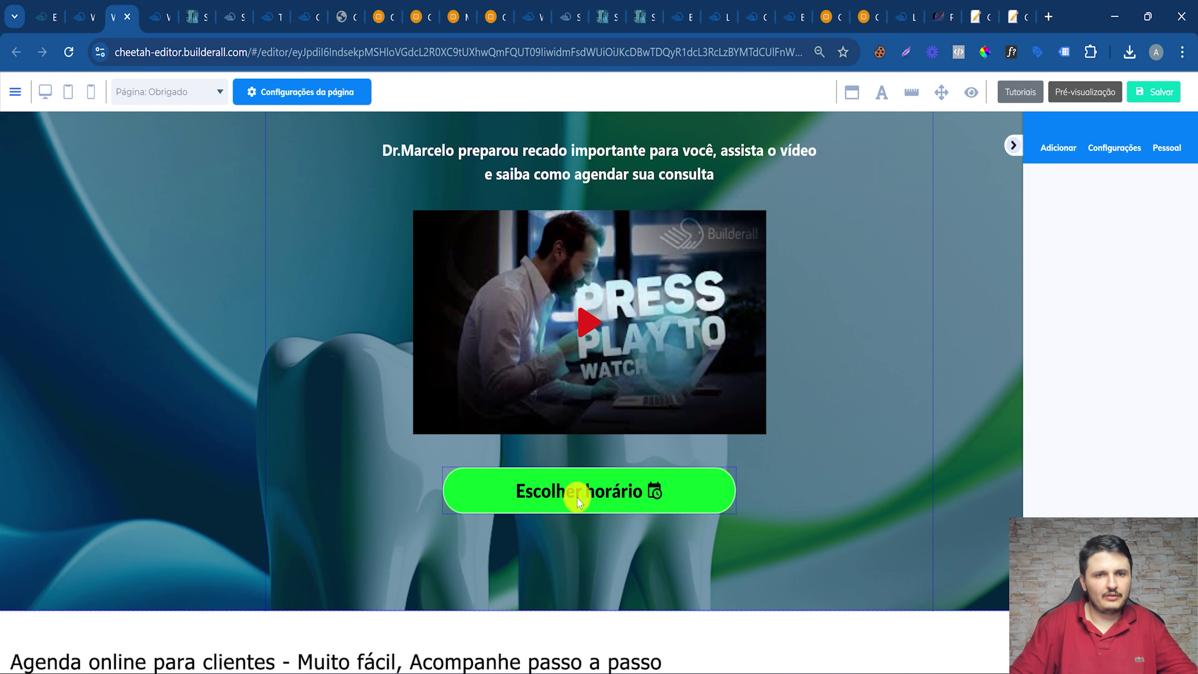
left_click(545, 474)
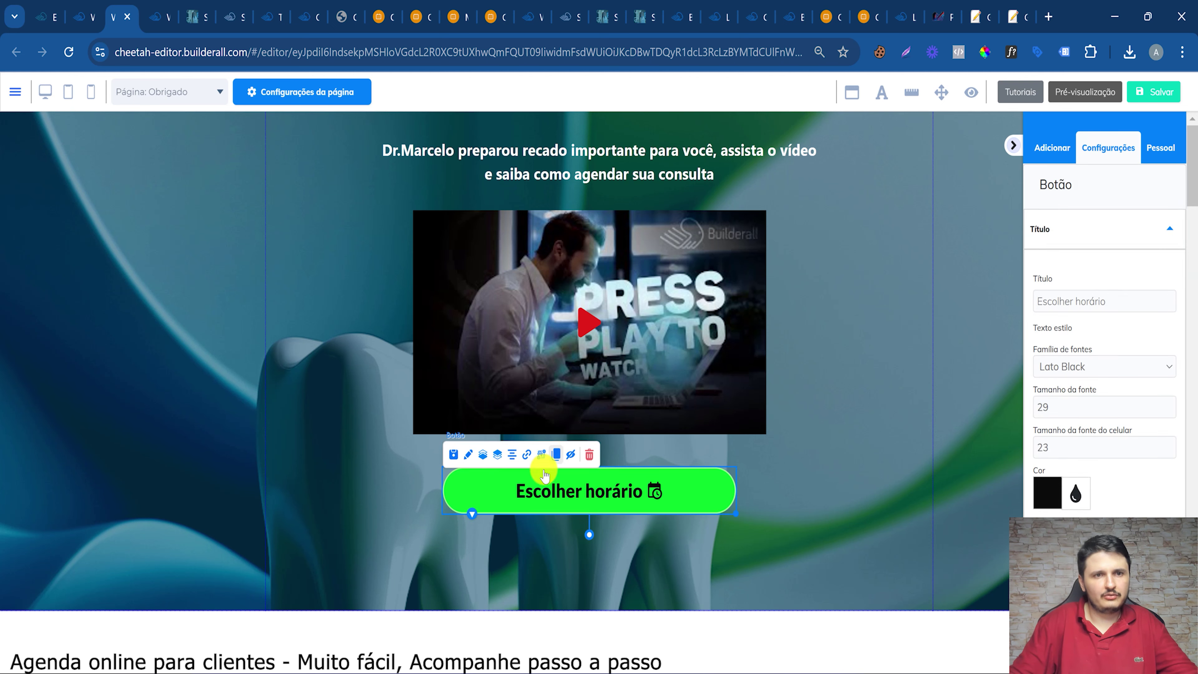